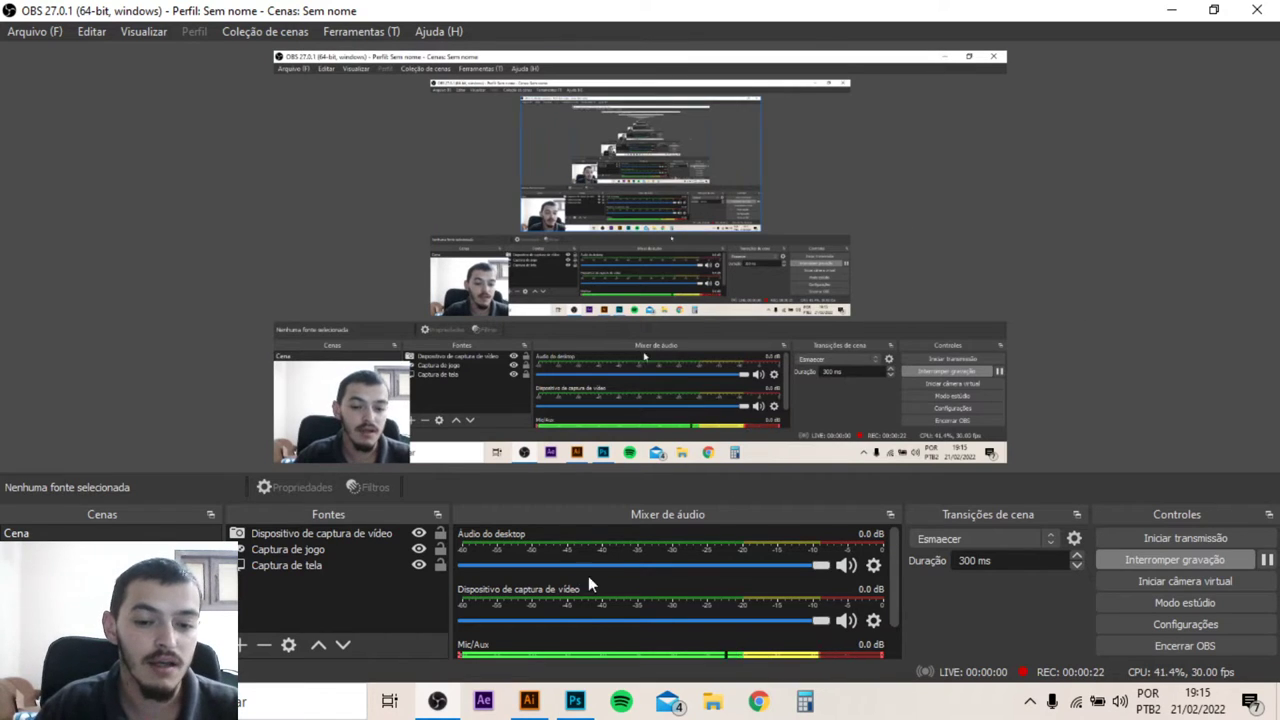
# - Bring the cartão digital.psd car wash card in Photoshop to the front from the taskbar
pyautogui.click(575, 703)
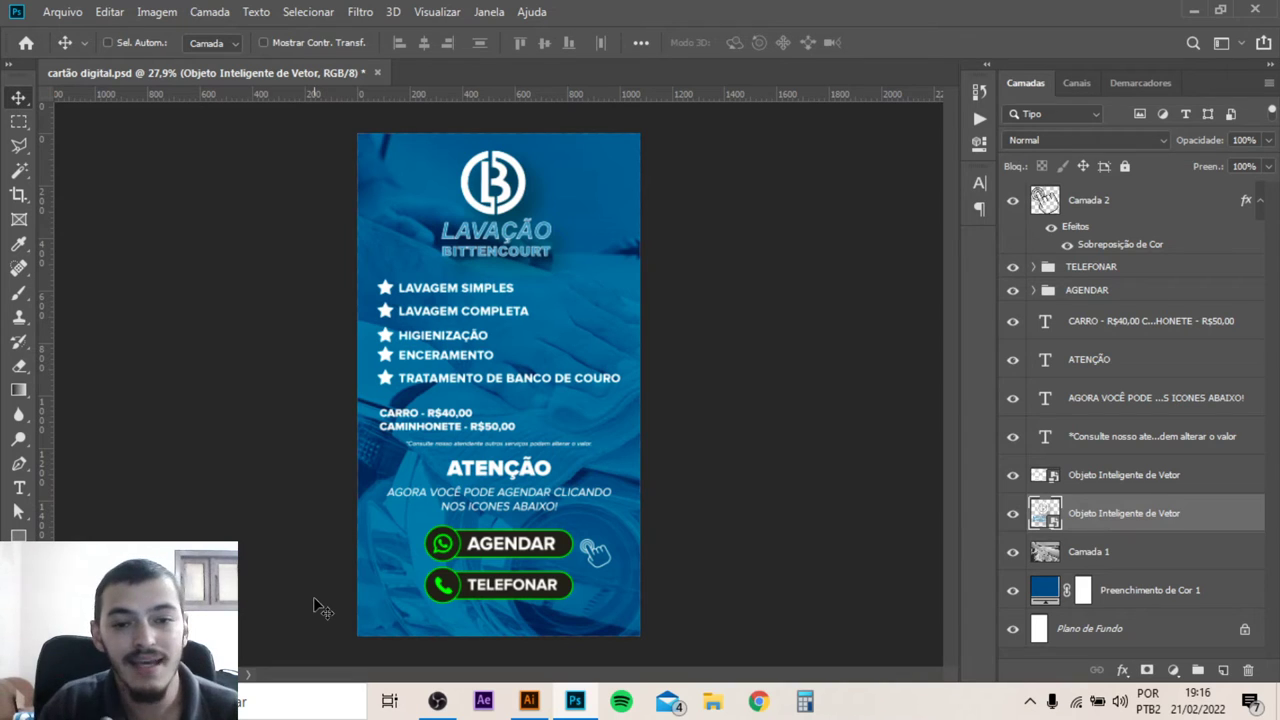
# - Zoom the card view in slightly and start a new document from Arquivo
pyautogui.hotkey('ctrl', '+')
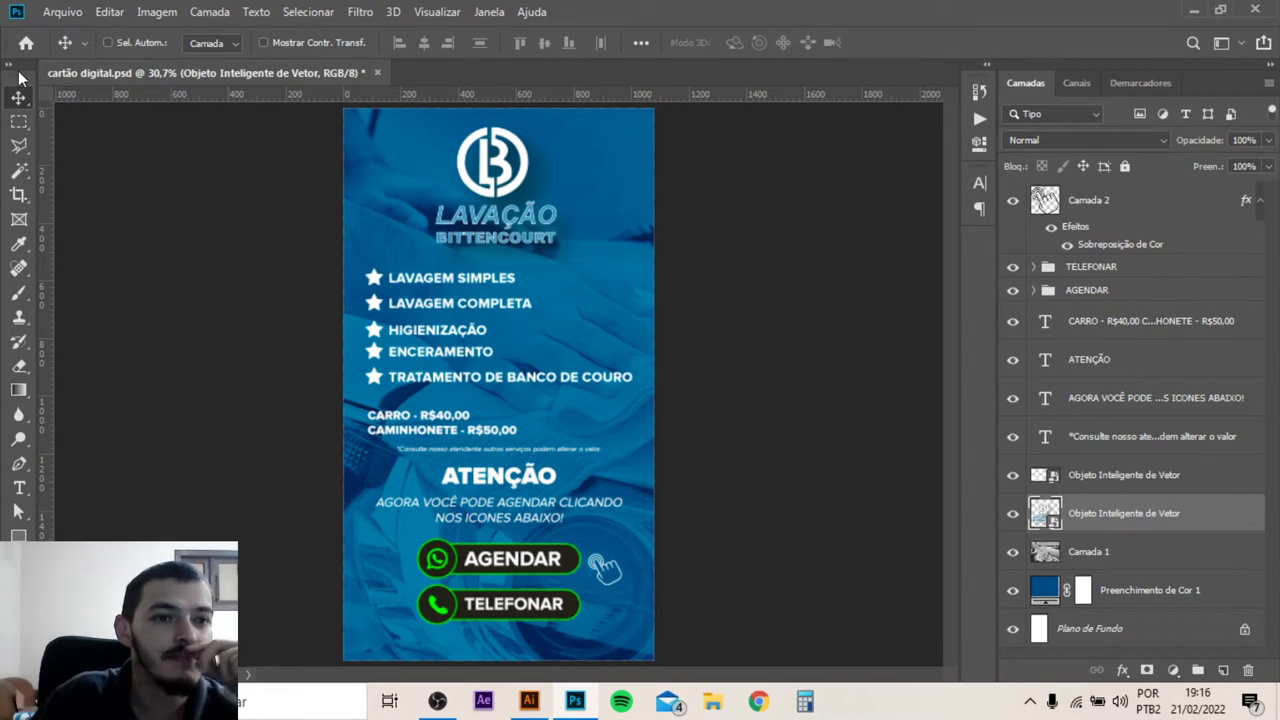
pyautogui.click(55, 12)
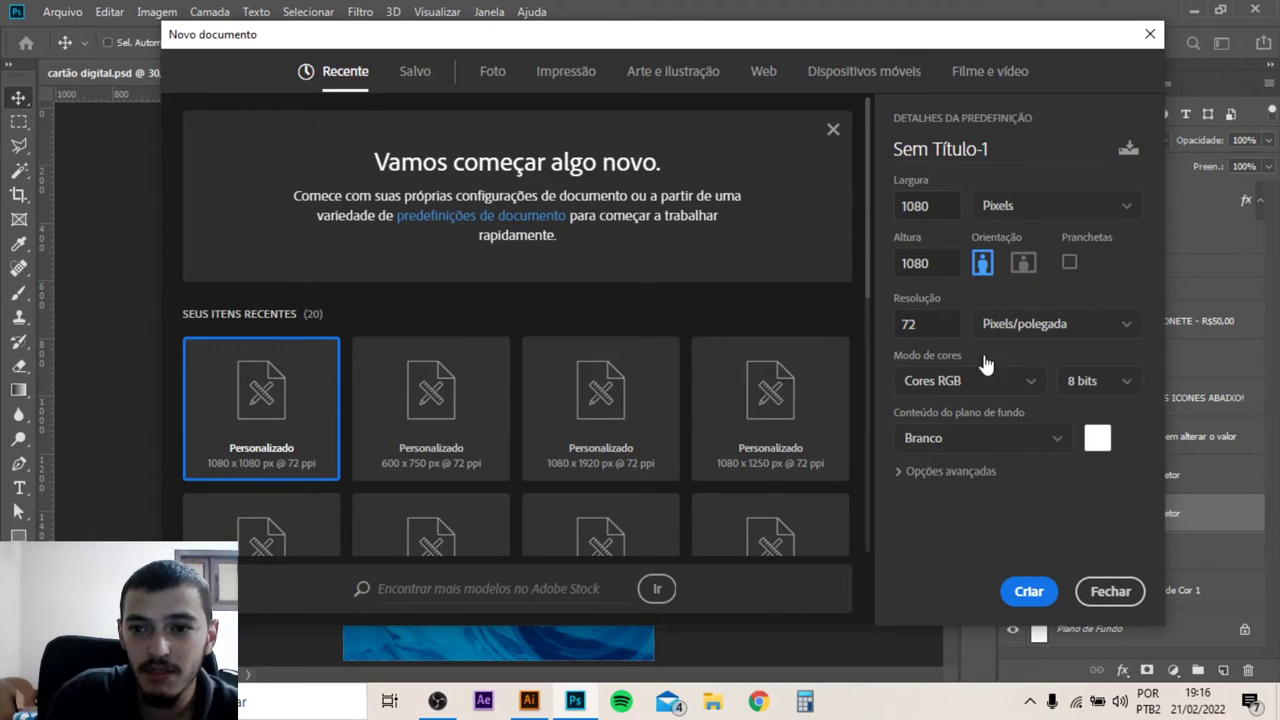
# - Create a blank 1080 × 1920 px portrait document from the recent preset
pyautogui.click(618, 430)
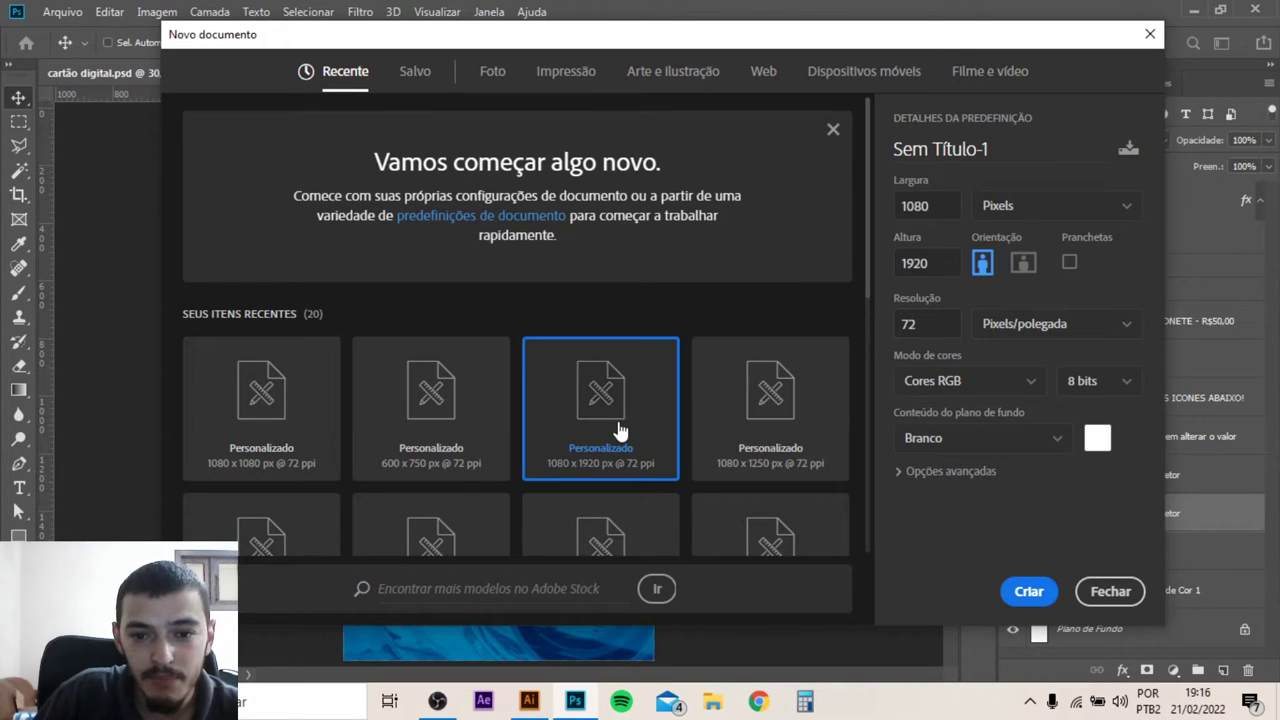
pyautogui.click(1024, 593)
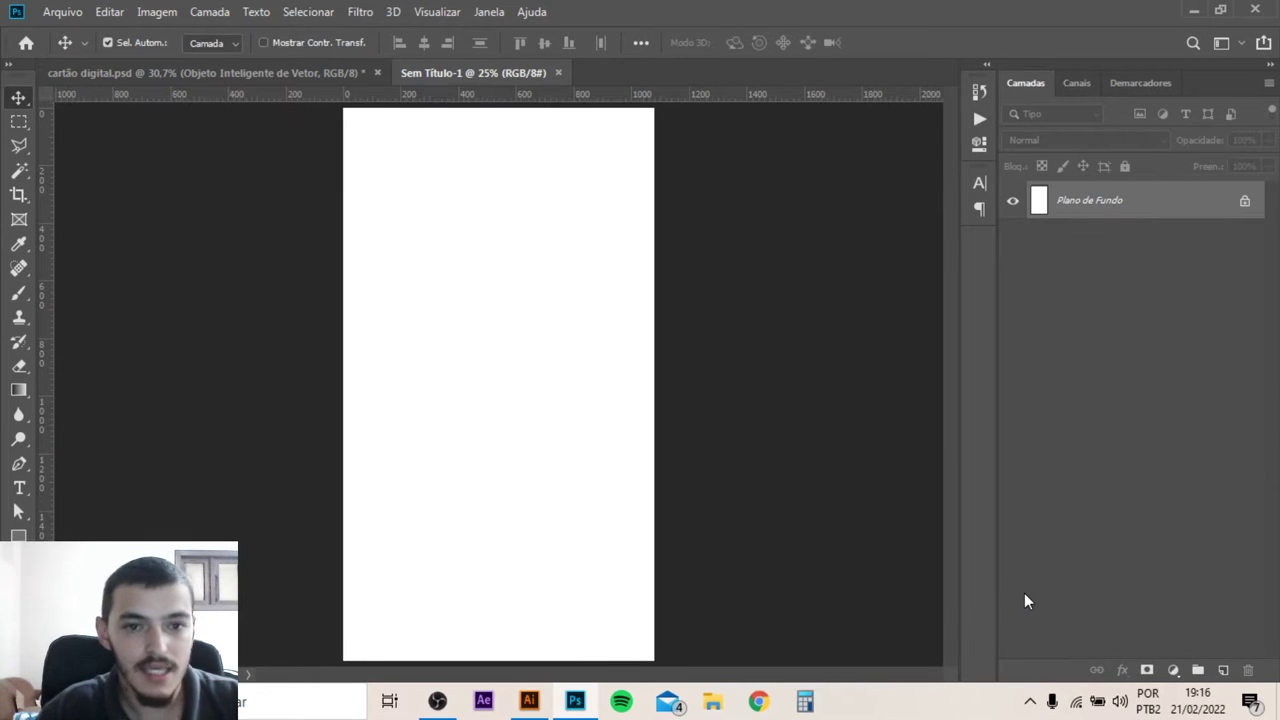
# - Check the hex of the card's blue Preenchimento de Cor 1 background (084c80)
pyautogui.click(309, 74)
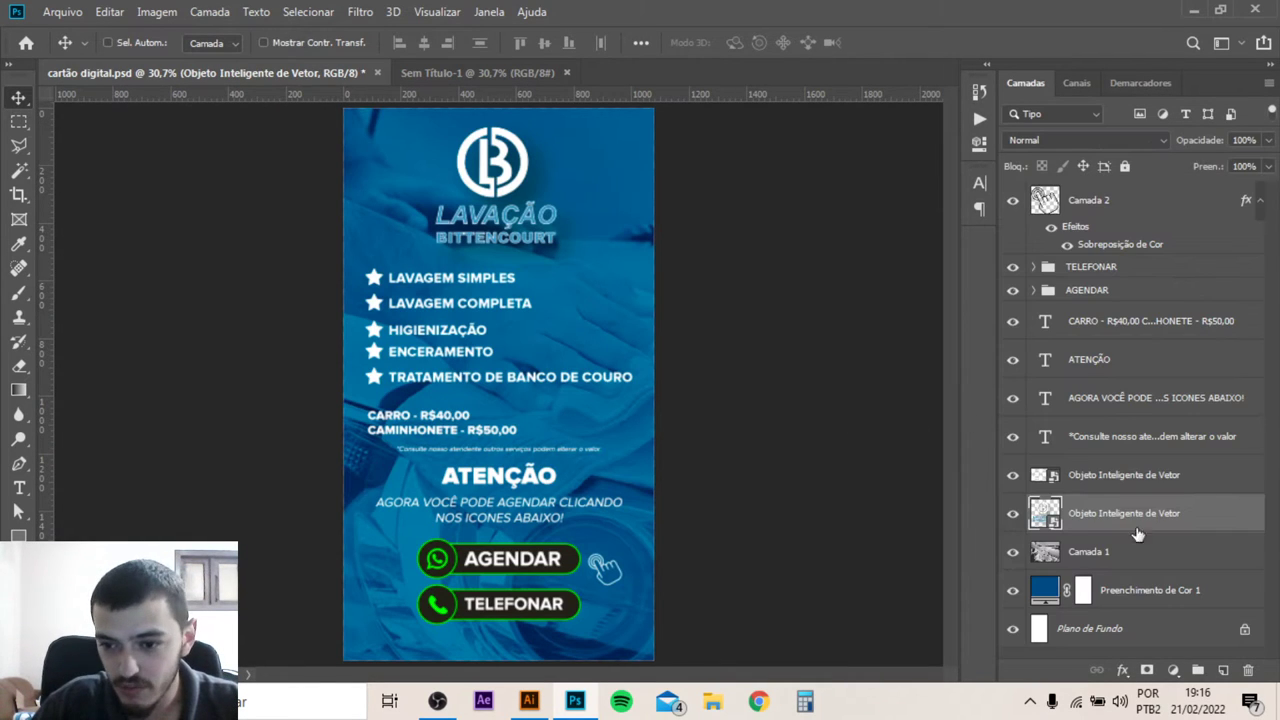
pyautogui.doubleClick(1045, 591)
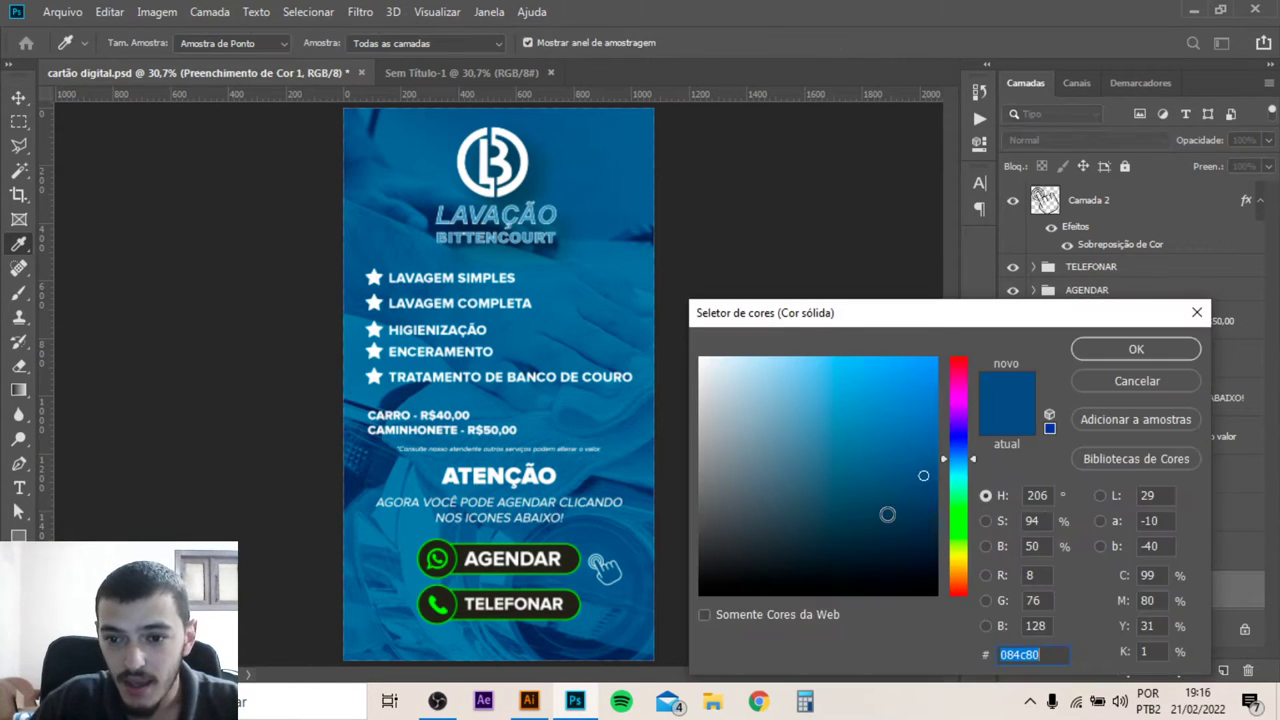
pyautogui.click(922, 478)
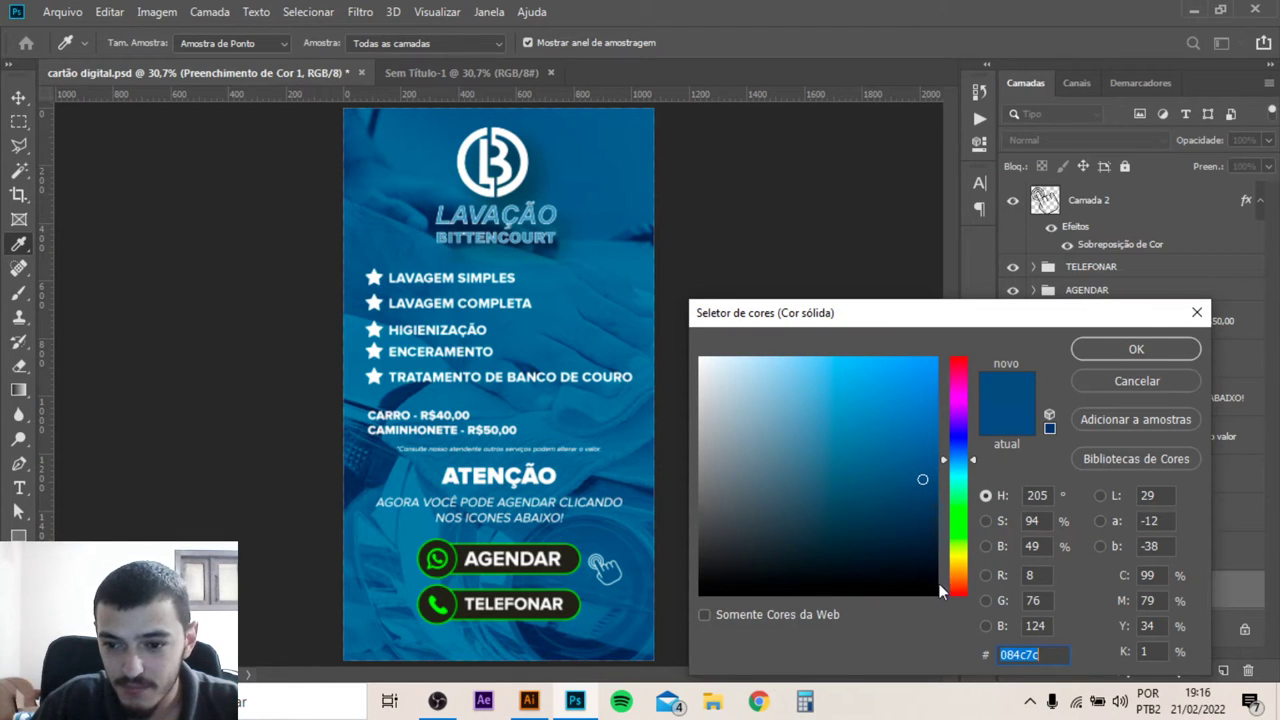
pyautogui.click(1137, 381)
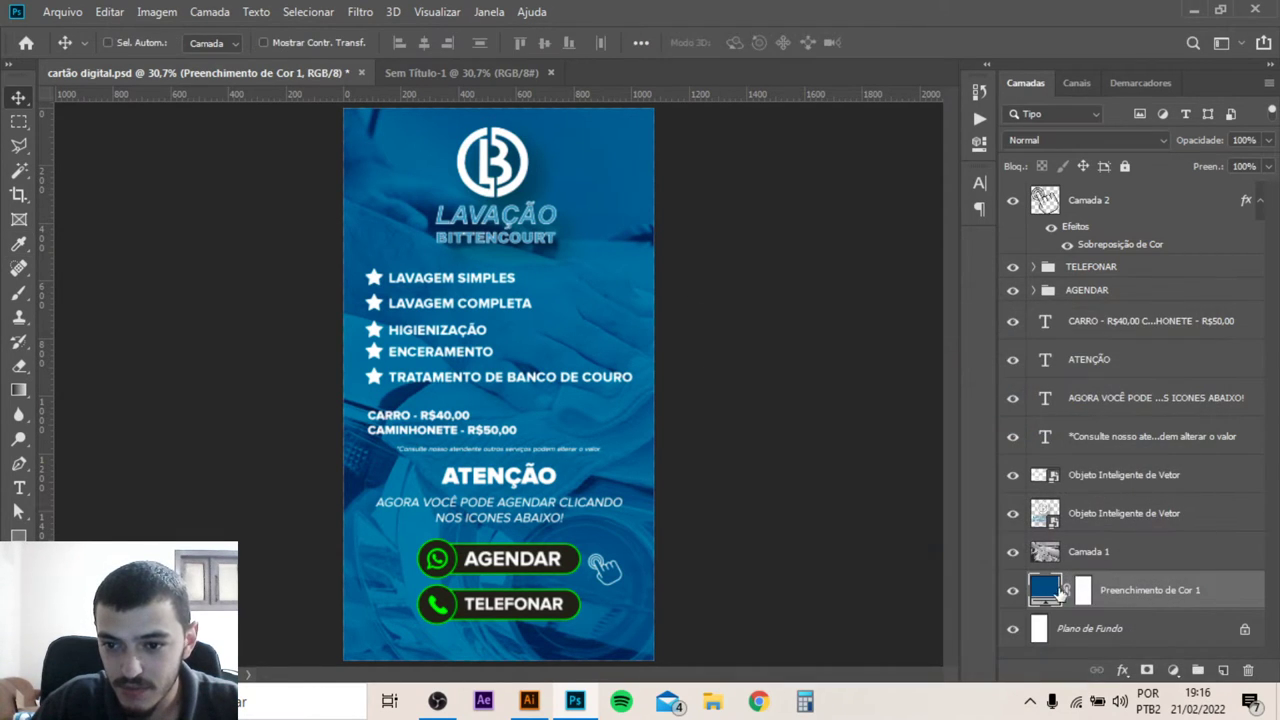
pyautogui.doubleClick(1045, 592)
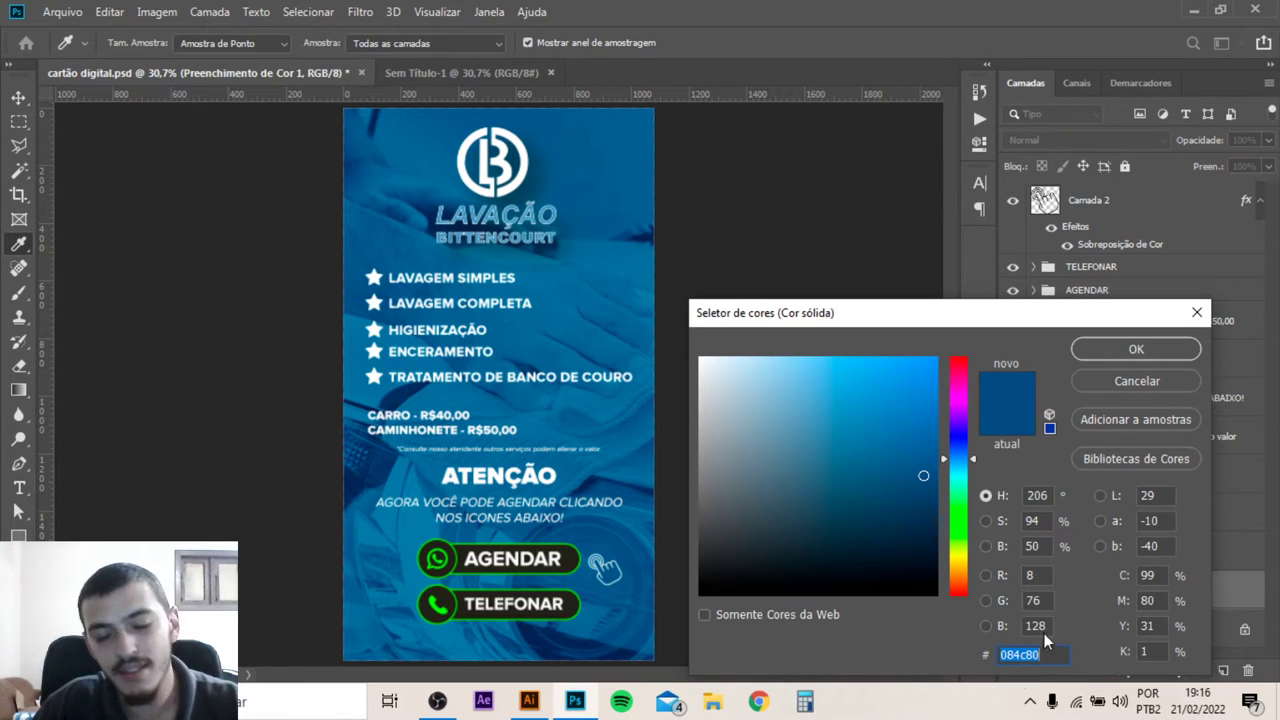
pyautogui.click(1137, 381)
# - Add a Cor sólida fill layer of 084c80 to the new Sem Título-1 document
pyautogui.click(463, 76)
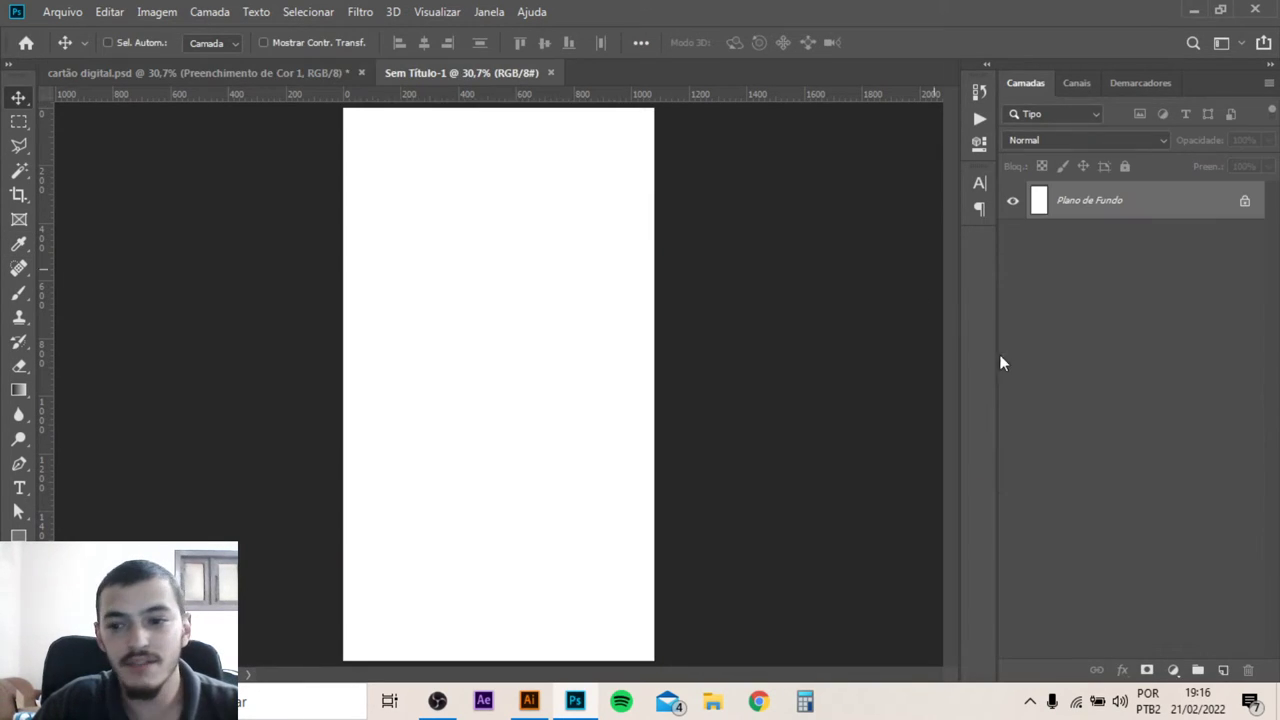
pyautogui.click(1173, 670)
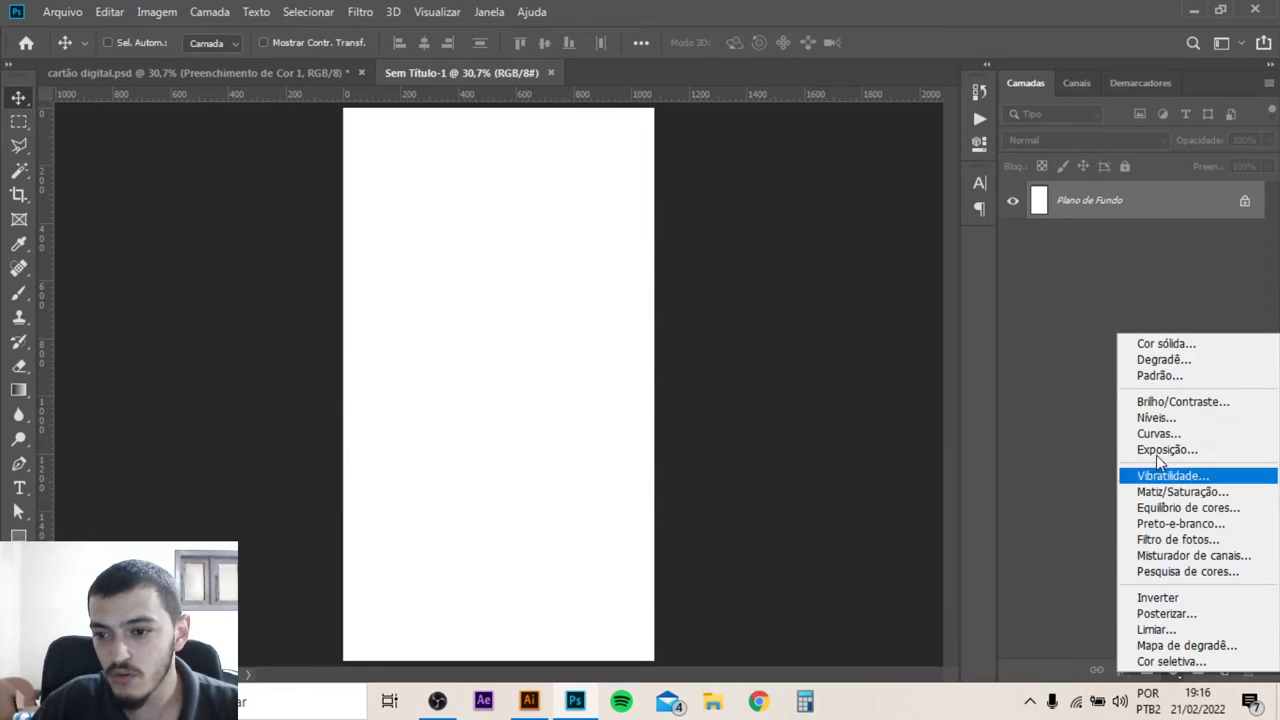
pyautogui.click(1166, 343)
pyautogui.write('084c80')
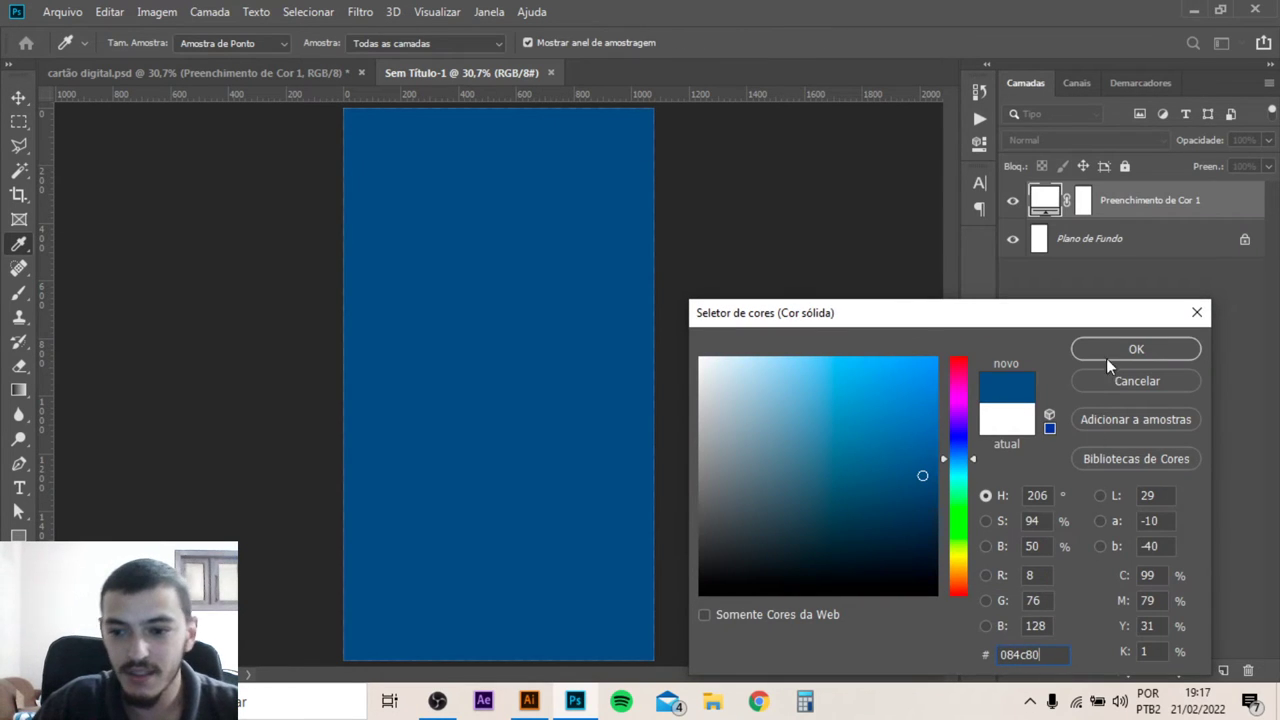
pyautogui.click(1120, 350)
# - Back in cartão digital.psd, select Camada 1 and hide the car photo to compare
pyautogui.click(315, 80)
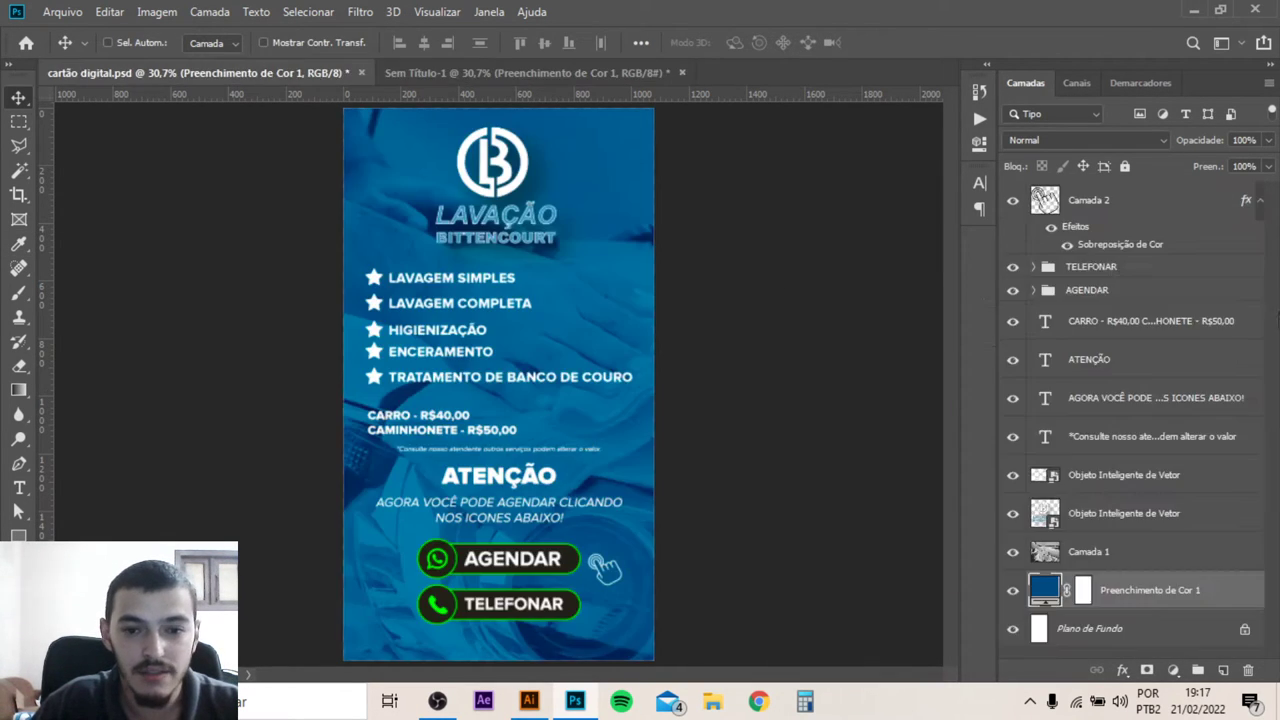
pyautogui.click(1052, 556)
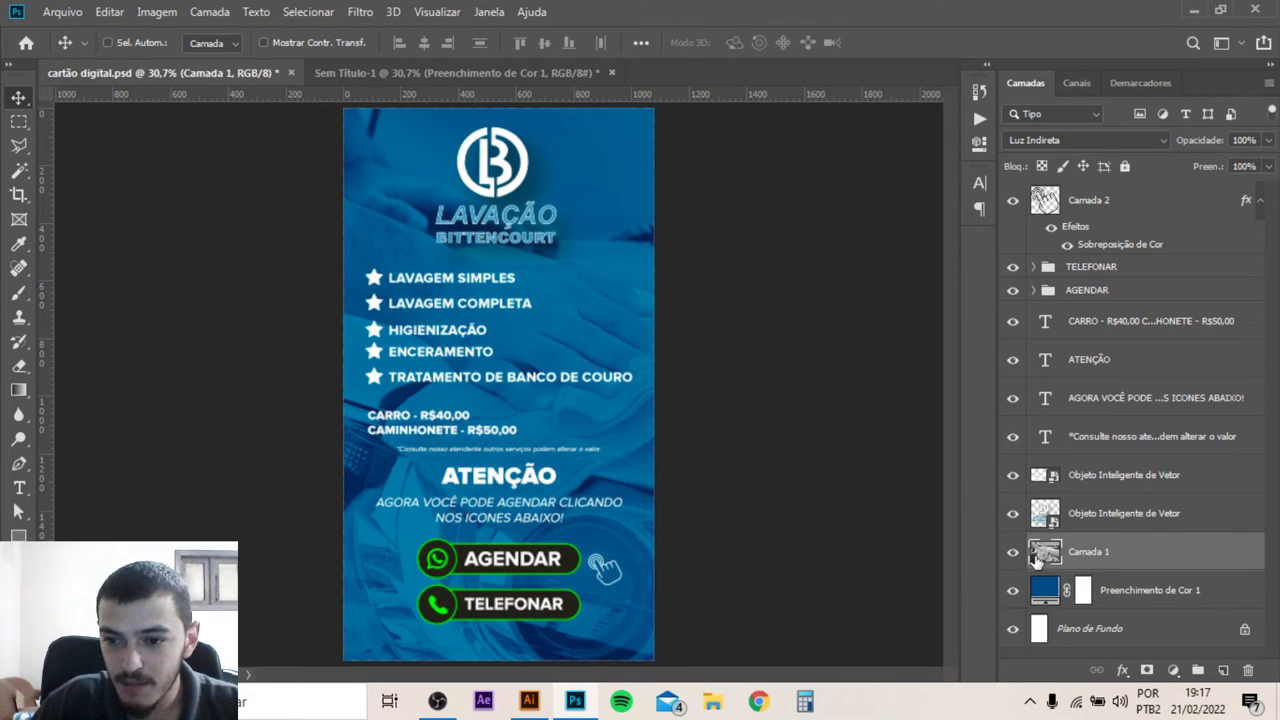
pyautogui.click(1012, 552)
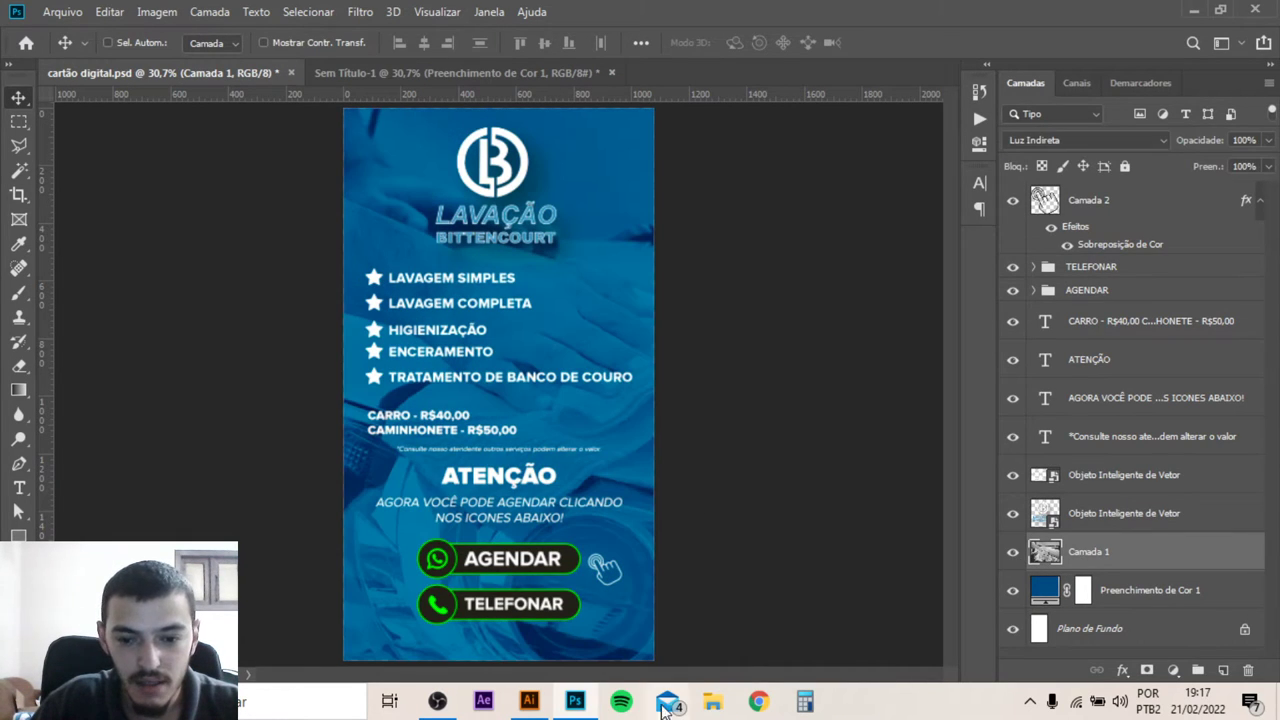
# - Launch Chrome with a chosen profile on the Google start page
pyautogui.click(531, 705)
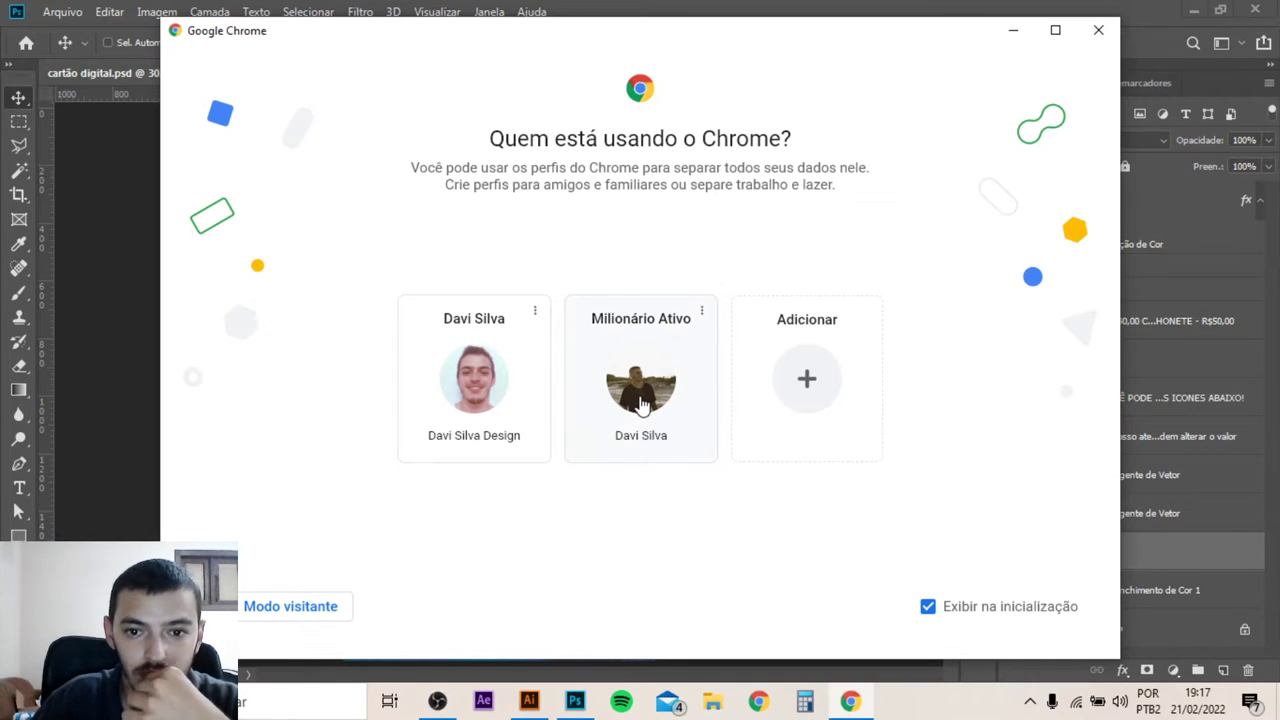
pyautogui.click(641, 403)
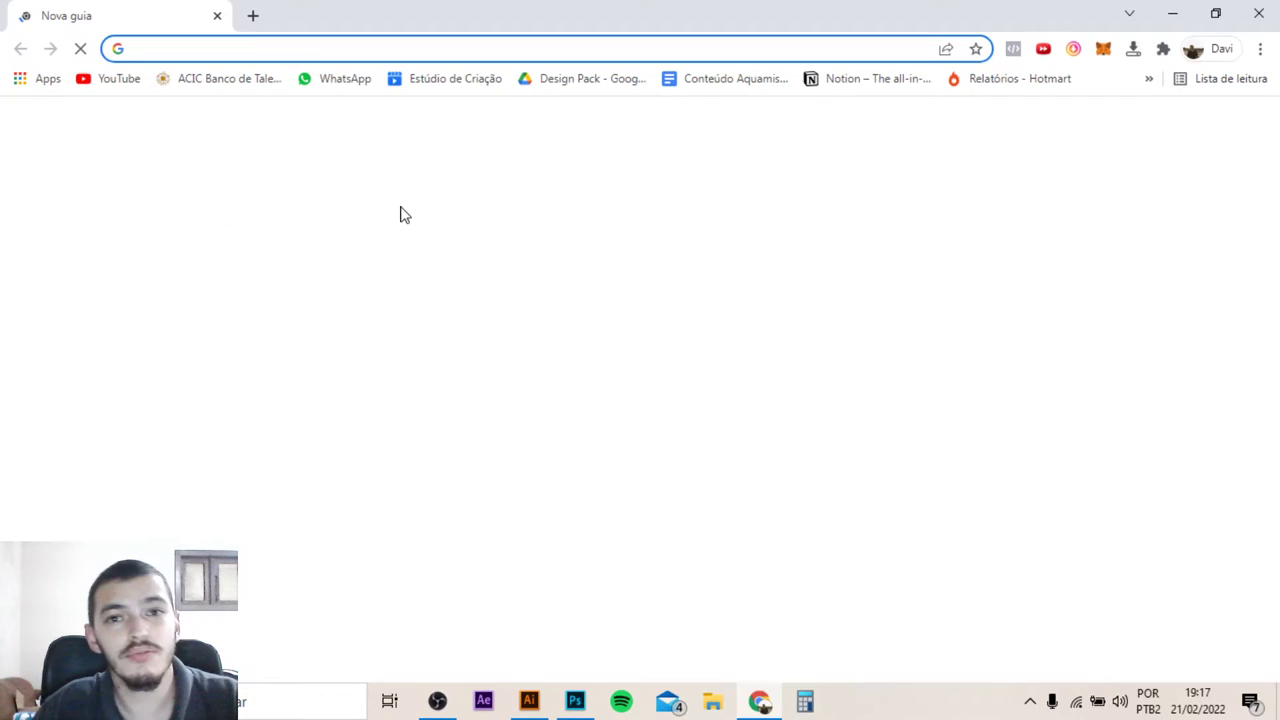
# - Close Illustrator's files, saving DONETO PESCADOS.ai and discarding 12227 [Convertido].eps changes, then return to Chrome
pyautogui.click(527, 703)
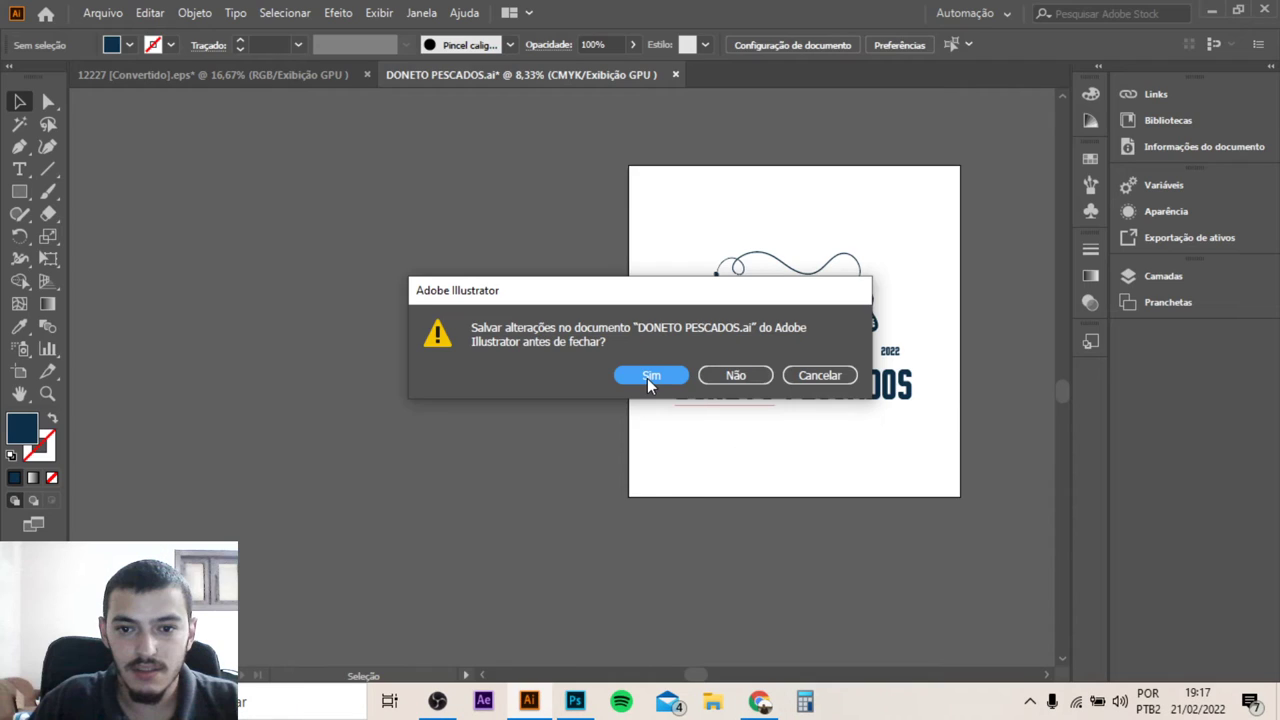
pyautogui.click(649, 377)
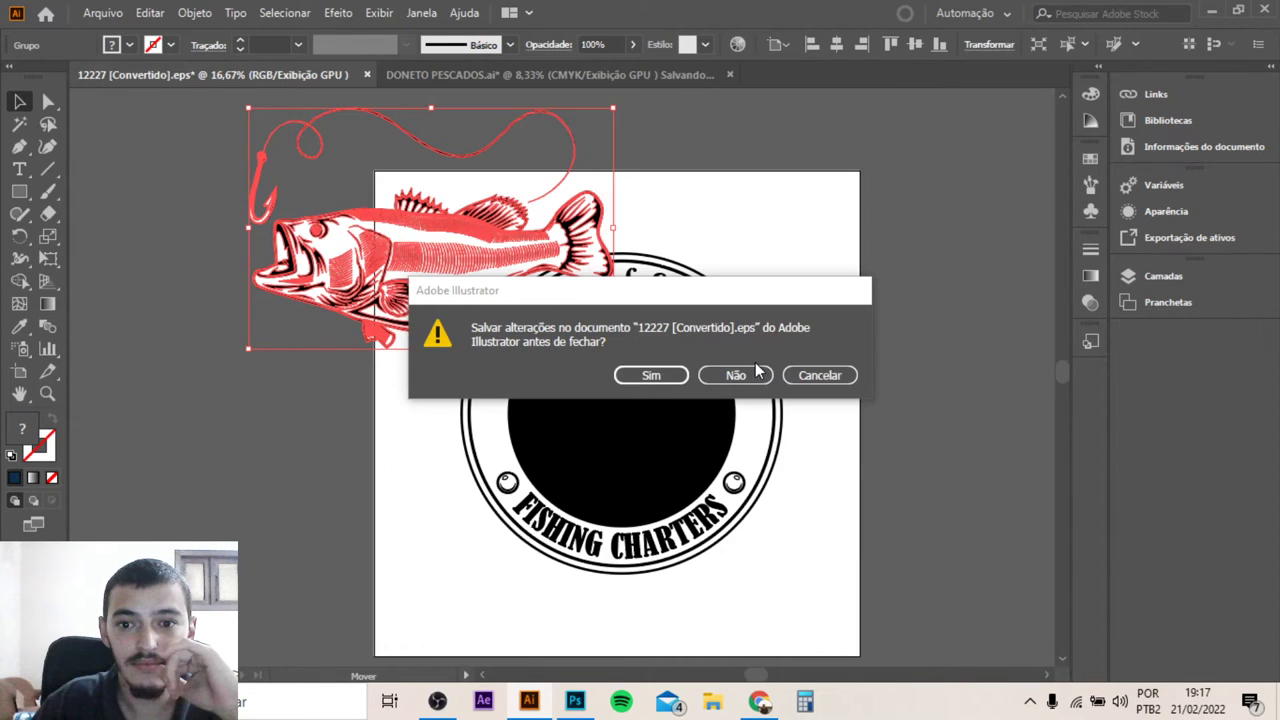
pyautogui.click(757, 374)
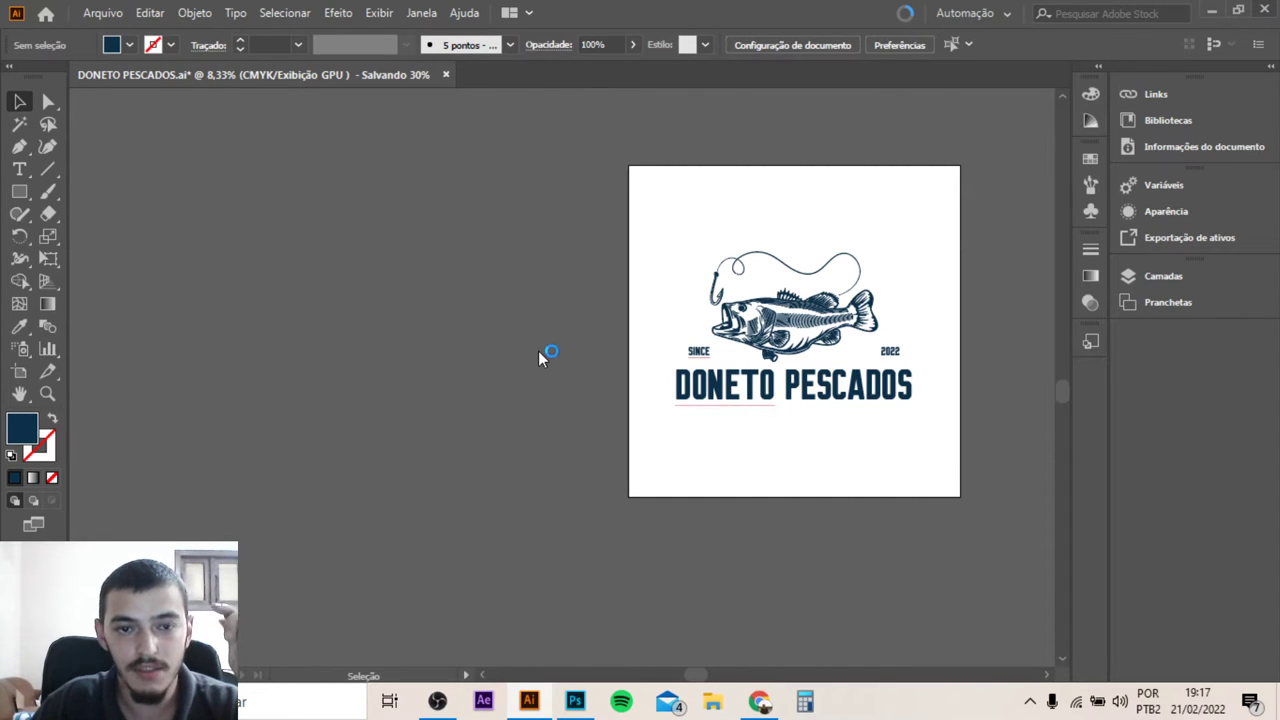
pyautogui.hotkey('alt', 'Tab')
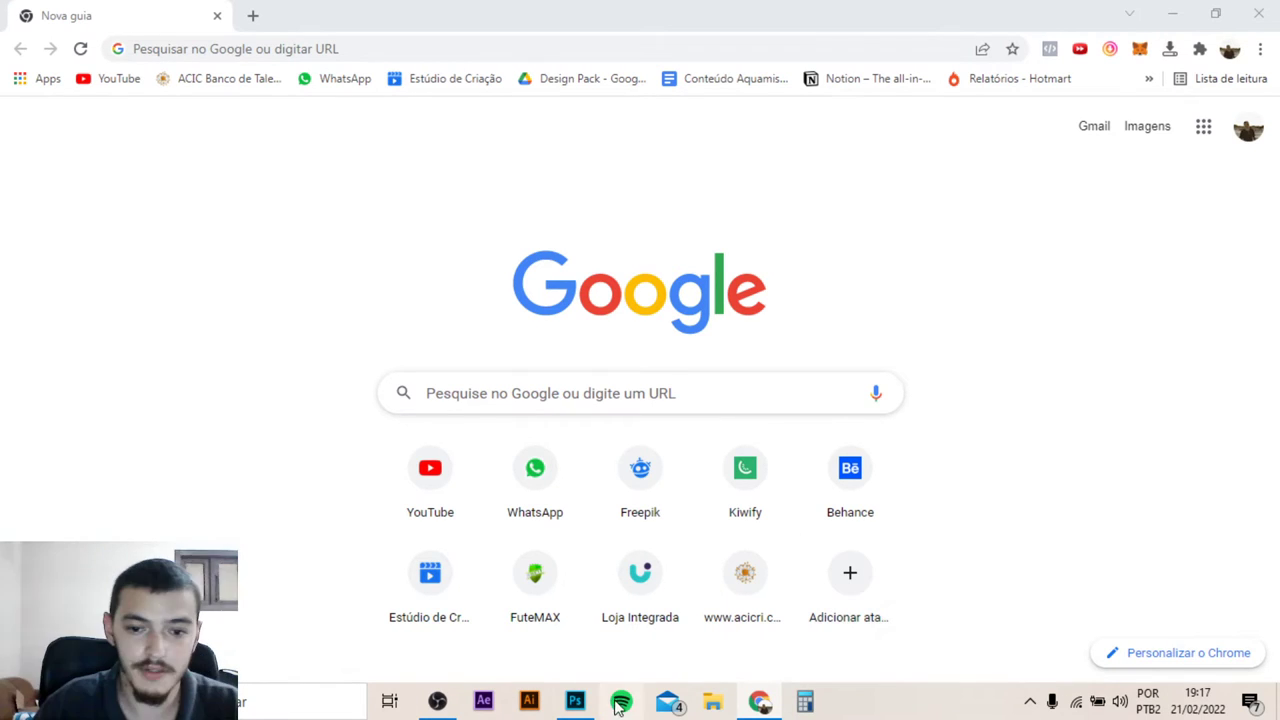
pyautogui.click(577, 701)
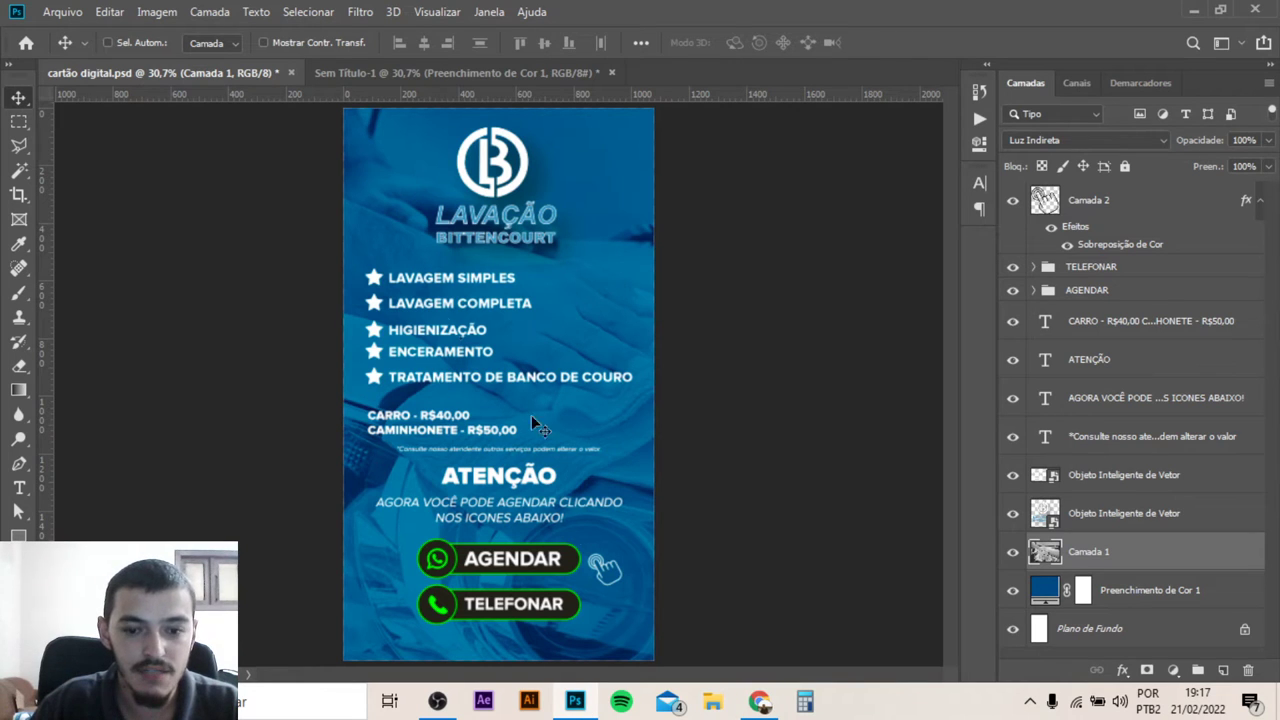
pyautogui.click(584, 712)
pyautogui.click(584, 712)
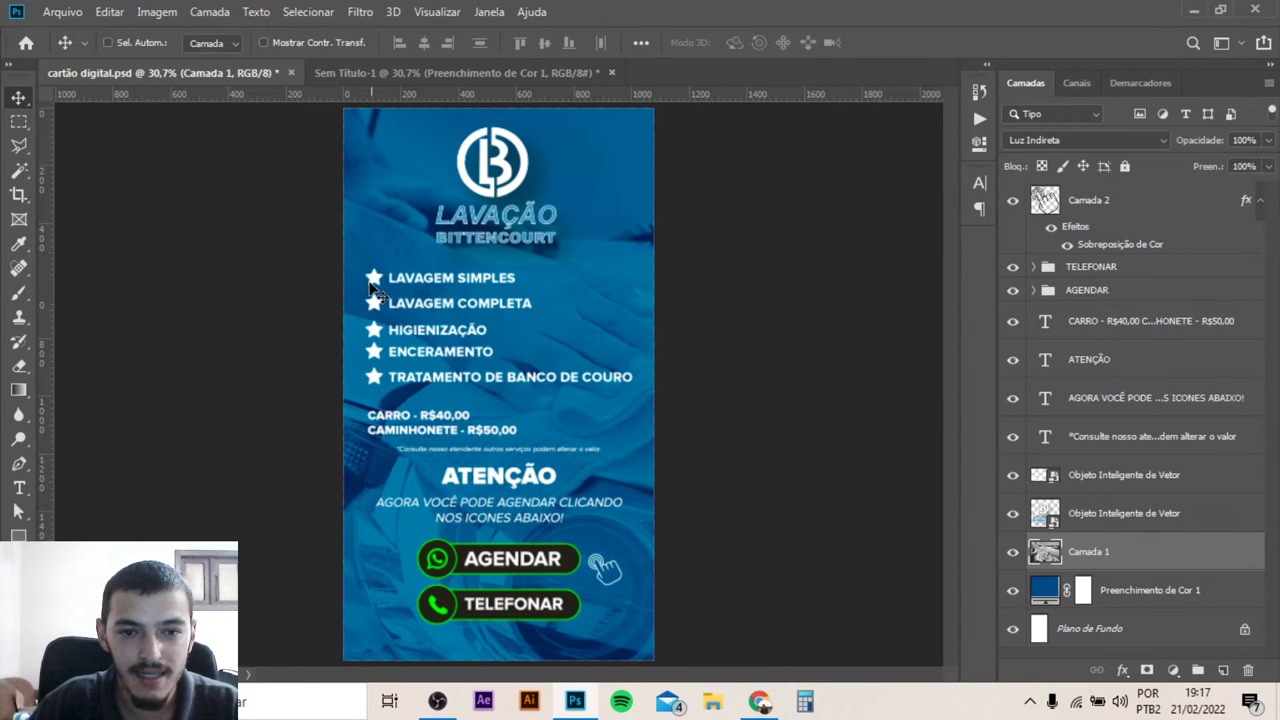
pyautogui.click(759, 701)
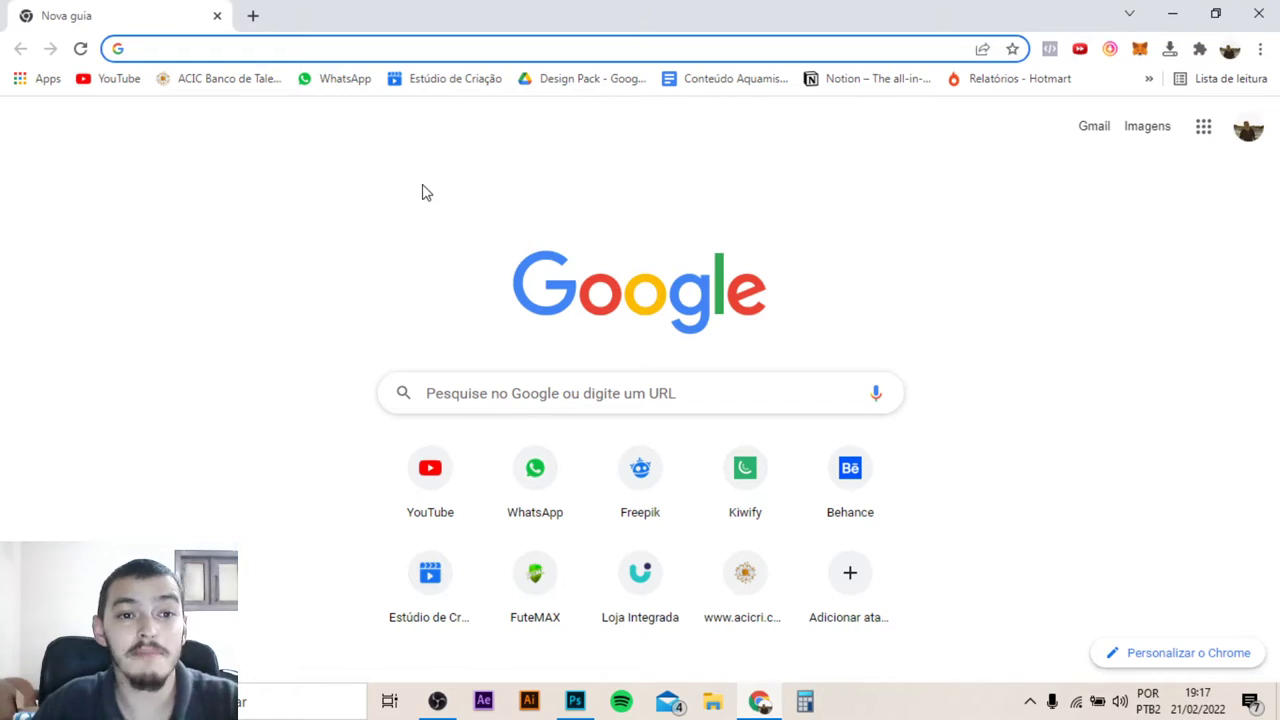
# - Go to Pexels and search for WASH CAR photos
pyautogui.write('PEX')
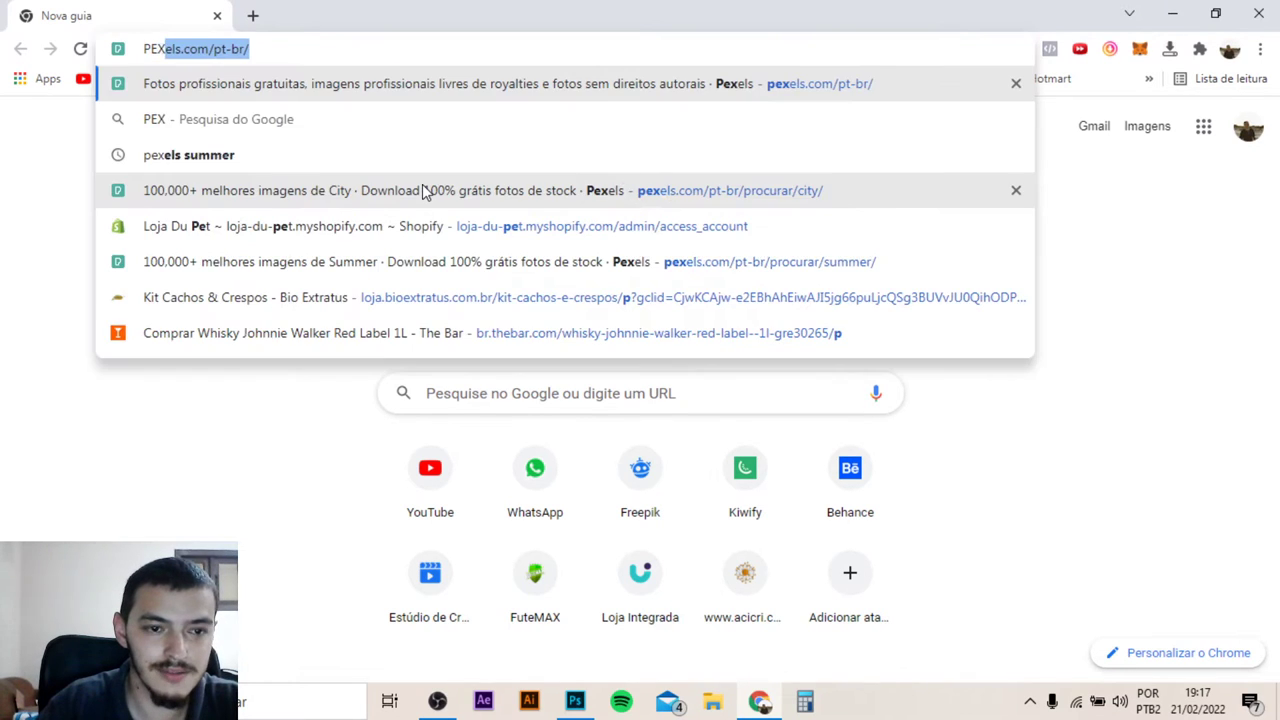
pyautogui.press('Return')
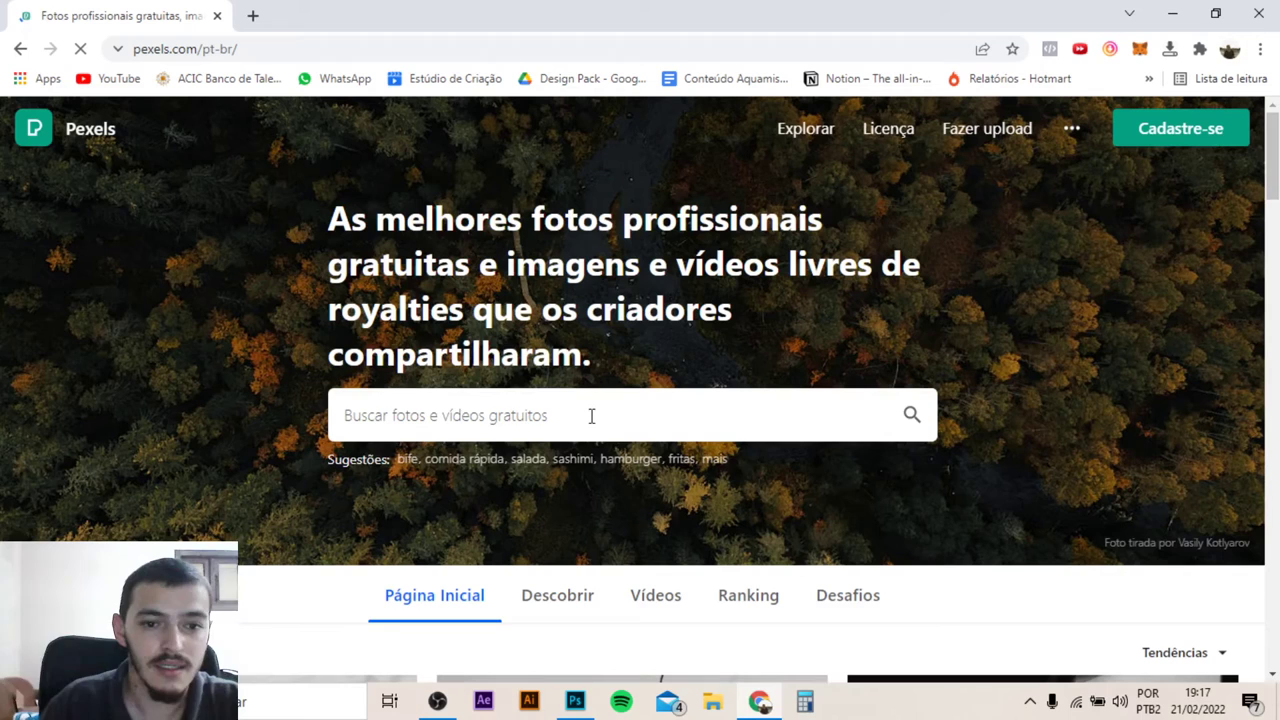
pyautogui.click(591, 415)
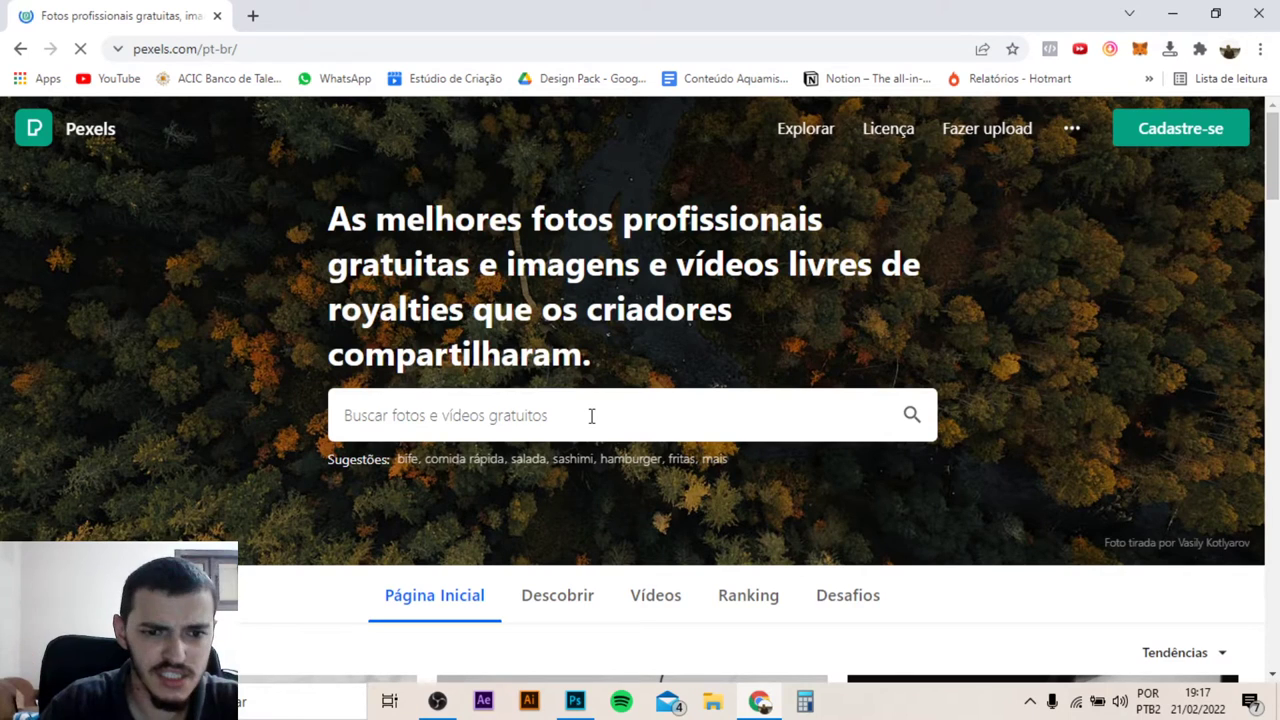
pyautogui.write('ws')
pyautogui.press('BackSpace')
pyautogui.write('a')
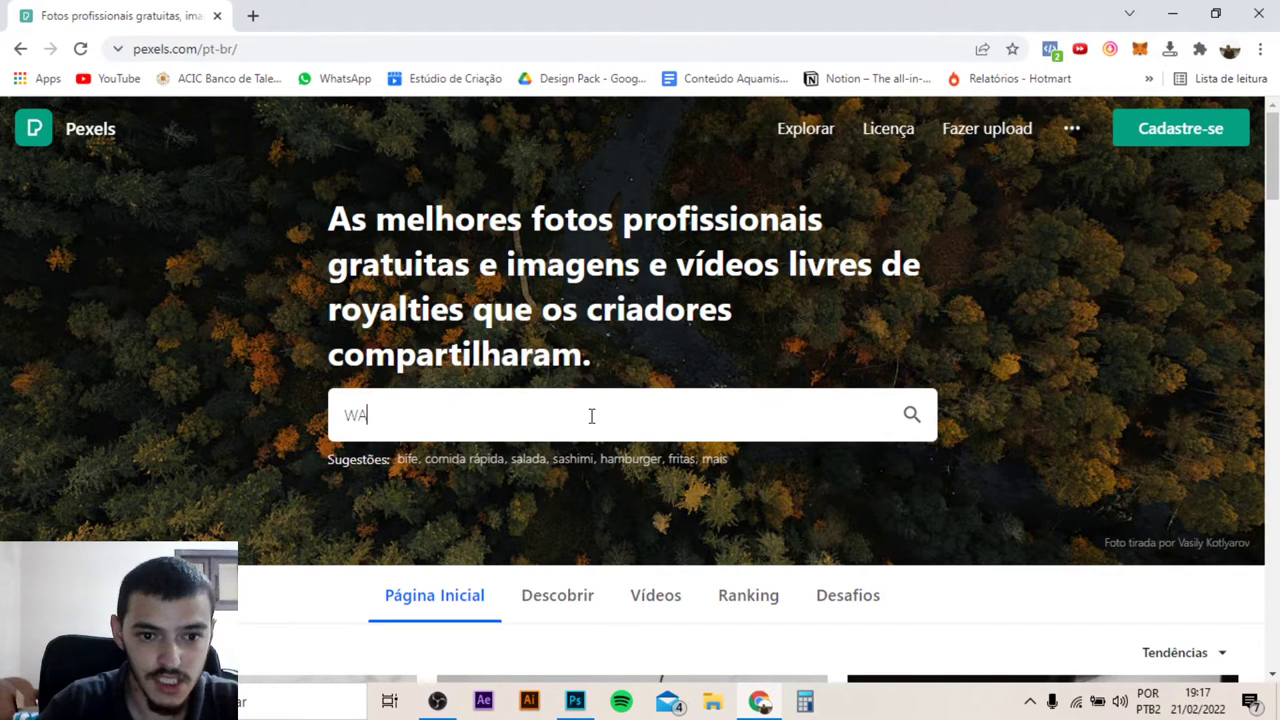
pyautogui.write('SH CAR')
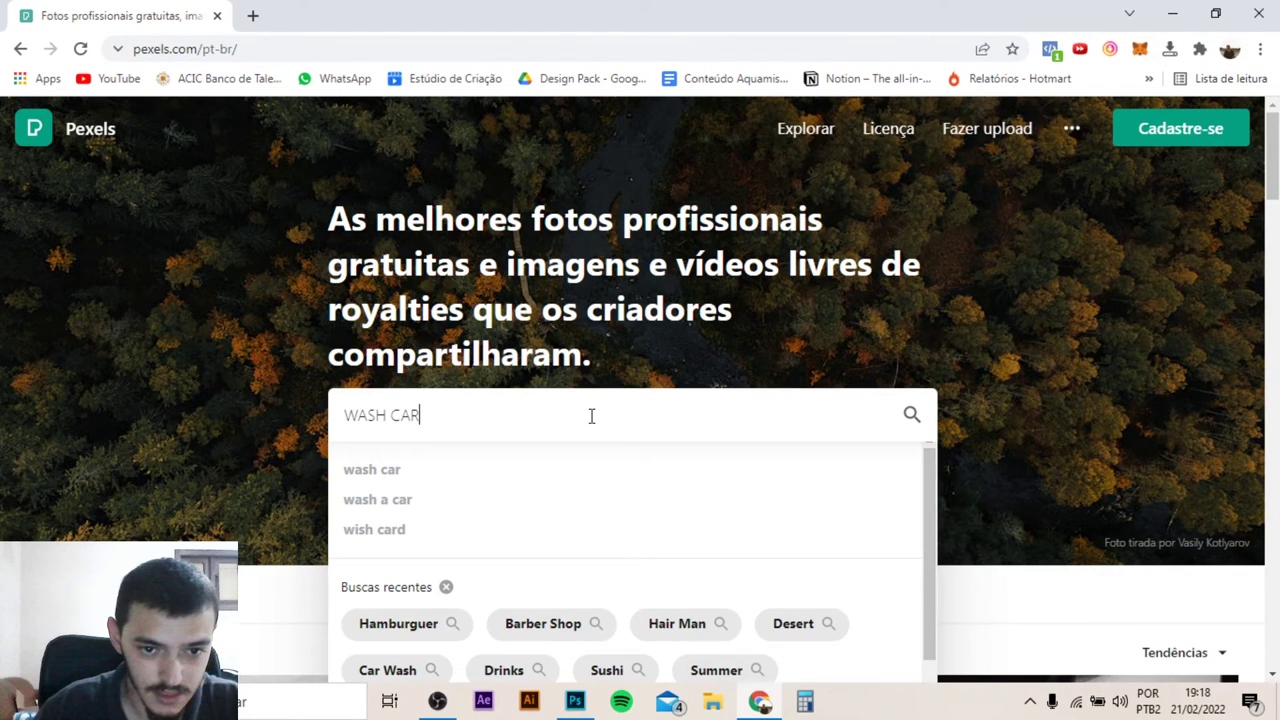
pyautogui.press('Return')
# - Browse the WASH CAR results, loading more similar car photos
pyautogui.scroll(-1, 678, 335)
pyautogui.scroll(-2, 678, 335)
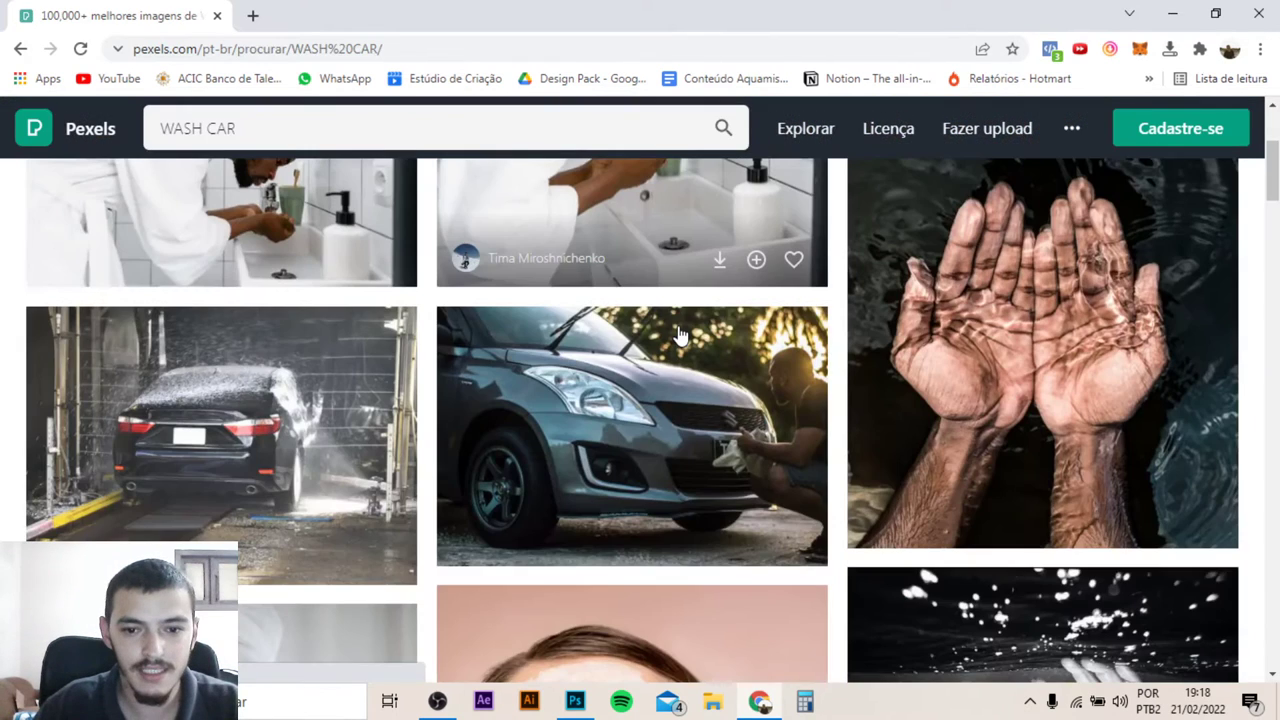
pyautogui.scroll(-2, 678, 335)
pyautogui.scroll(-2, 690, 330)
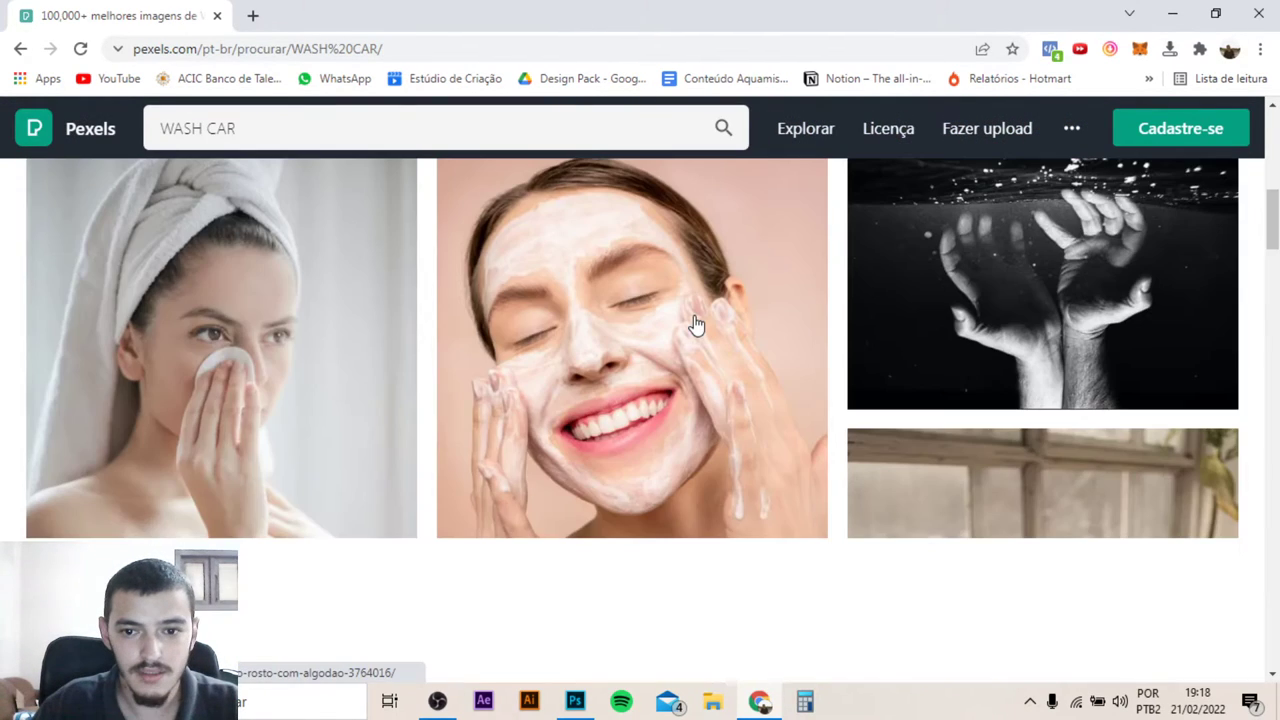
pyautogui.scroll(10, 697, 325)
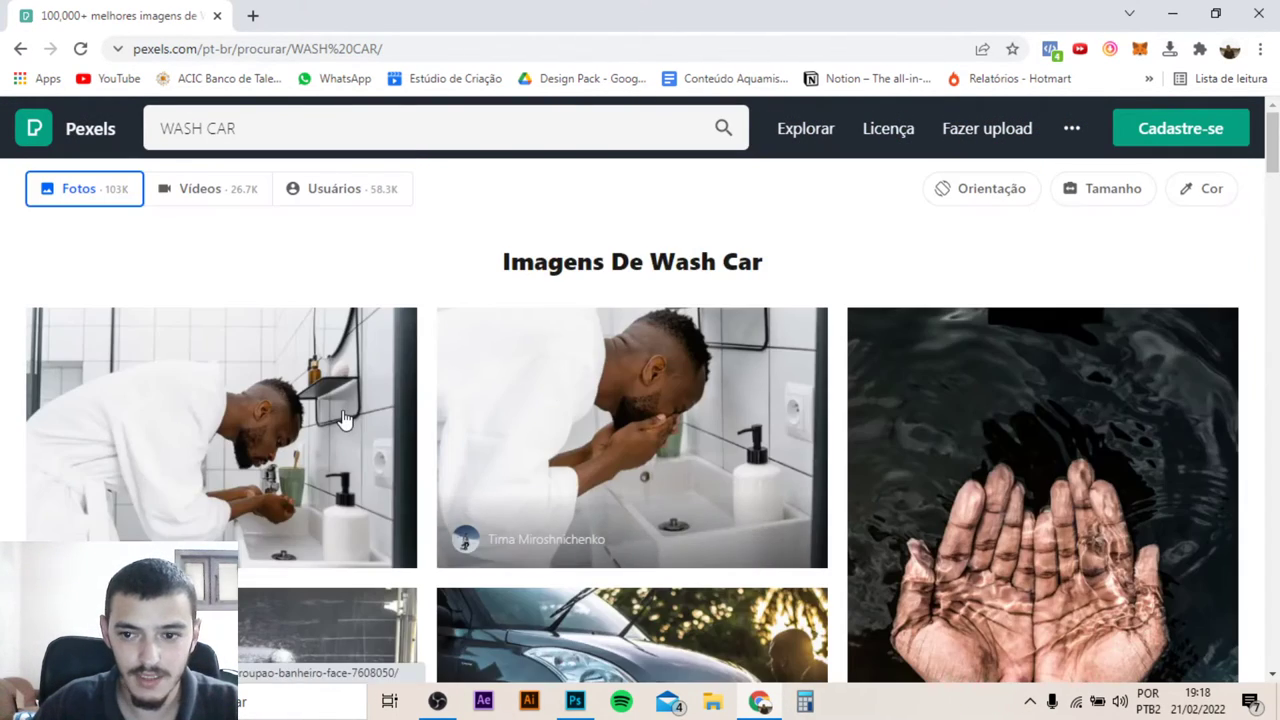
pyautogui.scroll(-3, 645, 408)
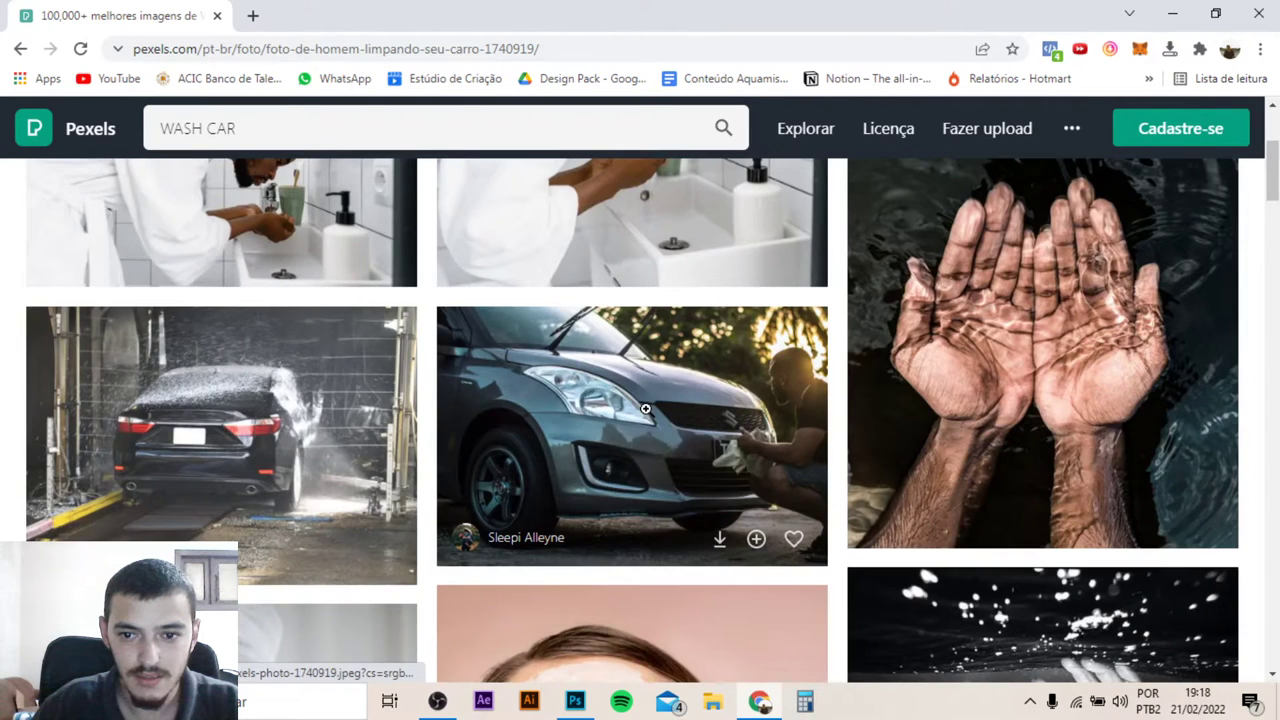
pyautogui.scroll(-5, 828, 353)
pyautogui.scroll(-3, 828, 353)
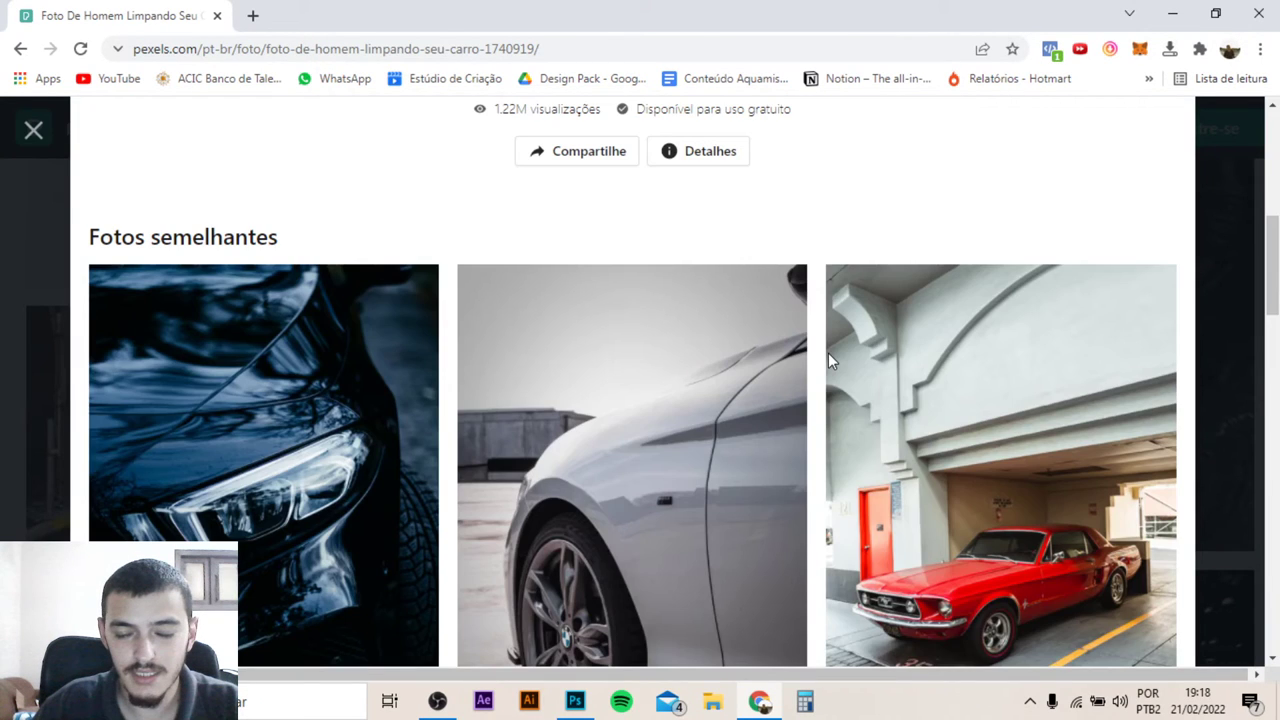
pyautogui.scroll(-5, 828, 353)
pyautogui.scroll(-3, 543, 243)
pyautogui.scroll(-2, 546, 248)
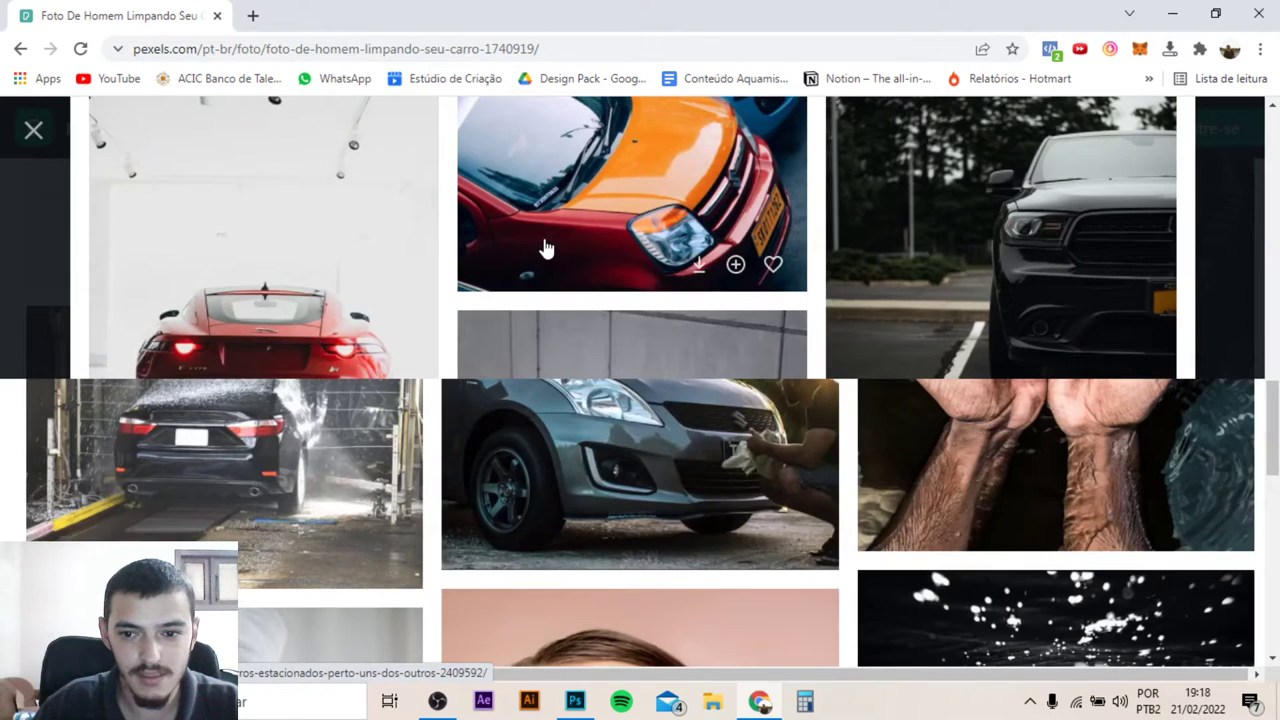
pyautogui.scroll(-5, 729, 266)
pyautogui.scroll(-3, 733, 268)
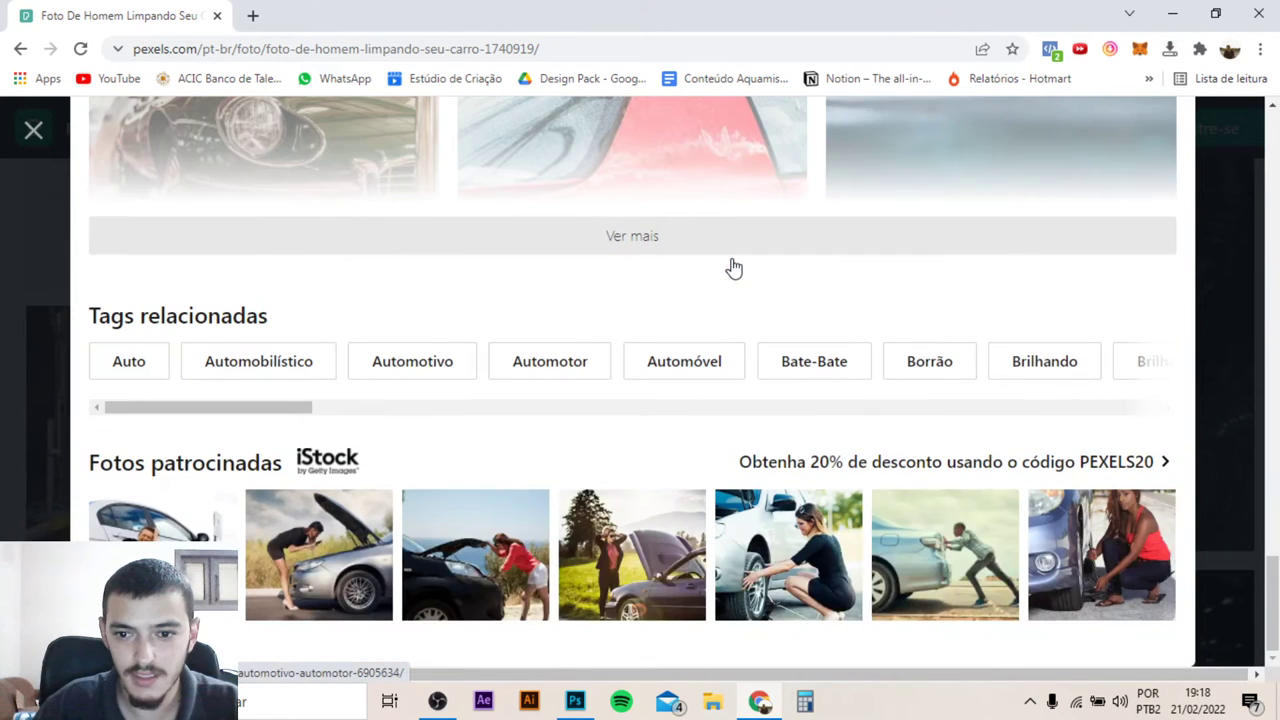
pyautogui.click(720, 240)
pyautogui.scroll(3, 700, 300)
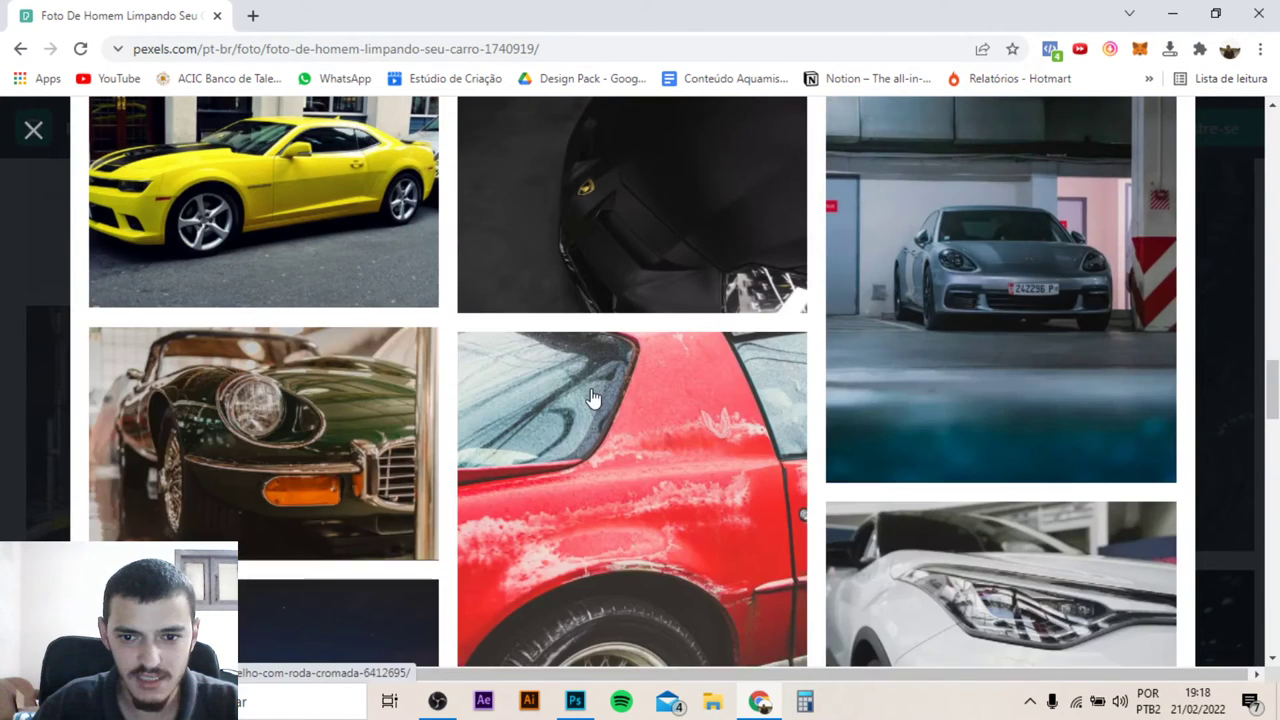
pyautogui.scroll(-5, 594, 365)
pyautogui.scroll(-5, 594, 362)
pyautogui.scroll(-5, 594, 362)
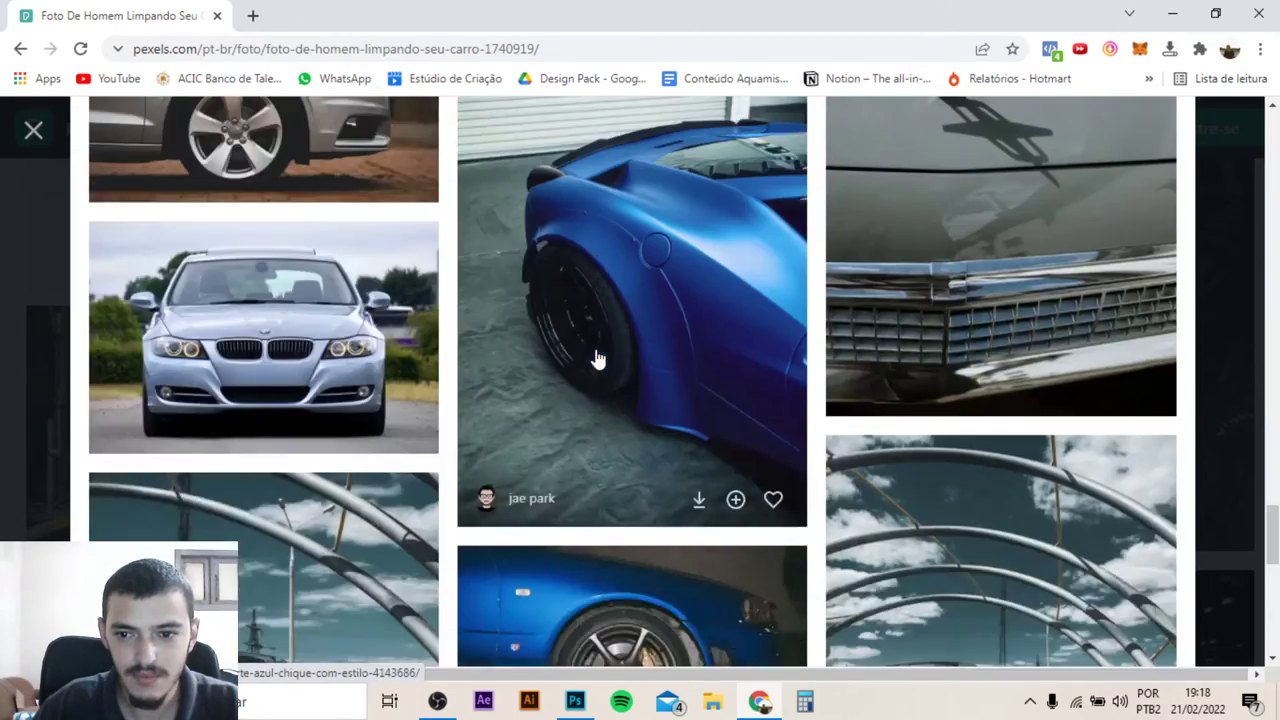
pyautogui.scroll(-3, 597, 358)
pyautogui.scroll(5, 597, 358)
pyautogui.scroll(5, 450, 300)
pyautogui.scroll(5, 371, 251)
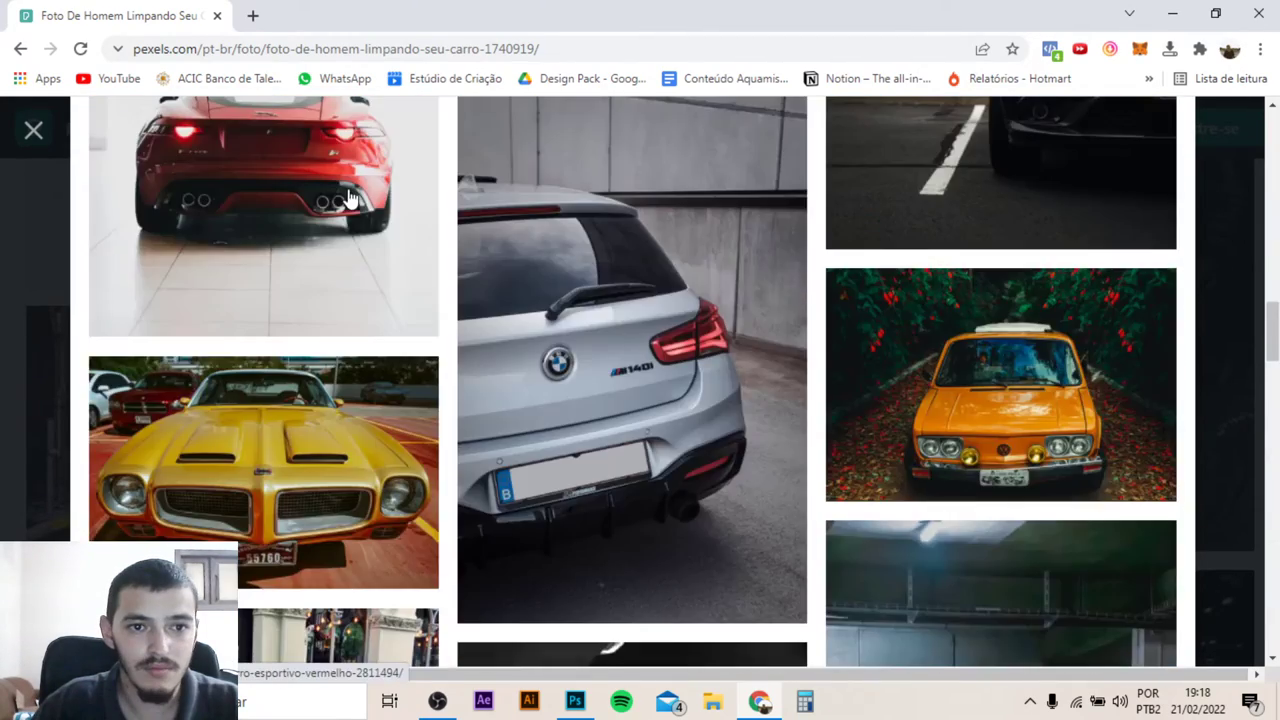
pyautogui.scroll(5, 340, 263)
pyautogui.scroll(-5, 340, 263)
pyautogui.scroll(5, 296, 255)
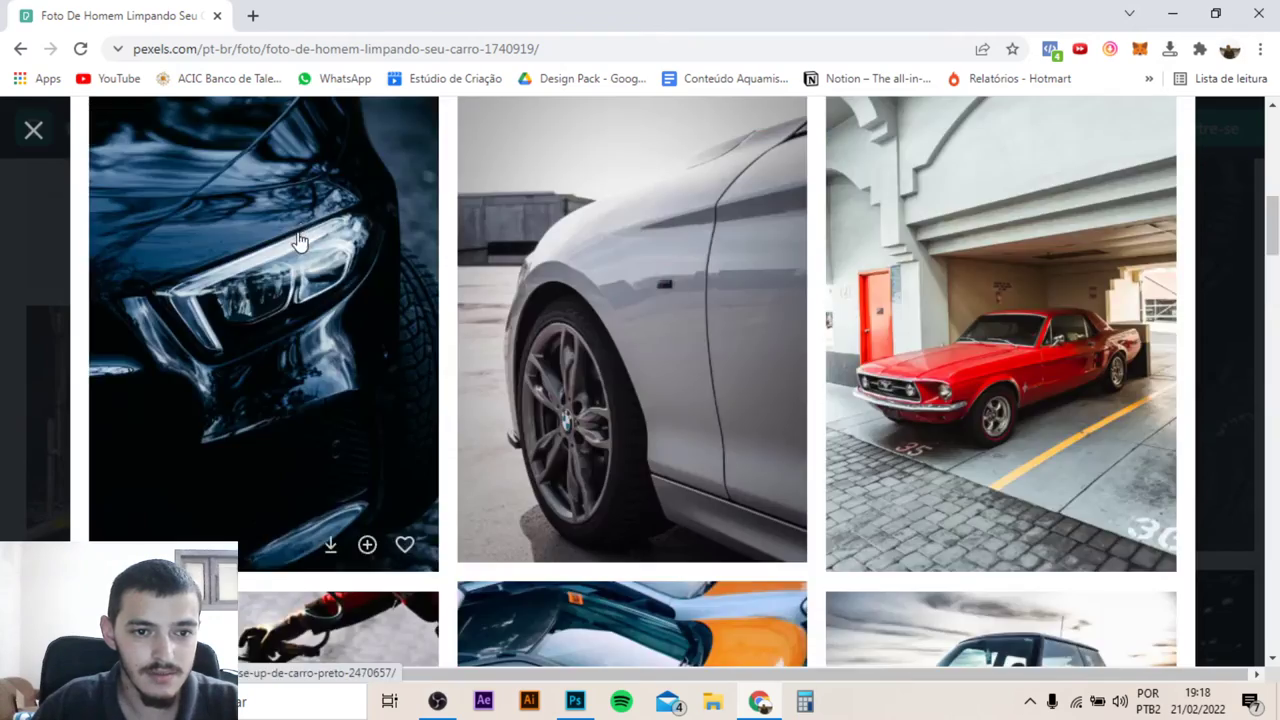
pyautogui.scroll(4, 296, 232)
pyautogui.scroll(-4, 296, 232)
# - Download the black car headlight close-up for free and drag it toward Photoshop
pyautogui.click(267, 310)
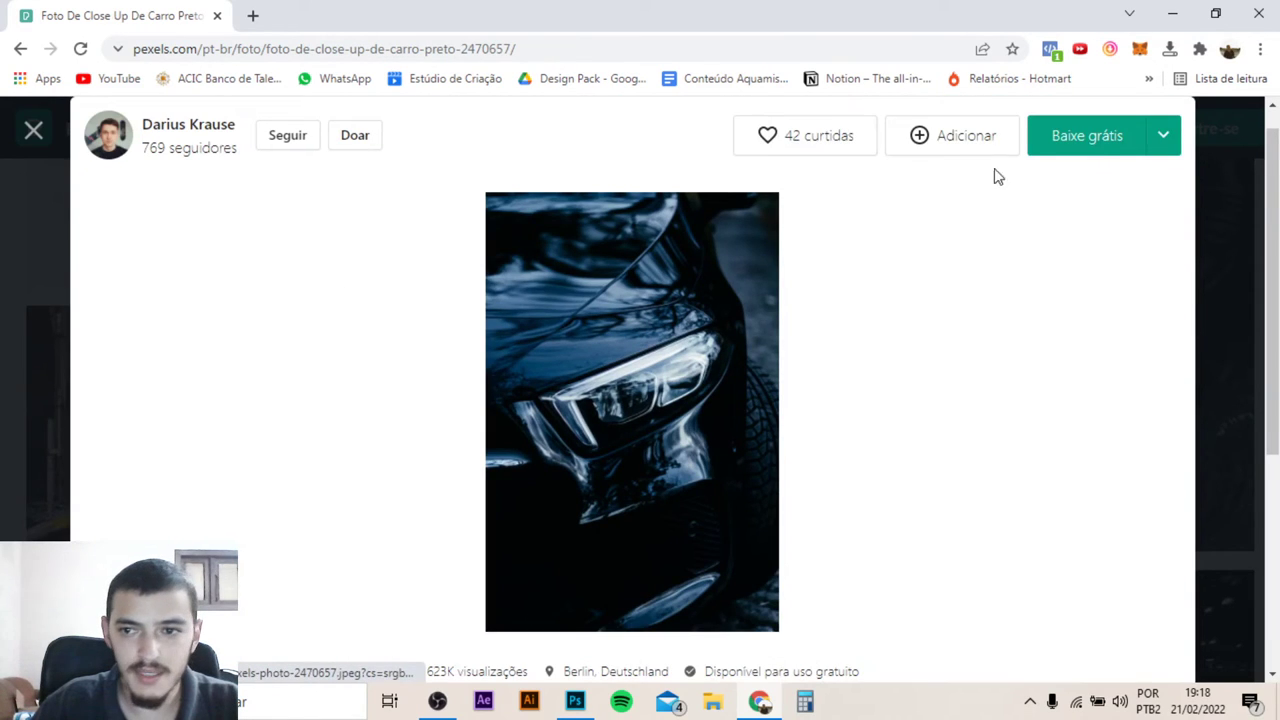
pyautogui.click(1095, 140)
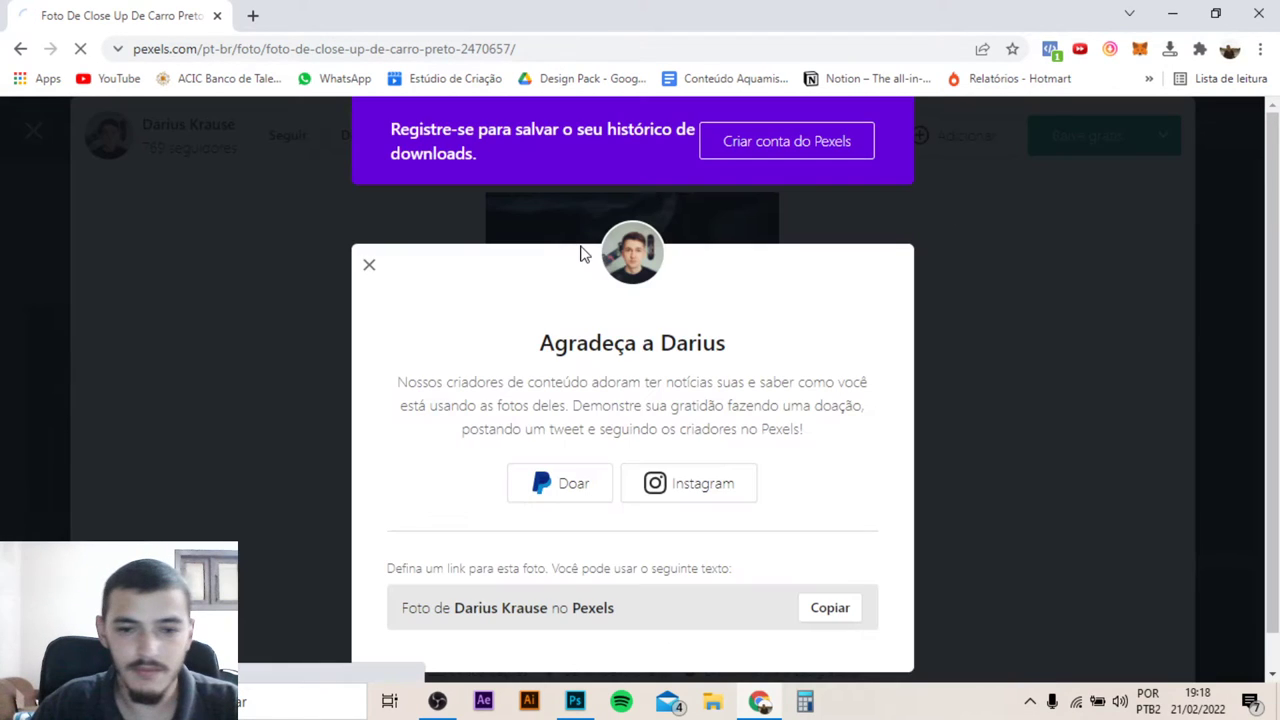
pyautogui.moveTo(130, 655)
pyautogui.mouseDown()
pyautogui.moveTo(563, 686)
pyautogui.moveTo(397, 77)
pyautogui.mouseUp()
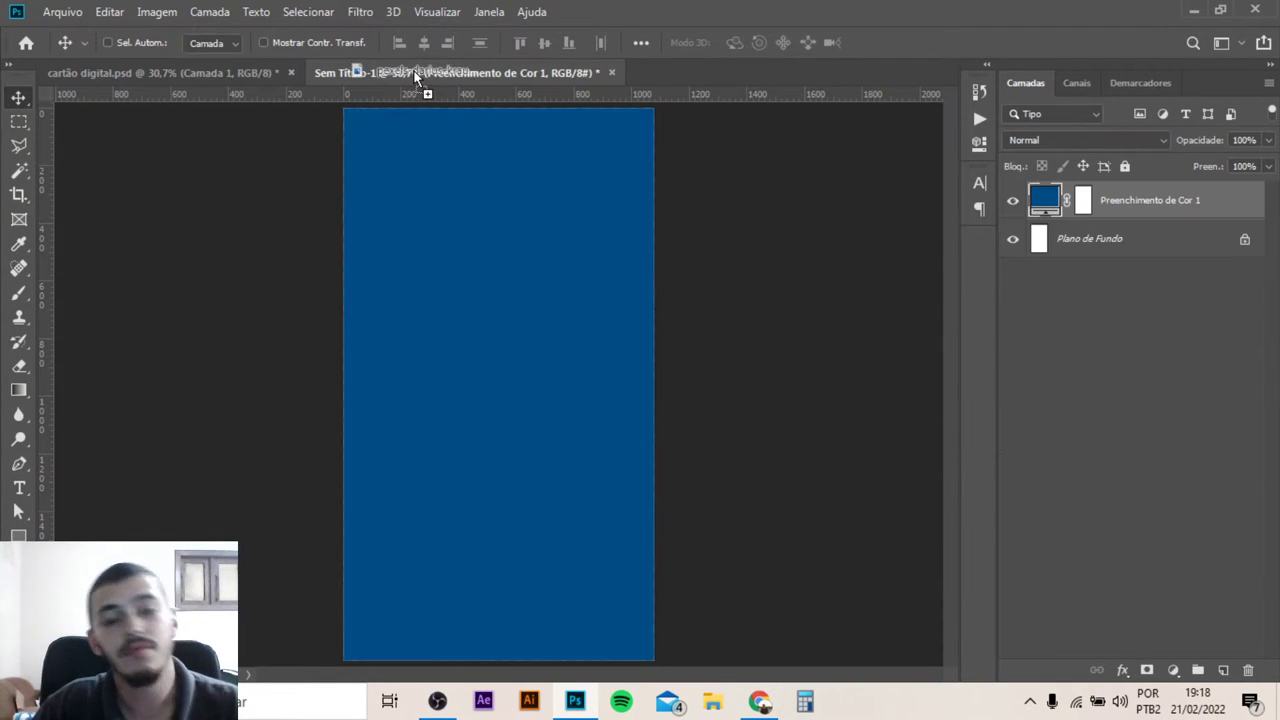
# - Place the headlight photo on the blue canvas, enlarge it to fill the card, and lower its opacity
pyautogui.moveTo(393, 69); pyautogui.dragTo(483, 353)
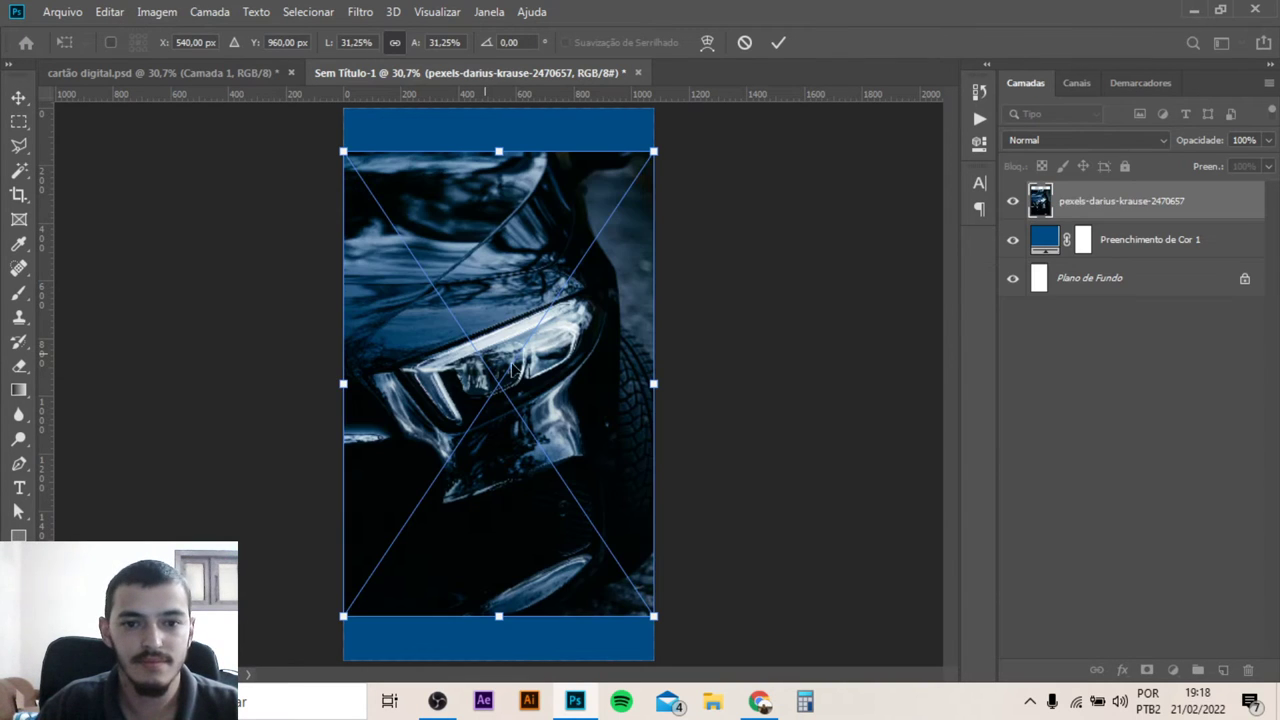
pyautogui.moveTo(655, 154); pyautogui.dragTo(700, 86)
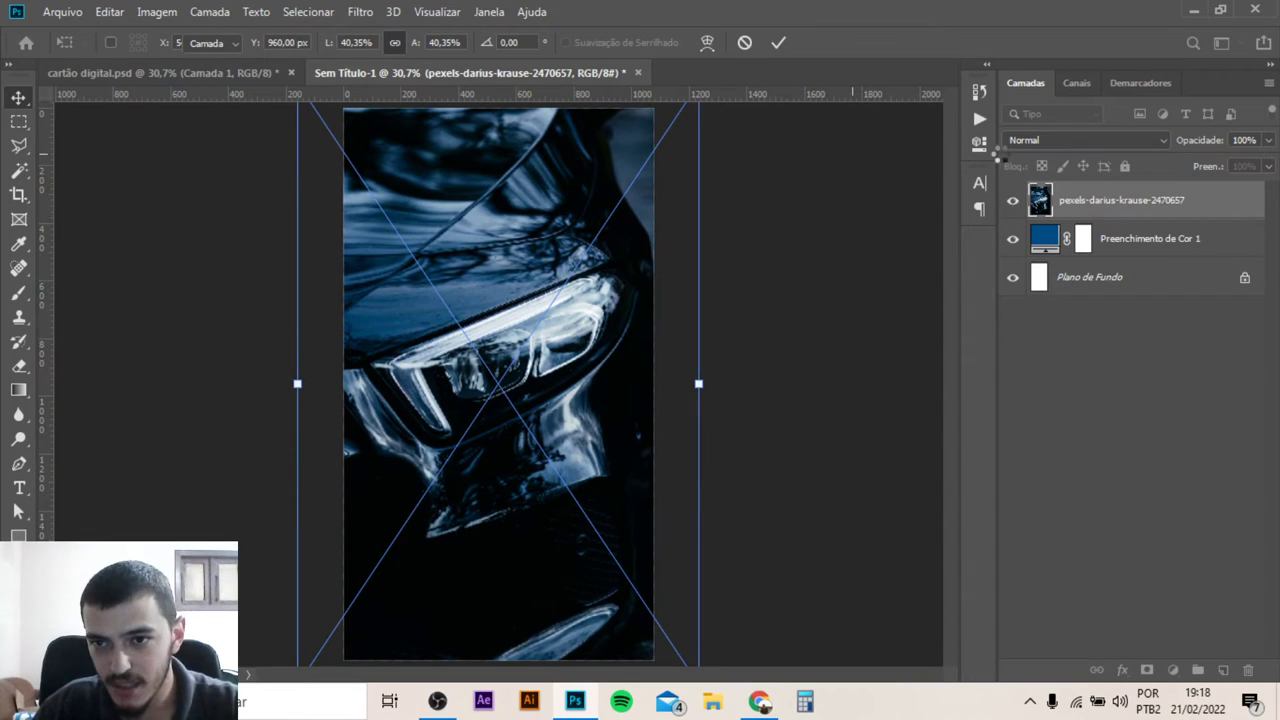
pyautogui.press('Return')
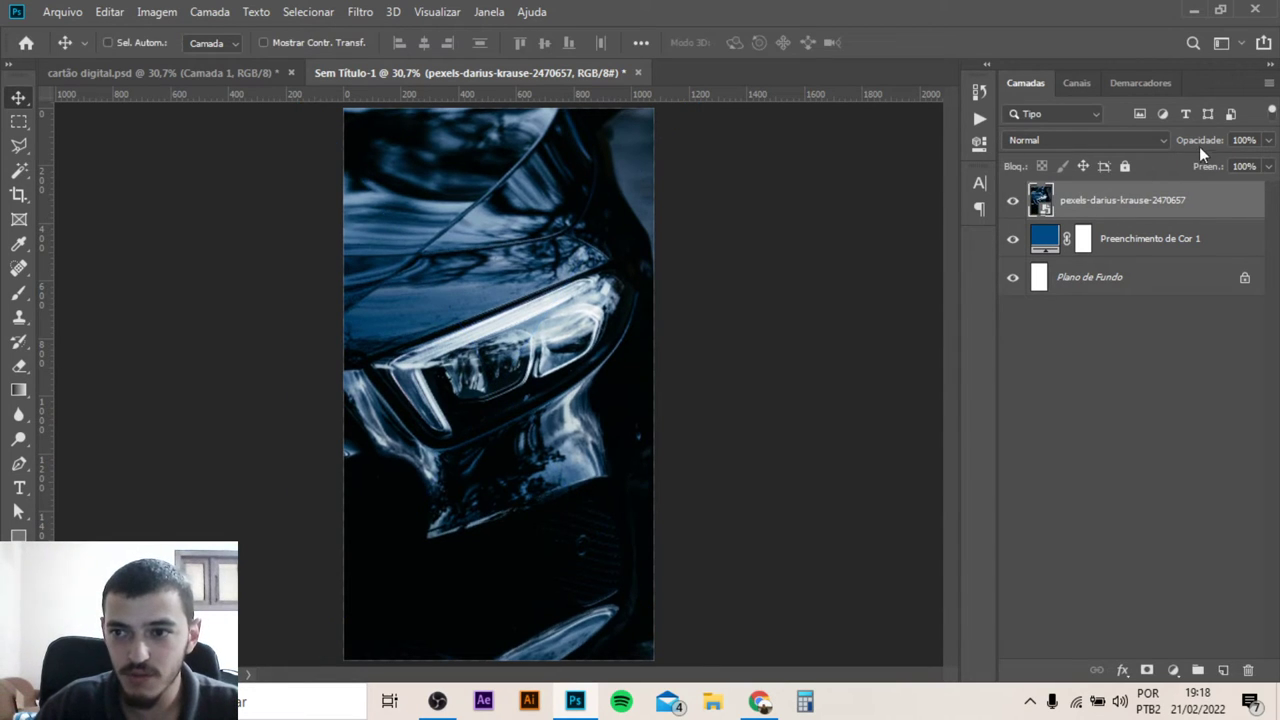
pyautogui.moveTo(1199, 142)
pyautogui.mouseDown()
pyautogui.moveTo(1131, 152)
pyautogui.moveTo(1172, 141)
pyautogui.mouseUp()
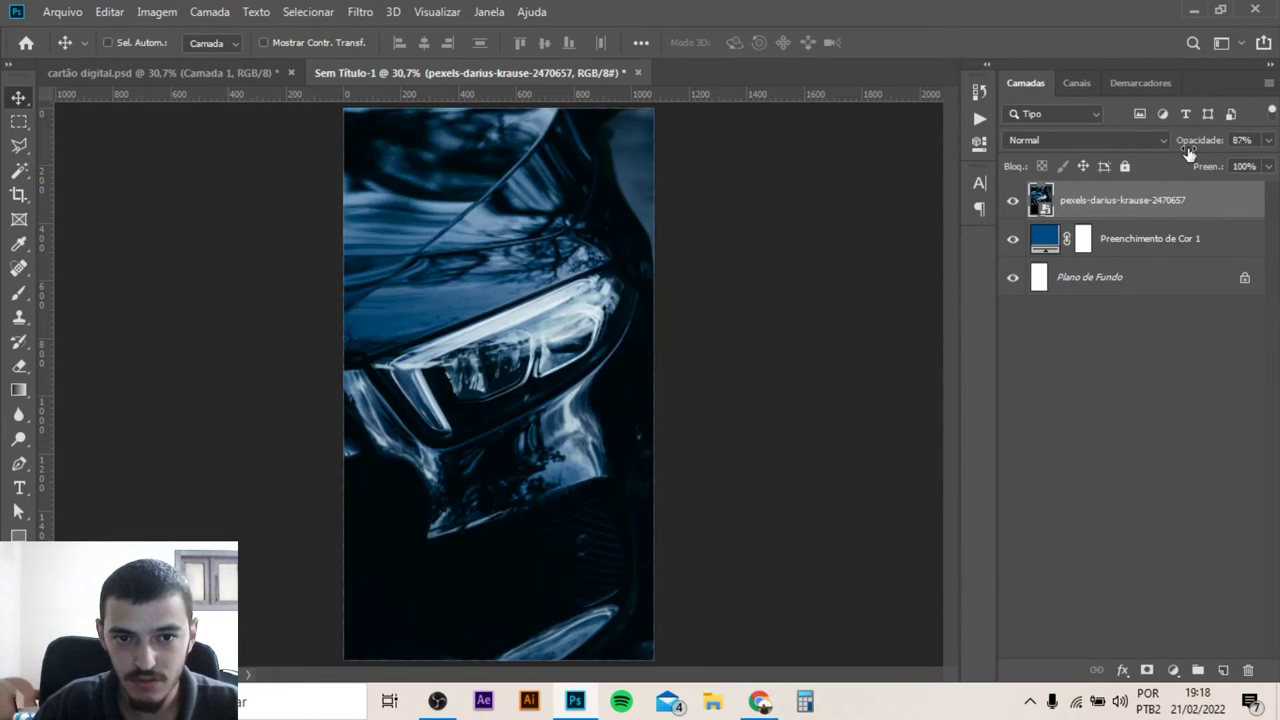
pyautogui.click(1163, 140)
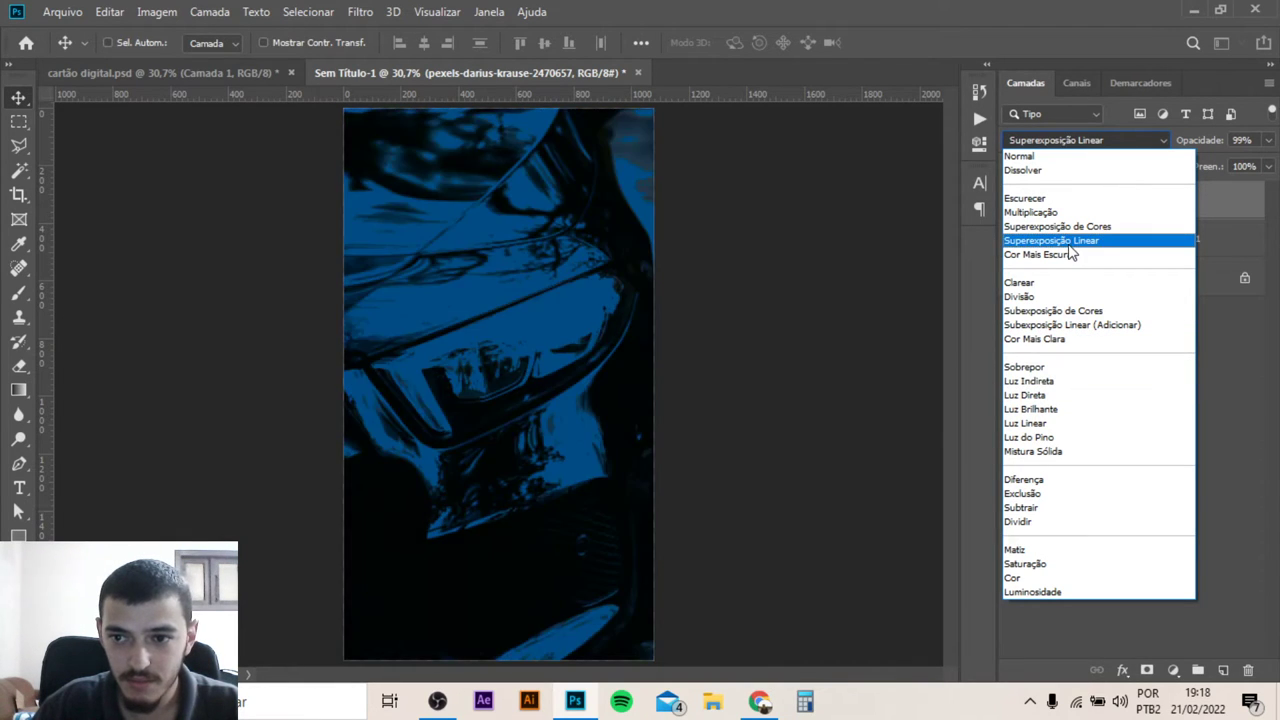
# - Set the photo layer to Divisão blend mode at 65% opacity and compare with the reference card
pyautogui.click(1045, 296)
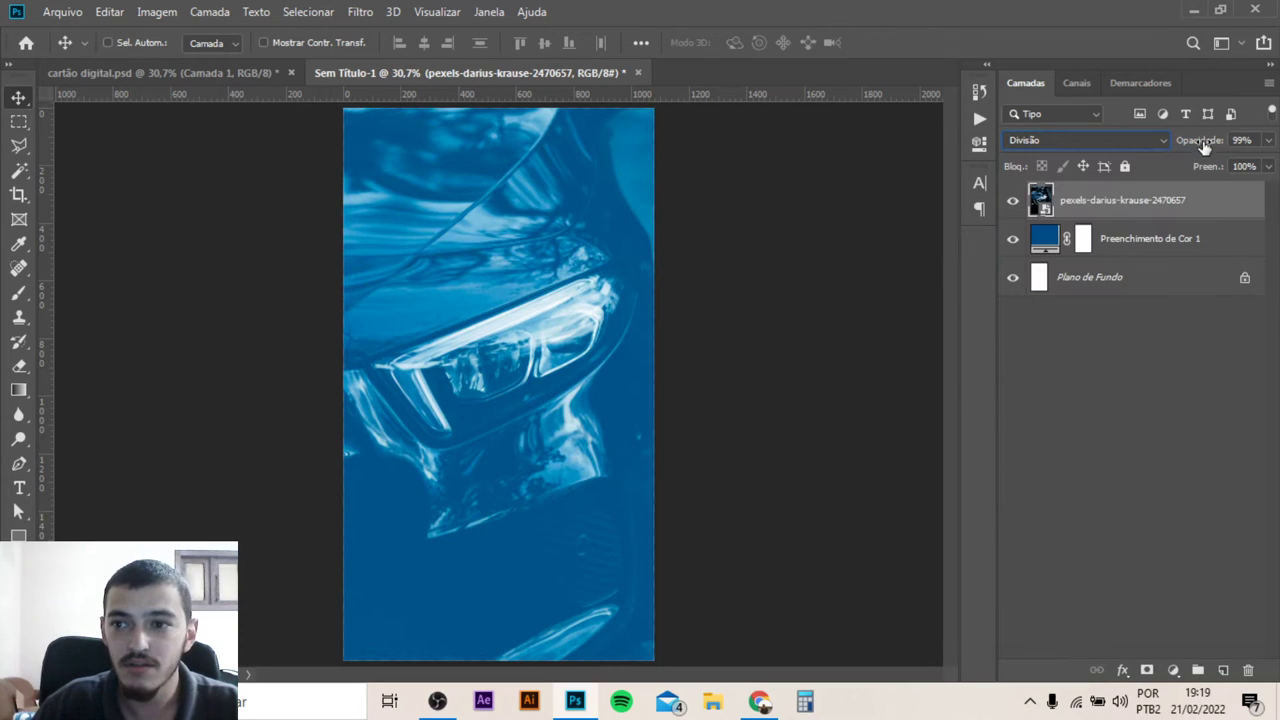
pyautogui.moveTo(1204, 145); pyautogui.dragTo(1171, 140)
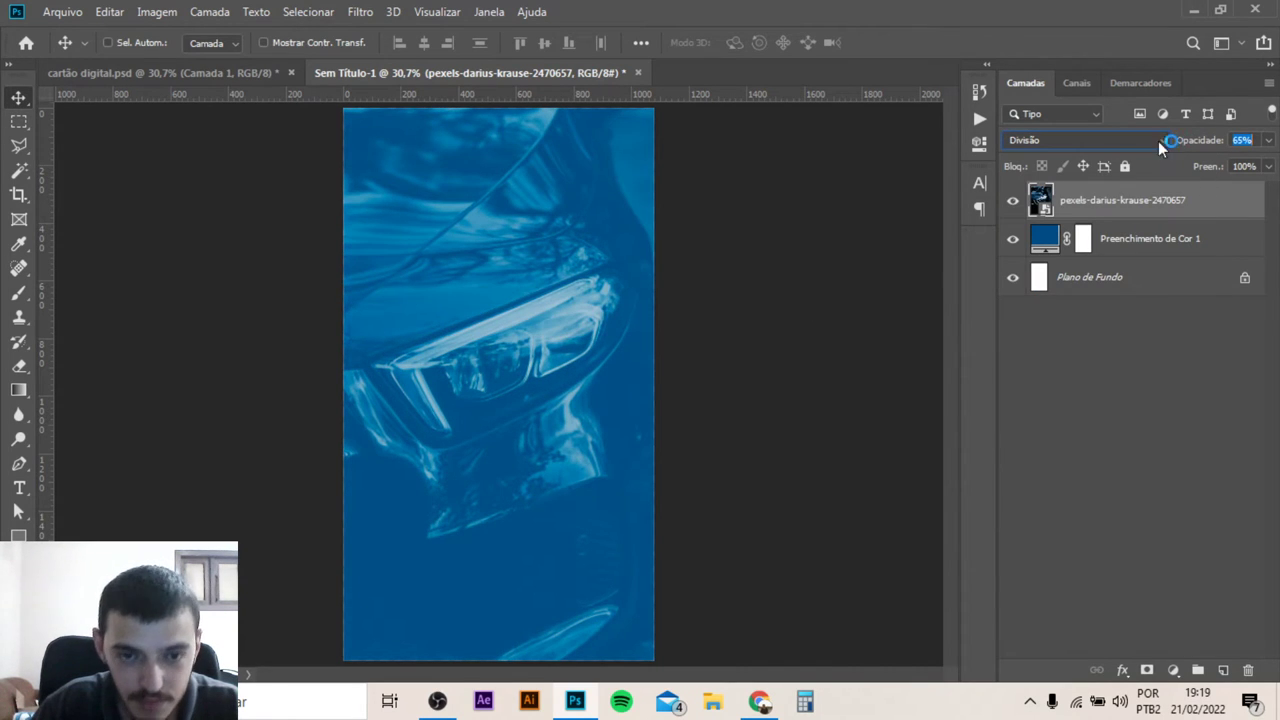
pyautogui.click(182, 70)
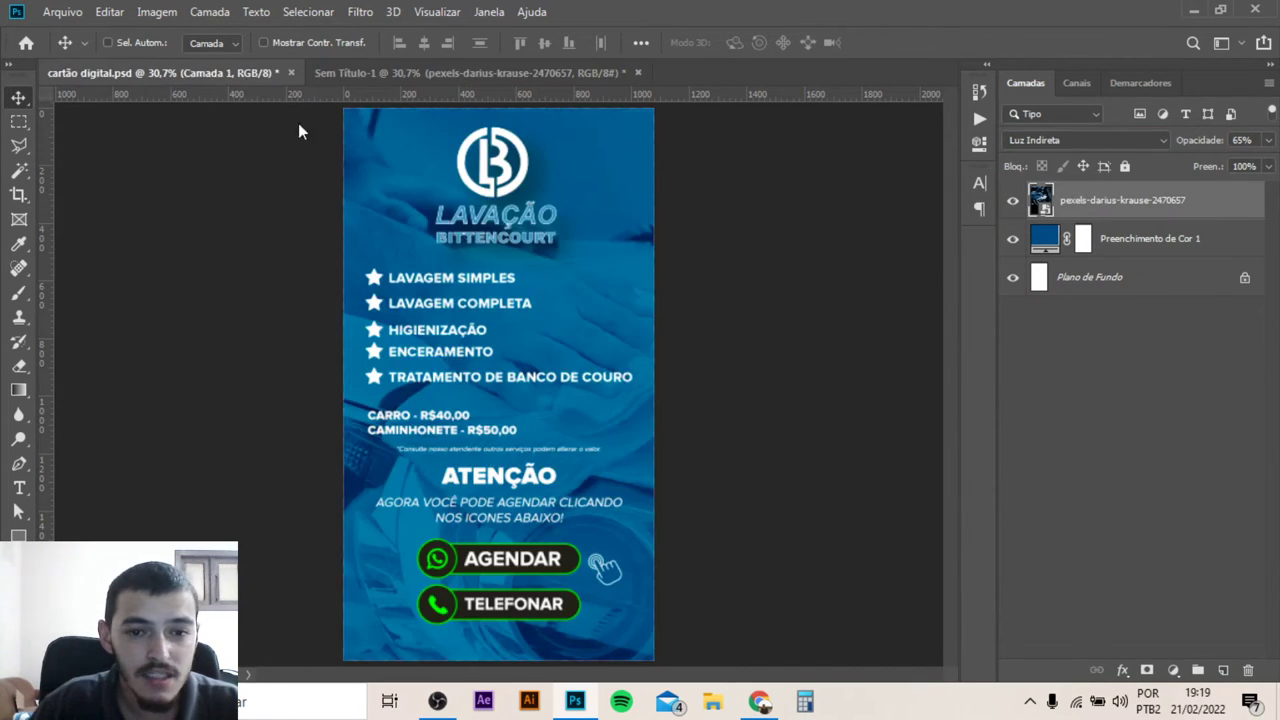
pyautogui.click(407, 73)
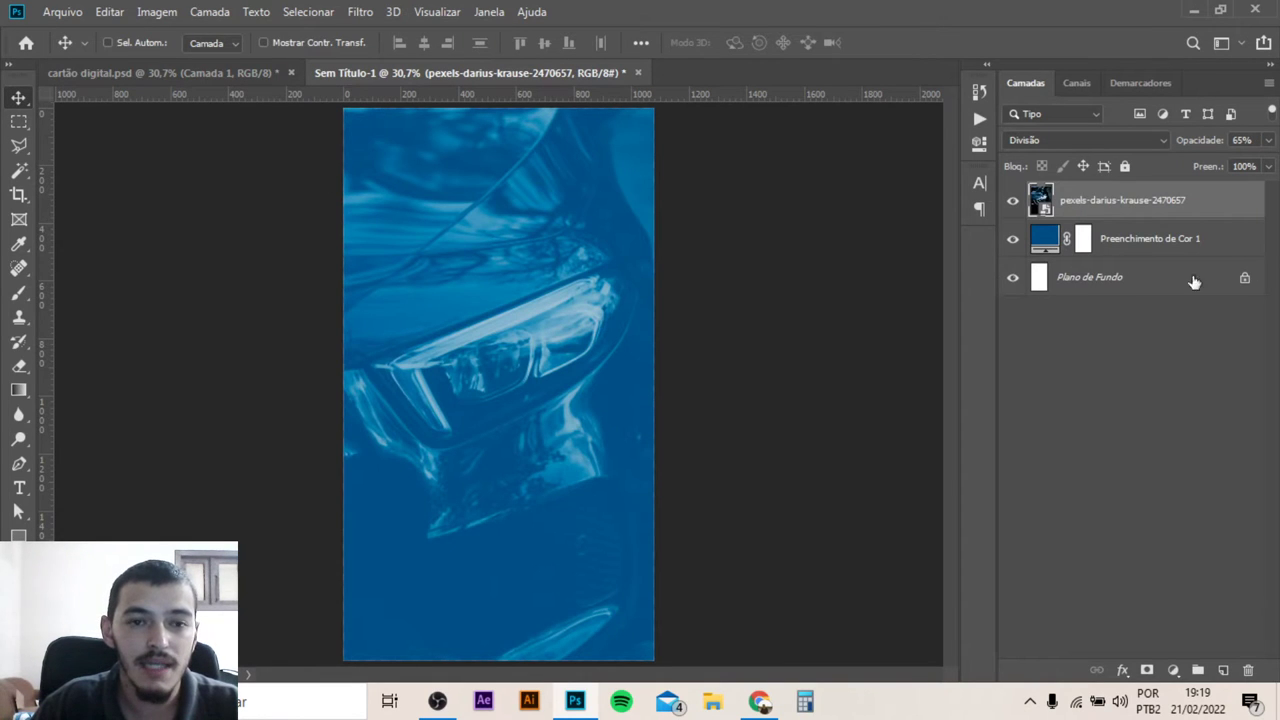
# - Start and cancel placing an embedded file, launch Illustrator, and recheck the reference card
pyautogui.click(60, 11)
pyautogui.click(155, 369)
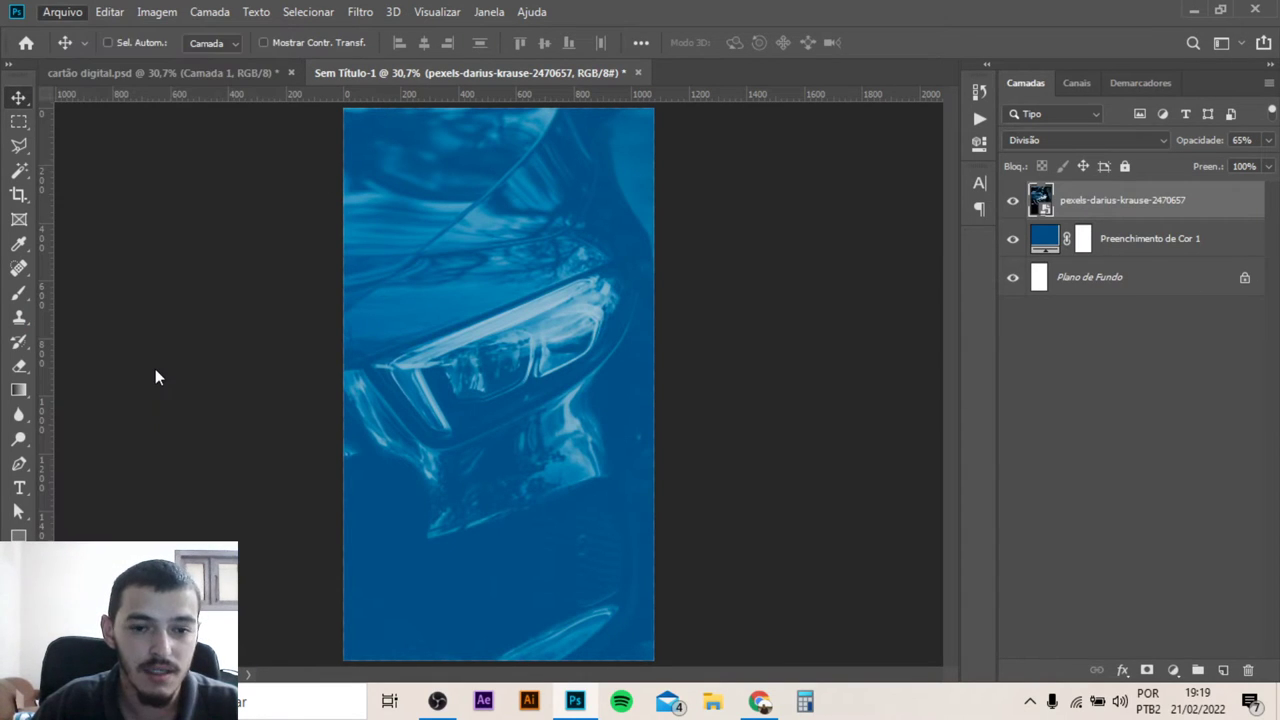
pyautogui.press('Escape')
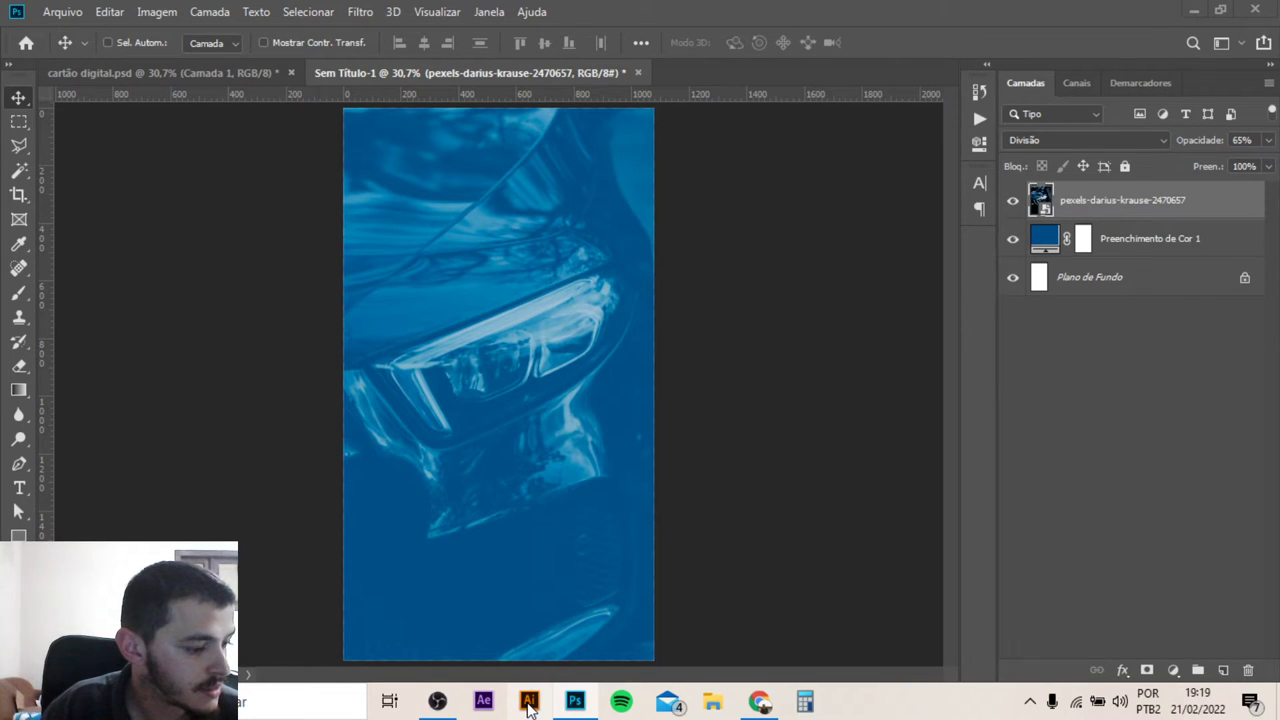
pyautogui.click(530, 703)
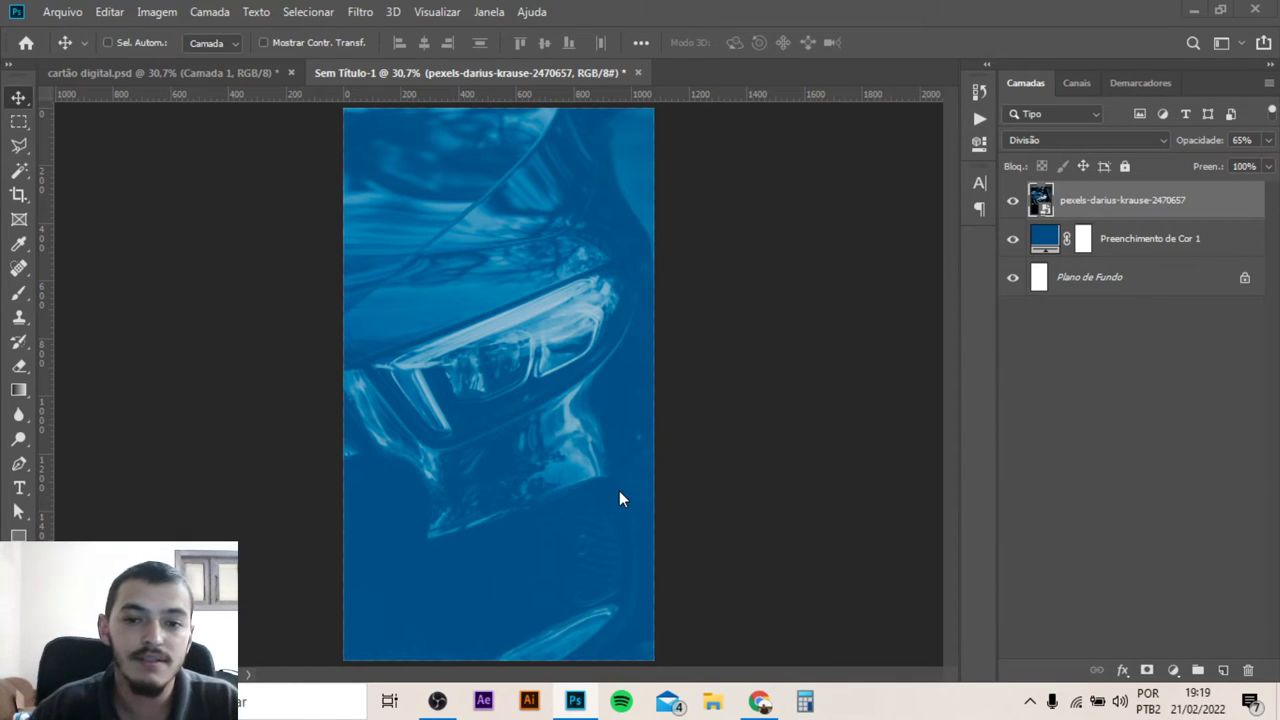
pyautogui.click(174, 70)
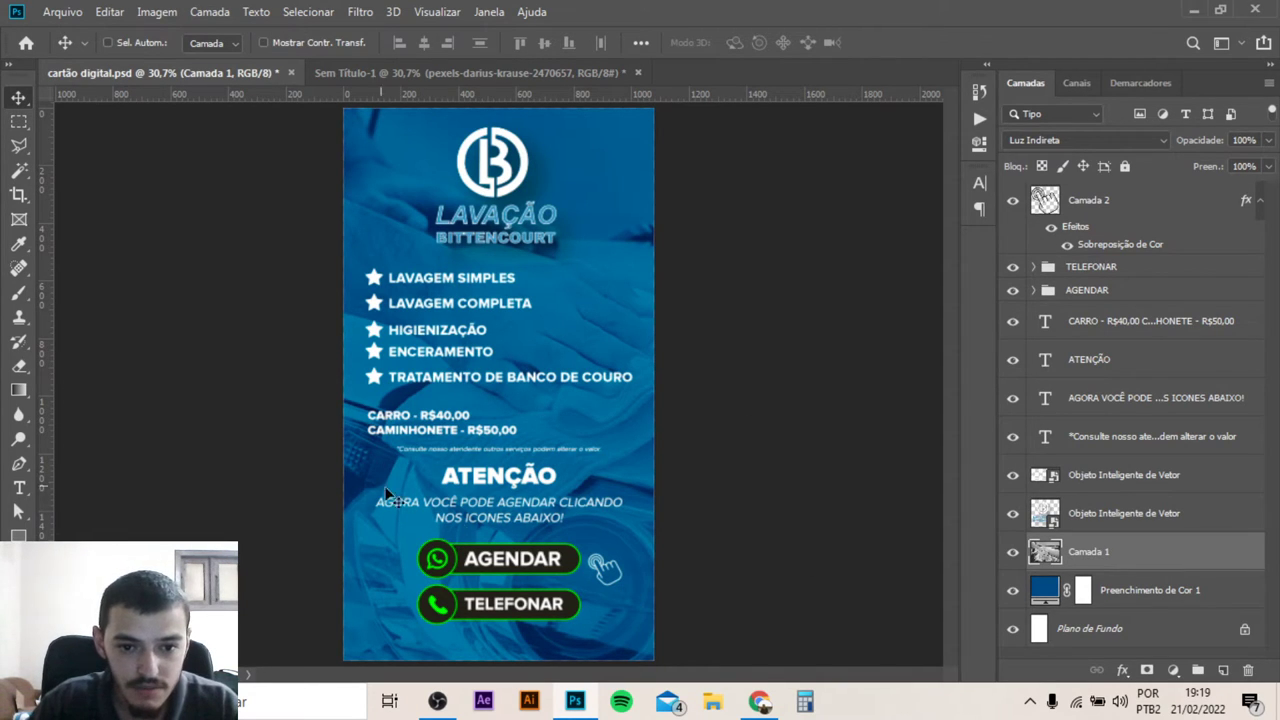
pyautogui.click(384, 78)
pyautogui.click(18, 536)
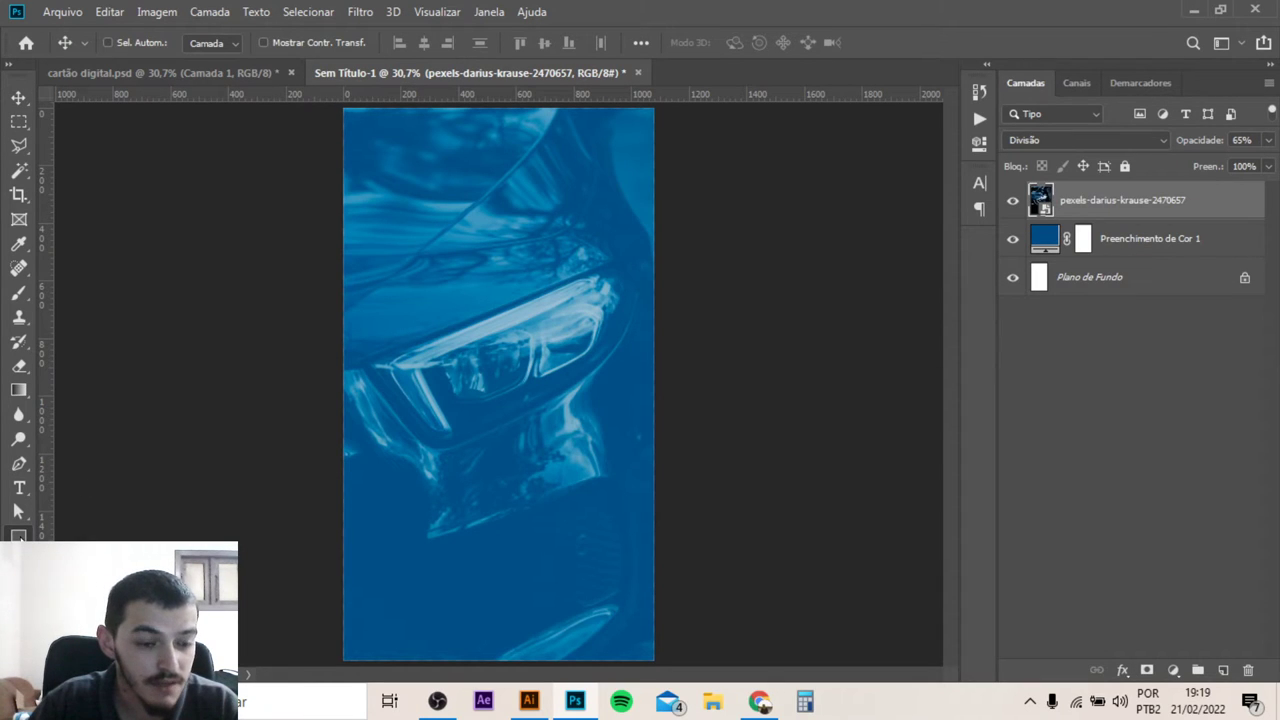
# - Draw a circle near the car's headlight with the Ellipse tool
pyautogui.rightClick(20, 536)
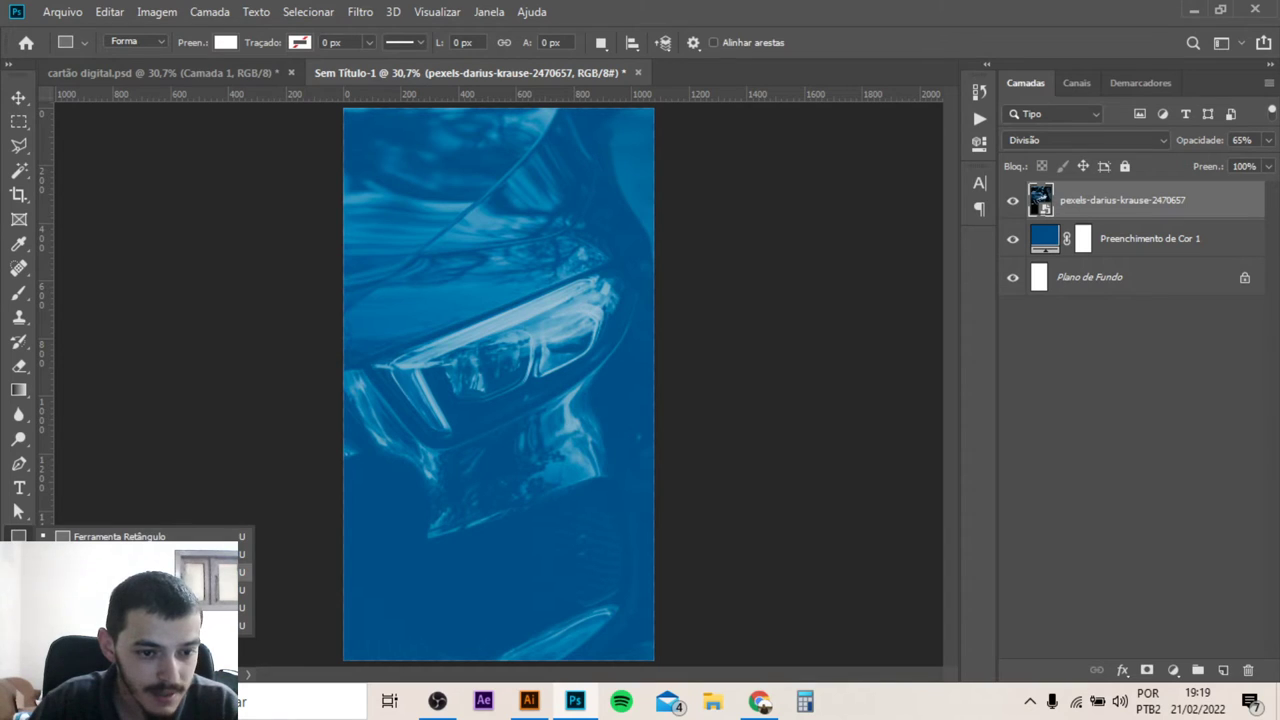
pyautogui.click(120, 572)
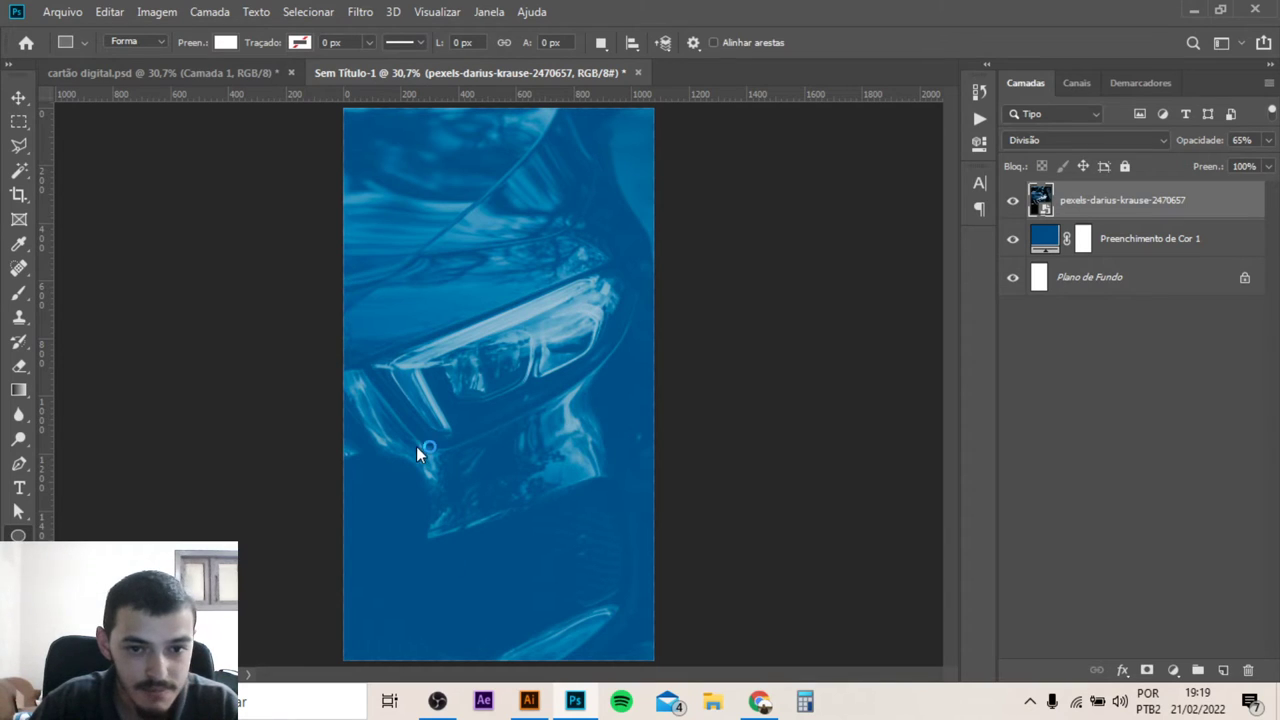
pyautogui.click(535, 424)
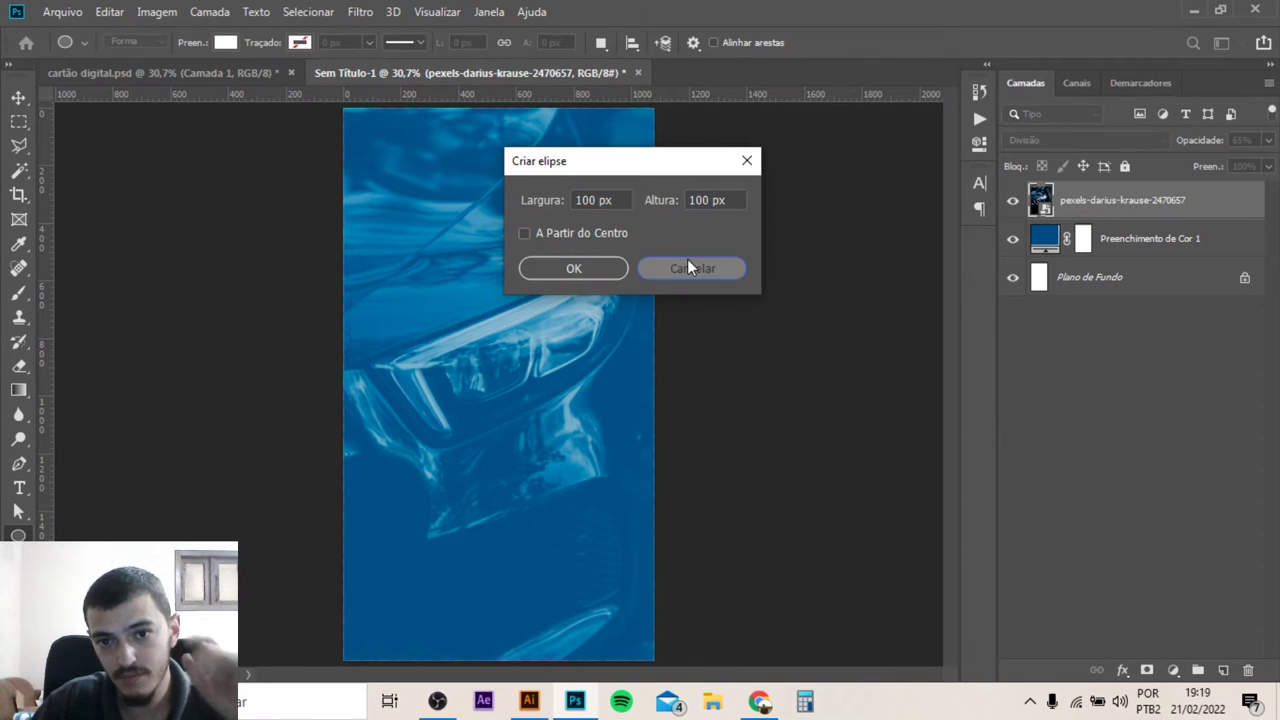
pyautogui.click(690, 268)
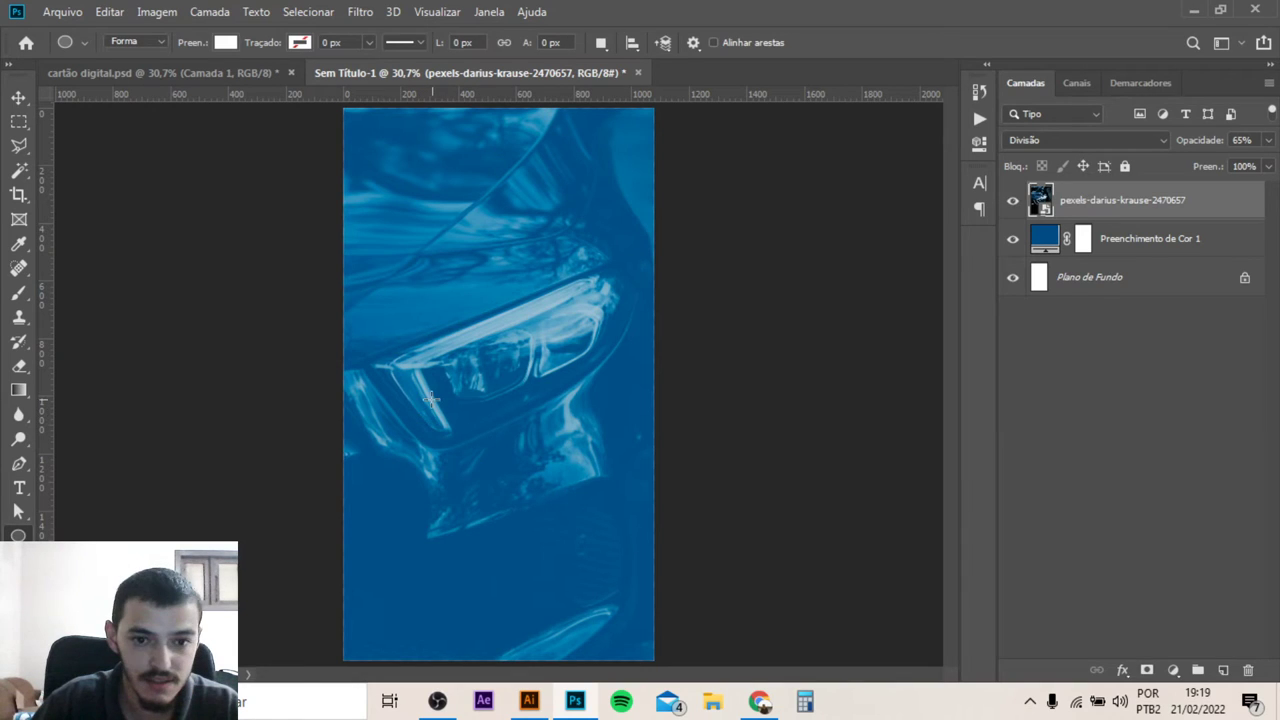
pyautogui.moveTo(414, 388); pyautogui.dragTo(462, 454)
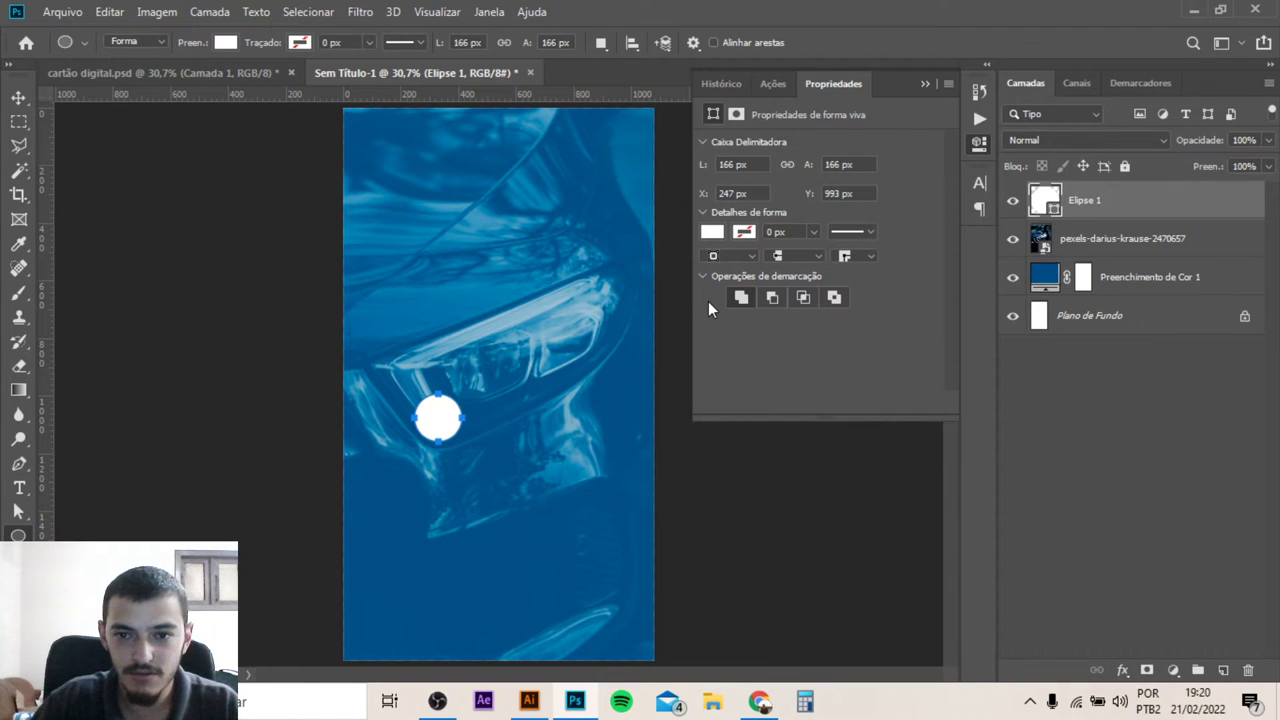
# - Give the circle a dark grey fill and a green 6.99 px outline
pyautogui.click(712, 232)
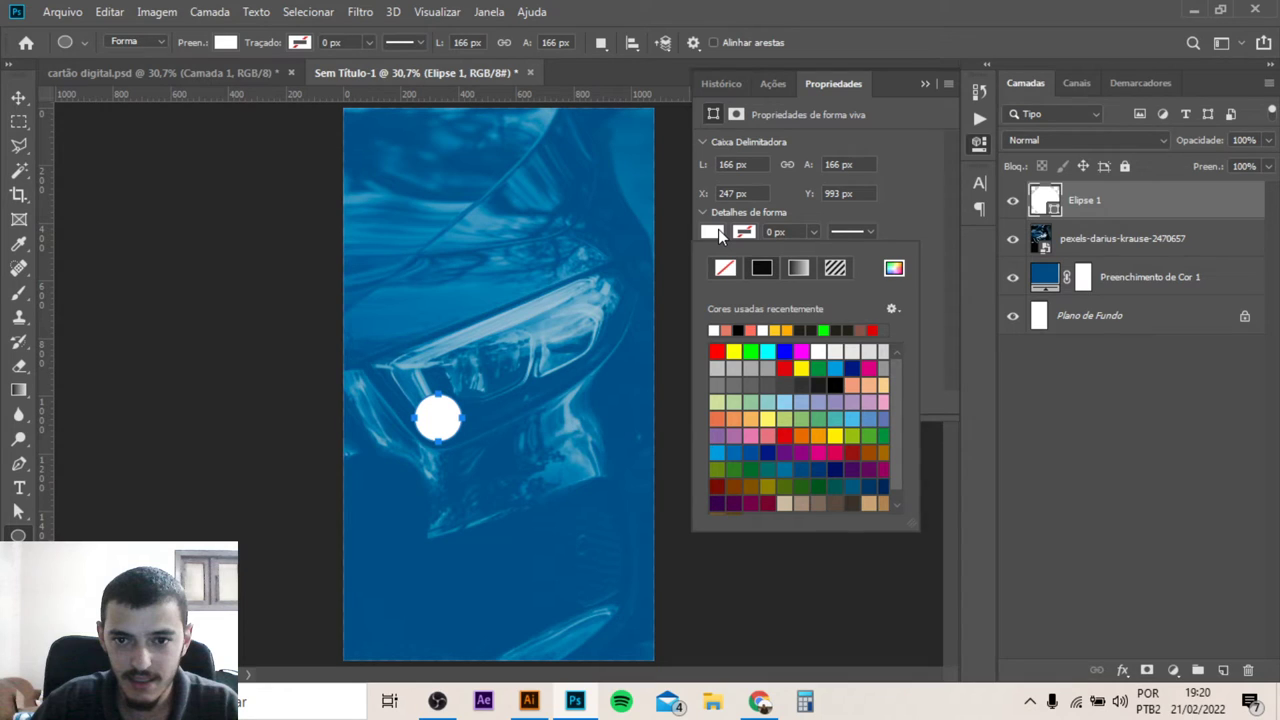
pyautogui.click(74, 140)
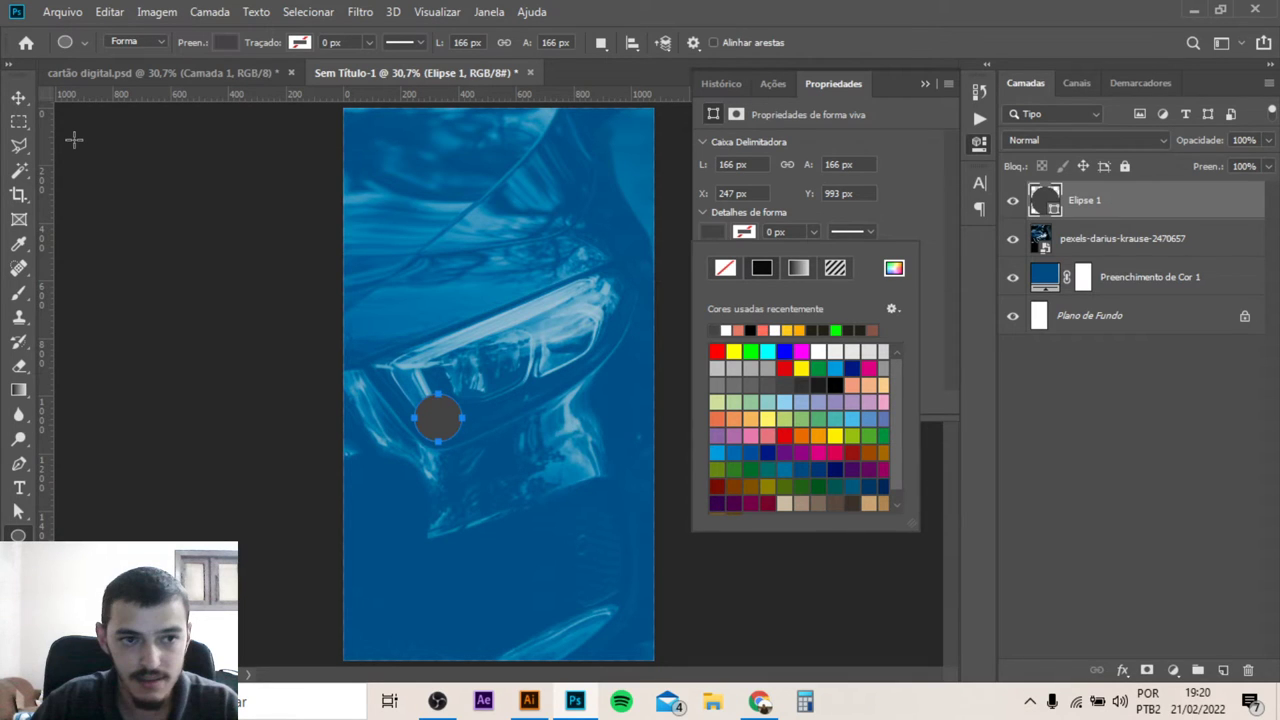
pyautogui.press('v')
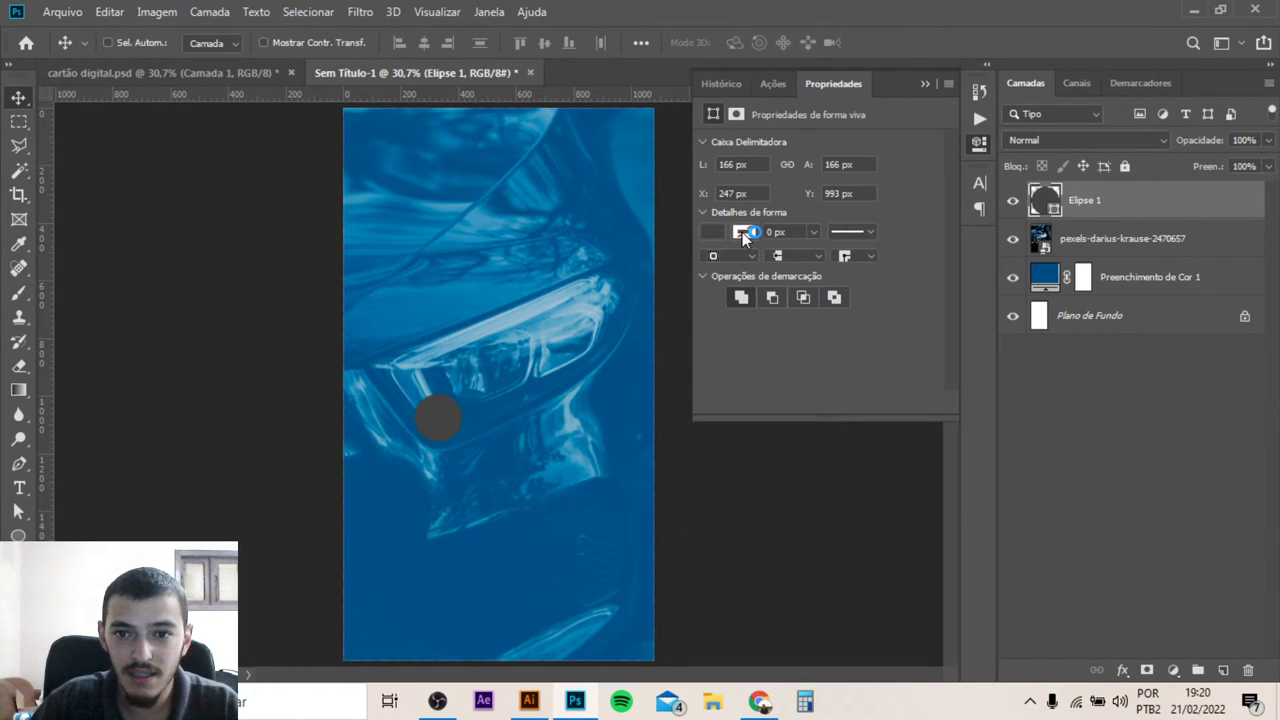
pyautogui.click(742, 232)
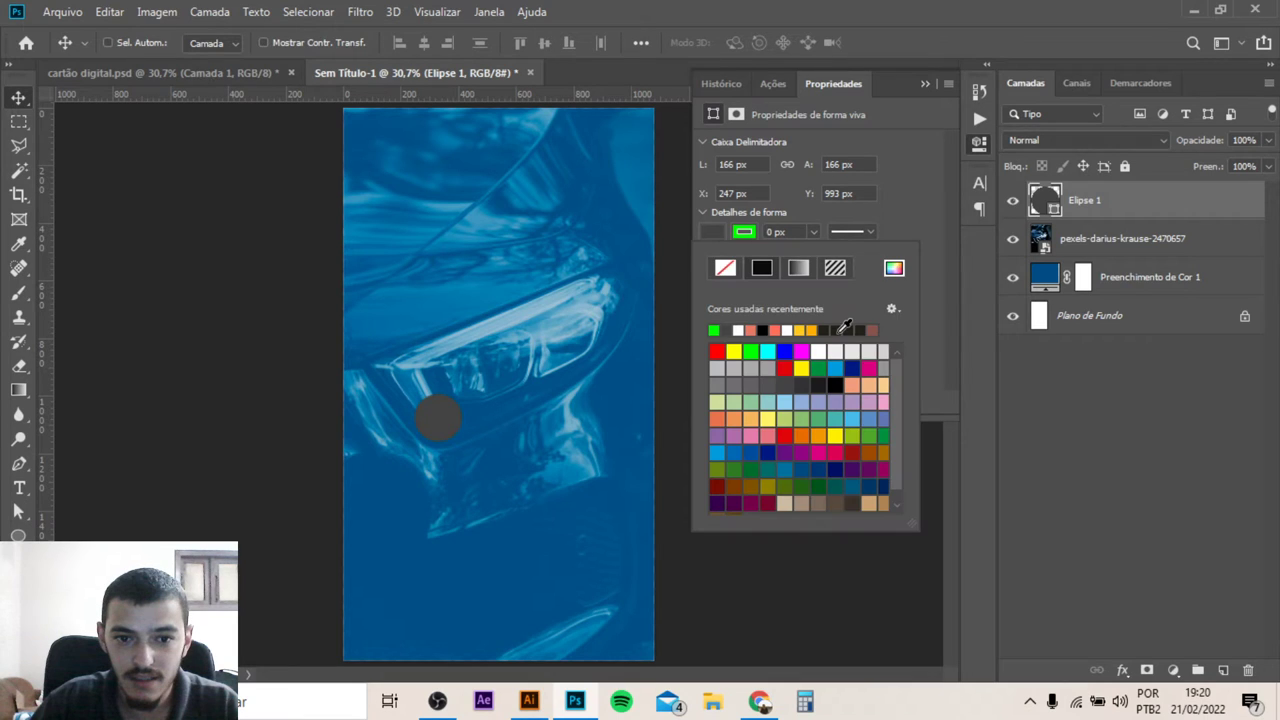
pyautogui.click(816, 233)
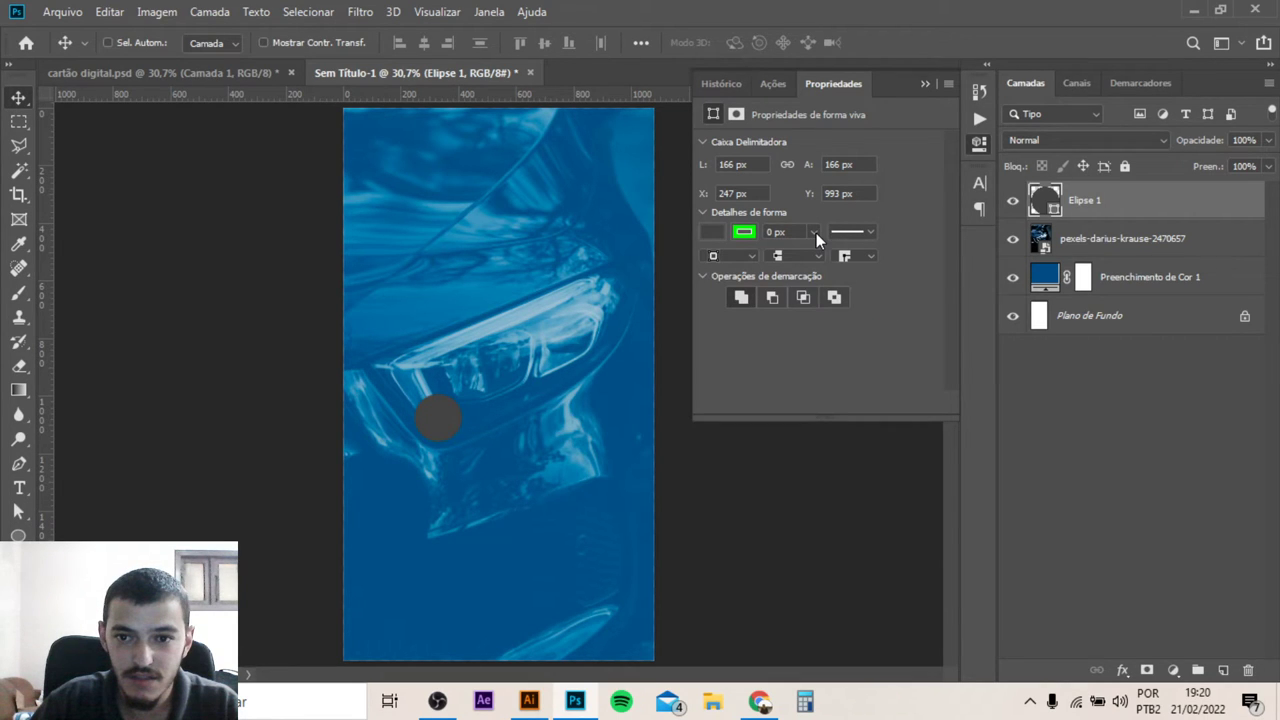
pyautogui.moveTo(816, 233); pyautogui.dragTo(836, 250)
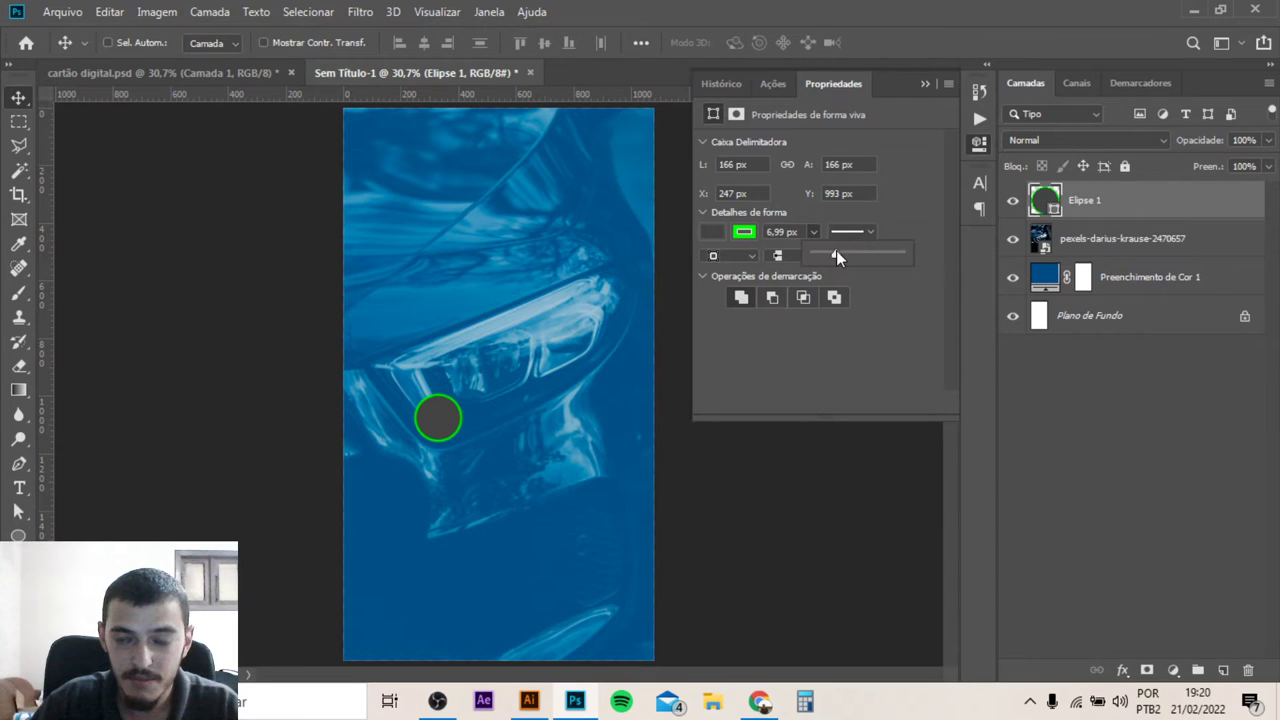
pyautogui.click(947, 73)
# - Move the circle lower-left and shrink it with Free Transform
pyautogui.scroll(2, 437, 456)
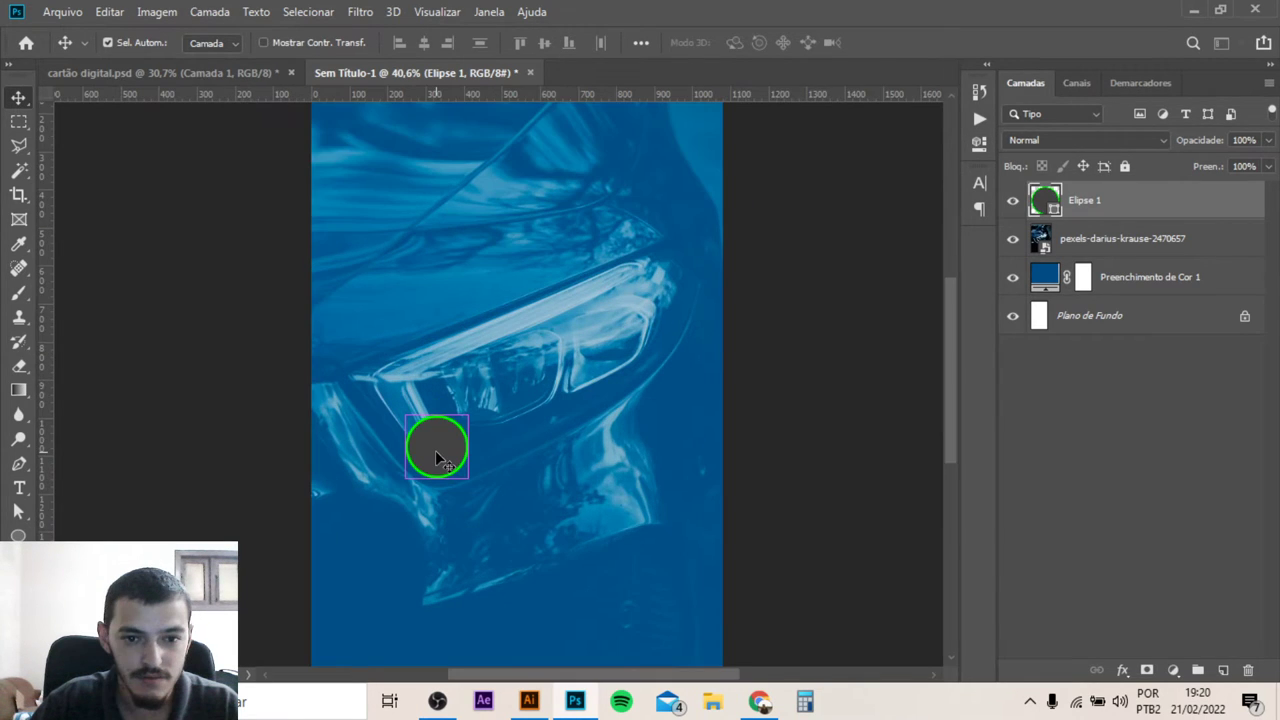
pyautogui.moveTo(436, 454); pyautogui.dragTo(433, 519)
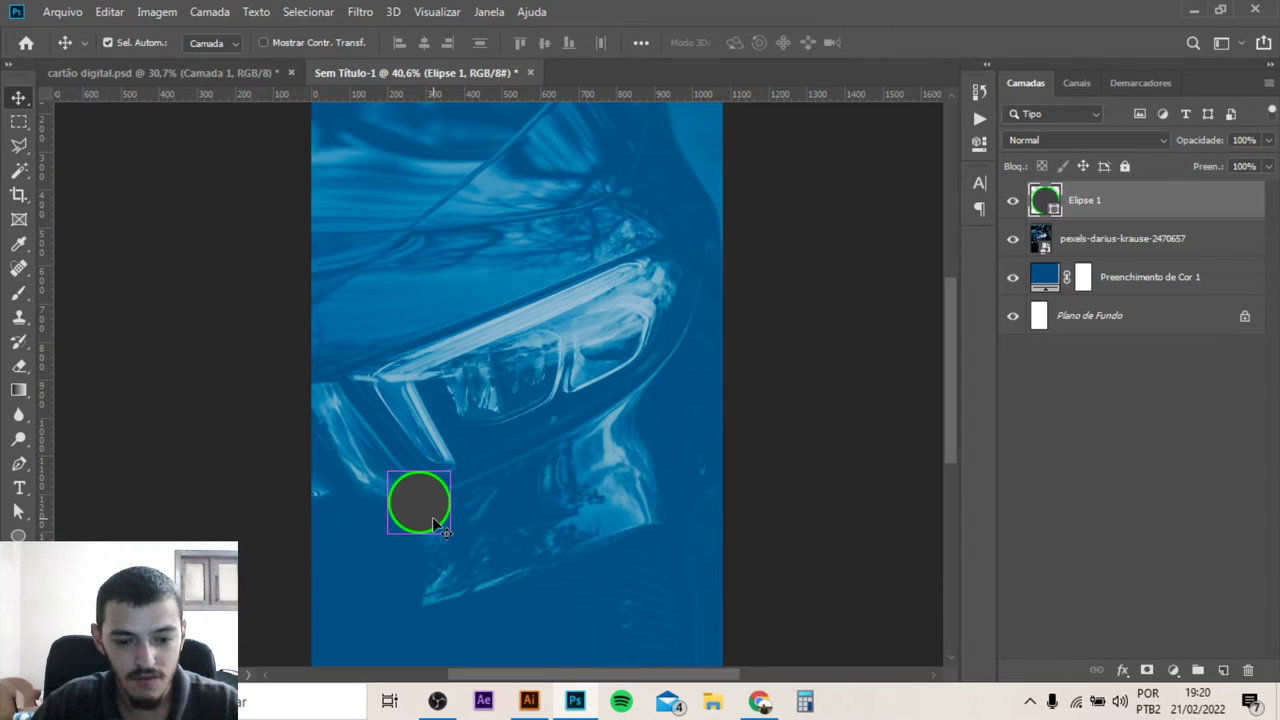
pyautogui.hotkey('ctrl', 't')
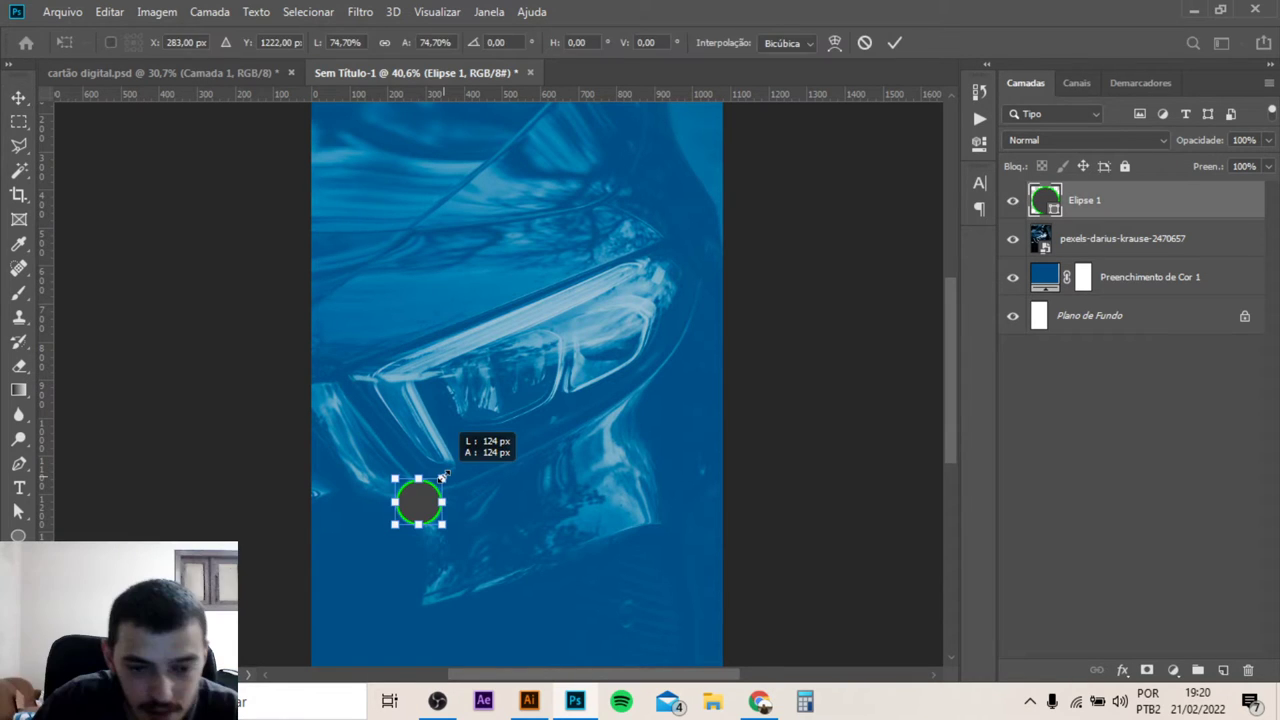
pyautogui.moveTo(450, 533); pyautogui.dragTo(406, 532)
pyautogui.press('Return')
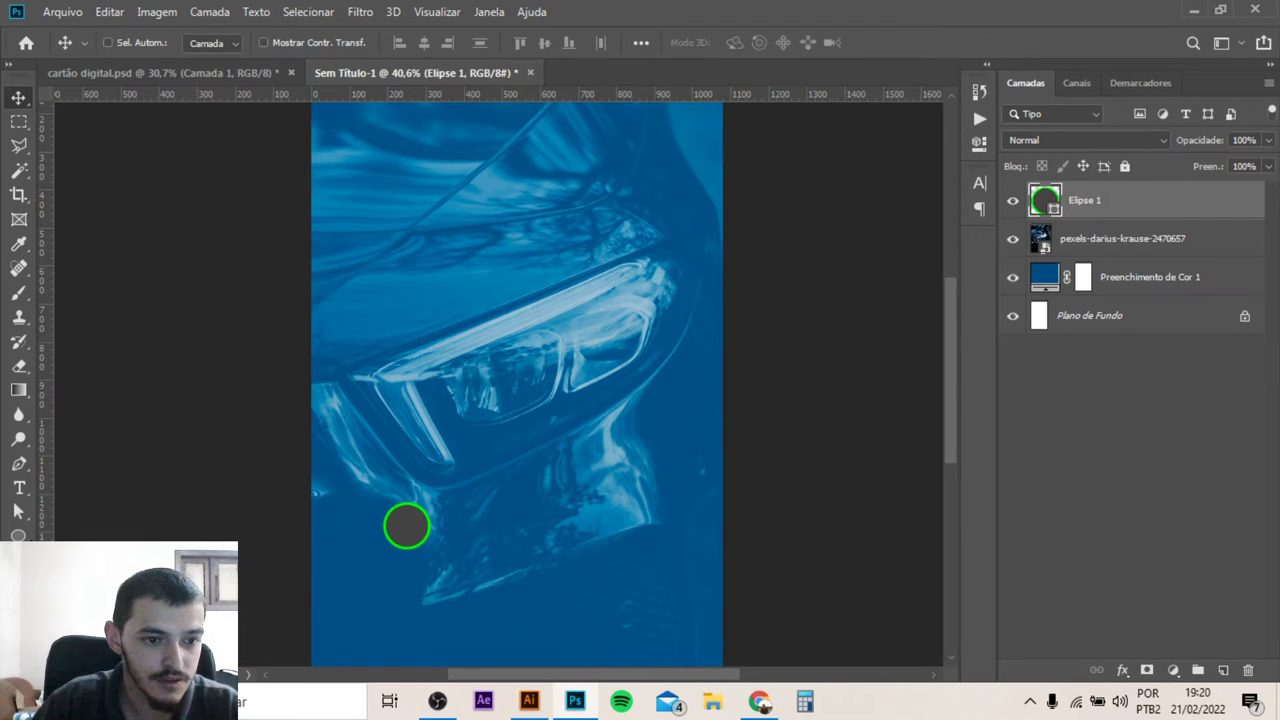
# - Draw a wide rectangle bar and move it down beside the circle
pyautogui.press('u')
pyautogui.moveTo(366, 321)
pyautogui.mouseDown()
pyautogui.moveTo(502, 366)
pyautogui.moveTo(573, 367)
pyautogui.mouseUp()
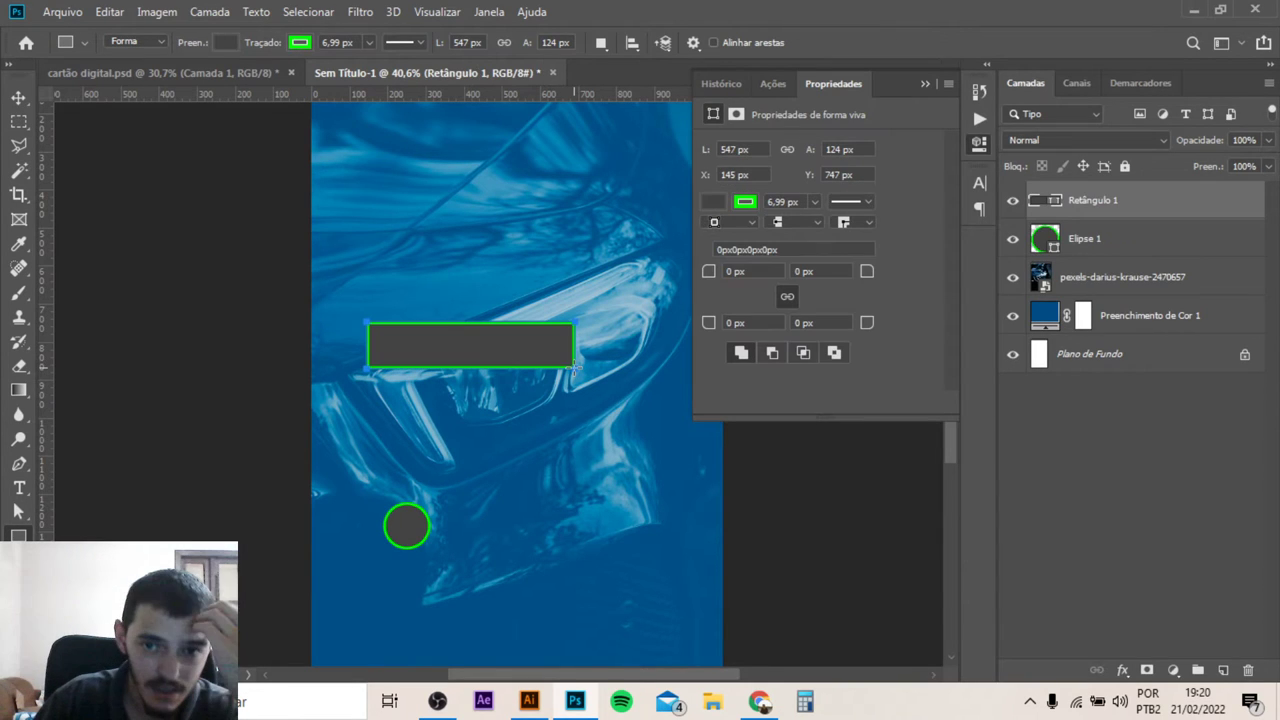
pyautogui.press('v')
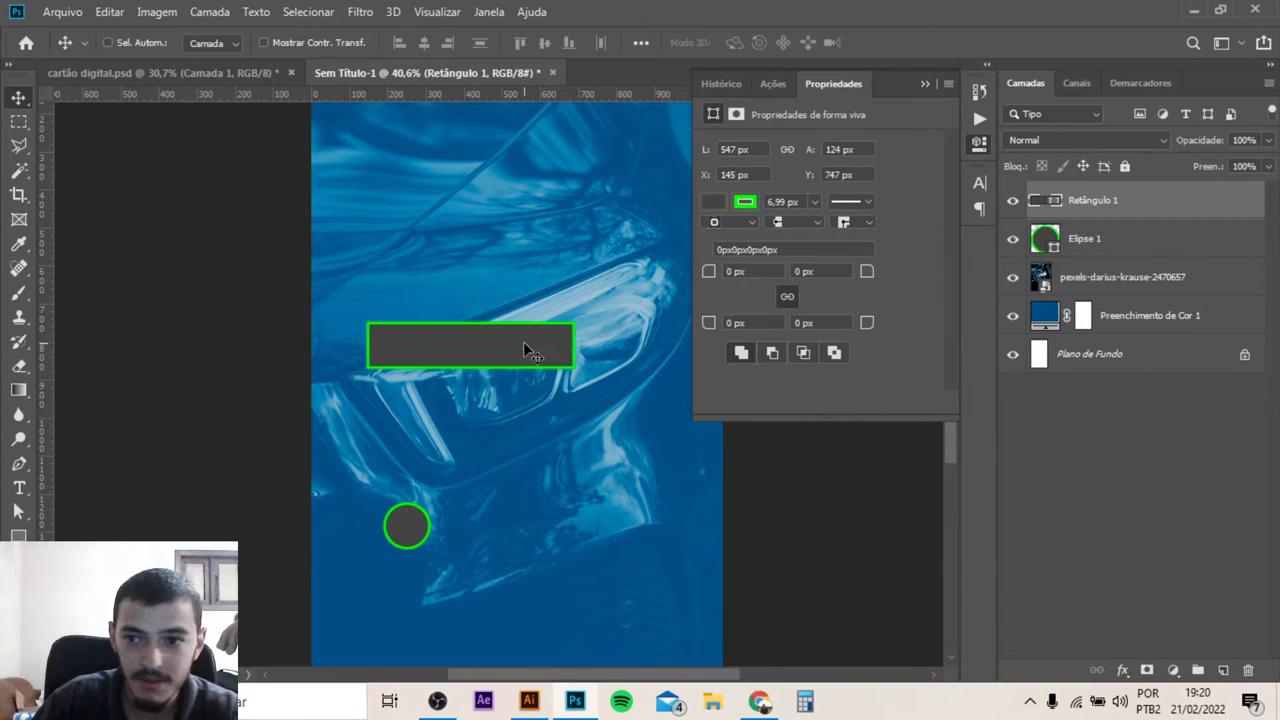
pyautogui.moveTo(524, 347); pyautogui.dragTo(596, 516)
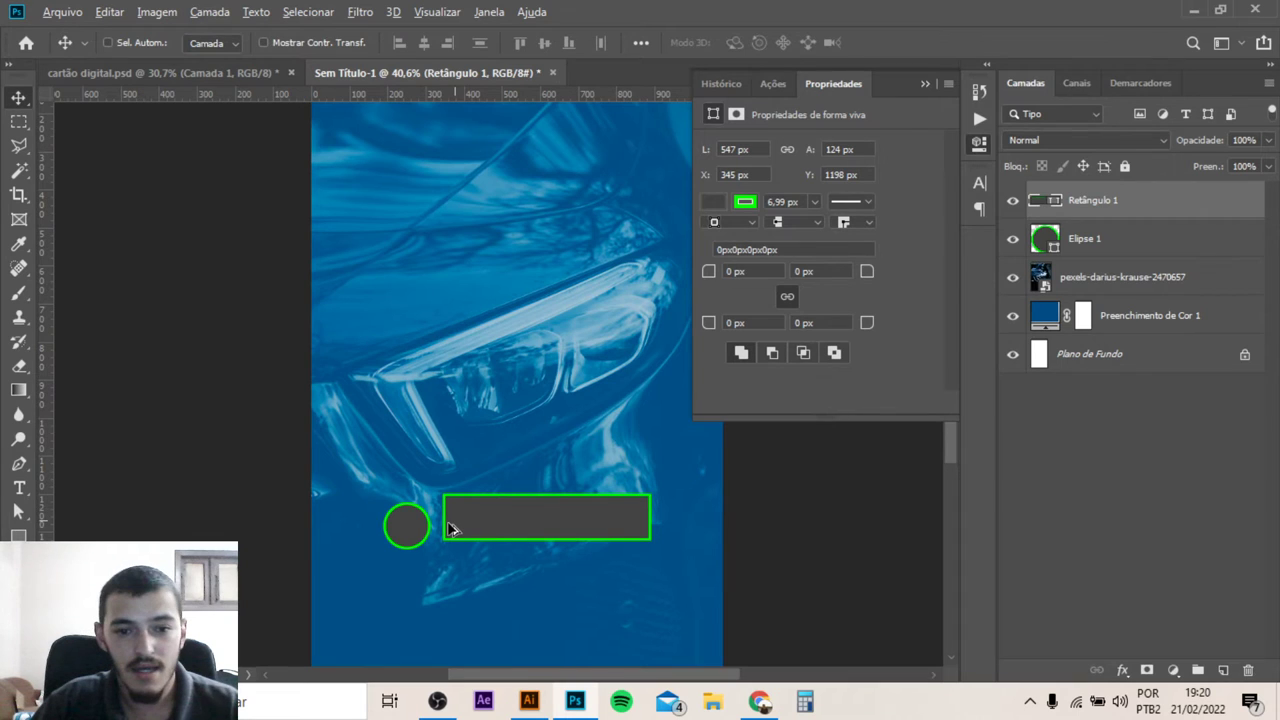
# - Enlarge the circle to about 145% over the bar's left end and stack Elipse 1 above Retângulo 1
pyautogui.scroll(2, 450, 528)
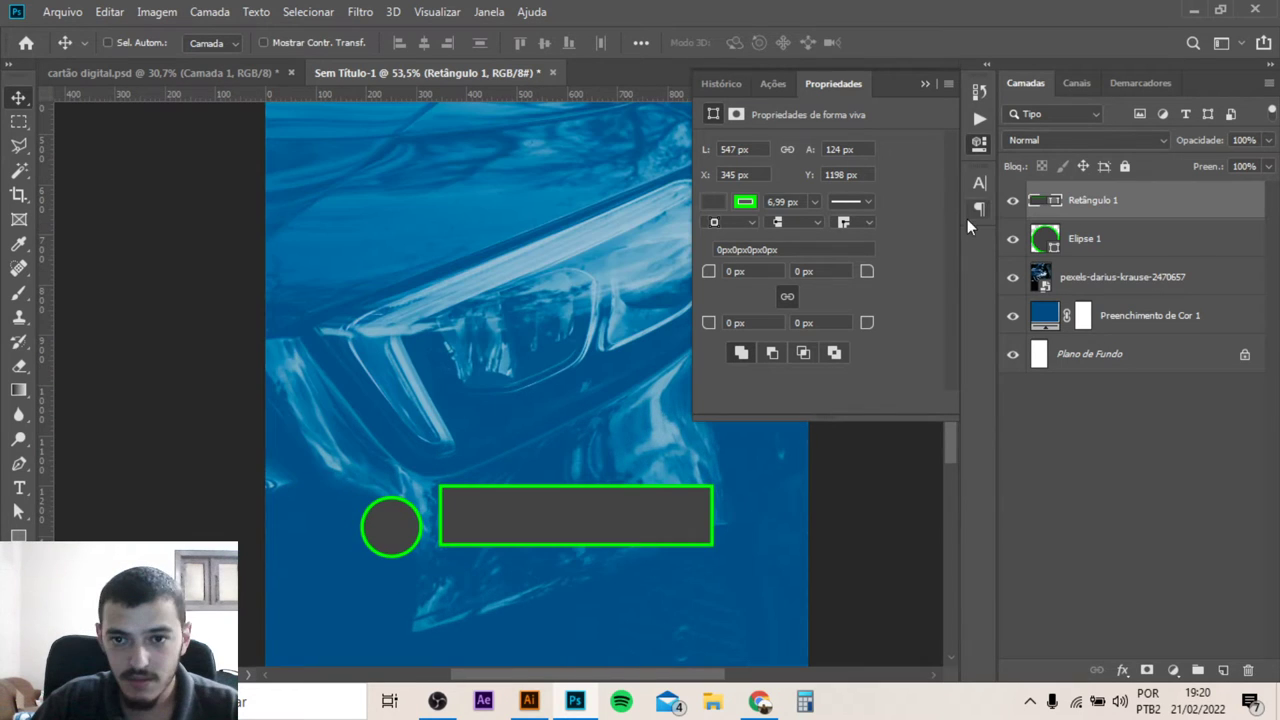
pyautogui.click(1093, 245)
pyautogui.hotkey('ctrl', 't')
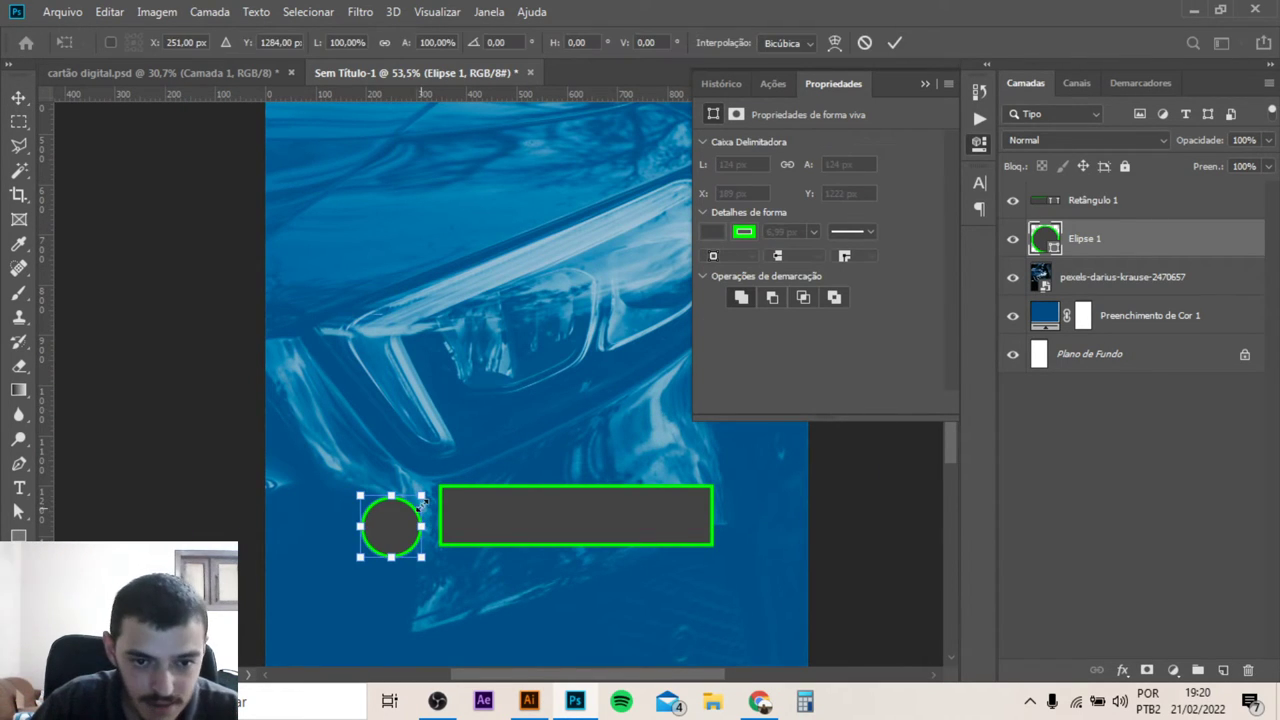
pyautogui.moveTo(423, 494); pyautogui.dragTo(436, 482)
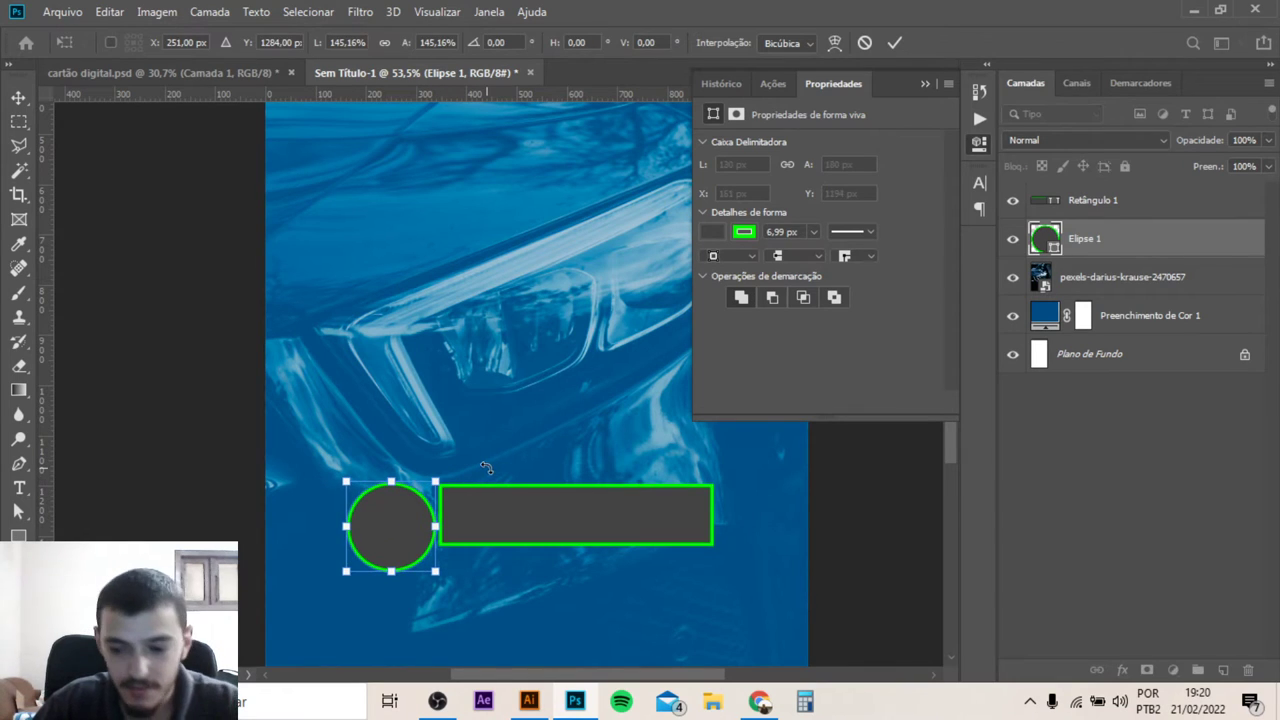
pyautogui.press('Return')
pyautogui.moveTo(400, 551); pyautogui.dragTo(435, 538)
pyautogui.moveTo(1120, 238); pyautogui.dragTo(1120, 200)
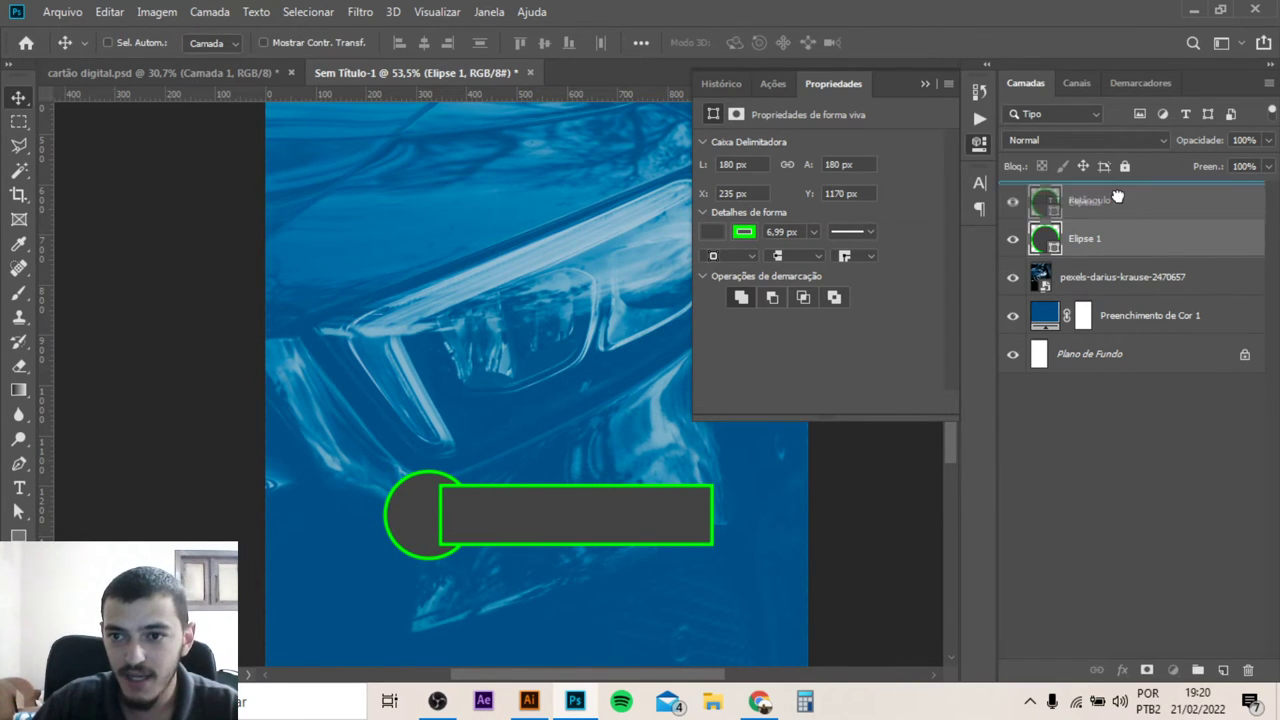
# - Compare with the cartão digital.psd reference, then select the Retângulo 1 layer
pyautogui.click(924, 85)
pyautogui.click(175, 75)
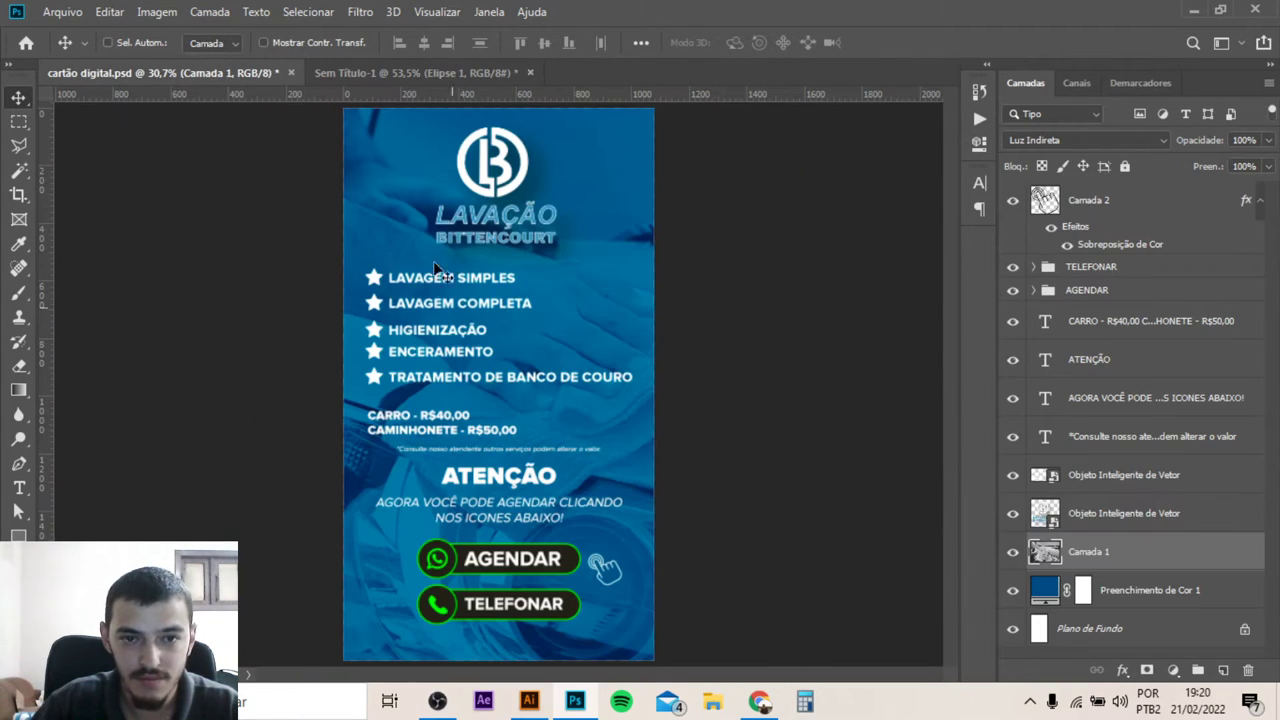
pyautogui.click(406, 73)
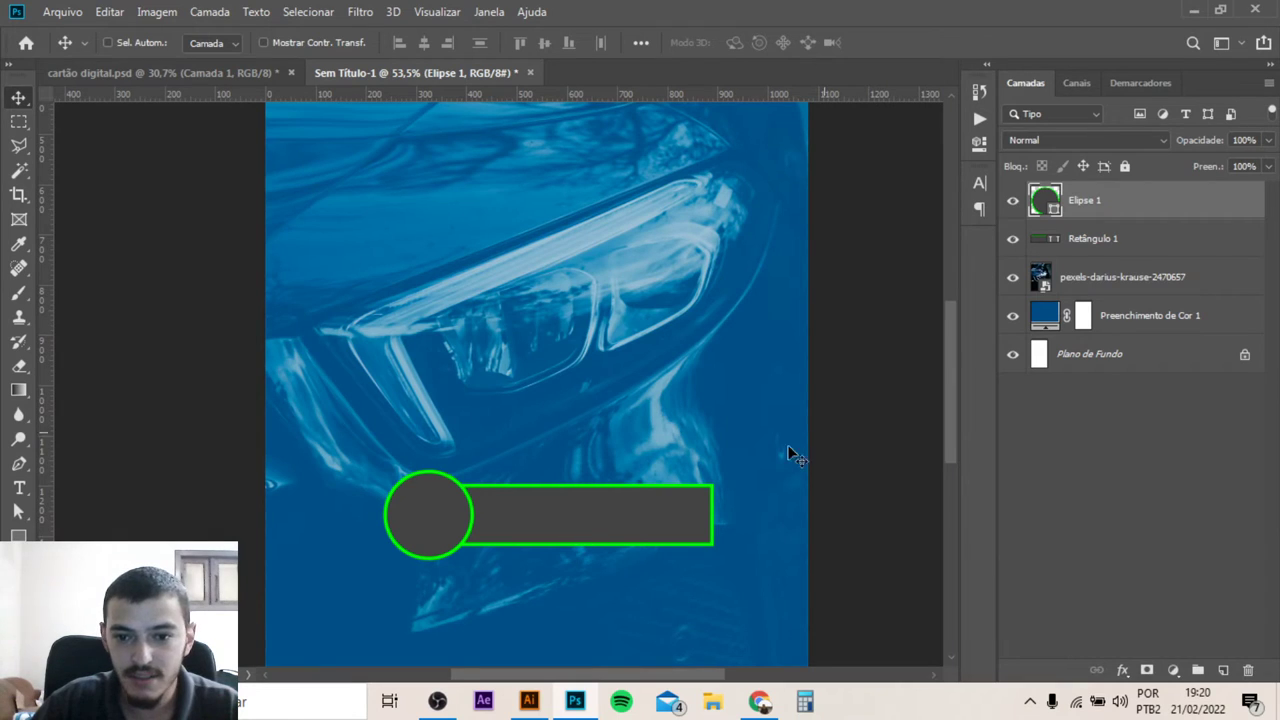
pyautogui.click(1126, 241)
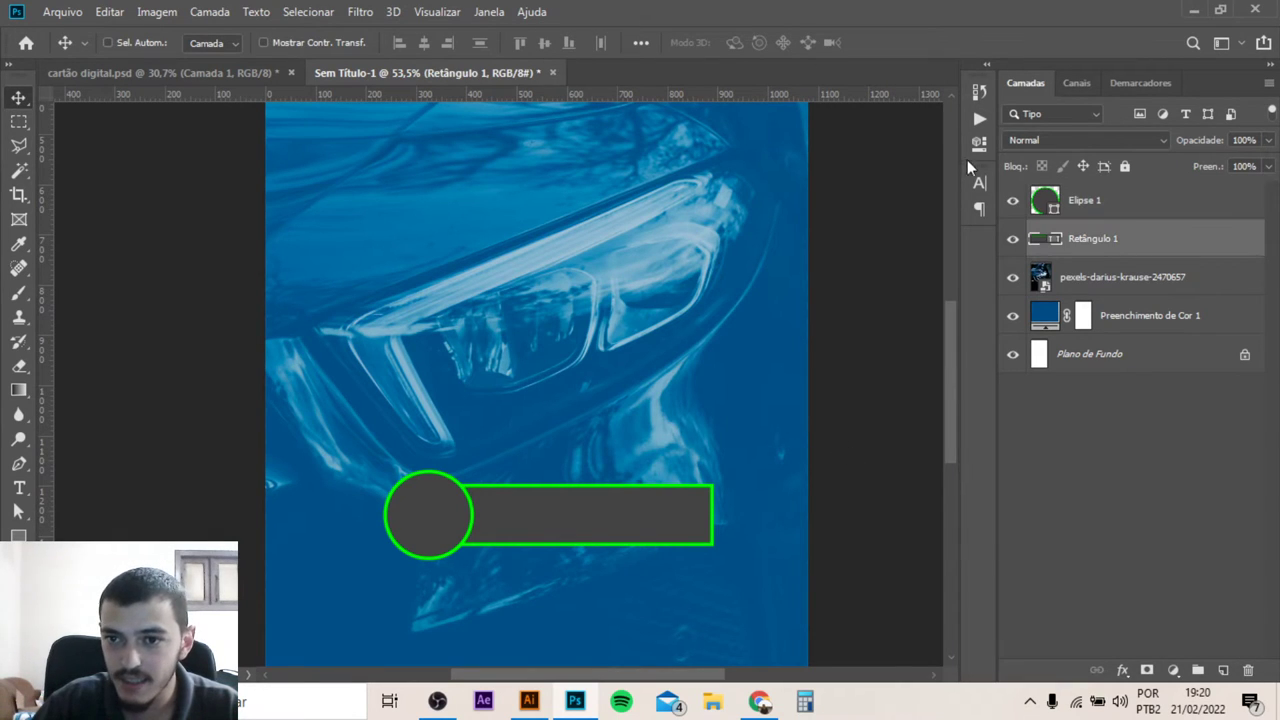
pyautogui.click(489, 11)
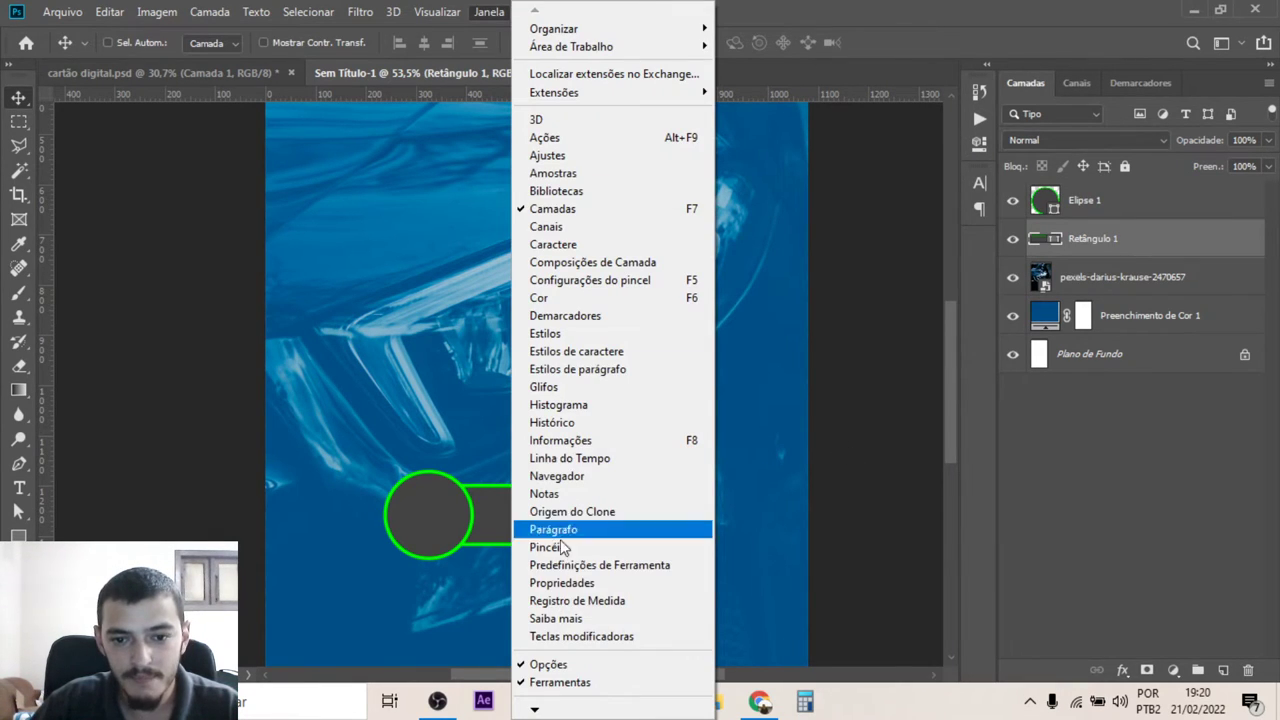
# - Round the bar's corners fully to 132 px and shift it left against the circle
pyautogui.click(561, 583)
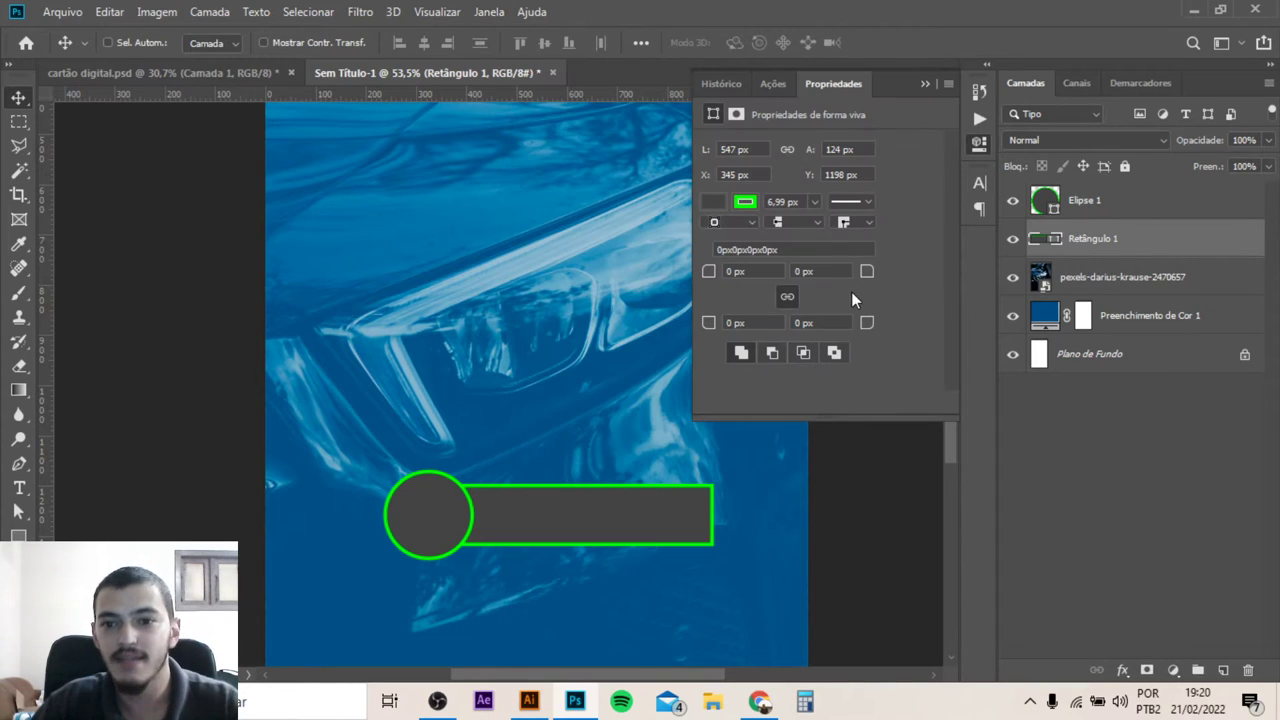
pyautogui.moveTo(897, 281); pyautogui.dragTo(955, 307)
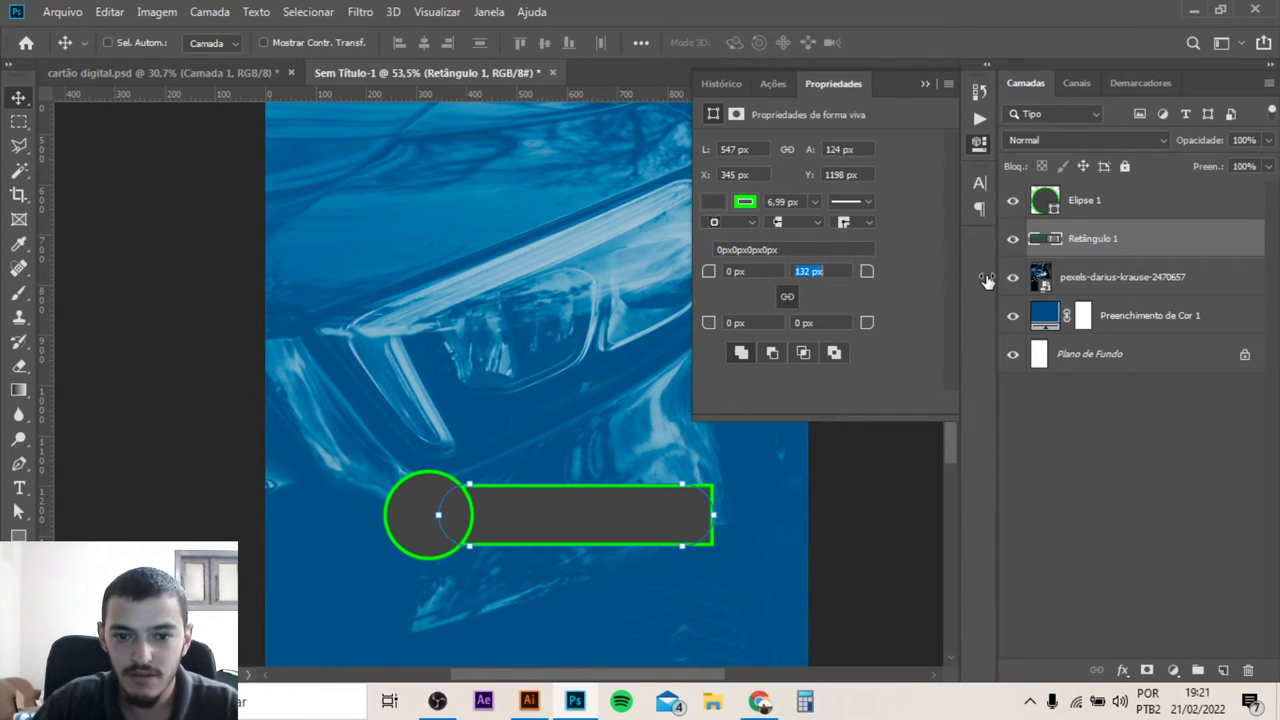
pyautogui.click(924, 86)
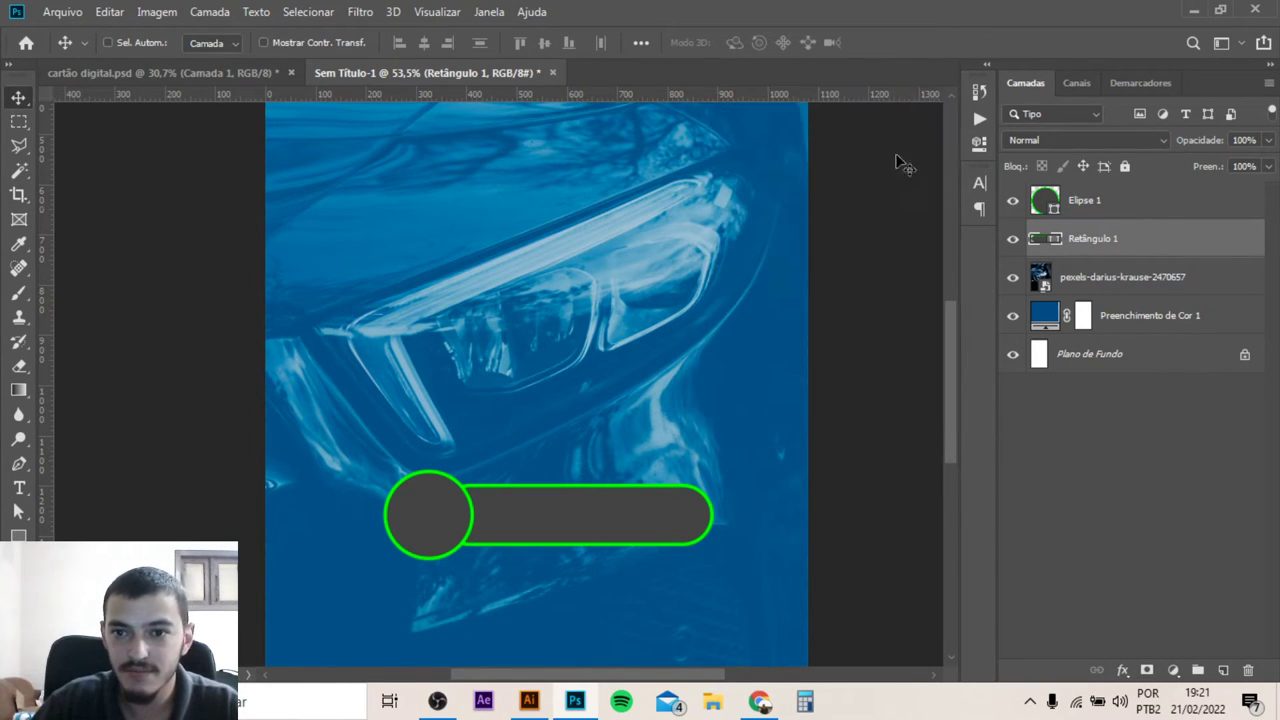
pyautogui.moveTo(599, 528); pyautogui.dragTo(580, 529)
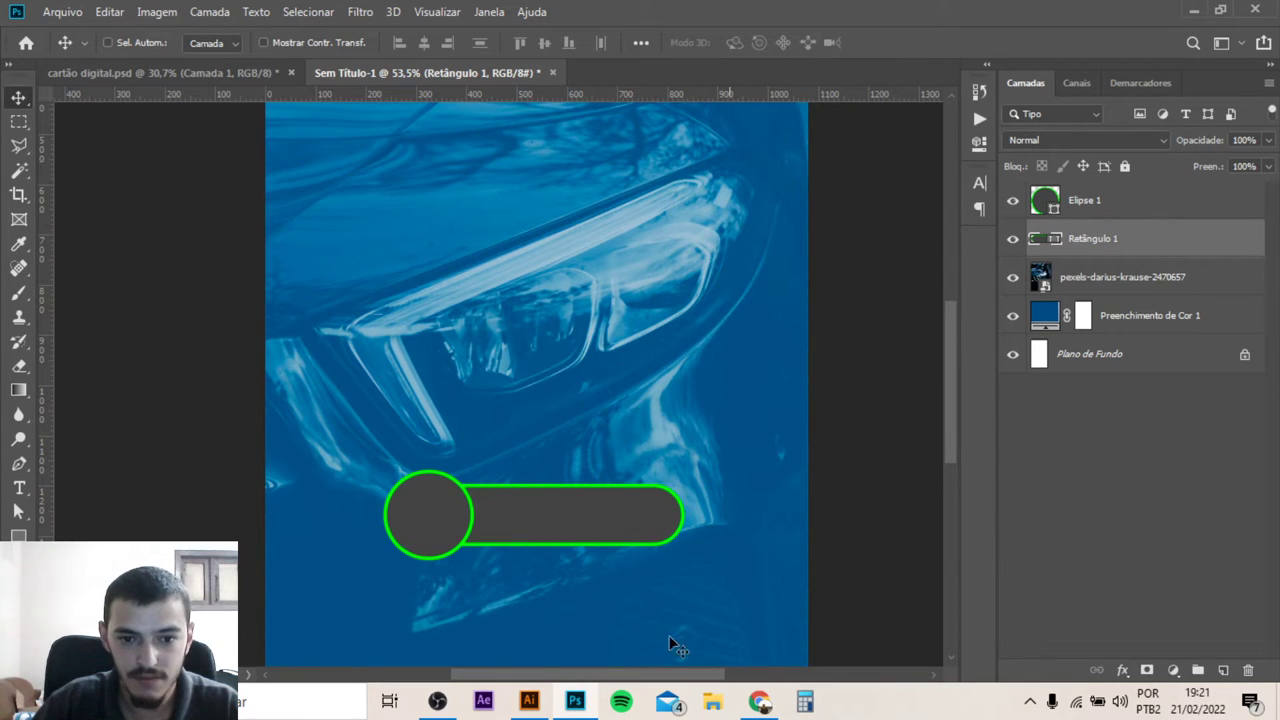
# - Shrink the grey circle to about 88% (159 px) and nudge it onto the bar's left end
pyautogui.click(1135, 201)
pyautogui.hotkey('ctrl', 't')
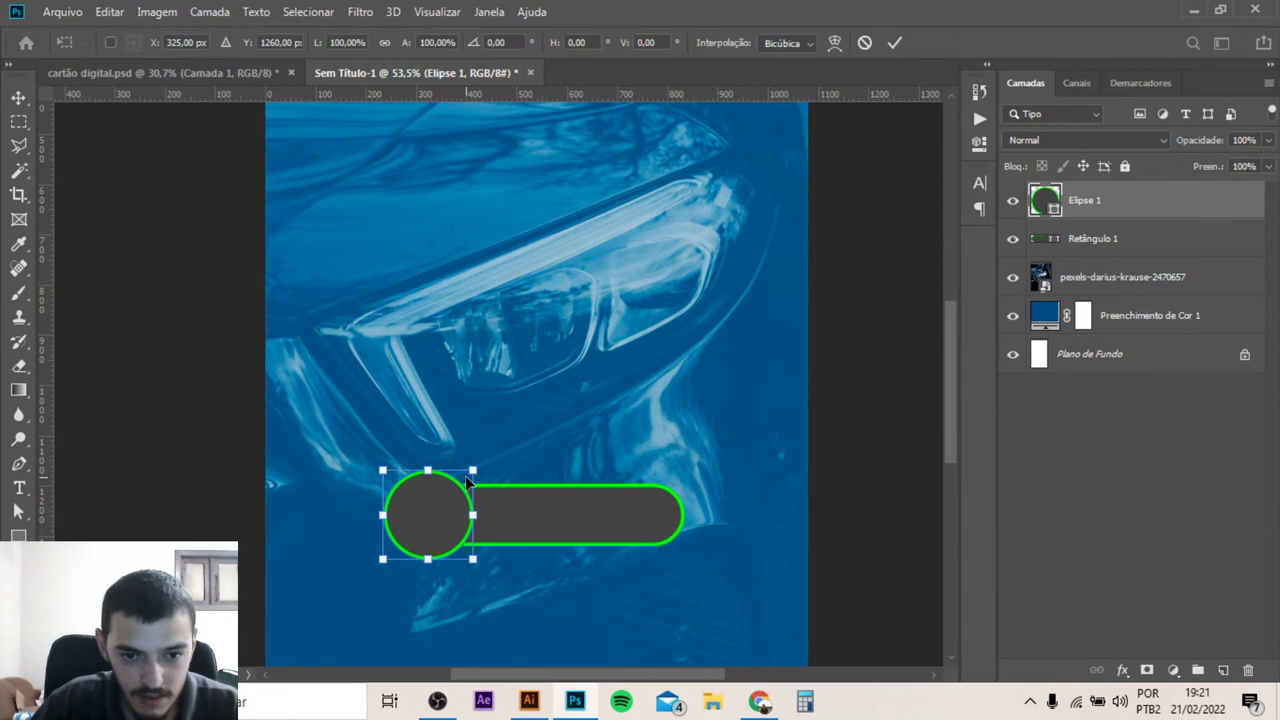
pyautogui.moveTo(469, 473); pyautogui.dragTo(464, 474)
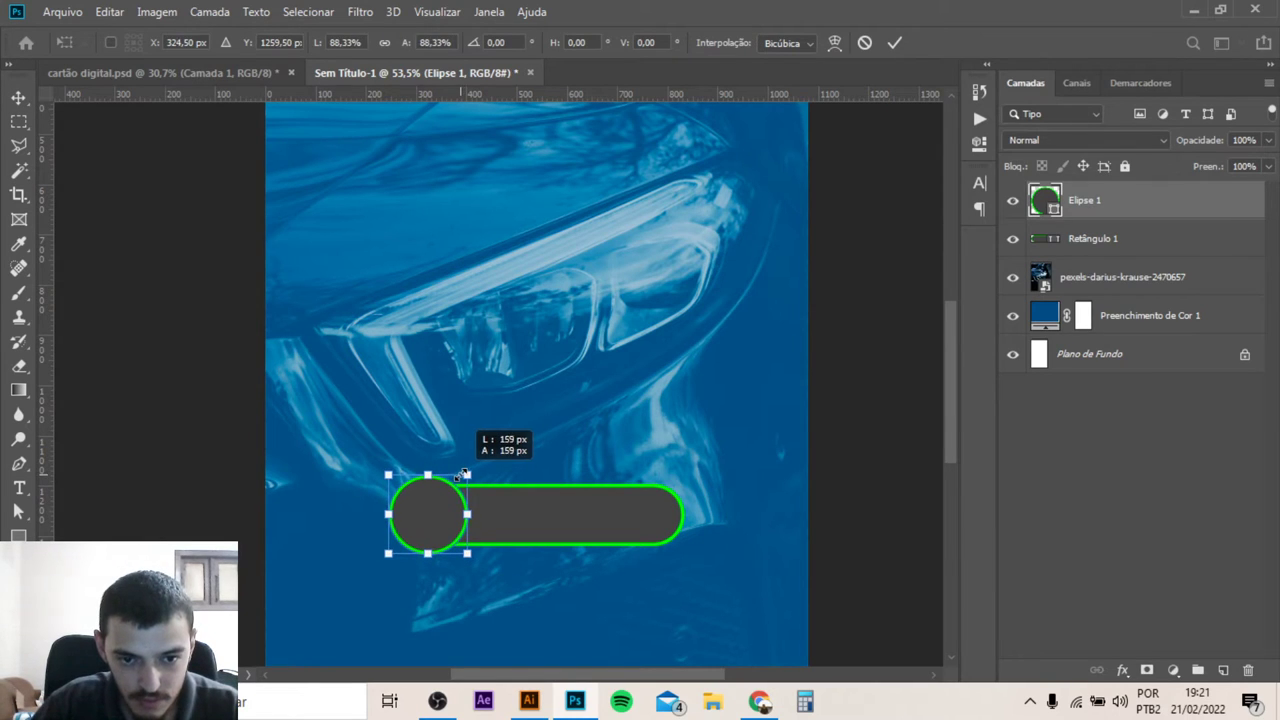
pyautogui.press('Return')
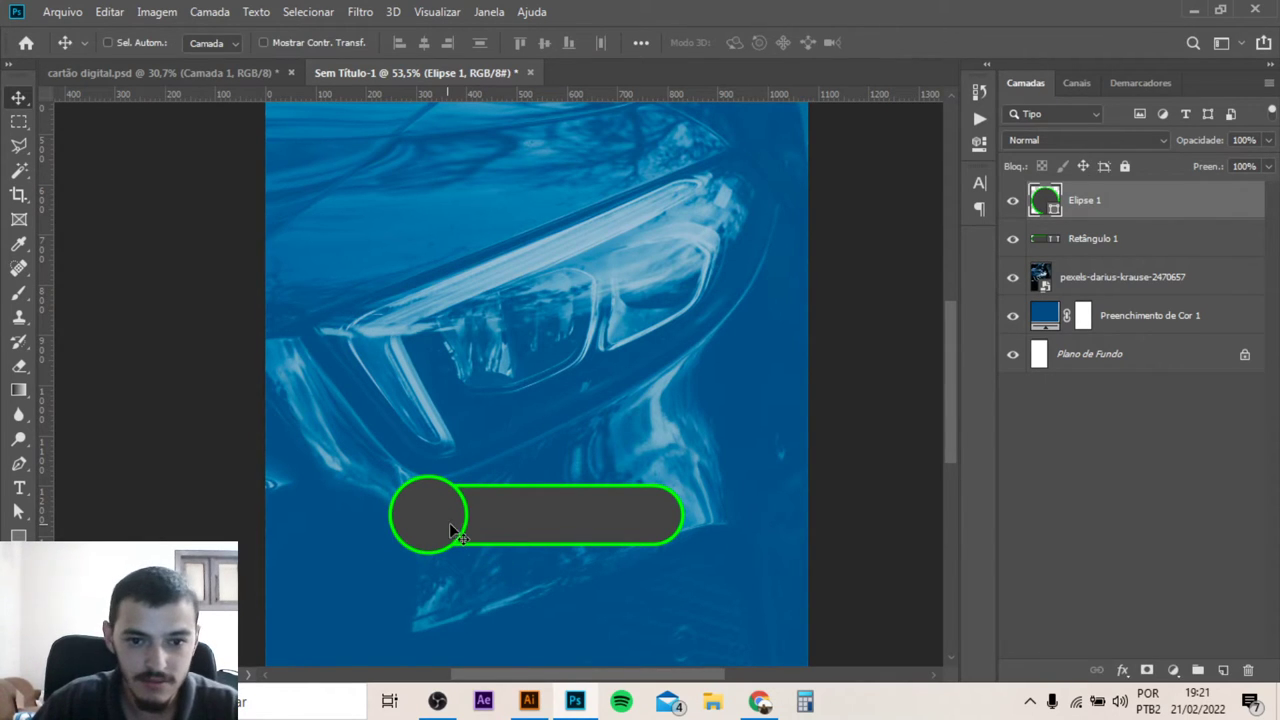
pyautogui.moveTo(452, 530); pyautogui.dragTo(462, 530)
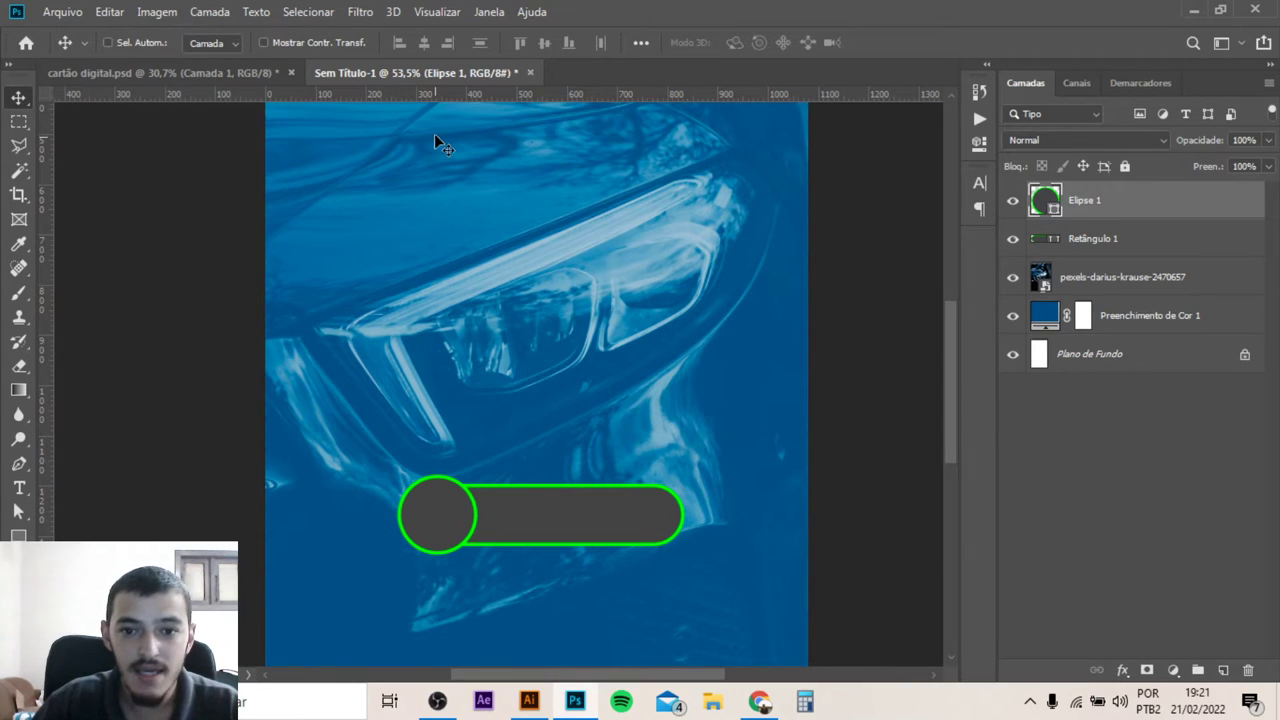
# - Group Elipse 1 and Retângulo 1 as FORMAS and Alt-drag a FORMAS copiar duplicate
pyautogui.keyDown('shift'); pyautogui.click(1141, 240); pyautogui.keyUp('shift')
pyautogui.hotkey('ctrl', 'g')
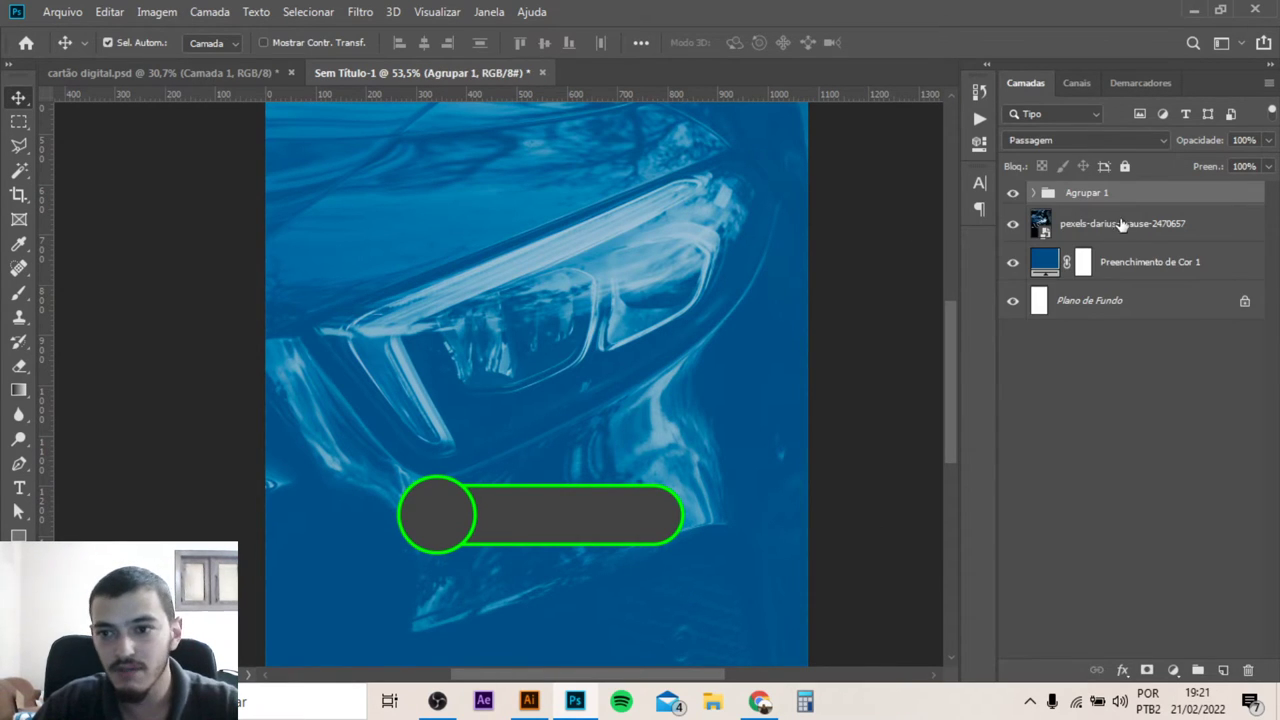
pyautogui.doubleClick(1097, 194)
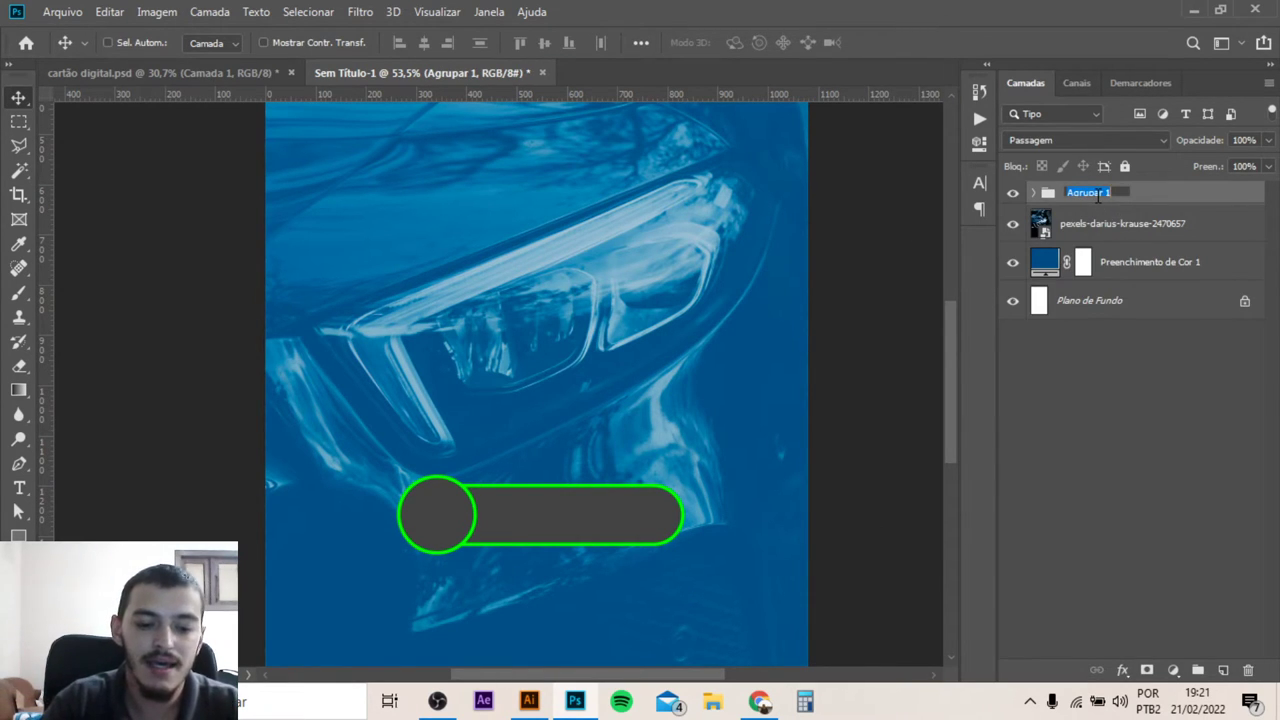
pyautogui.write('FORMAS')
pyautogui.press('Return')
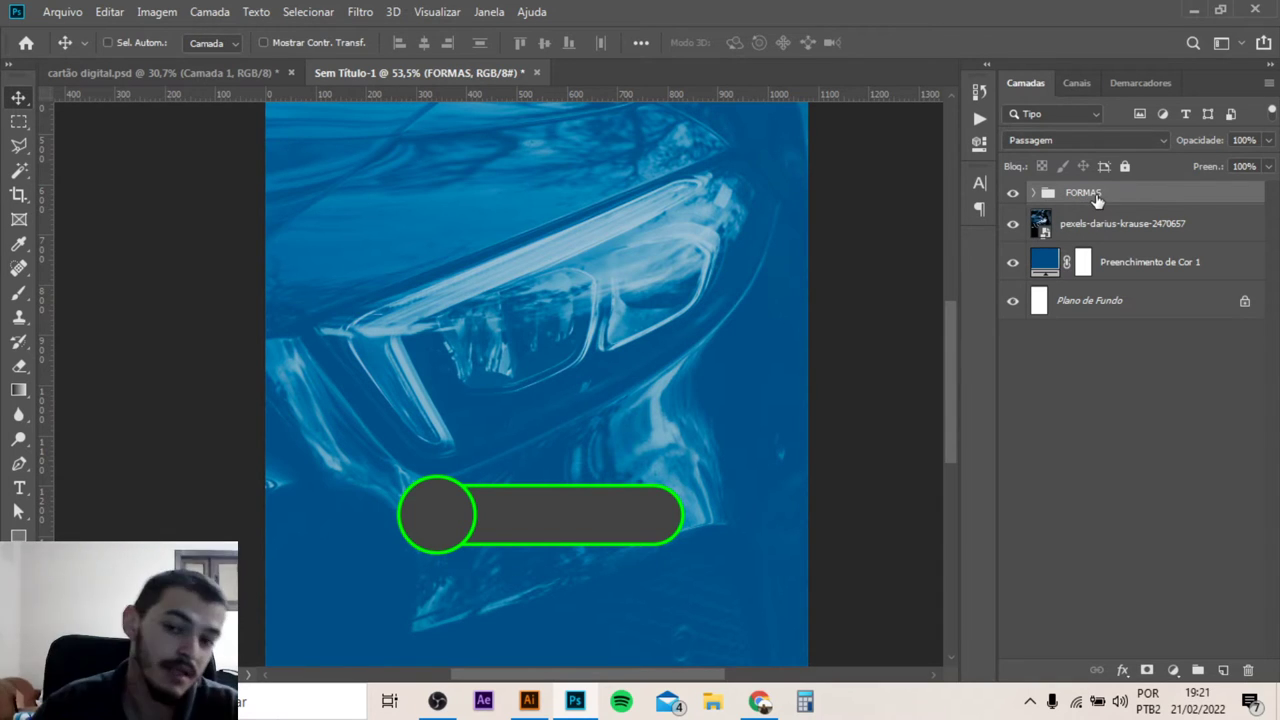
pyautogui.moveTo(547, 521)
pyautogui.mouseDown()
pyautogui.moveTo(505, 490)
pyautogui.moveTo(547, 418)
pyautogui.moveTo(621, 441)
pyautogui.moveTo(573, 450)
pyautogui.moveTo(519, 505)
pyautogui.mouseUp()
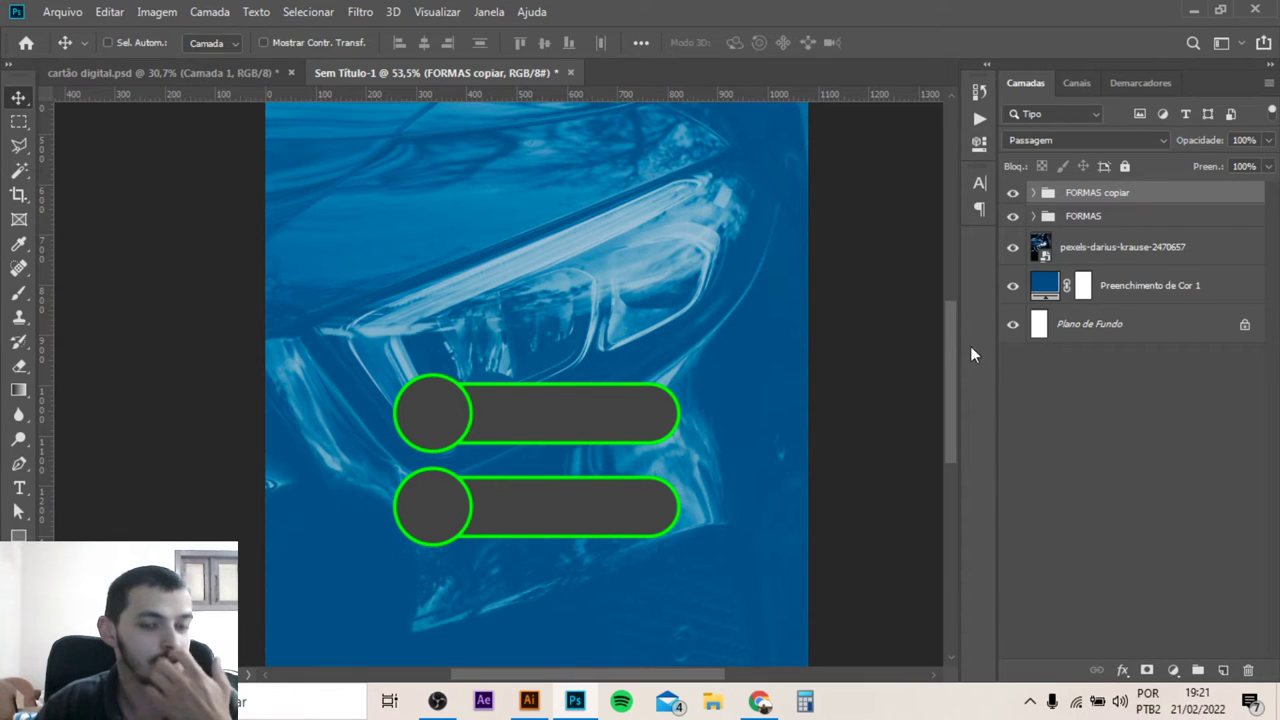
# - Place the whatsapp icon from D:\ICONES as an embedded image, scaled down
pyautogui.click(62, 11)
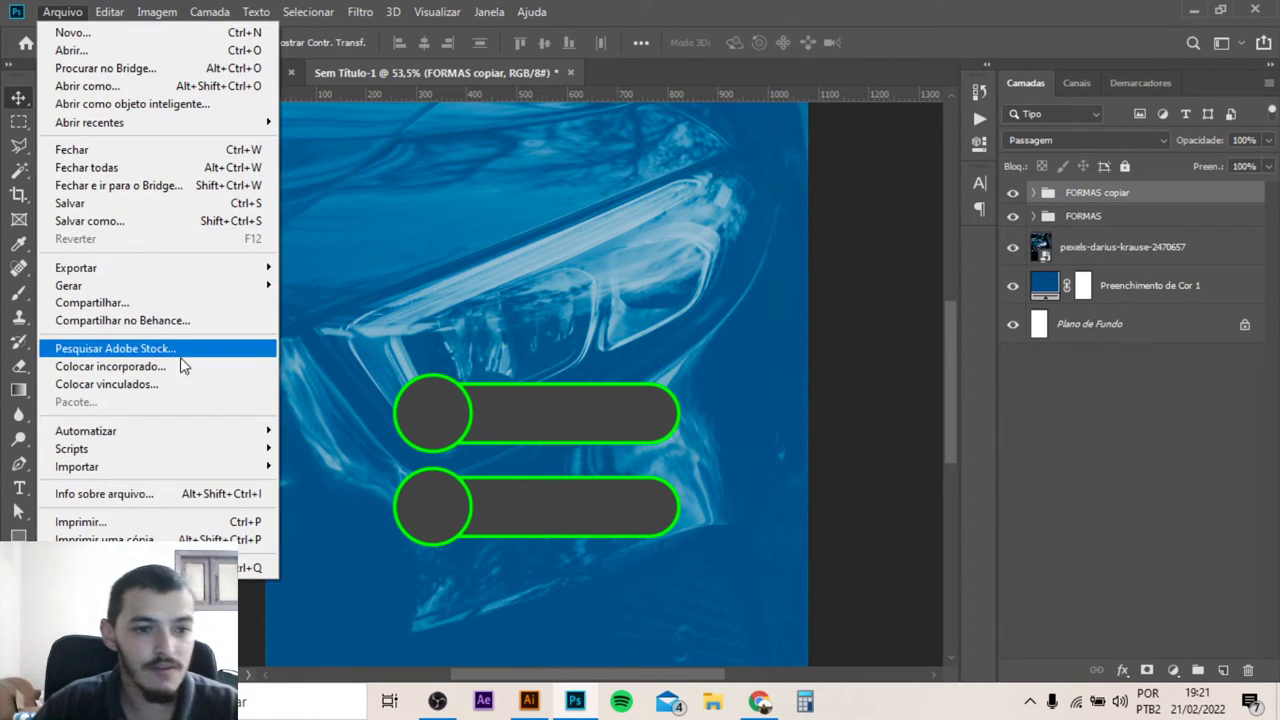
pyautogui.press('Escape')
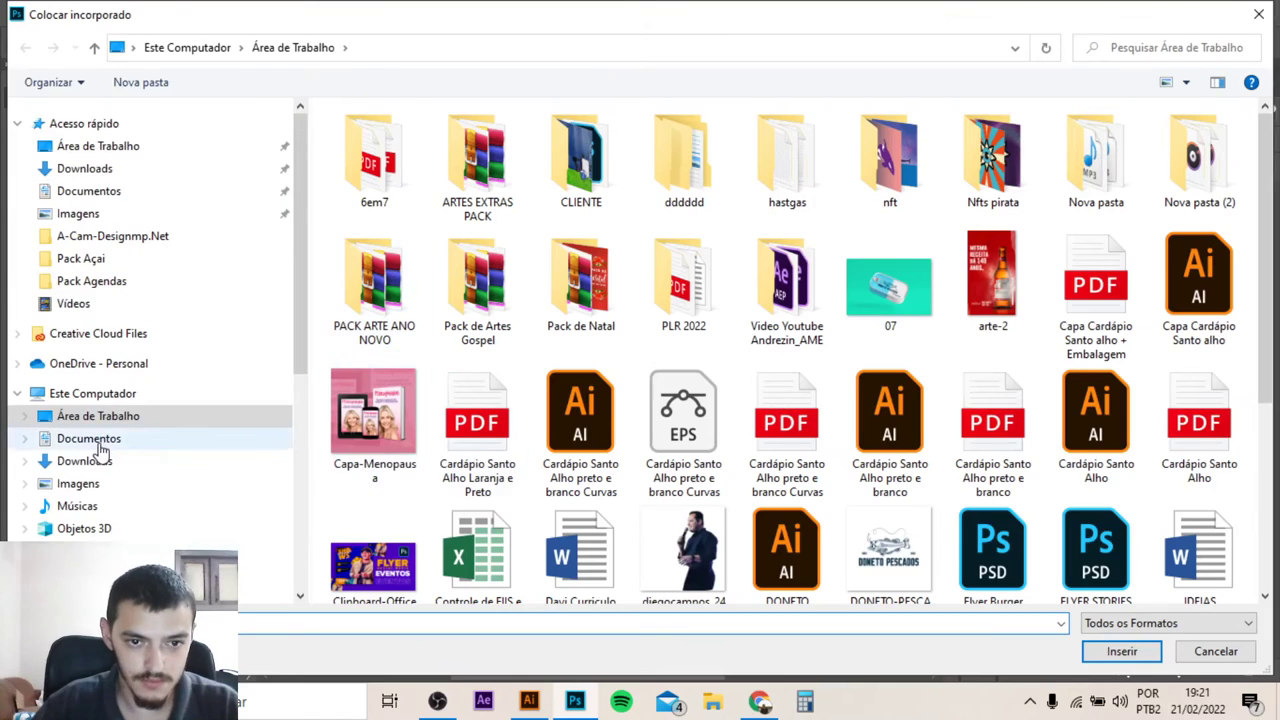
pyautogui.click(100, 595)
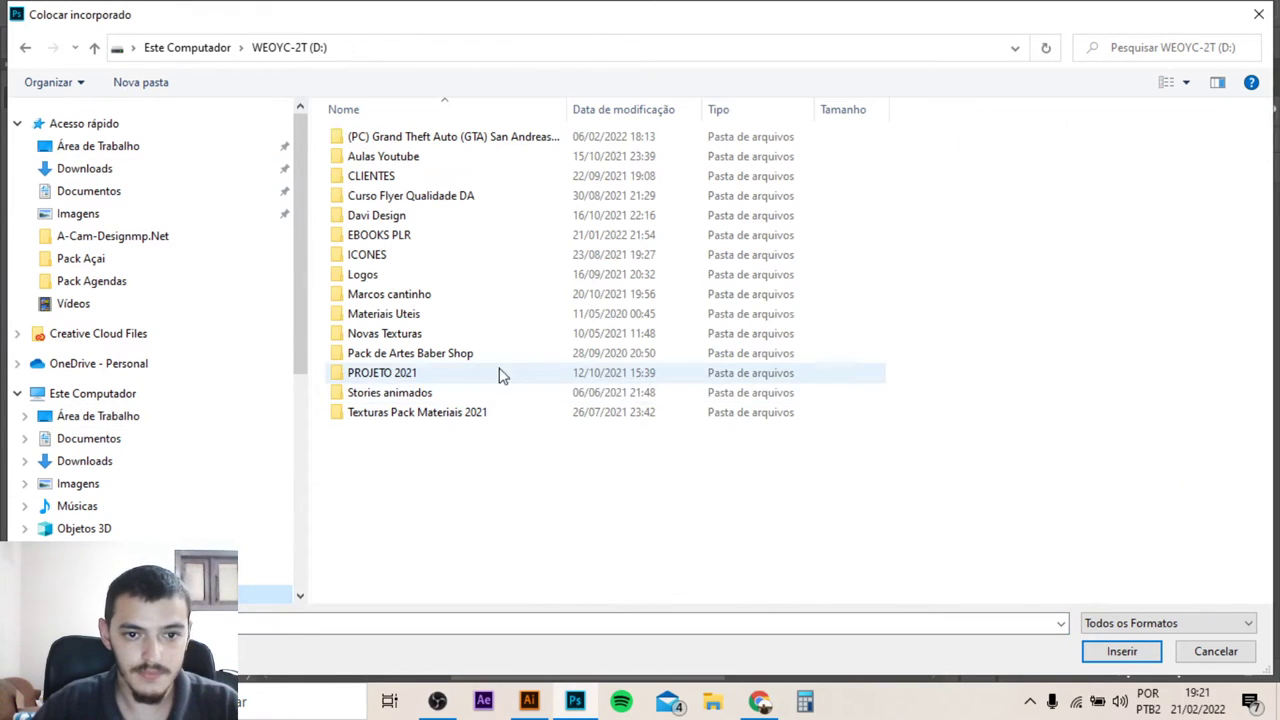
pyautogui.doubleClick(371, 254)
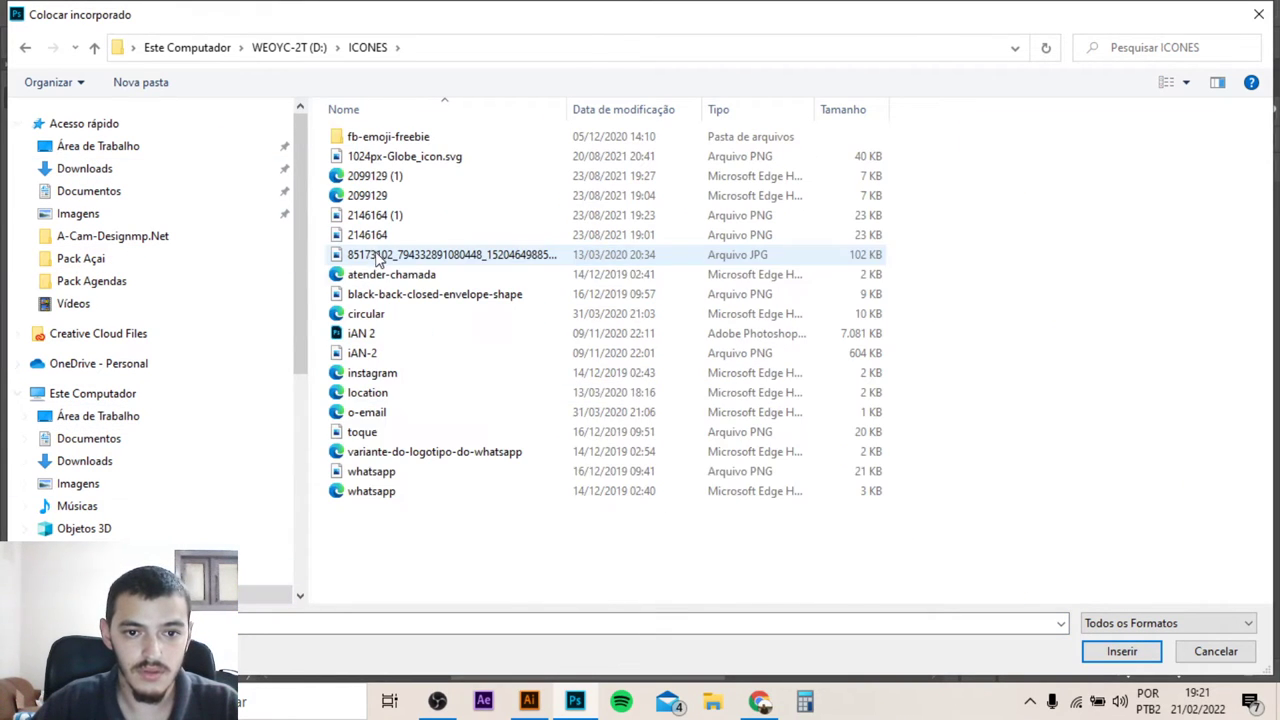
pyautogui.doubleClick(384, 476)
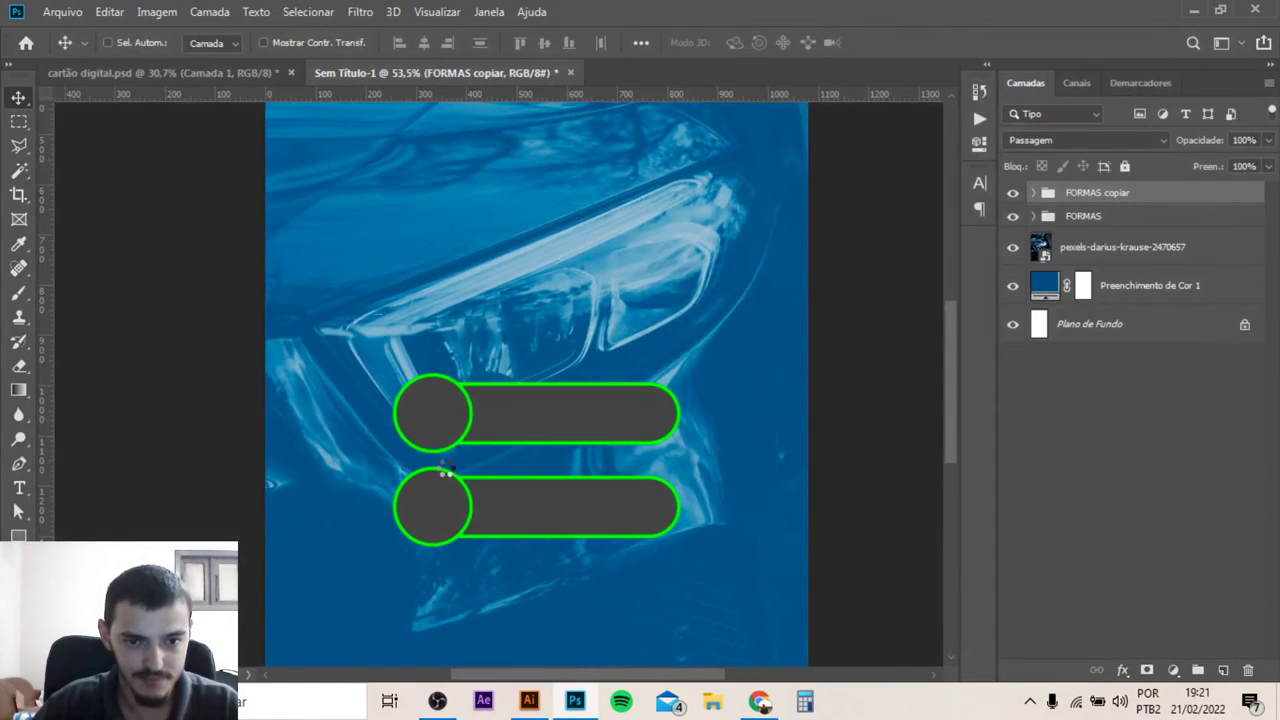
pyautogui.moveTo(630, 289); pyautogui.dragTo(545, 333)
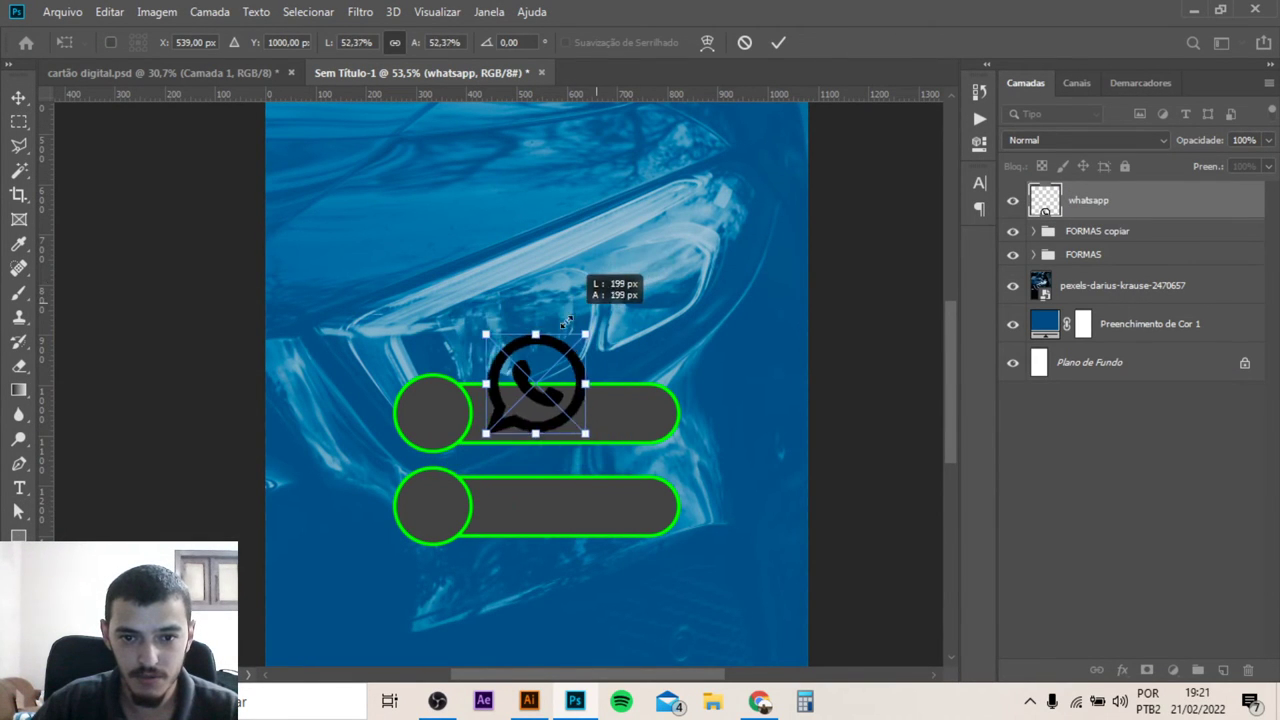
pyautogui.press('Return')
# - Move the whatsapp icon into the upper button's circle and resize it to about 52%
pyautogui.moveTo(545, 402); pyautogui.dragTo(434, 426)
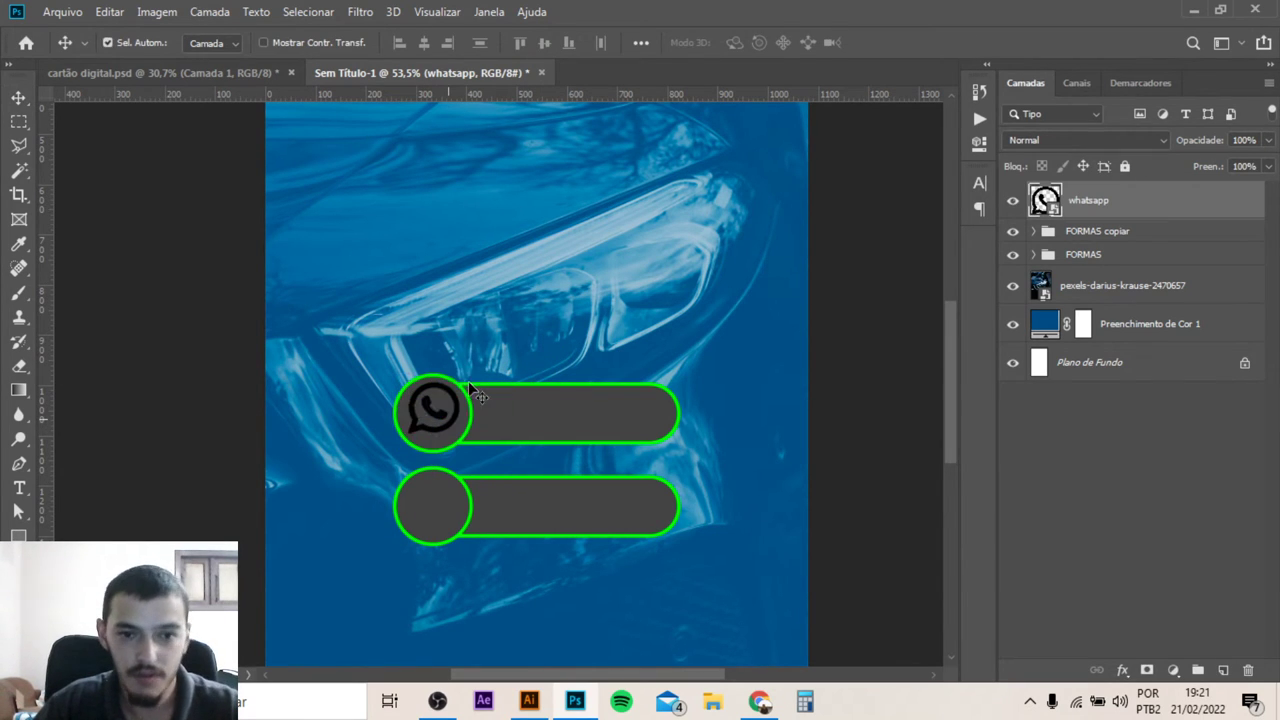
pyautogui.hotkey('ctrl', 't')
pyautogui.moveTo(457, 375); pyautogui.dragTo(442, 427)
pyautogui.press('Return')
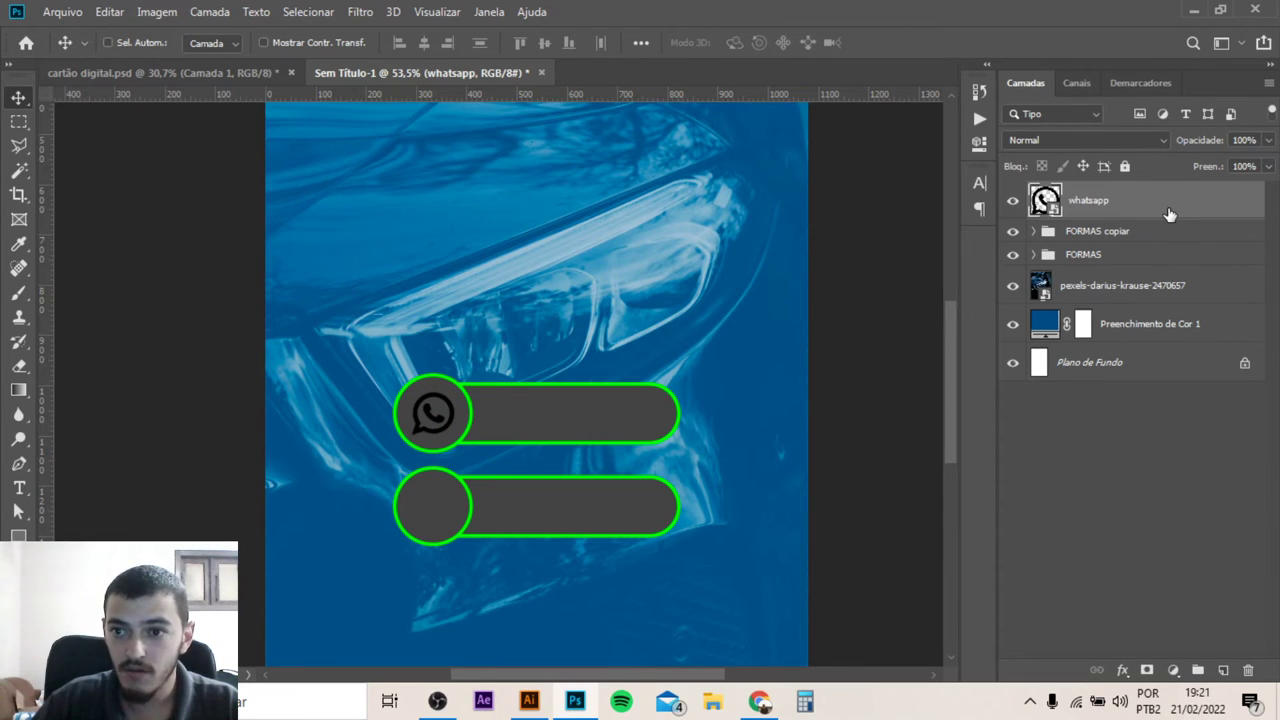
# - Give the whatsapp layer a colour overlay sampled from the green button outline
pyautogui.doubleClick(1169, 214)
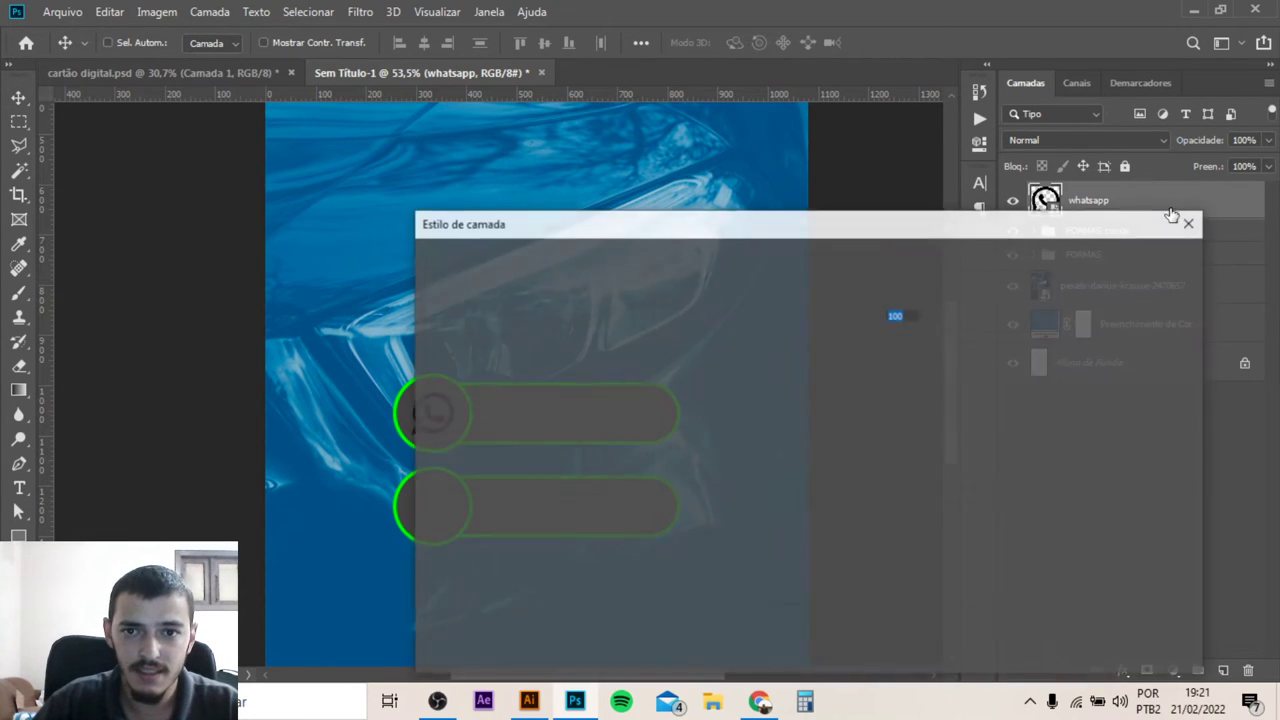
pyautogui.moveTo(706, 214); pyautogui.dragTo(990, 197)
pyautogui.click(807, 458)
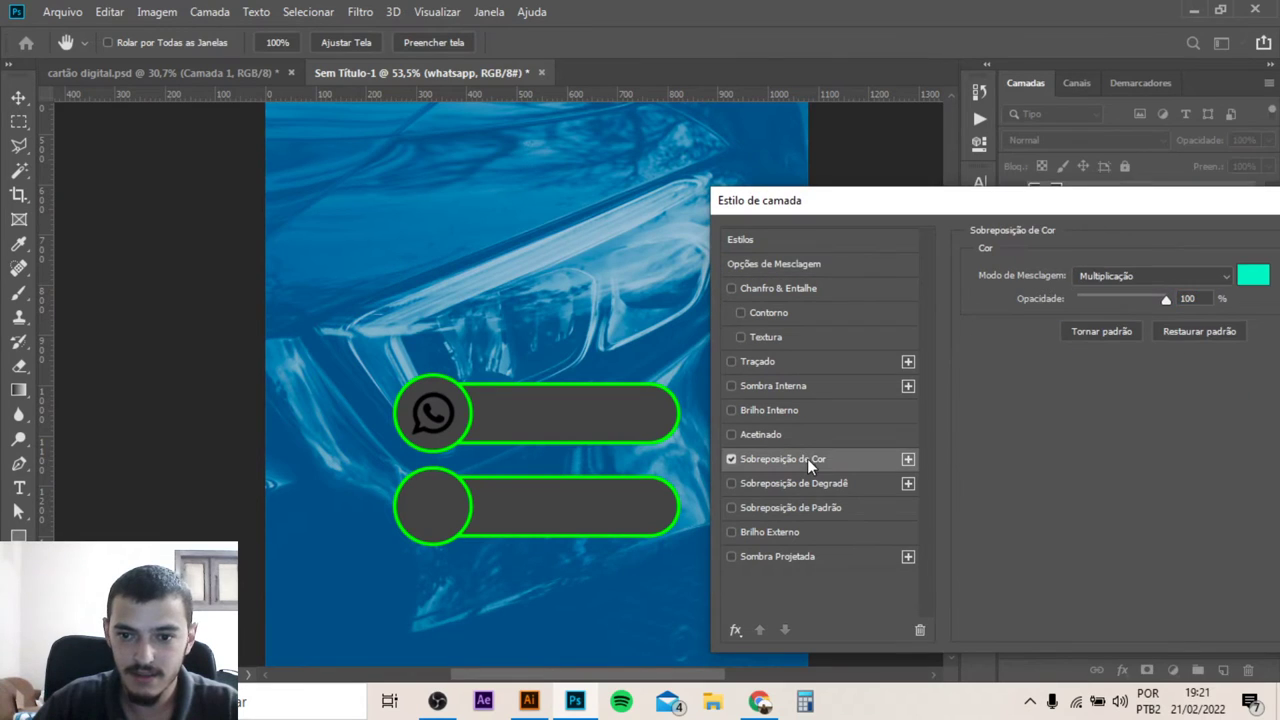
pyautogui.click(1253, 275)
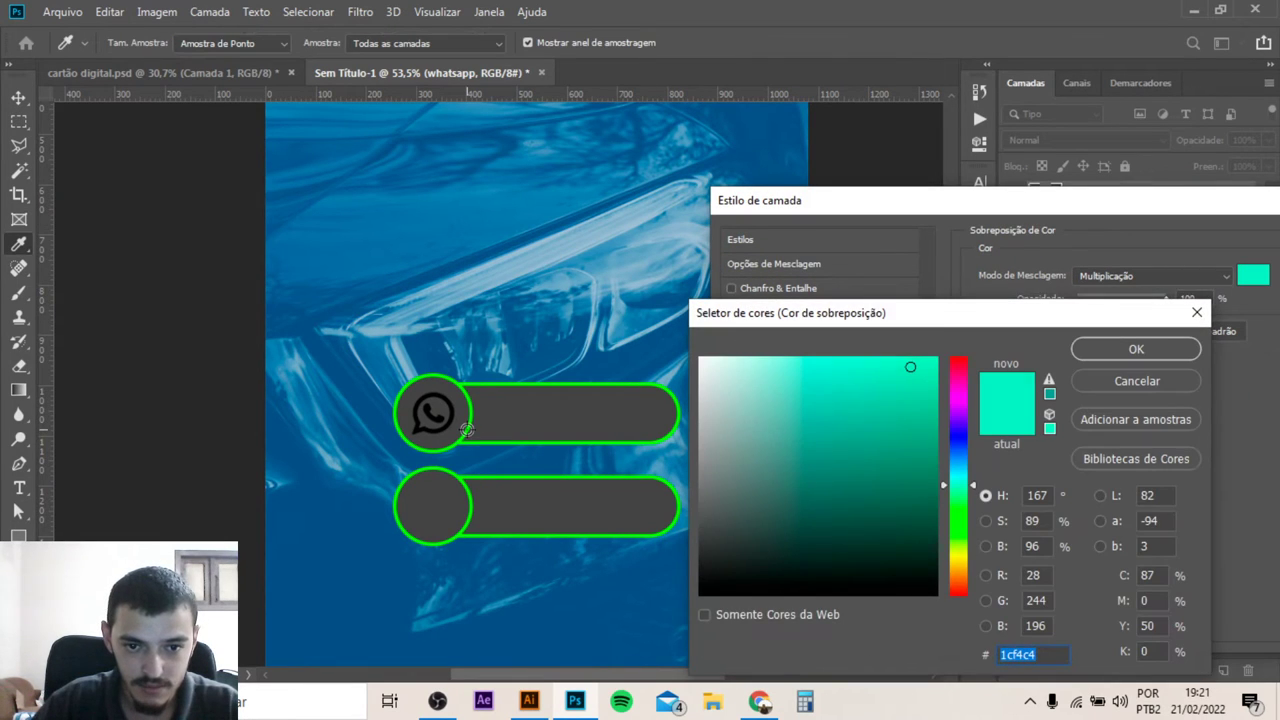
pyautogui.click(466, 428)
pyautogui.click(1135, 350)
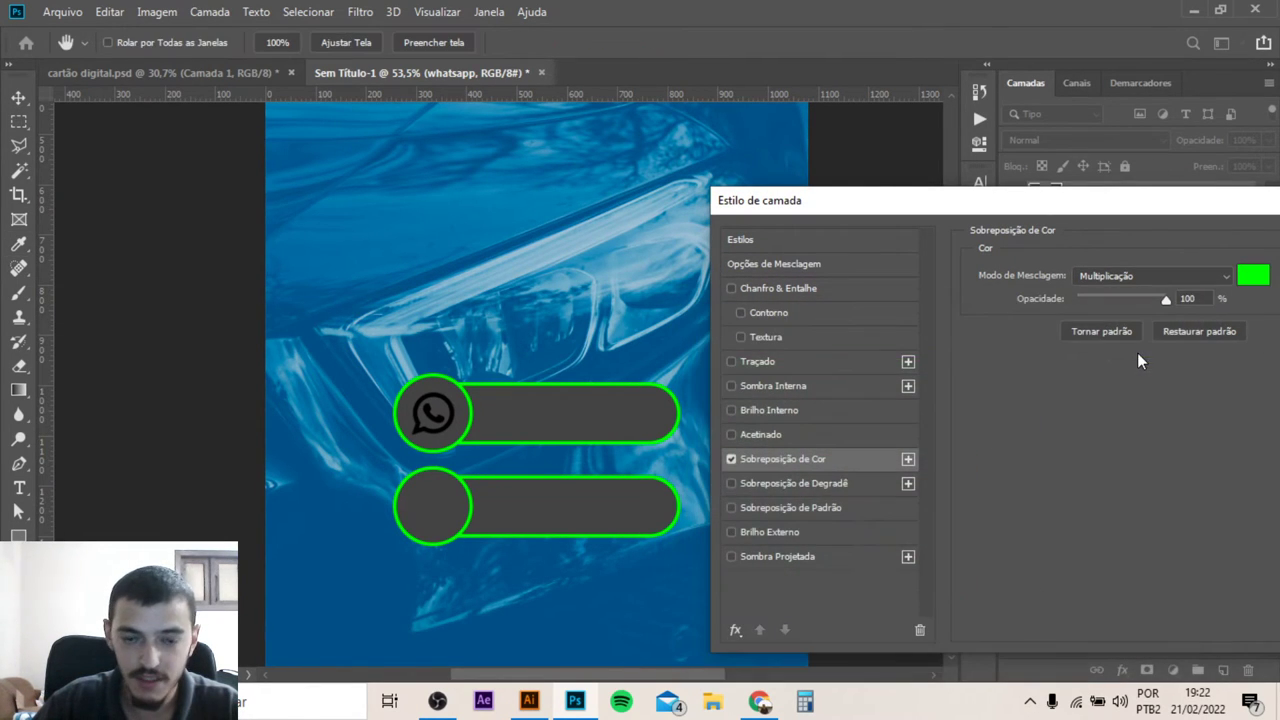
pyautogui.moveTo(953, 205); pyautogui.dragTo(543, 205)
pyautogui.click(1020, 240)
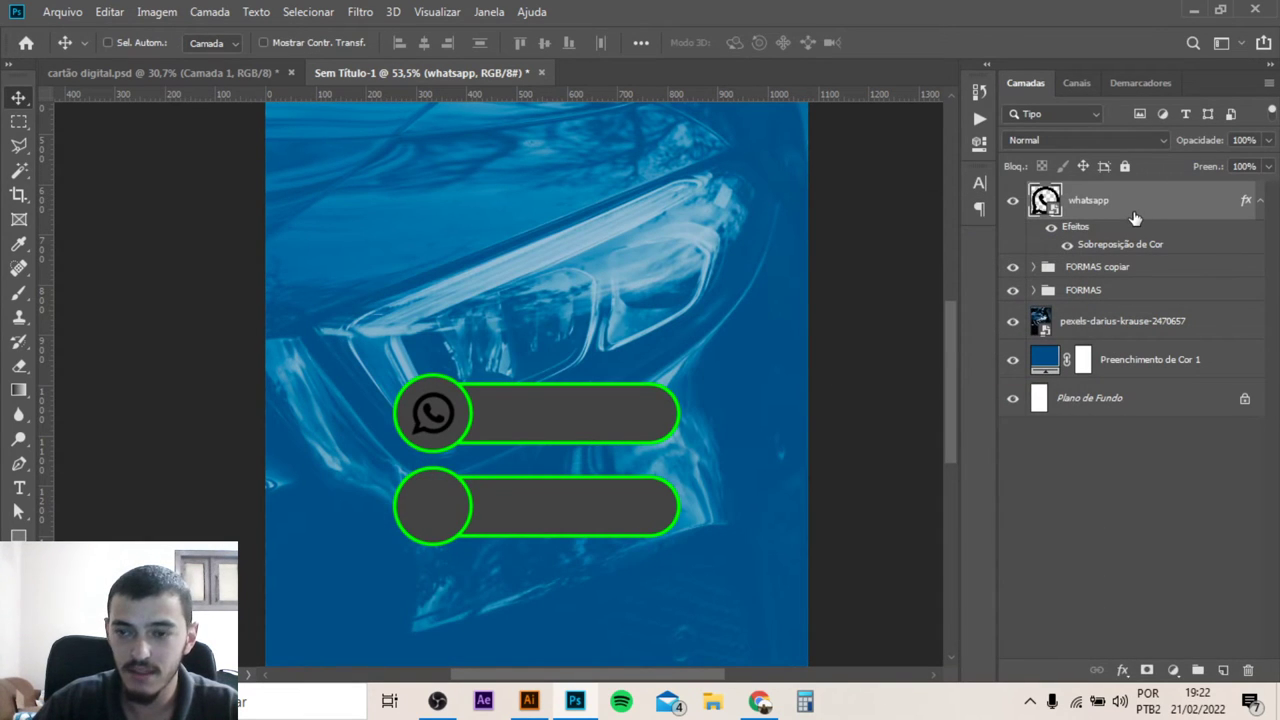
# - Convert the whatsapp layer to a smart object and set its green overlay to Normal blend mode
pyautogui.rightClick(1135, 218)
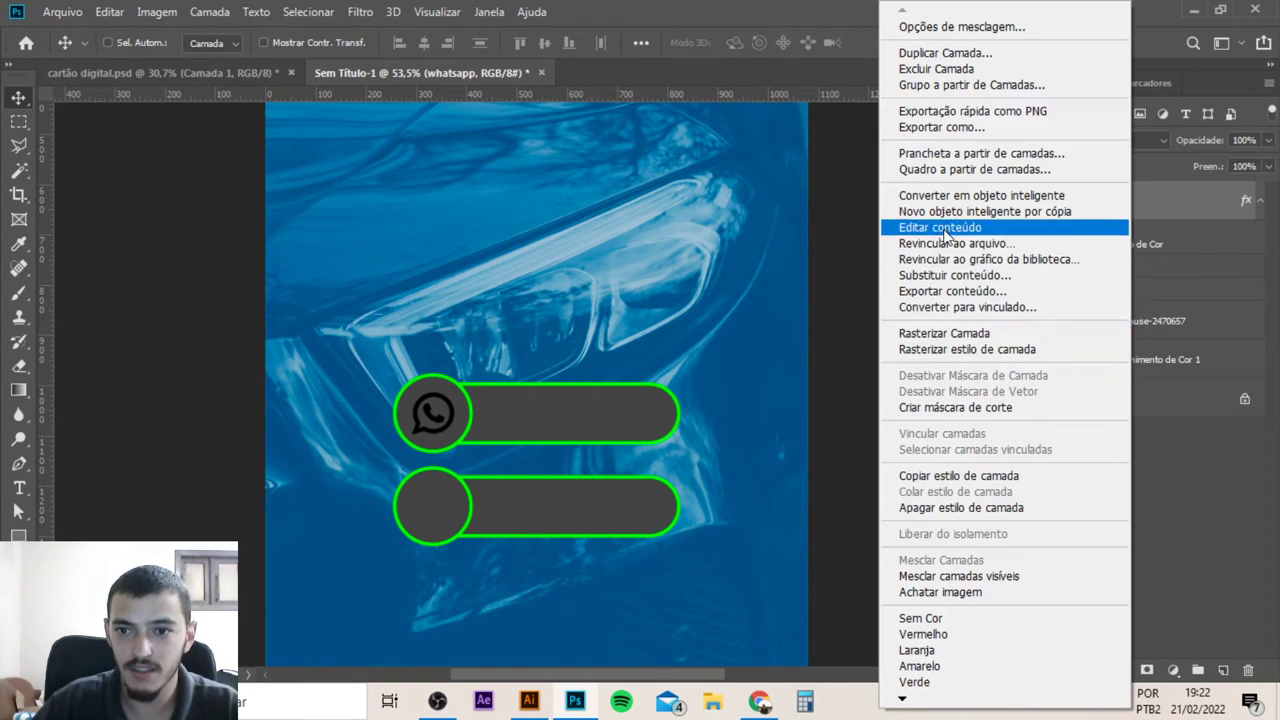
pyautogui.click(943, 197)
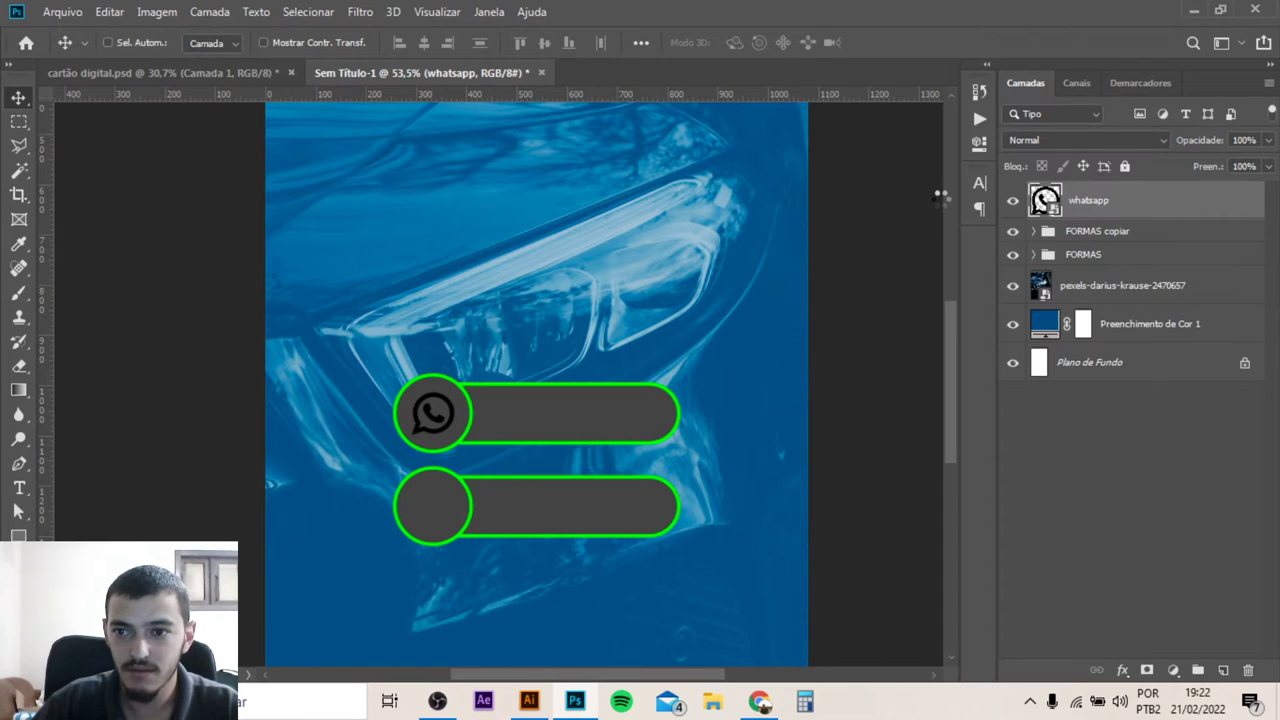
pyautogui.doubleClick(1163, 213)
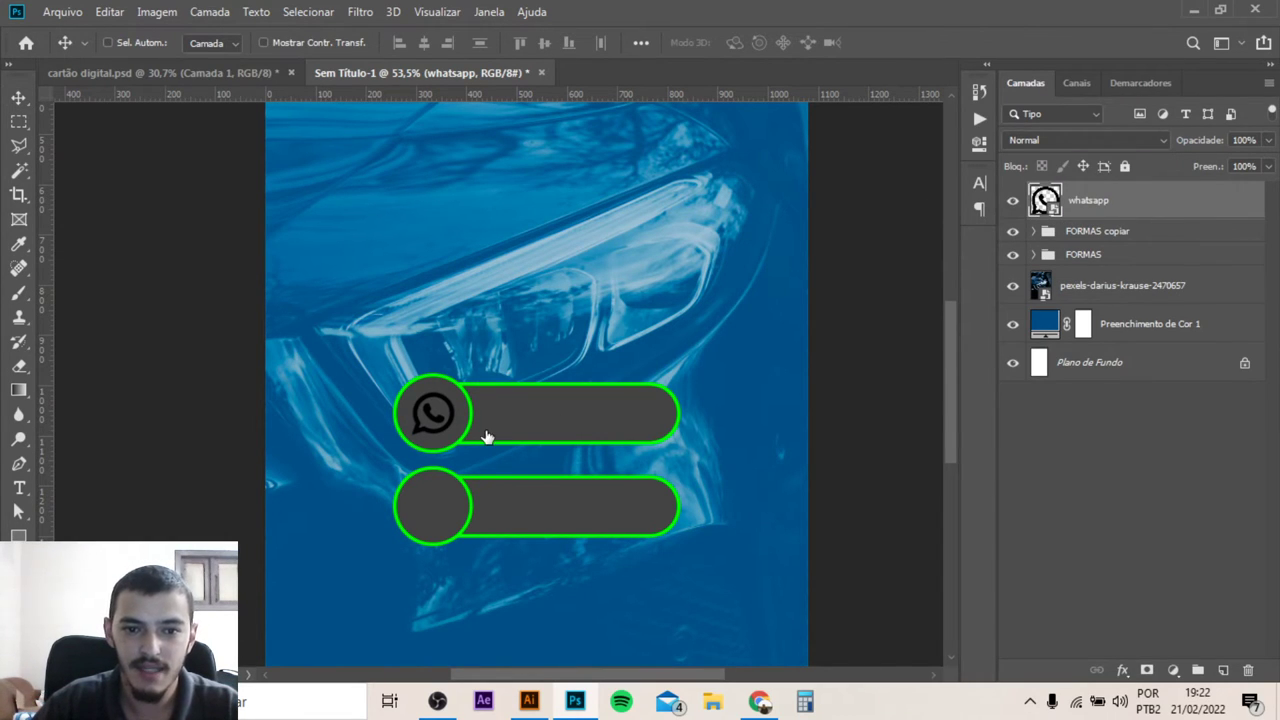
pyautogui.hotkey('shift', 'alt', 'm')
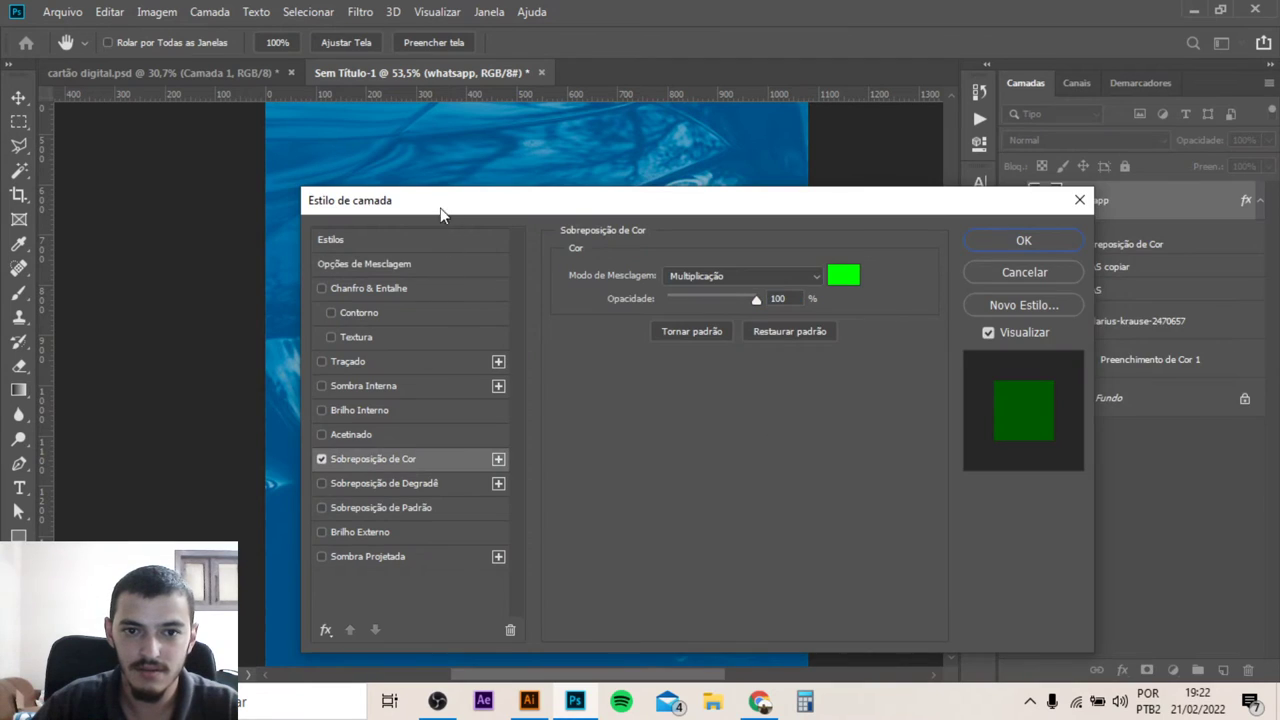
pyautogui.moveTo(466, 205)
pyautogui.mouseDown()
pyautogui.moveTo(1050, 294)
pyautogui.moveTo(573, 276)
pyautogui.mouseUp()
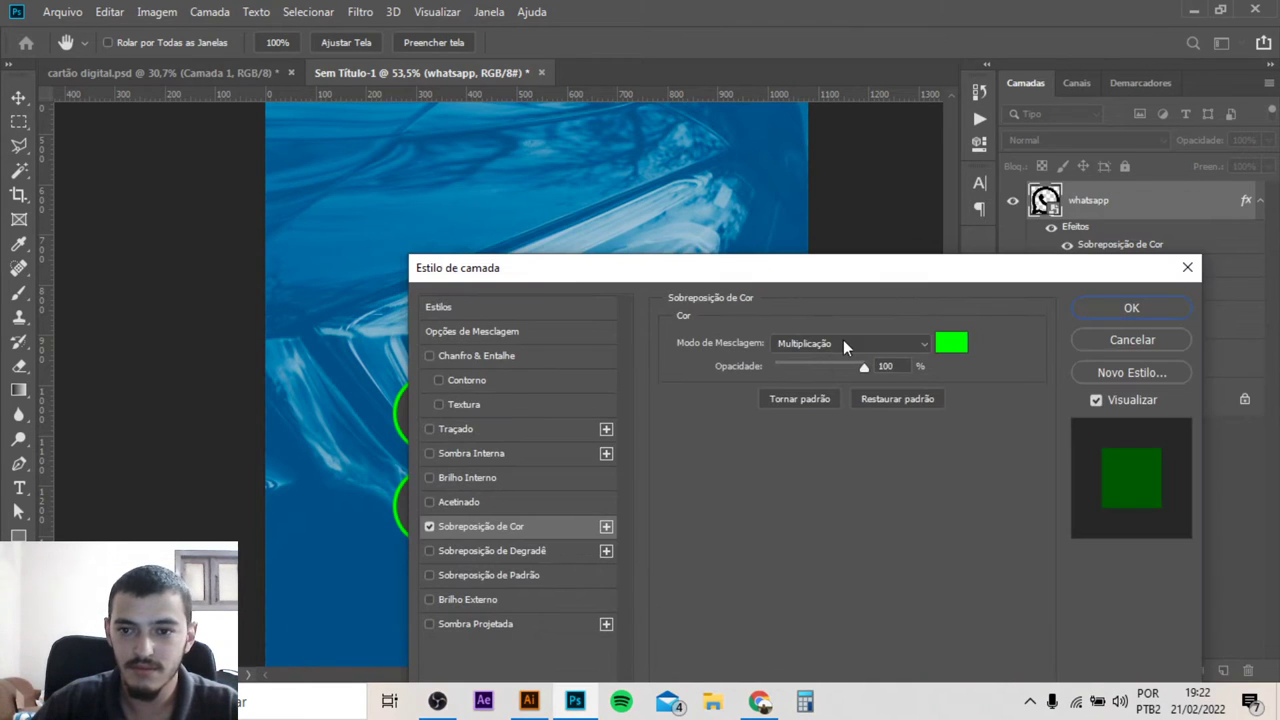
pyautogui.click(946, 344)
pyautogui.click(1094, 346)
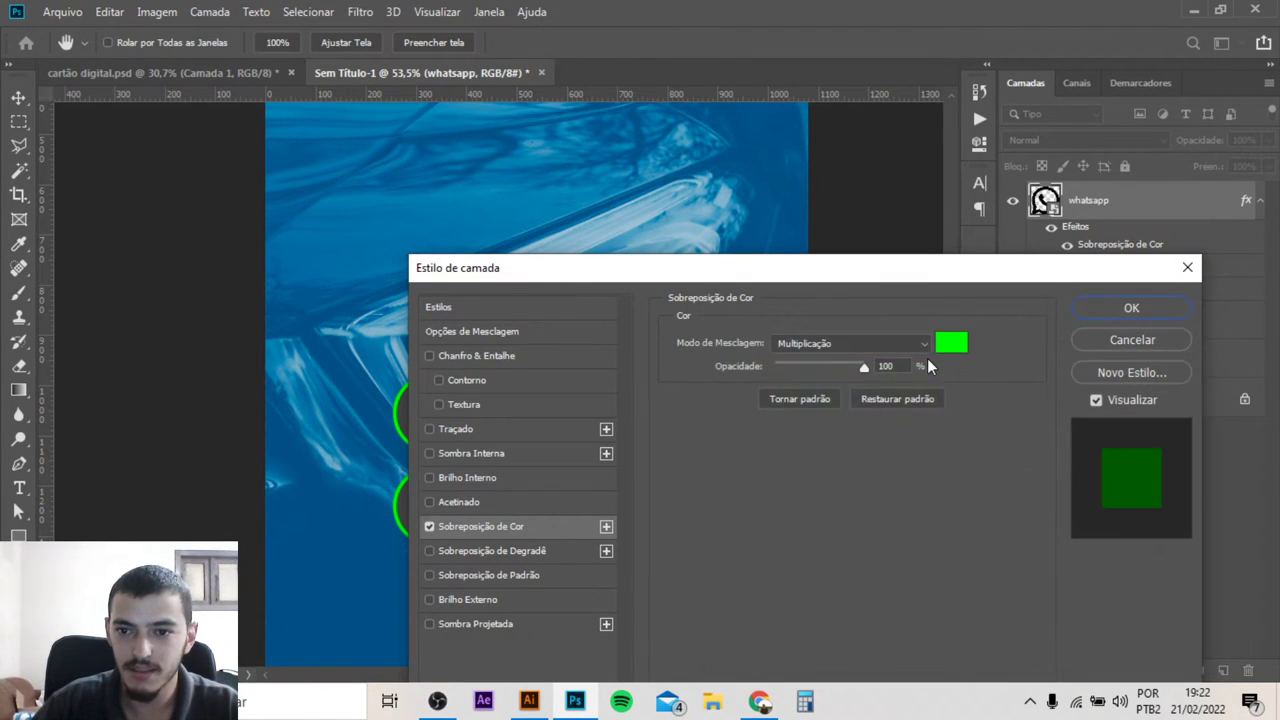
pyautogui.click(880, 343)
pyautogui.click(815, 231)
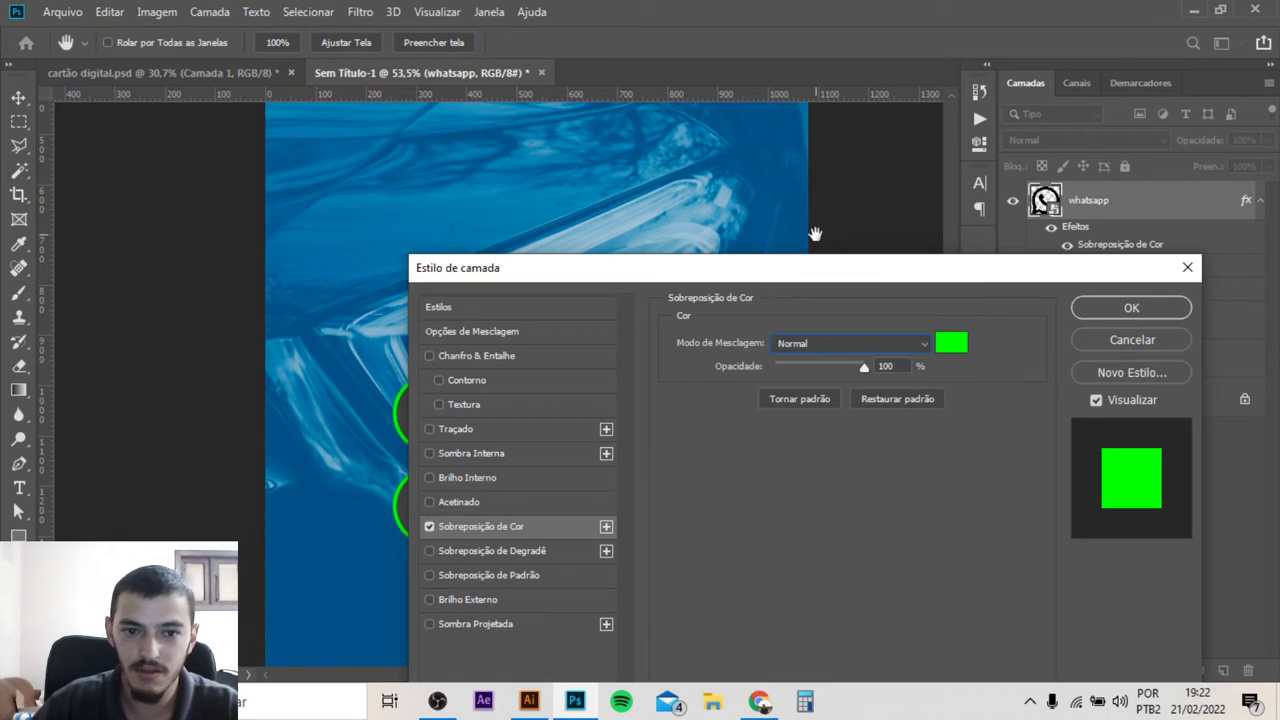
pyautogui.click(1093, 313)
# - Move the whatsapp layer into the FORMAS copiar group
pyautogui.scroll(5, 424, 443)
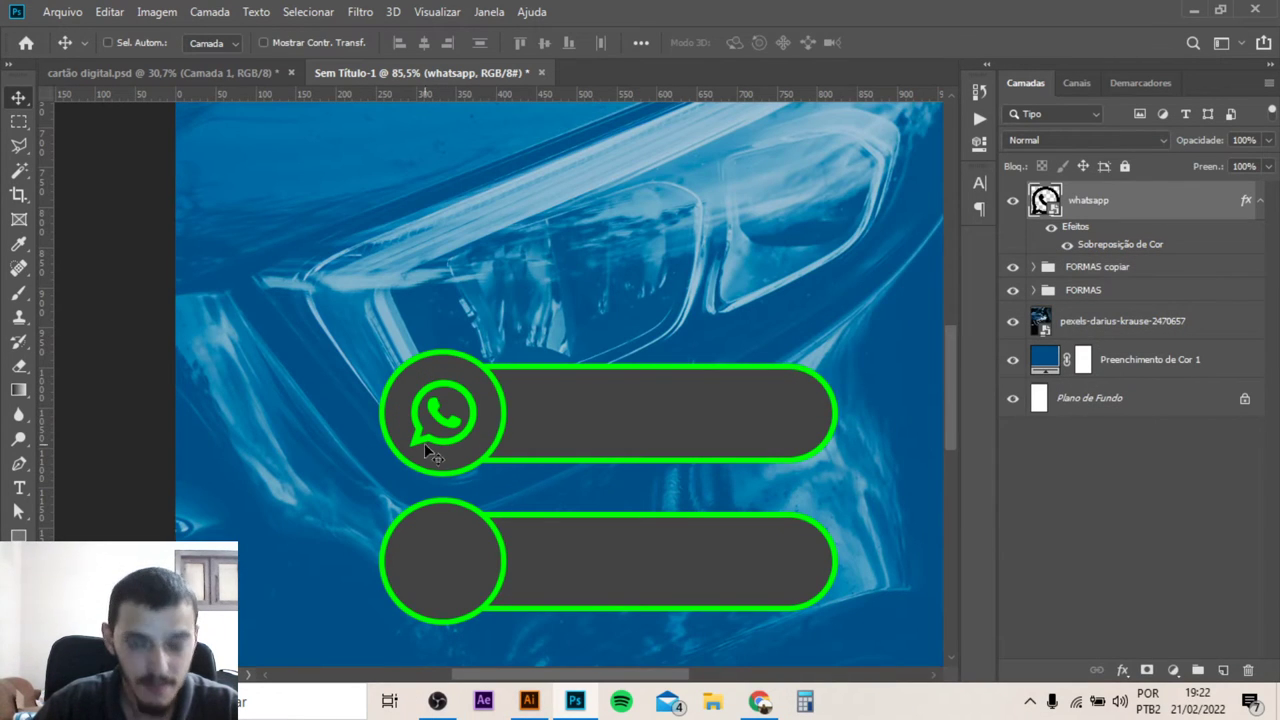
pyautogui.scroll(-2, 732, 380)
pyautogui.scroll(-2, 760, 368)
pyautogui.scroll(-1, 760, 368)
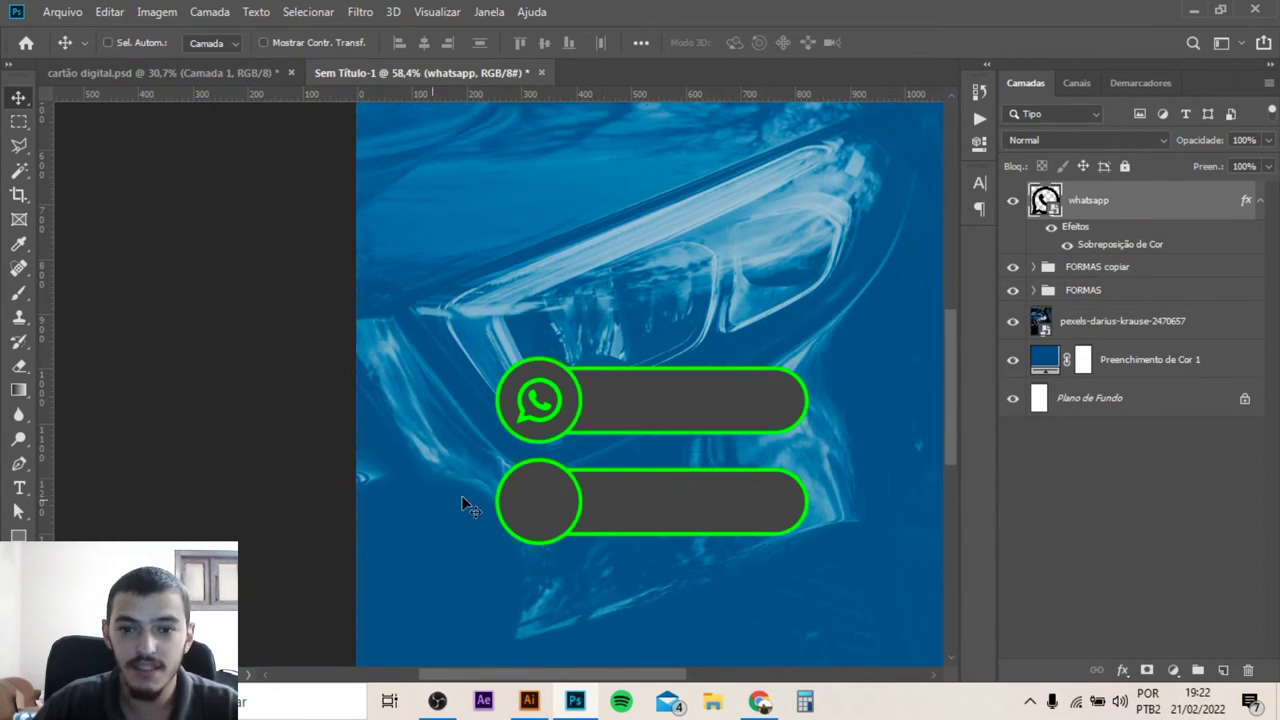
pyautogui.moveTo(1135, 203); pyautogui.dragTo(1144, 268)
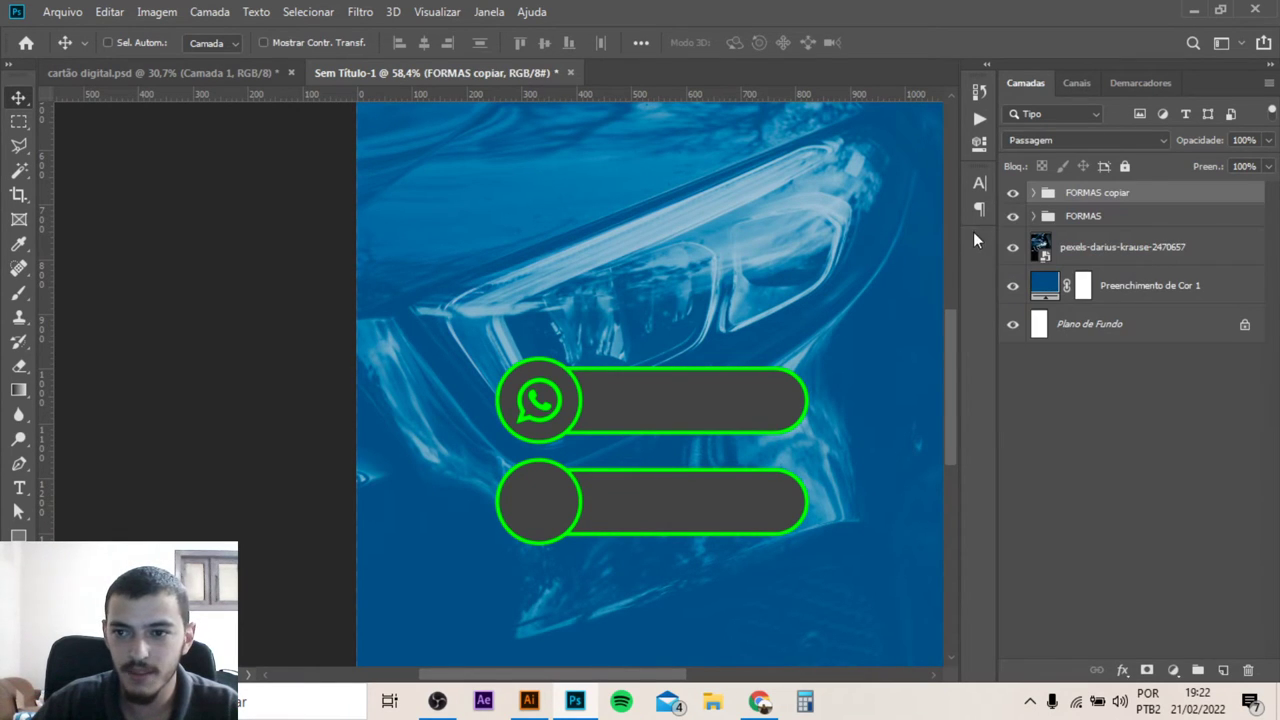
# - Expand FORMAS copiar and toggle layer visibility to check which circle holds the whatsapp icon
pyautogui.click(1012, 193)
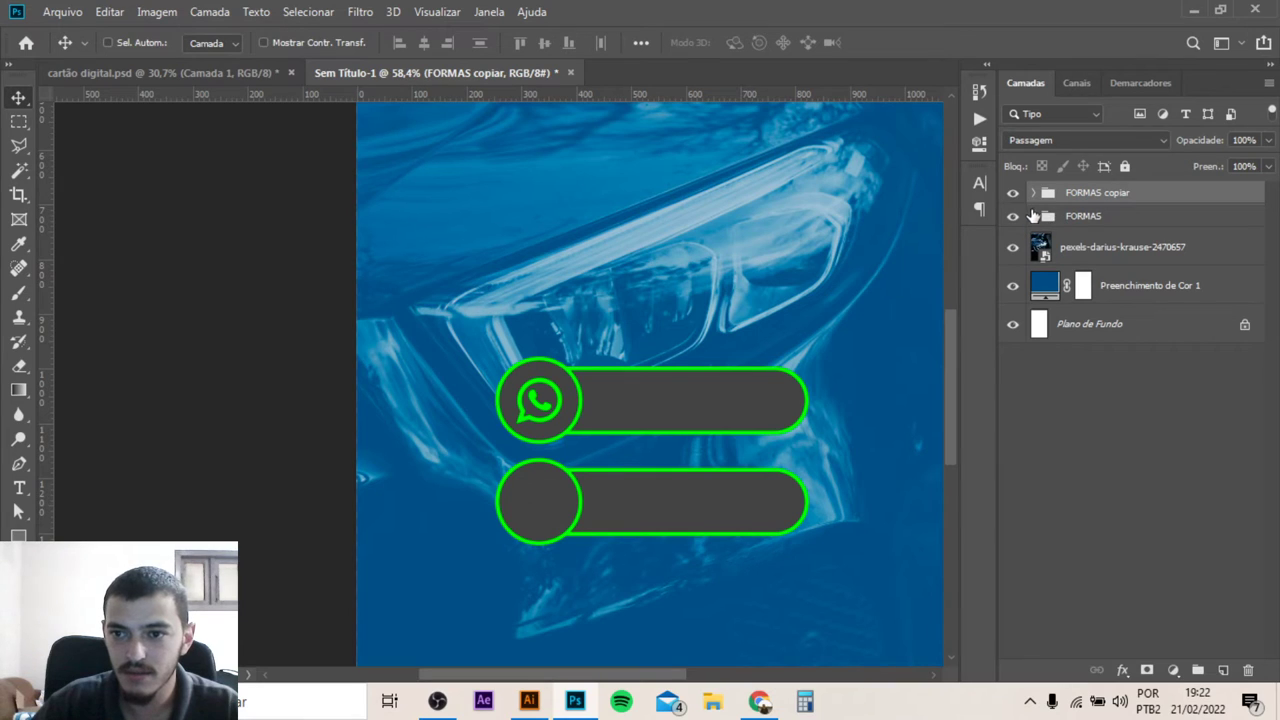
pyautogui.click(1012, 193)
pyautogui.click(1012, 193)
pyautogui.click(1092, 231)
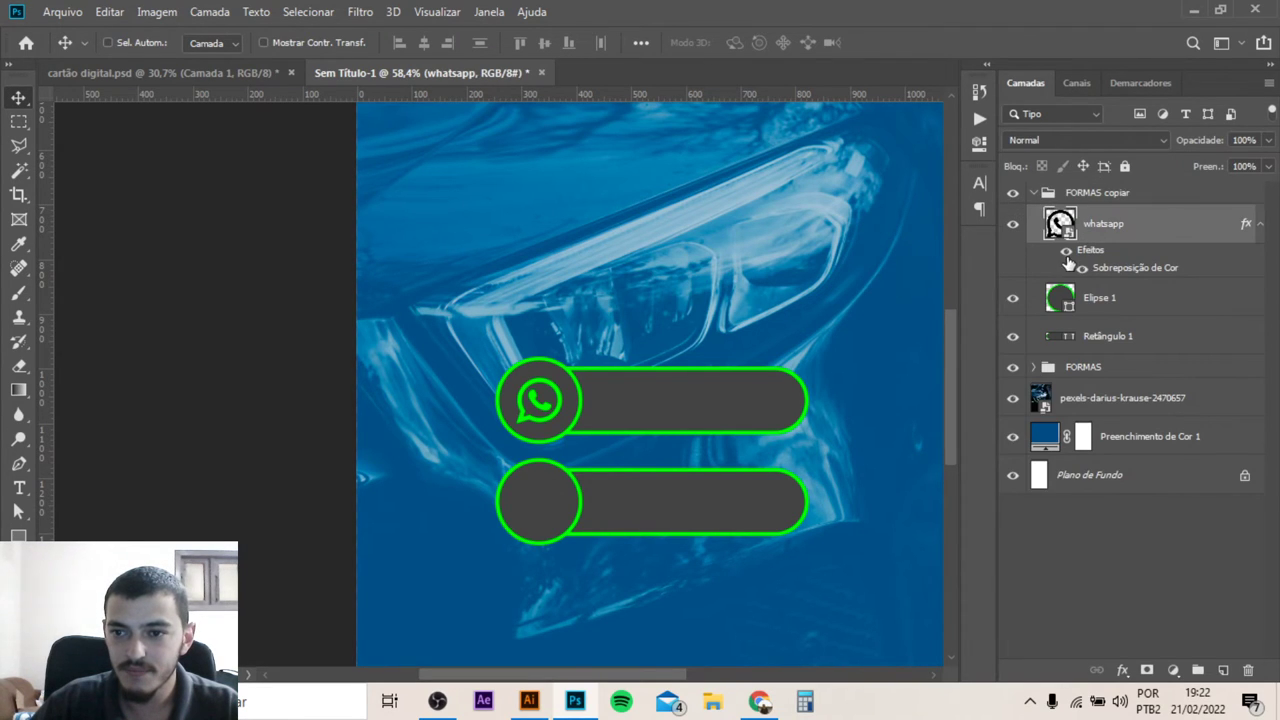
pyautogui.click(1011, 312)
pyautogui.click(1011, 314)
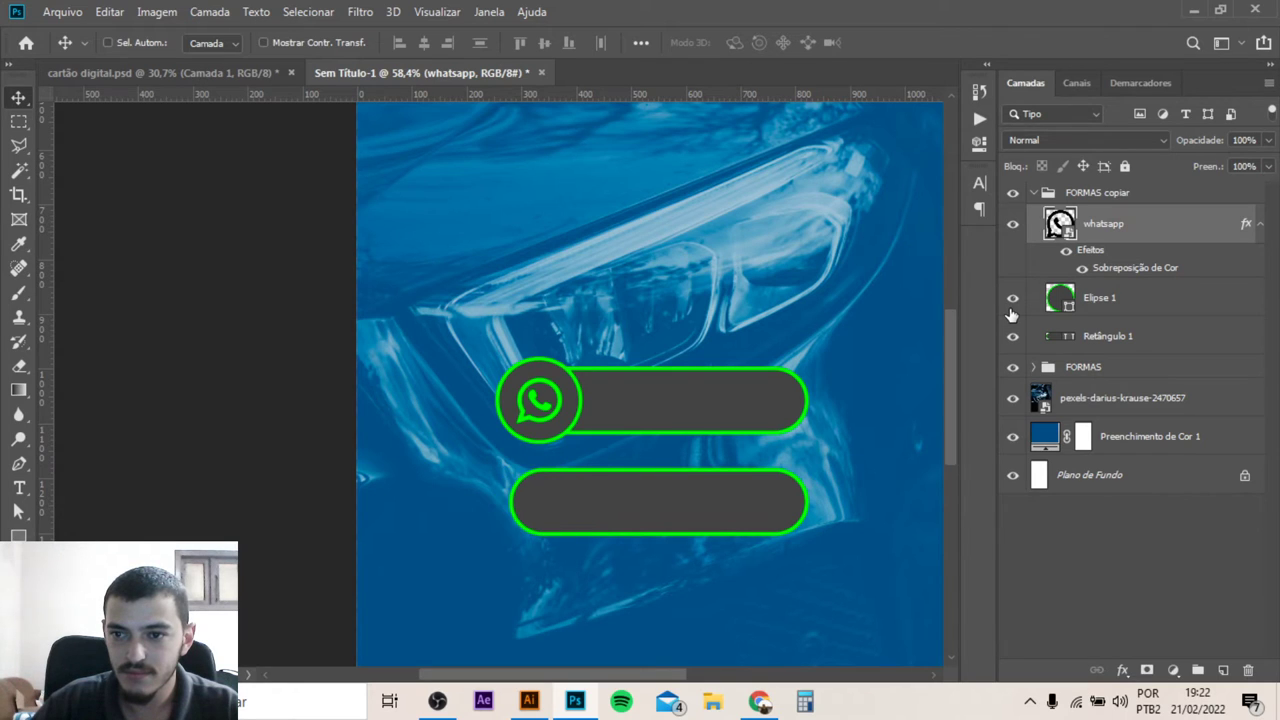
pyautogui.click(1011, 314)
pyautogui.click(1011, 314)
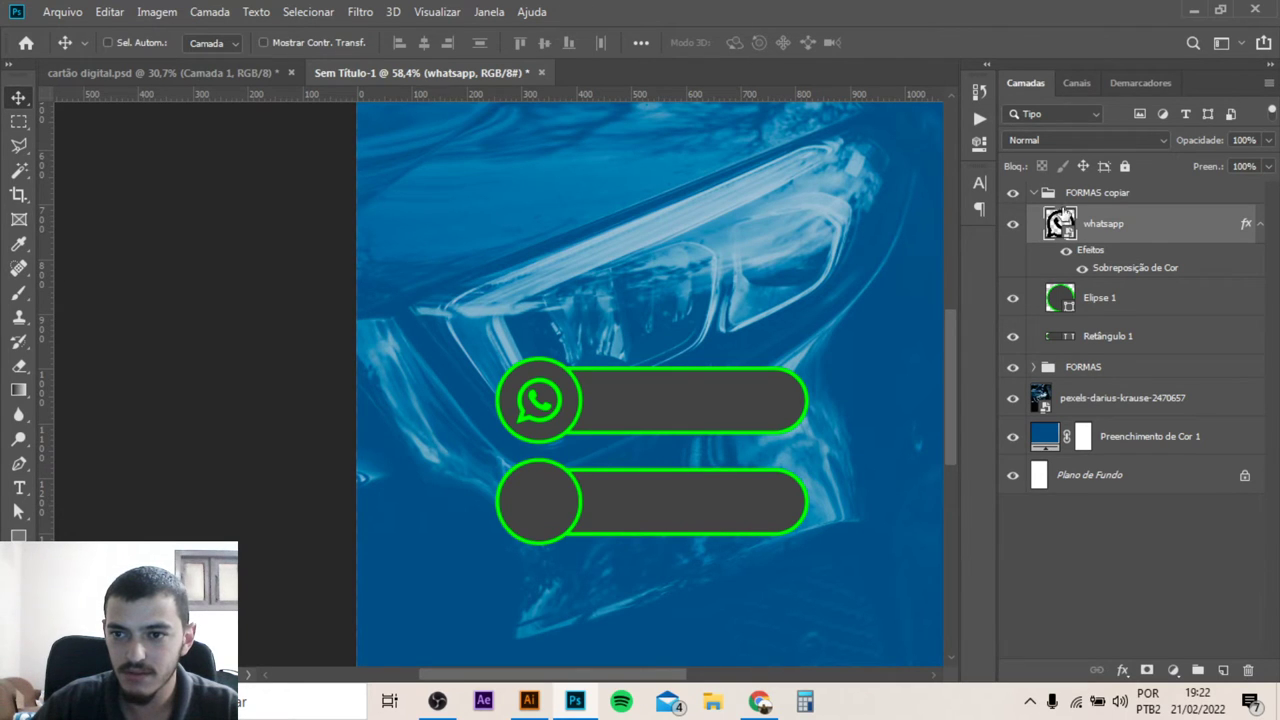
# - Move the whatsapp layer into the FORMAS group and rename that group WHATSAPP
pyautogui.moveTo(1154, 241); pyautogui.dragTo(1057, 366)
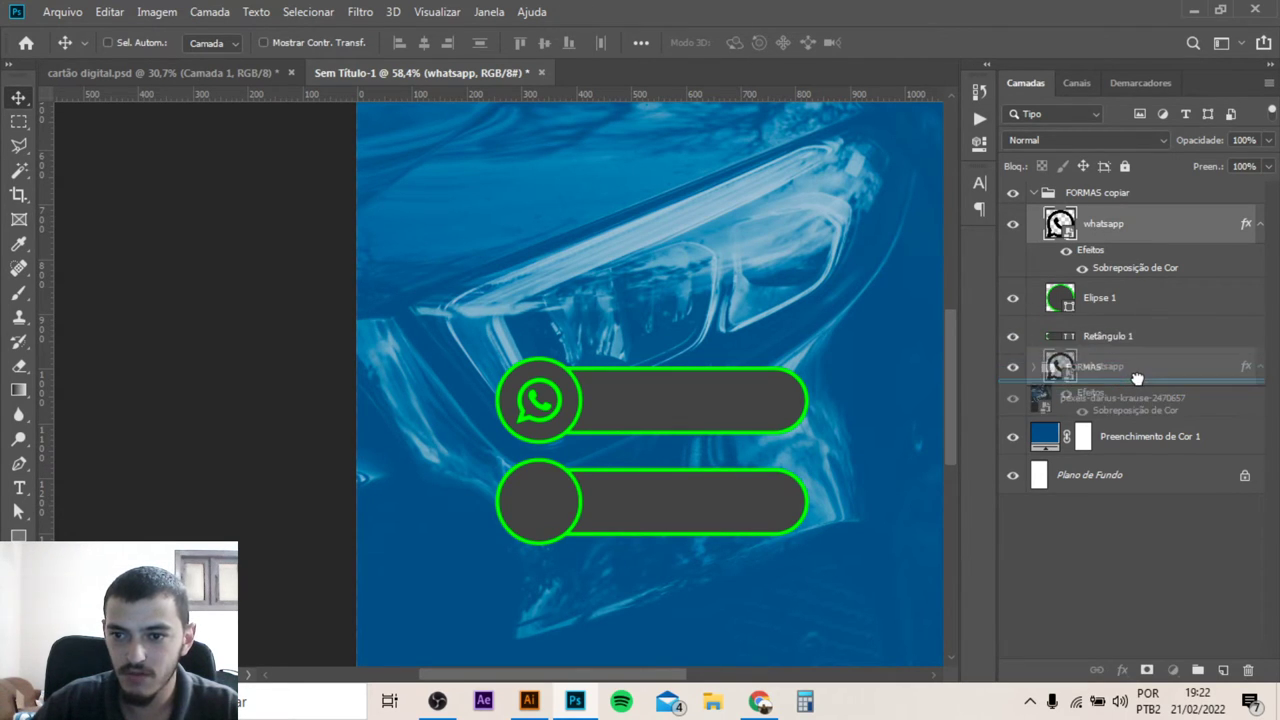
pyautogui.click(1013, 294)
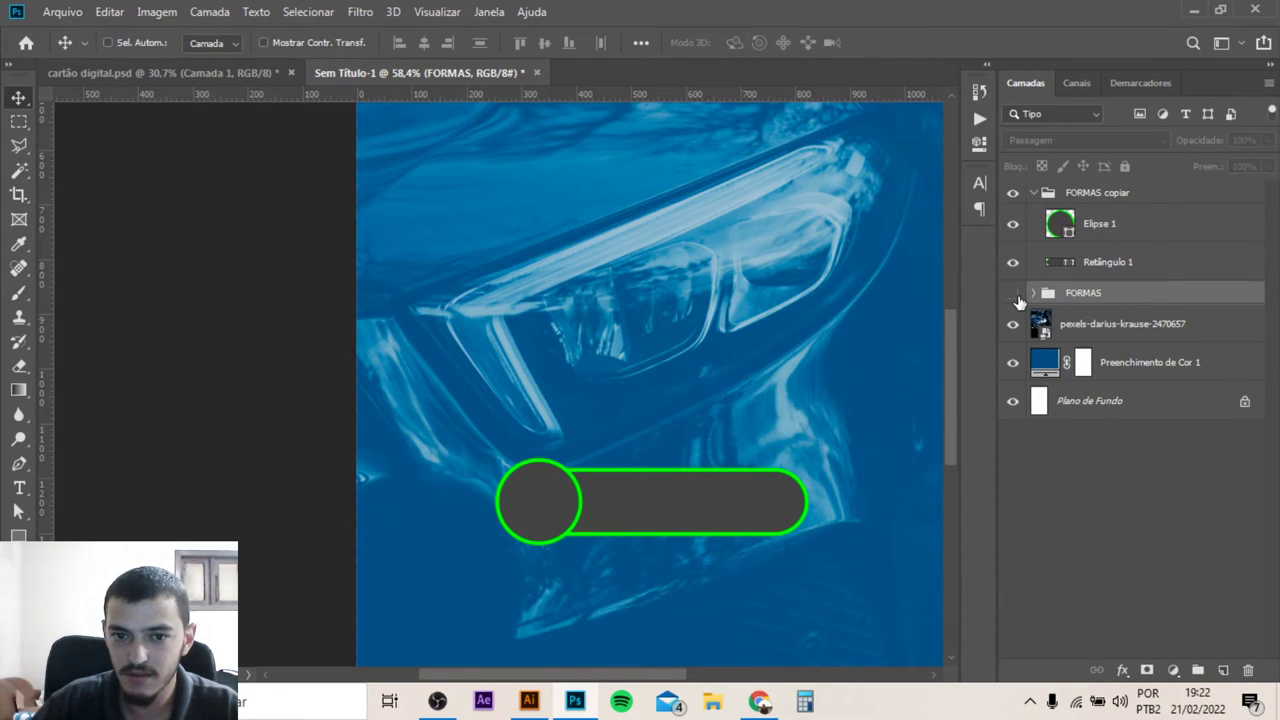
pyautogui.click(1013, 294)
pyautogui.doubleClick(1084, 294)
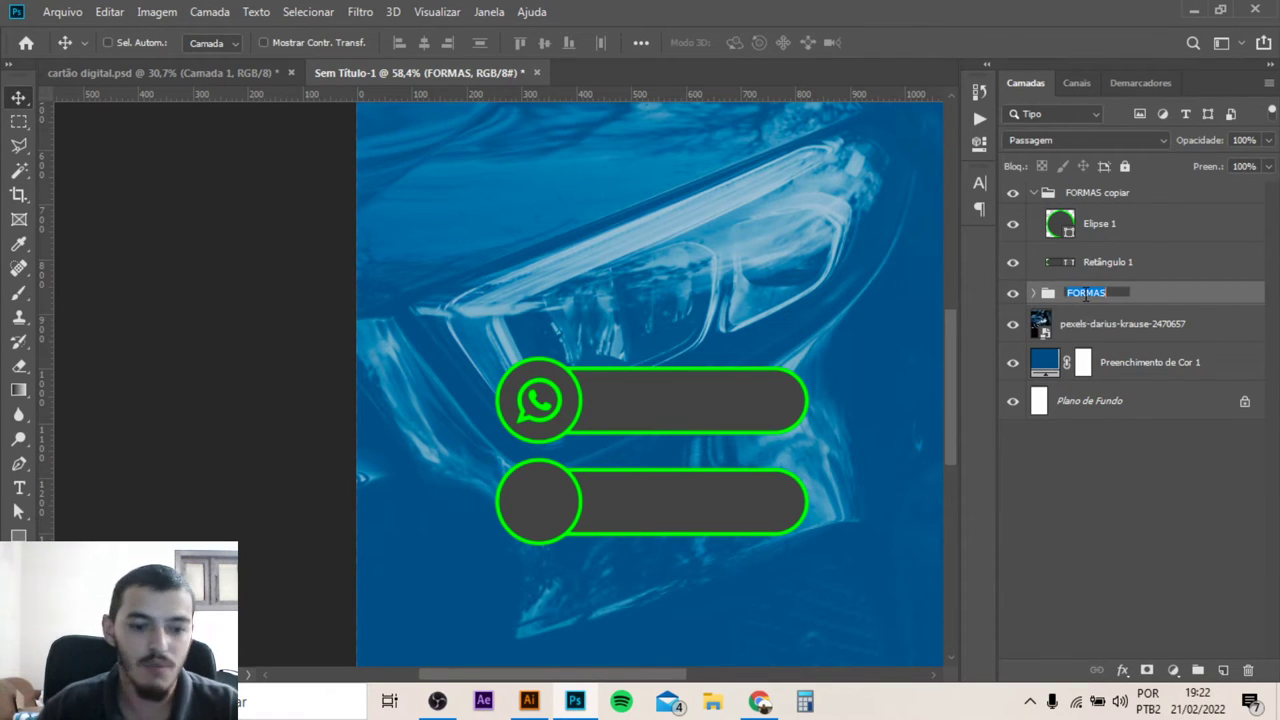
pyautogui.write('WHATSAPP')
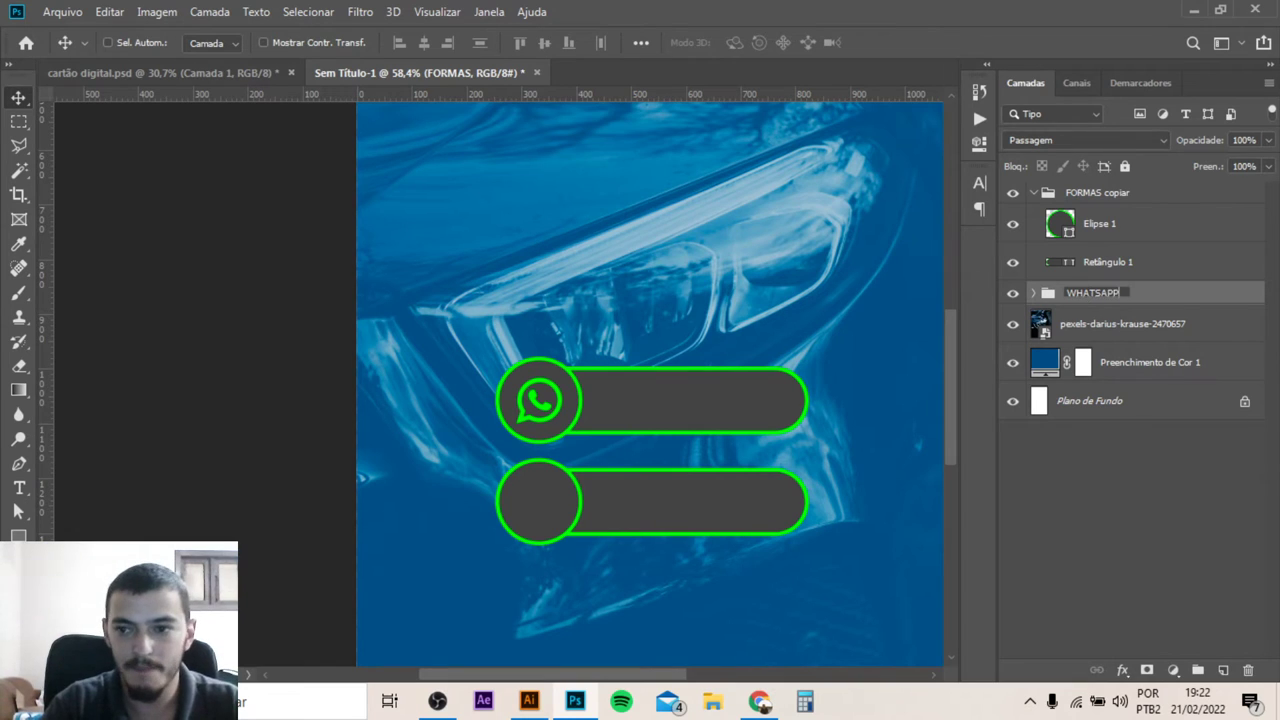
pyautogui.press('Return')
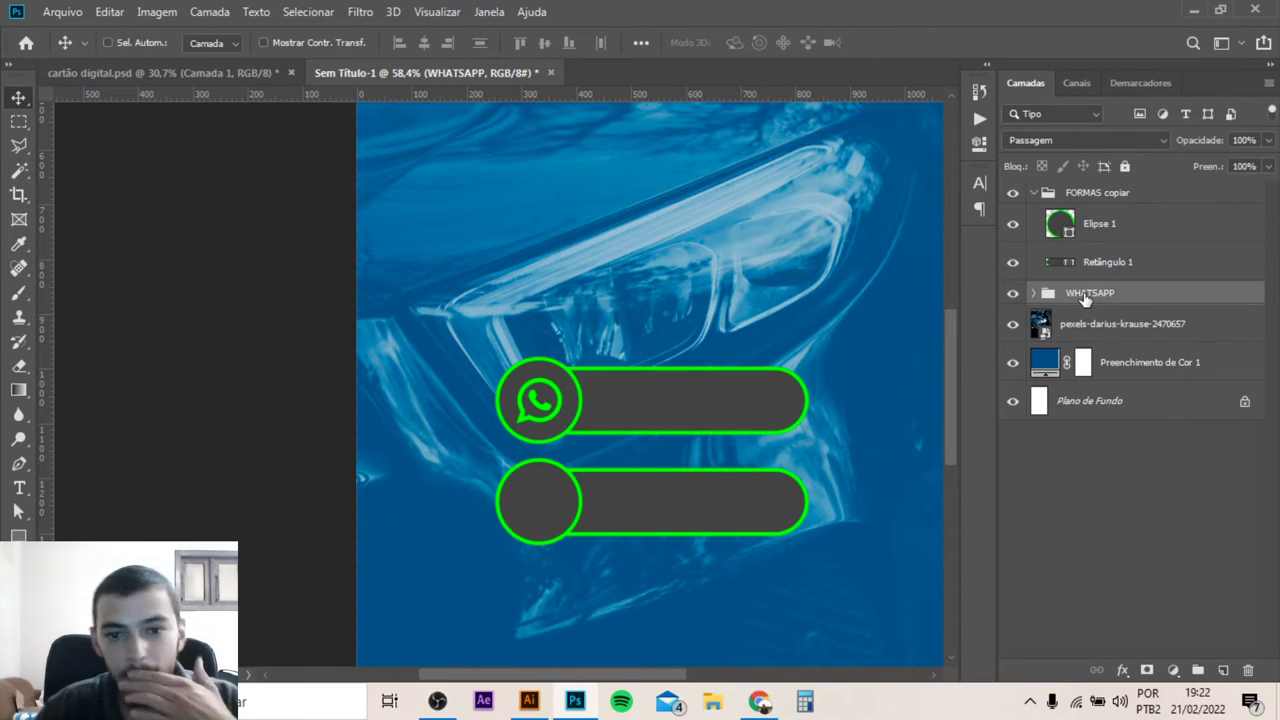
pyautogui.press('t')
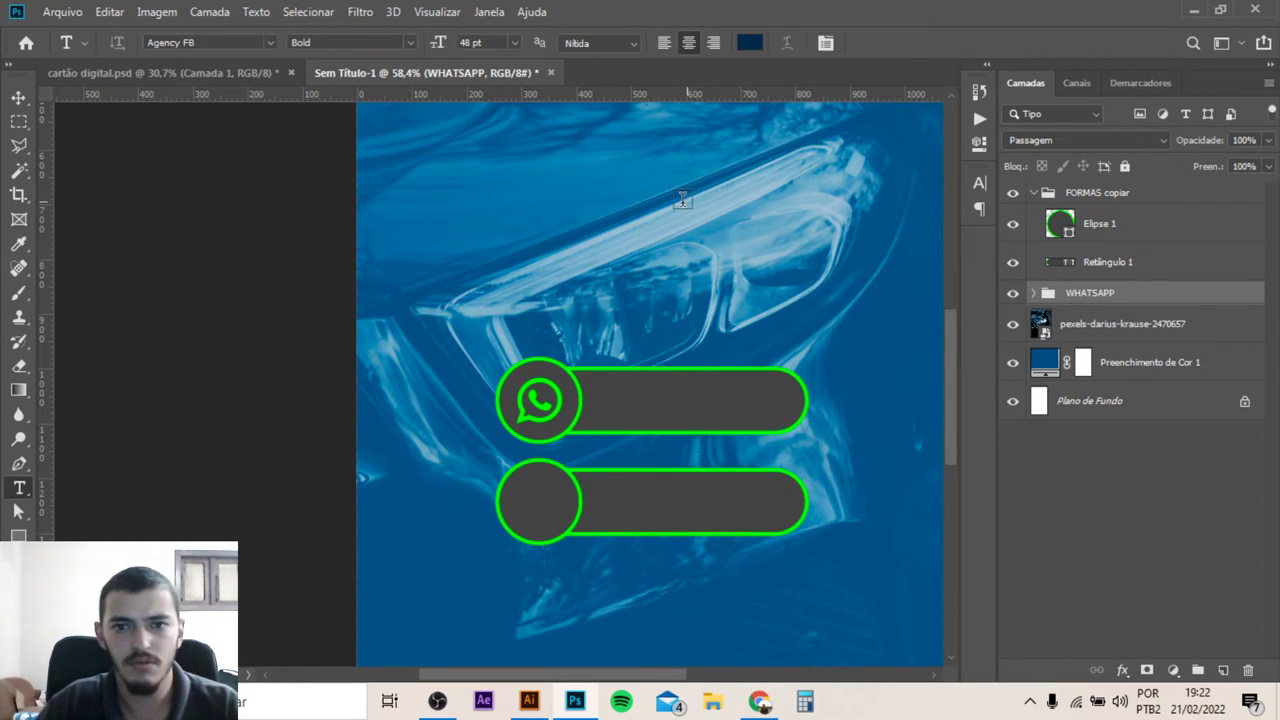
pyautogui.scroll(-3, 666, 206)
pyautogui.scroll(-1, 614, 377)
pyautogui.scroll(3, 614, 383)
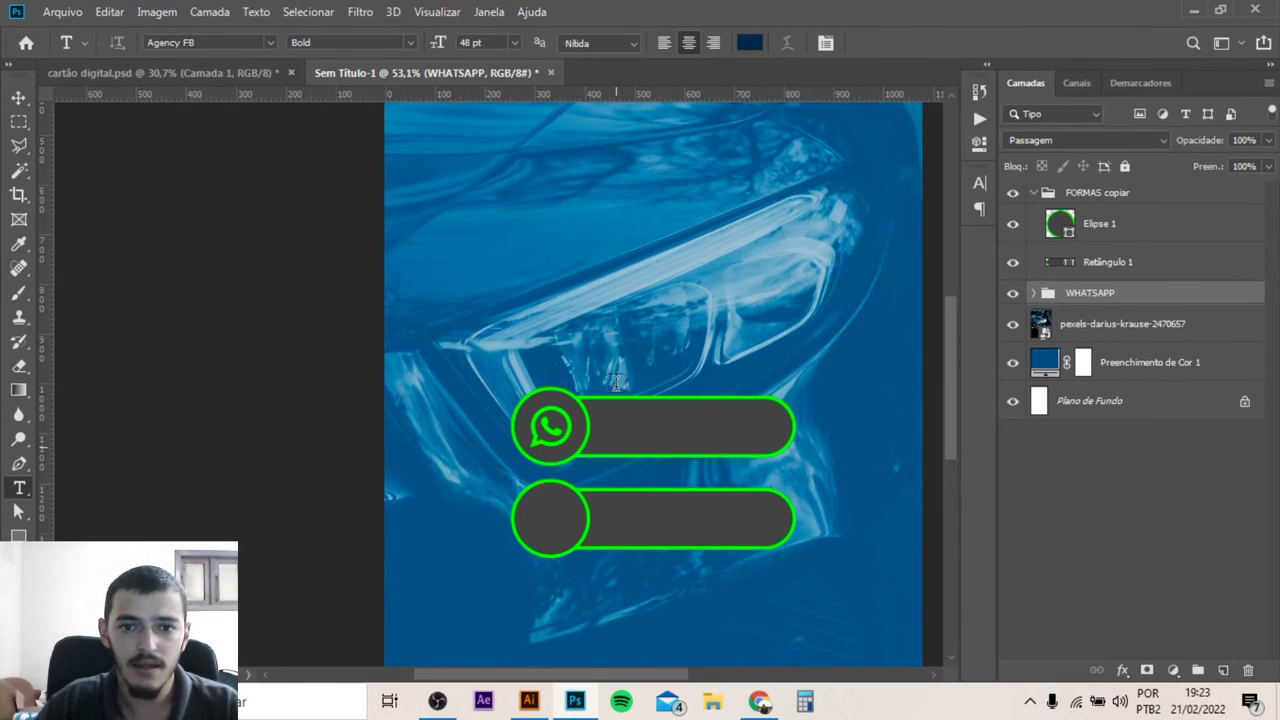
# - Type the AGENDAR text above the buttons
pyautogui.click(596, 281)
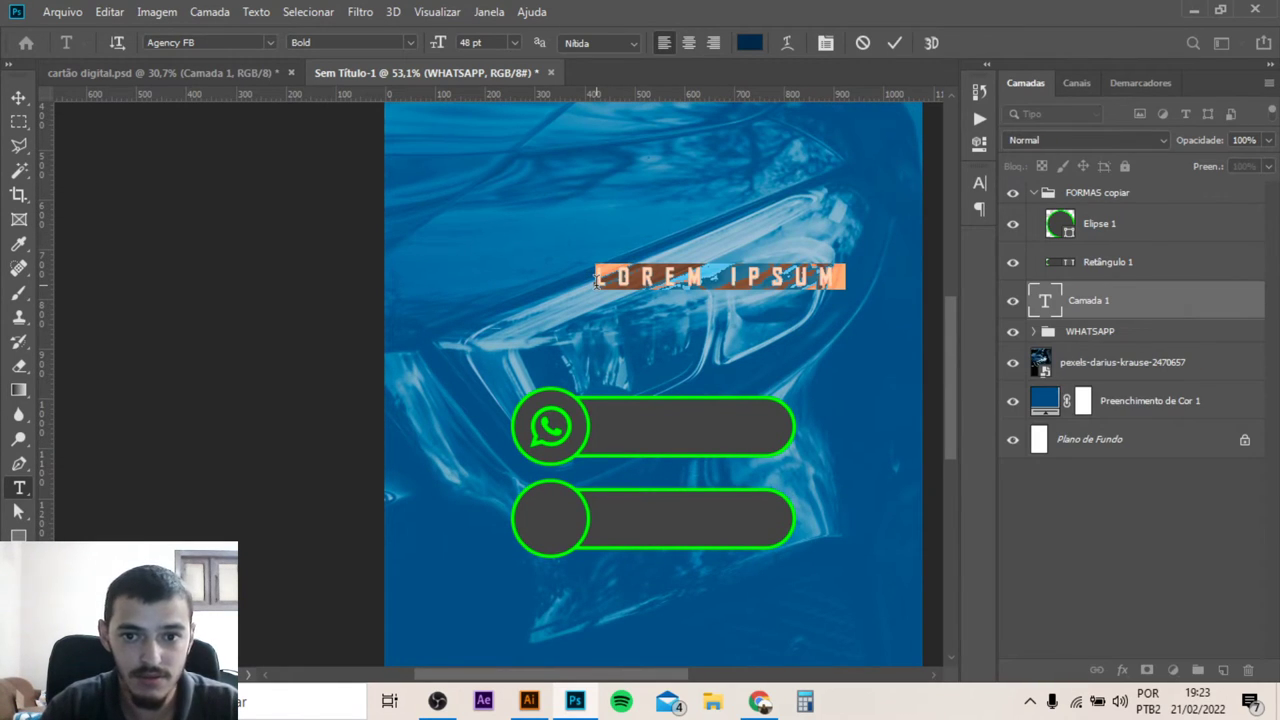
pyautogui.write('AGENDAR')
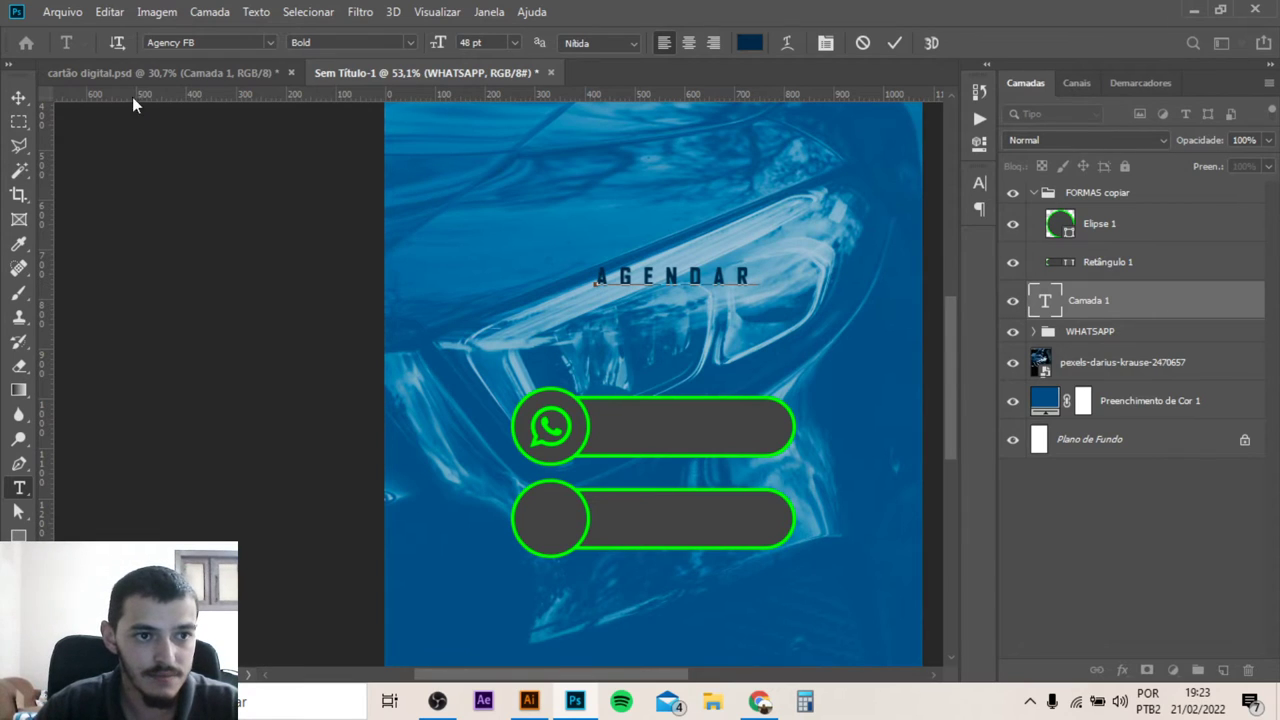
pyautogui.click(18, 100)
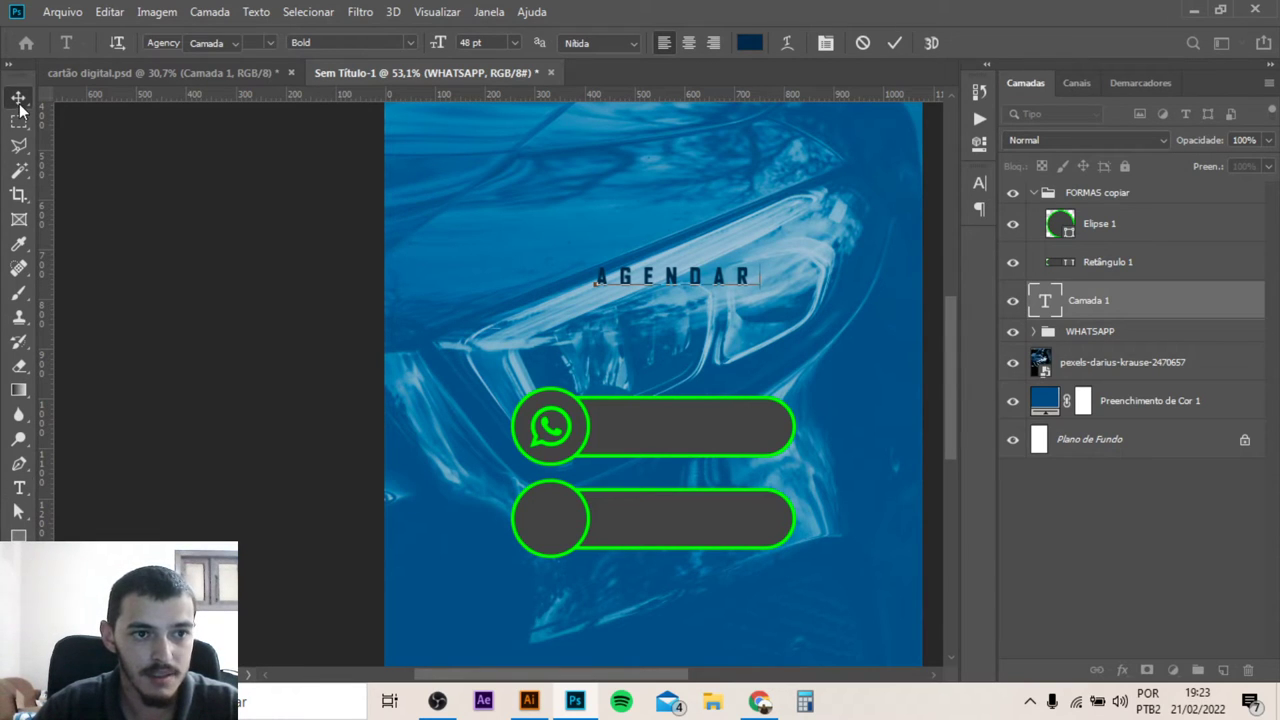
# - Color AGENDAR with the icon's bright green, tracking 0, in Proxima Nova Extrabold
pyautogui.click(980, 181)
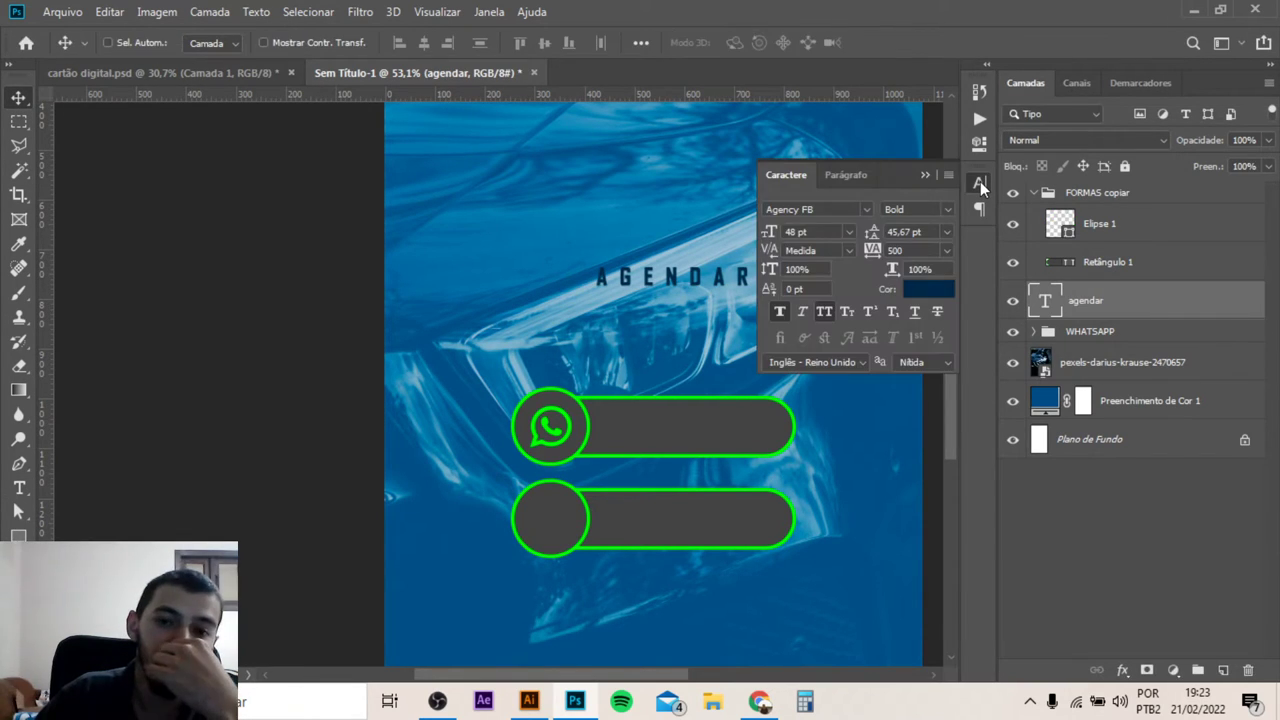
pyautogui.click(945, 295)
pyautogui.click(560, 425)
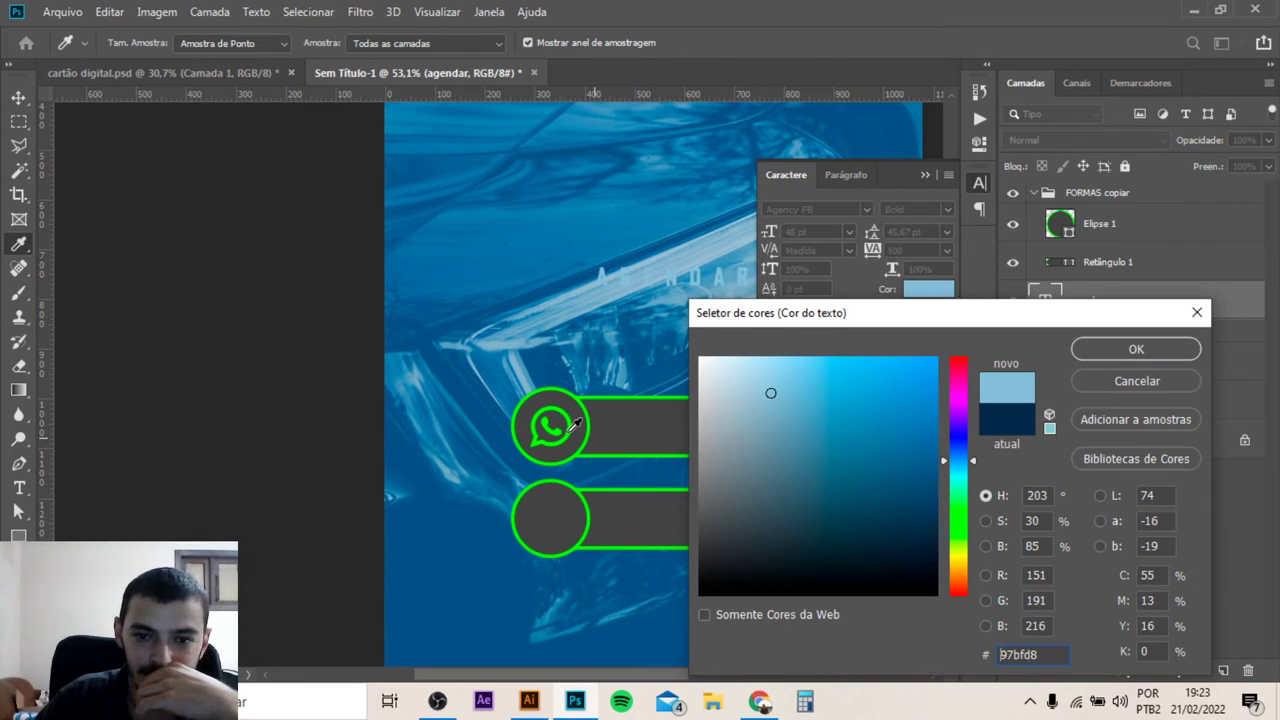
pyautogui.click(566, 435)
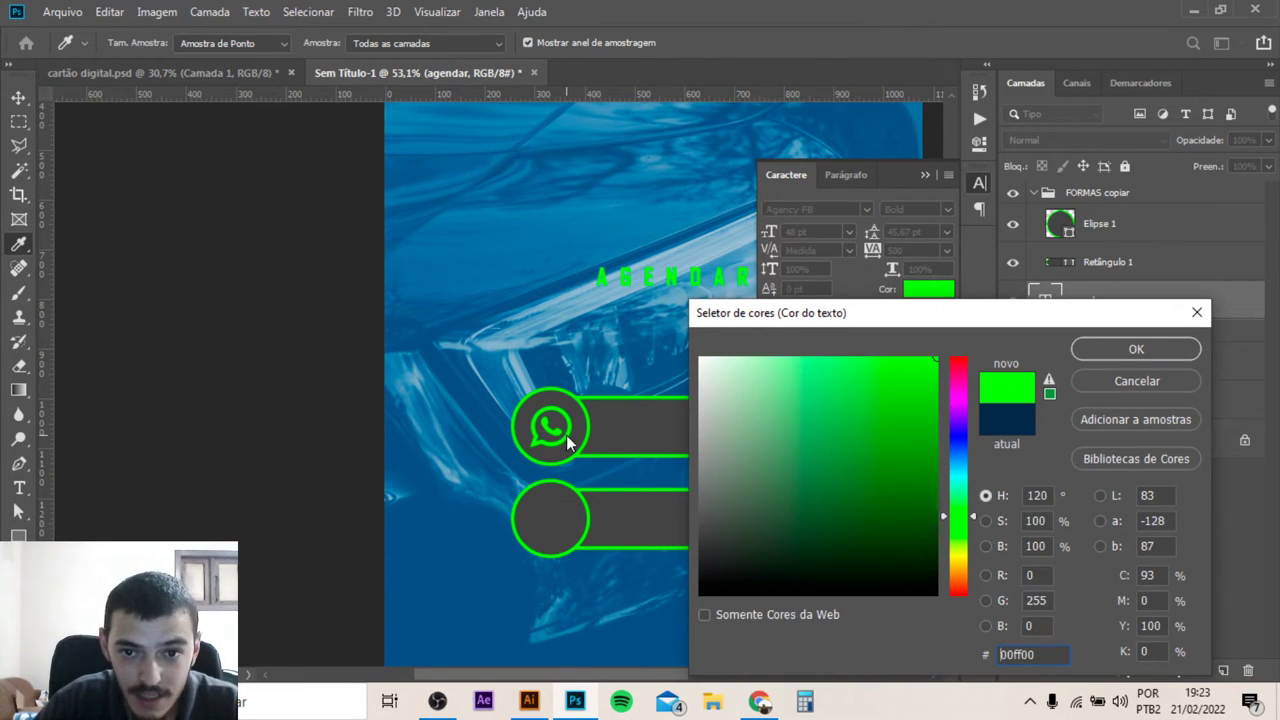
pyautogui.click(1134, 350)
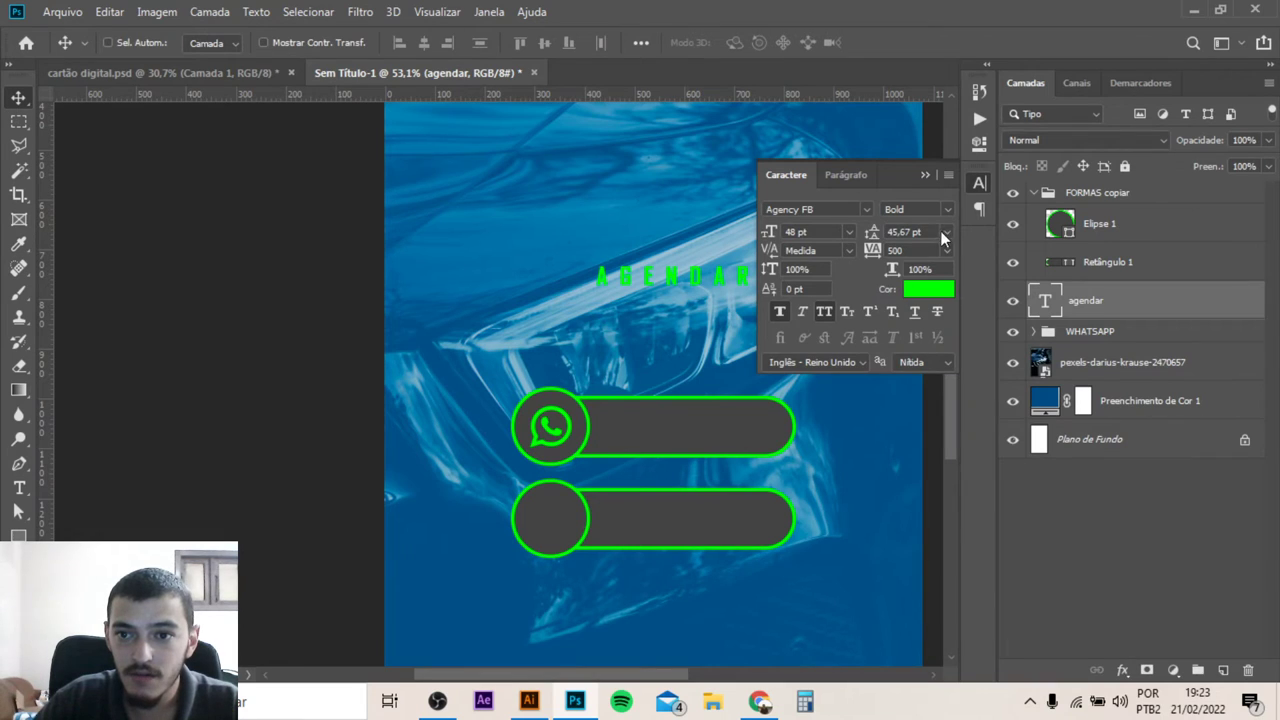
pyautogui.click(946, 250)
pyautogui.click(905, 340)
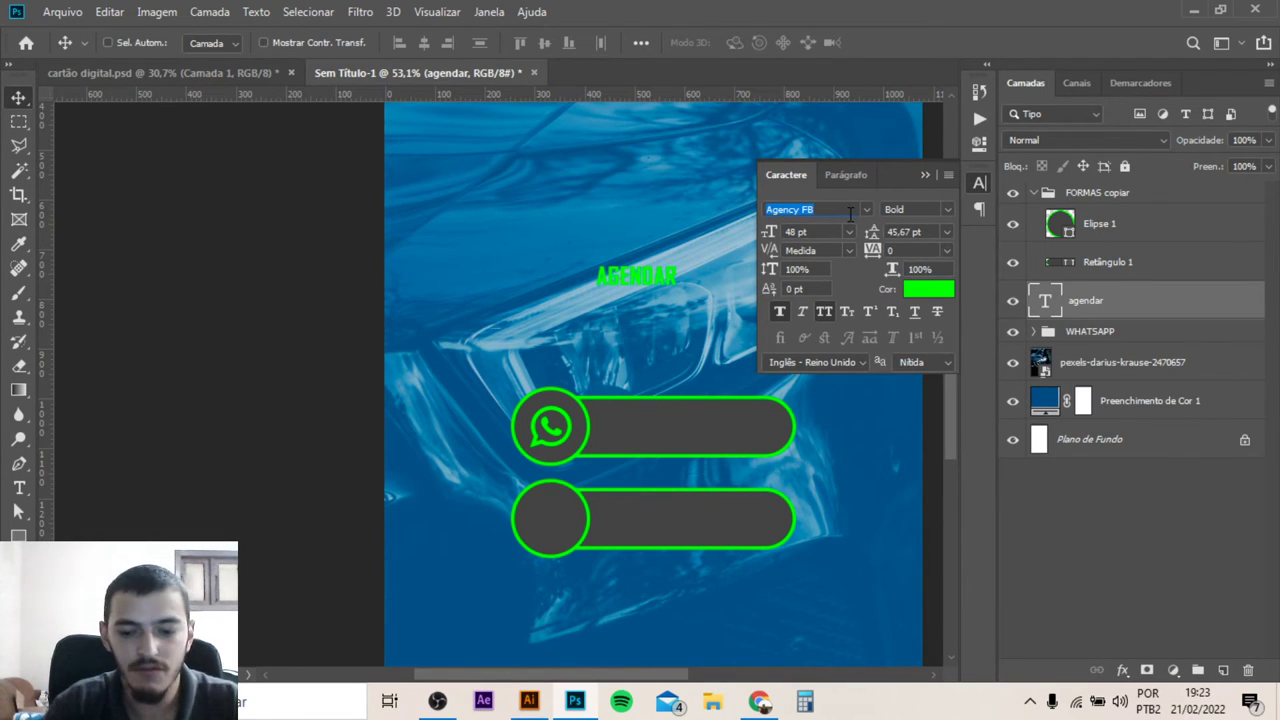
pyautogui.write('P')
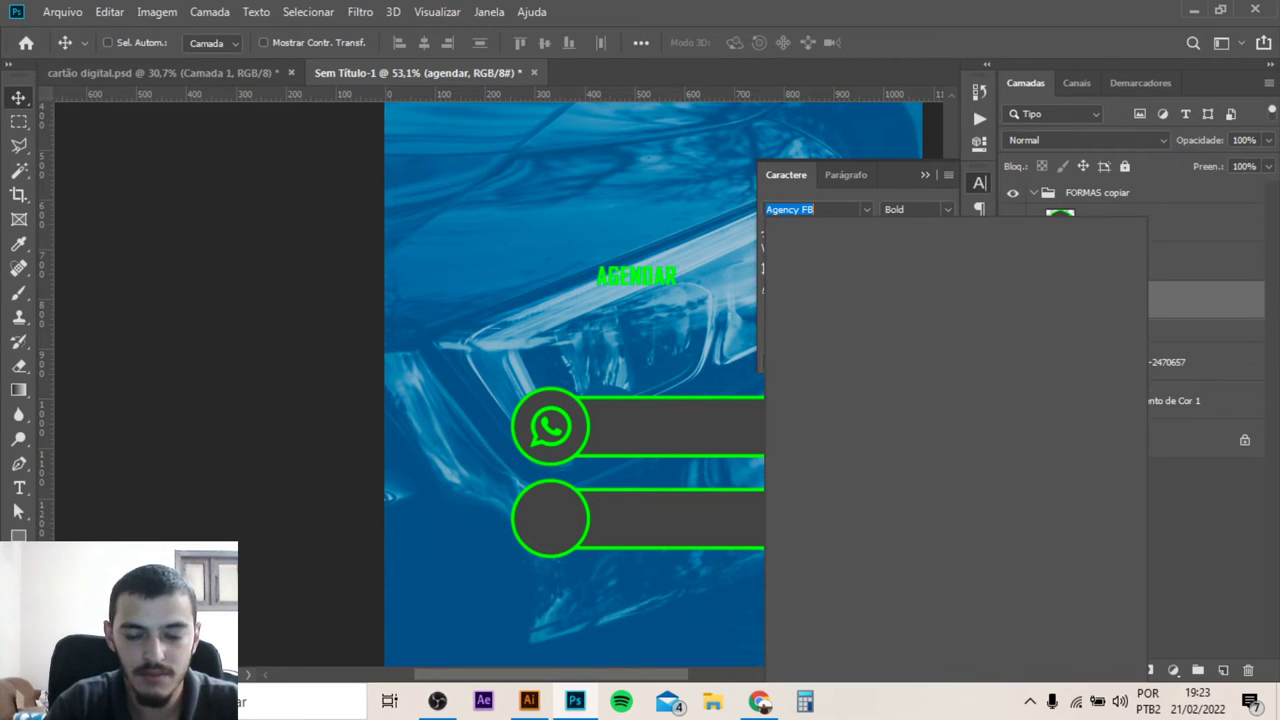
pyautogui.write('roxima Nova')
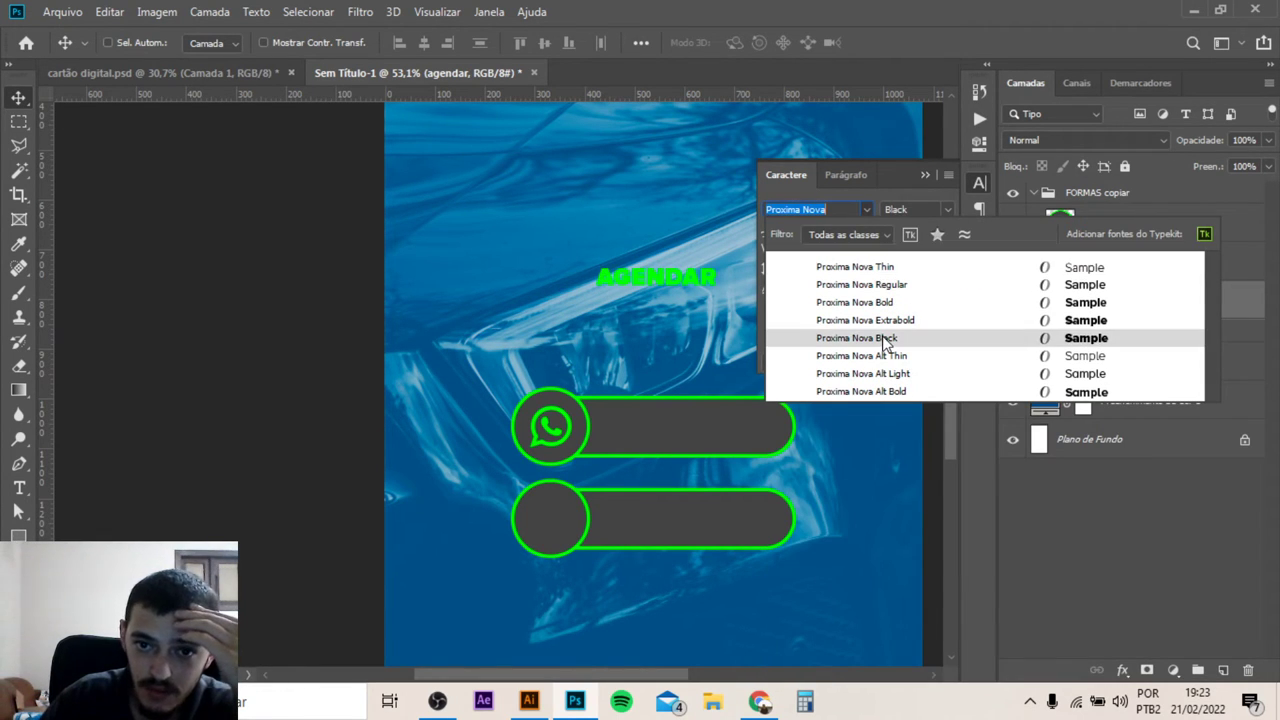
pyautogui.click(894, 318)
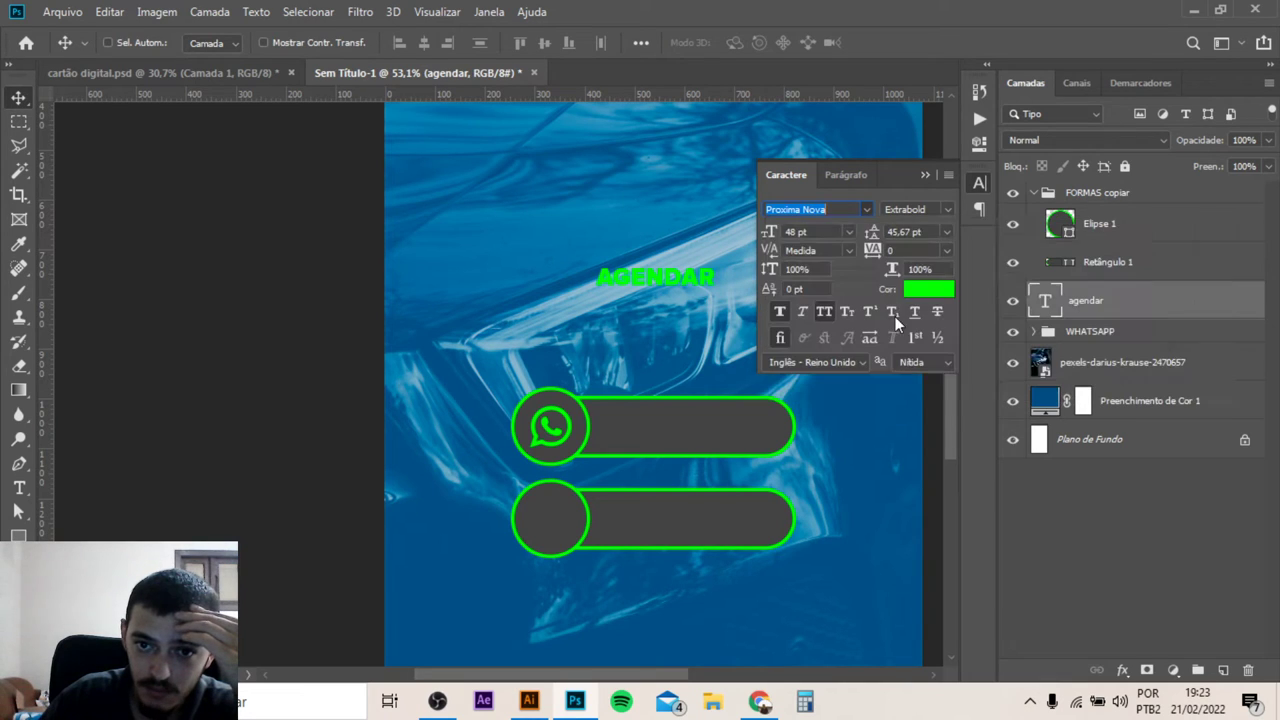
pyautogui.click(924, 184)
# - Move AGENDAR onto the upper button and enlarge it to about 61.19 pt
pyautogui.moveTo(752, 277); pyautogui.dragTo(757, 428)
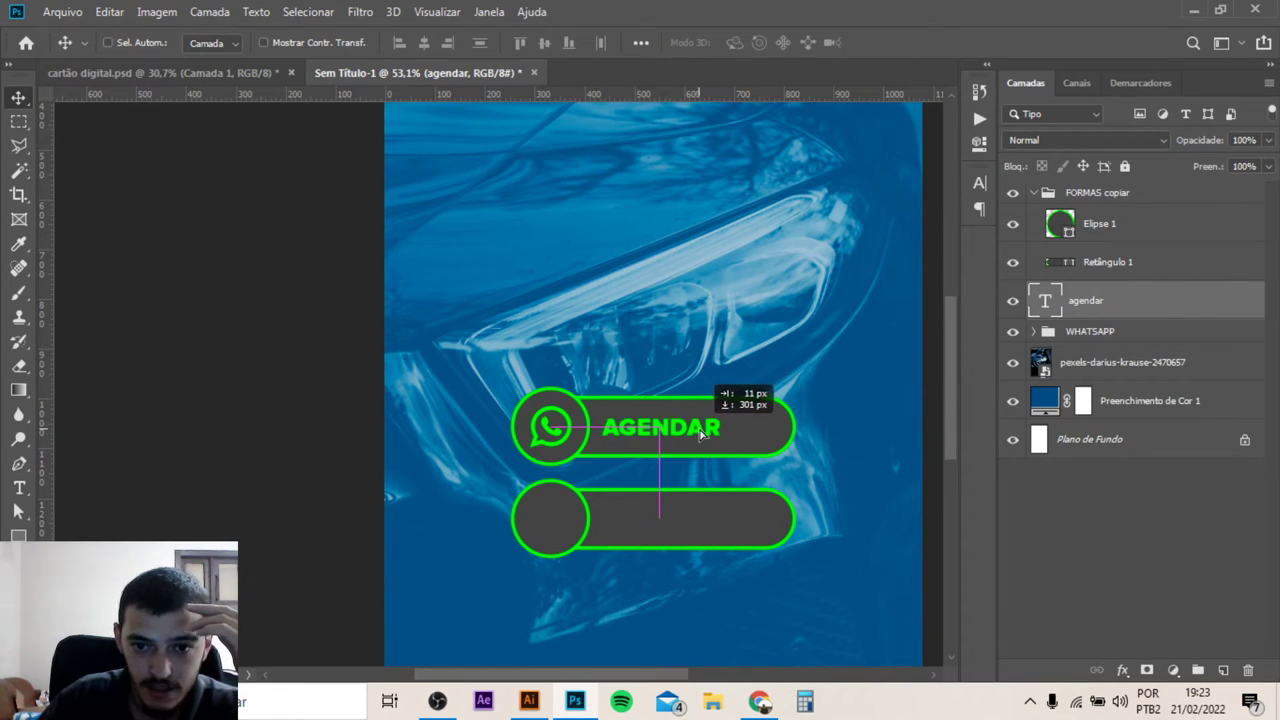
pyautogui.hotkey('ctrl', 't')
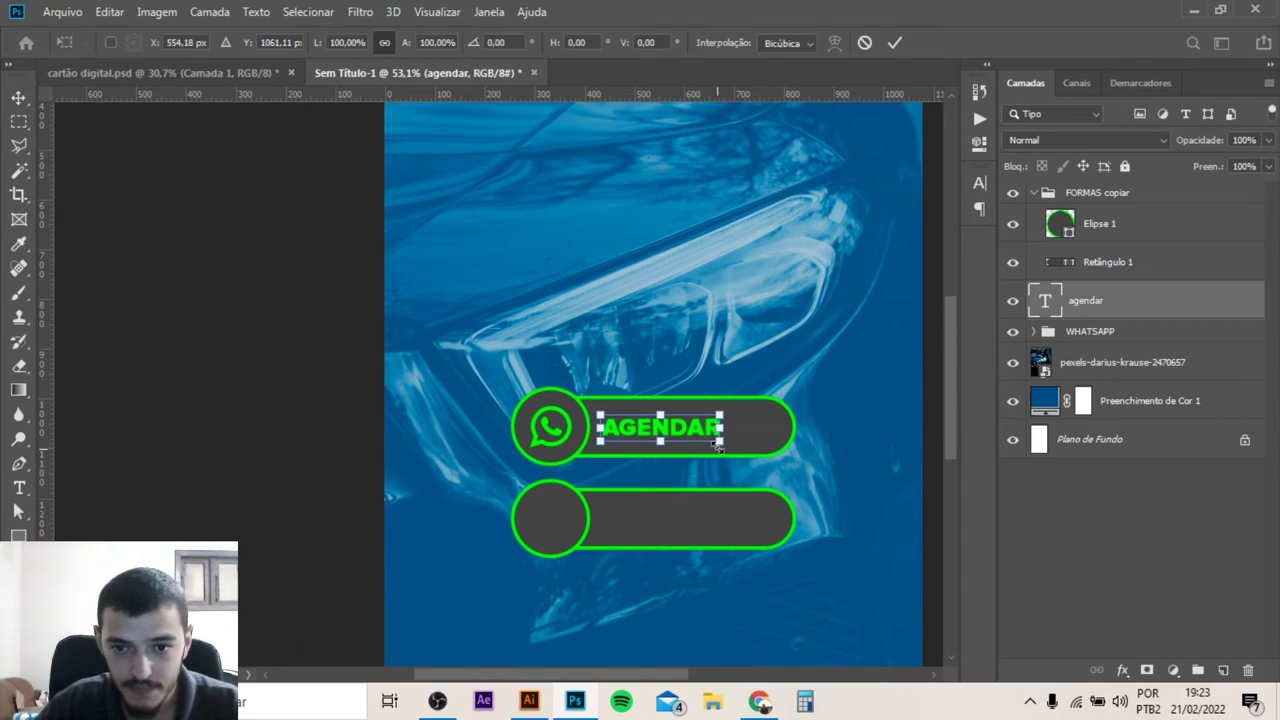
pyautogui.moveTo(722, 443); pyautogui.dragTo(757, 452)
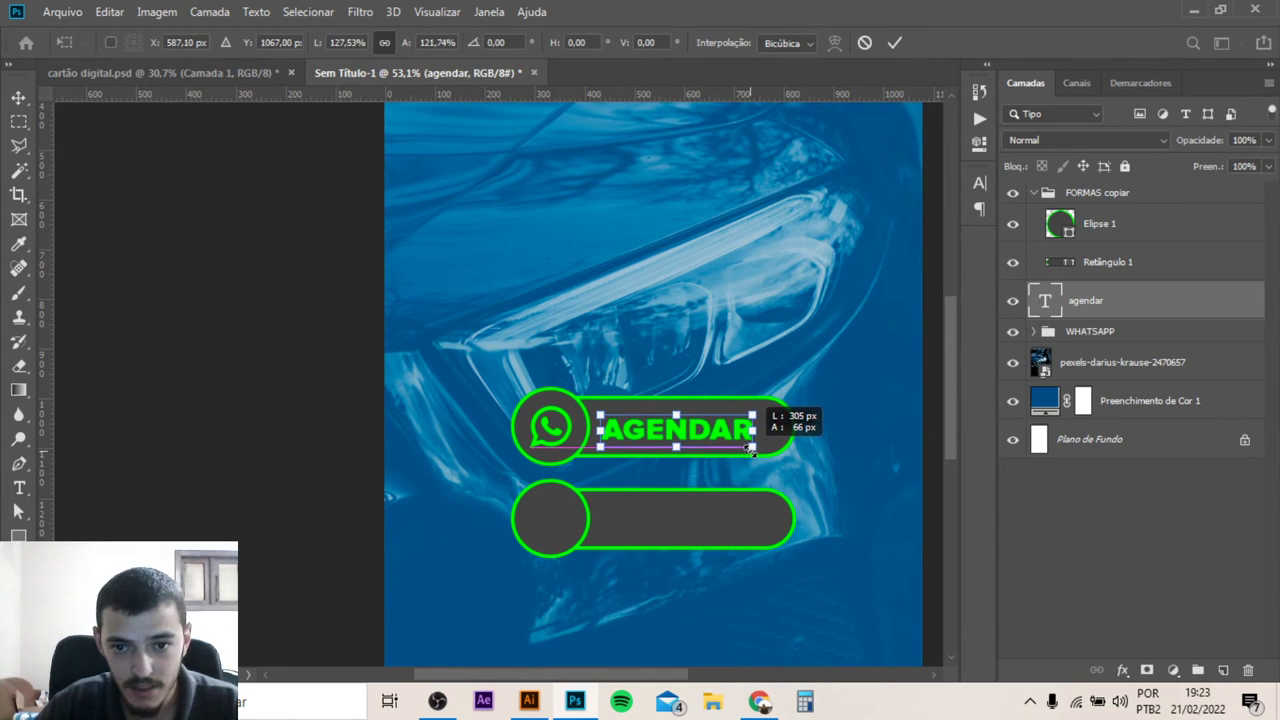
pyautogui.press('Return')
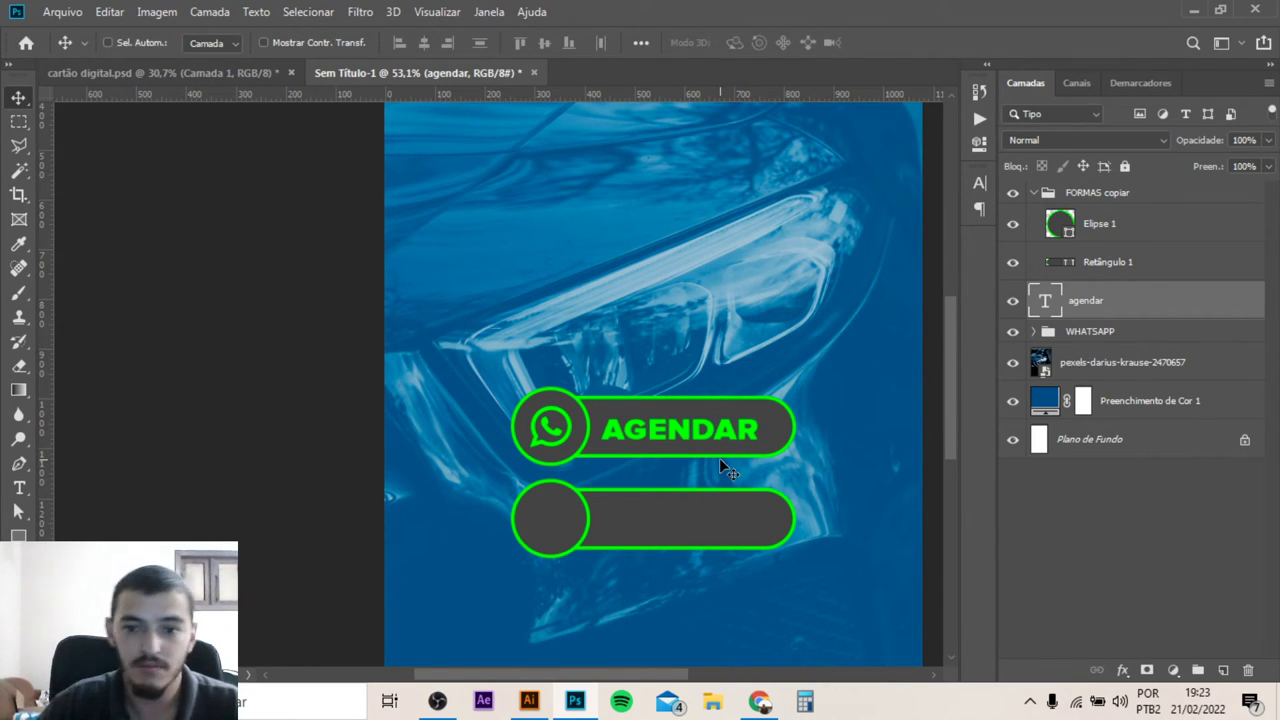
pyautogui.hotkey('ctrl', 'z')
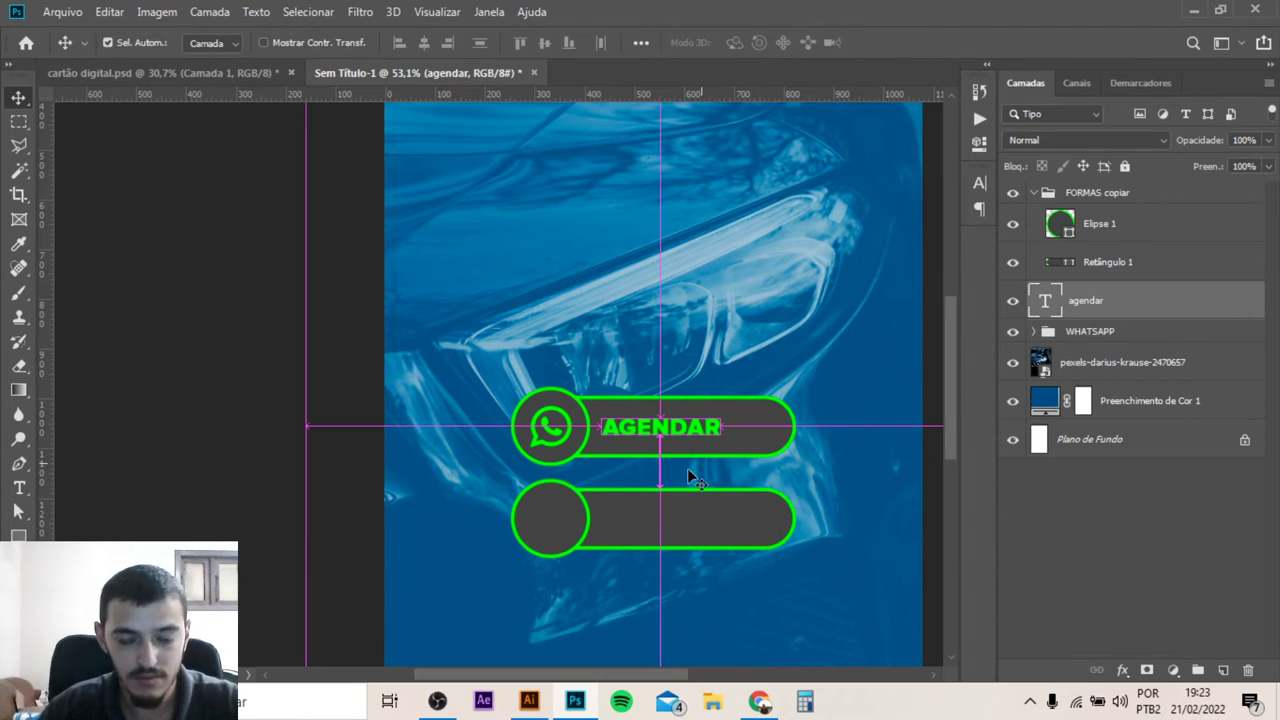
pyautogui.hotkey('ctrl', 't')
pyautogui.moveTo(722, 443)
pyautogui.mouseDown()
pyautogui.moveTo(753, 405)
pyautogui.moveTo(712, 444)
pyautogui.mouseUp()
pyautogui.press('Return')
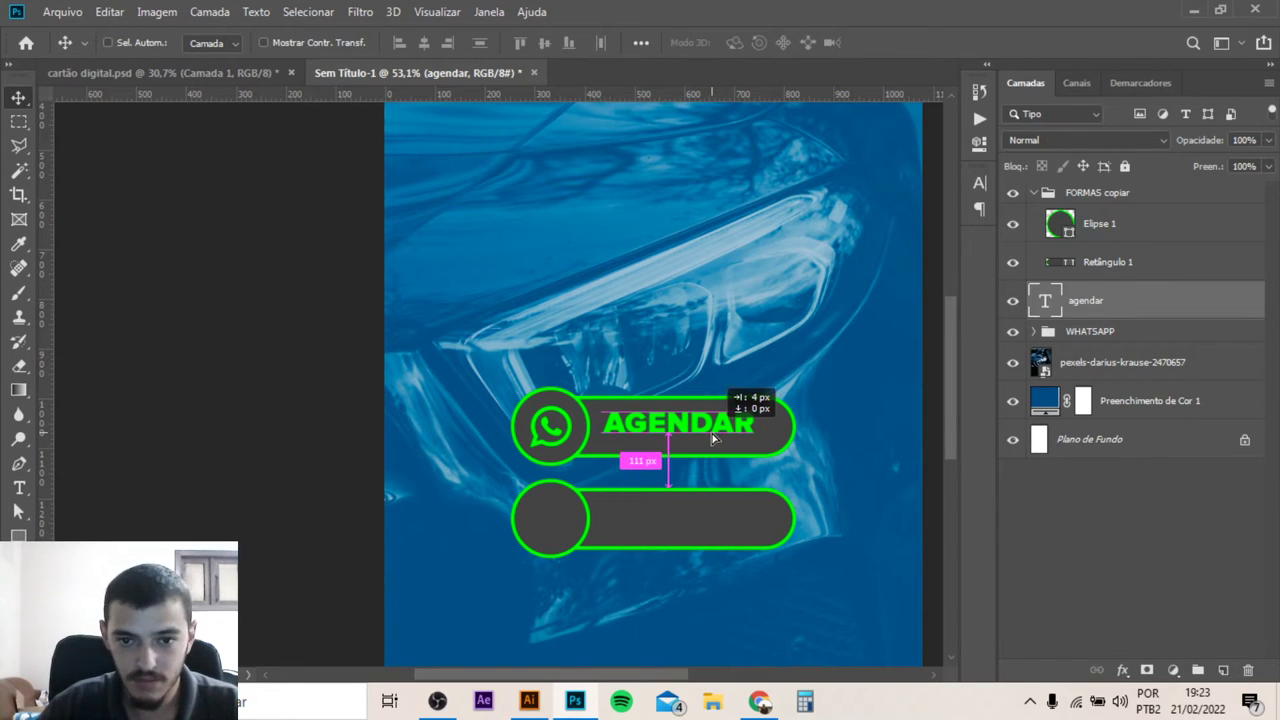
# - Check the reference design and recolour AGENDAR white (#ffffff)
pyautogui.click(147, 77)
pyautogui.click(381, 74)
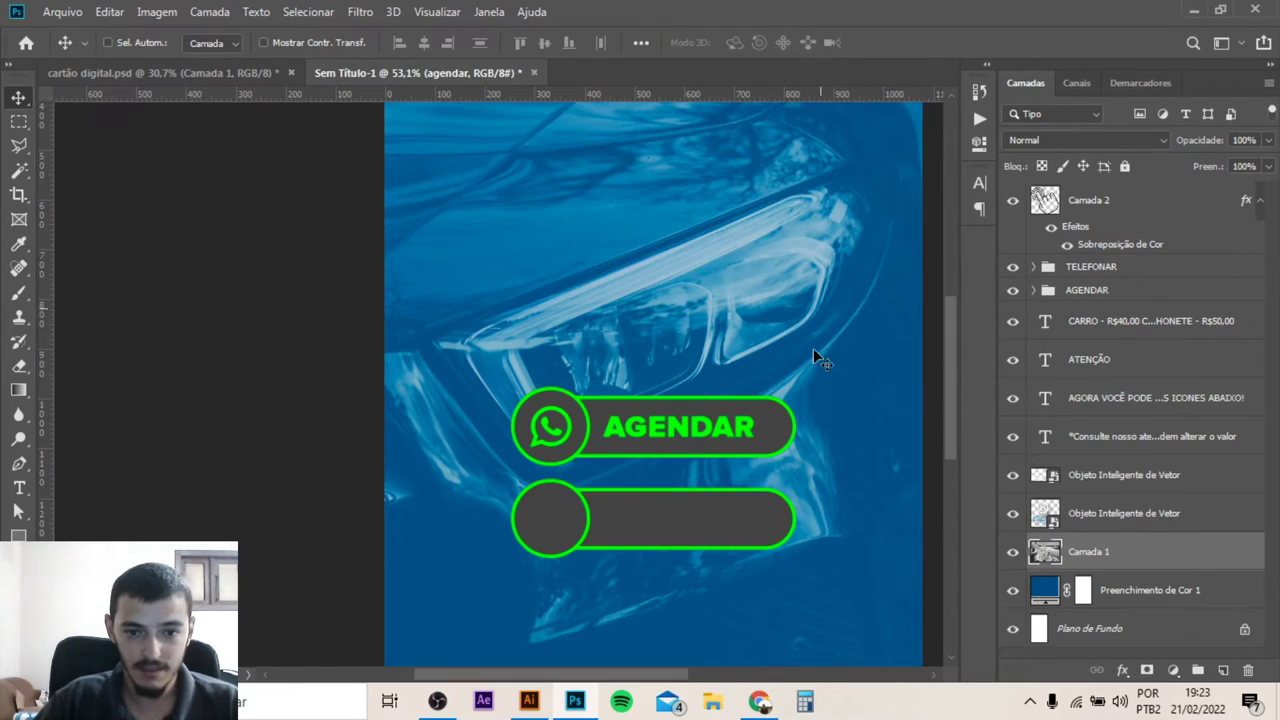
pyautogui.click(979, 183)
pyautogui.click(929, 289)
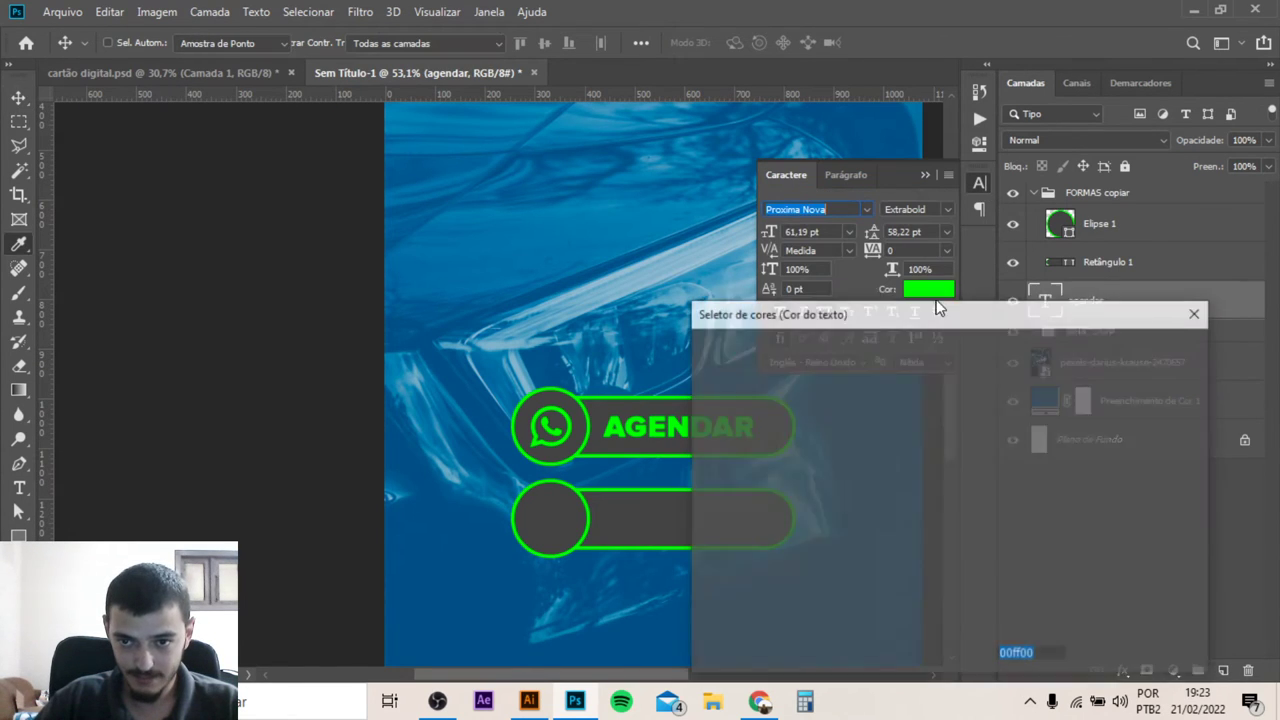
pyautogui.write('ffffff')
pyautogui.click(1084, 350)
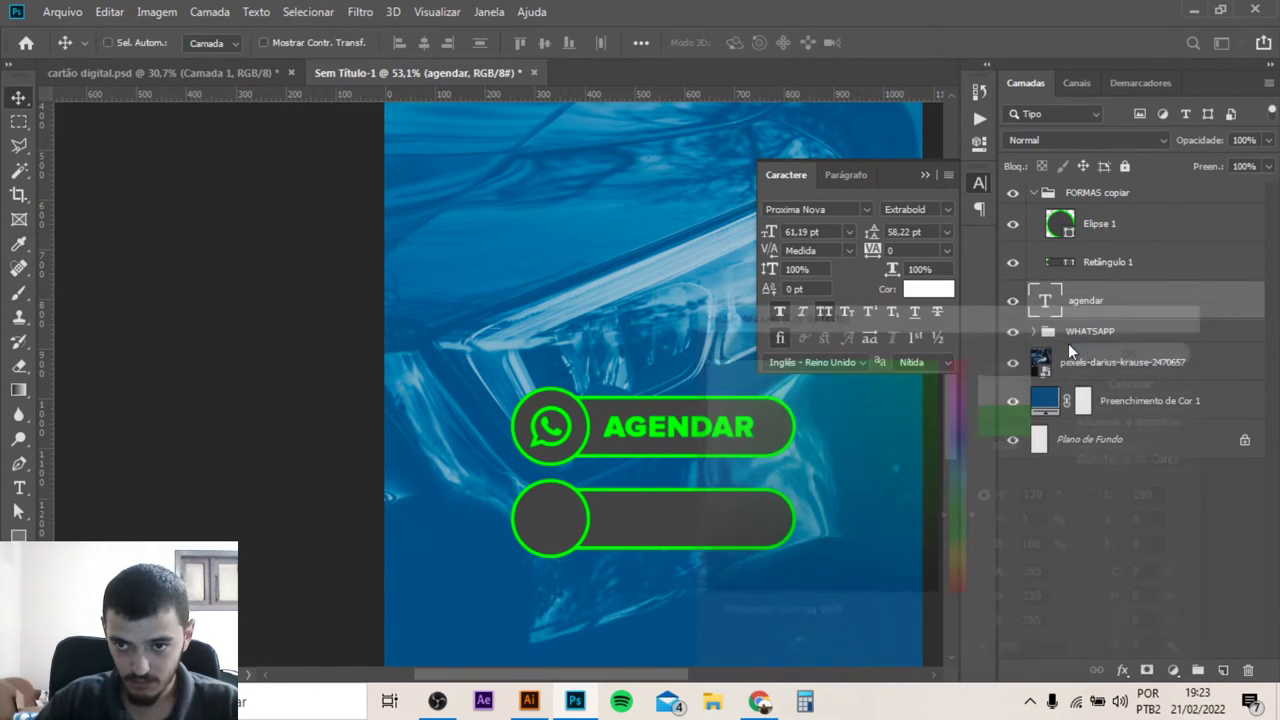
pyautogui.click(925, 175)
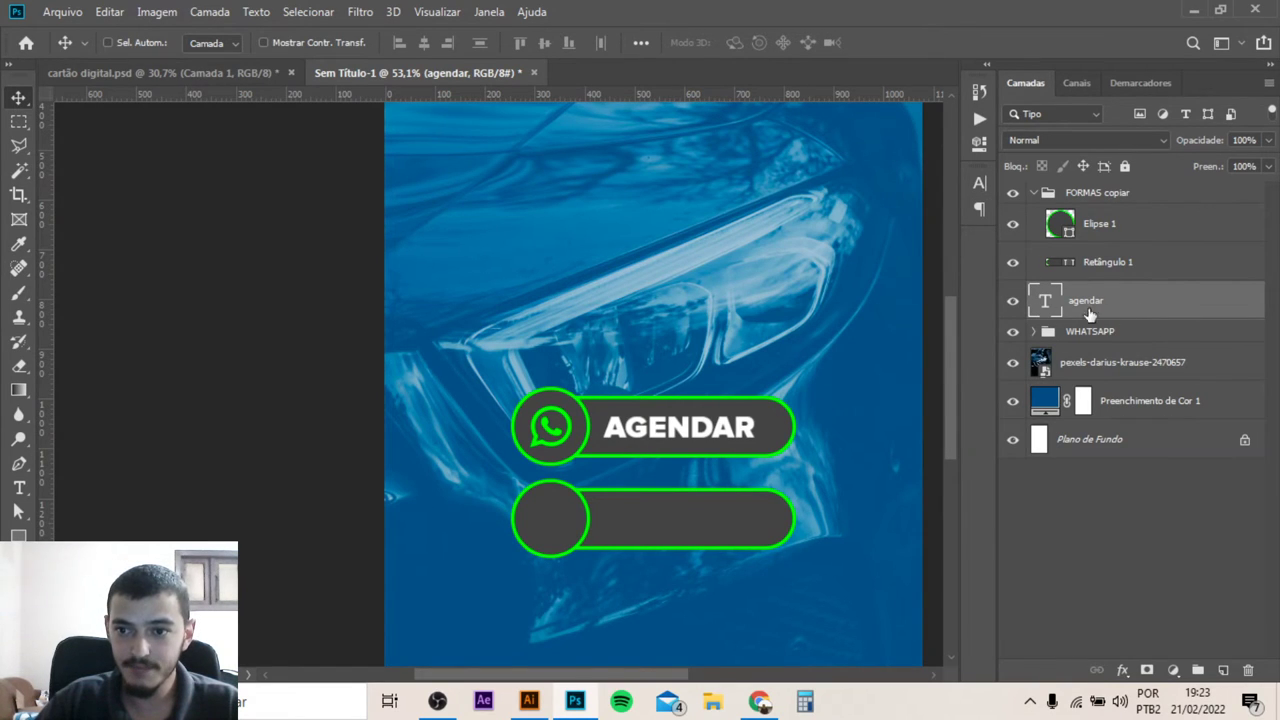
# - Put agendar in the WHATSAPP group and duplicate it onto the second button inside FORMAS copiar
pyautogui.moveTo(1088, 313); pyautogui.dragTo(1100, 331)
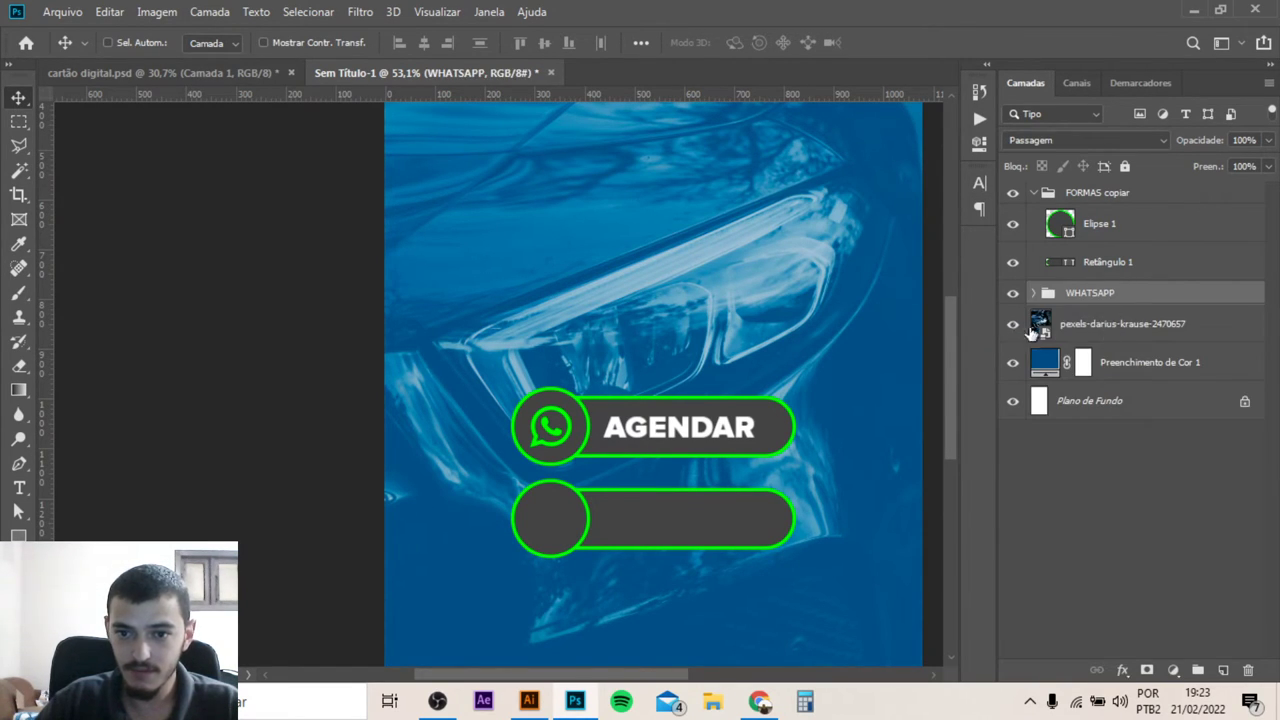
pyautogui.click(690, 432)
pyautogui.moveTo(672, 494); pyautogui.dragTo(786, 520)
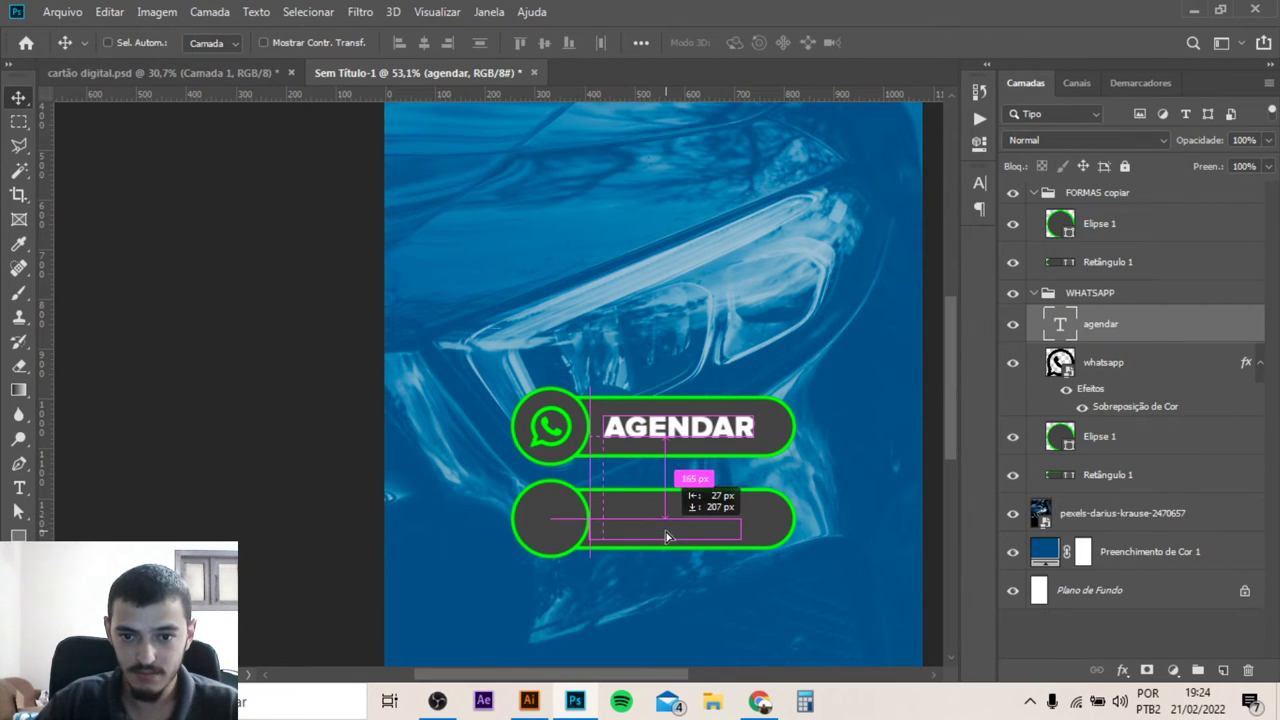
pyautogui.moveTo(1137, 330); pyautogui.dragTo(1141, 190)
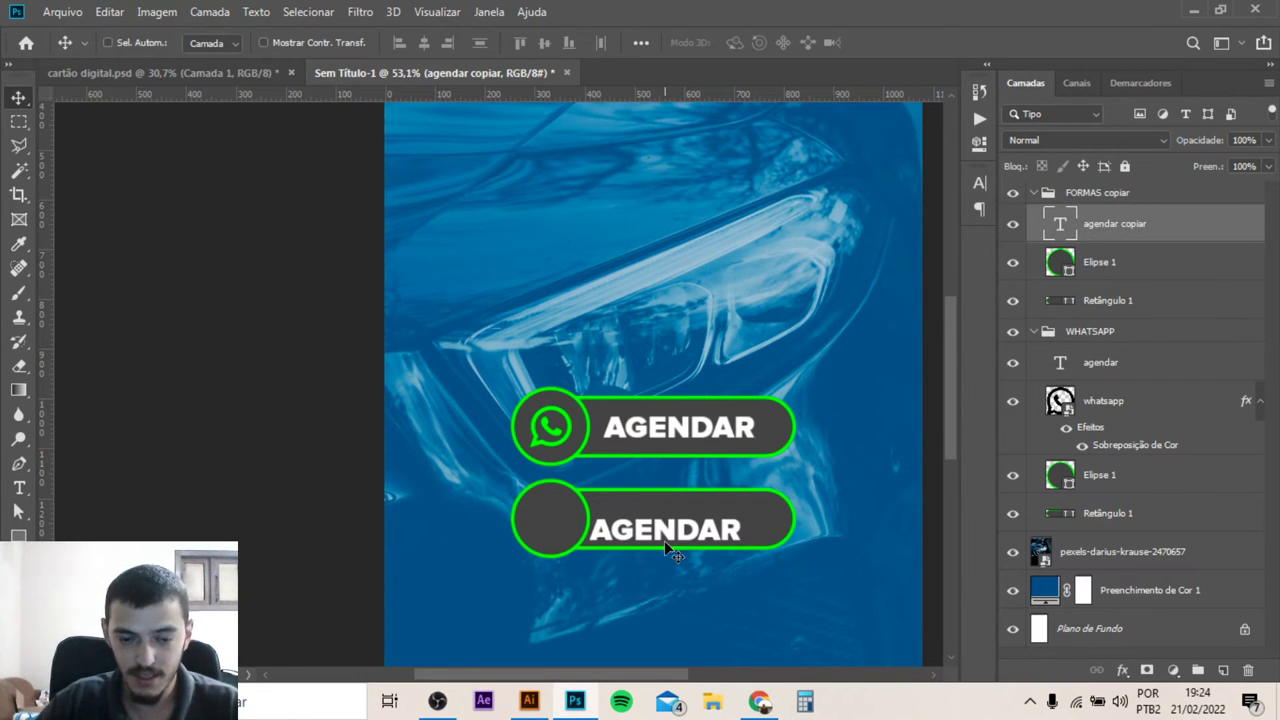
# - Retype the copy as TELEFONAR, shrink it slightly and centre it on the lower button
pyautogui.press('t')
pyautogui.doubleClick(664, 538)
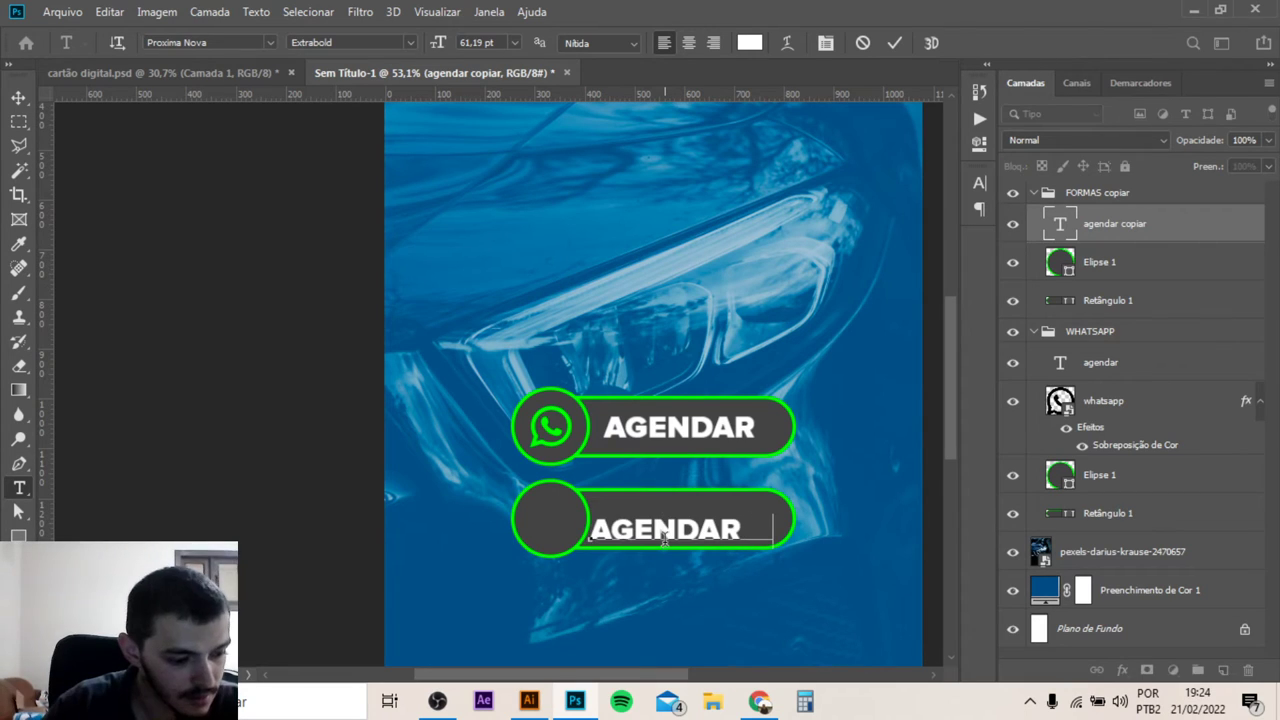
pyautogui.write('TELEFONAR')
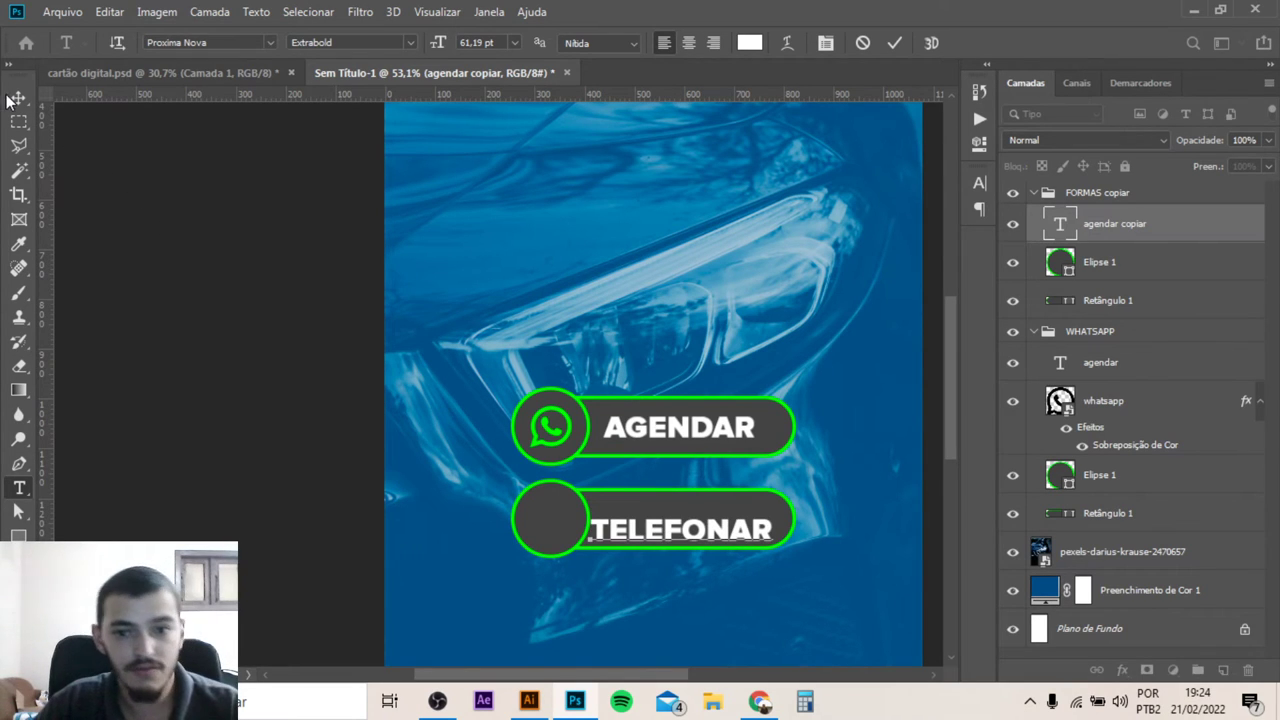
pyautogui.click(18, 97)
pyautogui.hotkey('ctrl', 't')
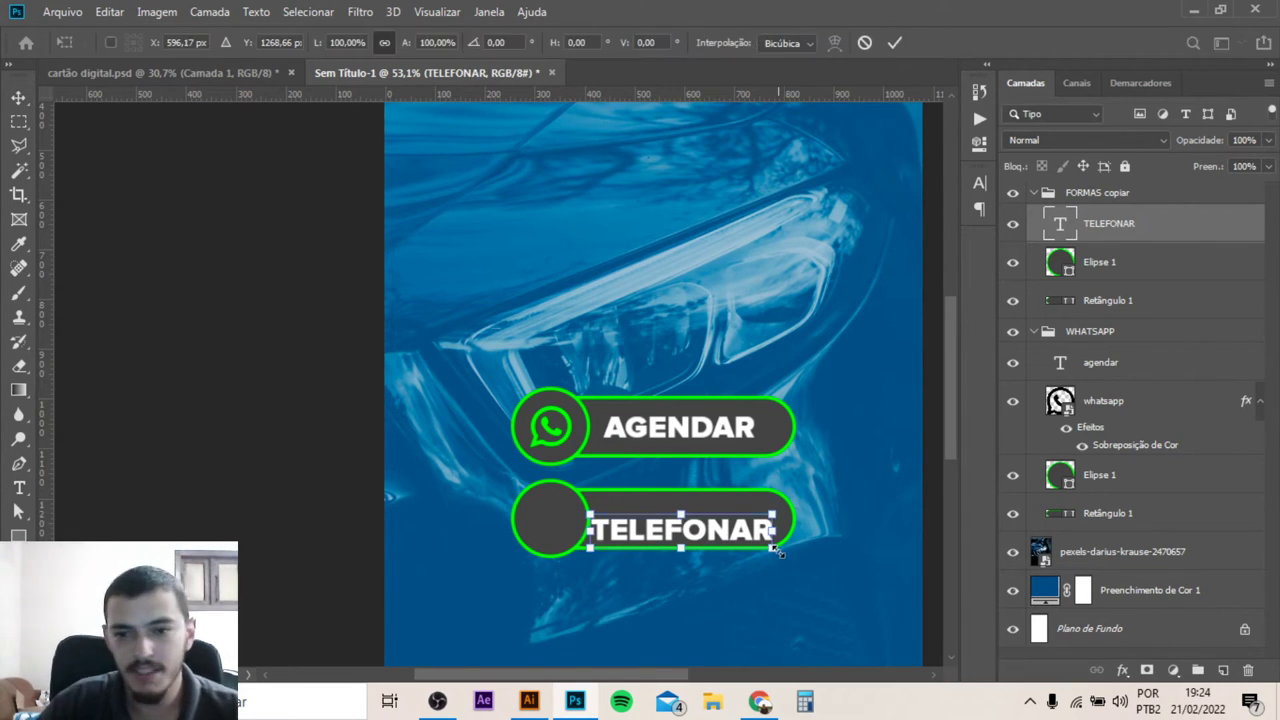
pyautogui.moveTo(772, 549); pyautogui.dragTo(758, 541)
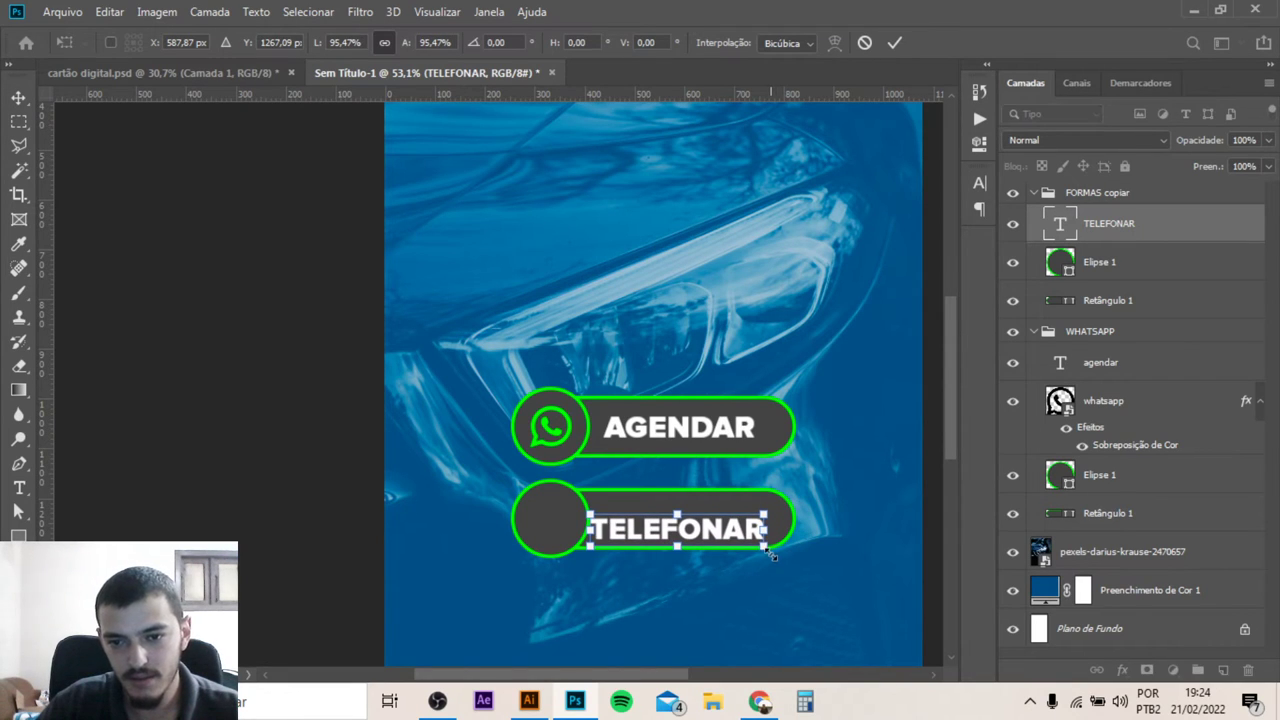
pyautogui.press('Return')
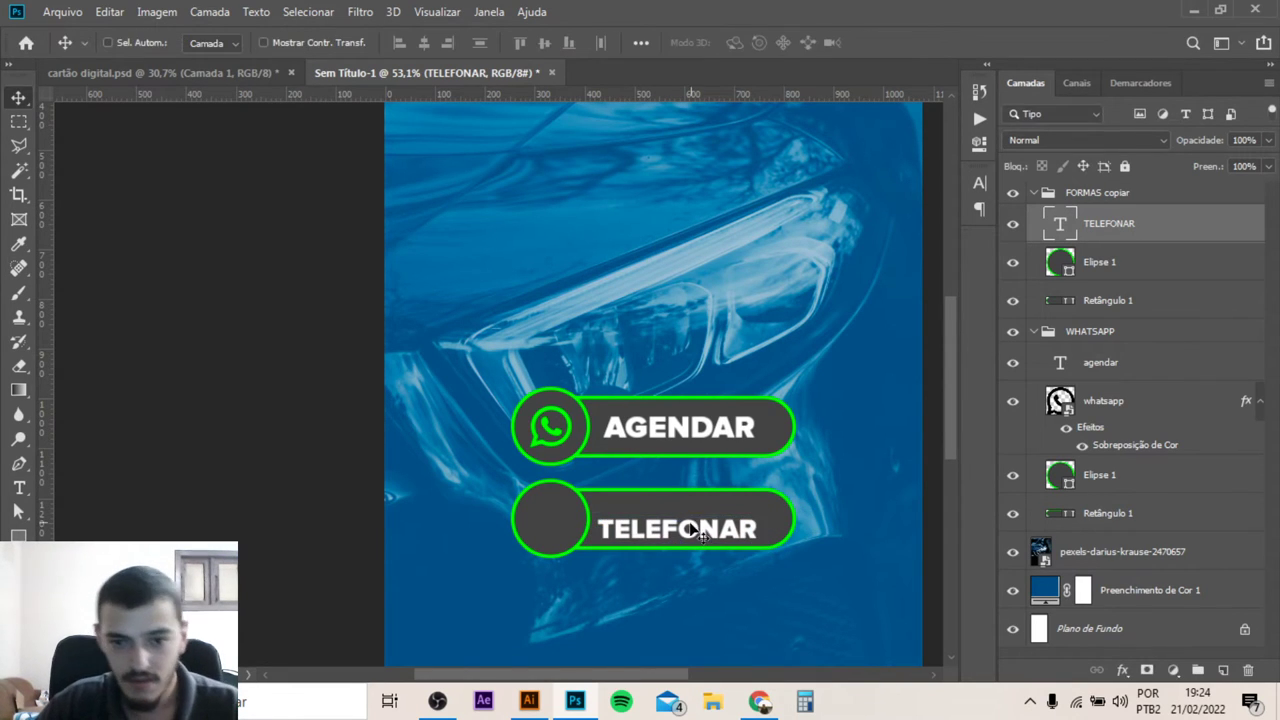
pyautogui.moveTo(690, 537); pyautogui.dragTo(688, 527)
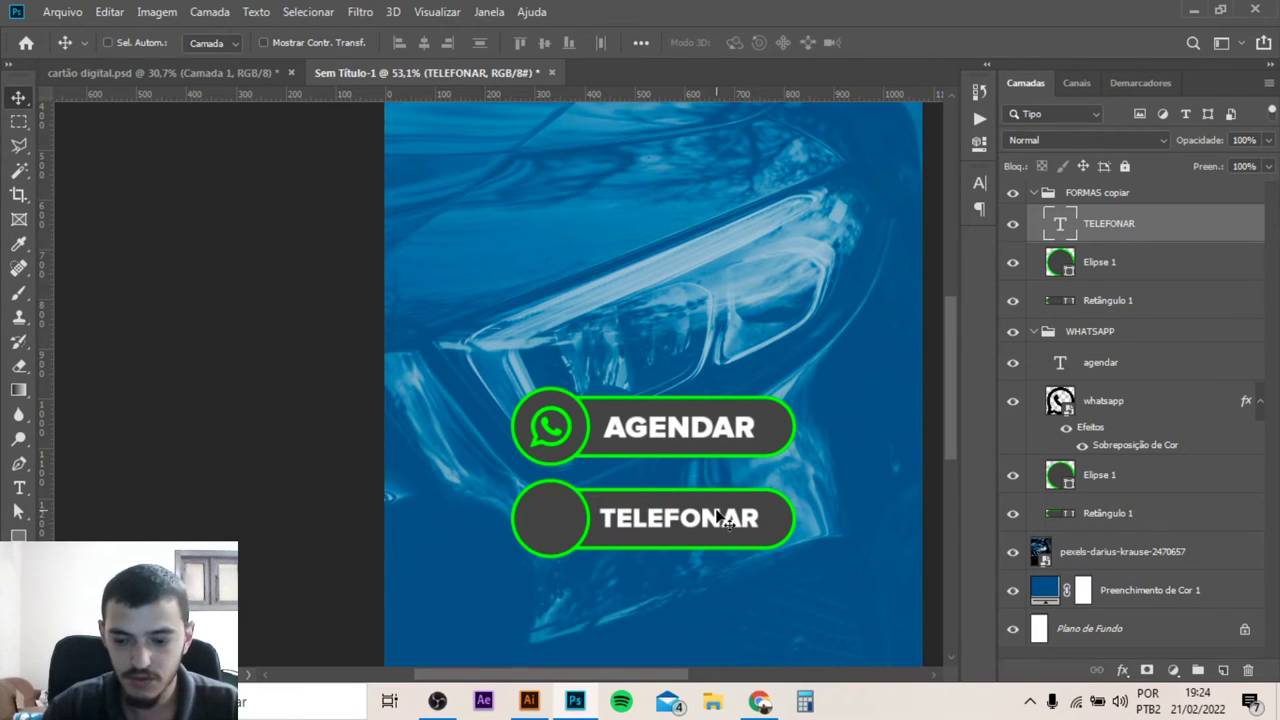
pyautogui.press('Down')
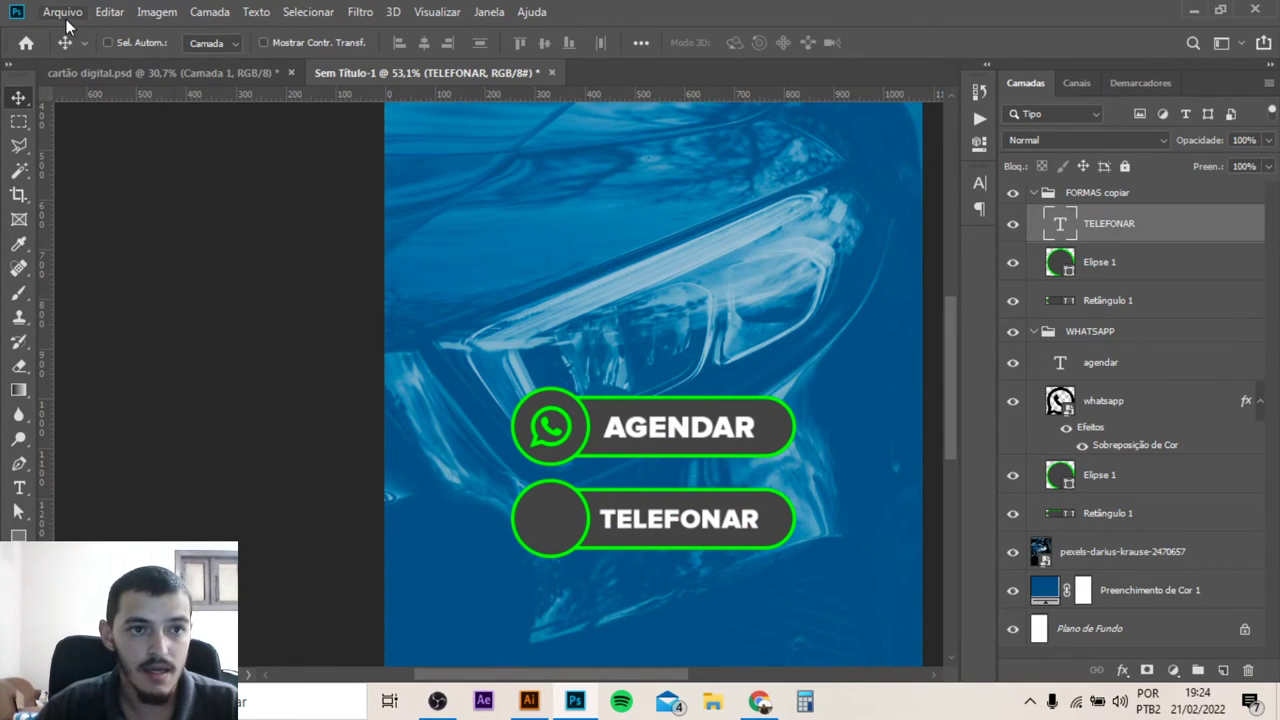
# - Place the atender-chamada phone icon embedded and give it a green colour overlay
pyautogui.click(62, 12)
pyautogui.click(130, 364)
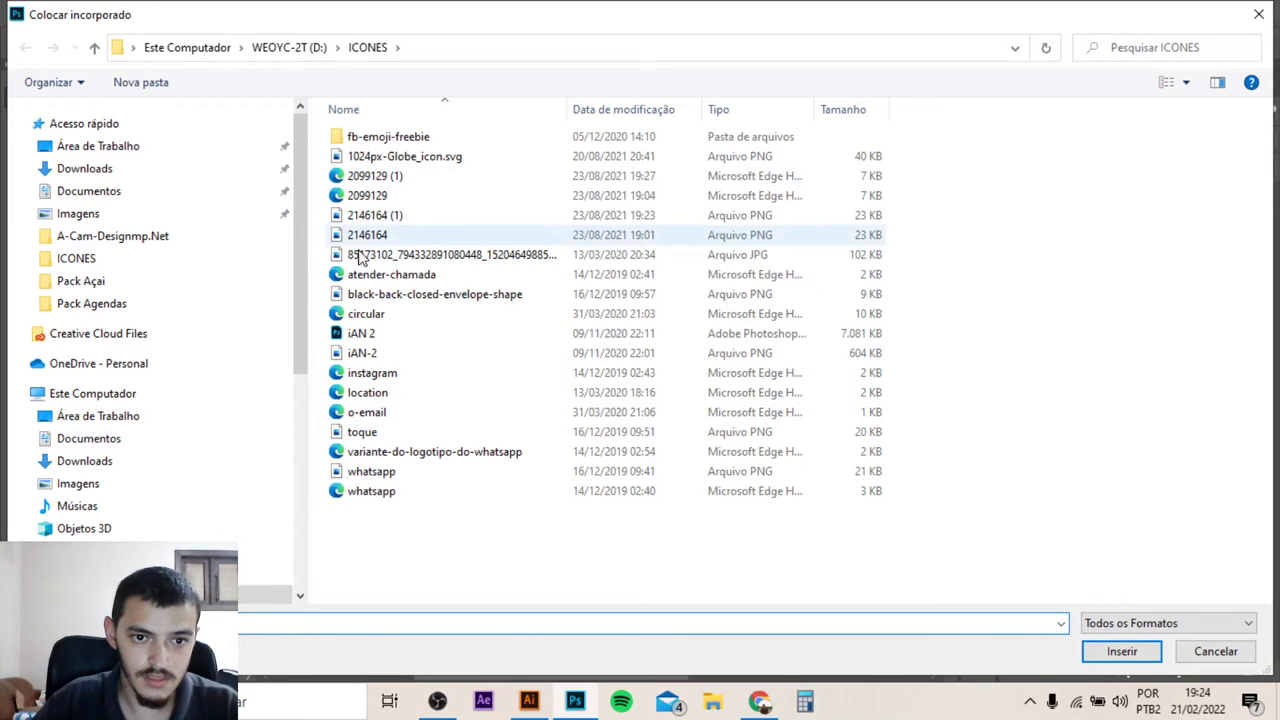
pyautogui.click(372, 276)
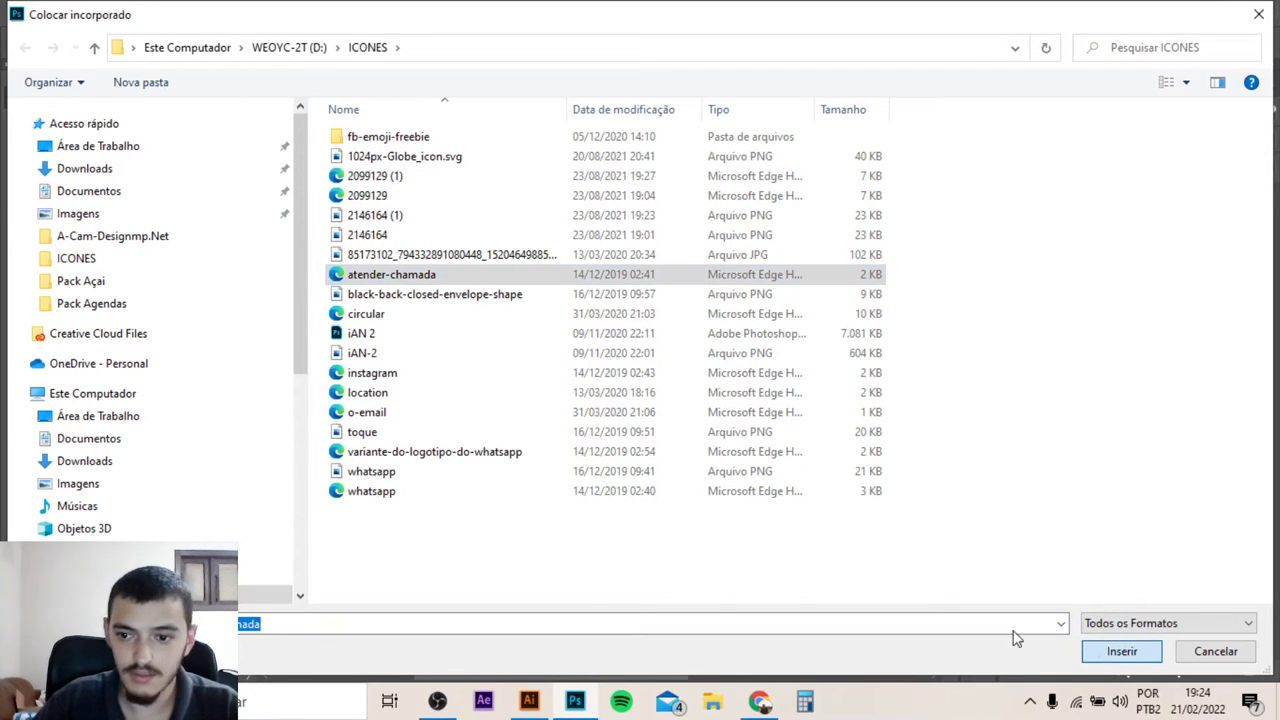
pyautogui.click(1121, 651)
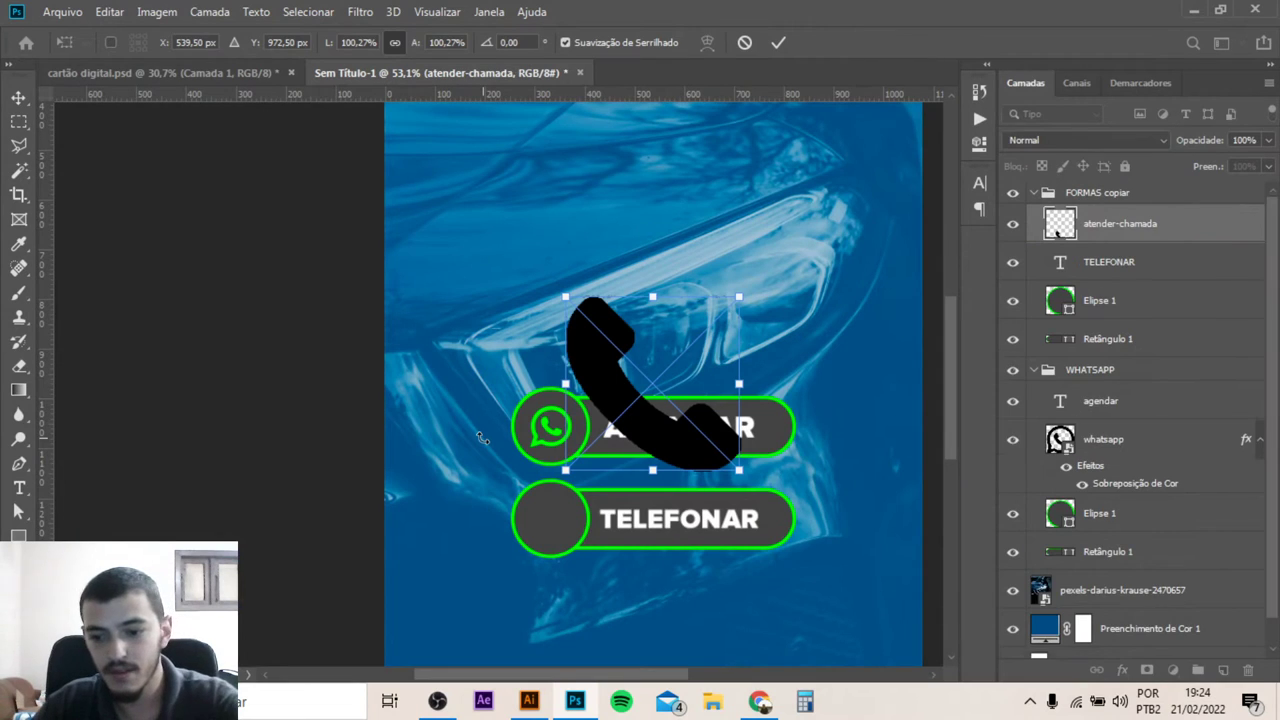
pyautogui.press('Return')
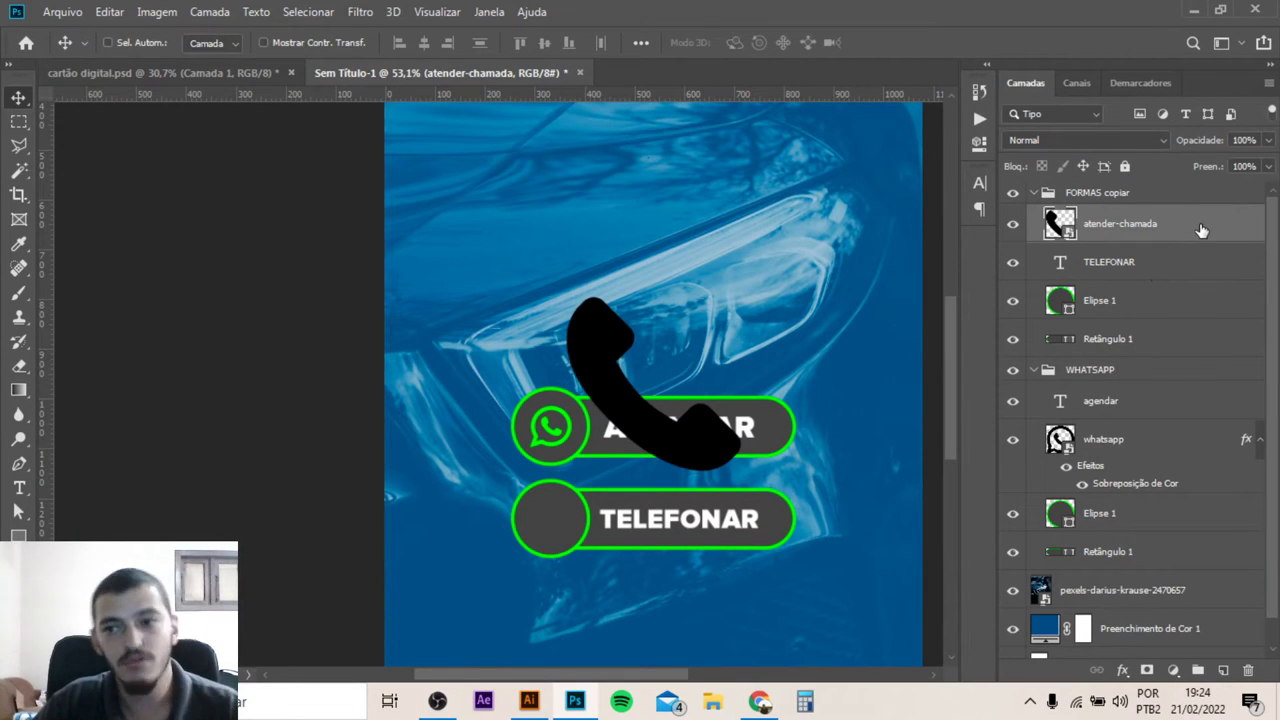
pyautogui.doubleClick(1201, 229)
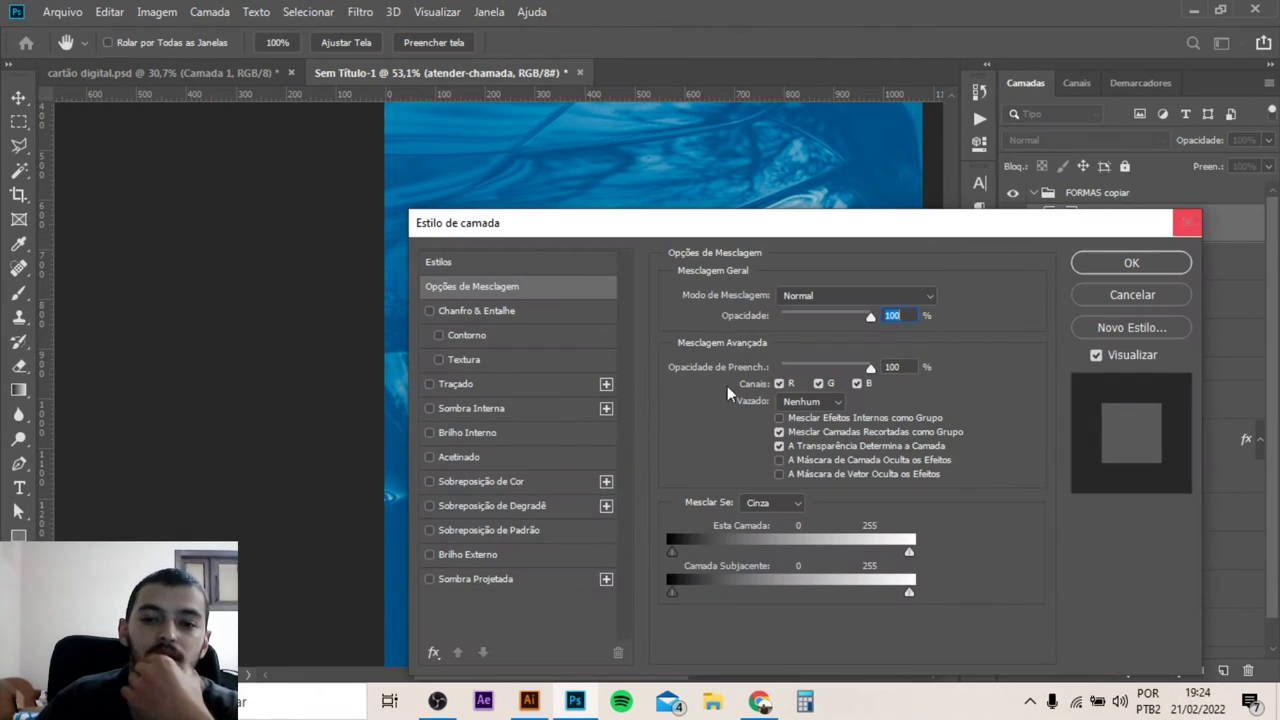
pyautogui.click(527, 482)
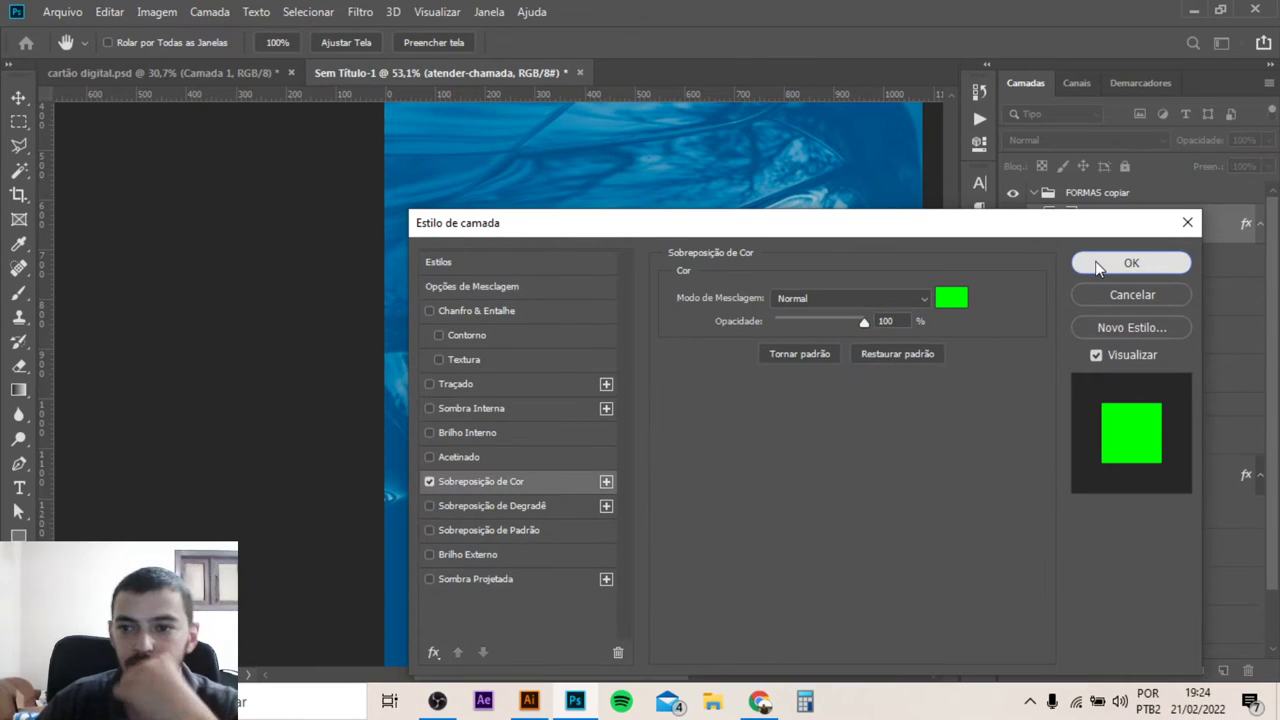
pyautogui.click(1131, 263)
# - Shrink the phone icon to about a quarter and fit it inside the TELEFONAR circle
pyautogui.hotkey('ctrl', 't')
pyautogui.moveTo(650, 410); pyautogui.dragTo(590, 450)
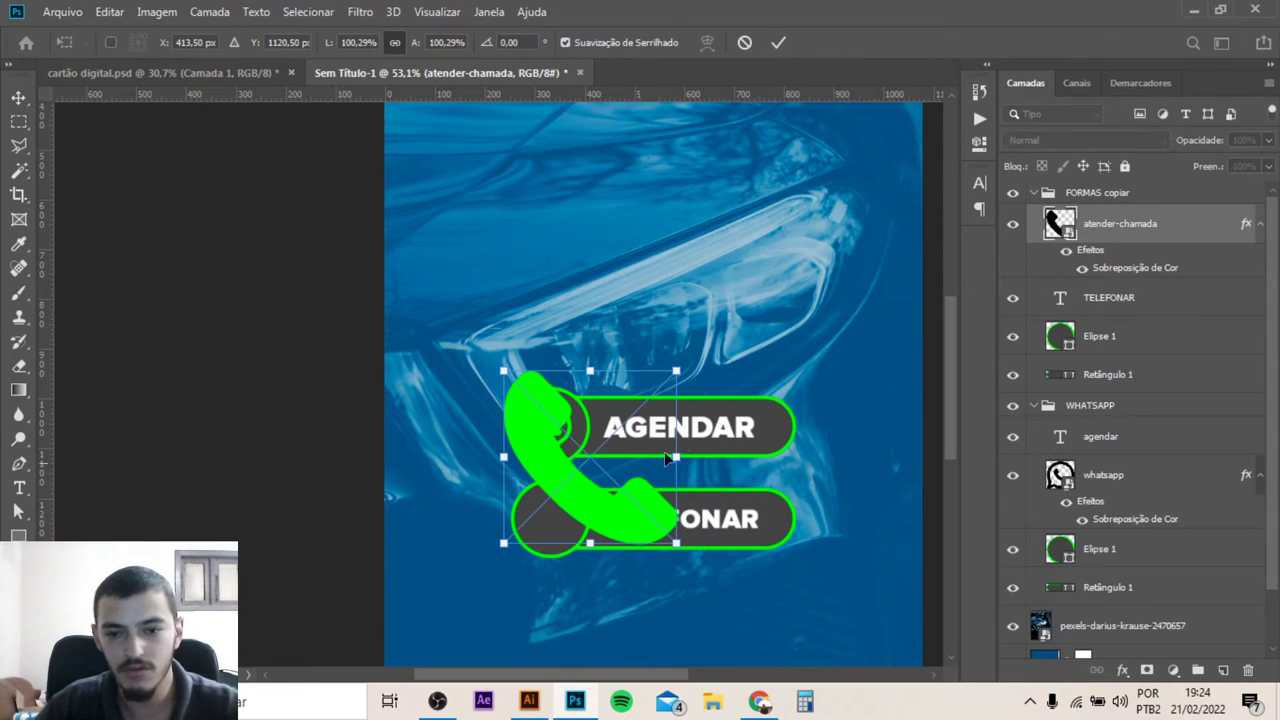
pyautogui.moveTo(676, 371); pyautogui.dragTo(598, 418)
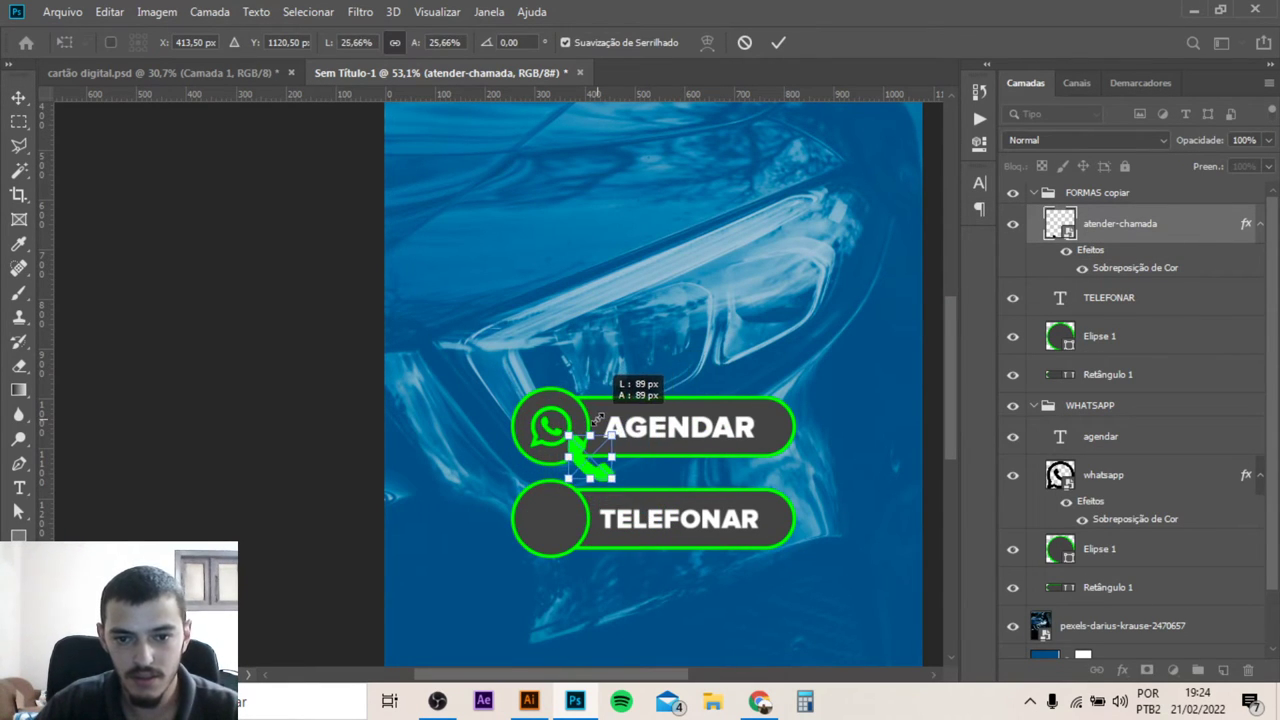
pyautogui.press('Return')
pyautogui.moveTo(612, 468)
pyautogui.mouseDown()
pyautogui.moveTo(574, 531)
pyautogui.moveTo(570, 494)
pyautogui.mouseUp()
pyautogui.hotkey('ctrl', 't')
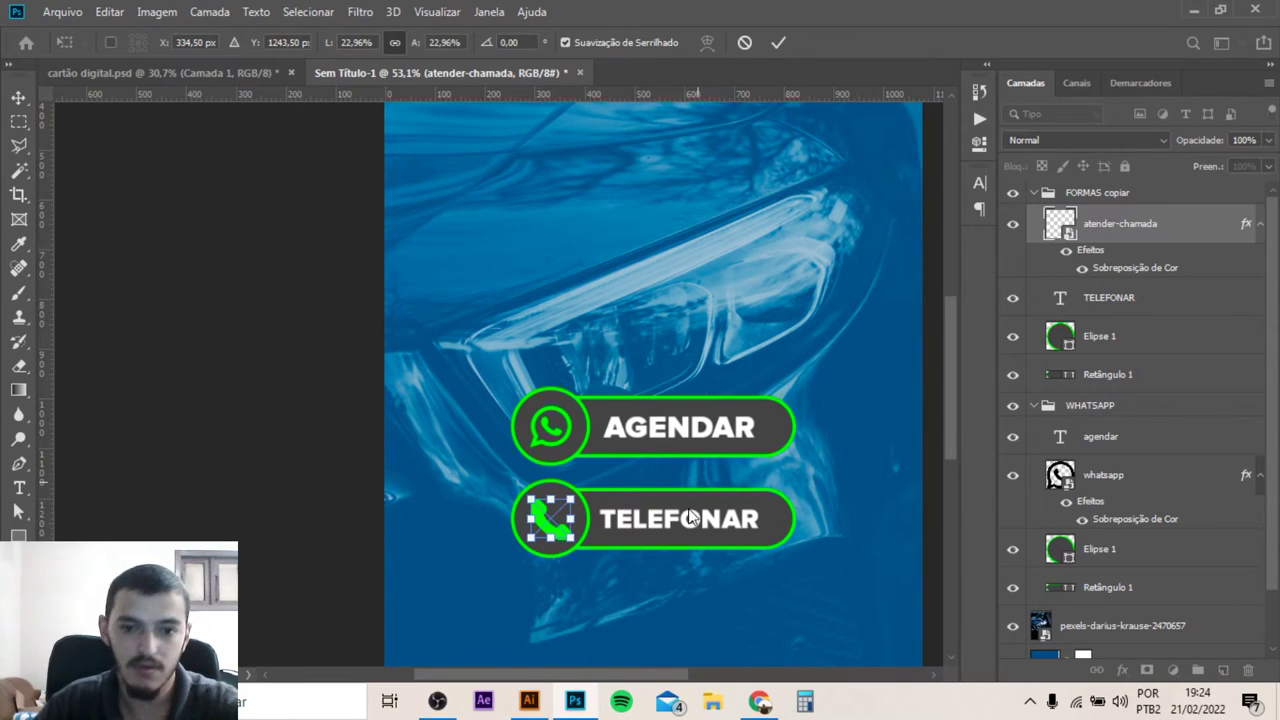
pyautogui.press('Return')
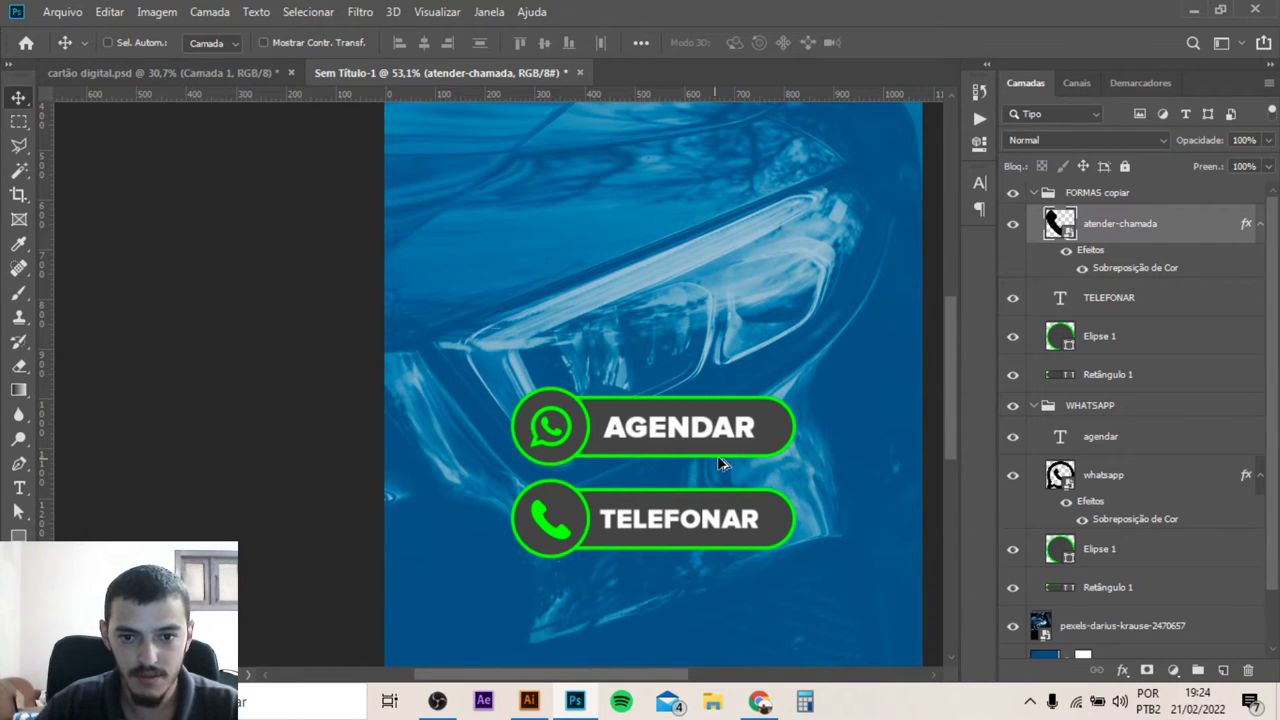
pyautogui.hotkey('ctrl', '0')
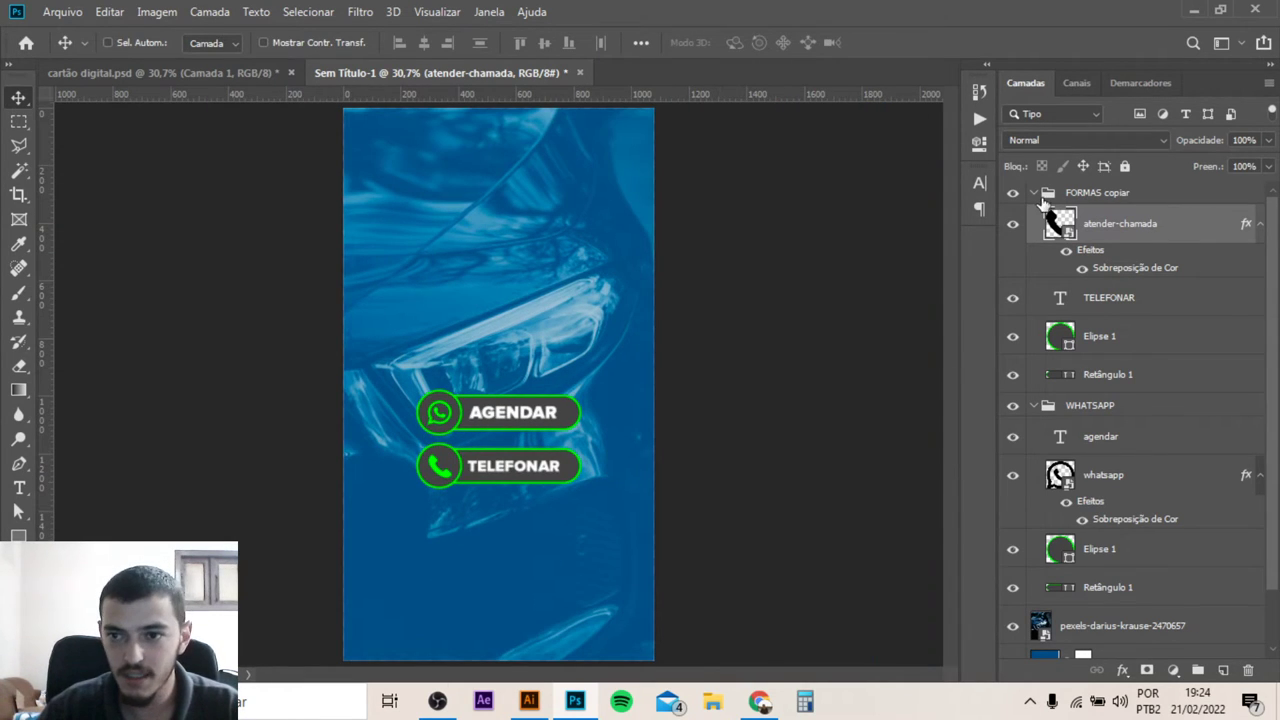
# - Collapse both button groups and drag AGENDAR and TELEFONAR together lower on the card
pyautogui.click(1034, 193)
pyautogui.click(1035, 217)
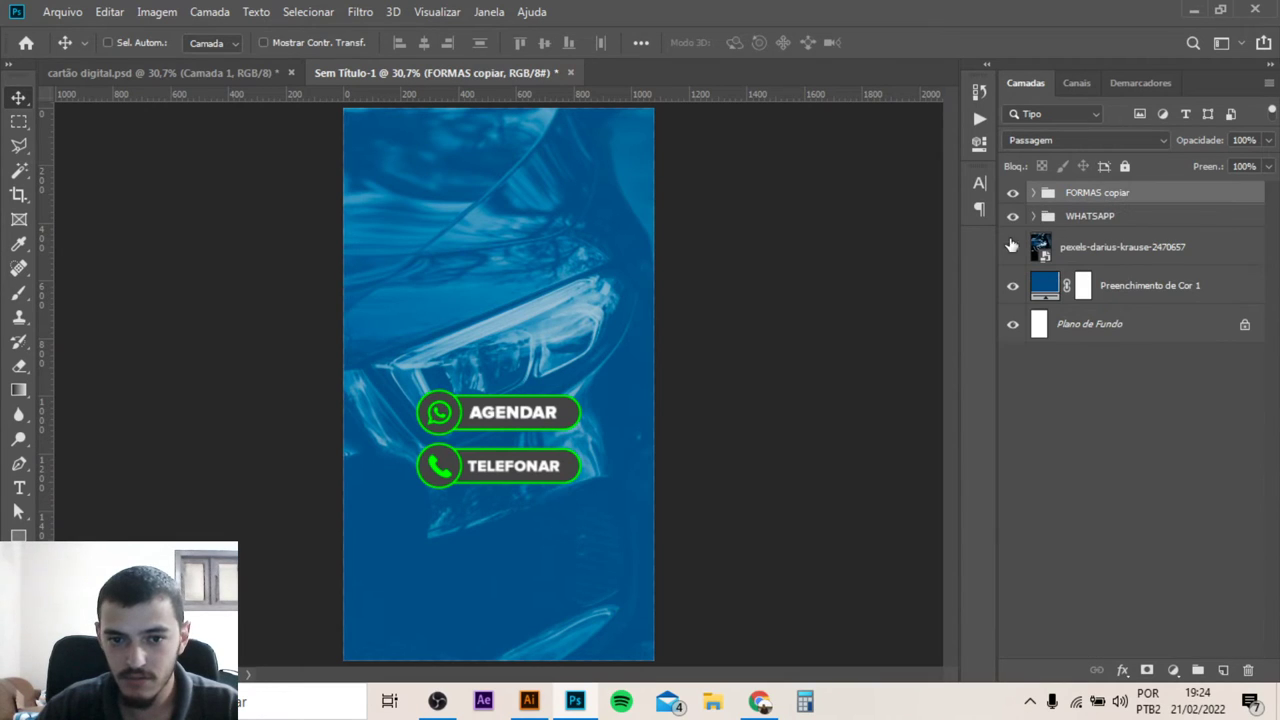
pyautogui.keyDown('ctrl'); pyautogui.click(492, 439); pyautogui.keyUp('ctrl')
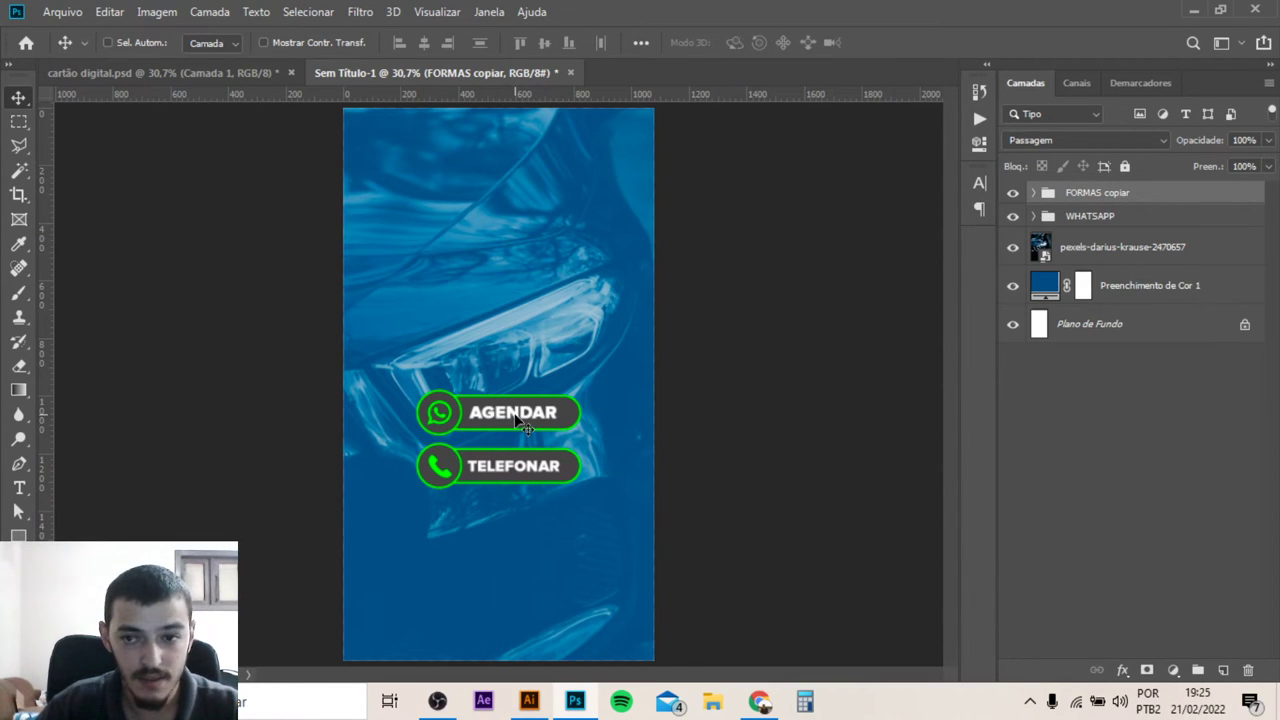
pyautogui.keyDown('ctrl'); pyautogui.click(1110, 217); pyautogui.keyUp('ctrl')
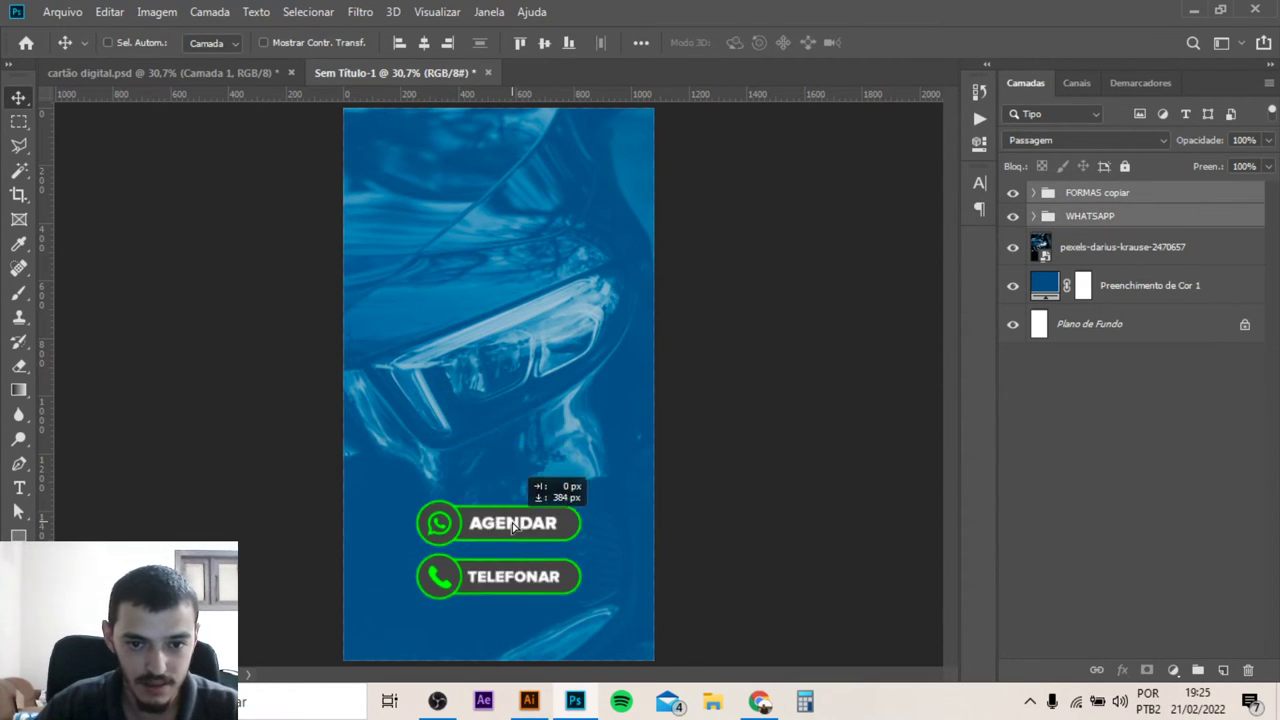
pyautogui.moveTo(508, 414); pyautogui.dragTo(508, 503)
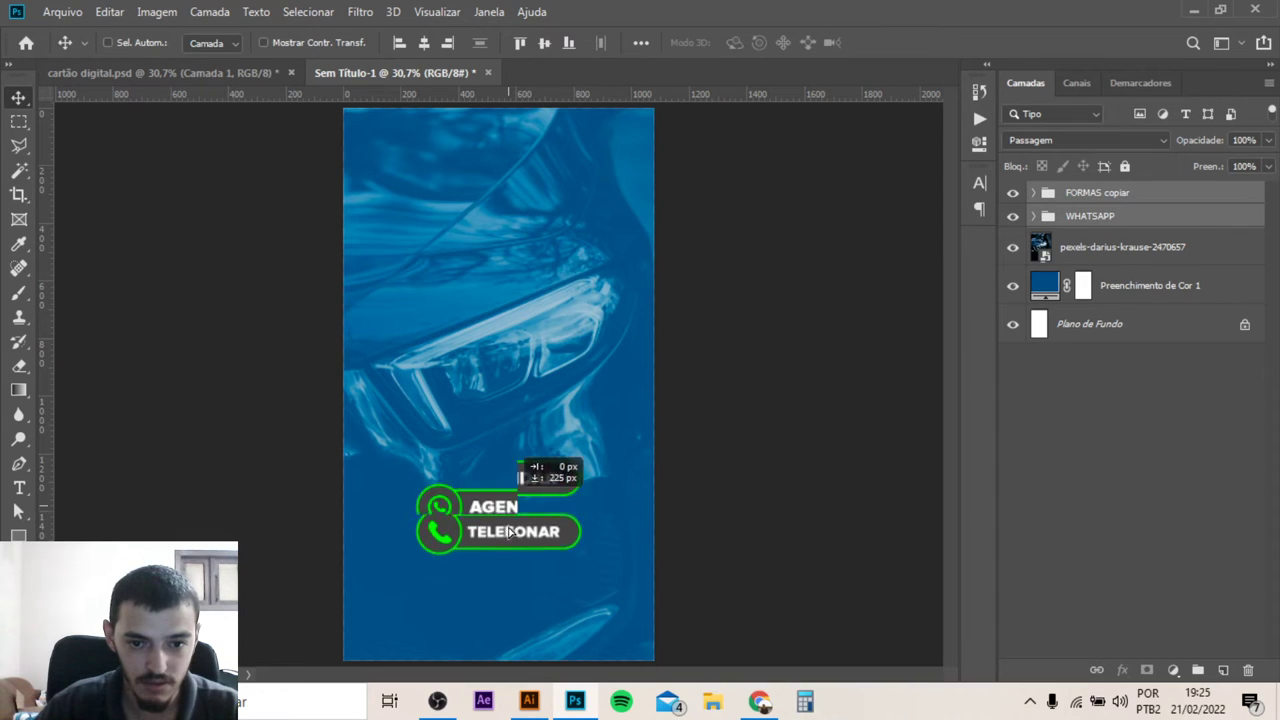
# - Check the cartão digital.psd reference, then select the Elipse 1 layer inside FORMAS copiar
pyautogui.click(148, 72)
pyautogui.click(368, 73)
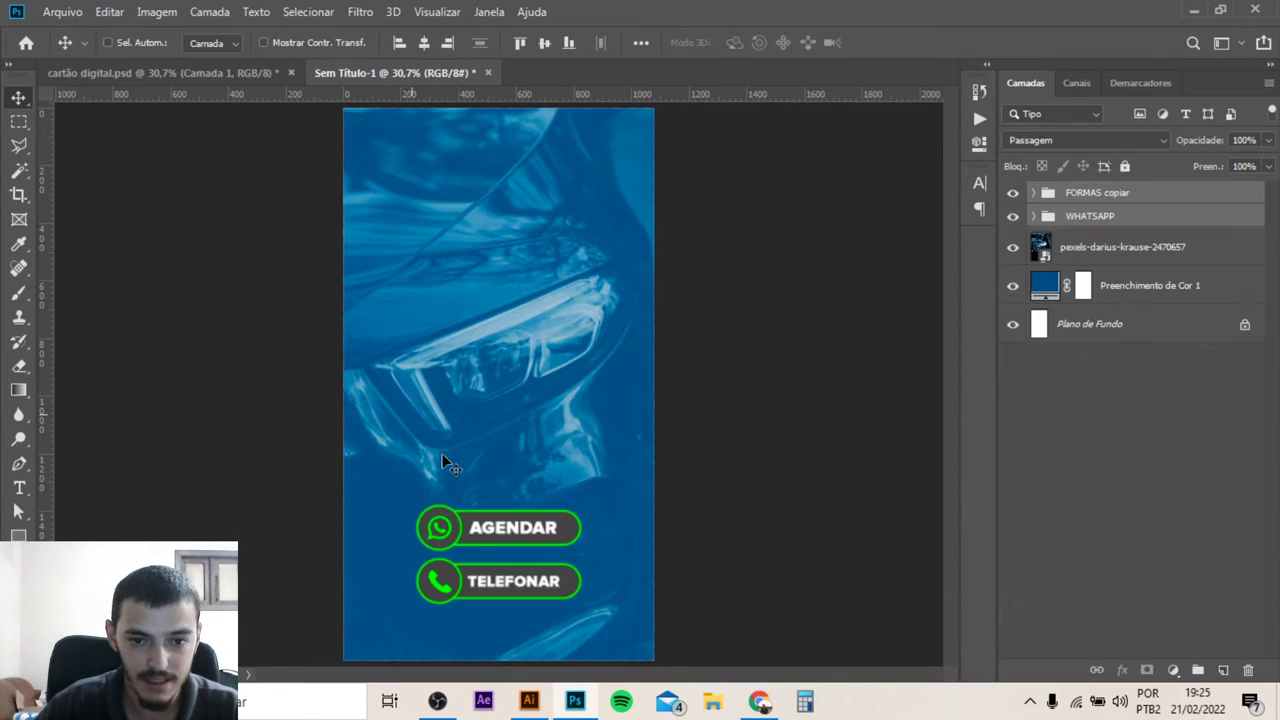
pyautogui.click(1033, 193)
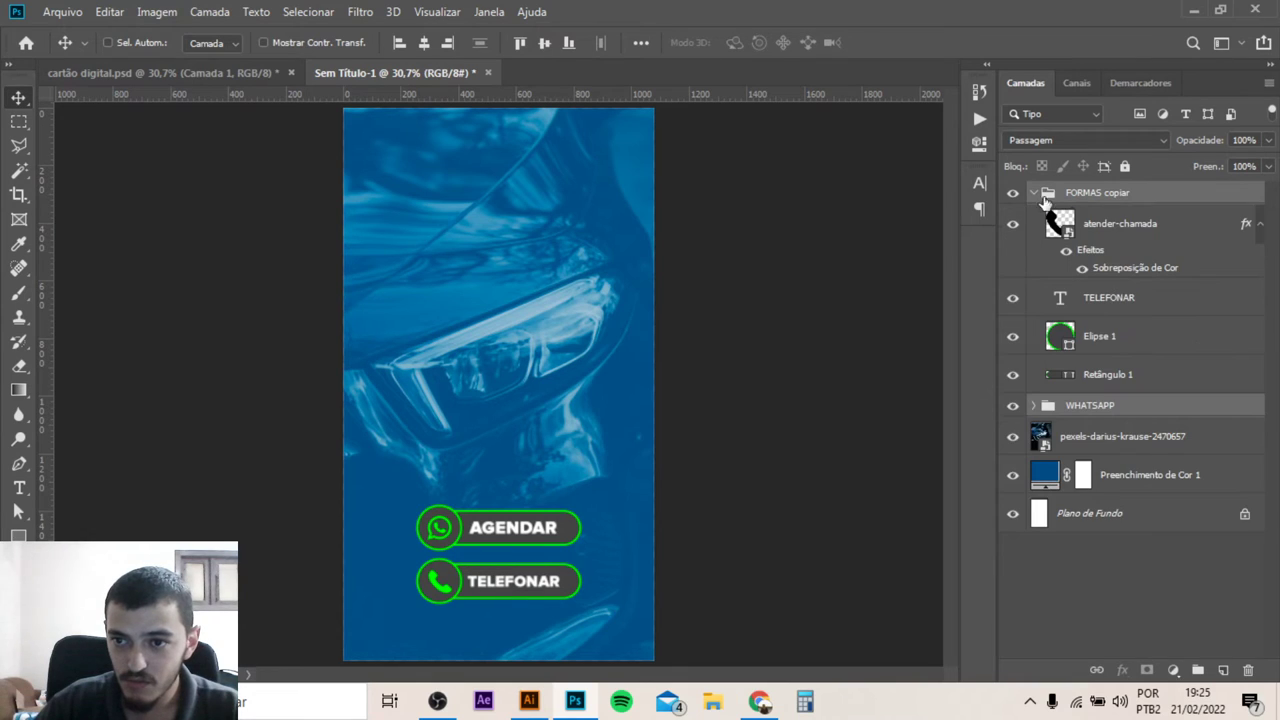
pyautogui.click(1118, 350)
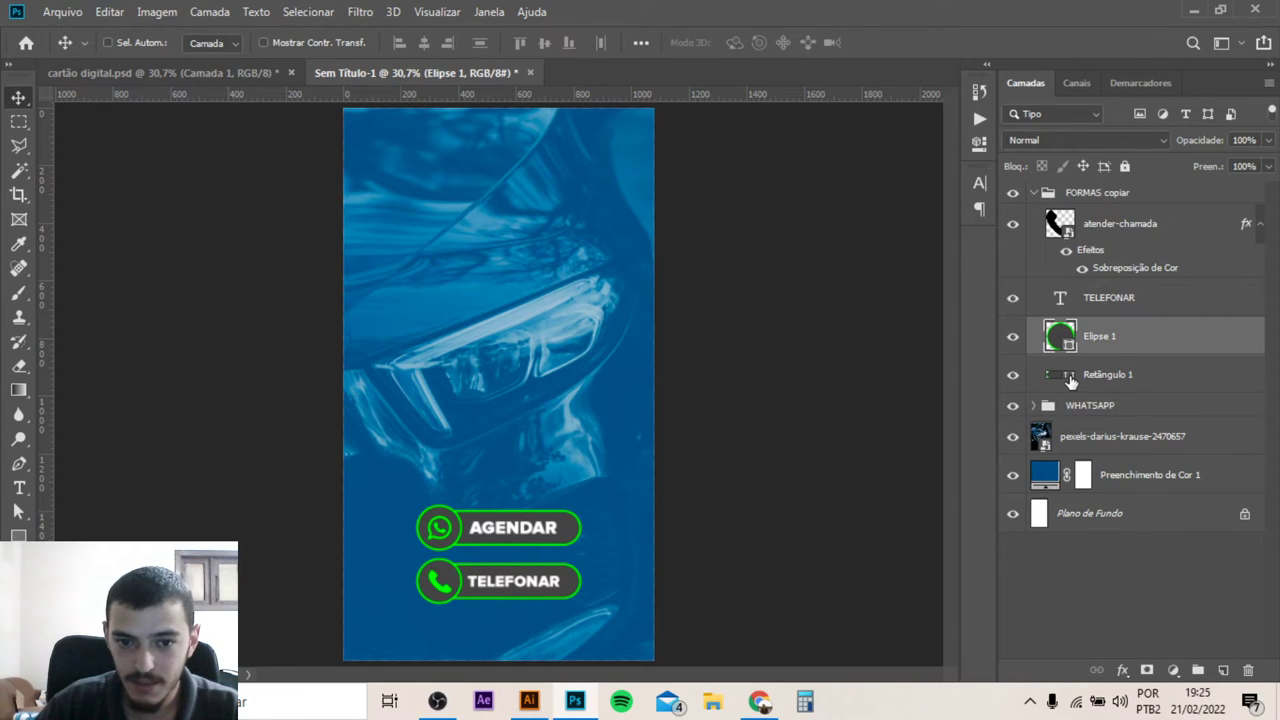
# - Set the TELEFONAR bar's fill to dark grey 242424 and check its circle colour
pyautogui.doubleClick(1070, 376)
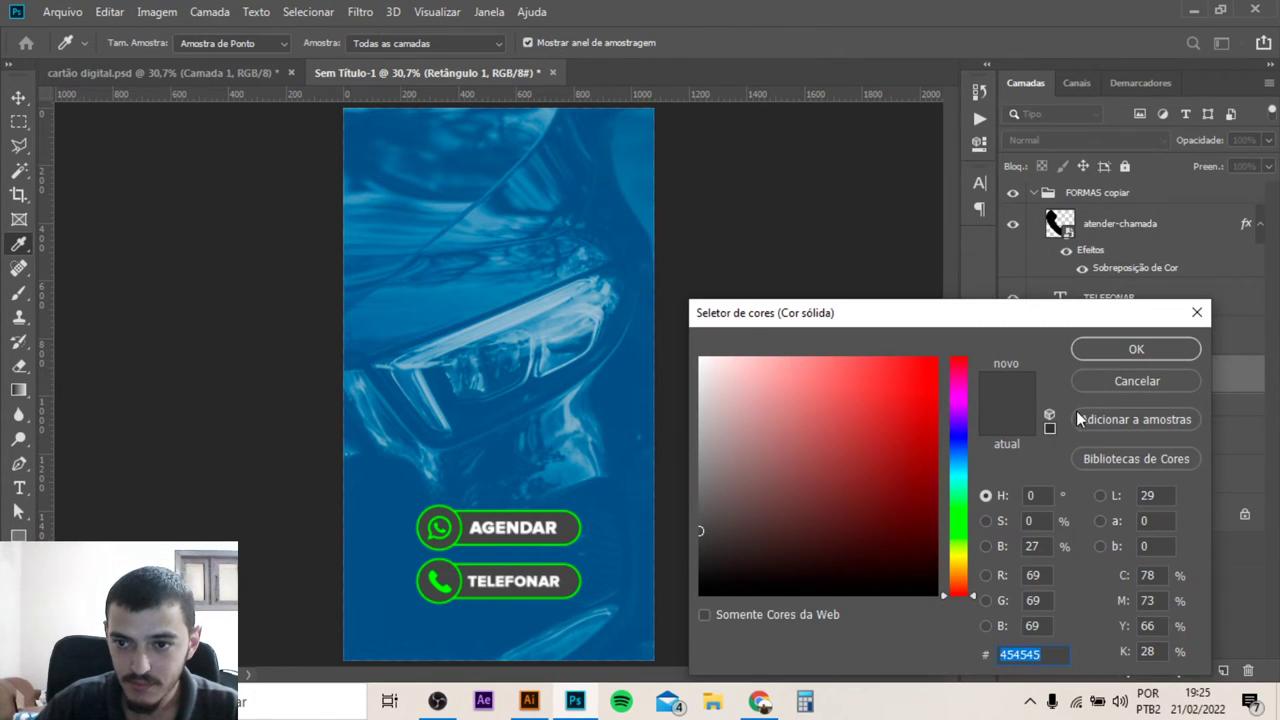
pyautogui.click(1133, 384)
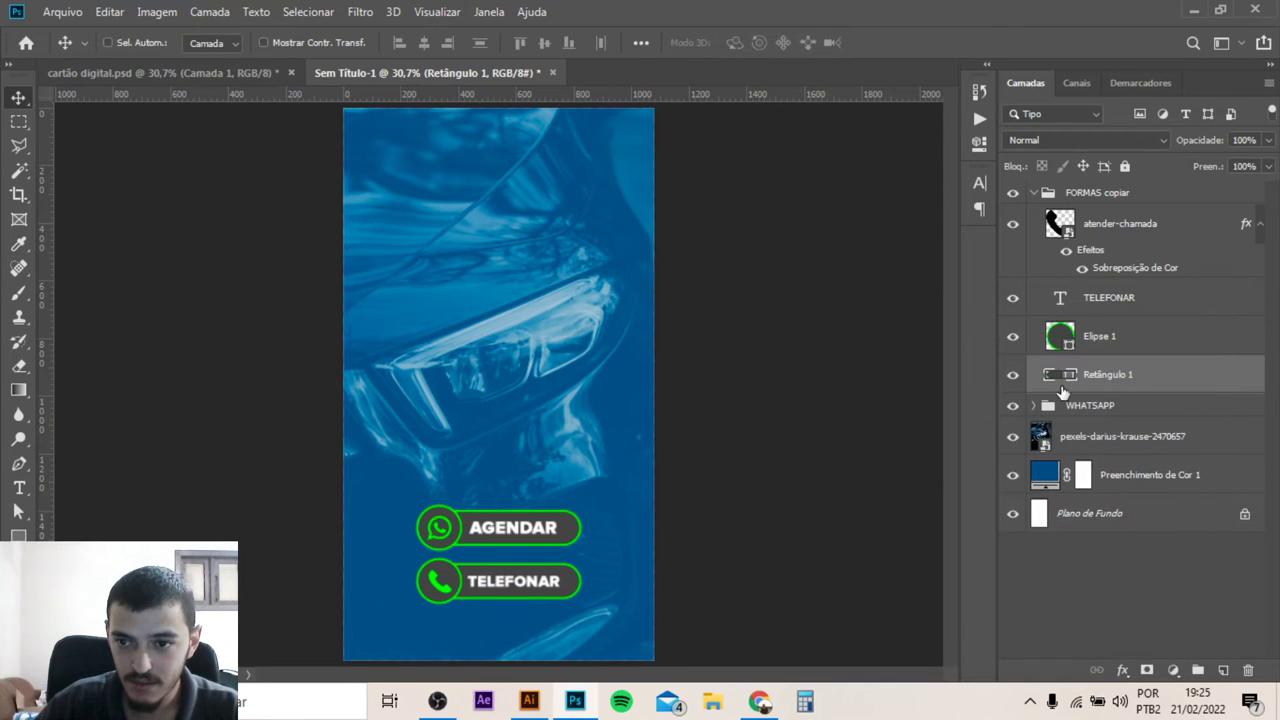
pyautogui.doubleClick(1055, 376)
pyautogui.click(700, 568)
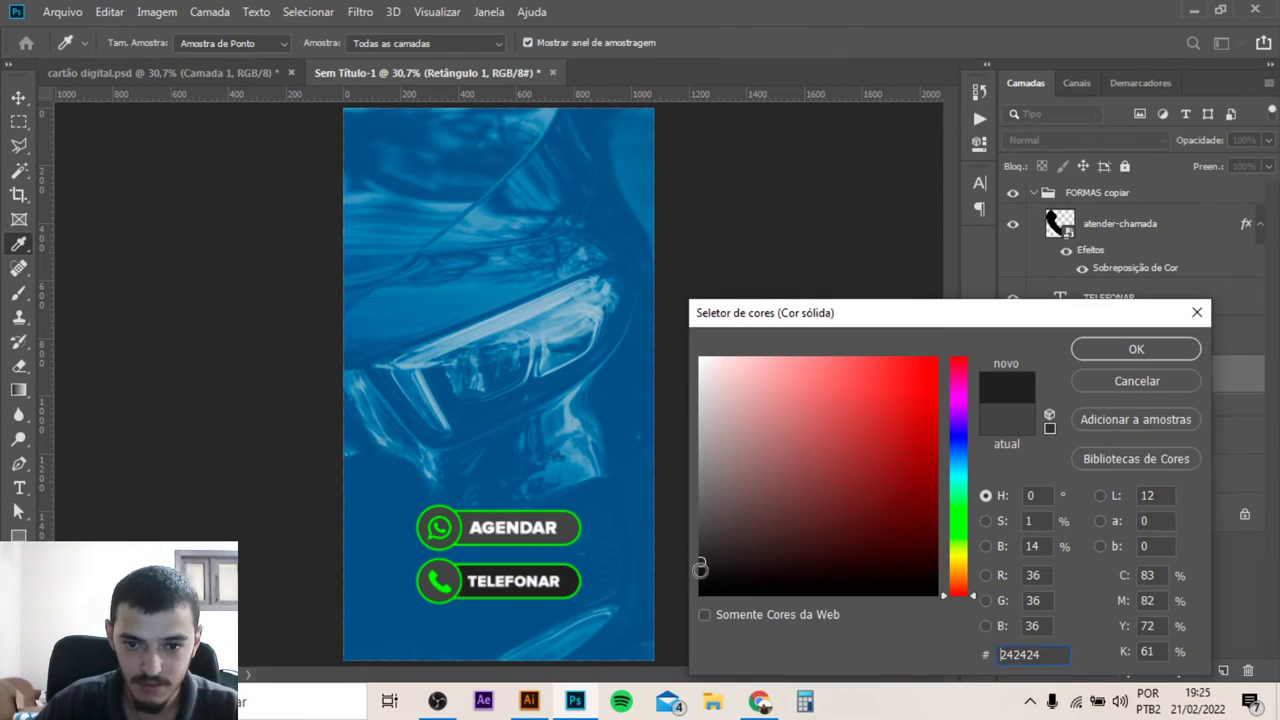
pyautogui.click(1140, 378)
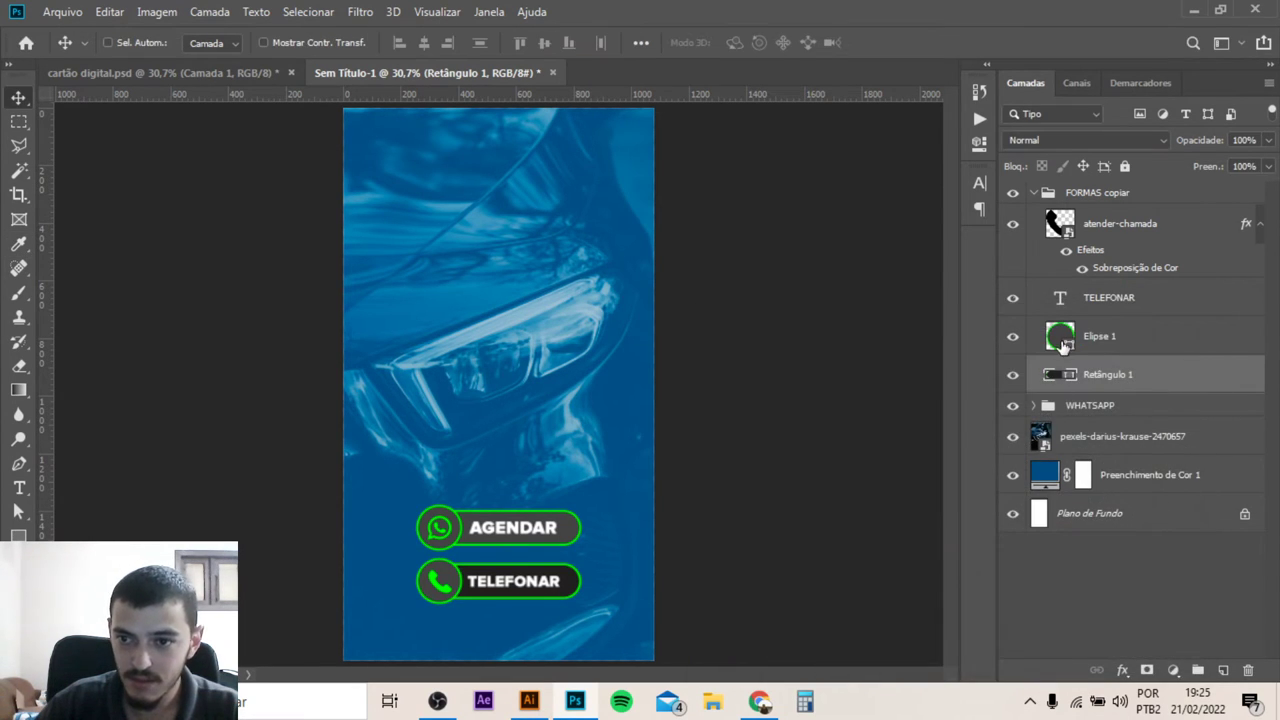
pyautogui.doubleClick(1062, 345)
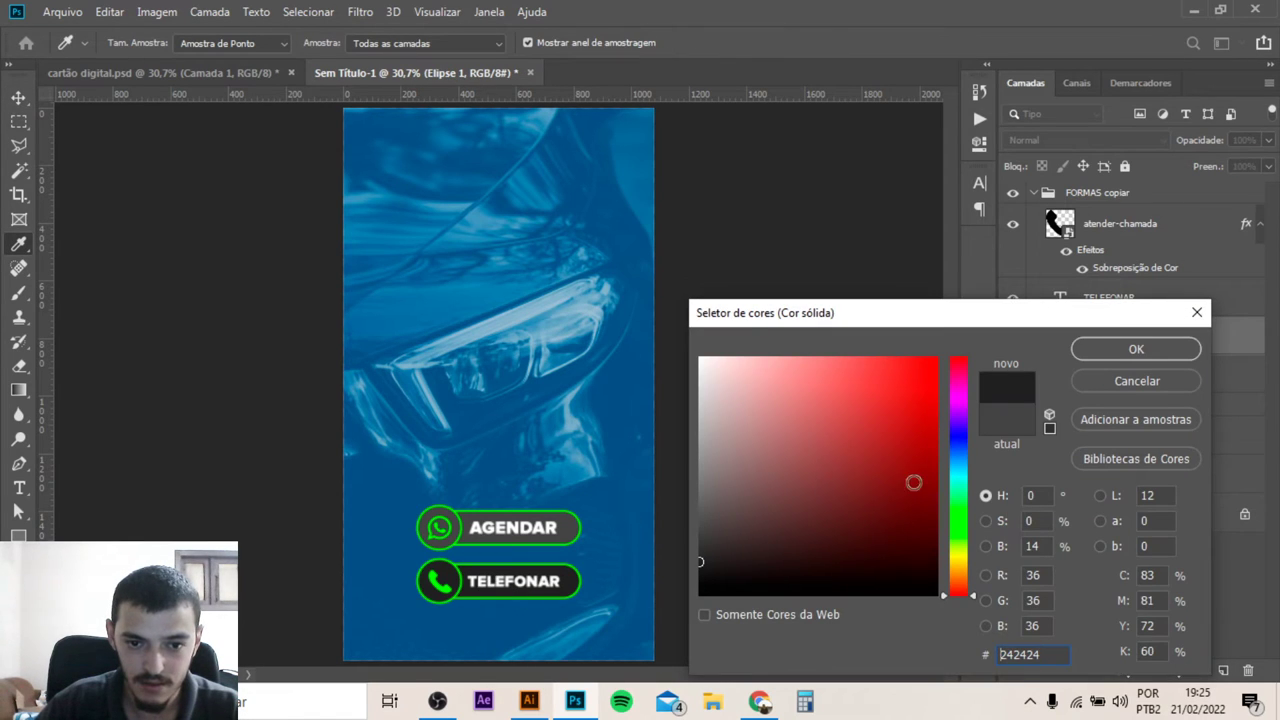
pyautogui.click(1137, 349)
# - Fill the AGENDAR bar with the dark grey sampled from TELEFONAR, keeping its circle green
pyautogui.click(572, 524)
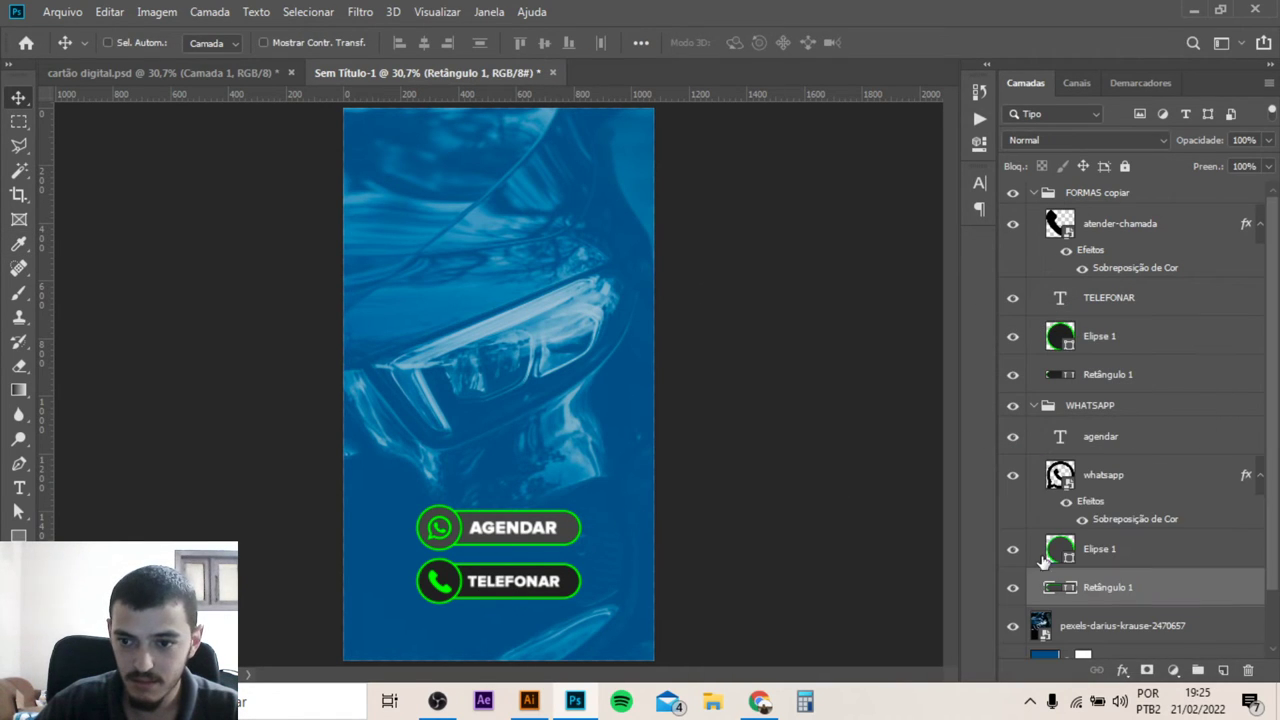
pyautogui.doubleClick(590, 546)
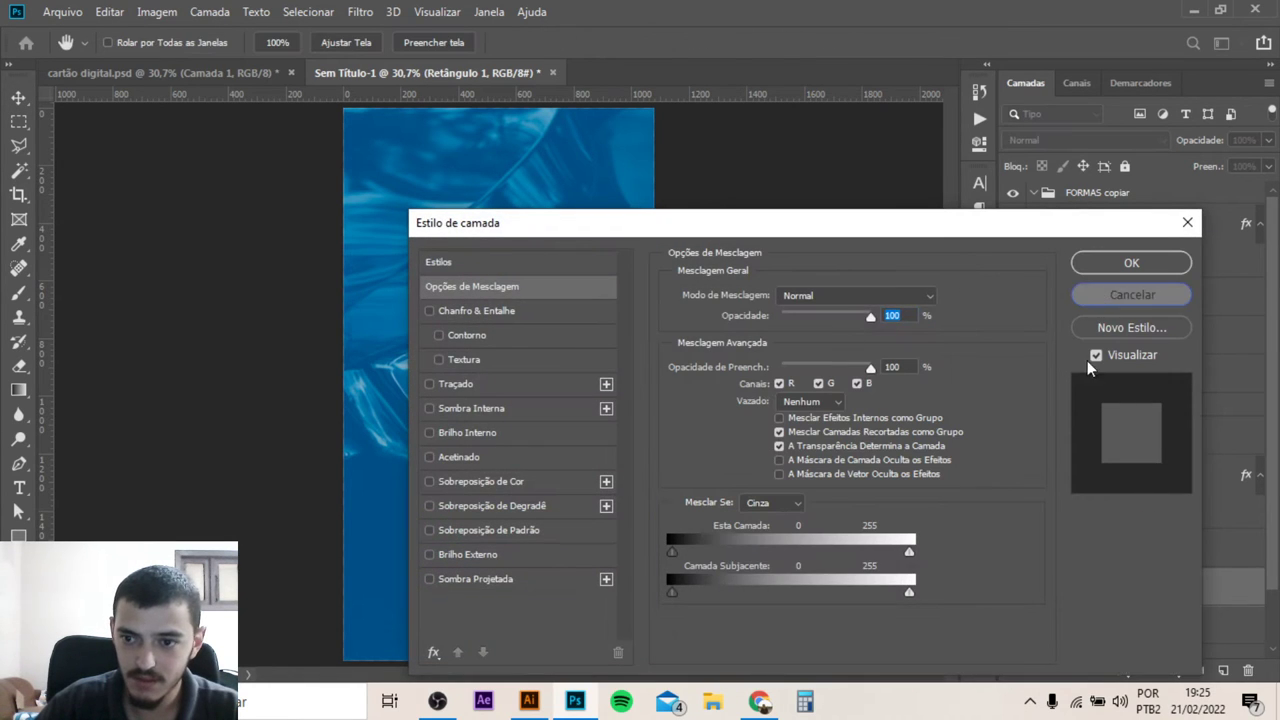
pyautogui.press('Escape')
pyautogui.doubleClick(1056, 590)
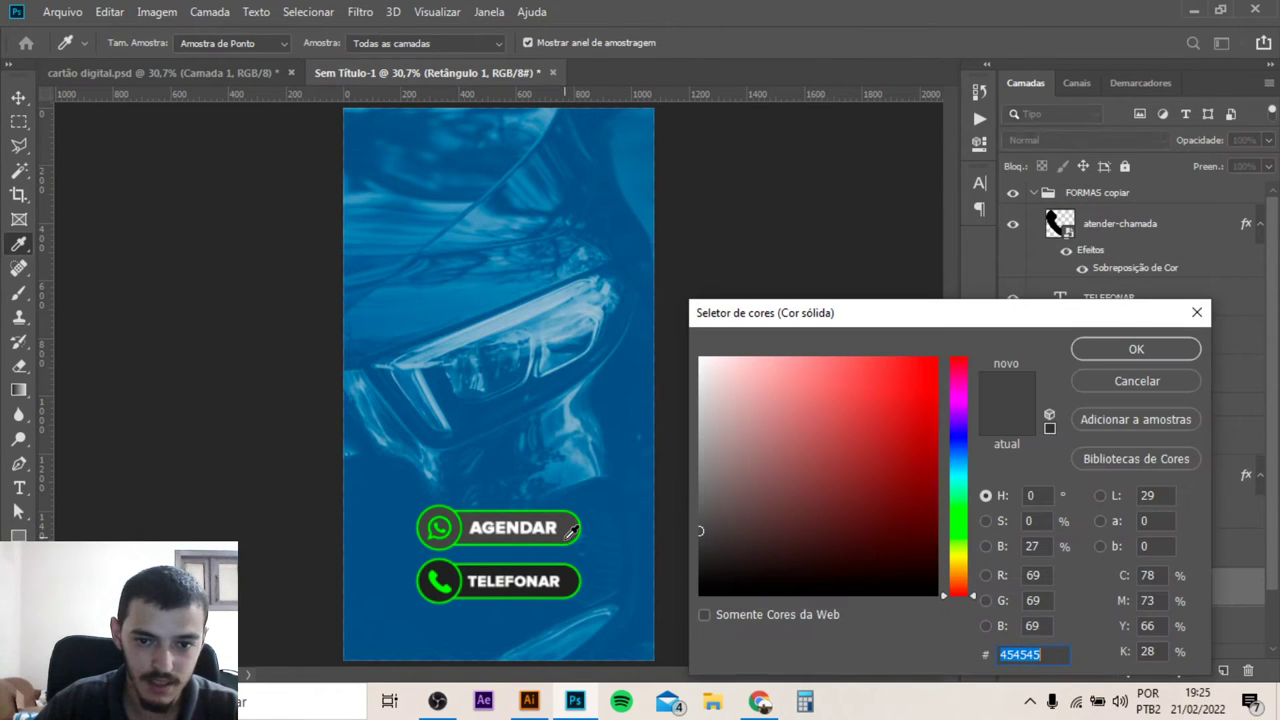
pyautogui.click(569, 584)
pyautogui.click(1136, 349)
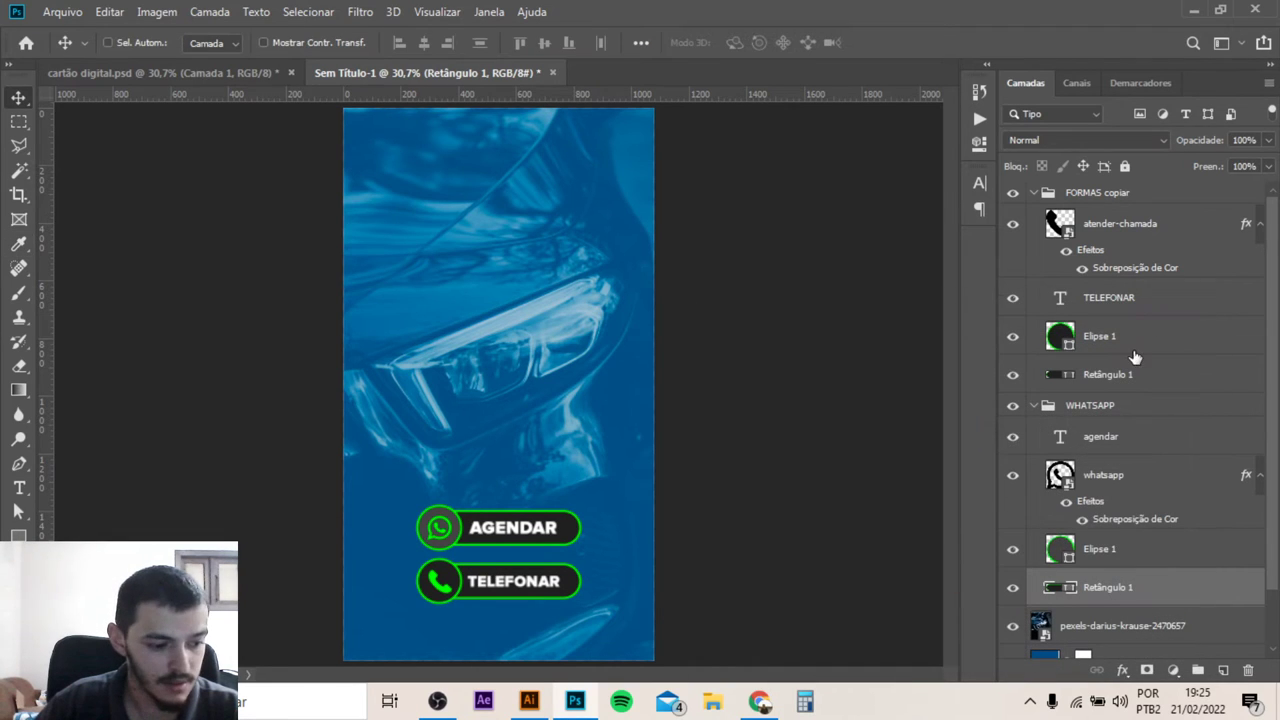
pyautogui.doubleClick(1060, 548)
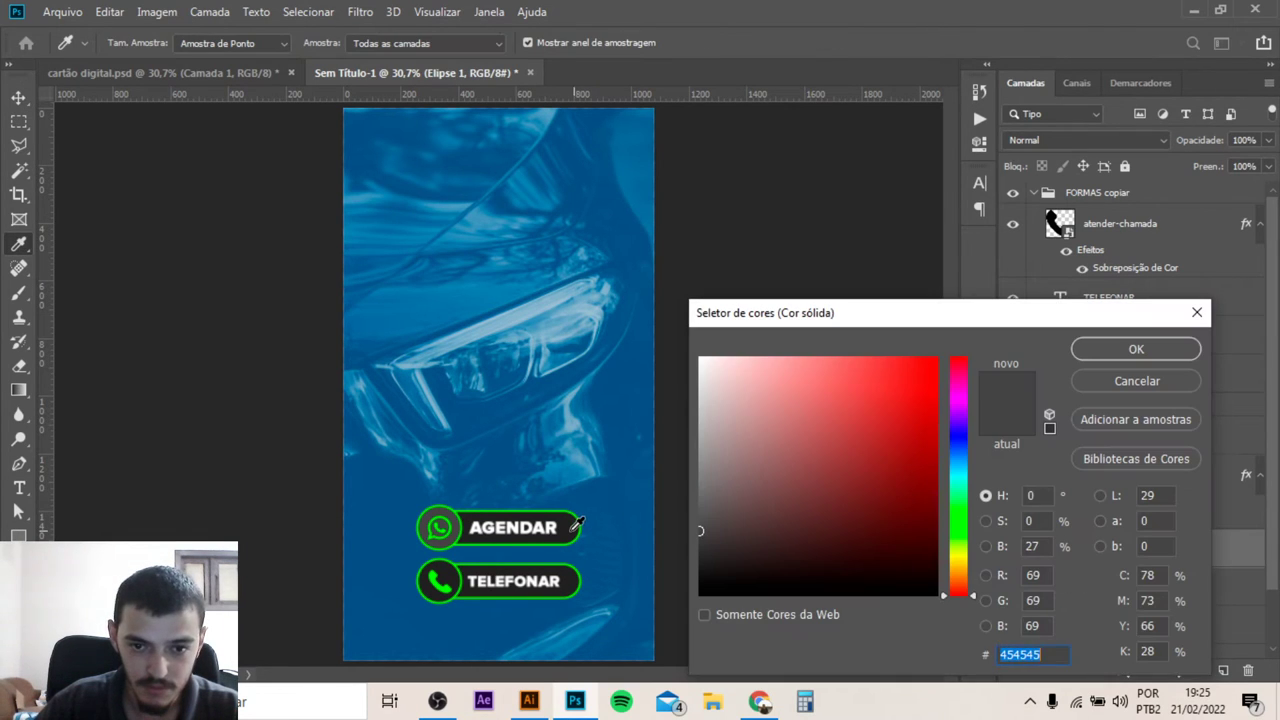
pyautogui.click(1138, 349)
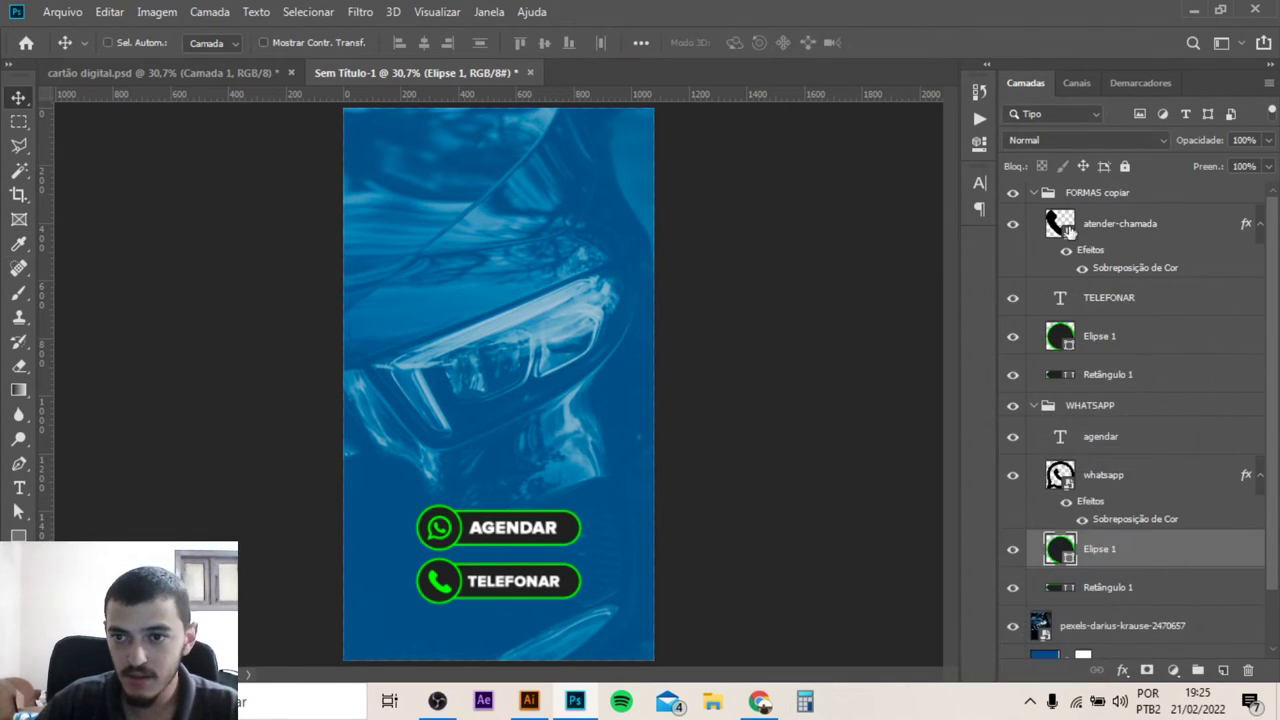
# - Review the TELEFONAR circle colour, leaving it green, and collapse both layer groups
pyautogui.click(1035, 406)
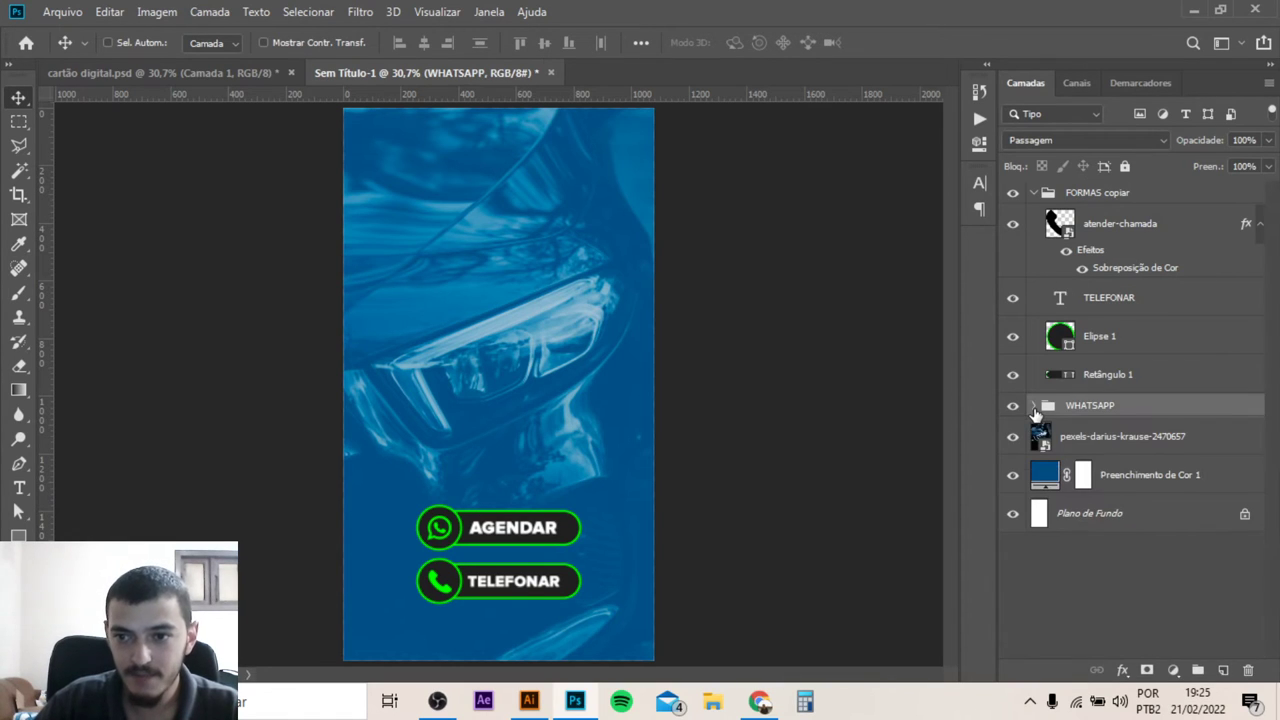
pyautogui.doubleClick(1062, 338)
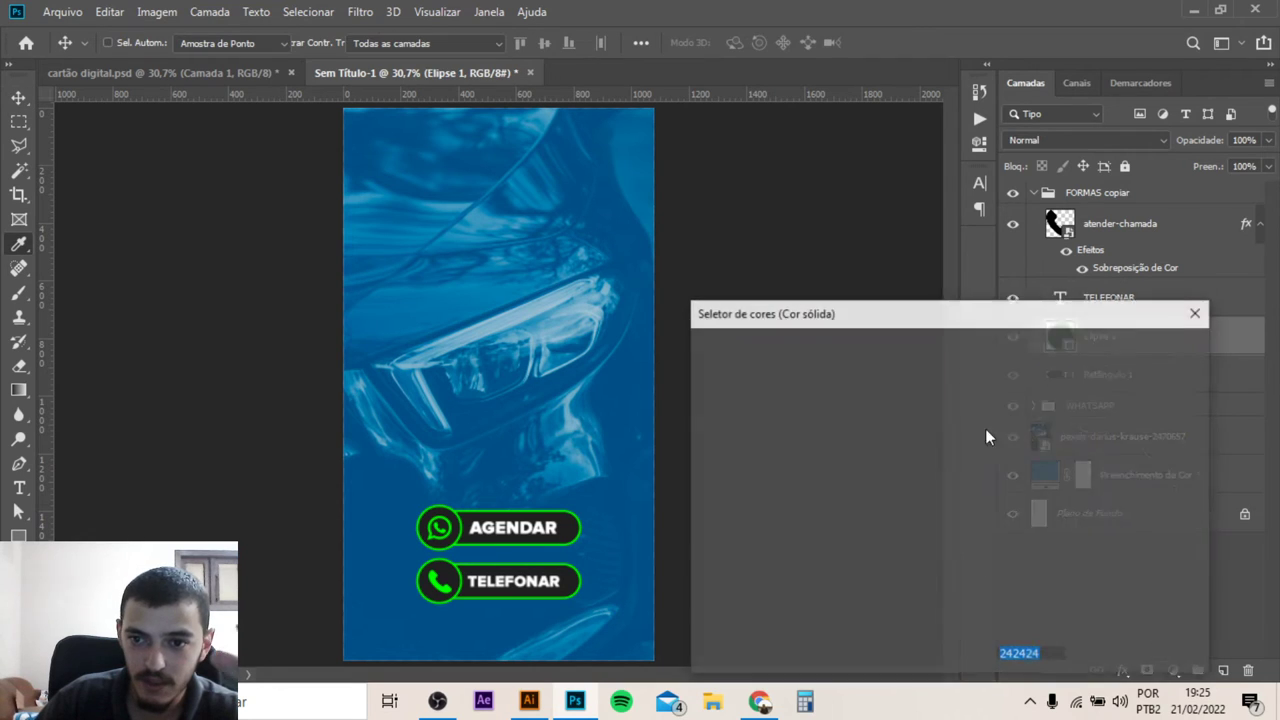
pyautogui.moveTo(700, 359)
pyautogui.mouseDown()
pyautogui.moveTo(891, 428)
pyautogui.moveTo(737, 417)
pyautogui.moveTo(891, 434)
pyautogui.mouseUp()
pyautogui.click(1127, 383)
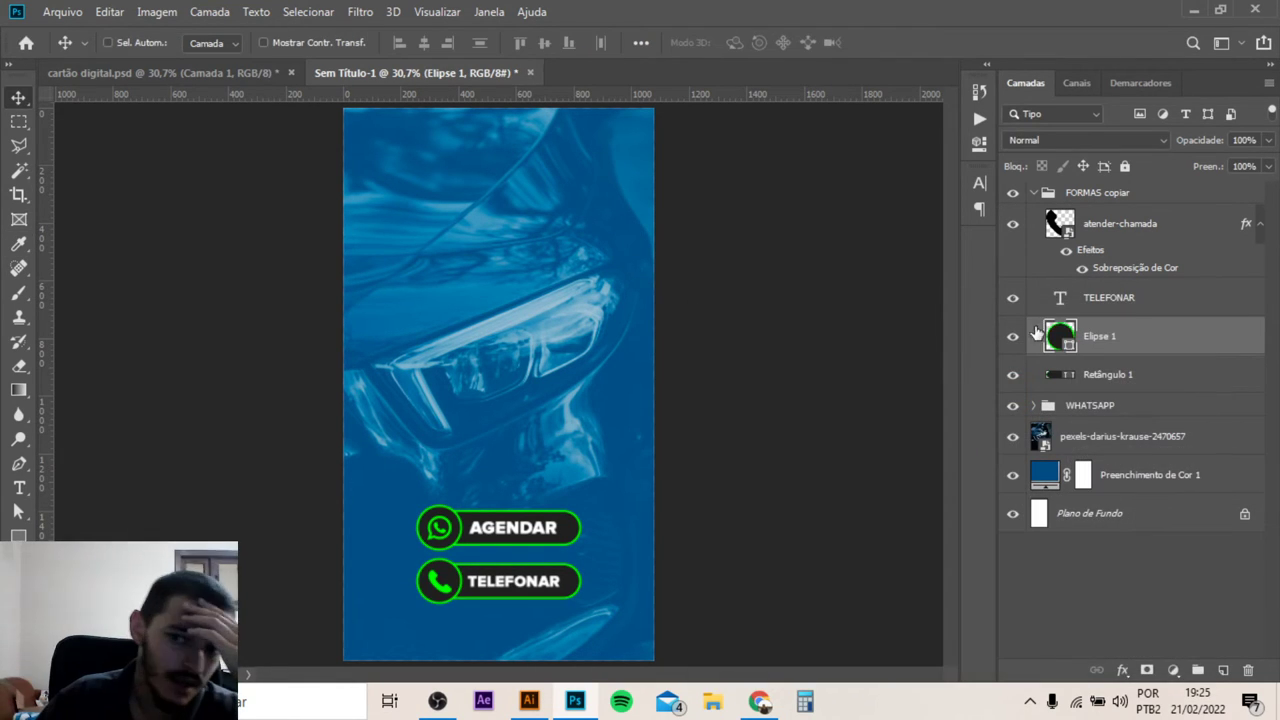
pyautogui.click(1033, 192)
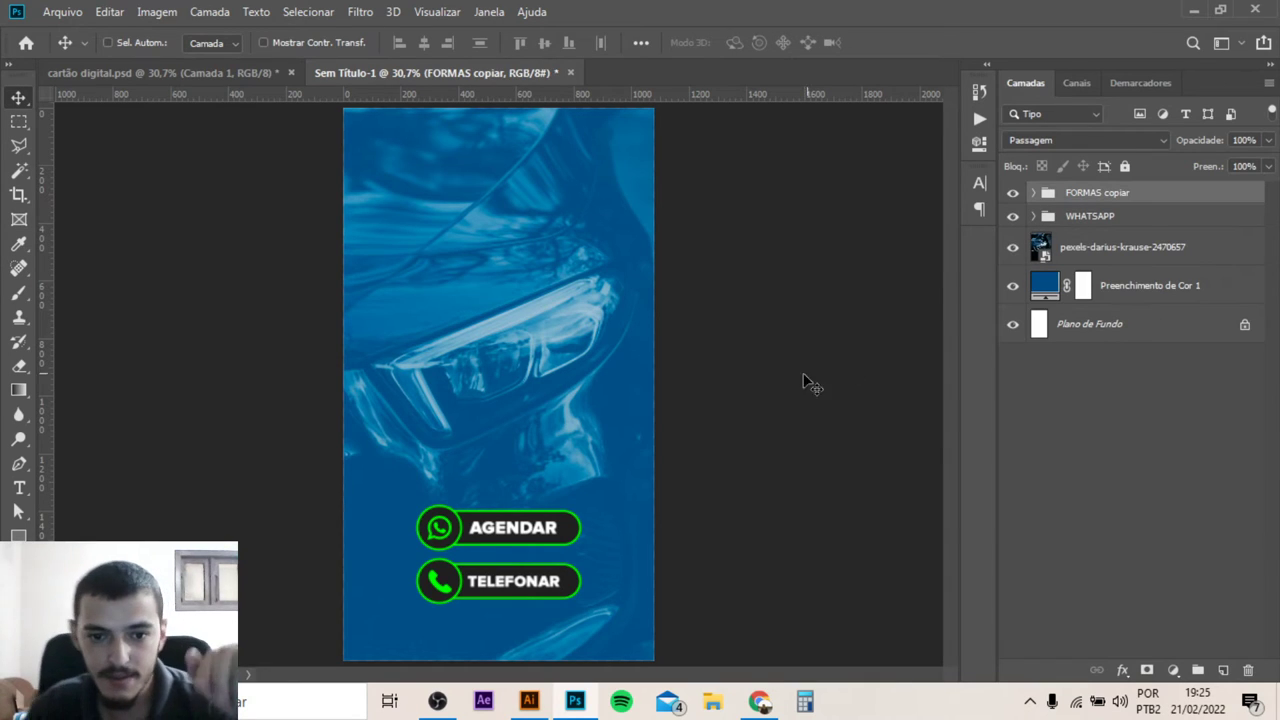
pyautogui.click(236, 73)
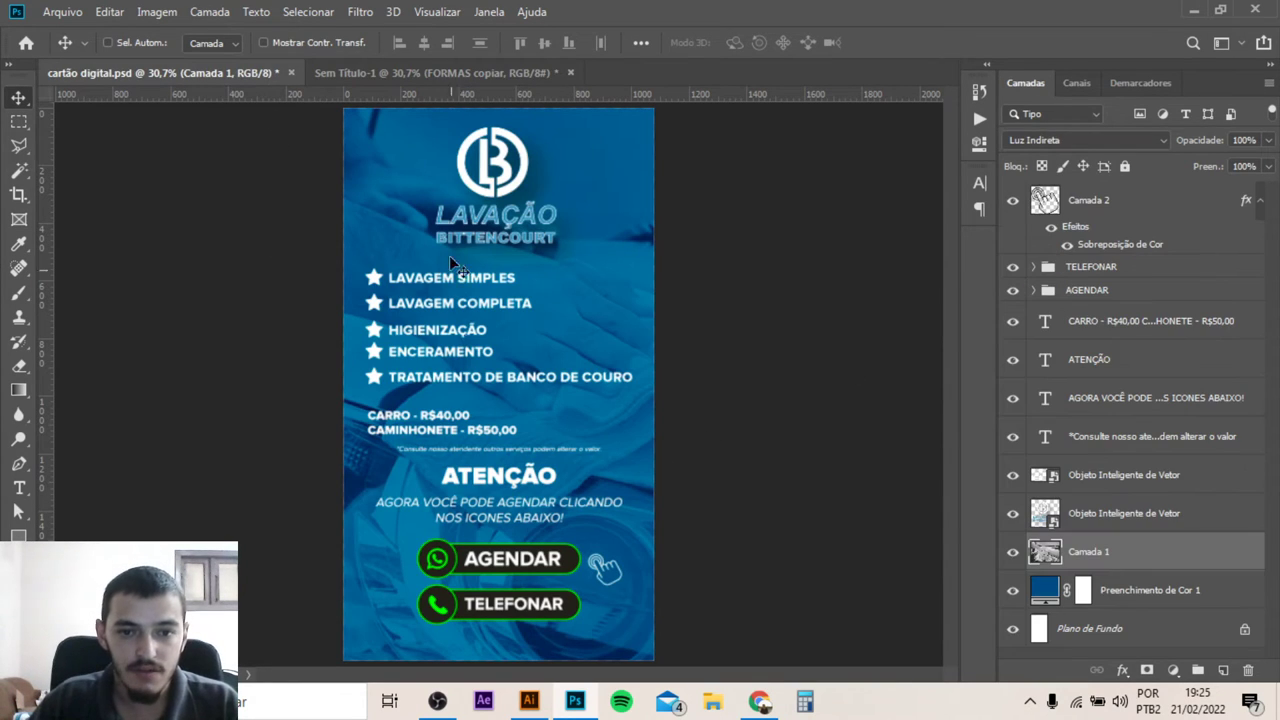
pyautogui.click(423, 73)
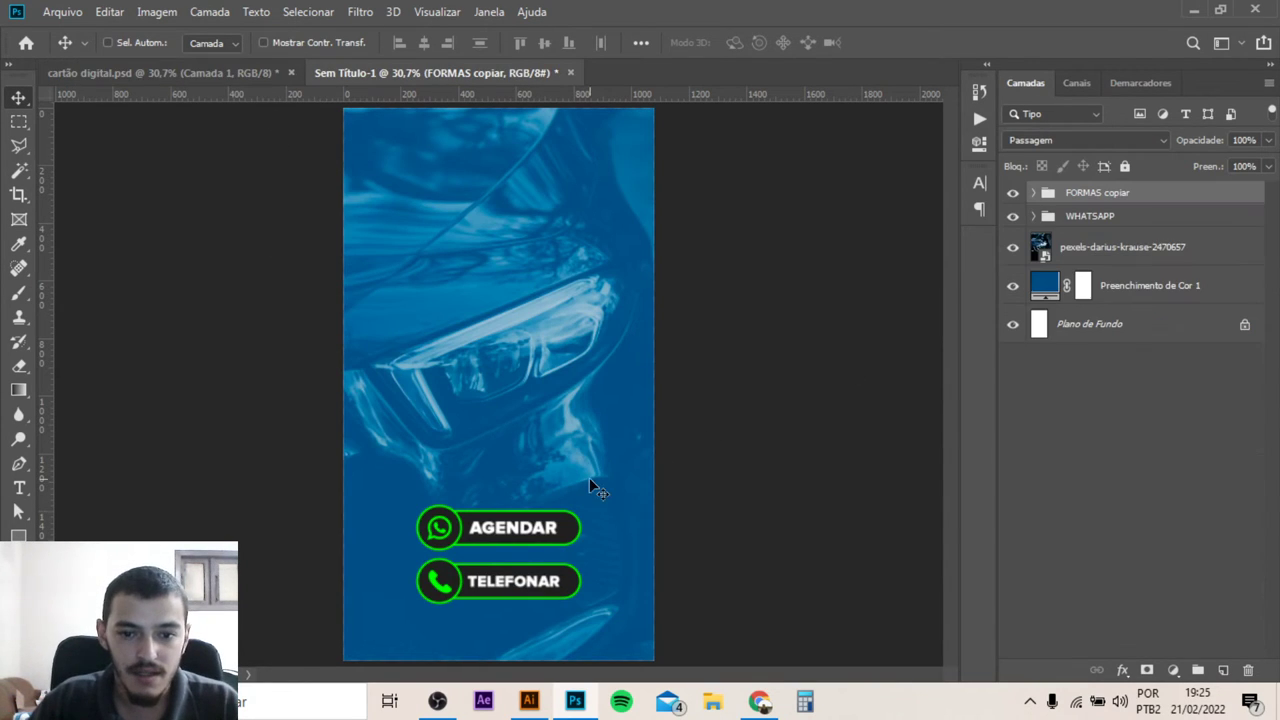
pyautogui.click(62, 12)
pyautogui.click(154, 367)
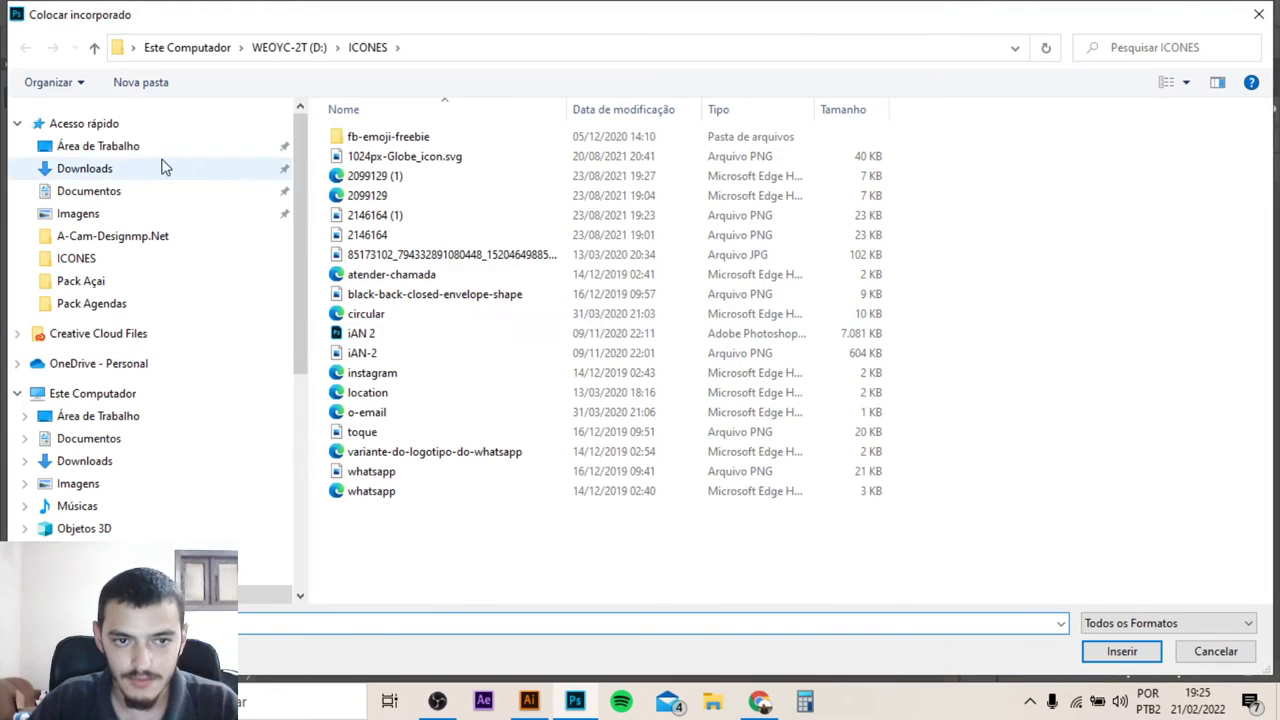
pyautogui.click(60, 190)
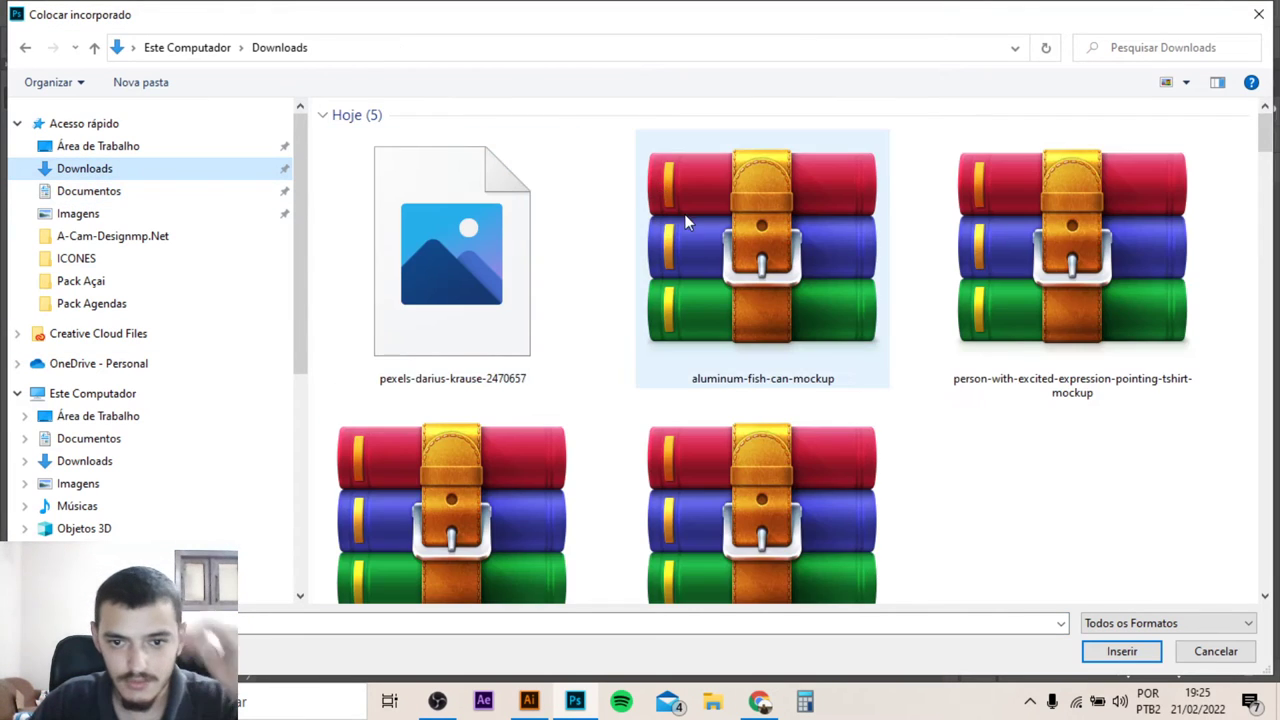
pyautogui.scroll(-5, 685, 223)
pyautogui.scroll(-5, 685, 223)
pyautogui.scroll(-2, 685, 223)
pyautogui.scroll(-2, 685, 223)
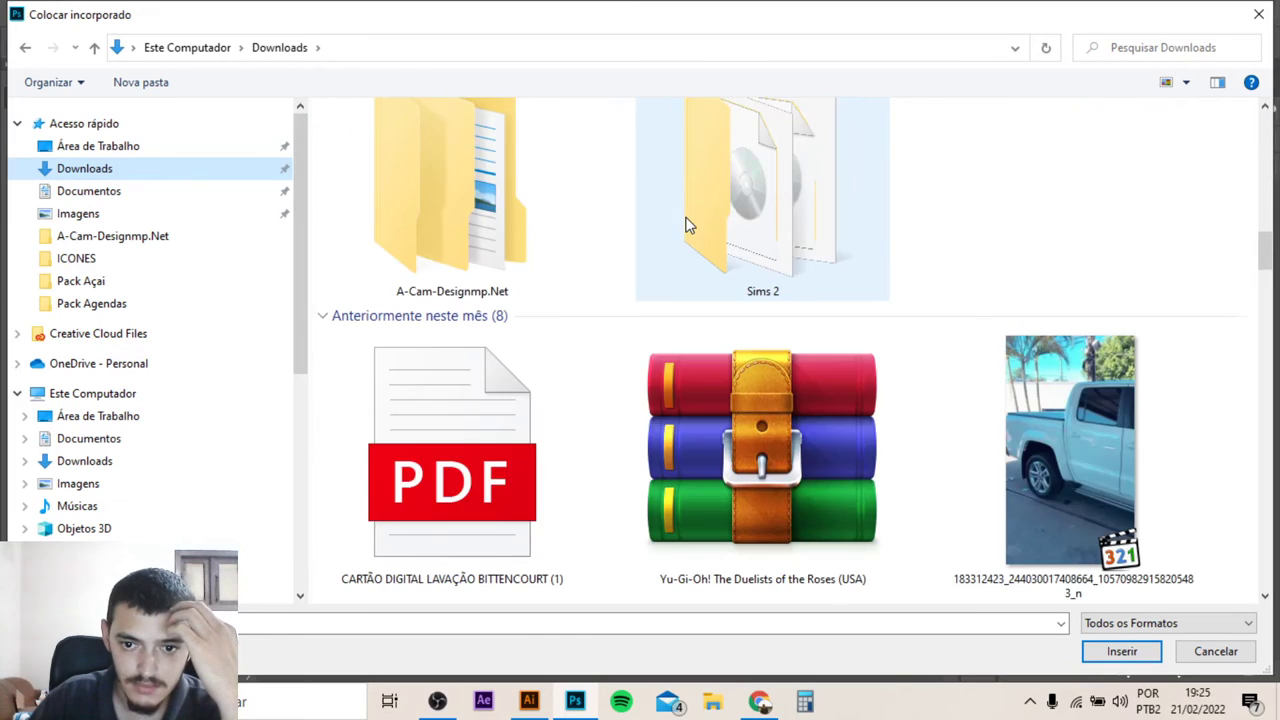
pyautogui.scroll(-5, 685, 224)
pyautogui.scroll(-5, 685, 224)
pyautogui.scroll(-5, 685, 224)
pyautogui.scroll(-5, 685, 224)
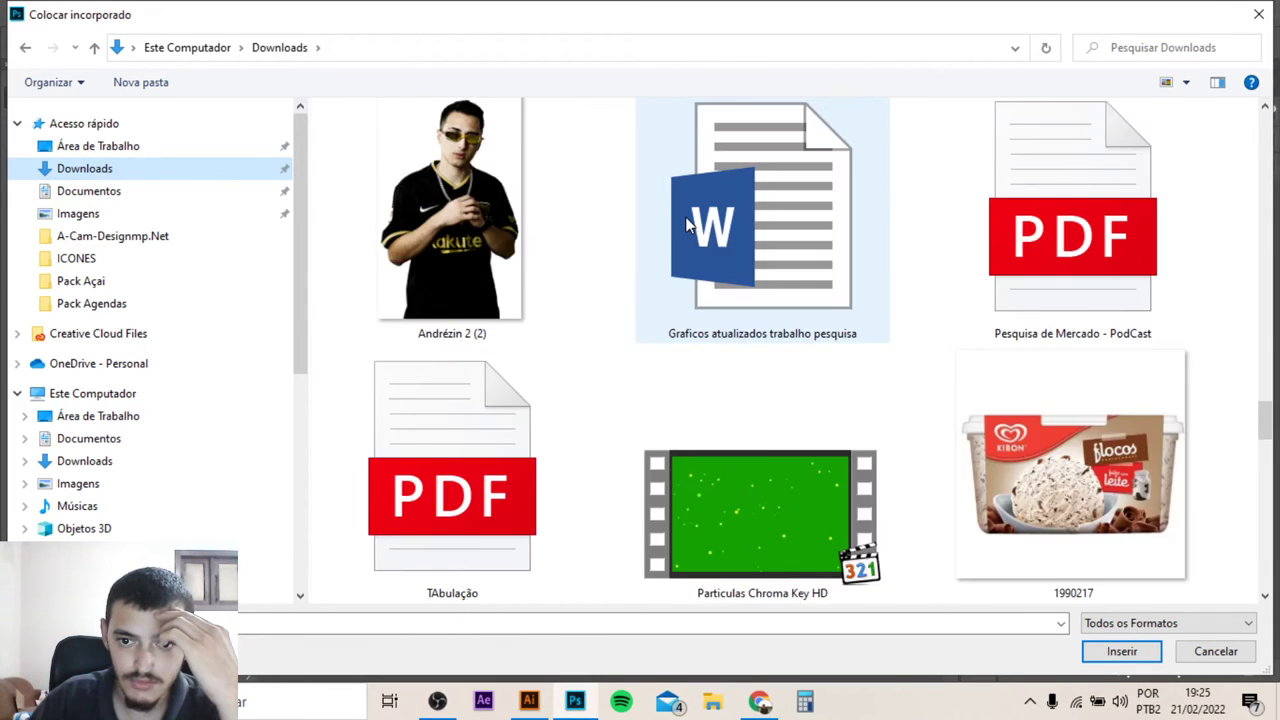
pyautogui.scroll(-3, 685, 224)
pyautogui.click(1218, 652)
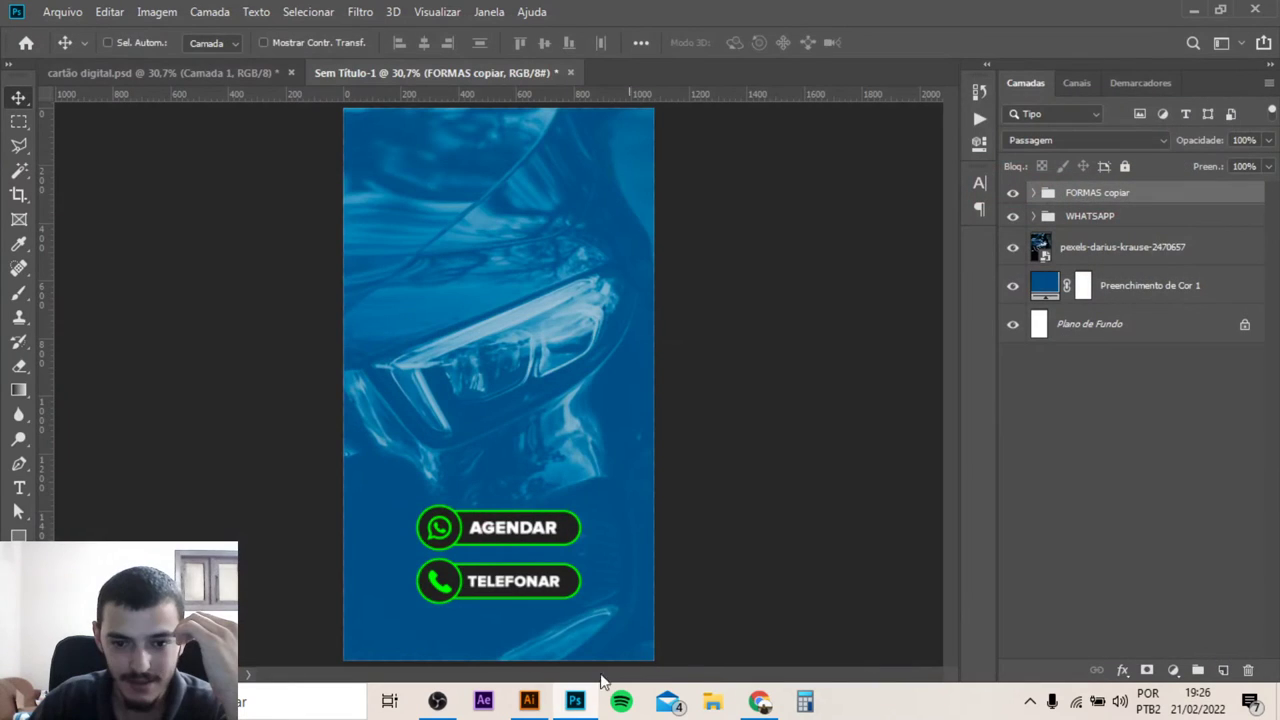
# - Search Google for 'toque na tela', then refine the search to 'toque svg'
pyautogui.click(759, 701)
pyautogui.click(357, 49)
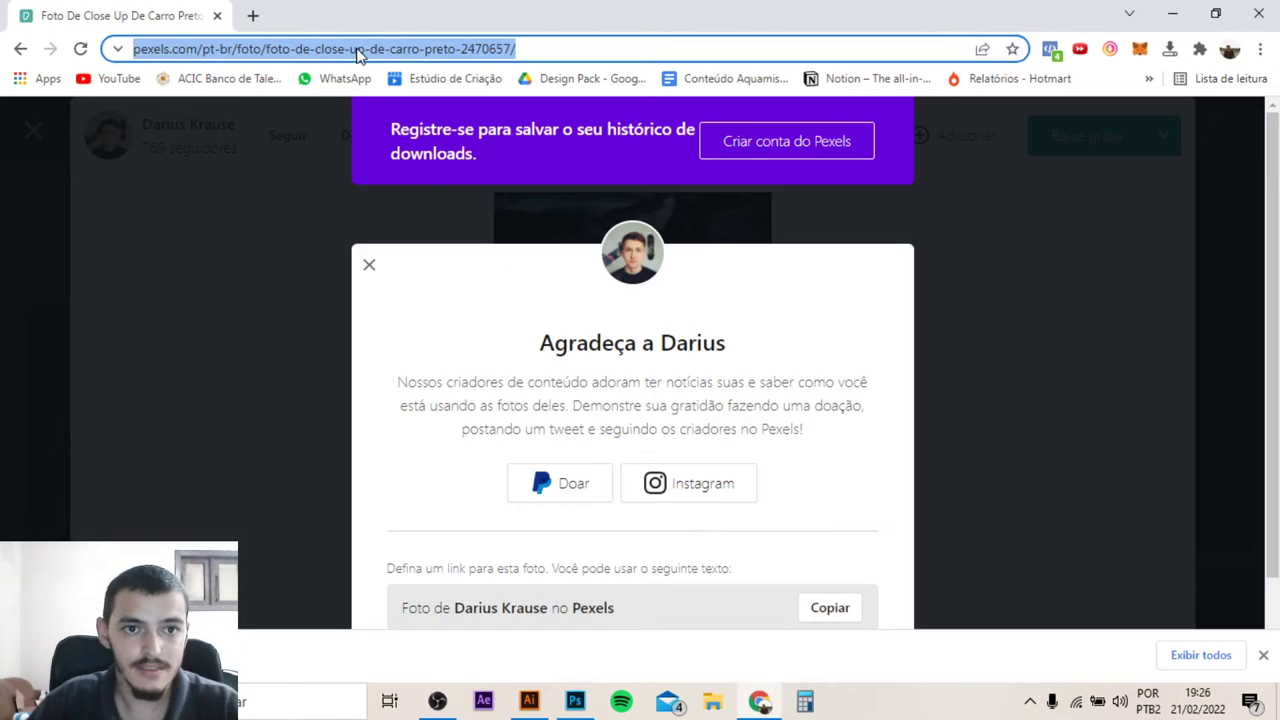
pyautogui.write('toque na t')
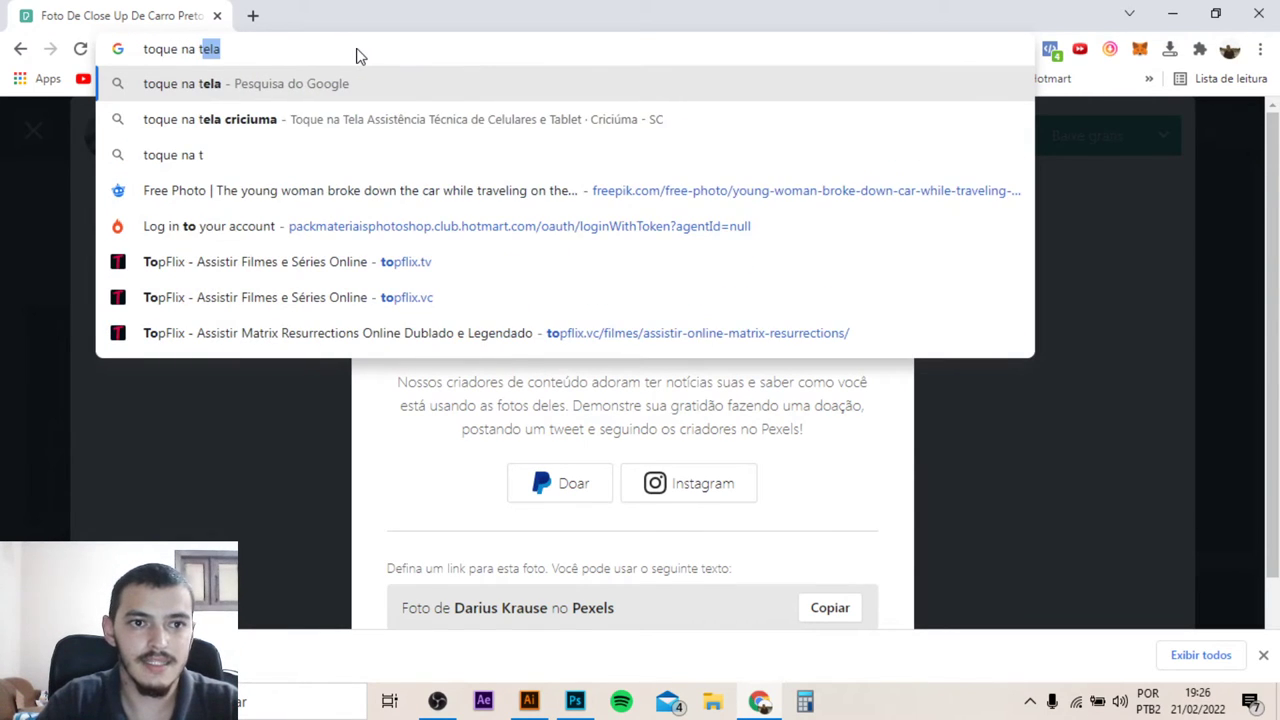
pyautogui.write('ela')
pyautogui.press('Return')
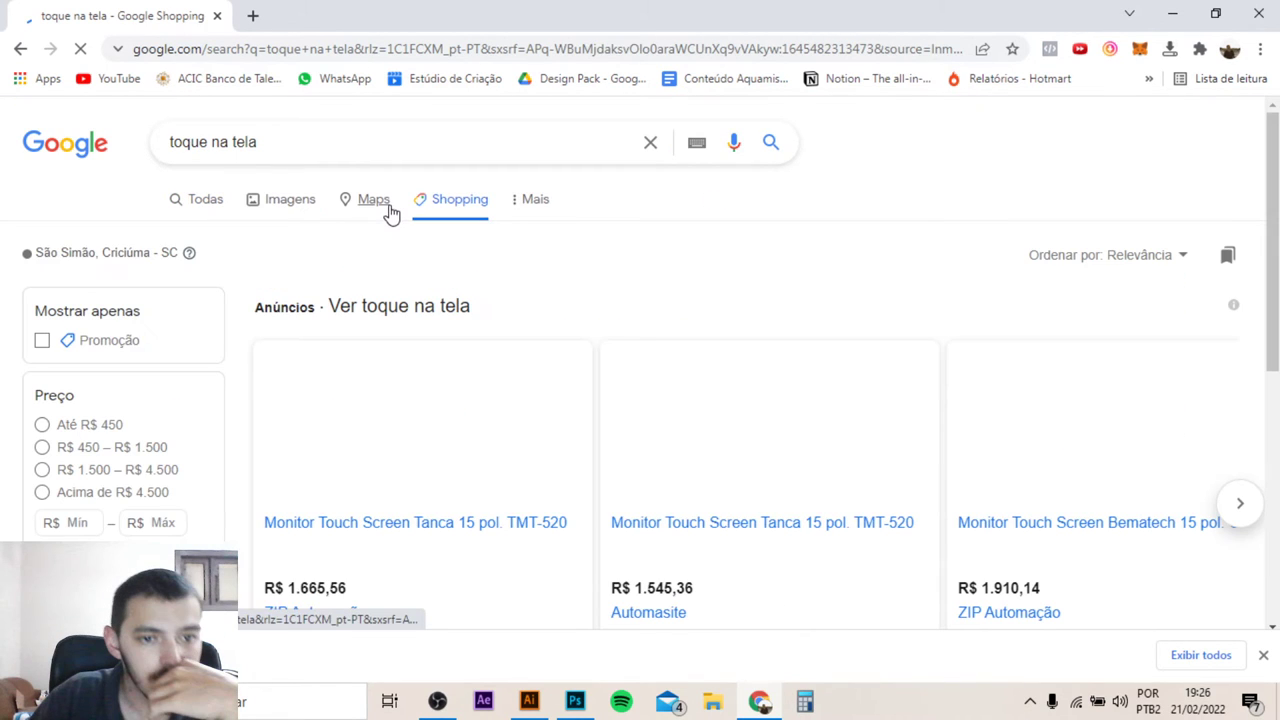
pyautogui.doubleClick(351, 147)
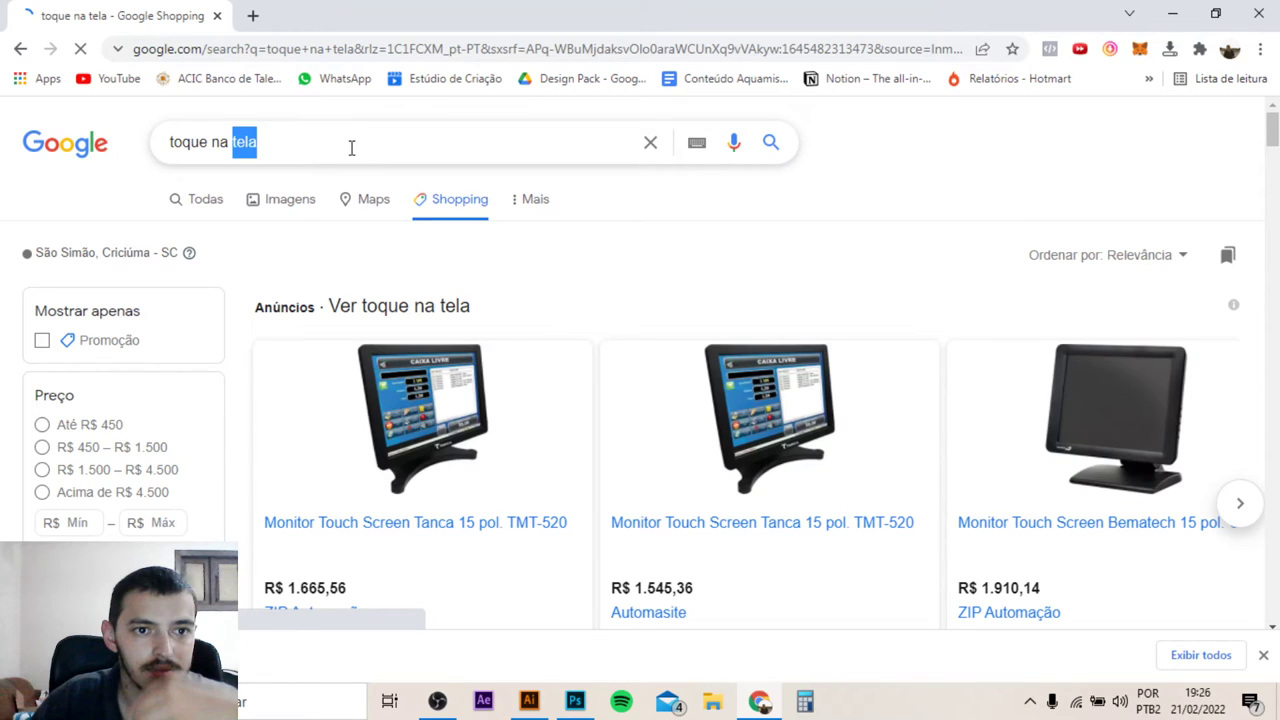
pyautogui.press('BackSpace')
pyautogui.press('BackSpace')
pyautogui.press('BackSpace')
pyautogui.write('sv')
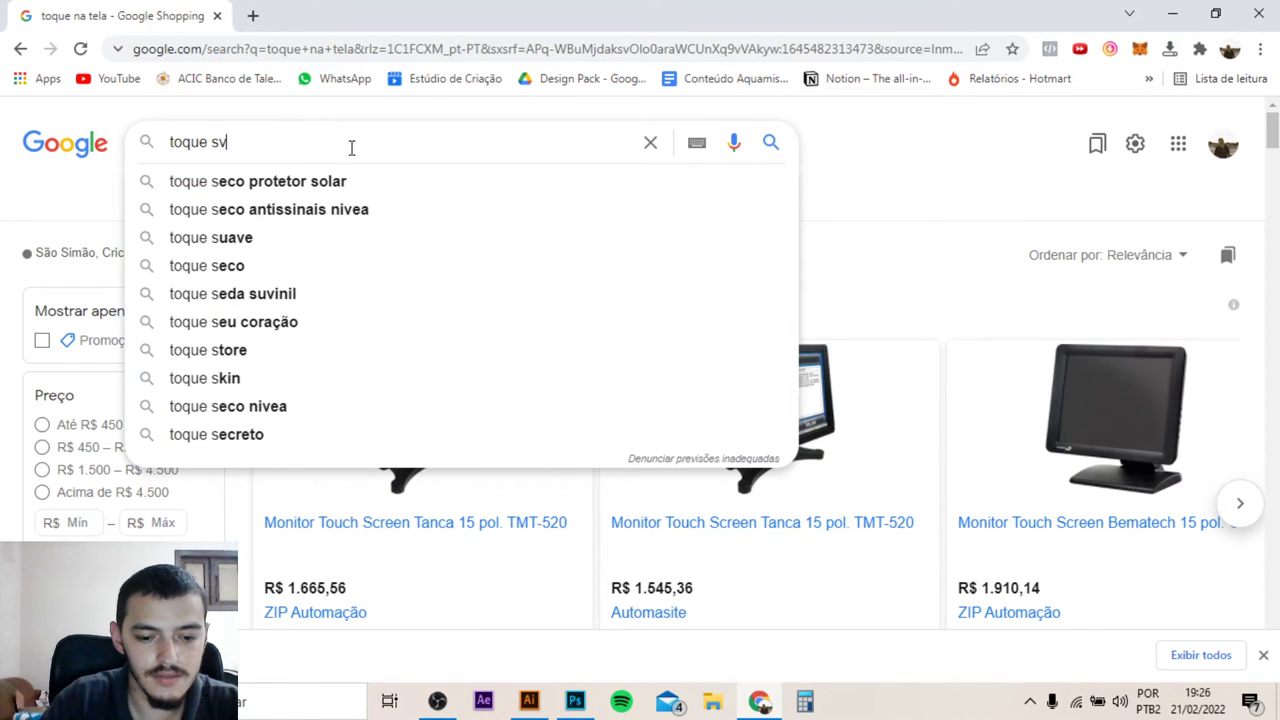
pyautogui.write('g')
pyautogui.press('Return')
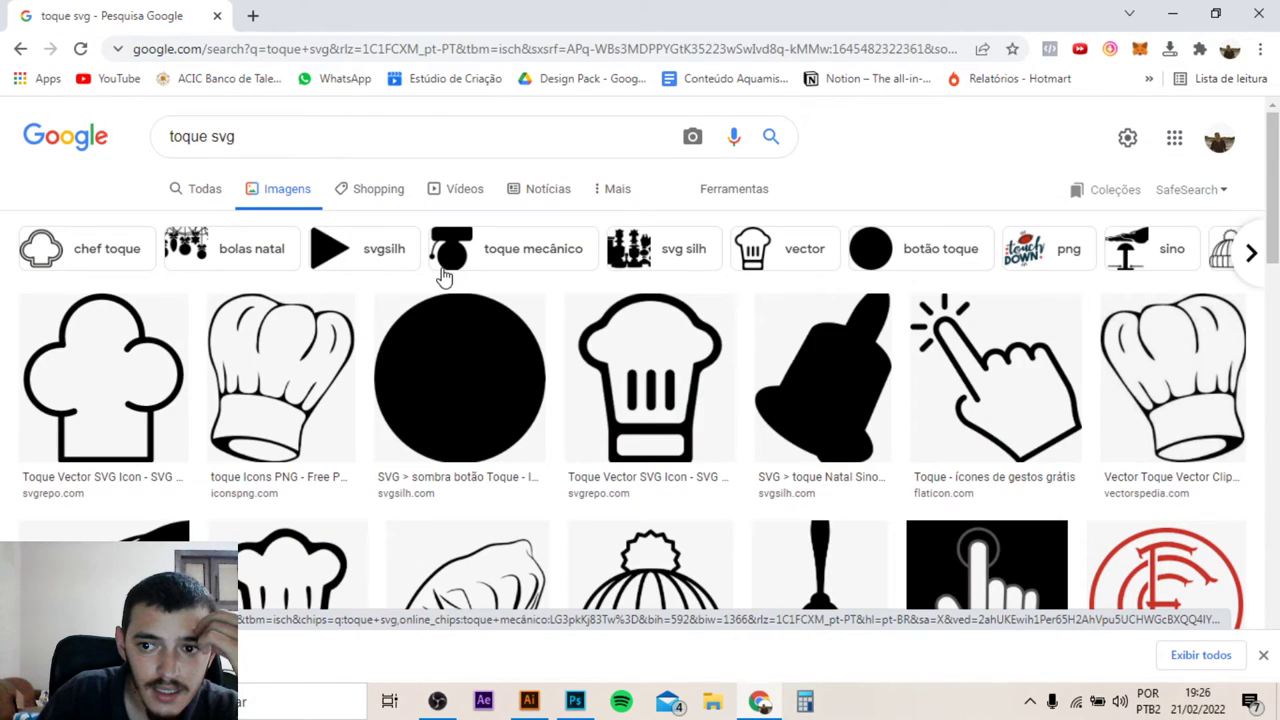
# - Save the tapping-hand icon image to the Downloads folder
pyautogui.click(1005, 343)
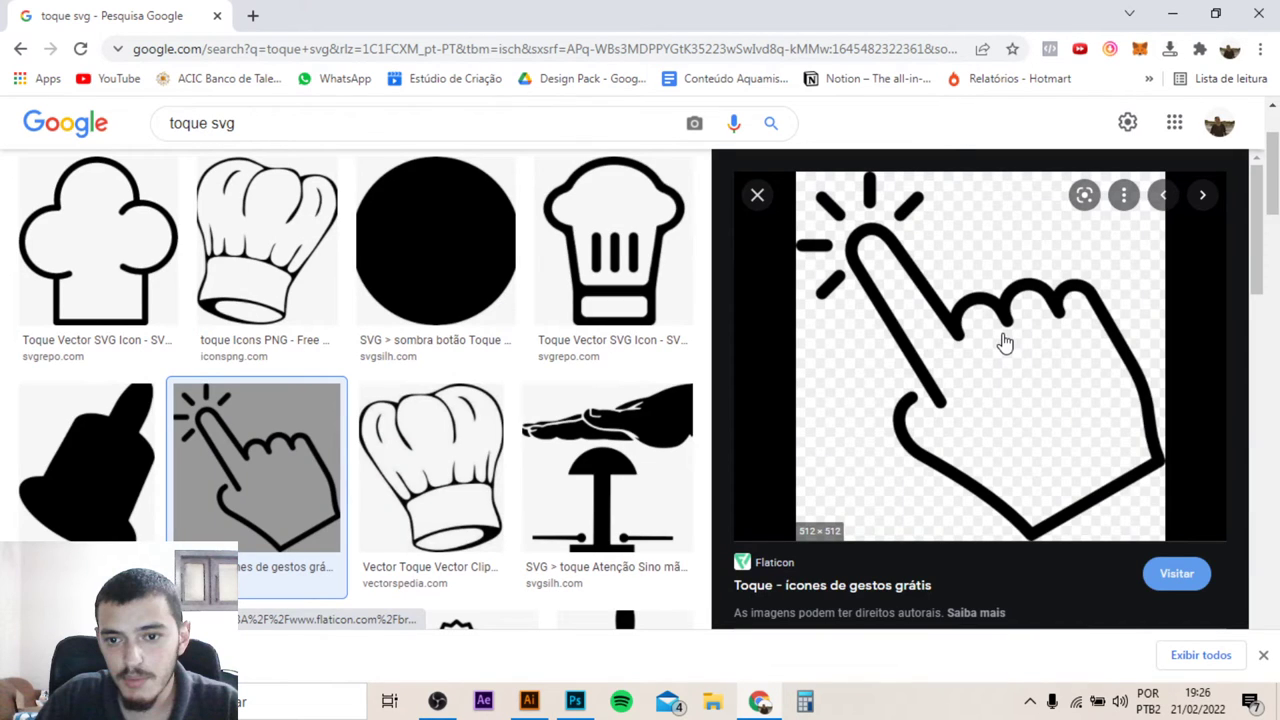
pyautogui.rightClick(996, 334)
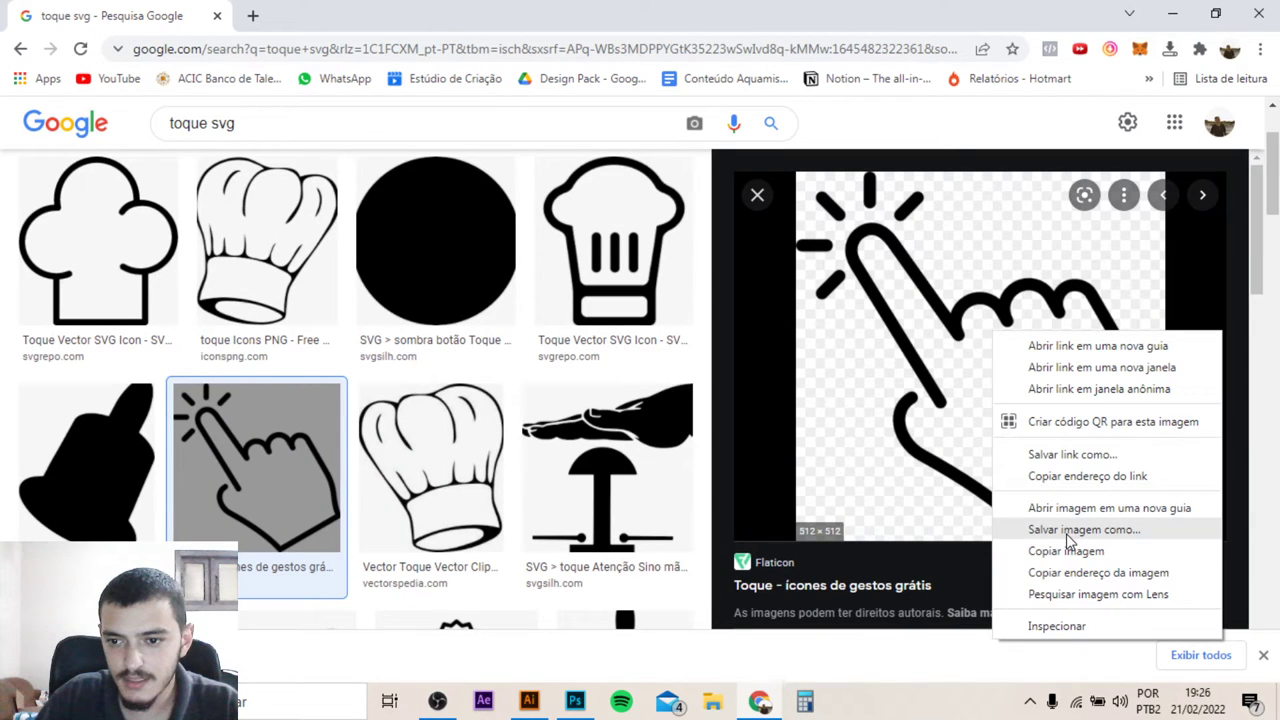
pyautogui.click(1070, 530)
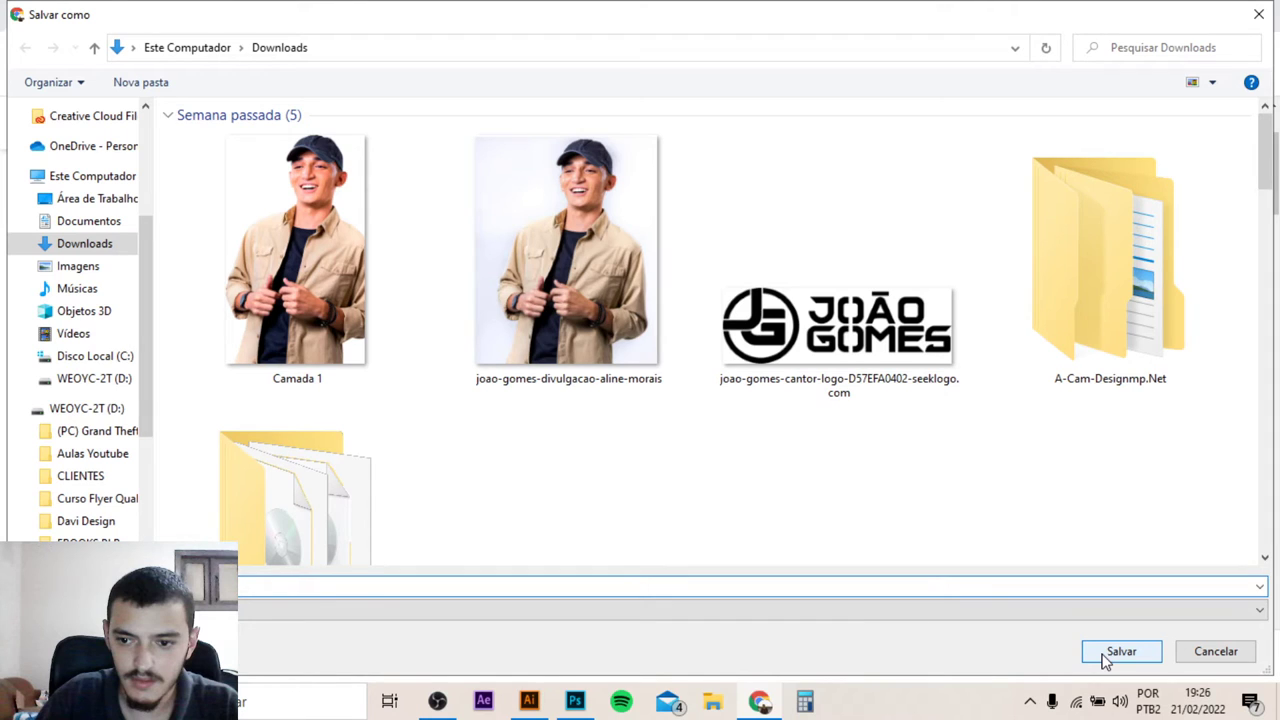
pyautogui.click(1110, 652)
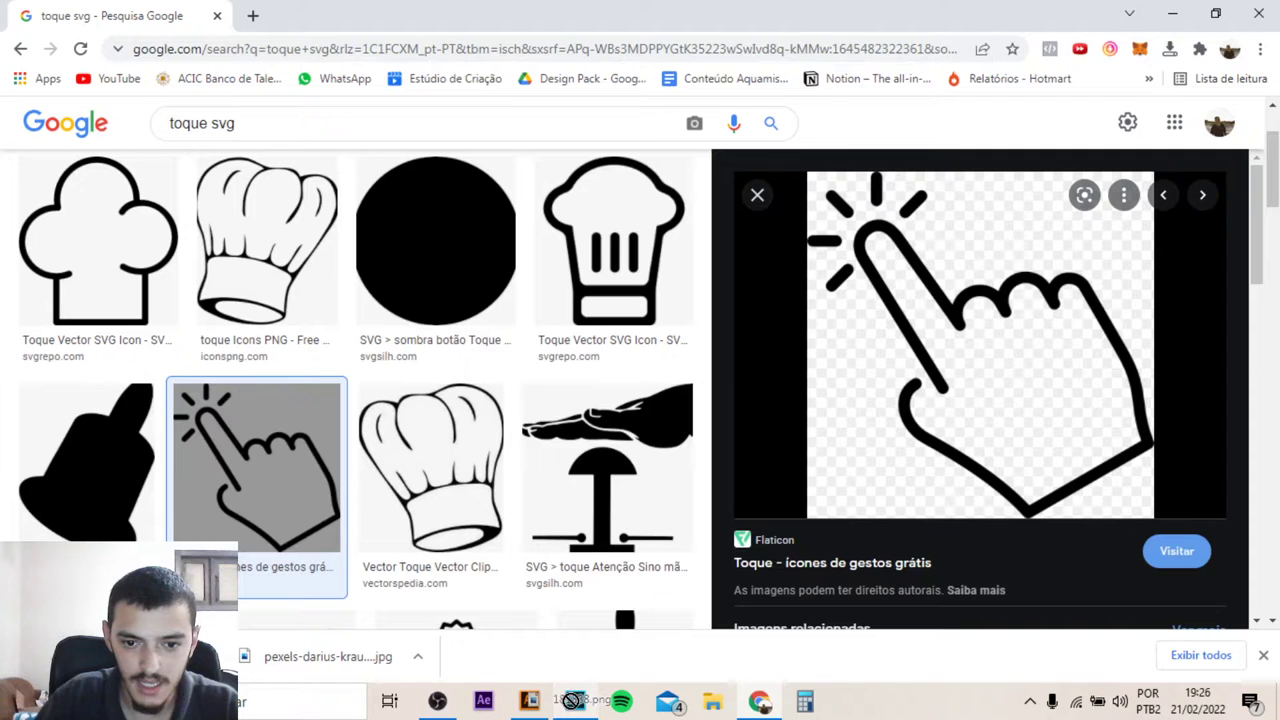
# - Place the hand icon in Photoshop and give it a Color Overlay style
pyautogui.click(572, 700)
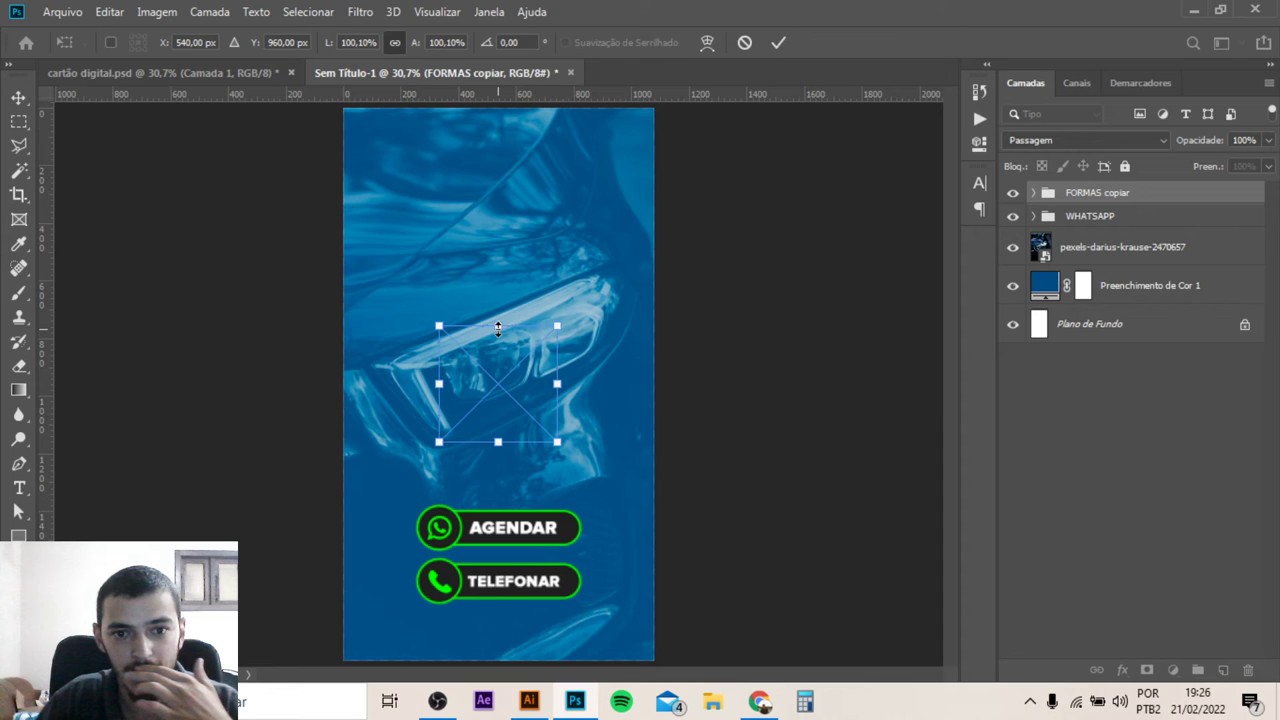
pyautogui.press('Return')
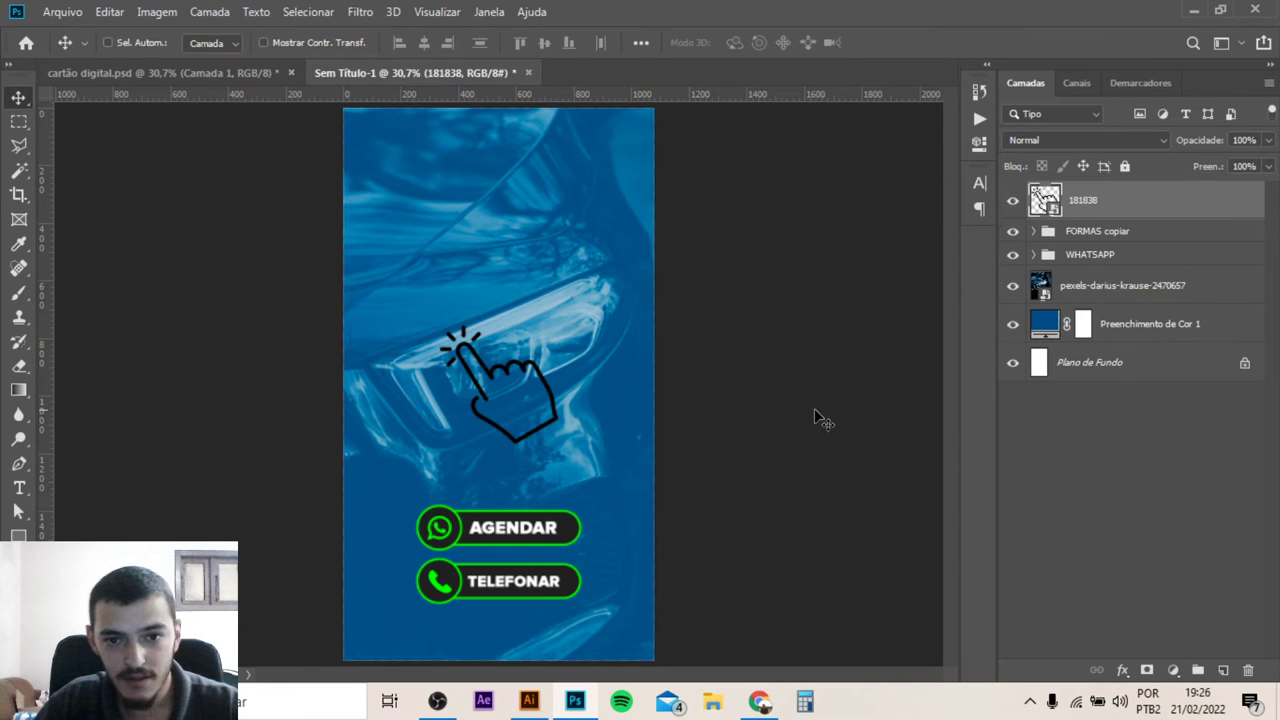
pyautogui.doubleClick(1203, 218)
pyautogui.click(549, 482)
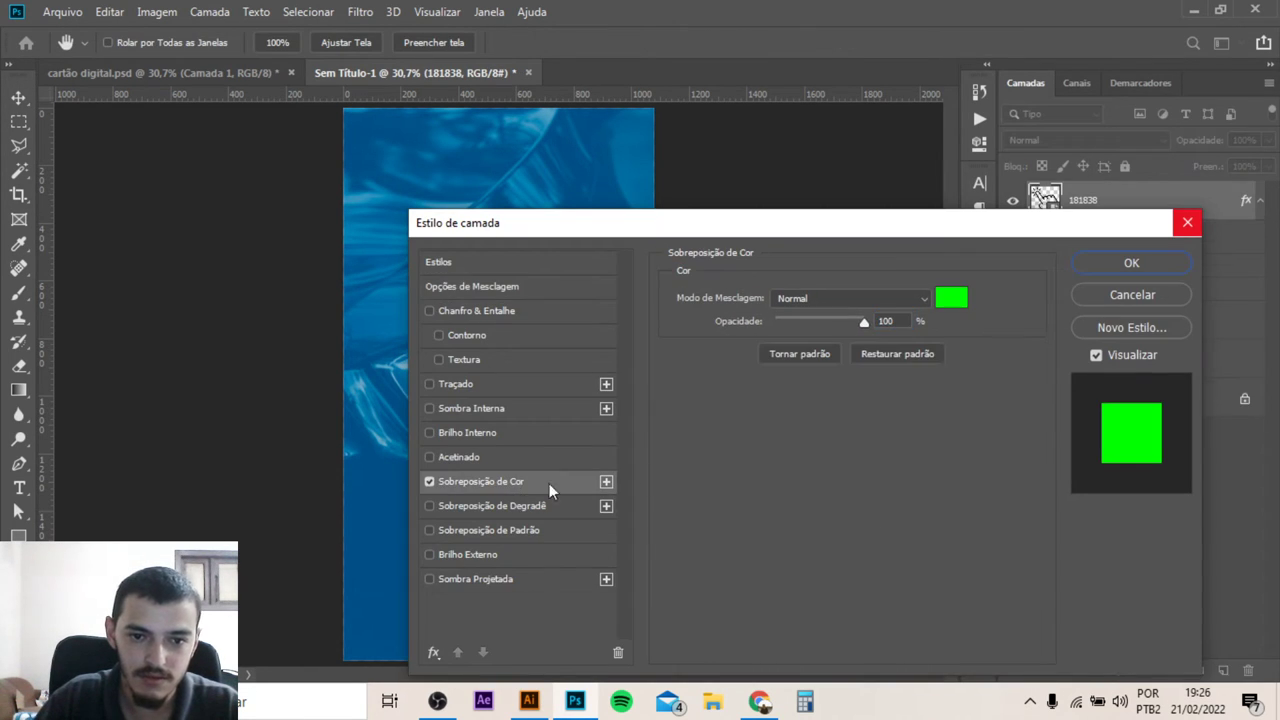
pyautogui.click(1092, 263)
# - Scale the hand icon to about 40% and move it beside the AGENDAR button
pyautogui.hotkey('ctrl', 't')
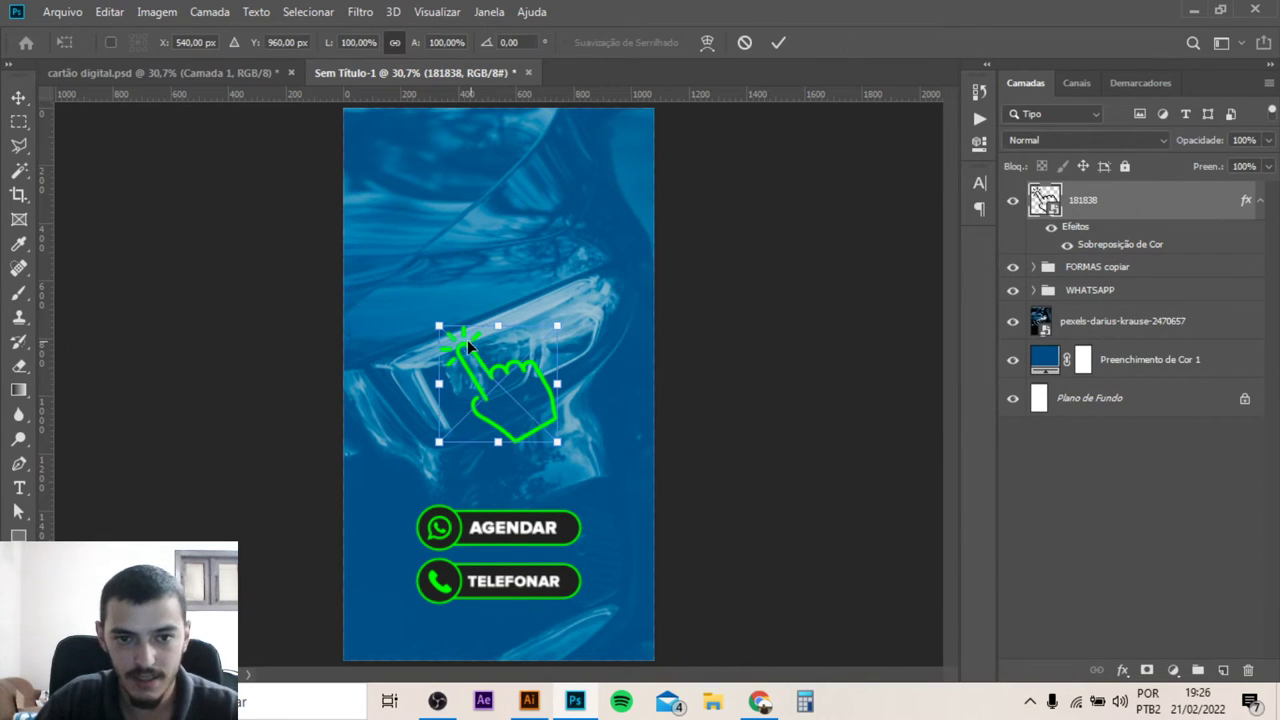
pyautogui.moveTo(439, 326); pyautogui.dragTo(511, 396)
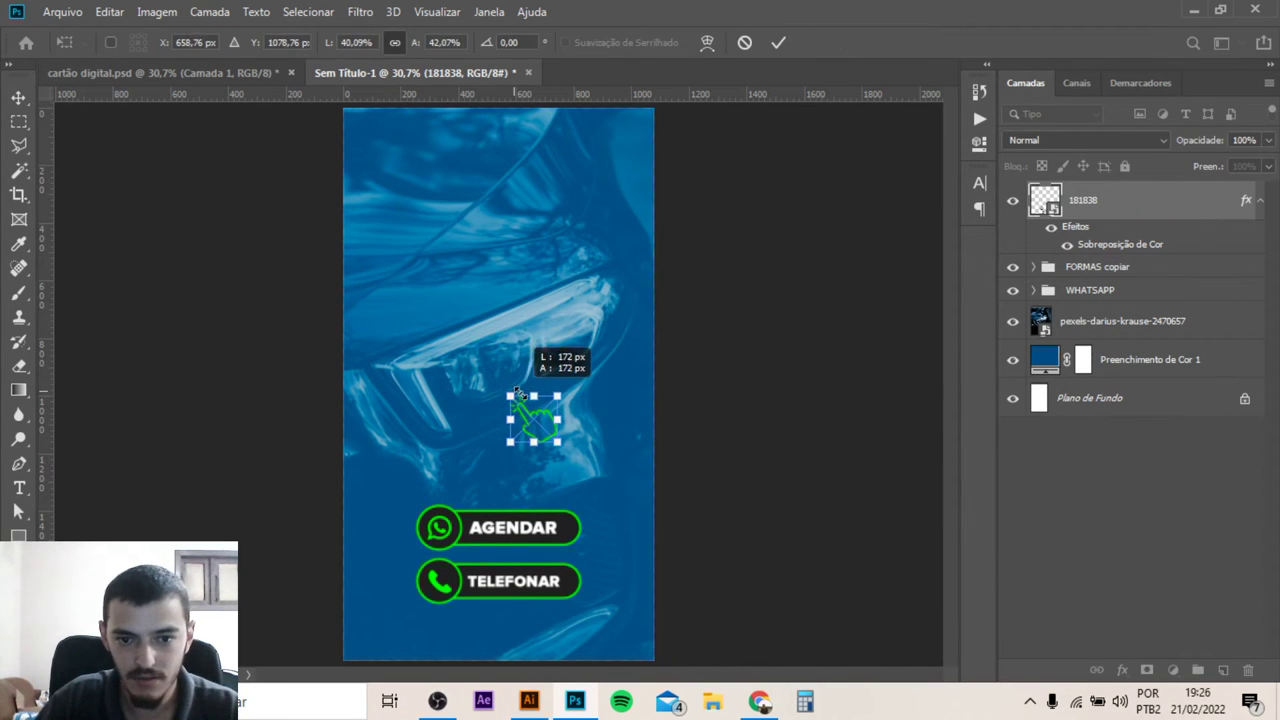
pyautogui.press('Return')
pyautogui.moveTo(546, 473)
pyautogui.mouseDown()
pyautogui.moveTo(615, 560)
pyautogui.moveTo(619, 612)
pyautogui.mouseUp()
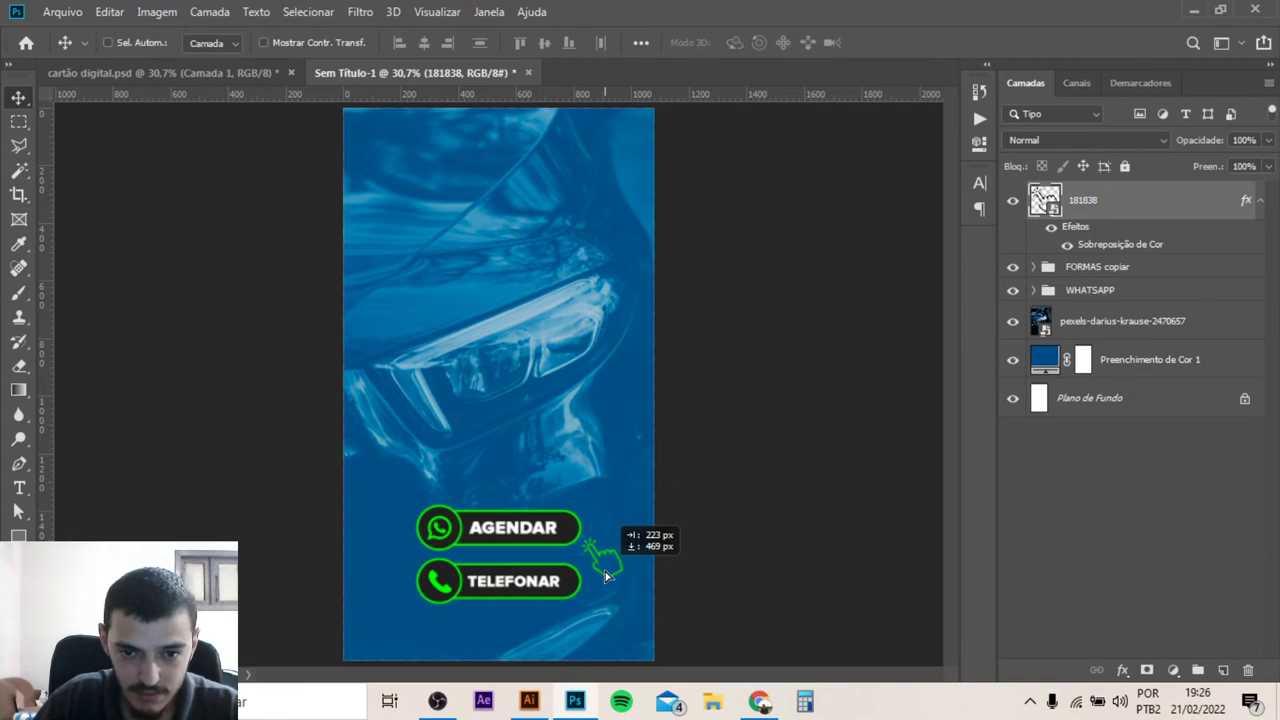
# - Change the hand icon's colour overlay to white
pyautogui.doubleClick(1190, 211)
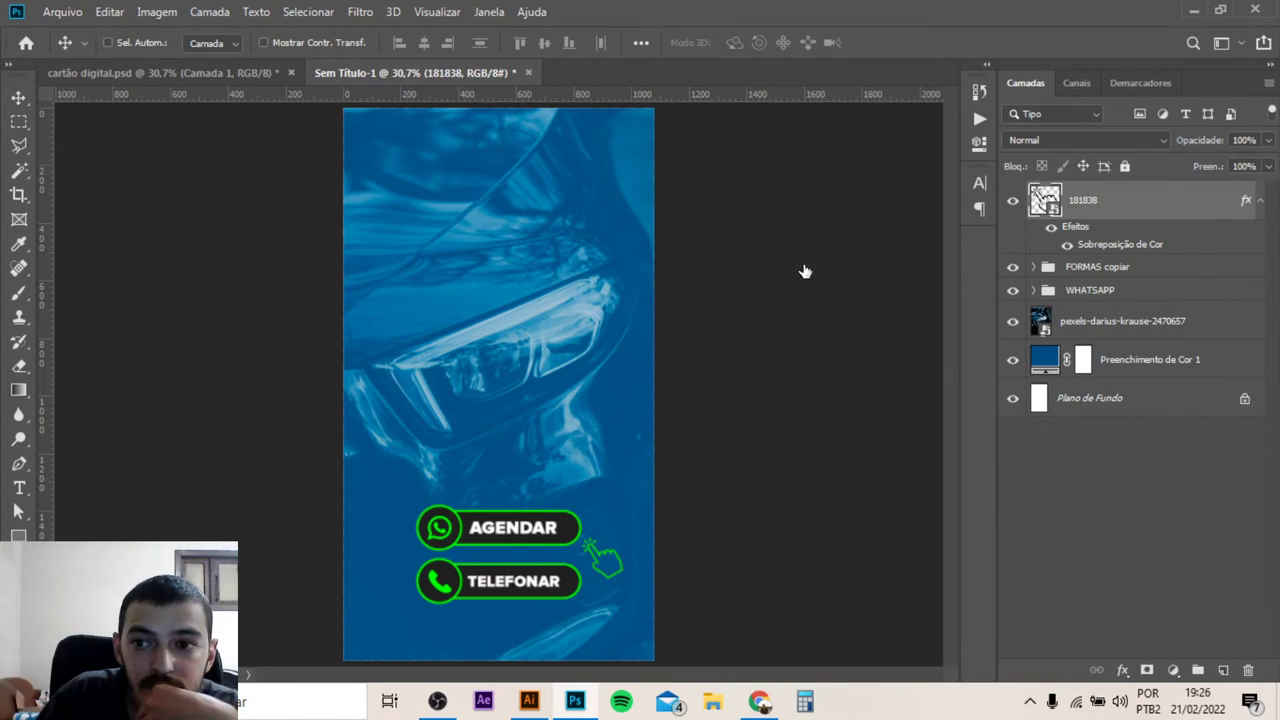
pyautogui.click(520, 481)
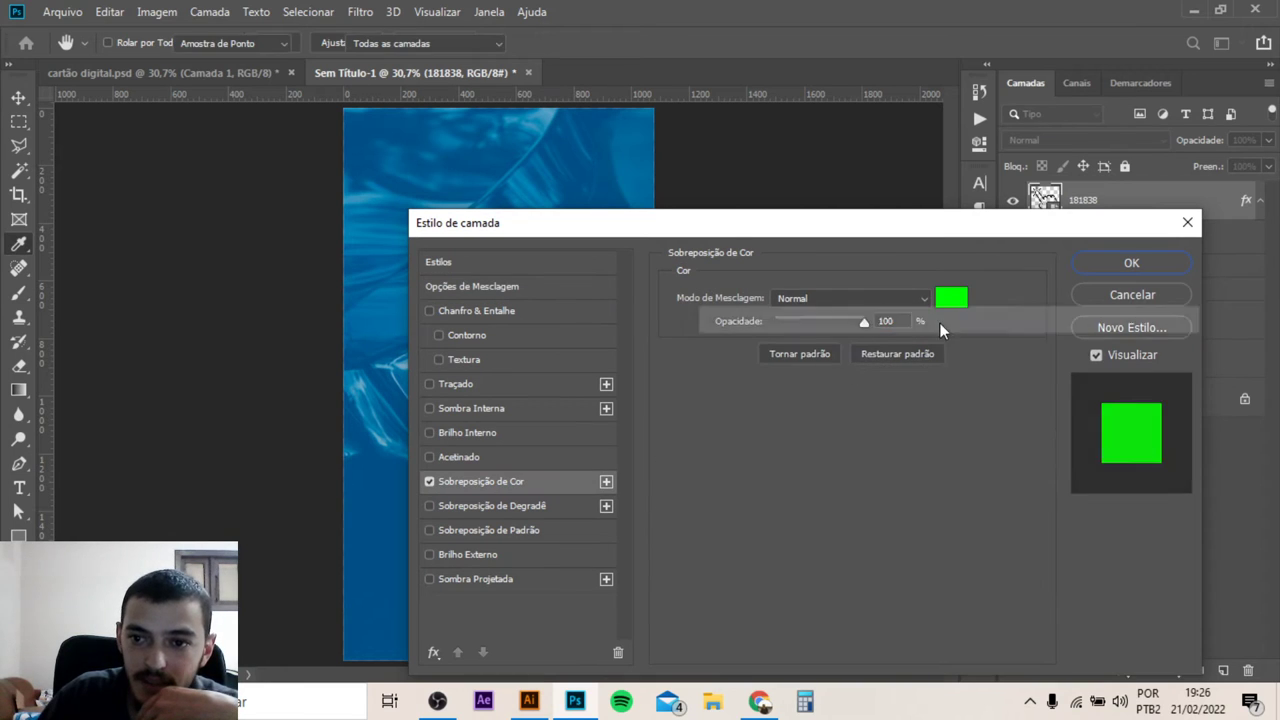
pyautogui.click(950, 296)
pyautogui.press('Tab')
pyautogui.click(1105, 347)
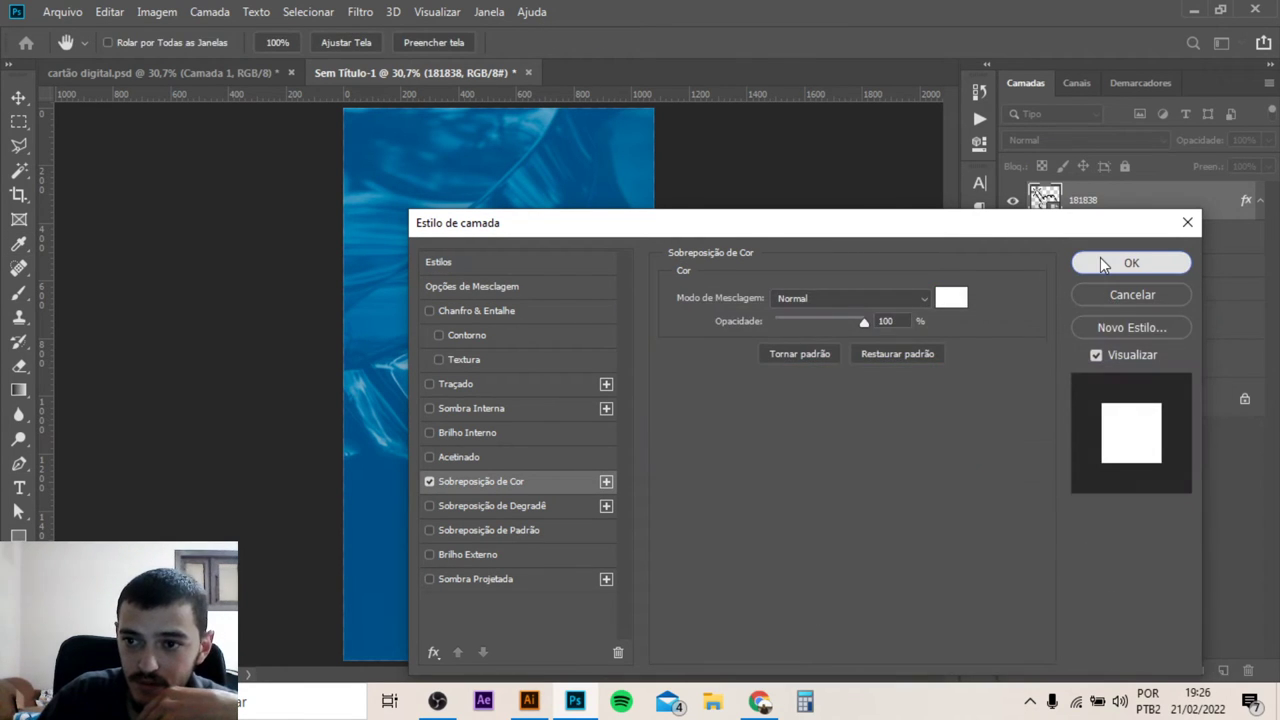
pyautogui.click(1100, 260)
pyautogui.click(213, 74)
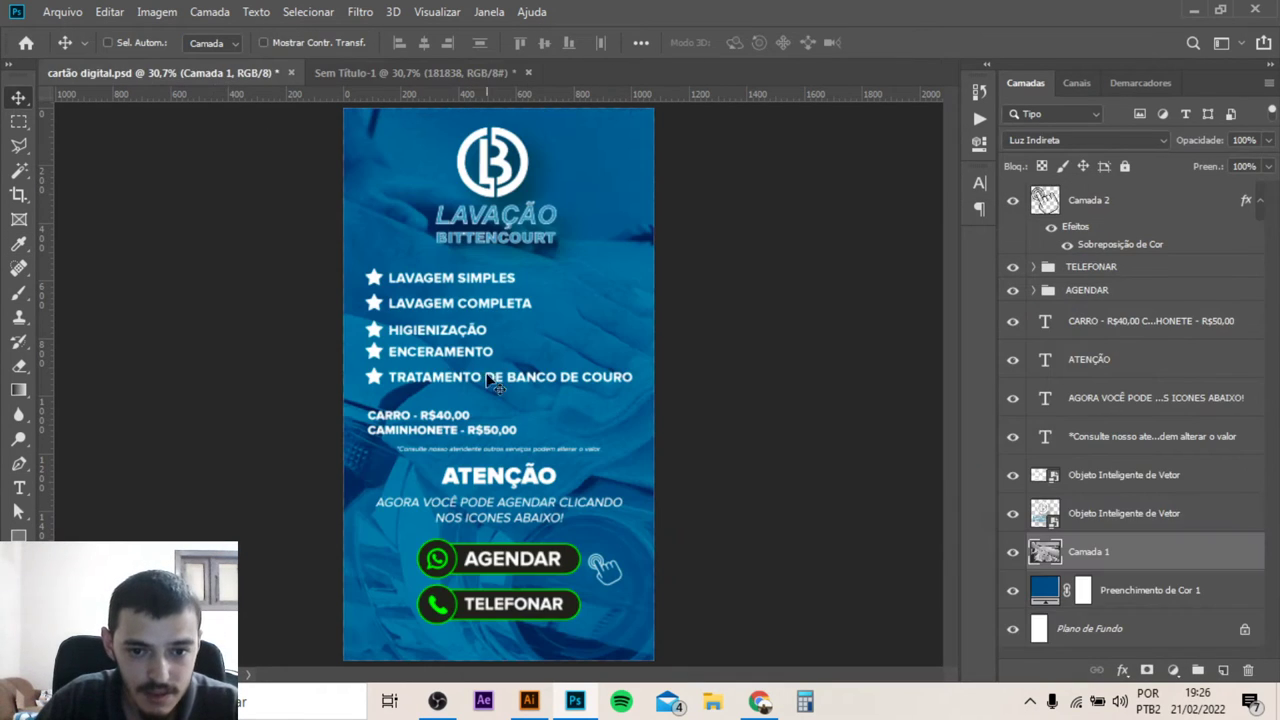
# - Move the button groups and hand icon slightly lower and left on the card
pyautogui.keyDown('ctrl'); pyautogui.click(558, 572); pyautogui.keyUp('ctrl')
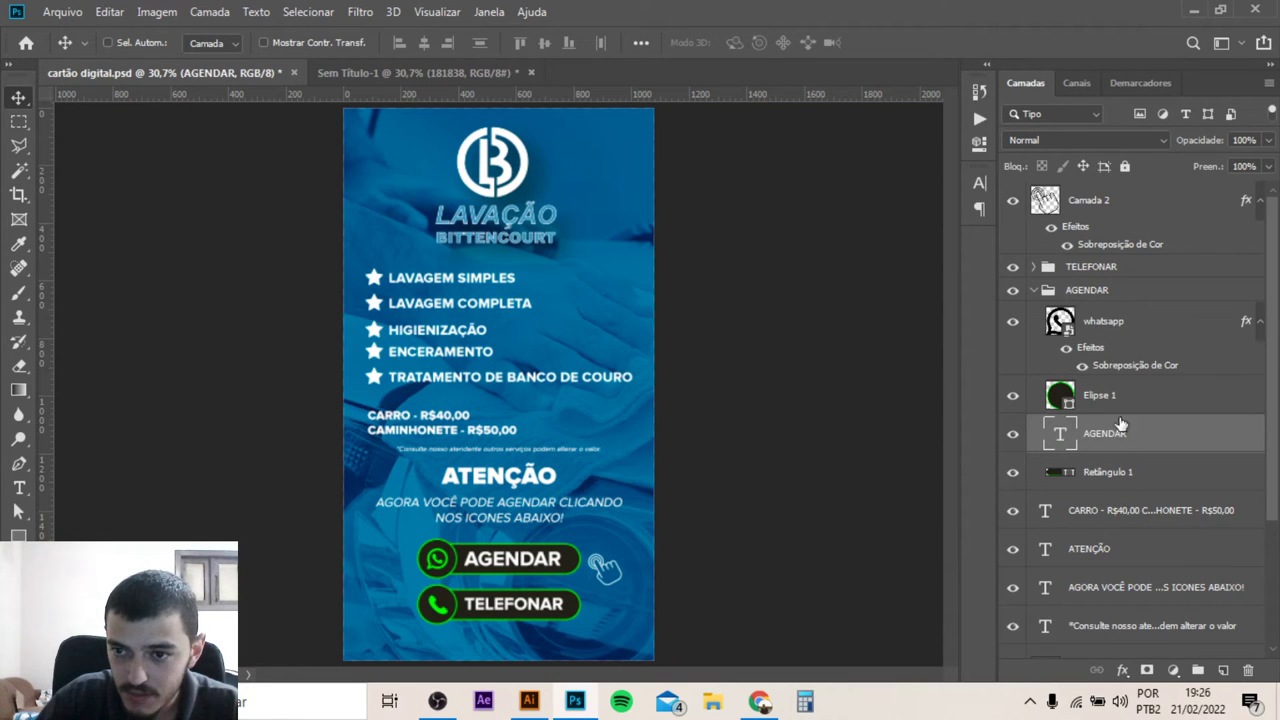
pyautogui.click(1044, 294)
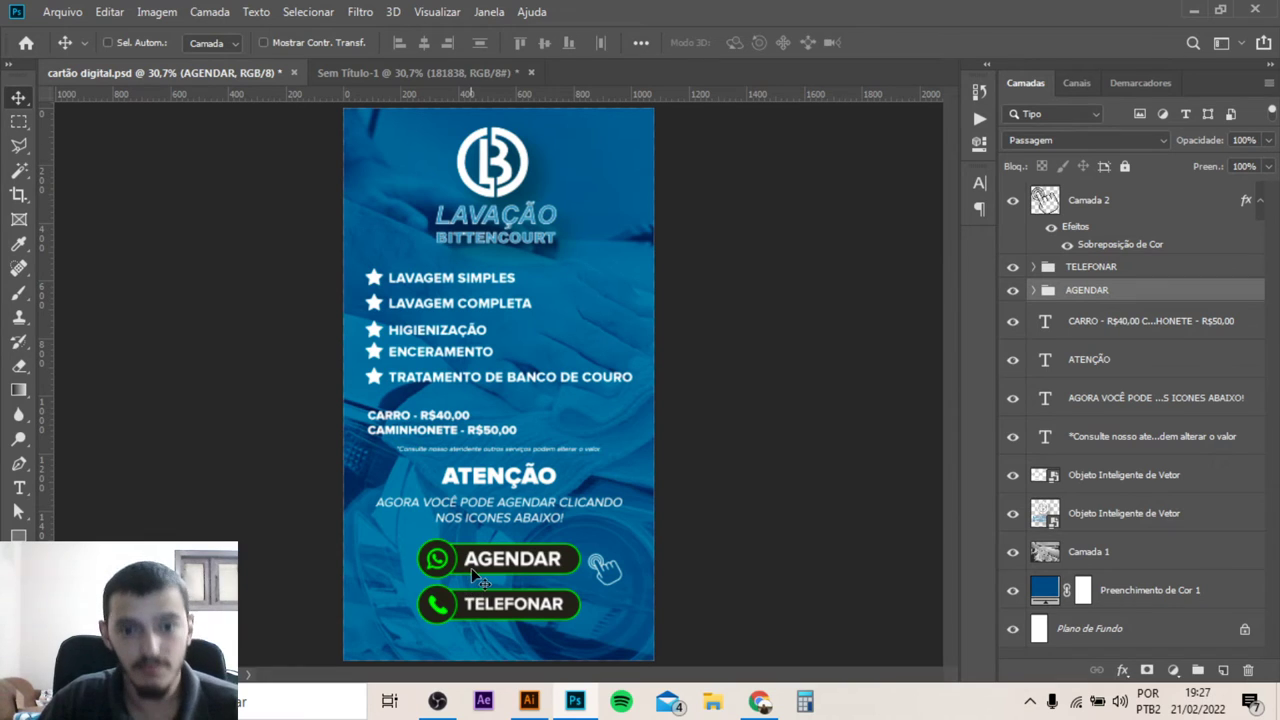
pyautogui.click(423, 79)
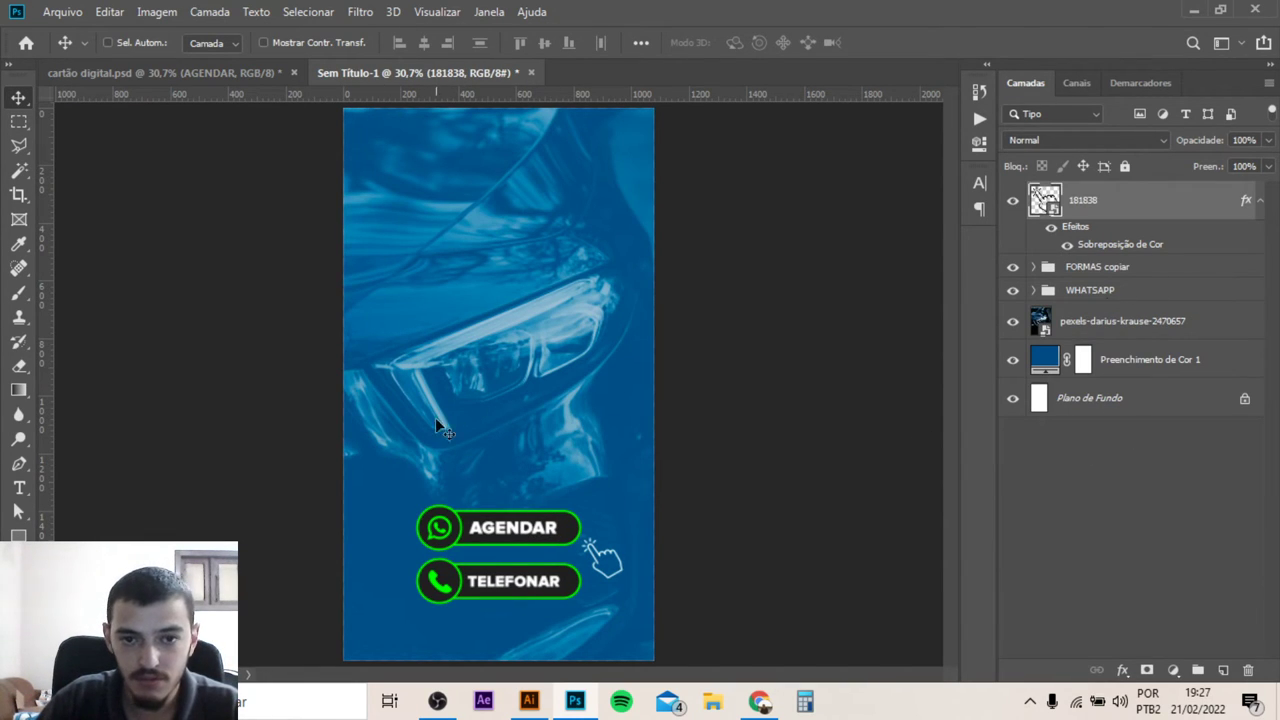
pyautogui.click(188, 73)
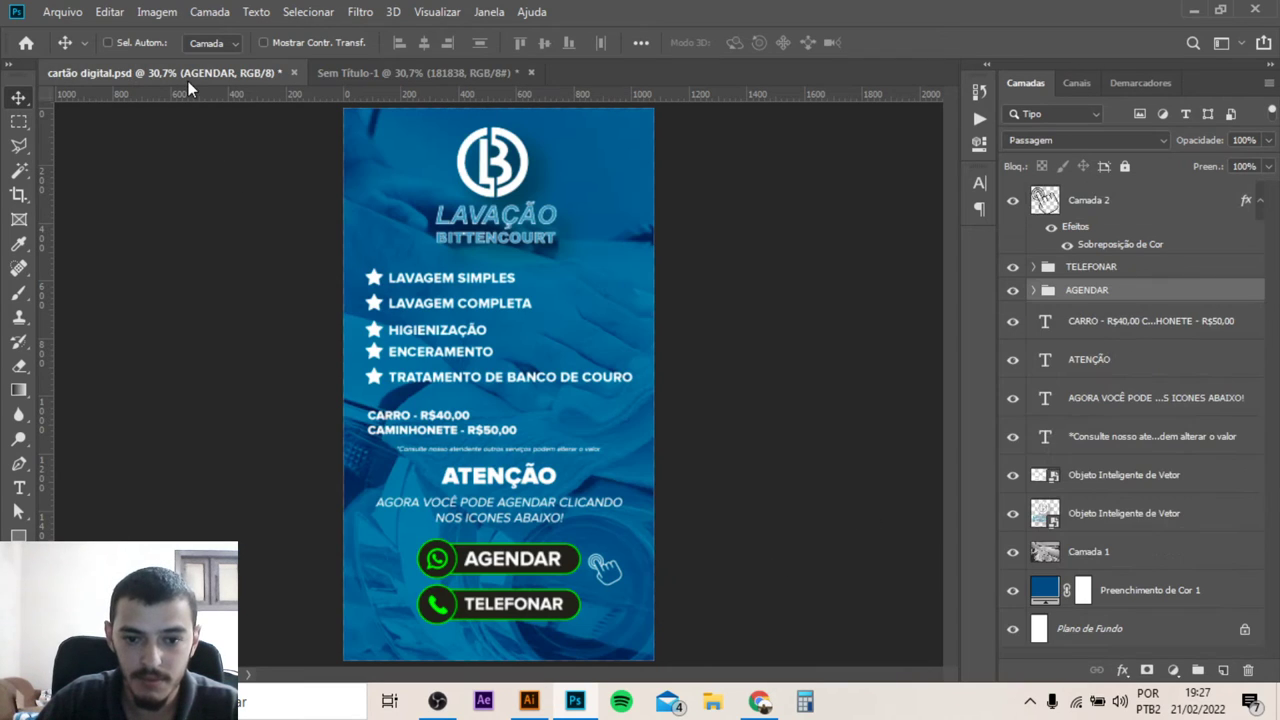
pyautogui.click(399, 73)
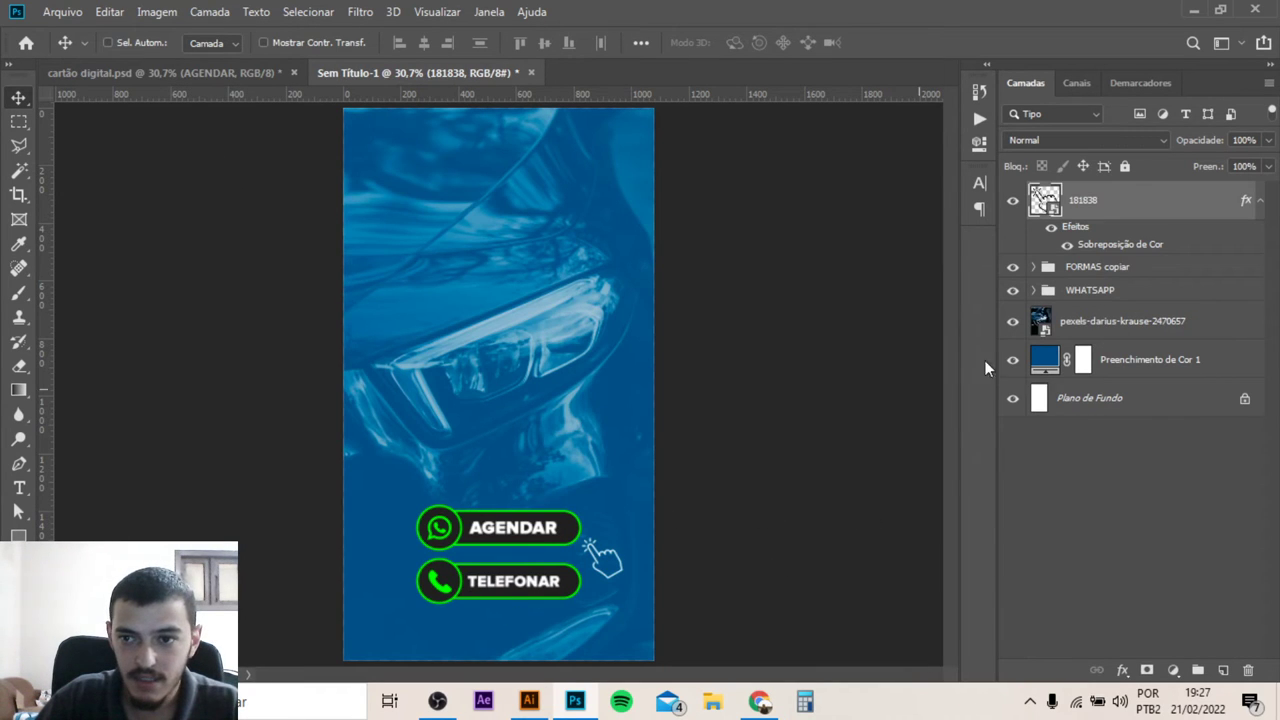
pyautogui.keyDown('shift'); pyautogui.click(1126, 295); pyautogui.keyUp('shift')
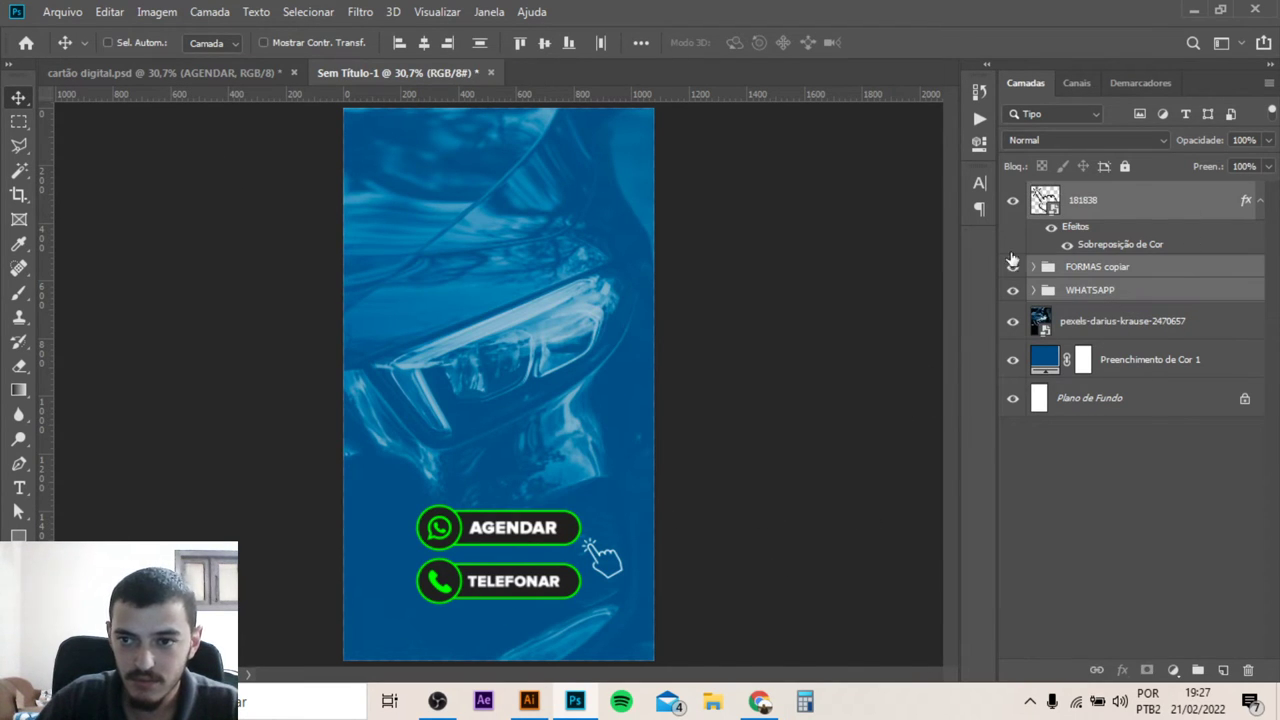
pyautogui.moveTo(512, 549); pyautogui.dragTo(509, 565)
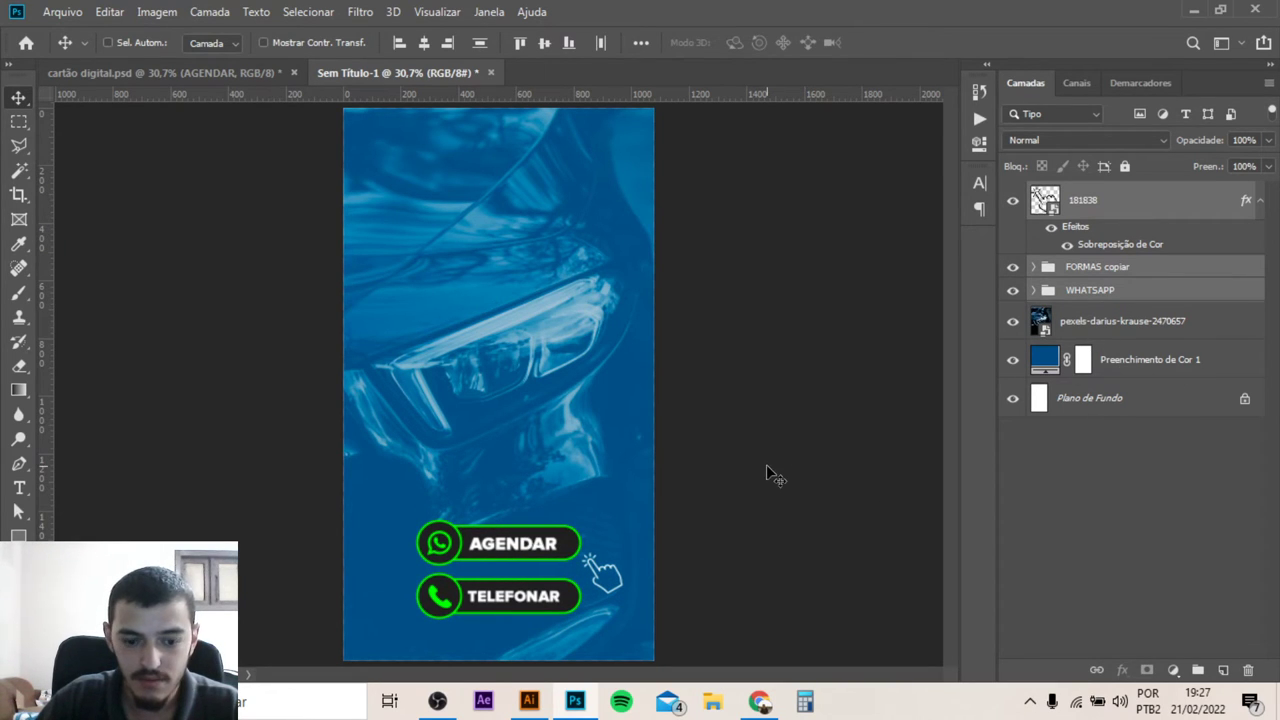
pyautogui.moveTo(549, 551); pyautogui.dragTo(528, 556)
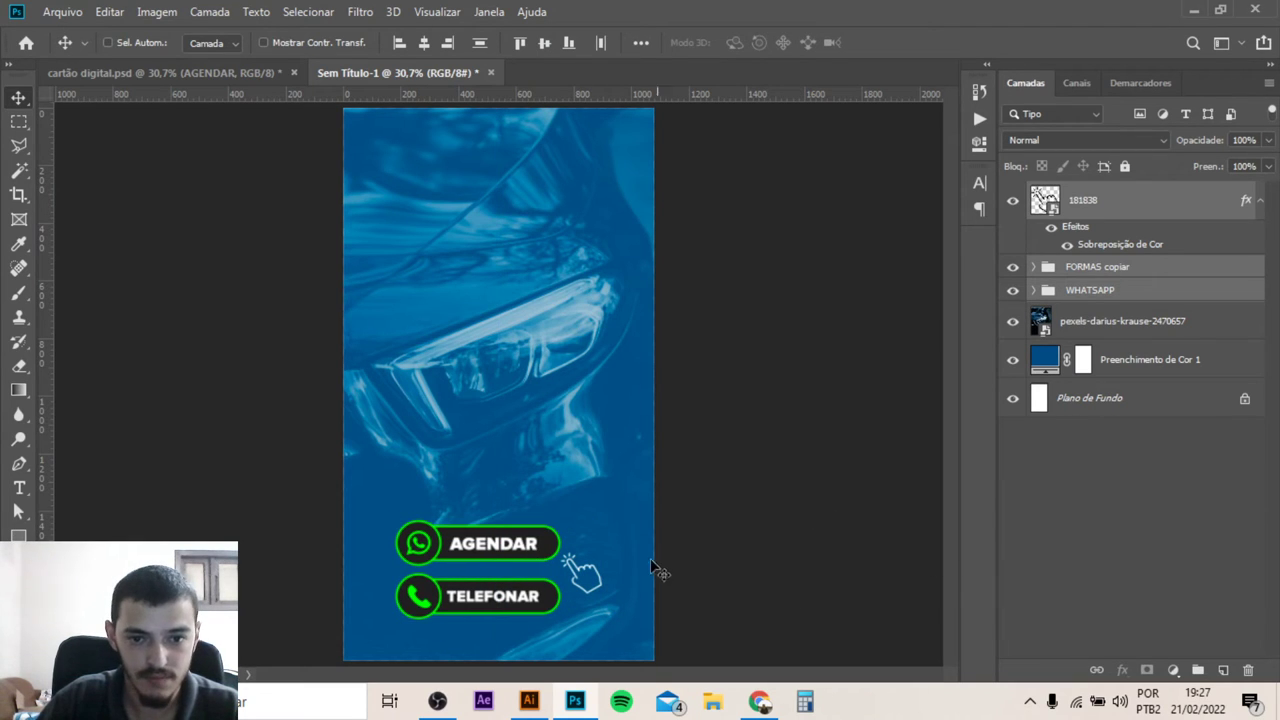
pyautogui.moveTo(571, 562); pyautogui.dragTo(580, 566)
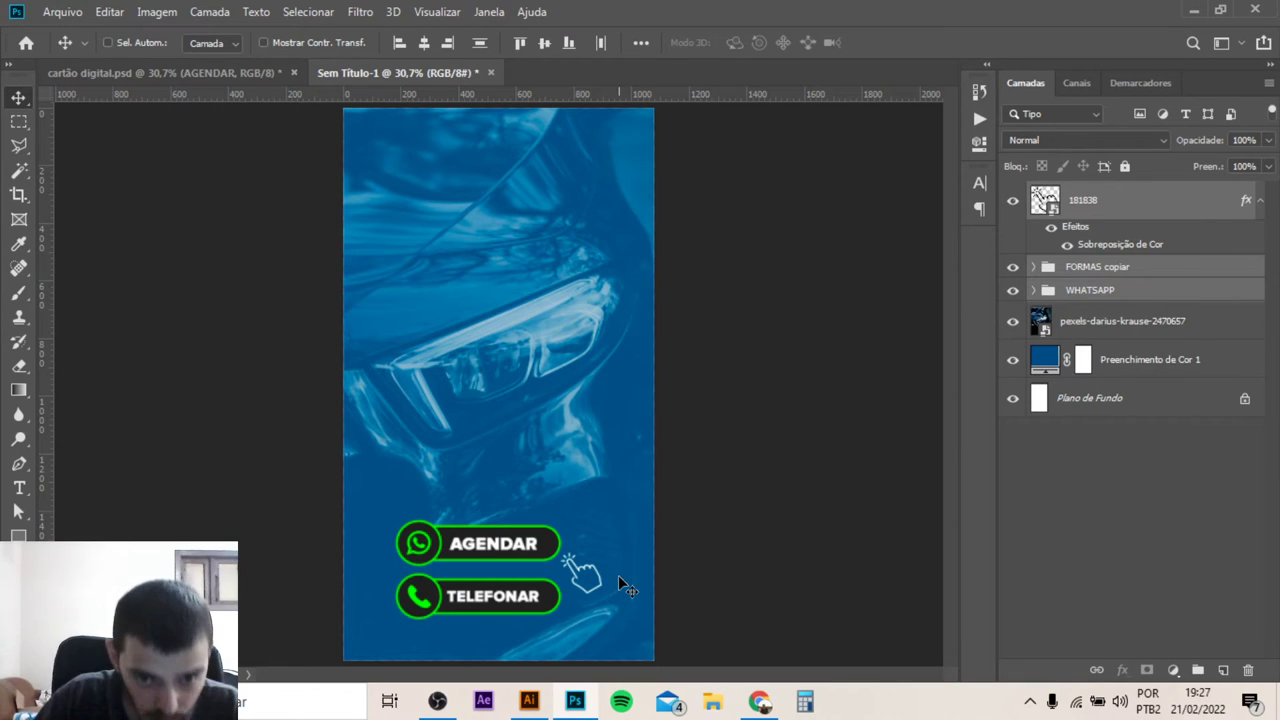
# - Centre the AGENDAR and TELEFONAR button groups horizontally on the card
pyautogui.keyDown('ctrl'); pyautogui.click(583, 570); pyautogui.keyUp('ctrl')
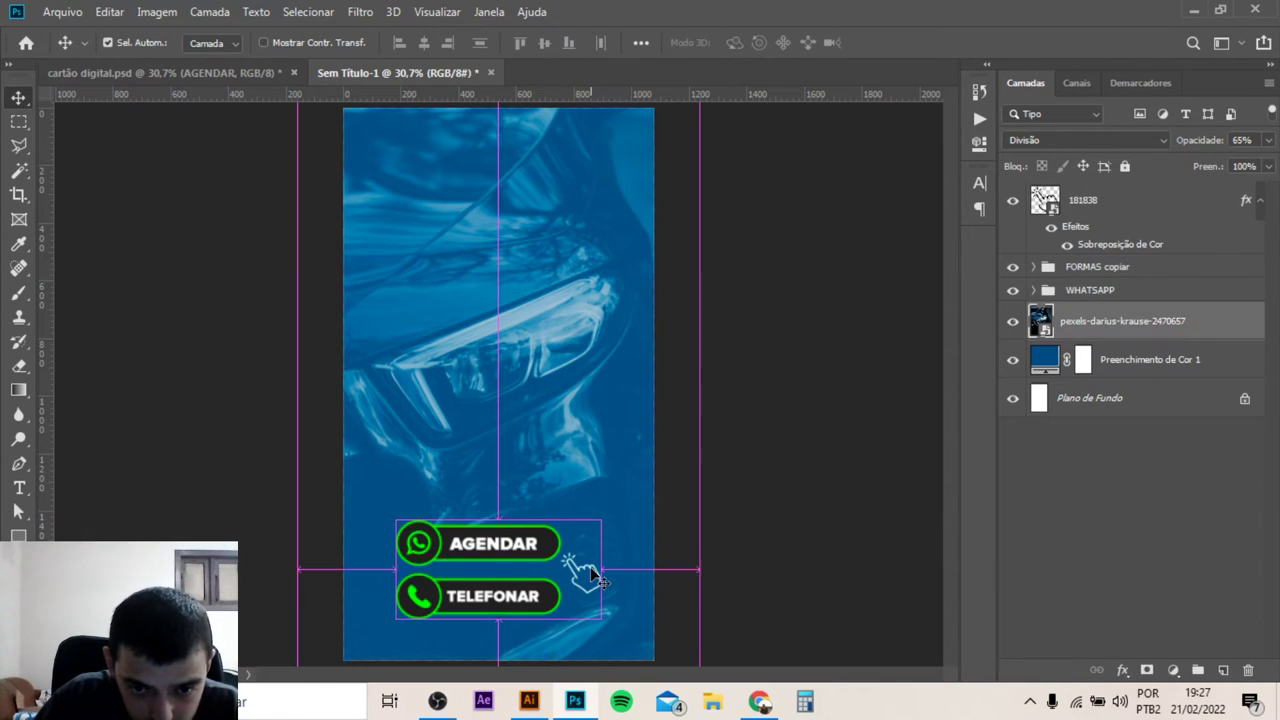
pyautogui.moveTo(586, 571); pyautogui.dragTo(612, 455)
pyautogui.hotkey('ctrl', 'z')
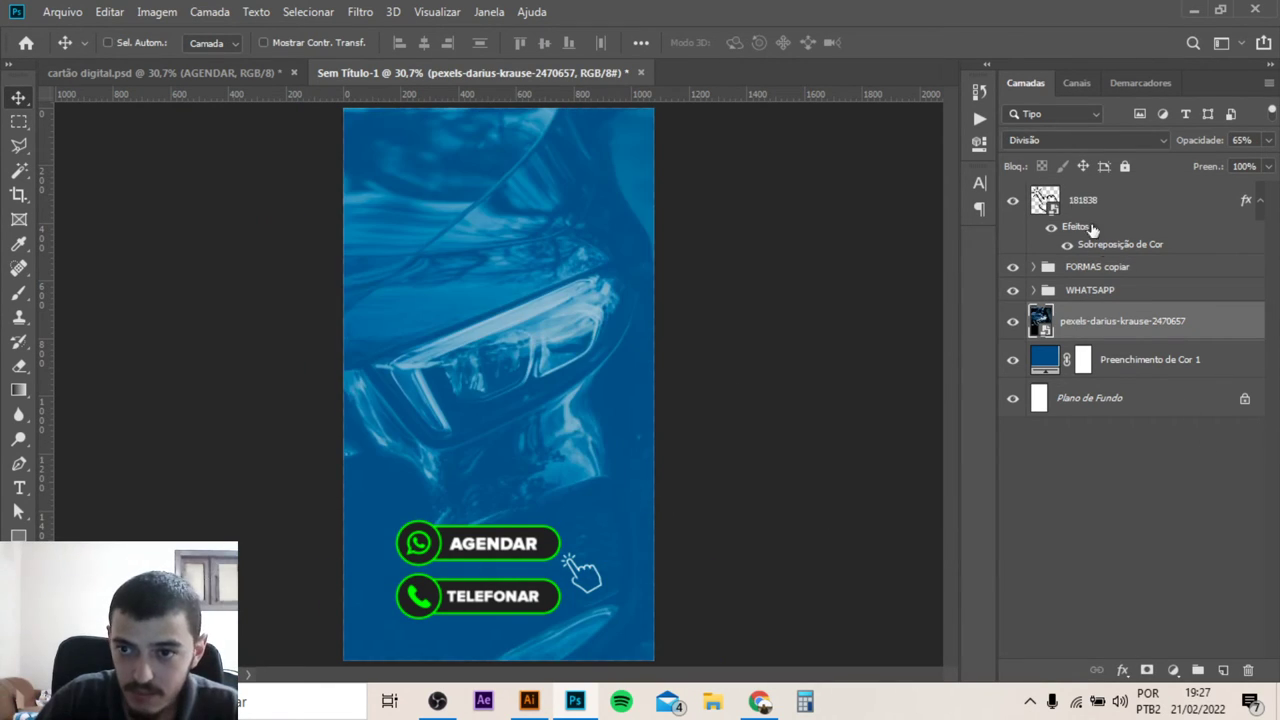
pyautogui.click(1013, 201)
pyautogui.click(1108, 276)
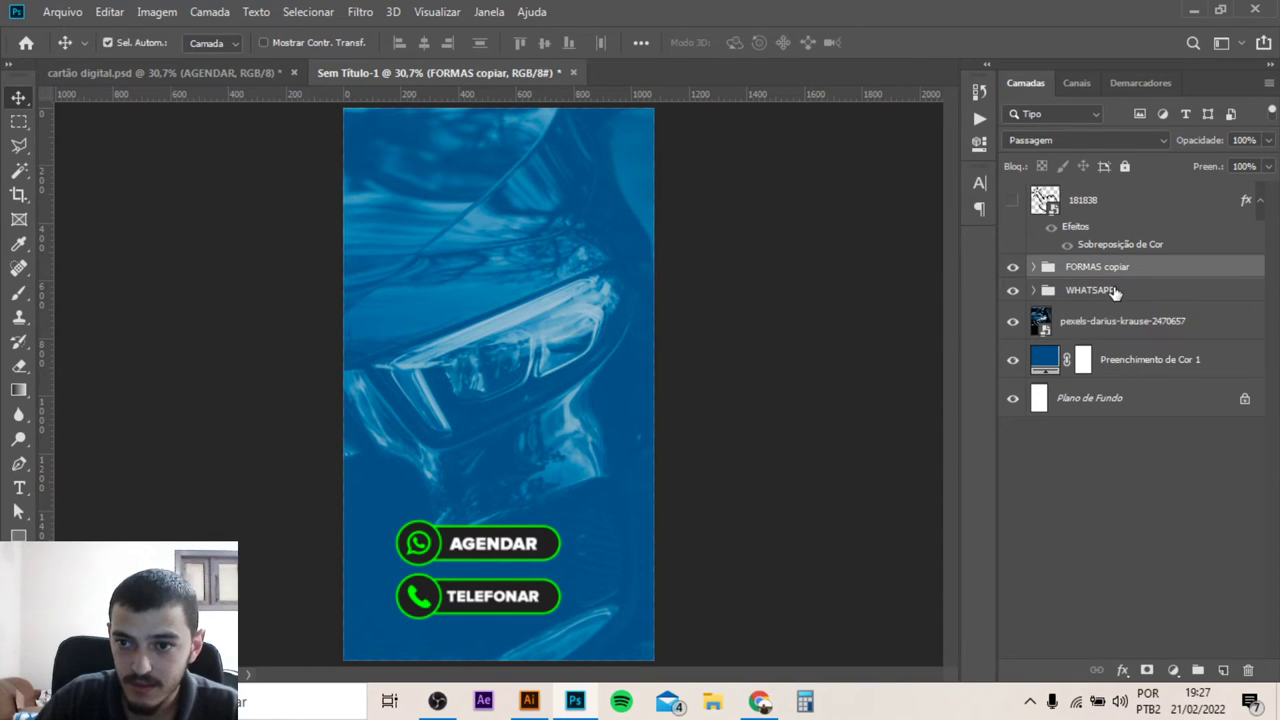
pyautogui.hotkey('ctrl', 'a')
pyautogui.click(424, 43)
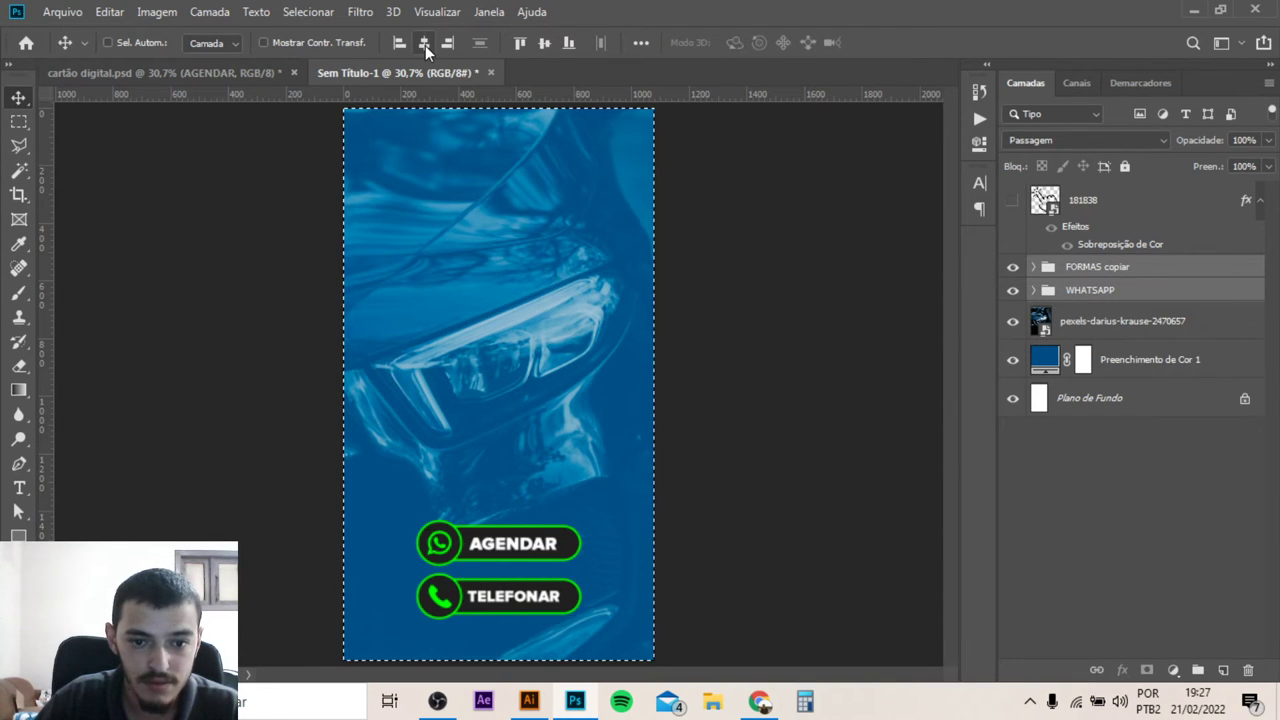
pyautogui.hotkey('ctrl', 'd')
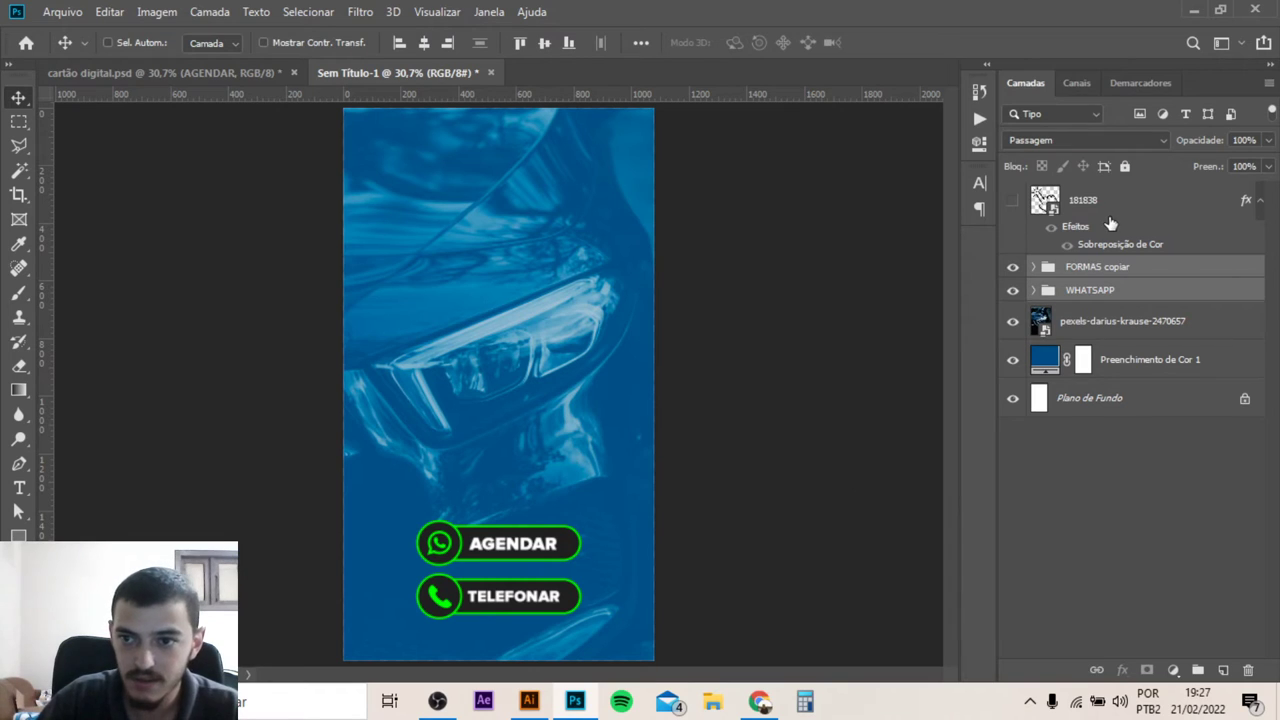
# - Show the hand icon layer 181838 and place it at AGENDAR's right end
pyautogui.click(1108, 212)
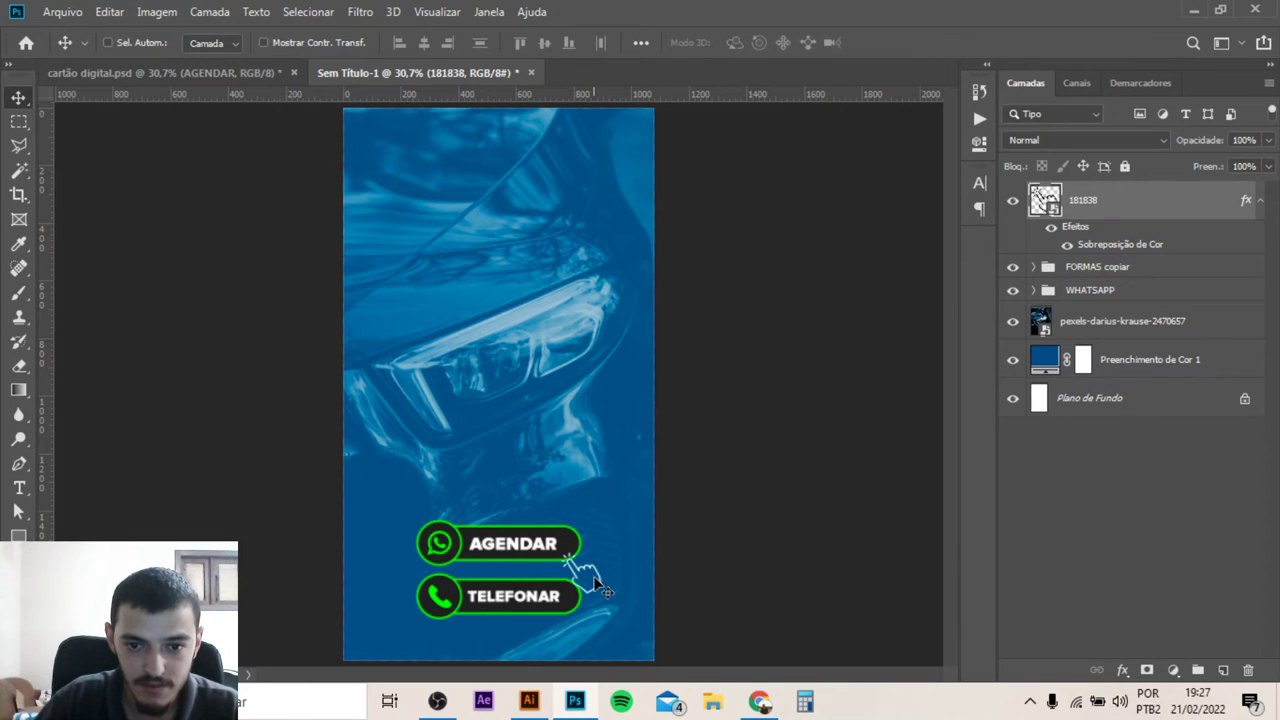
pyautogui.moveTo(615, 597); pyautogui.dragTo(618, 584)
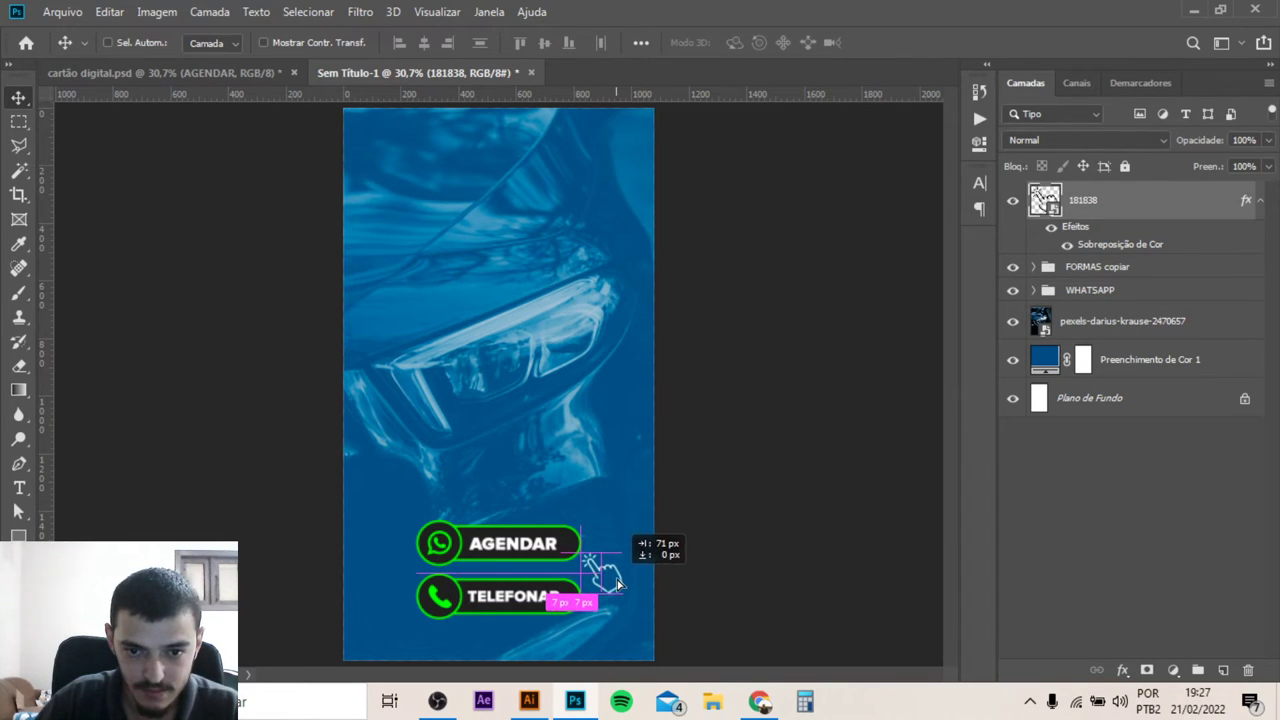
pyautogui.click(202, 70)
# - Add an ATENÇÃO text layer mid-card and enlarge it into a big heading
pyautogui.click(394, 69)
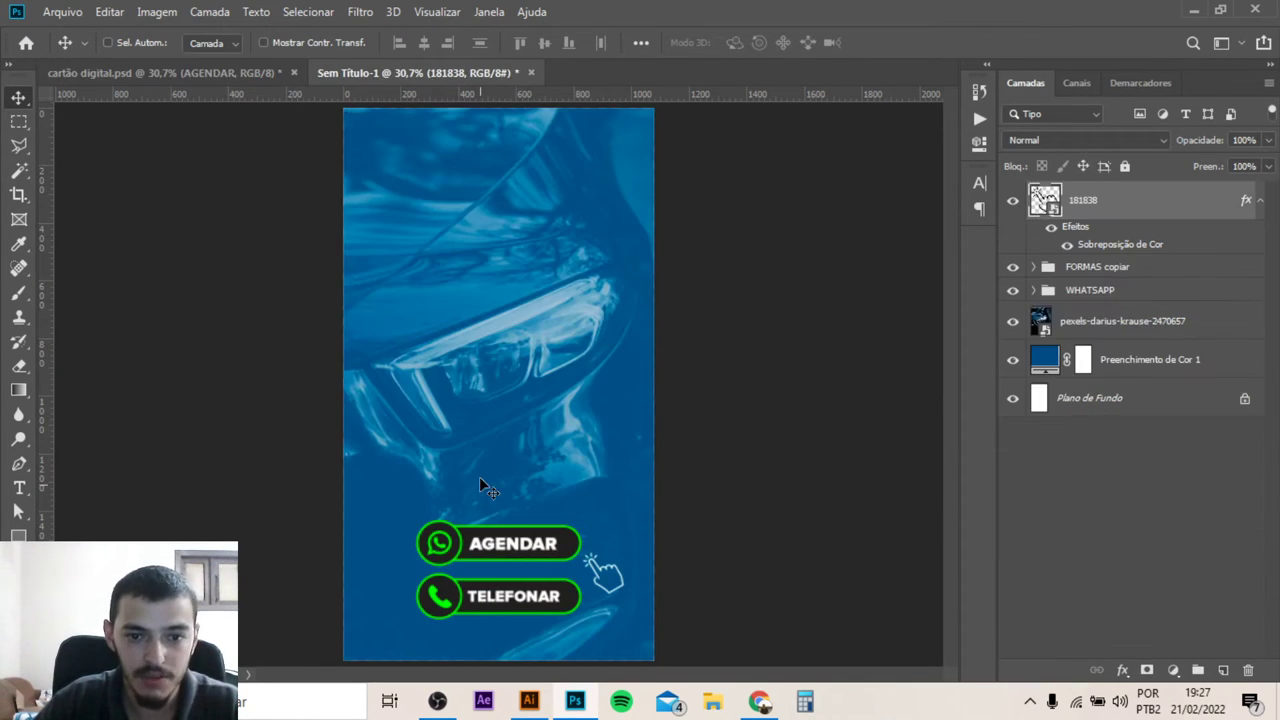
pyautogui.press('t')
pyautogui.click(470, 440)
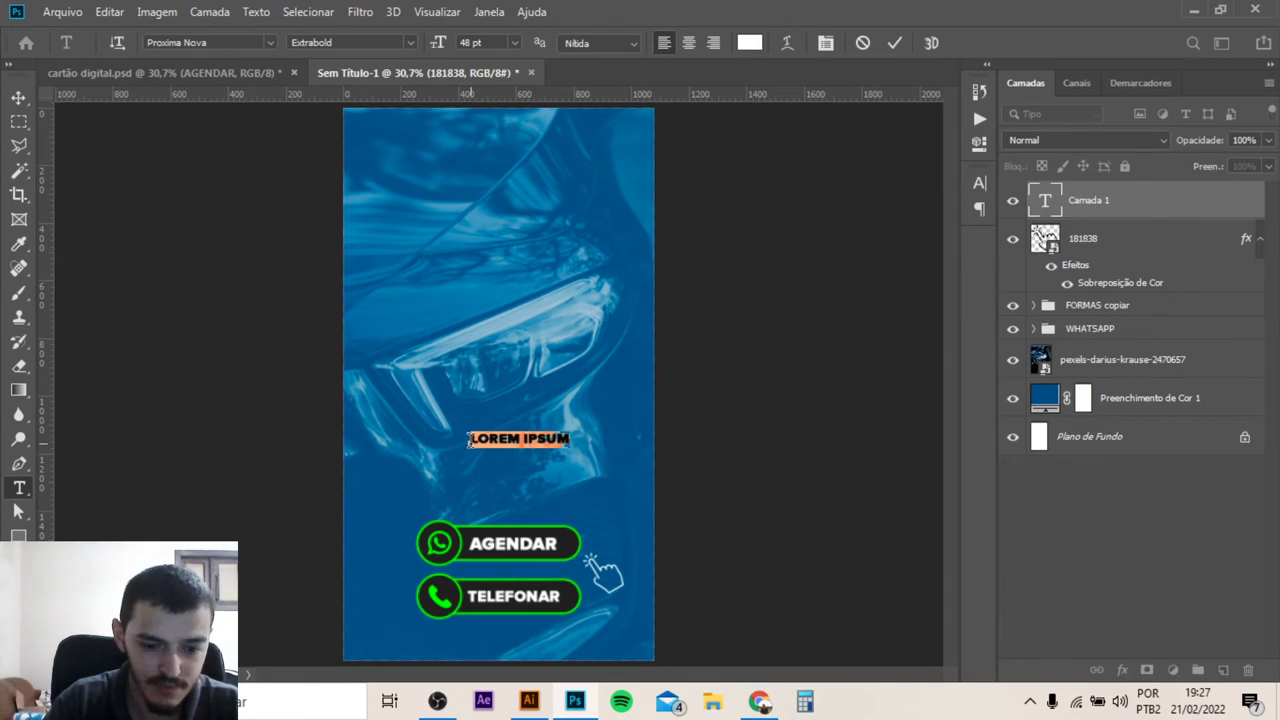
pyautogui.write('ATENÇÃO')
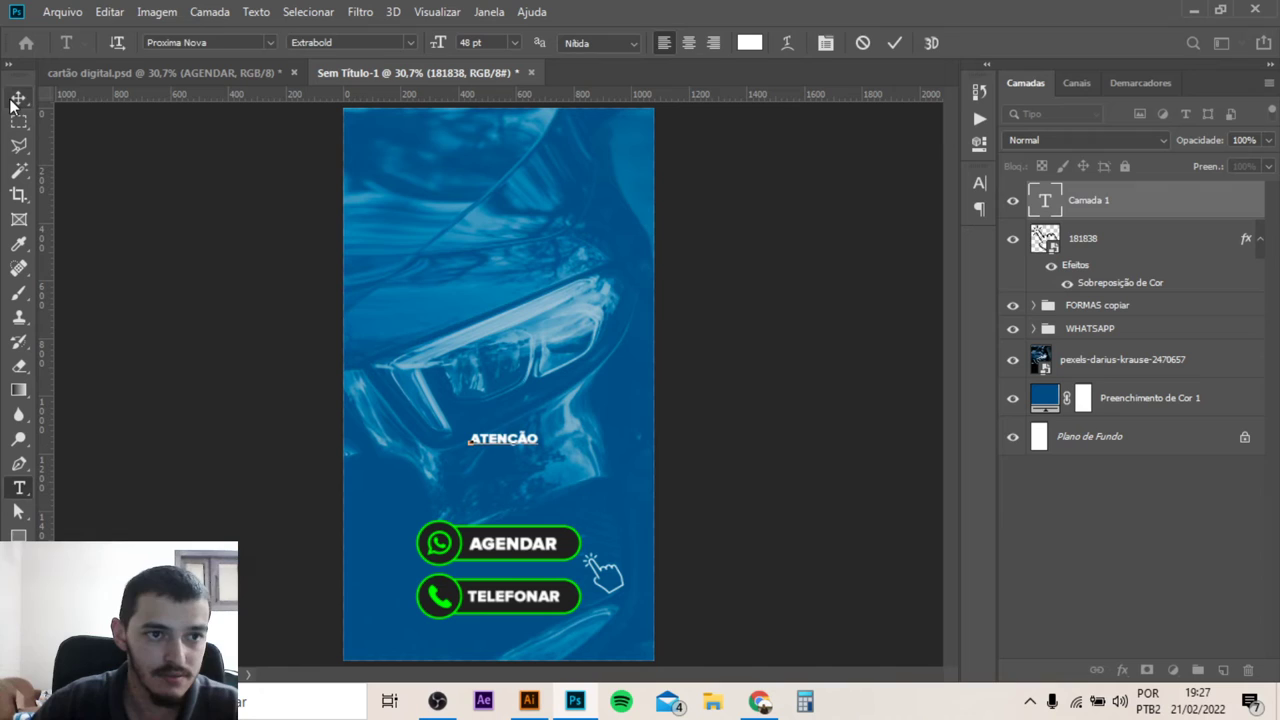
pyautogui.click(18, 97)
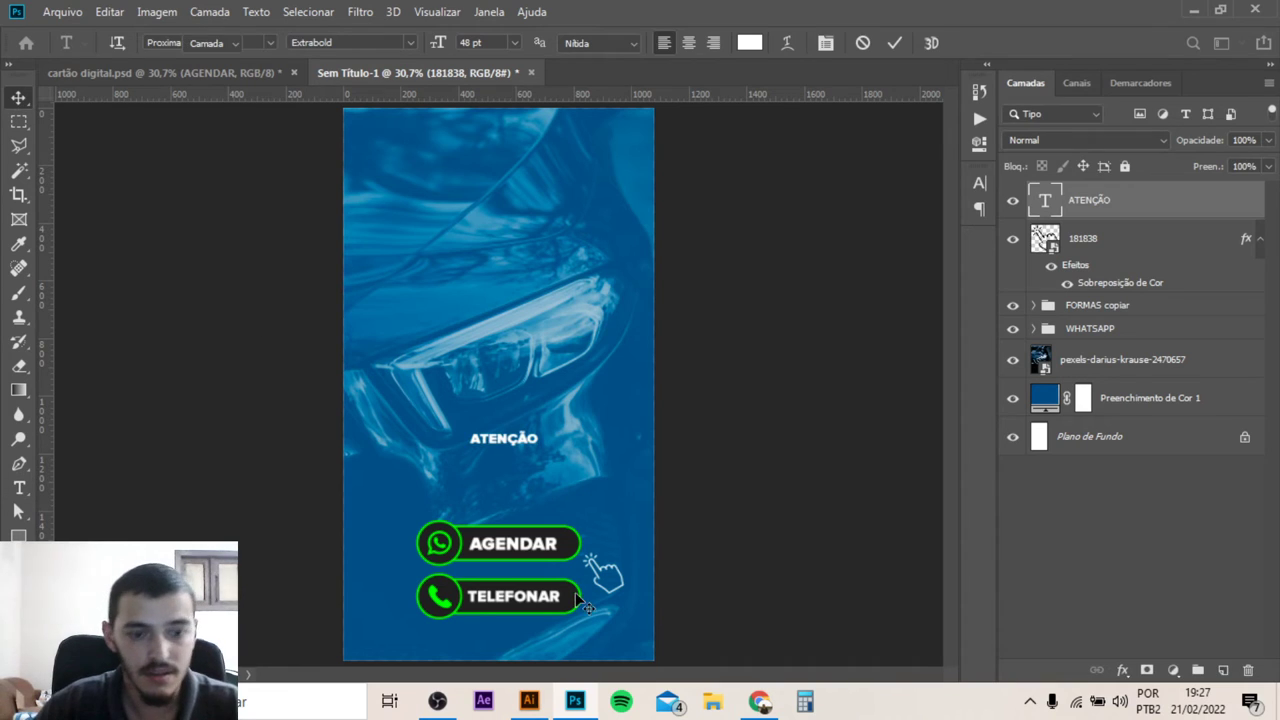
pyautogui.hotkey('ctrl', 't')
pyautogui.moveTo(537, 455); pyautogui.dragTo(571, 495)
pyautogui.press('Return')
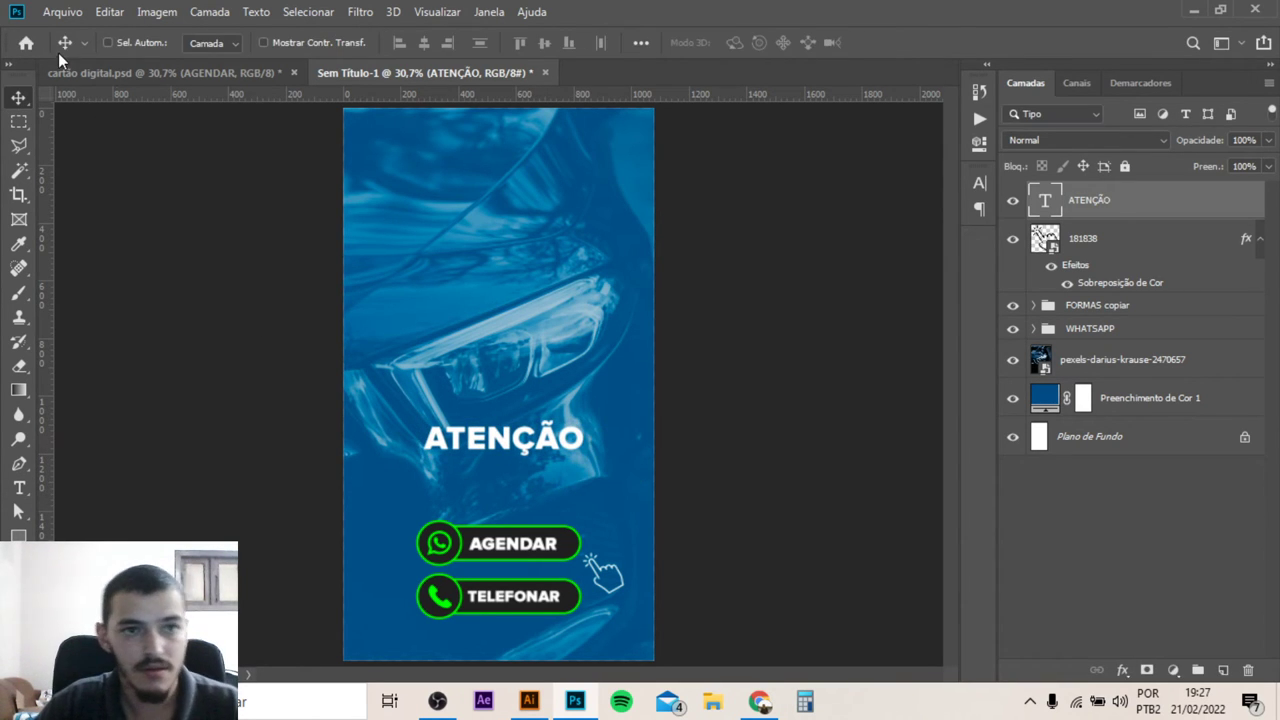
# - Duplicate ATENÇÃO below itself and retype the copy as 'AGORA VOCÊ PODE'
pyautogui.click(212, 72)
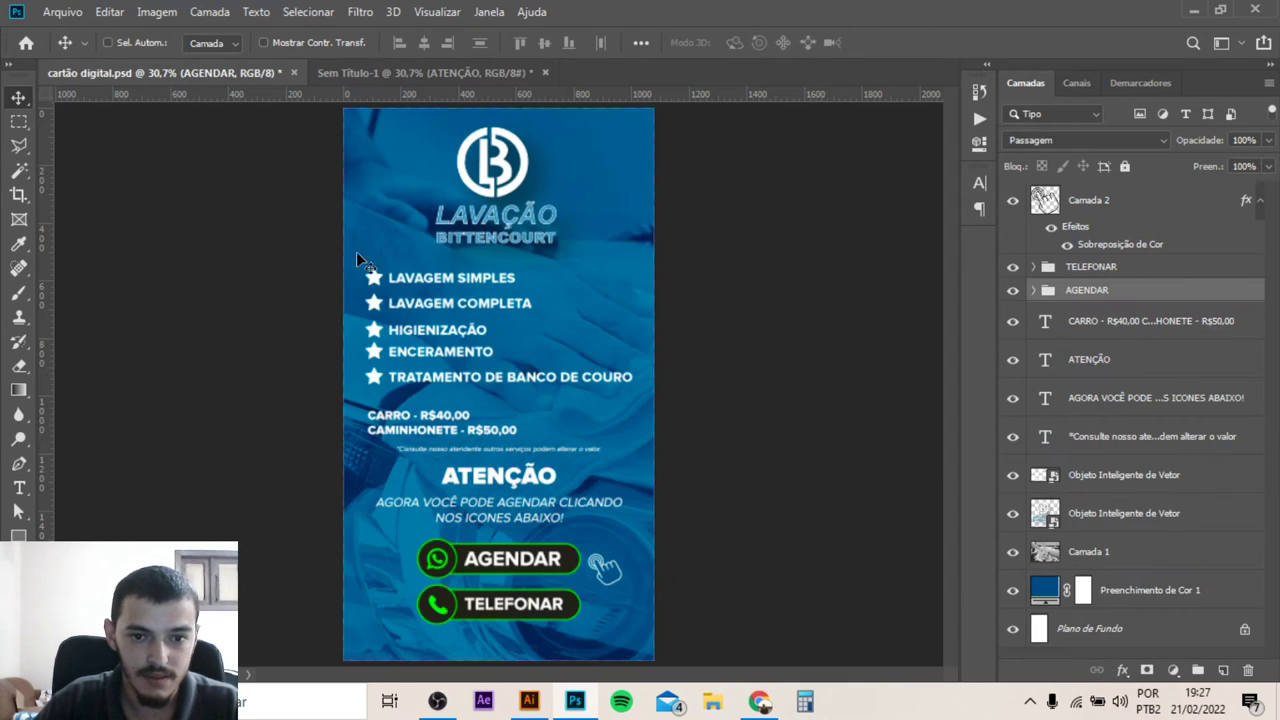
pyautogui.hotkey('ctrl', 'Tab')
pyautogui.moveTo(484, 442); pyautogui.dragTo(484, 490)
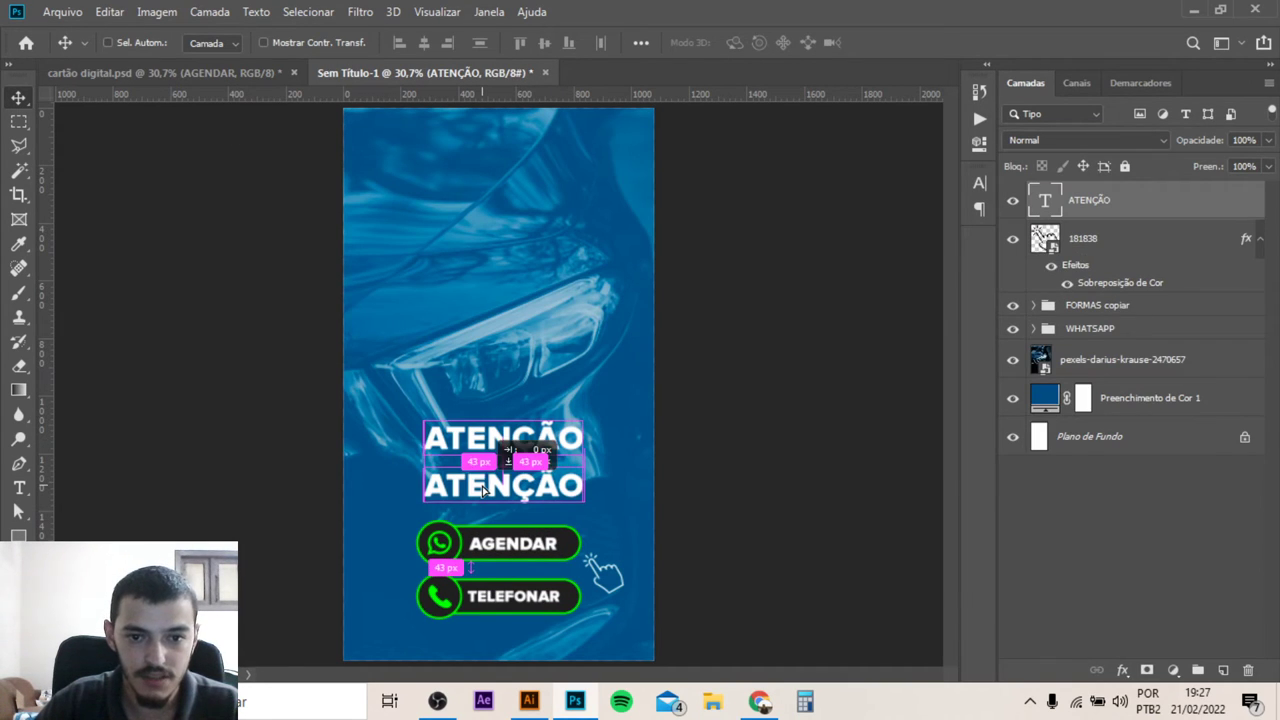
pyautogui.doubleClick(482, 487)
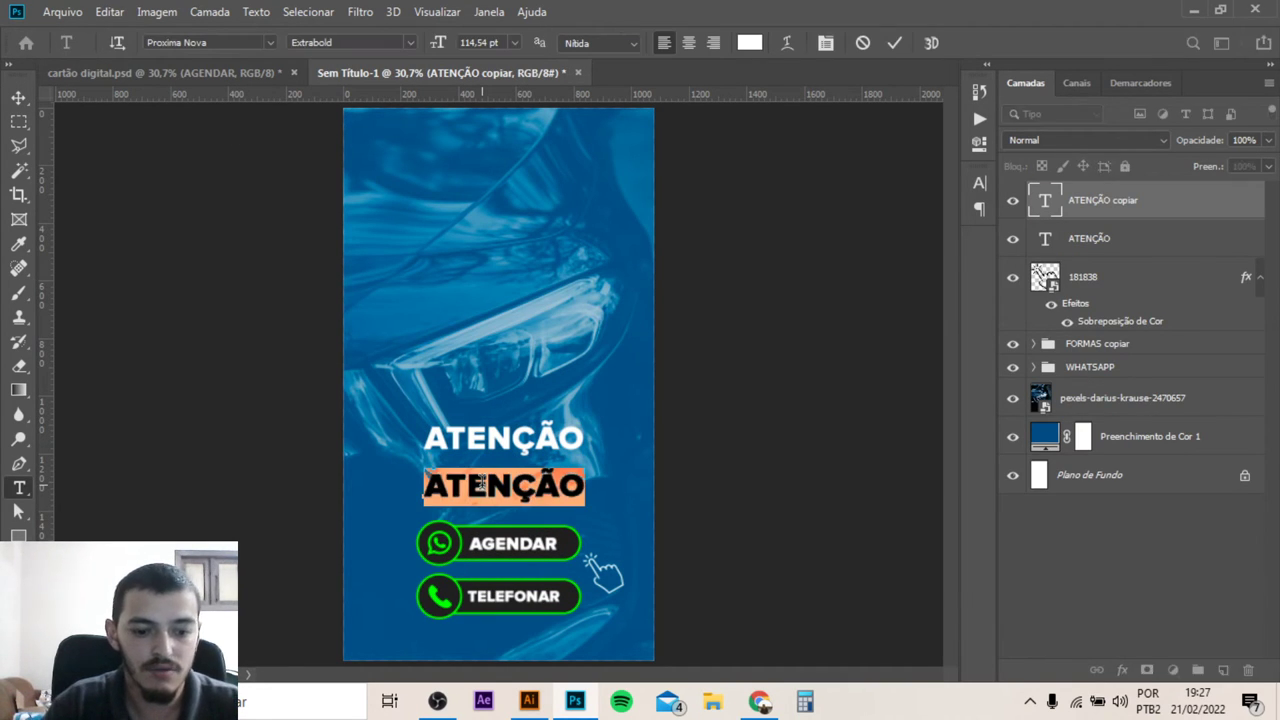
pyautogui.write('AGR')
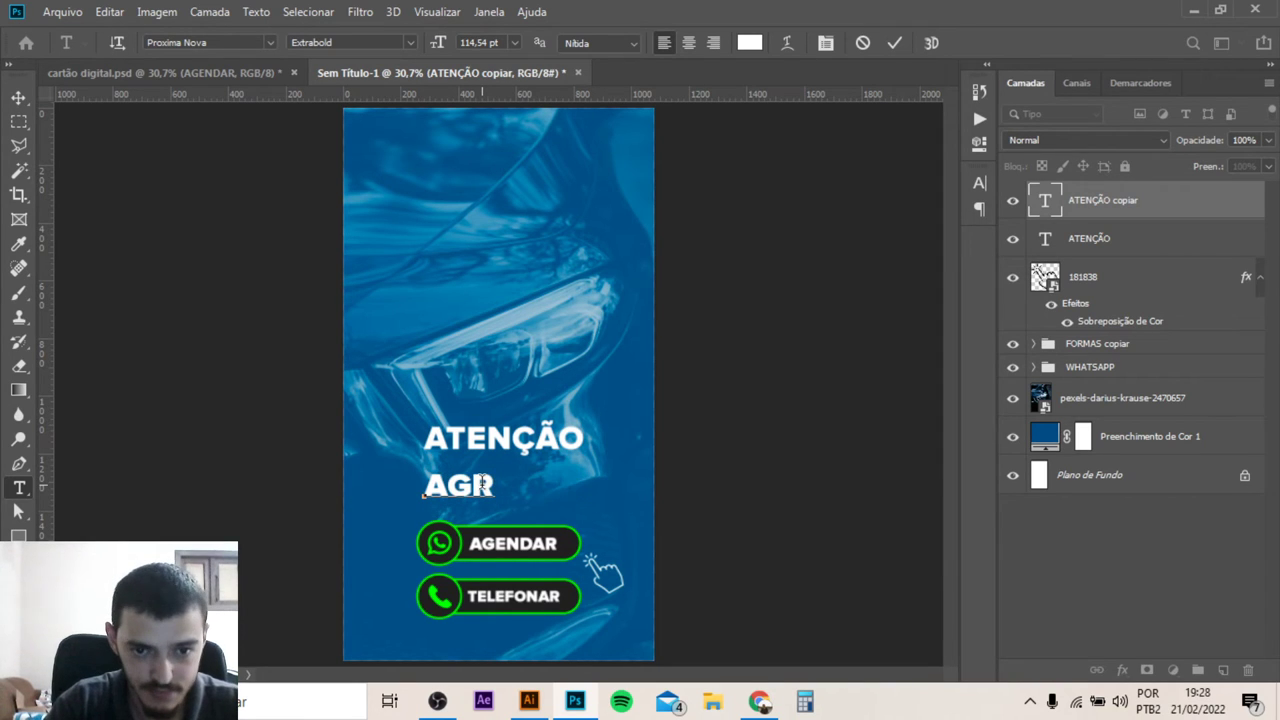
pyautogui.press('BackSpace')
pyautogui.write('ORA VOC')
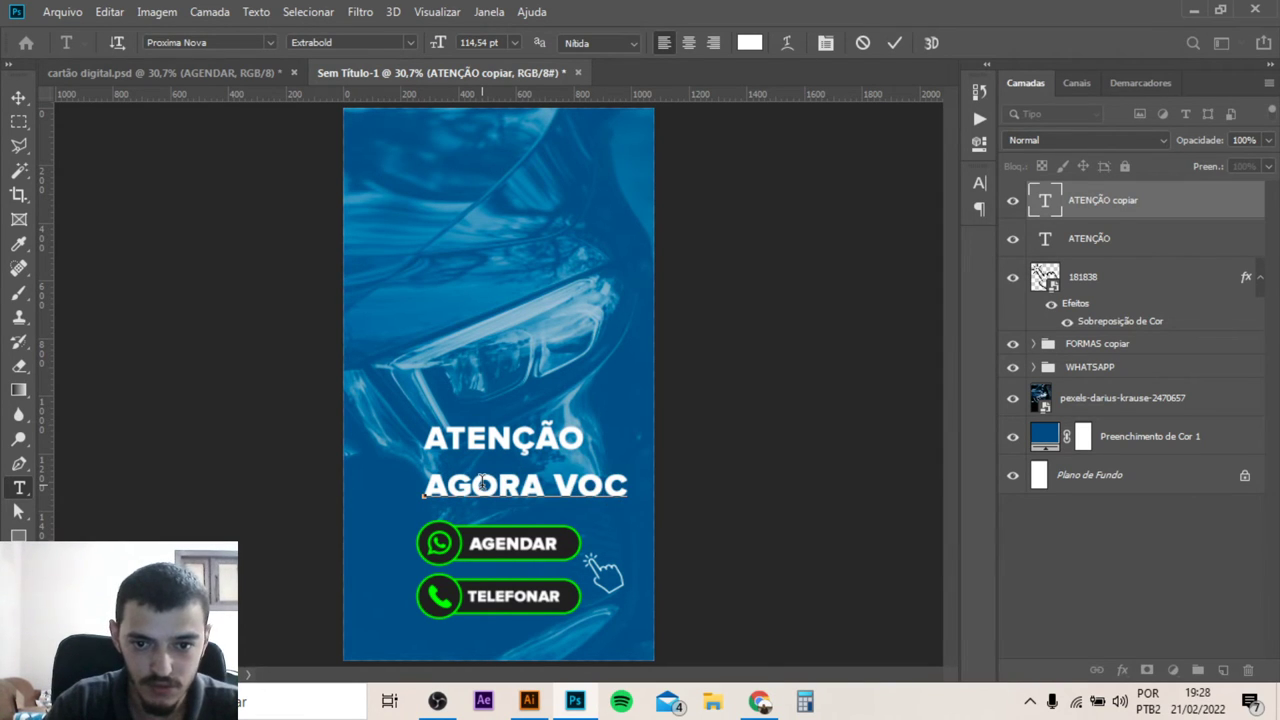
pyautogui.write('Ê')
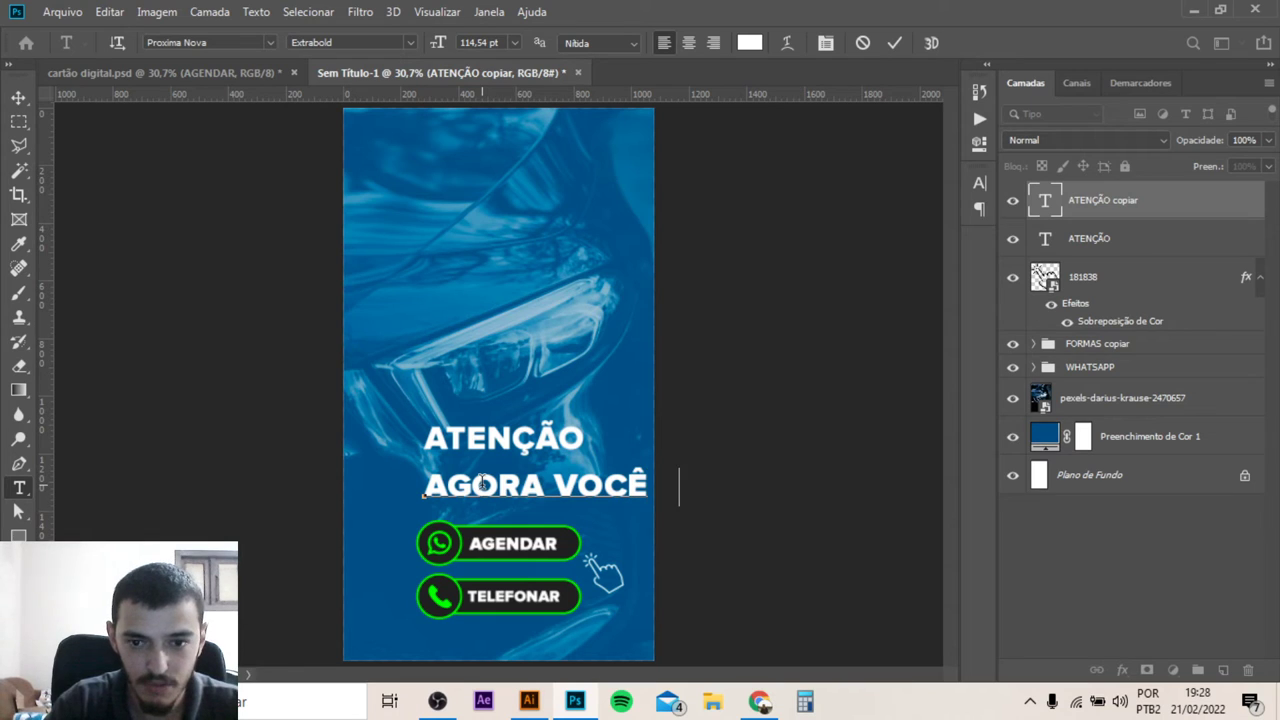
pyautogui.write('ODE')
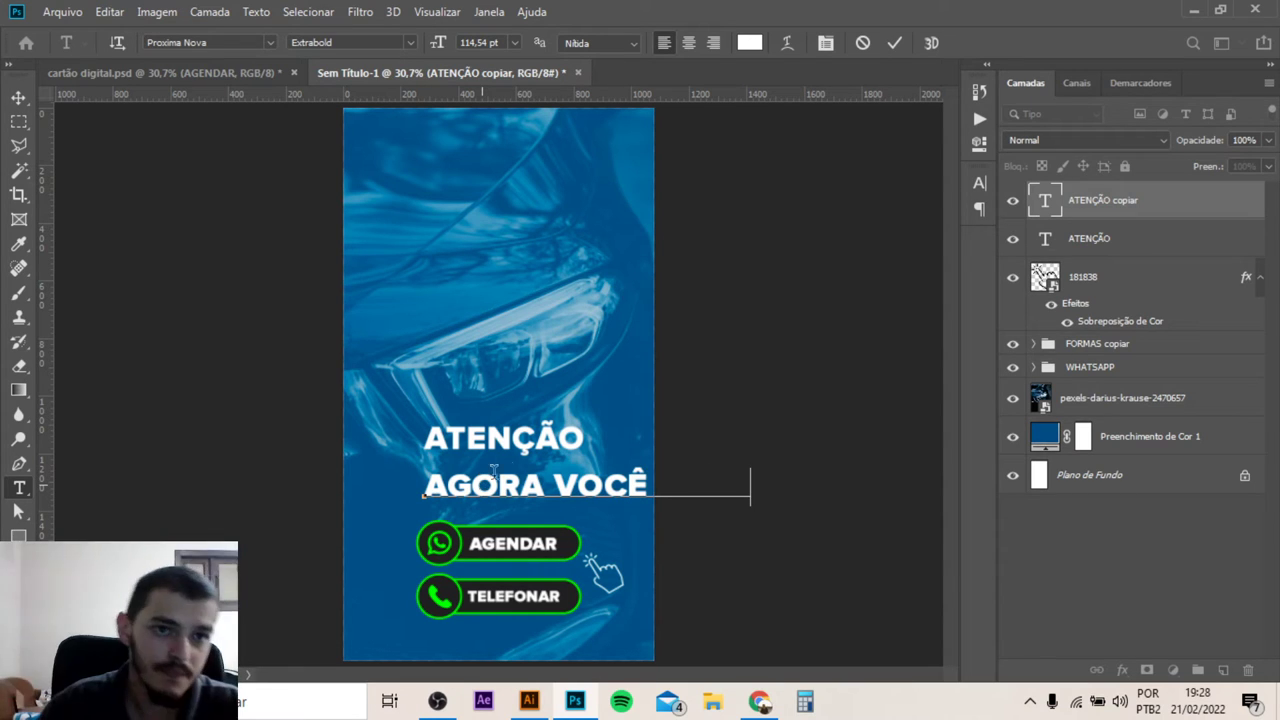
pyautogui.click(131, 71)
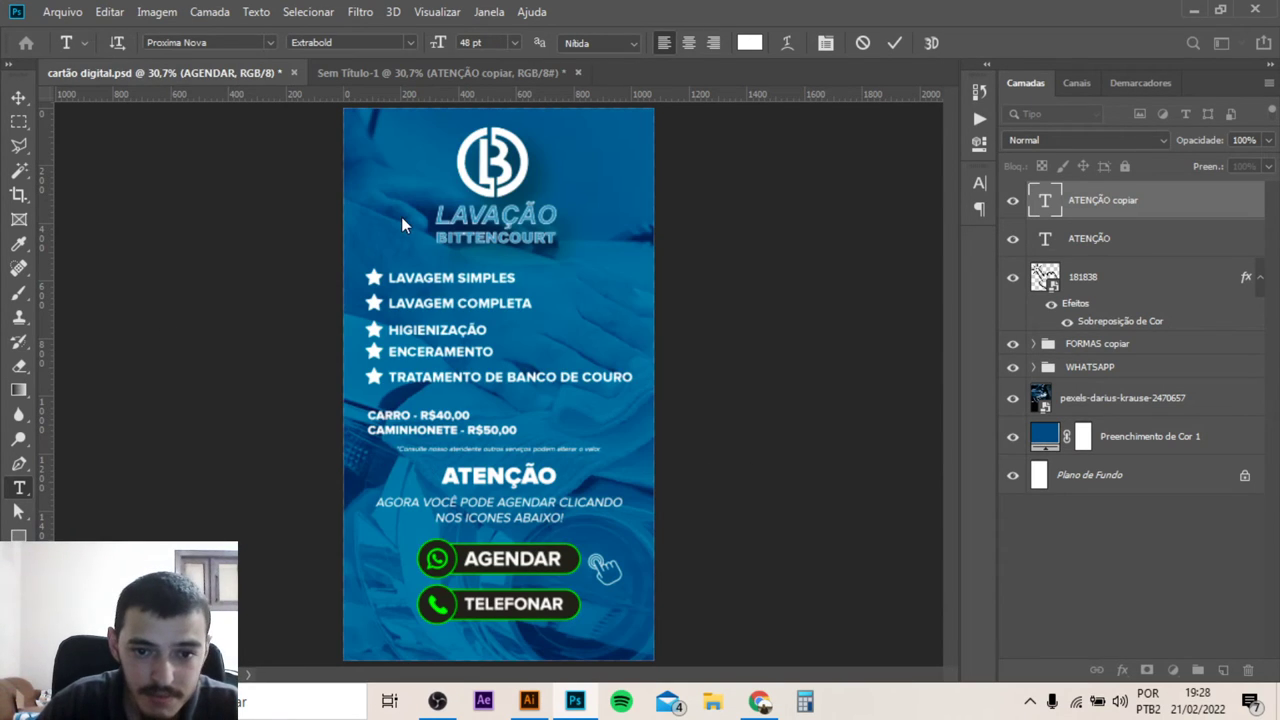
pyautogui.click(459, 72)
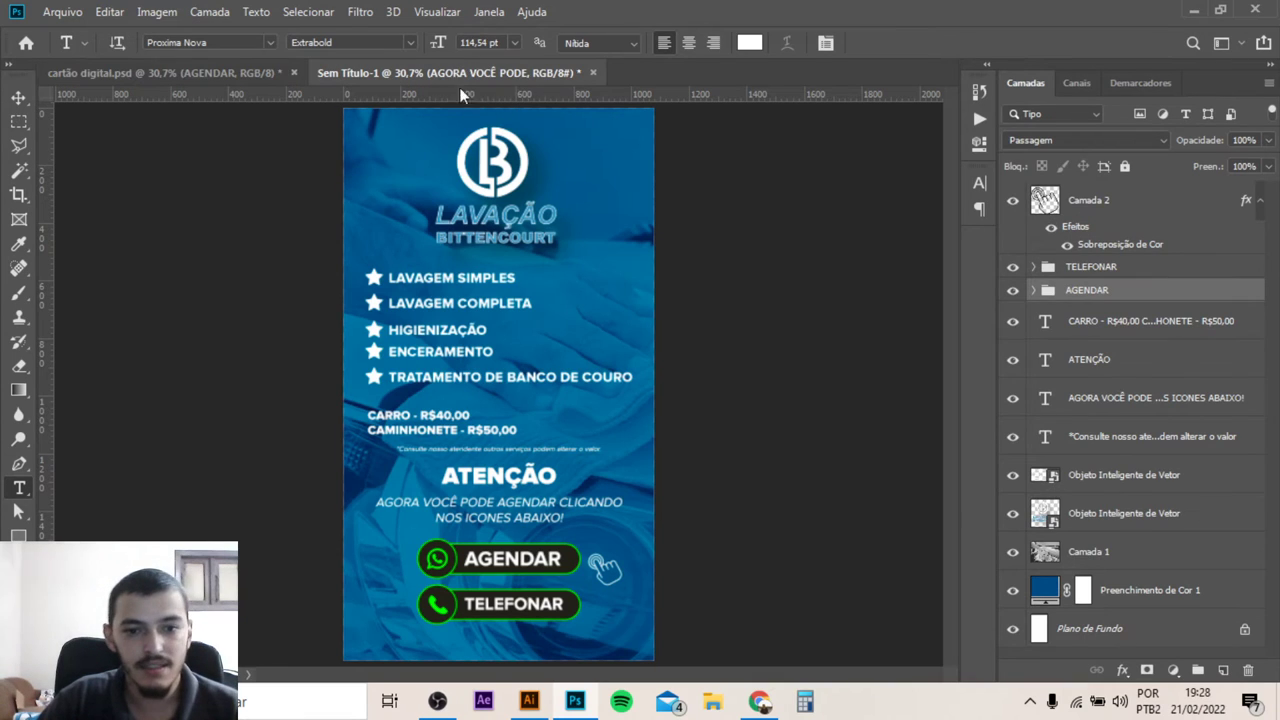
# - Shrink the subtitle text to about a third of its size
pyautogui.press('v')
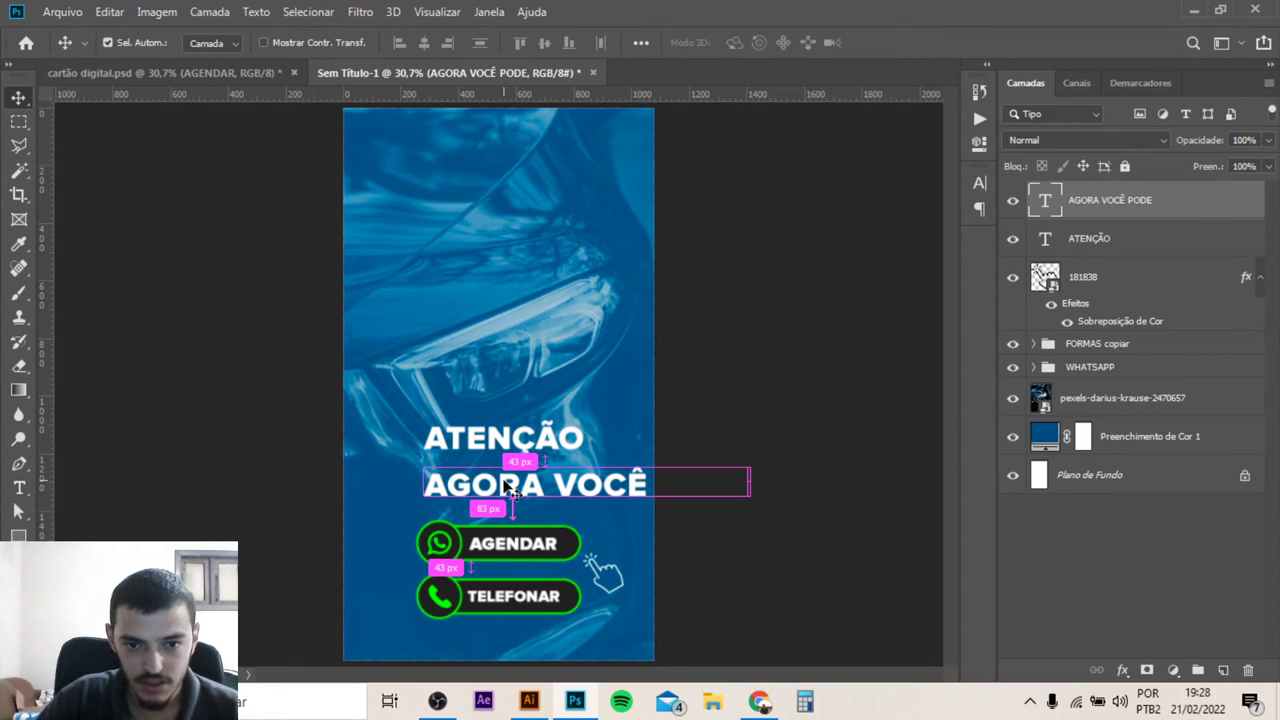
pyautogui.hotkey('ctrl', 't')
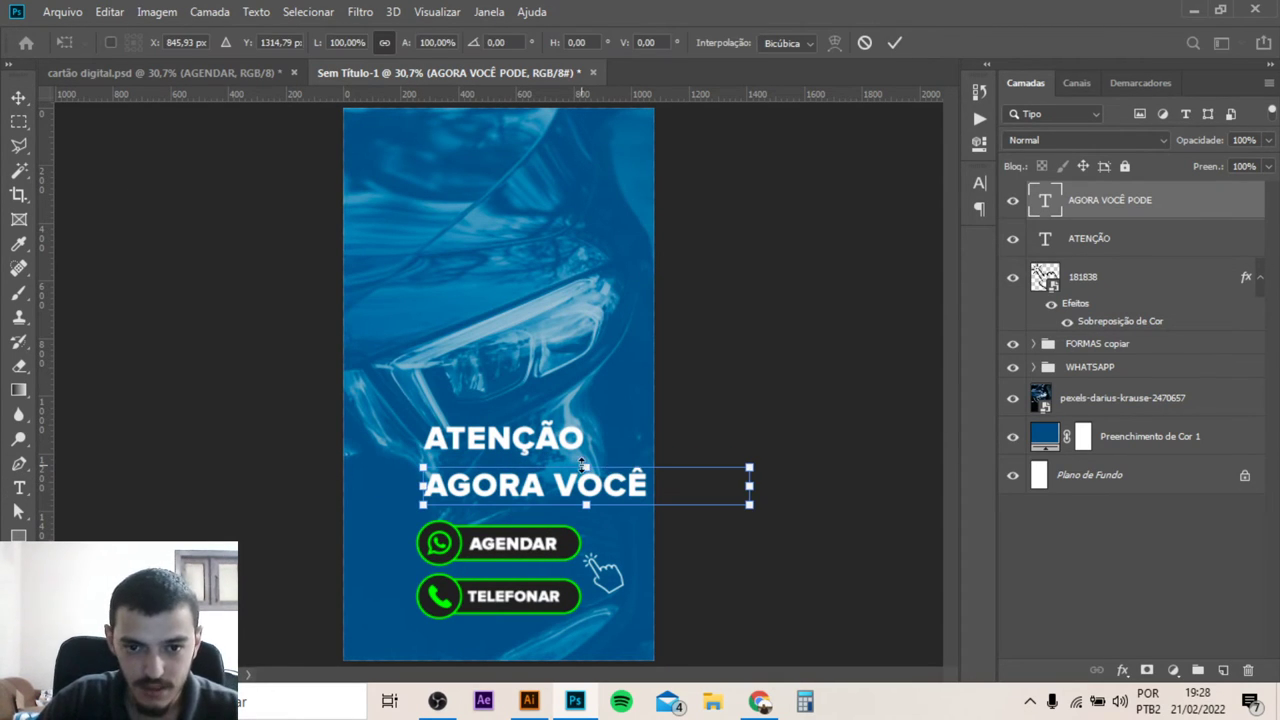
pyautogui.moveTo(582, 465)
pyautogui.mouseDown()
pyautogui.moveTo(584, 480)
pyautogui.moveTo(520, 470)
pyautogui.mouseUp()
pyautogui.press('Return')
# - Extend the subtitle with AGENDAR and a second line 'CLICANDO NOS ICONES ABAIXO'
pyautogui.press('t')
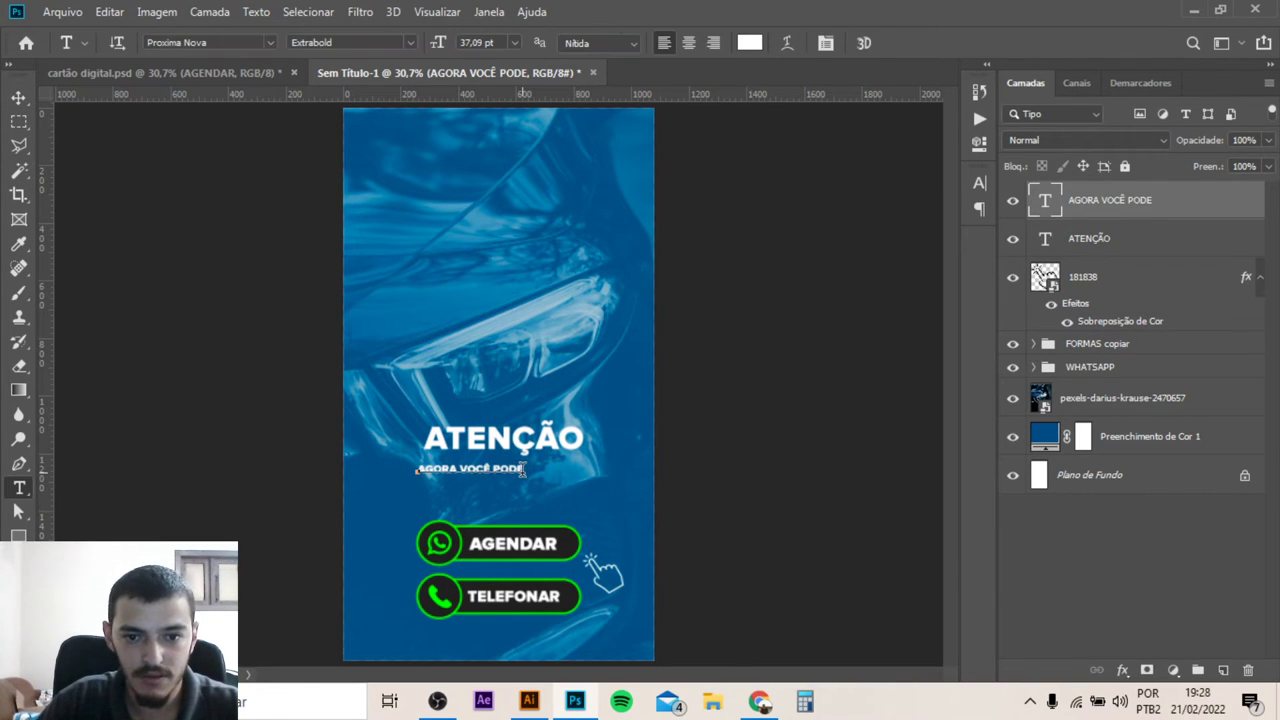
pyautogui.click(521, 469)
pyautogui.write('AGENDAR')
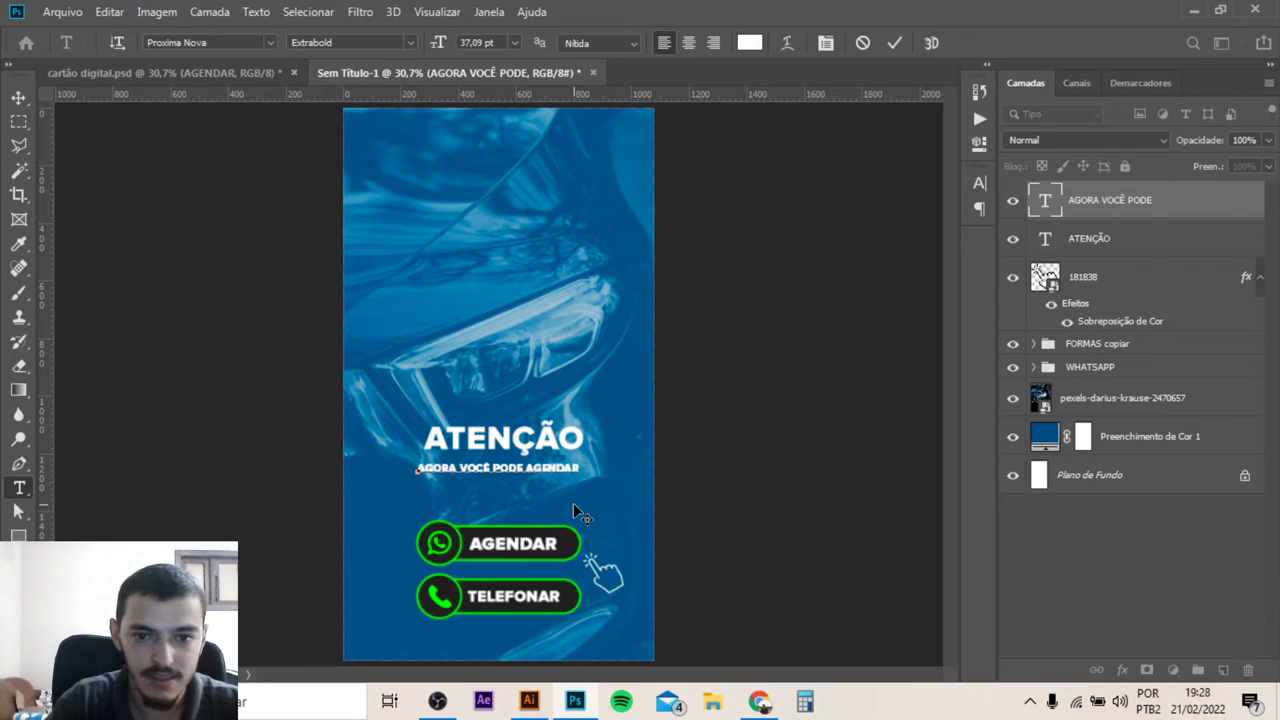
pyautogui.press('Return')
pyautogui.write('CLI')
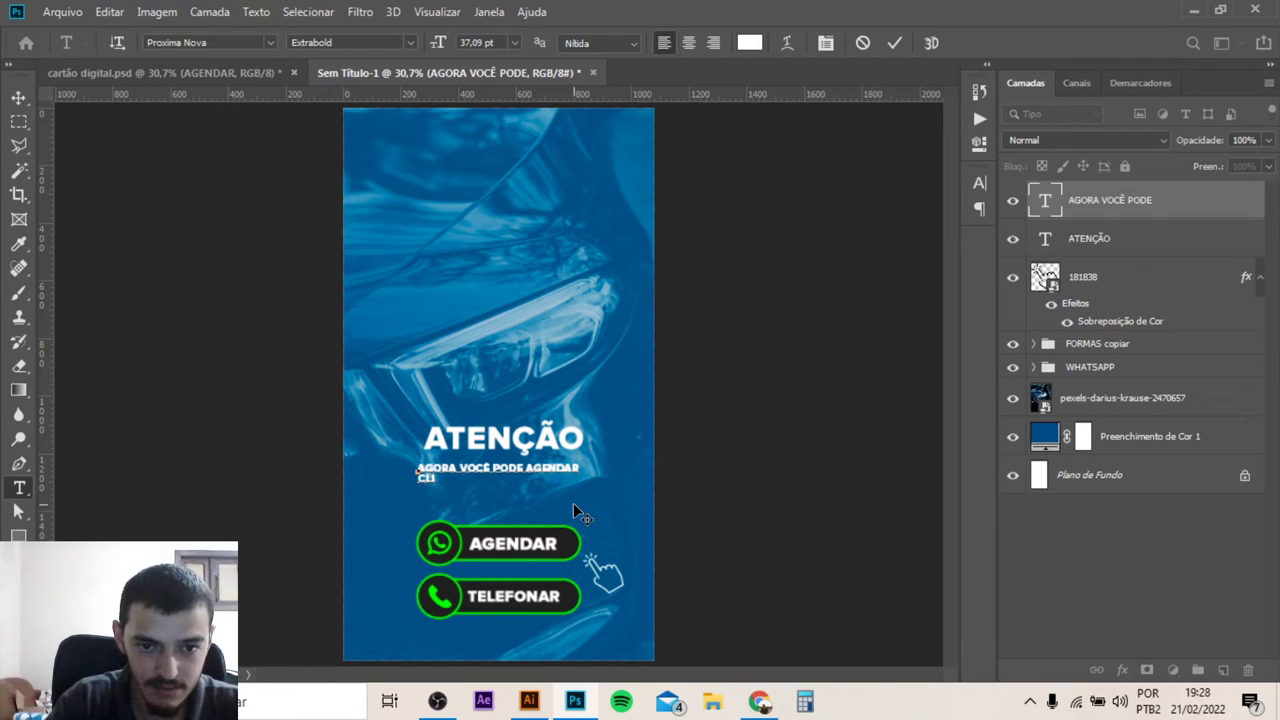
pyautogui.write('CANDO NO')
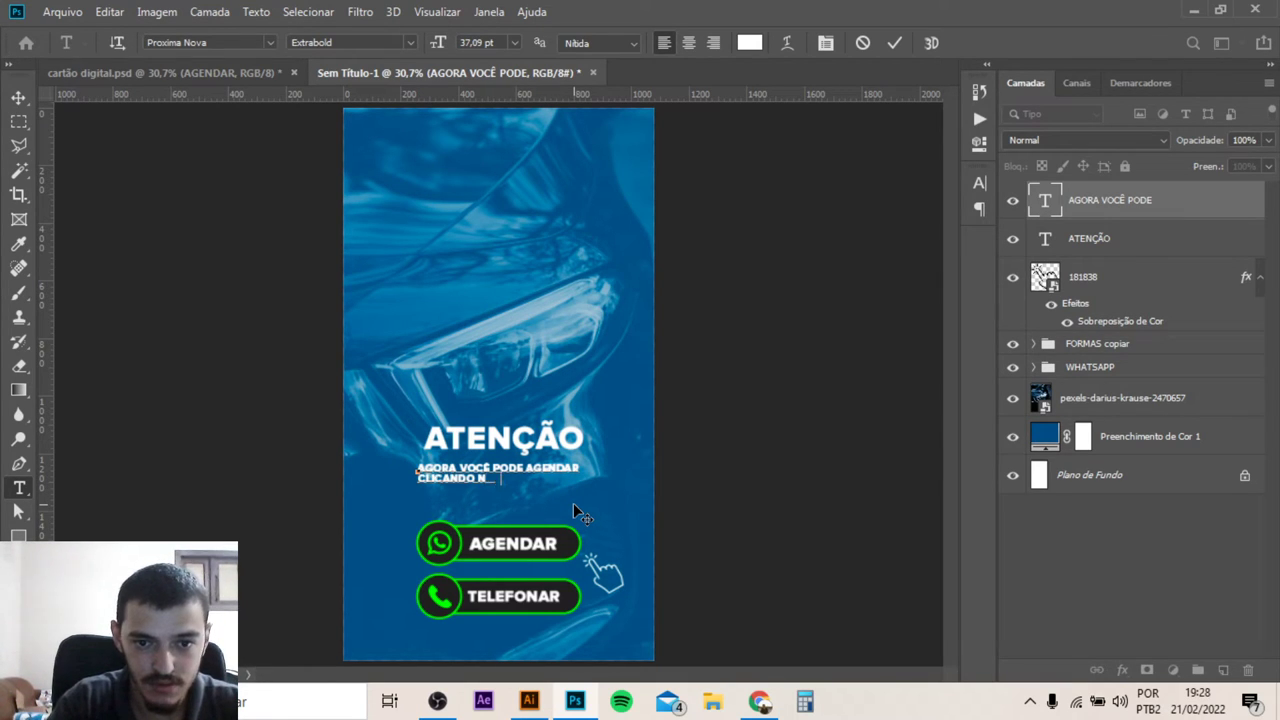
pyautogui.write('S ICONES A')
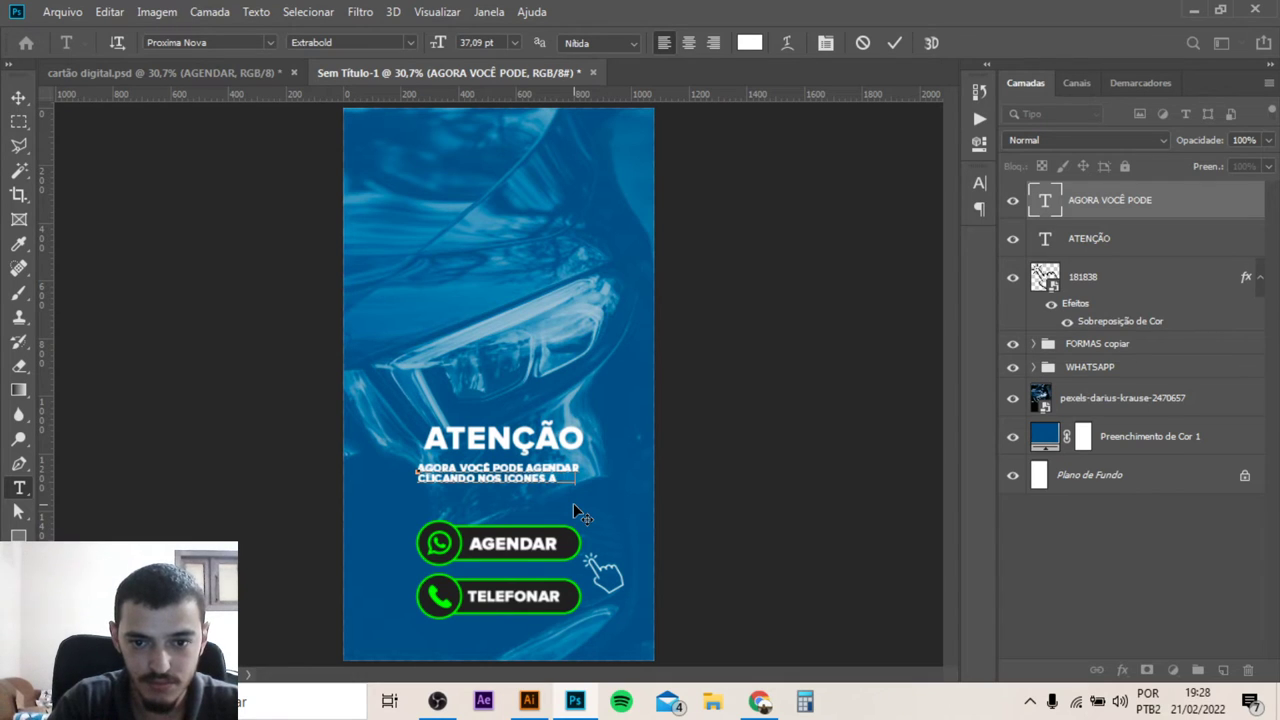
pyautogui.press('BackSpace')
pyautogui.press('BackSpace')
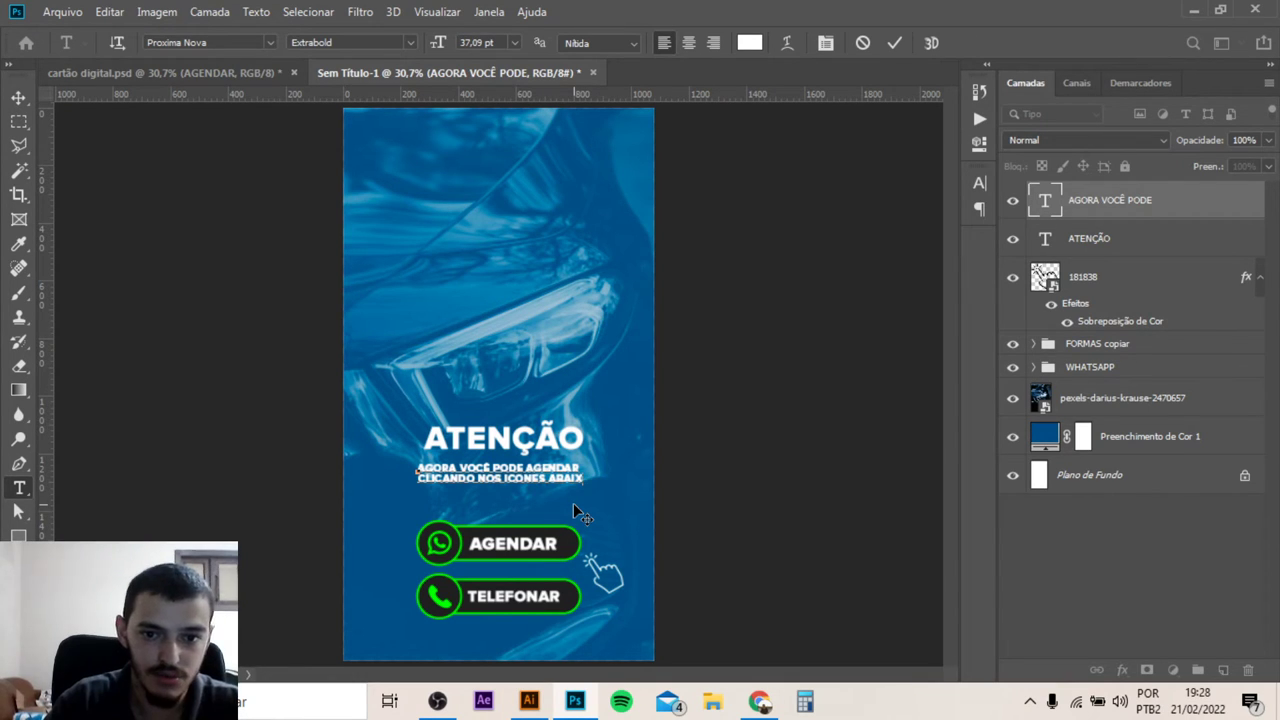
# - Compare with the reference flyer and rebreak the subtitle after CLICANDO
pyautogui.click(224, 73)
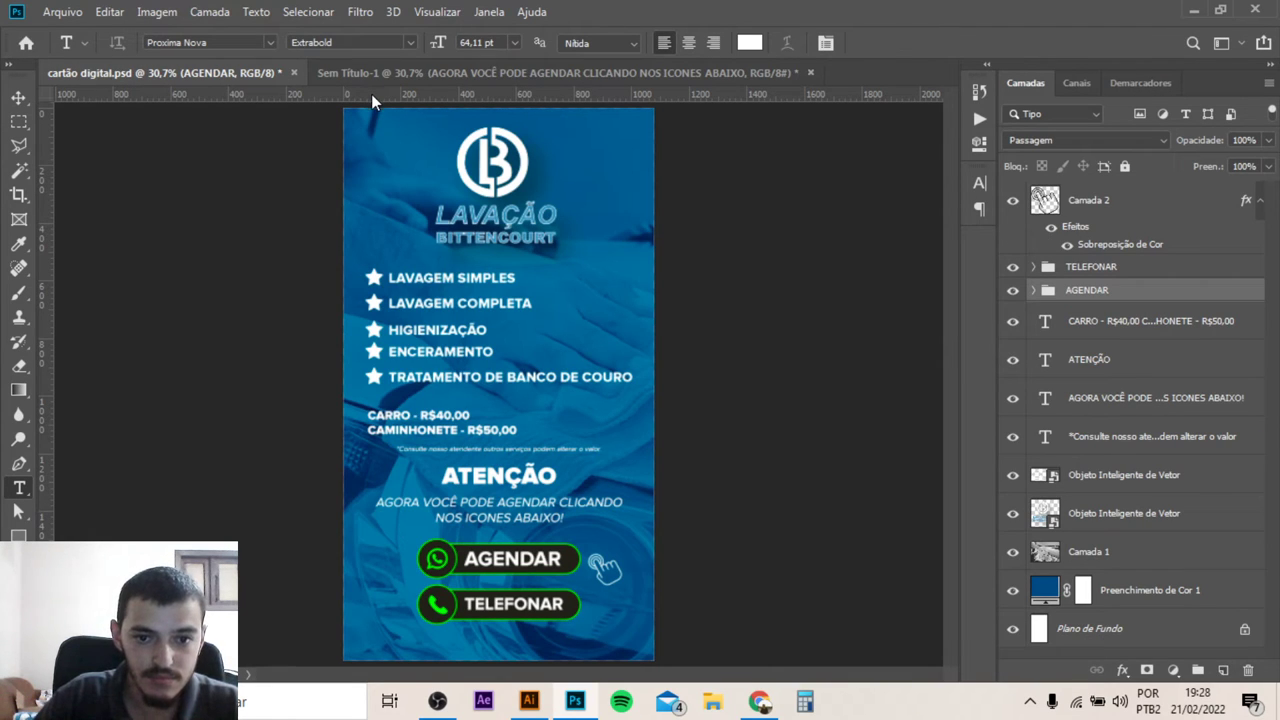
pyautogui.click(405, 87)
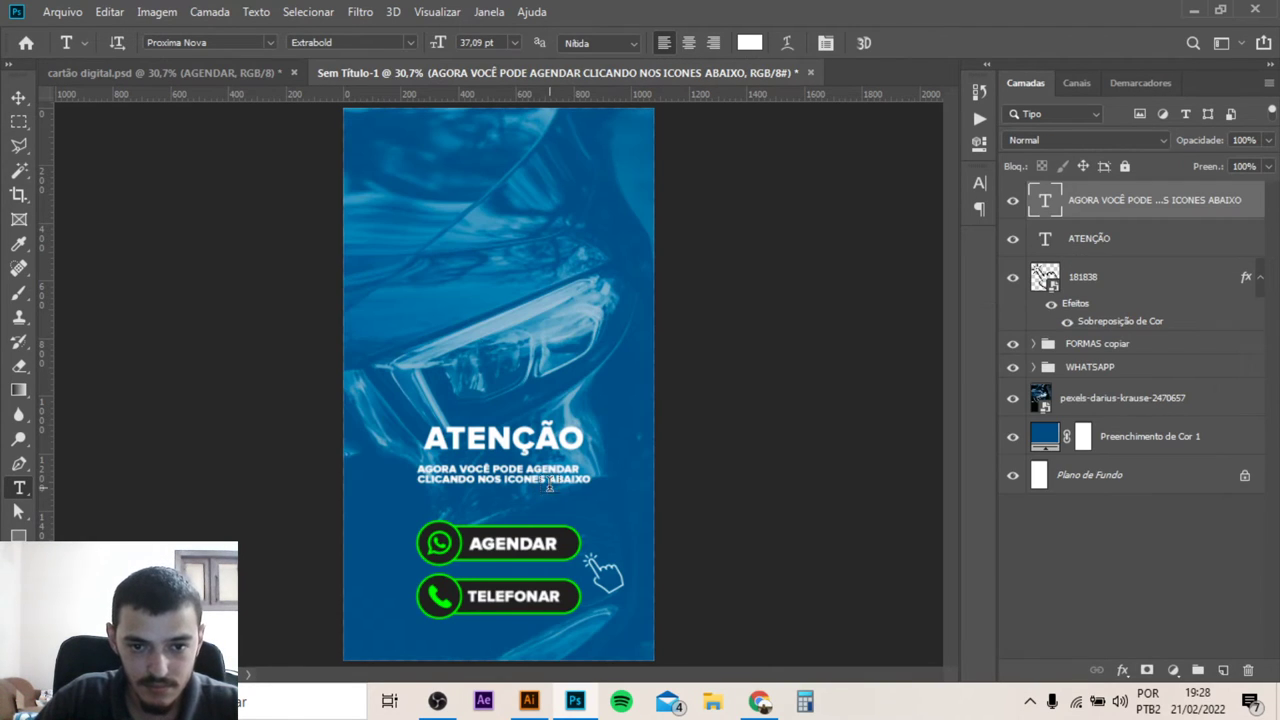
pyautogui.click(424, 474)
pyautogui.press('BackSpace')
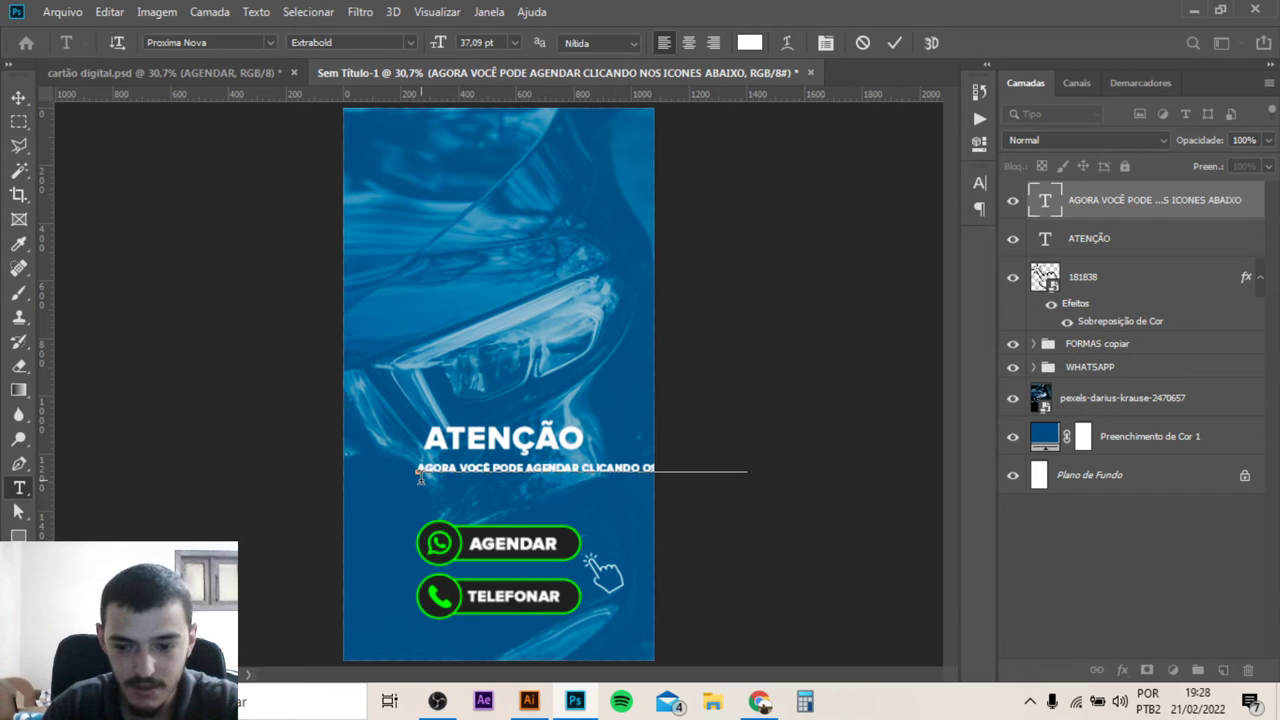
pyautogui.press('Return')
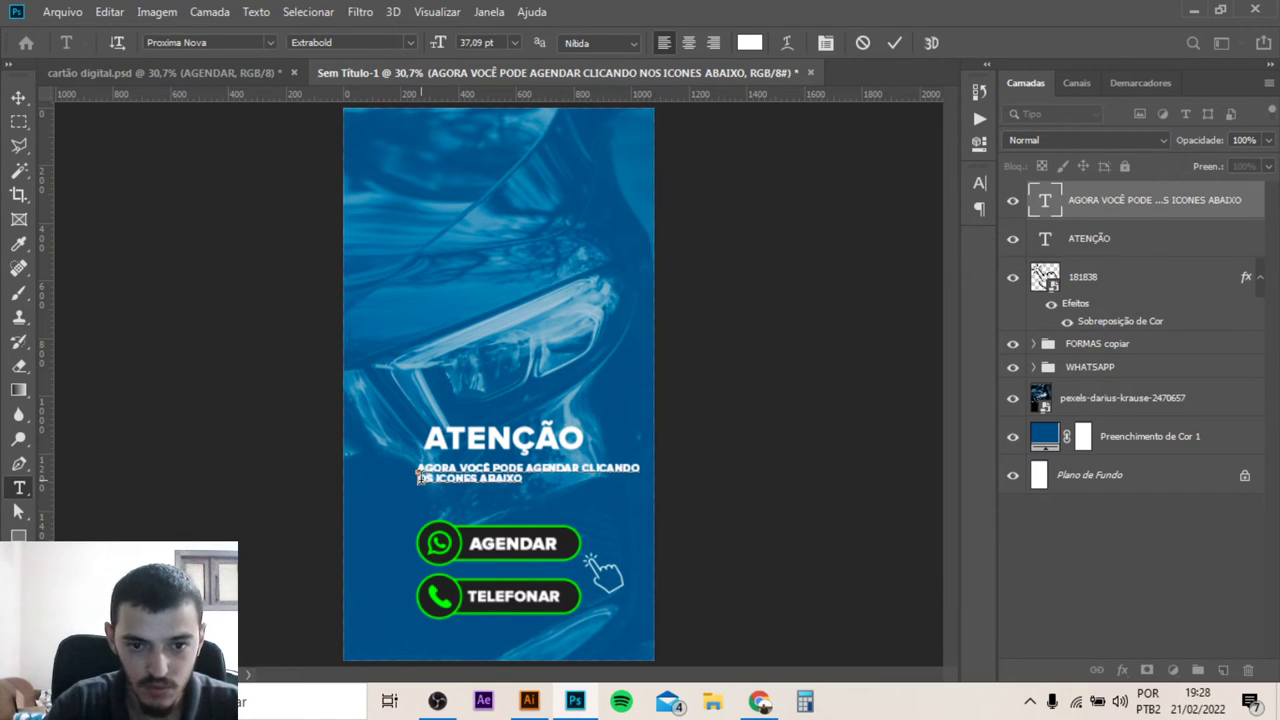
# - Make the subtitle centre-aligned, Regular weight and italic
pyautogui.click(16, 98)
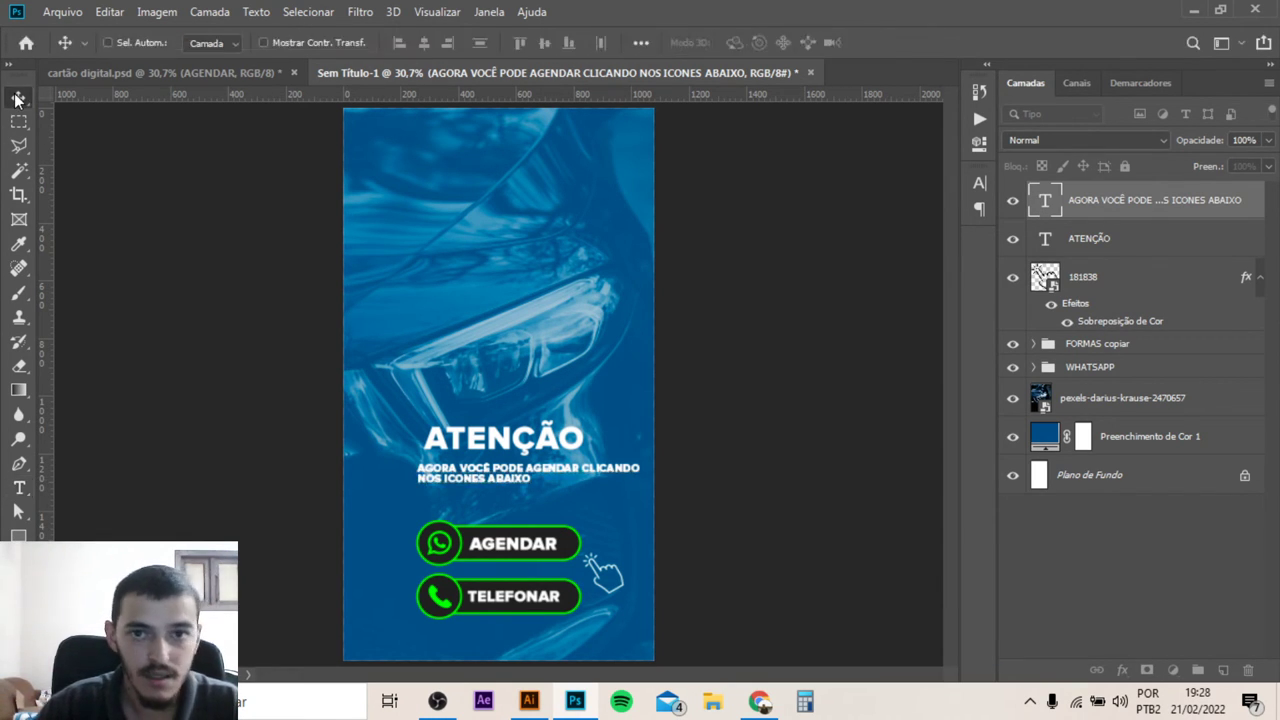
pyautogui.click(980, 183)
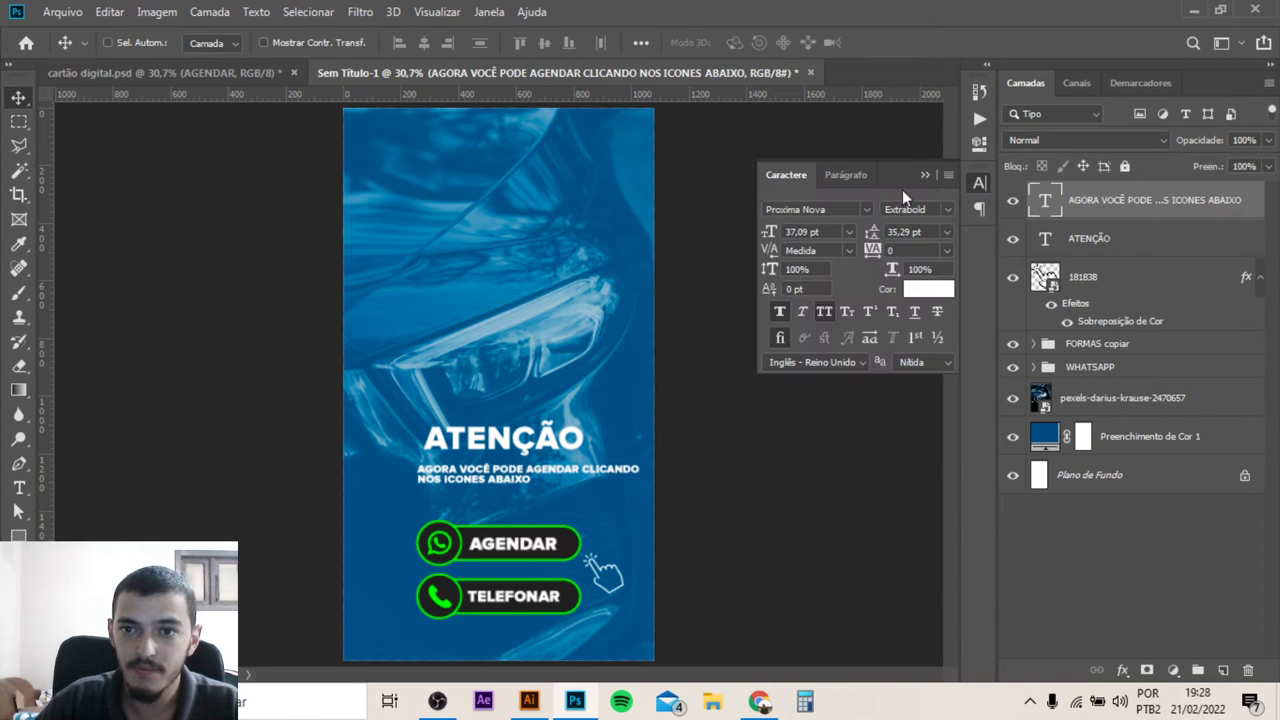
pyautogui.click(850, 176)
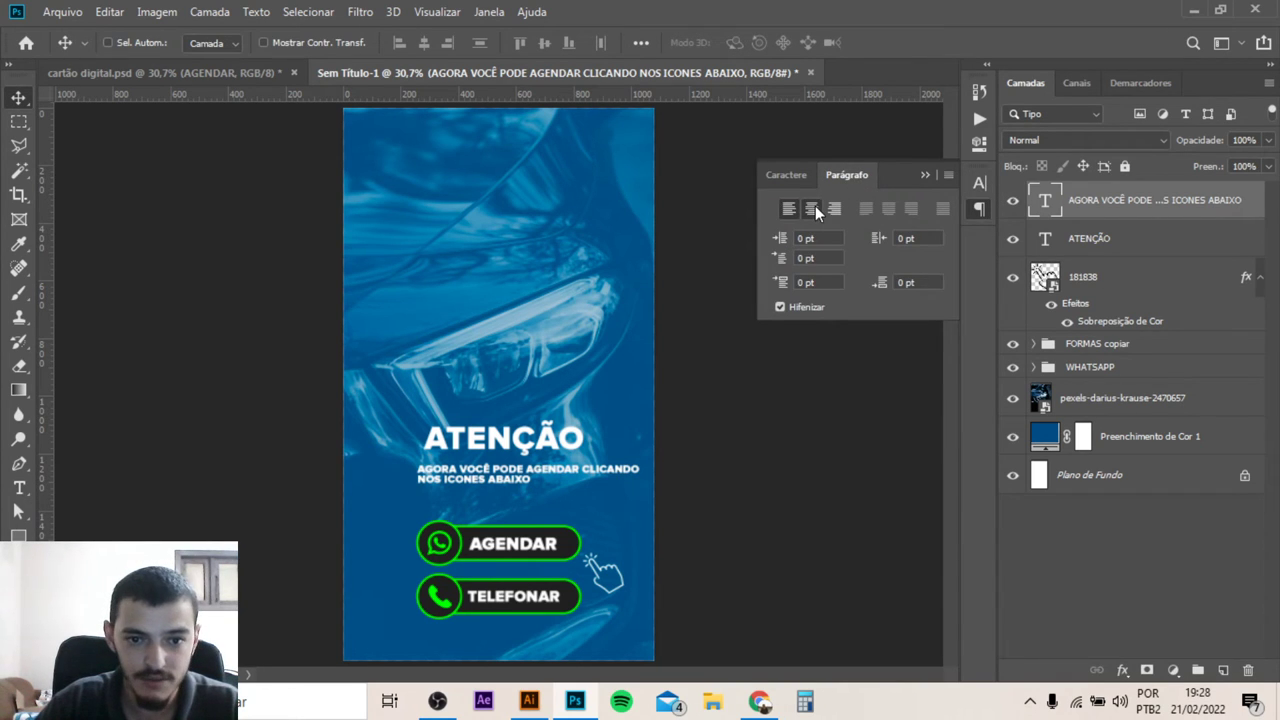
pyautogui.click(813, 209)
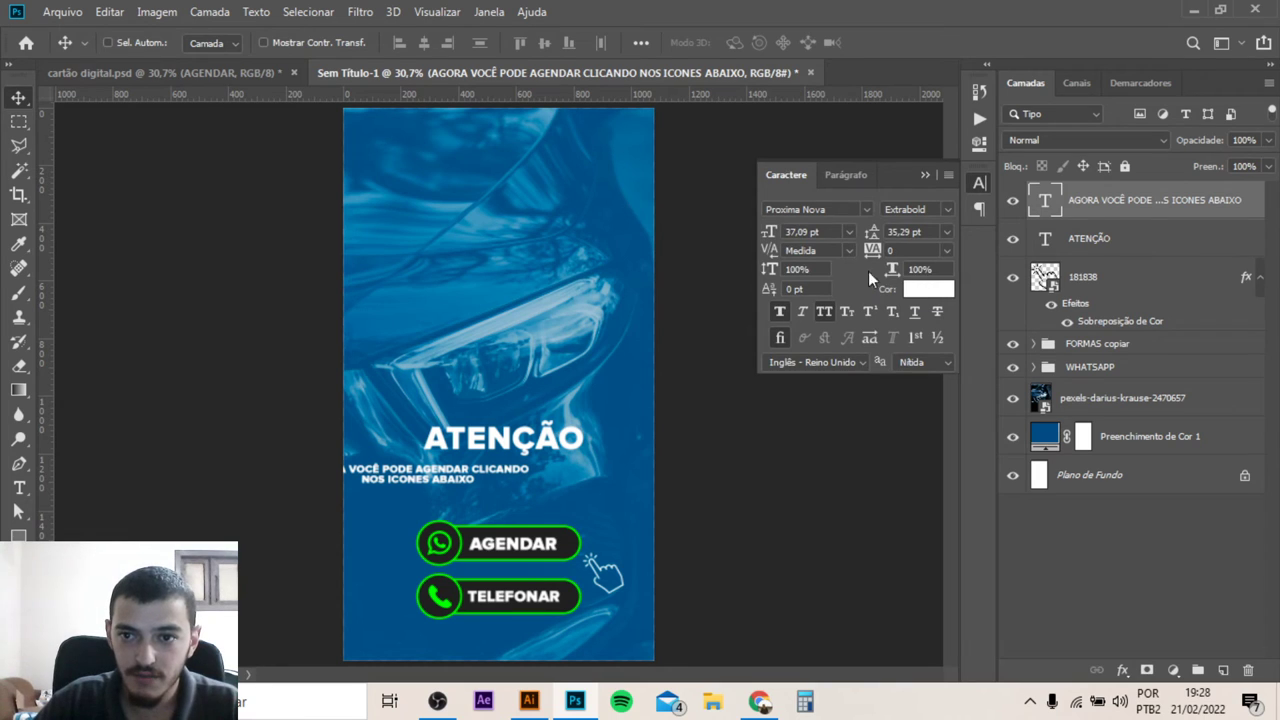
pyautogui.click(944, 210)
pyautogui.click(934, 242)
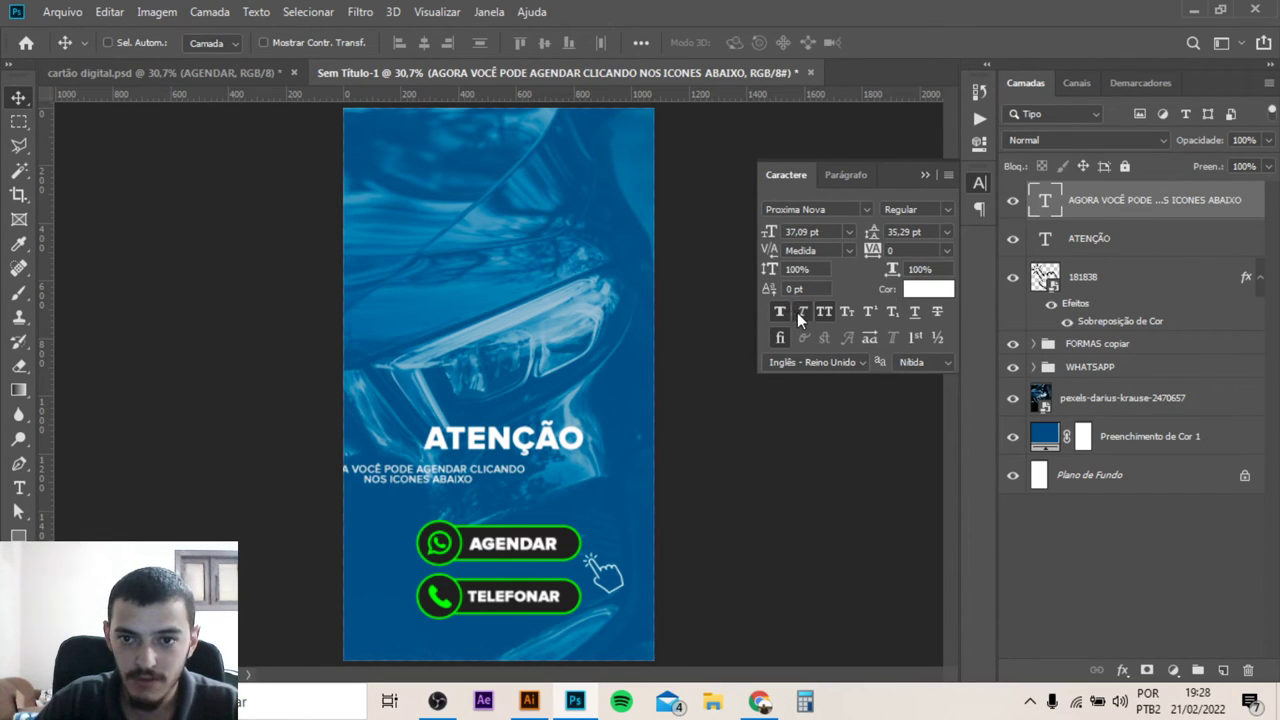
pyautogui.click(947, 155)
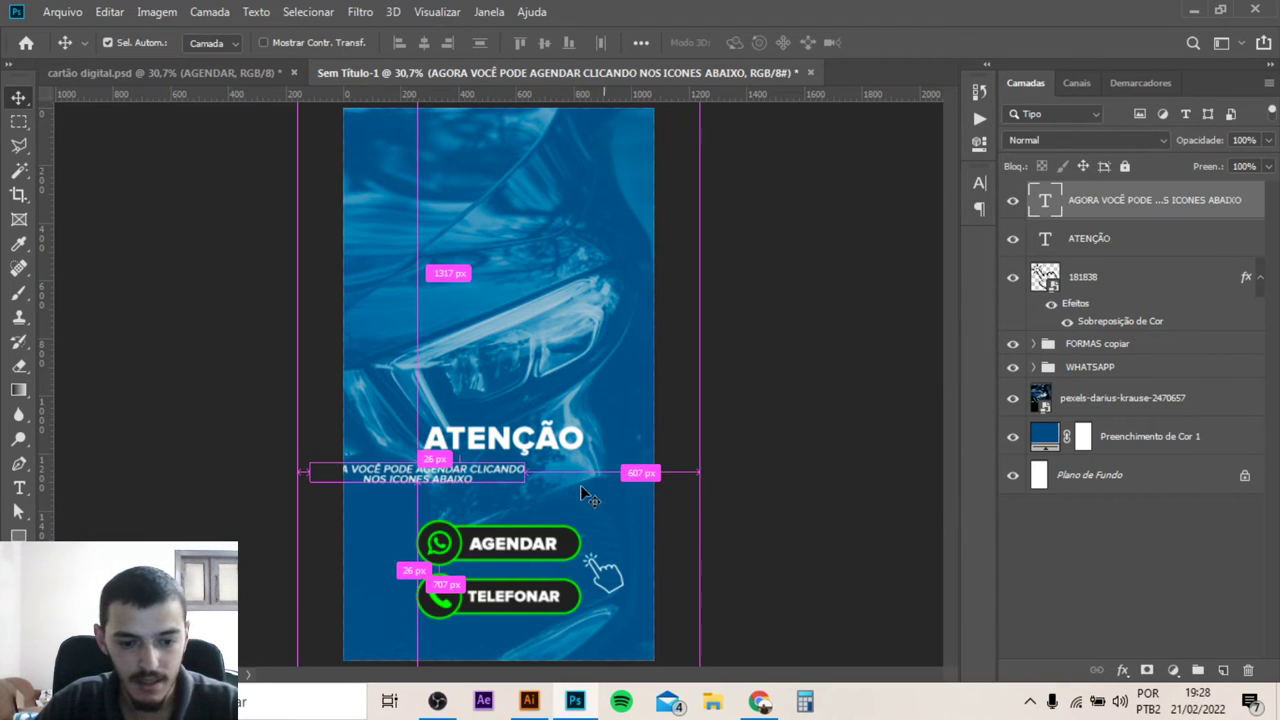
# - Enlarge the subtitle slightly under ATENÇÃO and end it with an exclamation mark
pyautogui.hotkey('ctrl', 't')
pyautogui.moveTo(527, 492); pyautogui.dragTo(550, 485)
pyautogui.press('Return')
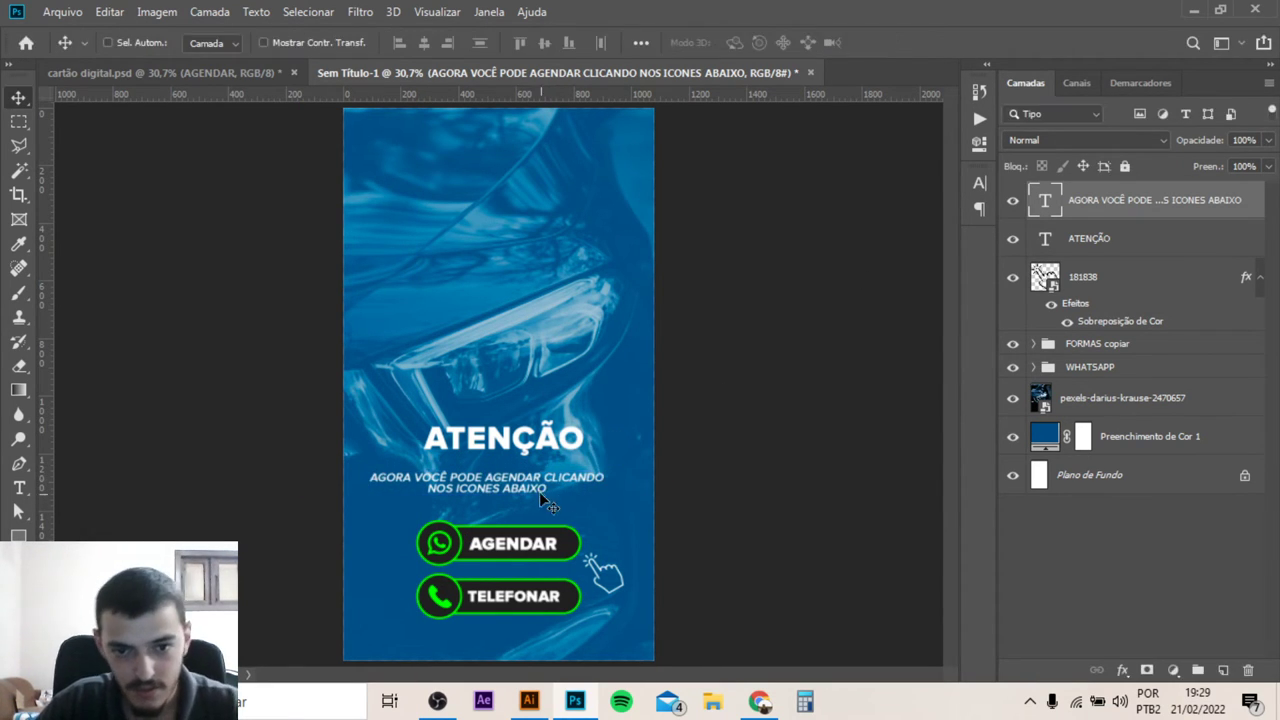
pyautogui.press('t')
pyautogui.click(546, 488)
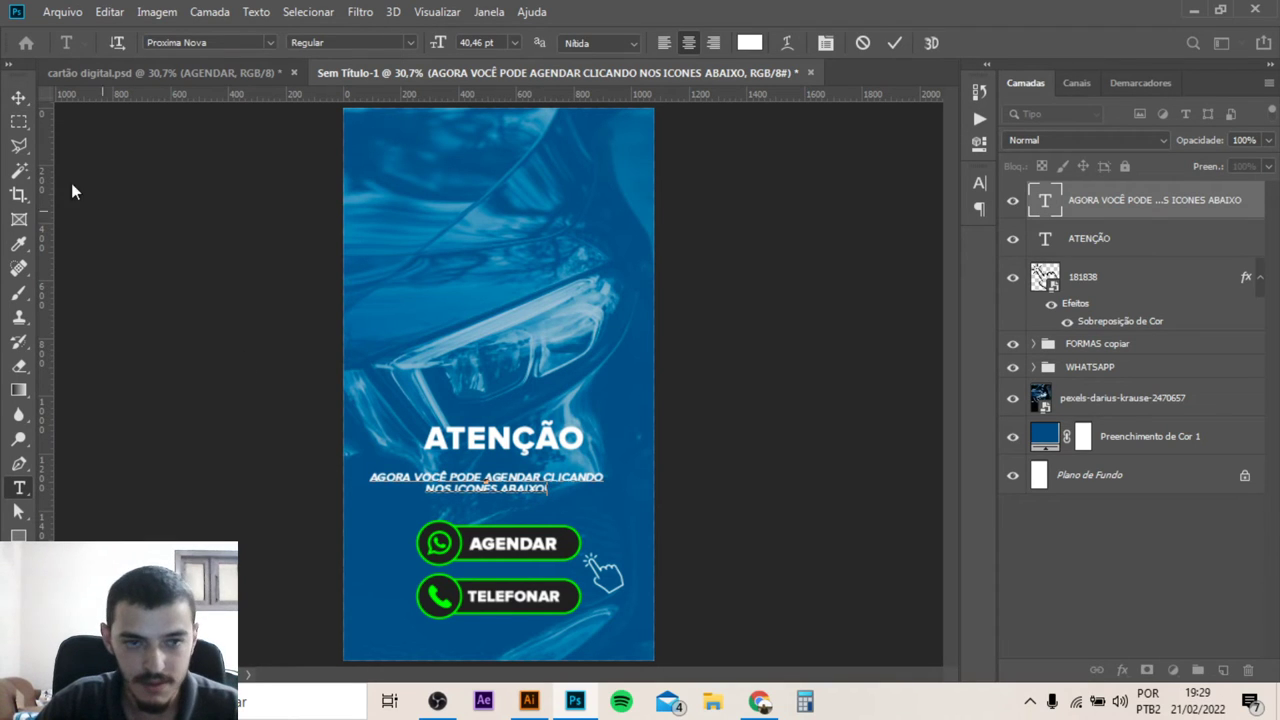
pyautogui.click(18, 100)
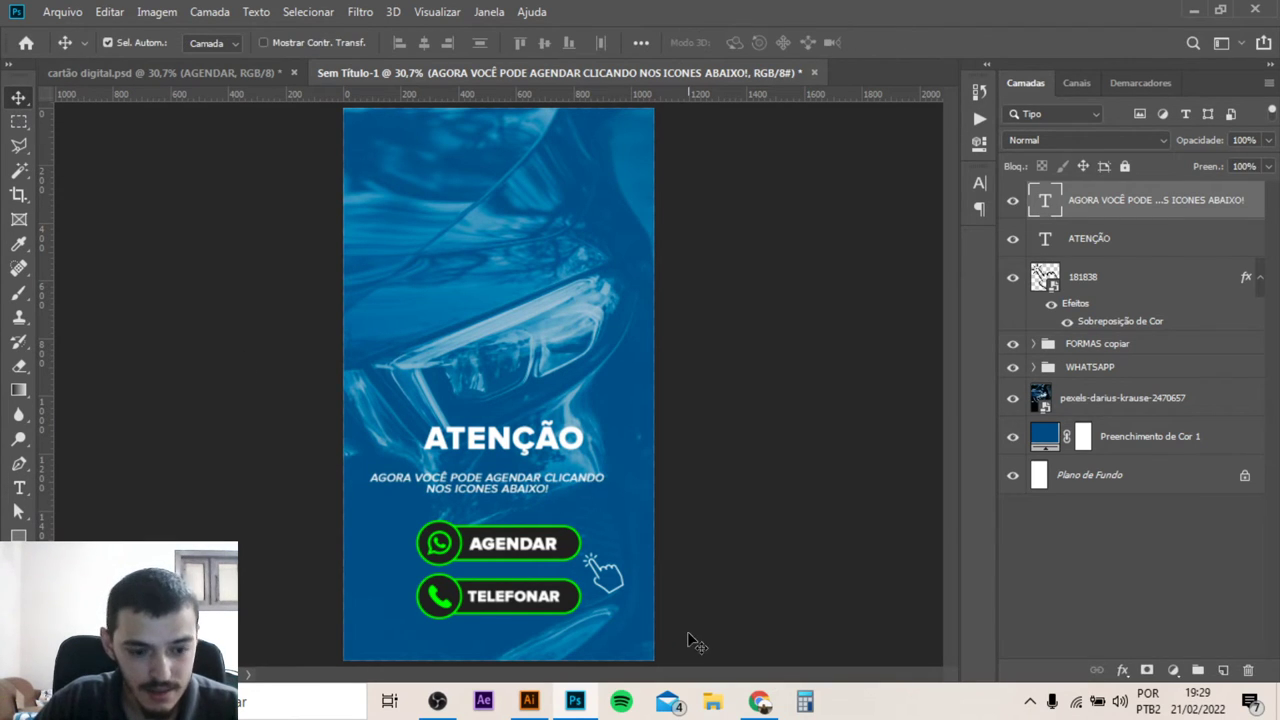
pyautogui.hotkey('ctrl', 'a')
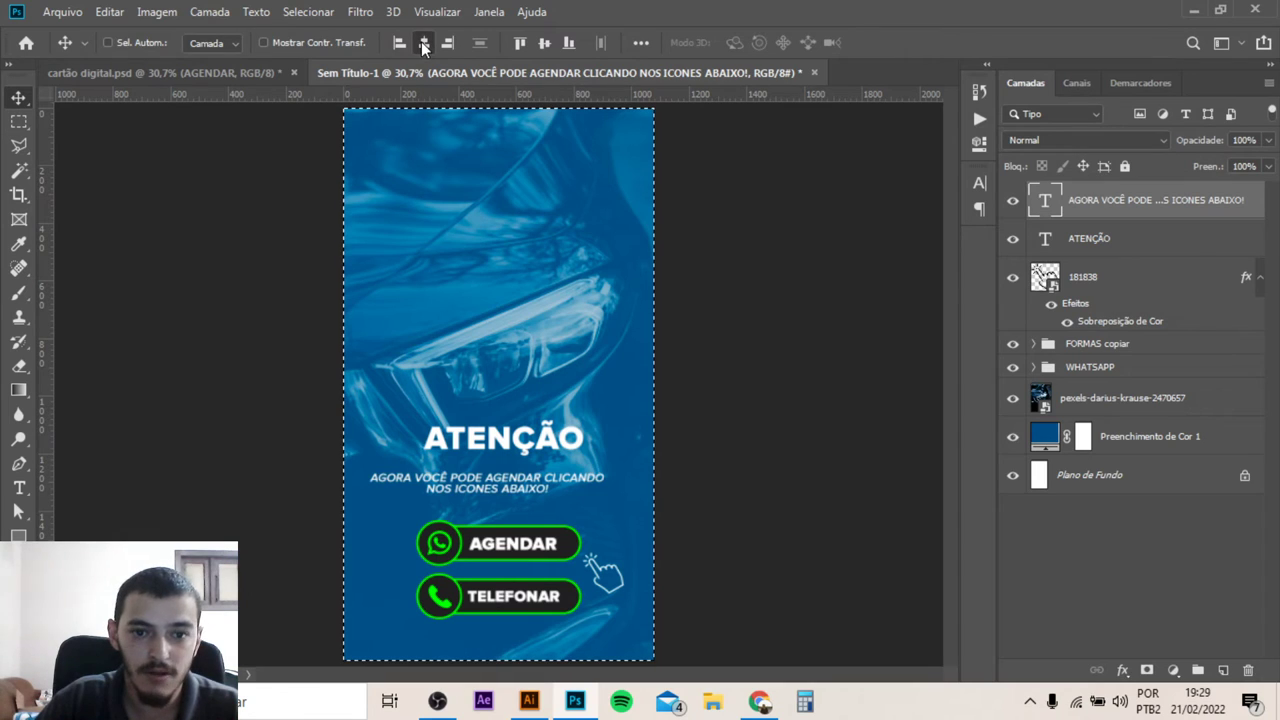
# - Centre the subtitle horizontally, then move ATENÇÃO and the subtitle down toward the buttons
pyautogui.click(424, 47)
pyautogui.hotkey('ctrl', 'd')
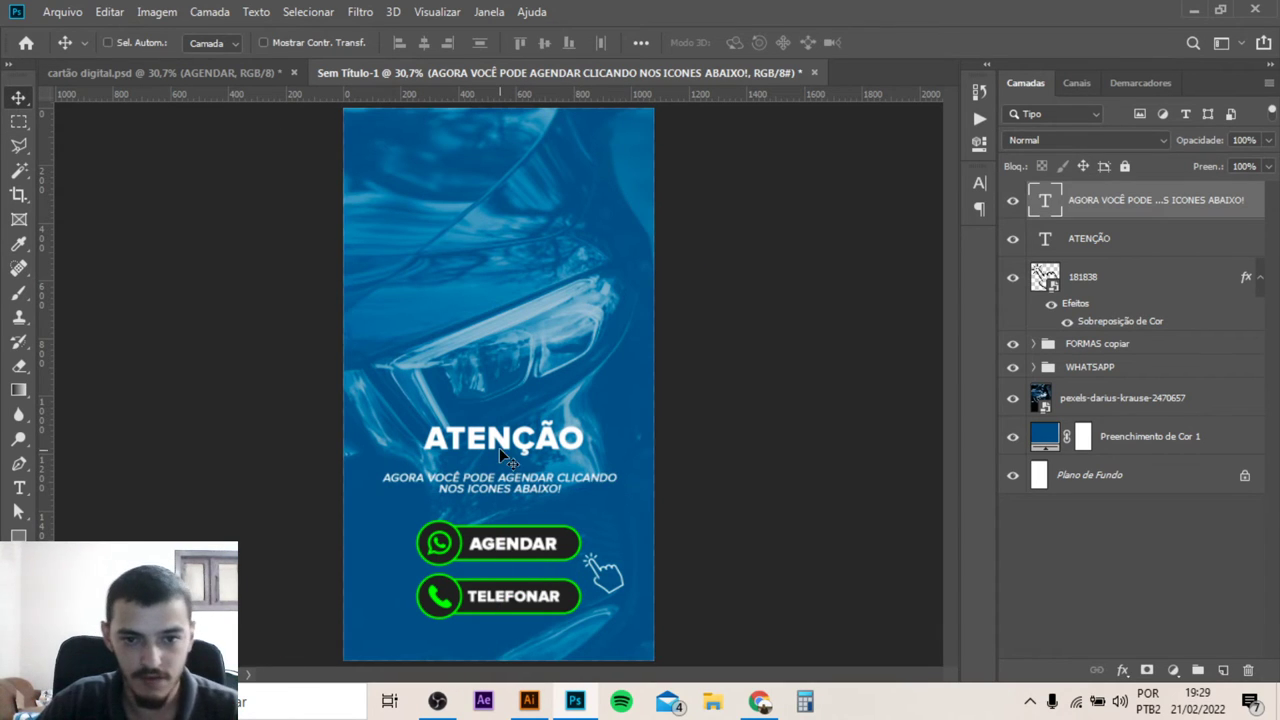
pyautogui.keyDown('ctrl'); pyautogui.click(499, 447); pyautogui.keyUp('ctrl')
pyautogui.moveTo(499, 447); pyautogui.dragTo(521, 460)
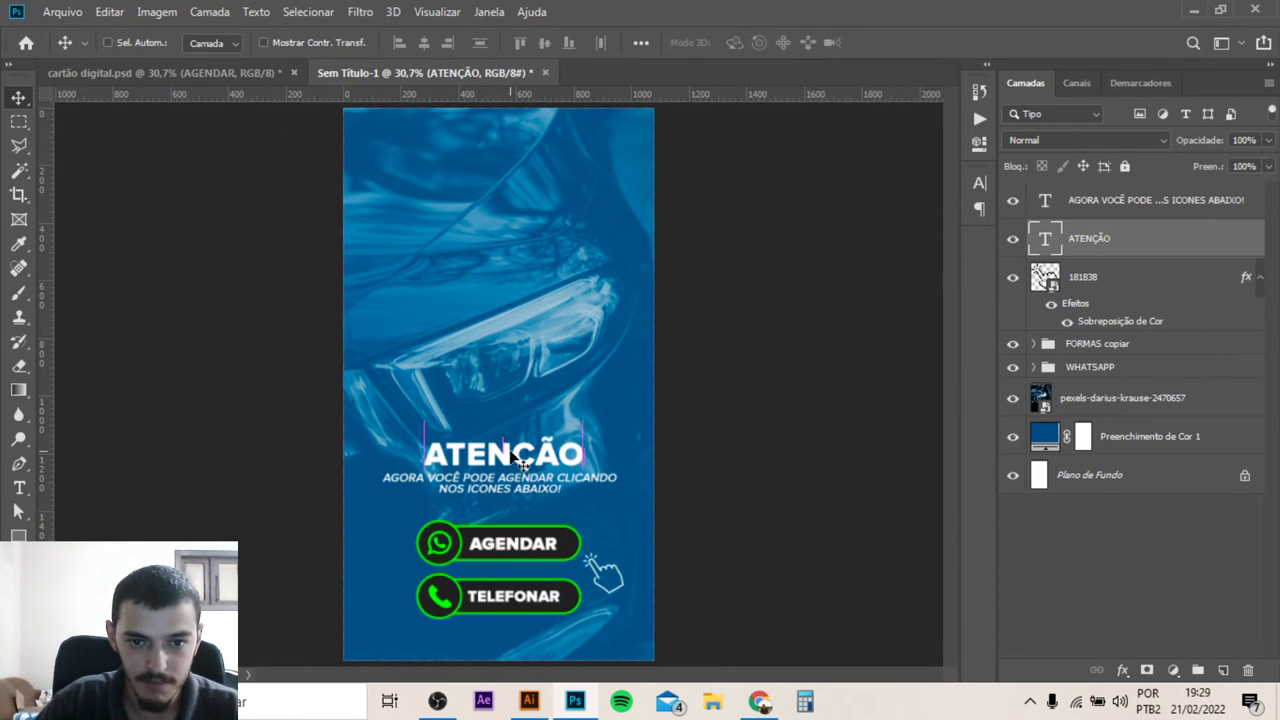
pyautogui.keyDown('ctrl'); pyautogui.click(1112, 205); pyautogui.keyUp('ctrl')
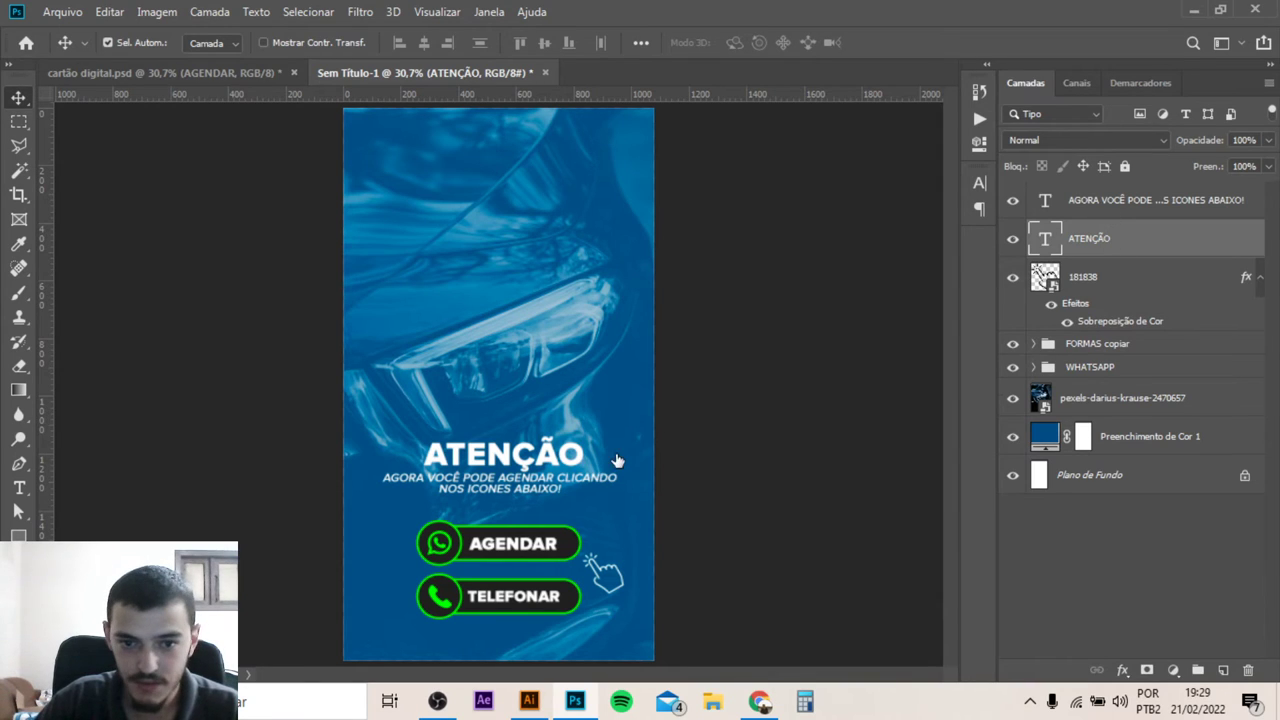
pyautogui.moveTo(556, 465); pyautogui.dragTo(540, 483)
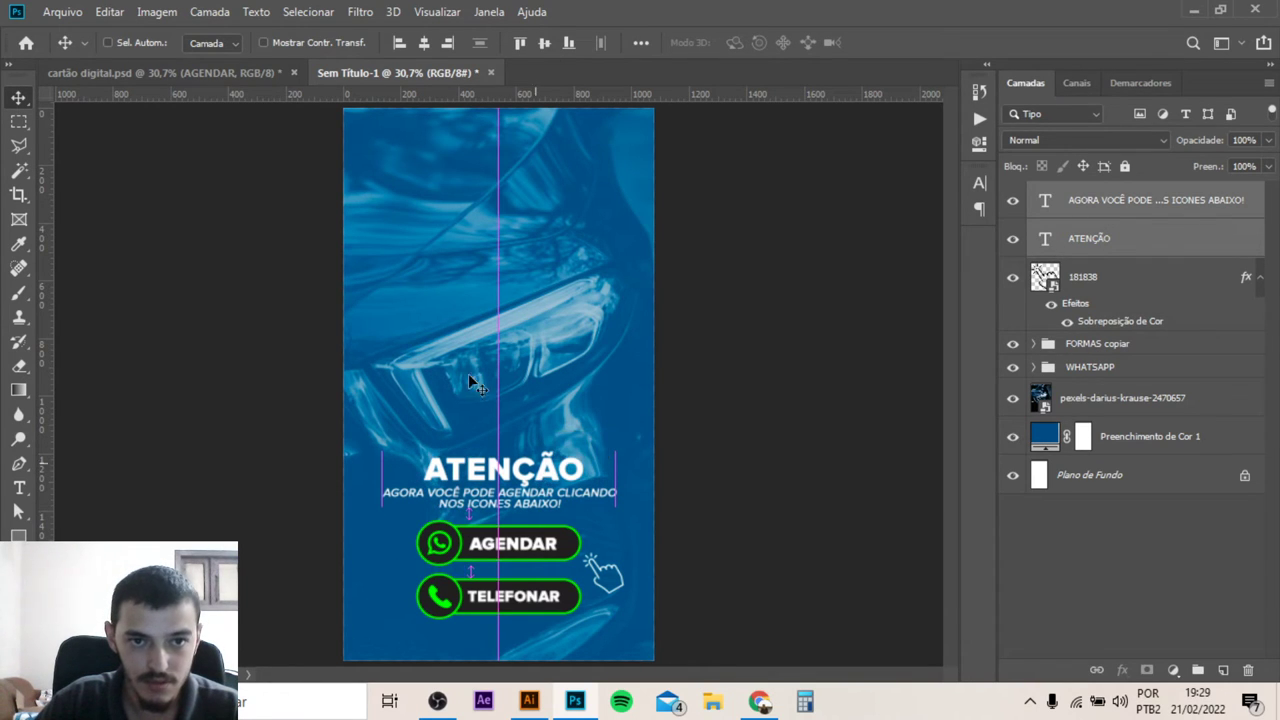
# - Compare the new card against the original cartão digital design
pyautogui.click(233, 73)
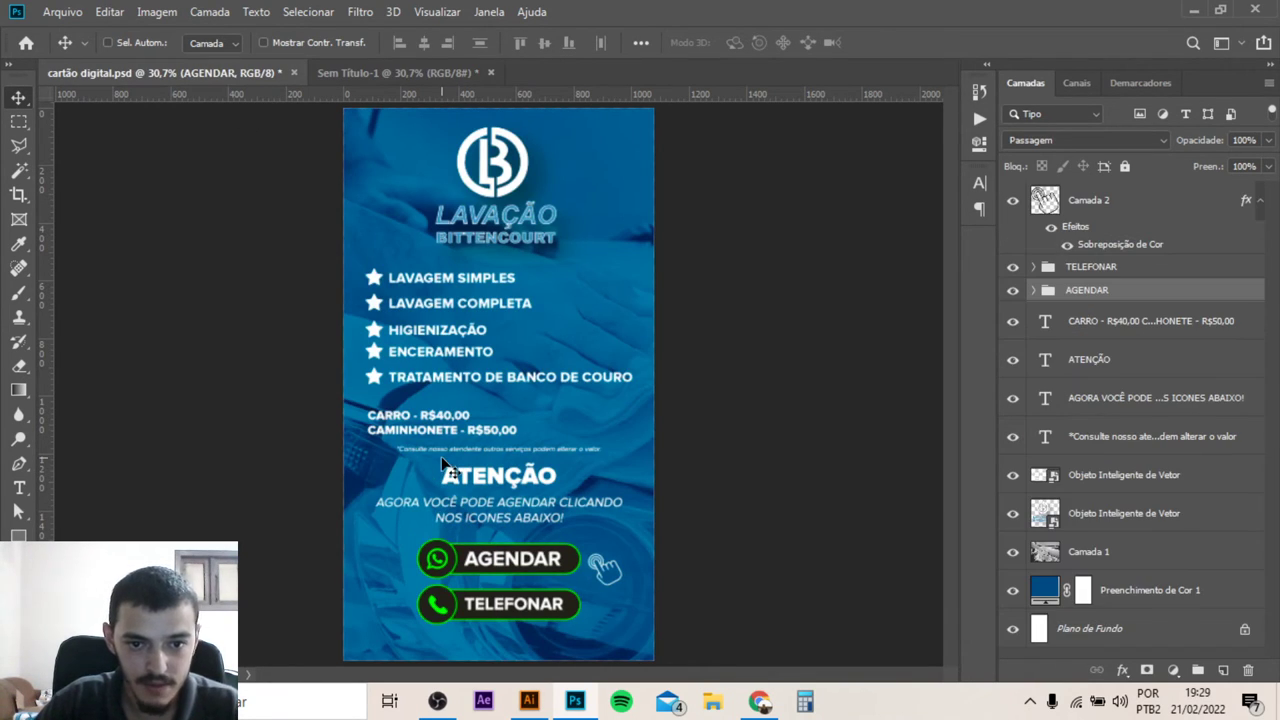
pyautogui.scroll(2, 447, 465)
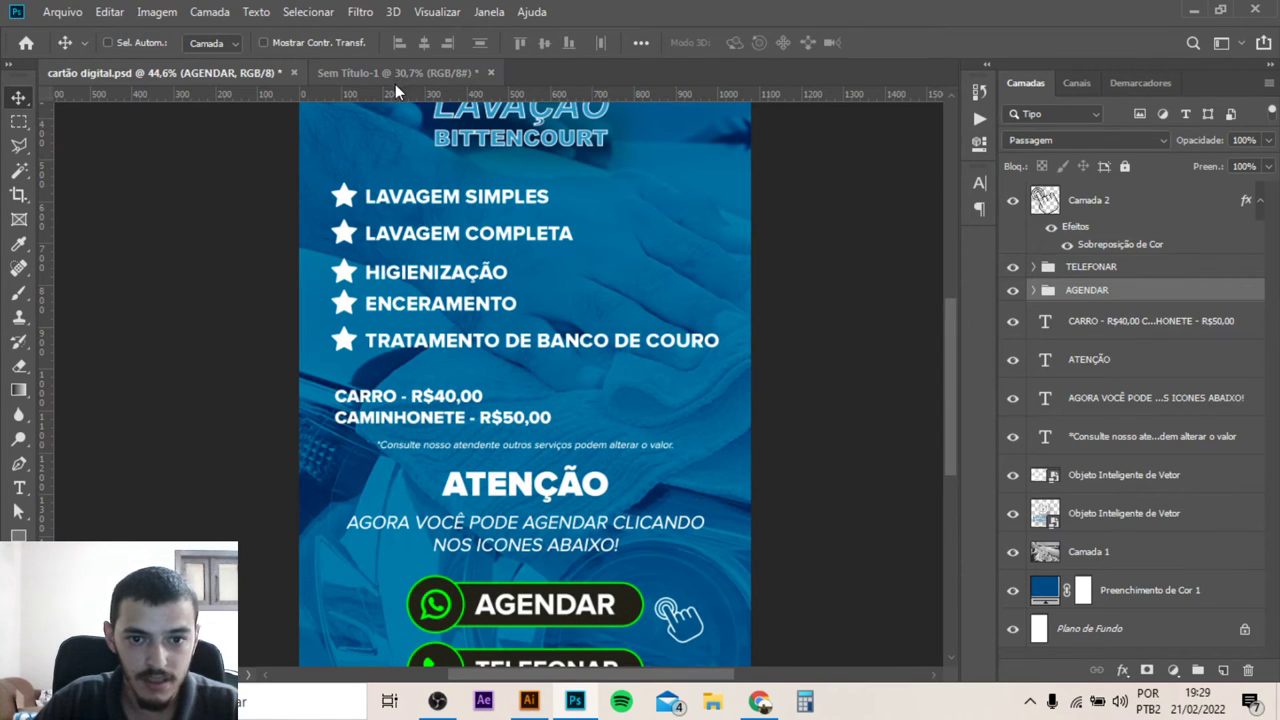
pyautogui.click(343, 73)
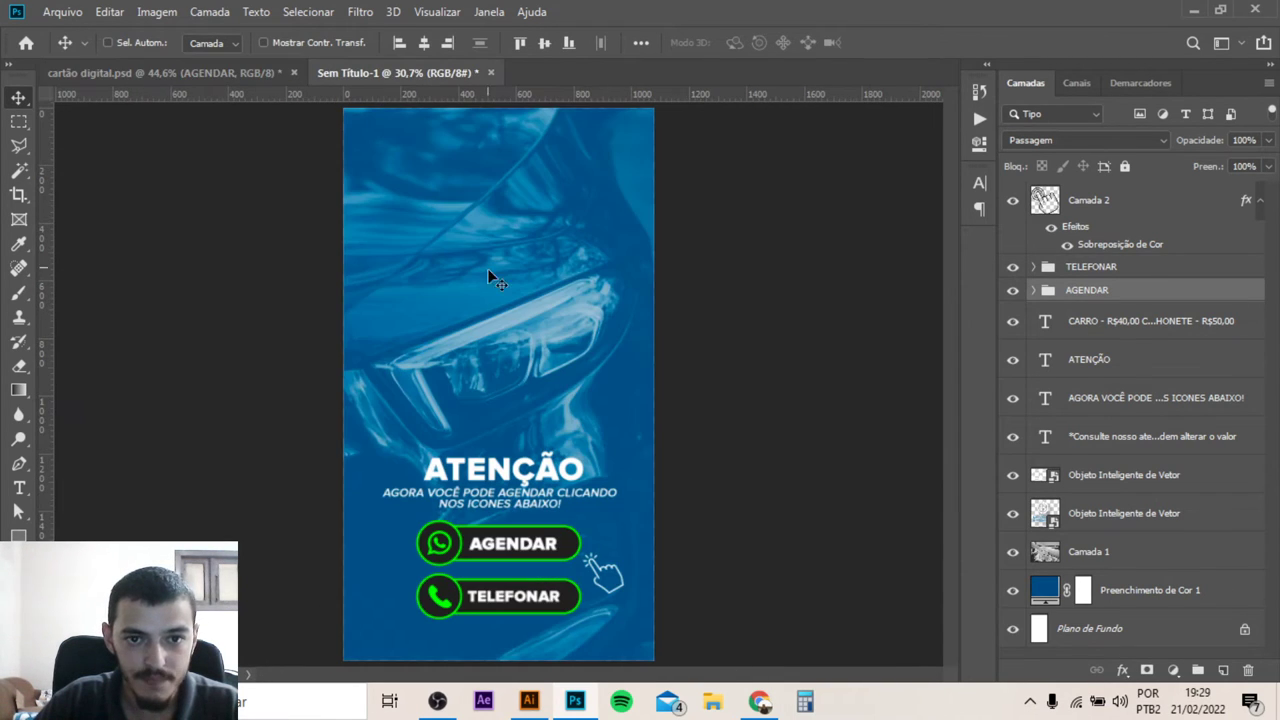
pyautogui.click(186, 72)
pyautogui.click(420, 73)
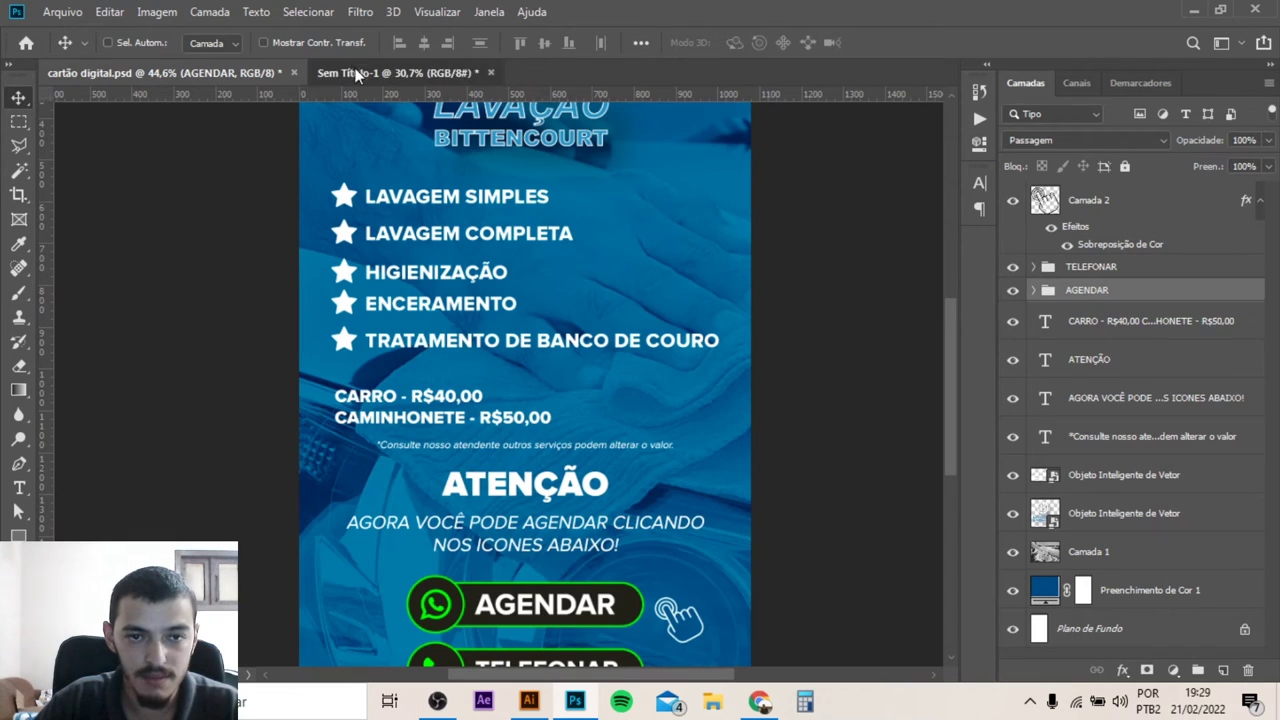
pyautogui.scroll(-1, 488, 268)
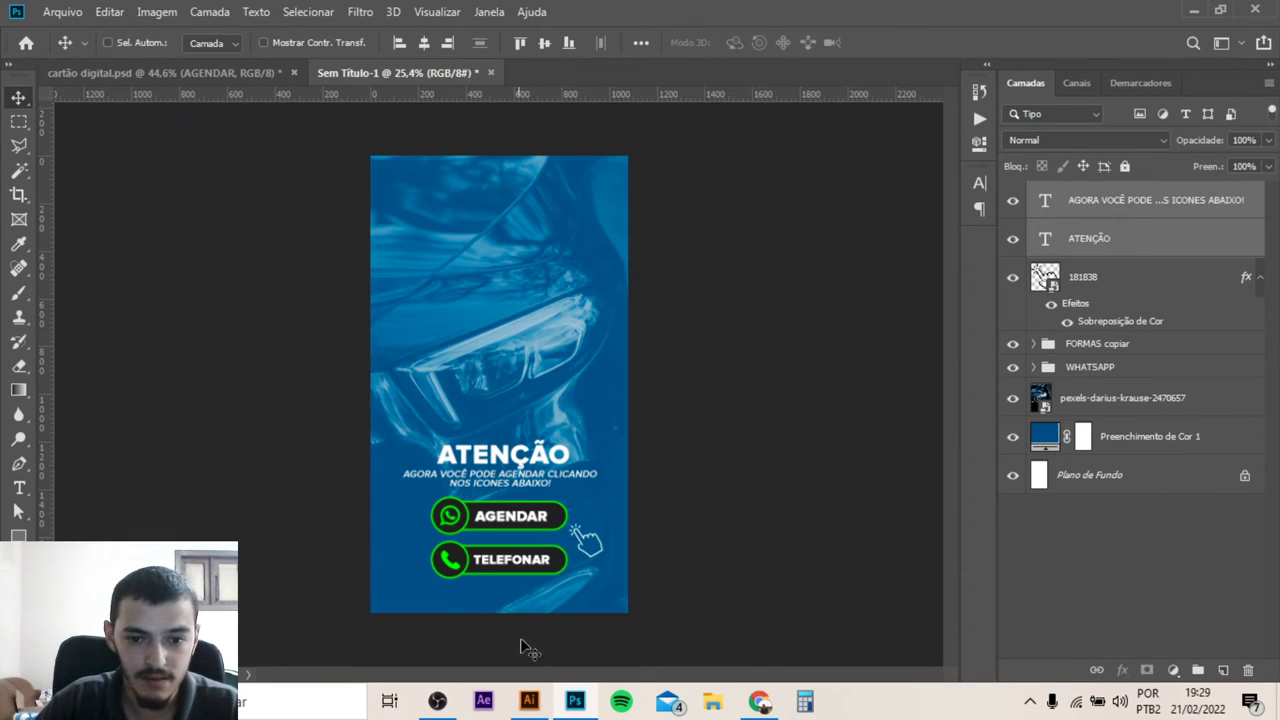
# - In Illustrator, open the Panfleto Evandro Lavação .ai file from D:\CLIENTES\LAVAÇÃO BITTENCOURT
pyautogui.click(531, 704)
pyautogui.scroll(-2, 662, 412)
pyautogui.scroll(-3, 431, 323)
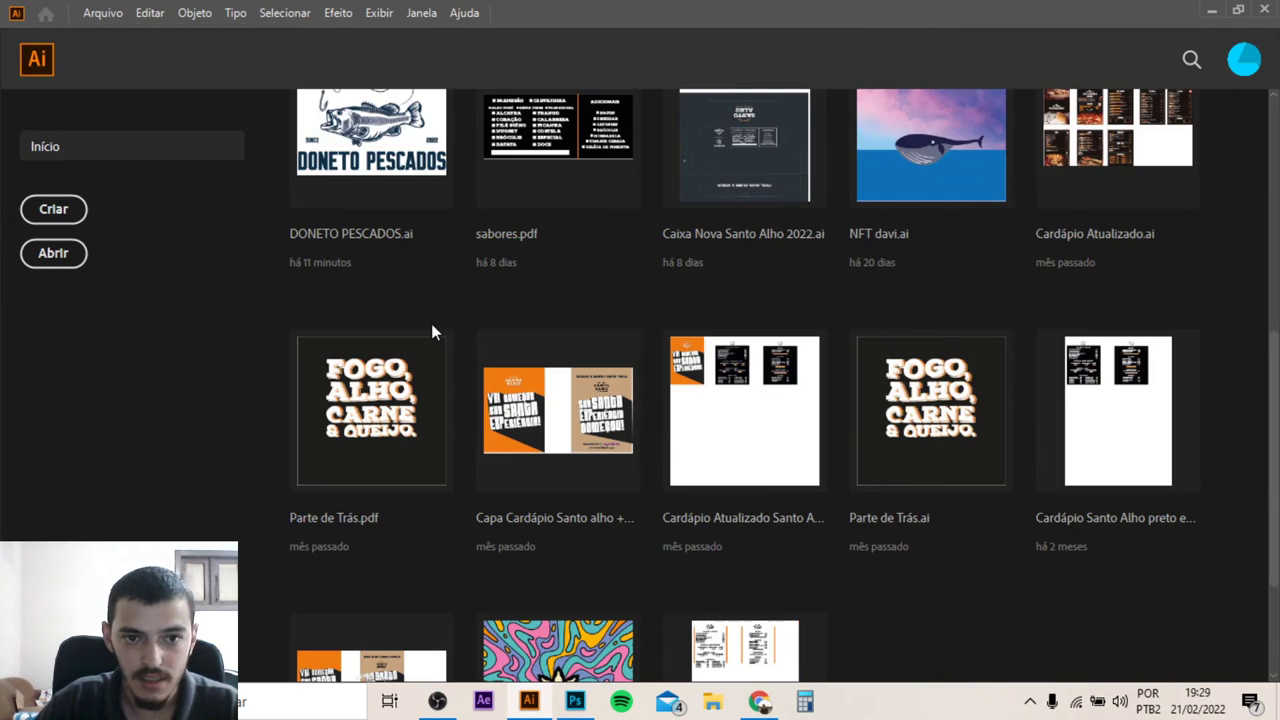
pyautogui.scroll(-1, 434, 322)
pyautogui.scroll(5, 820, 337)
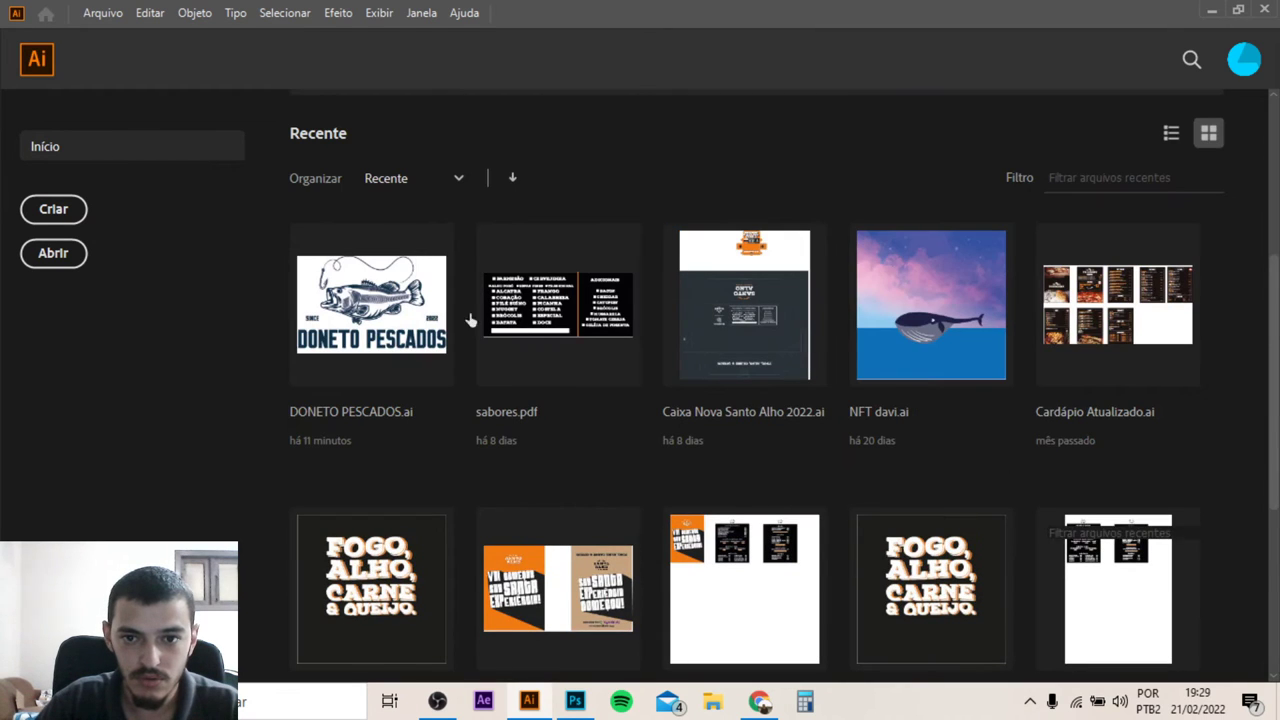
pyautogui.click(36, 264)
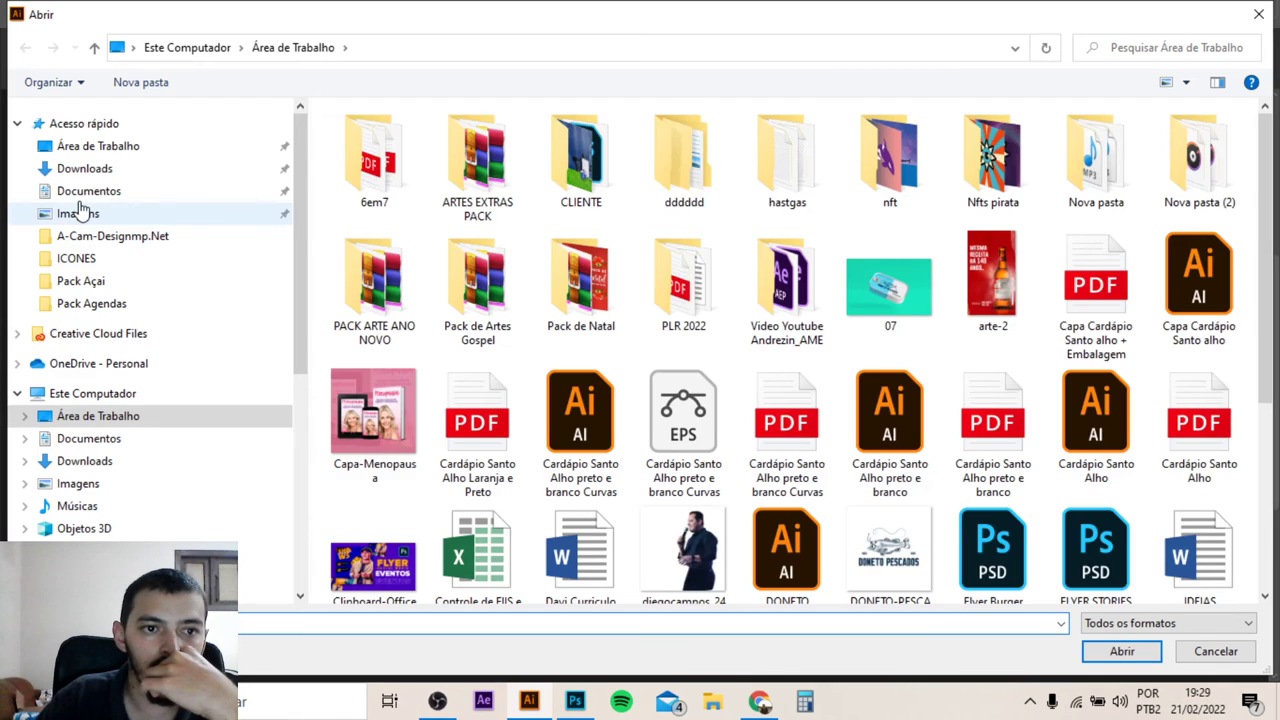
pyautogui.click(88, 190)
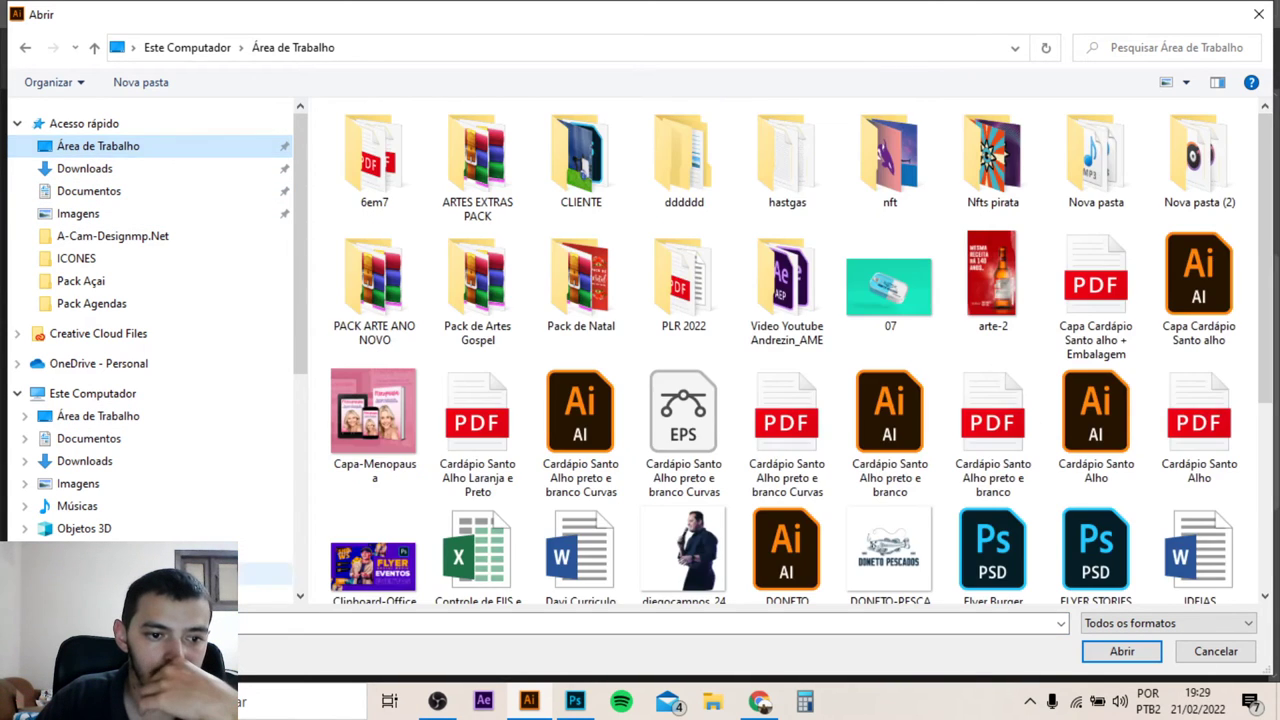
pyautogui.doubleClick(390, 176)
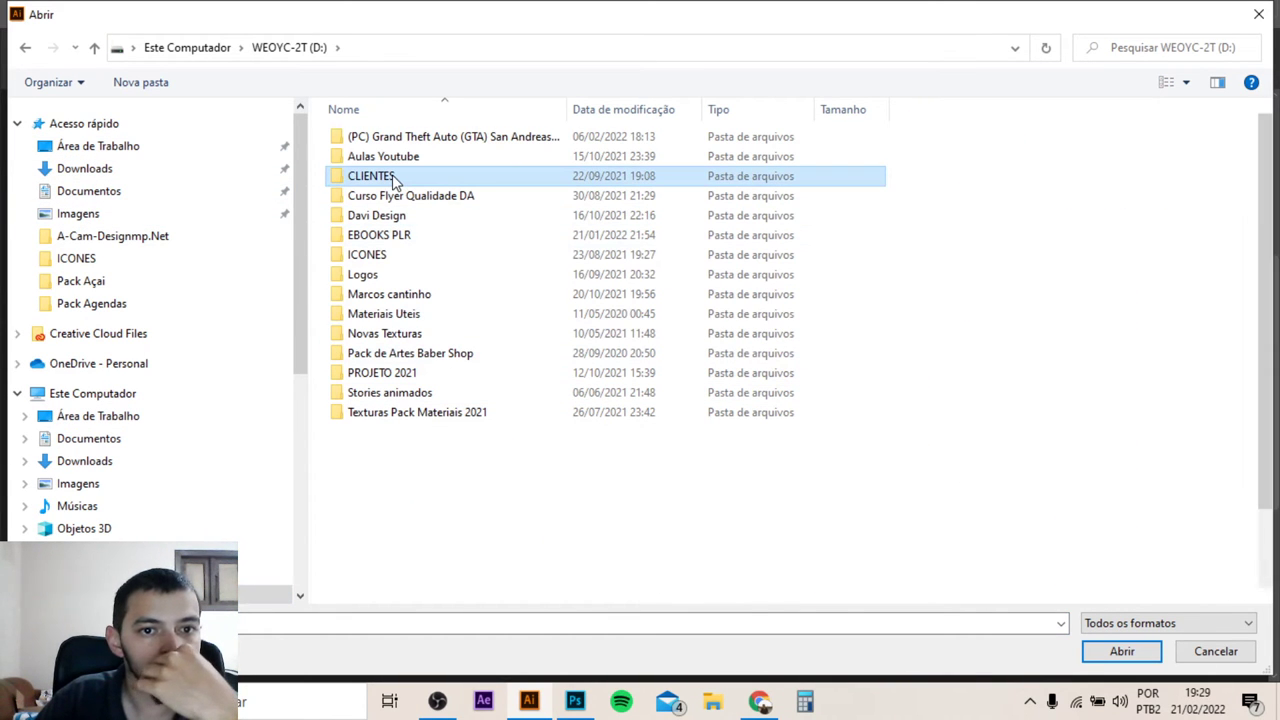
pyautogui.doubleClick(414, 314)
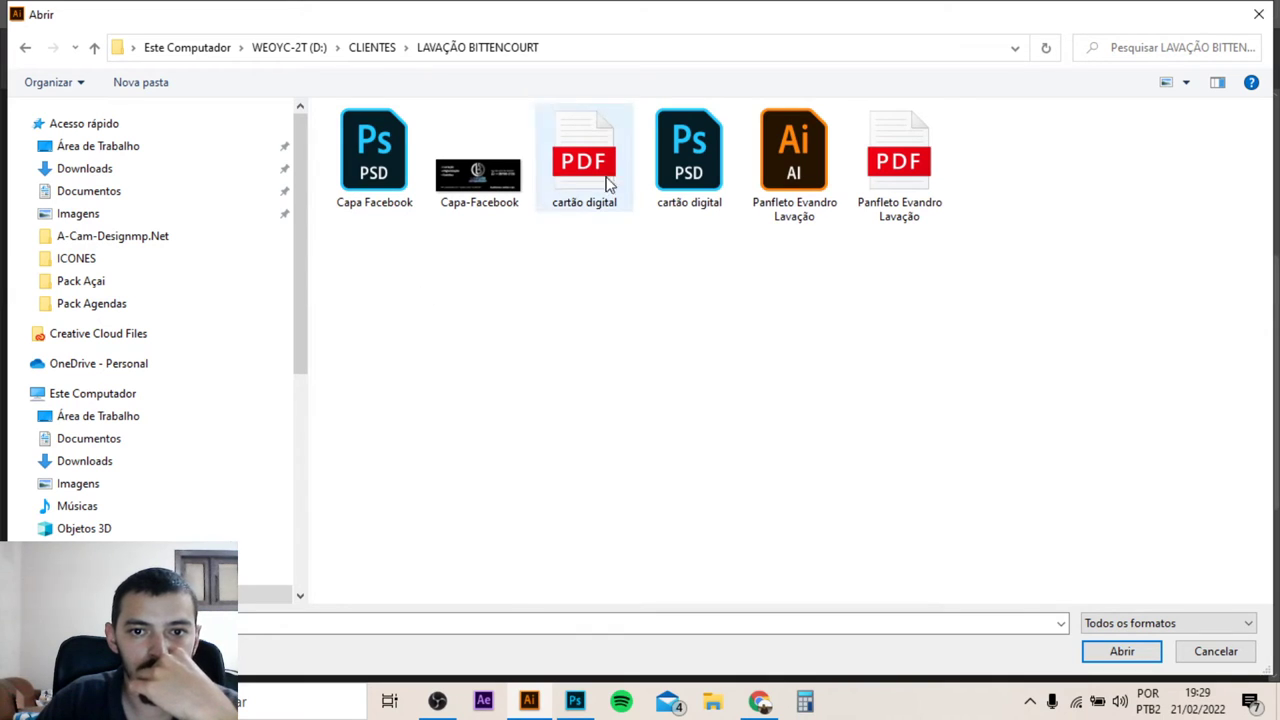
pyautogui.click(784, 167)
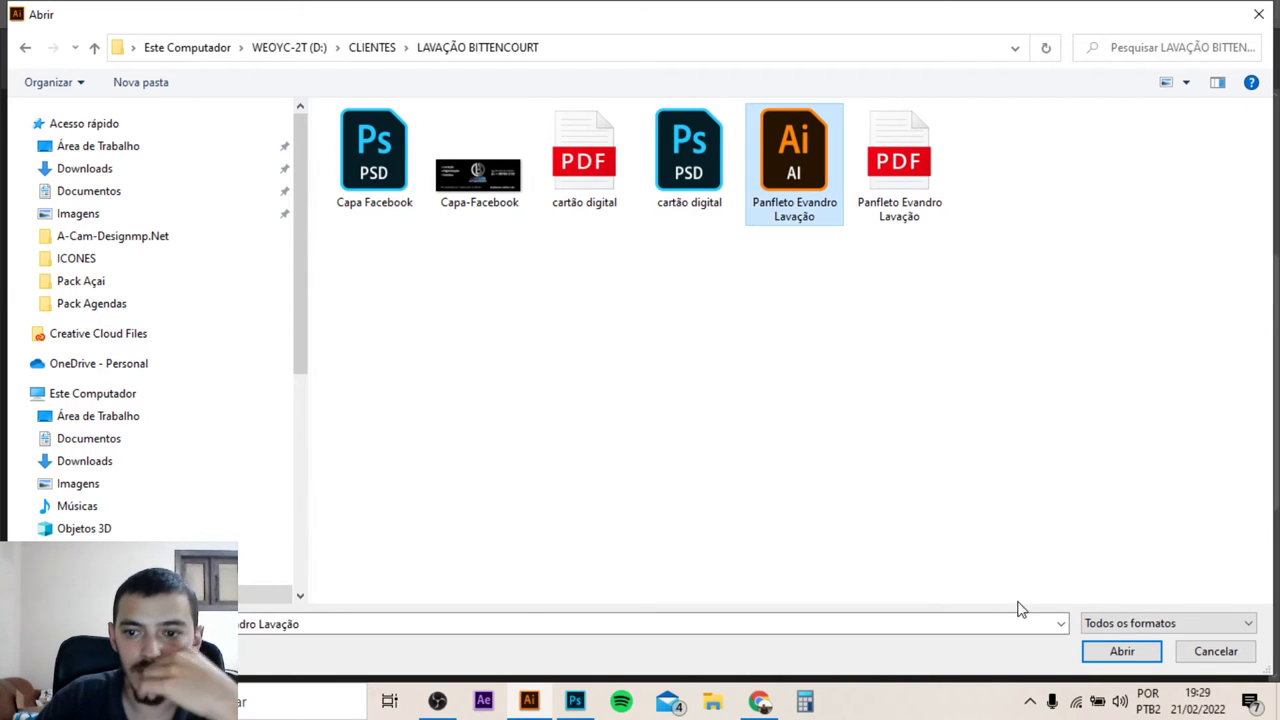
pyautogui.click(1121, 652)
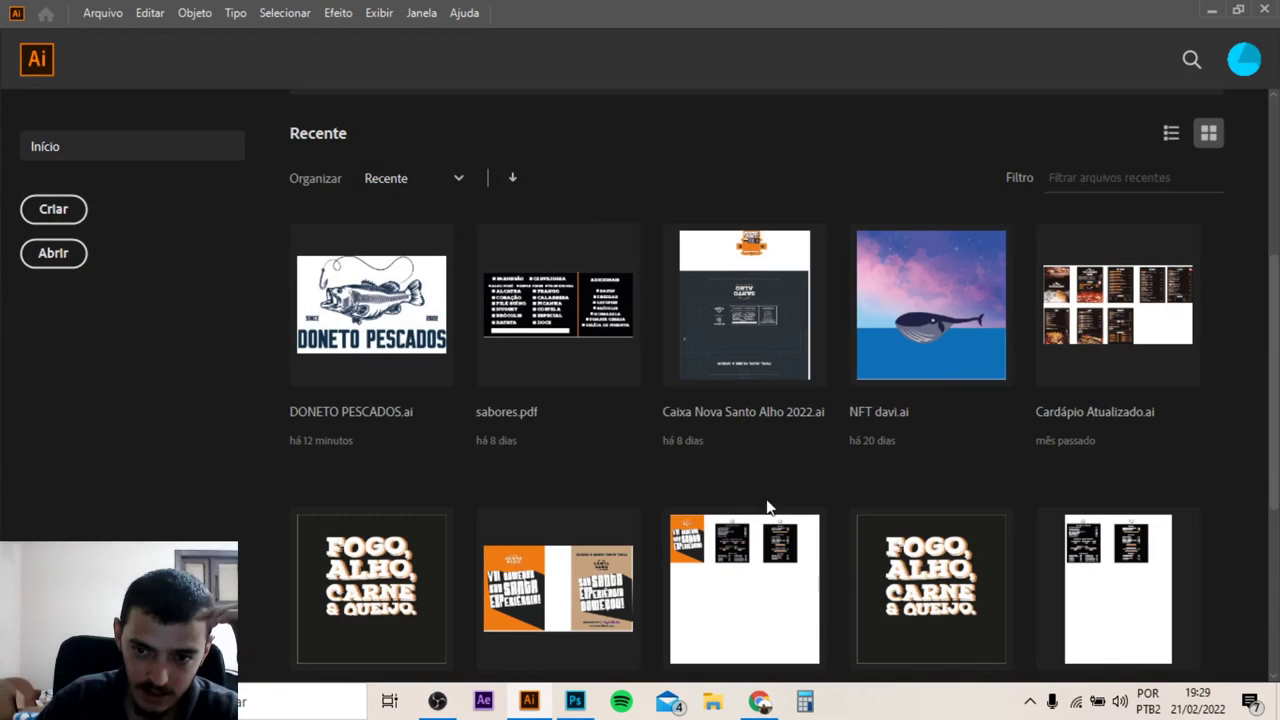
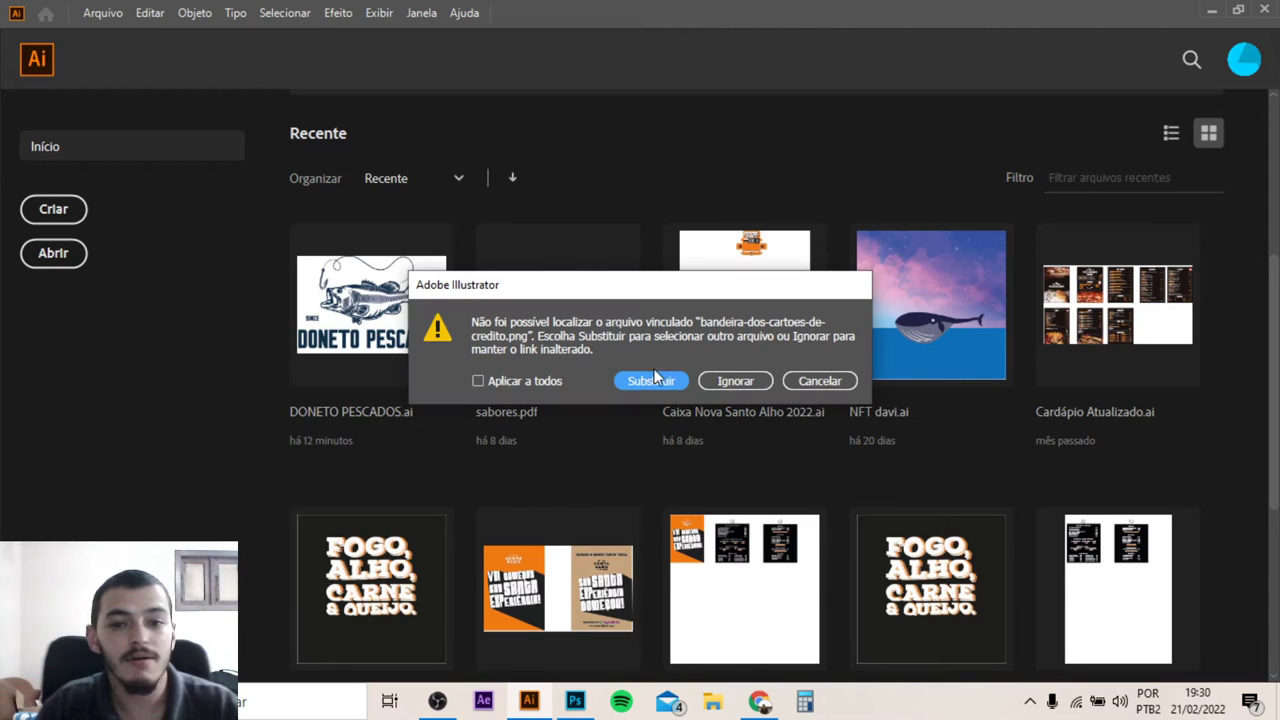
# - Dismiss the missing-link warning, release the header's clipping mask, and drag the logo toward Photoshop
pyautogui.click(735, 388)
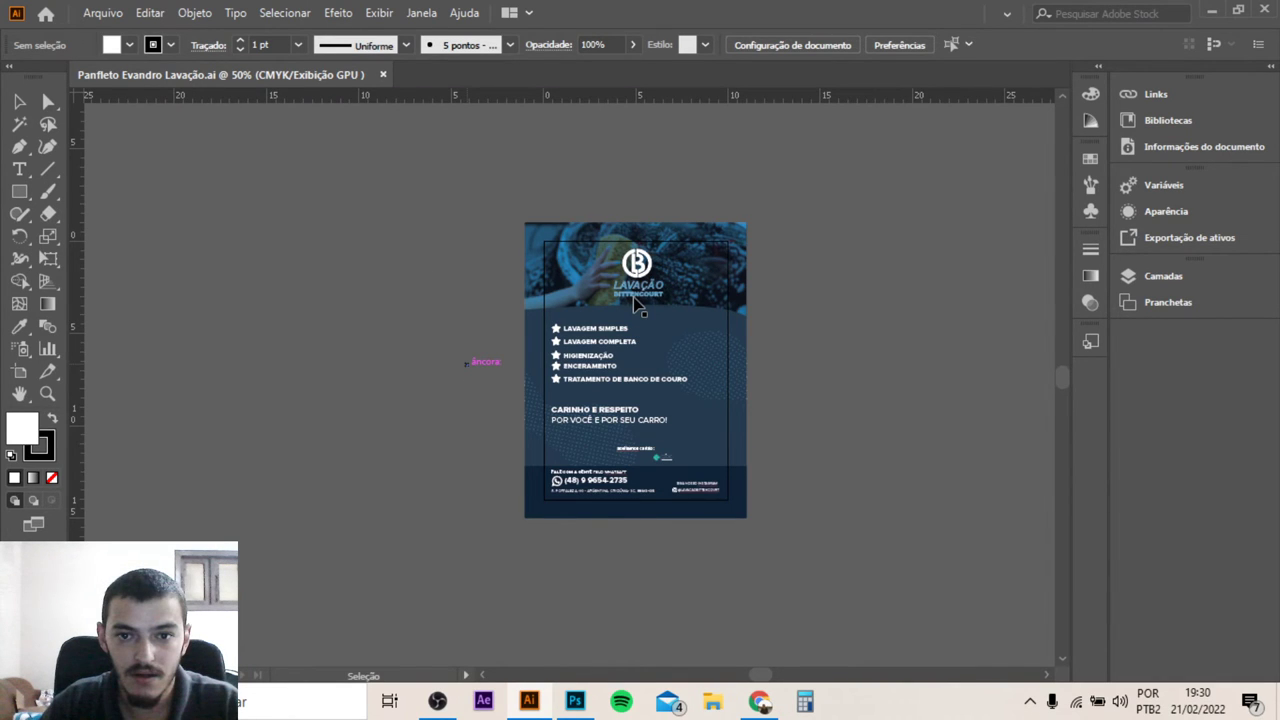
pyautogui.scroll(4, 636, 300)
pyautogui.click(668, 258)
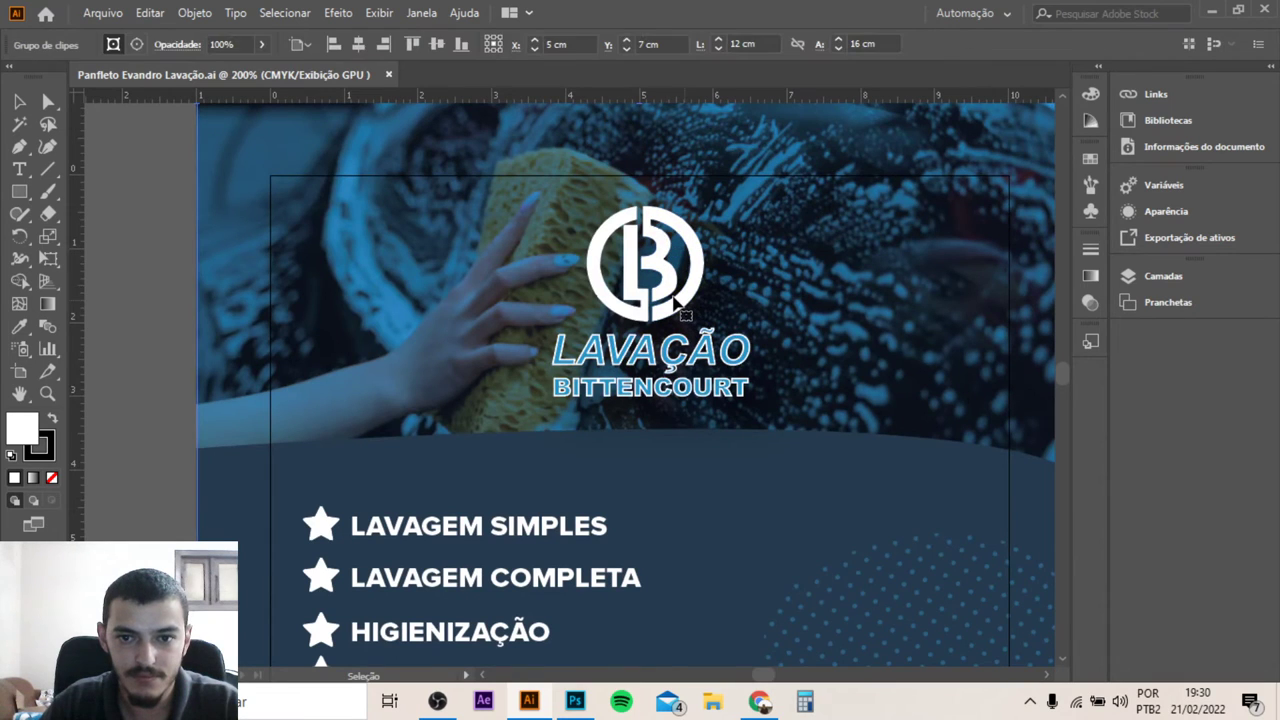
pyautogui.scroll(-1, 672, 280)
pyautogui.rightClick(676, 304)
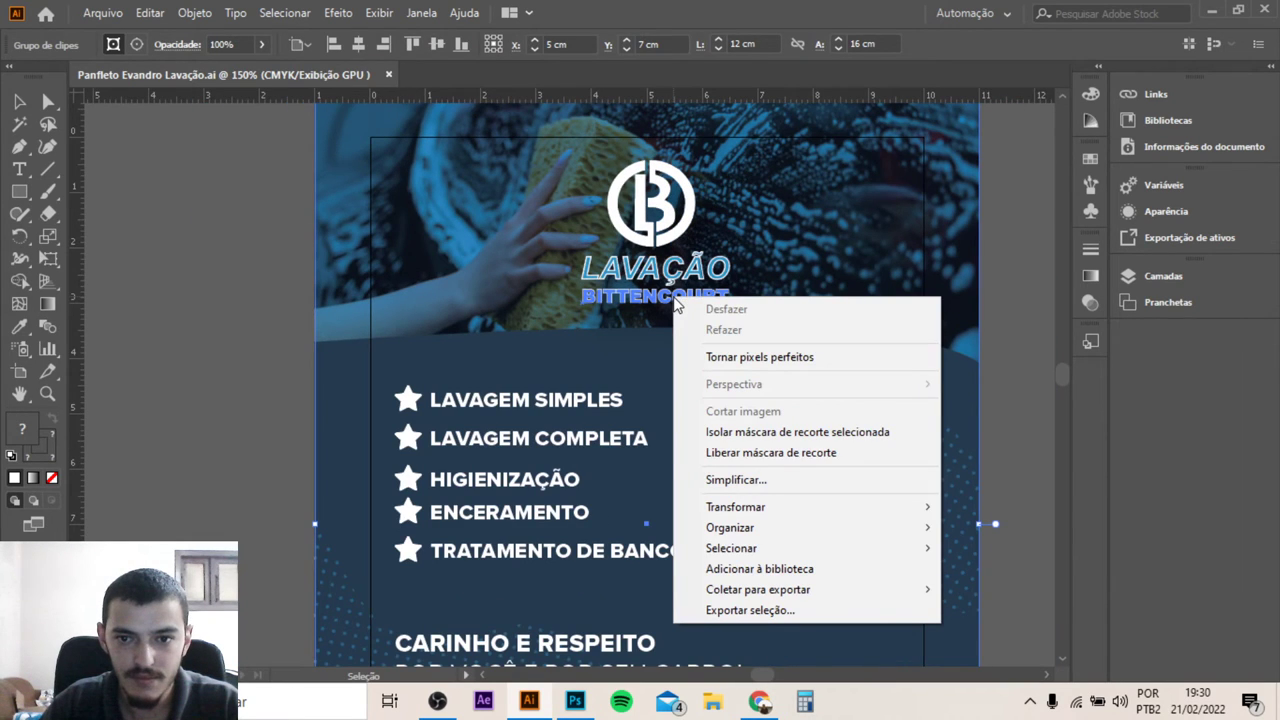
pyautogui.click(754, 455)
pyautogui.moveTo(676, 240); pyautogui.dragTo(580, 703)
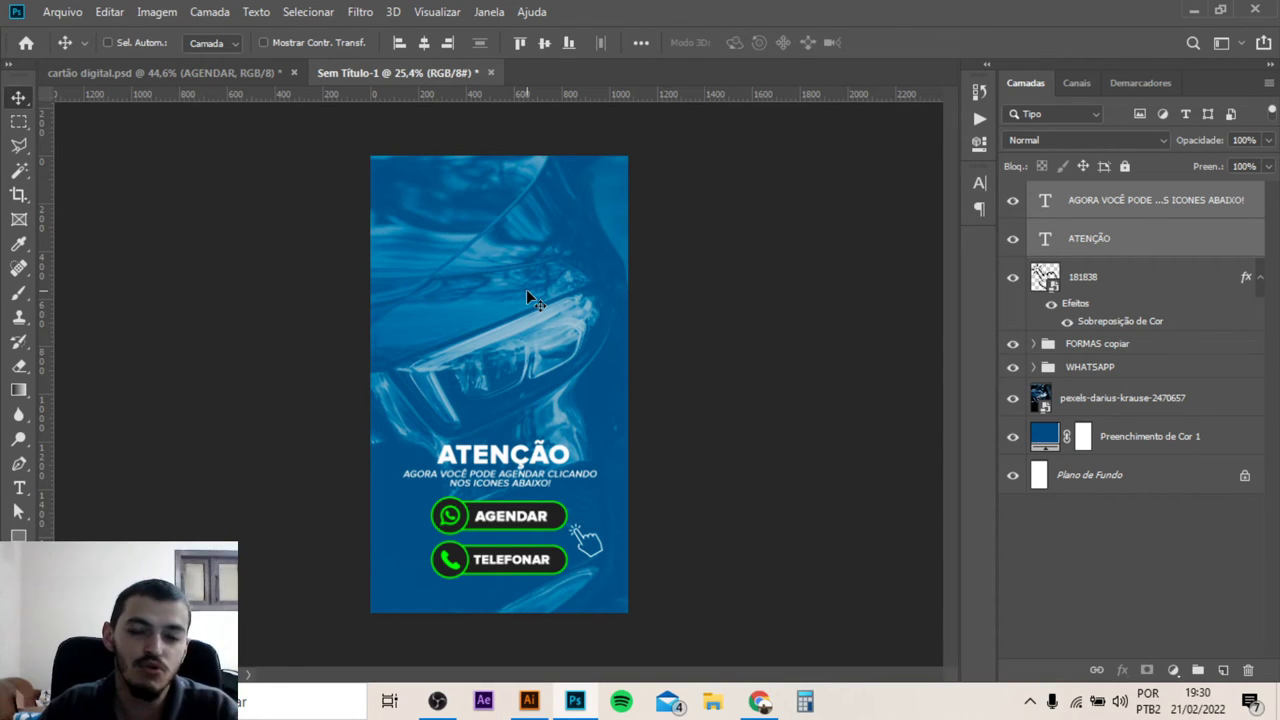
# - Place the logo in Sem Título-1, move it to the top, and centre it horizontally
pyautogui.moveTo(527, 291); pyautogui.dragTo(595, 383)
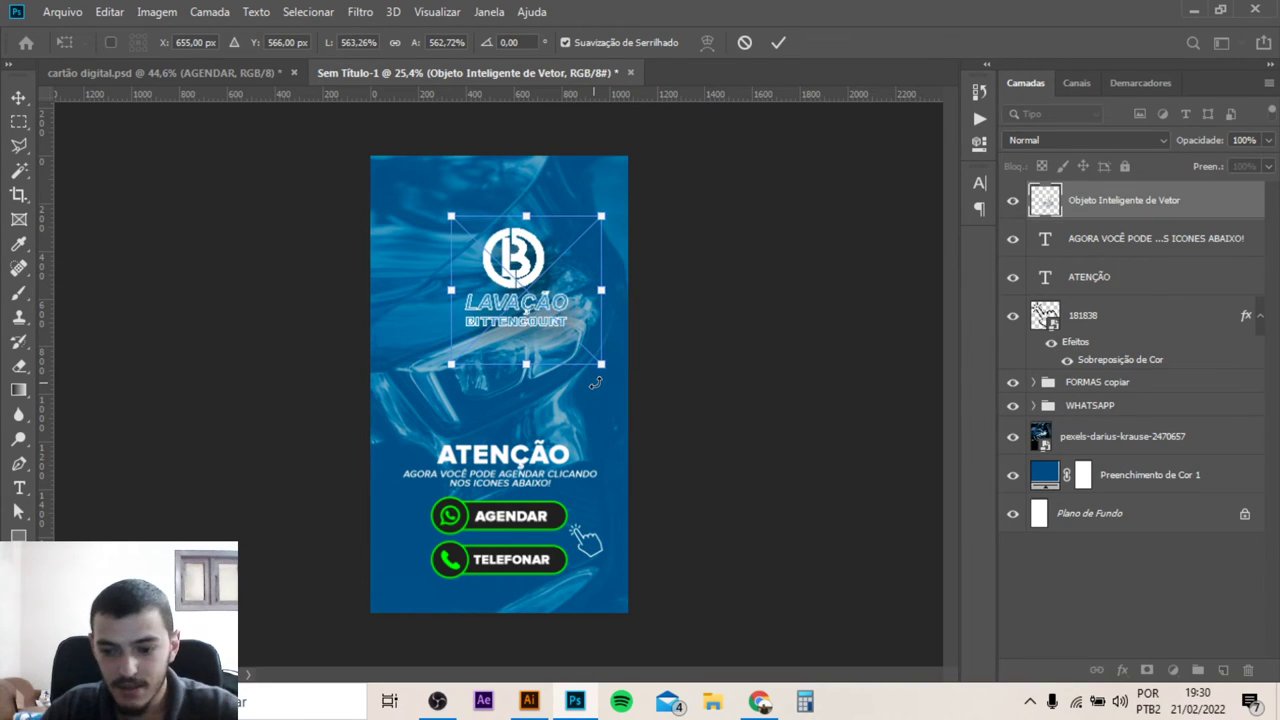
pyautogui.press('Return')
pyautogui.moveTo(531, 326)
pyautogui.mouseDown()
pyautogui.moveTo(511, 296)
pyautogui.moveTo(516, 208)
pyautogui.mouseUp()
pyautogui.hotkey('ctrl', 'a')
pyautogui.click(424, 42)
pyautogui.hotkey('ctrl', 'd')
# - Compare the new flyer against the cartão digital.psd reference document
pyautogui.scroll(1, 512, 228)
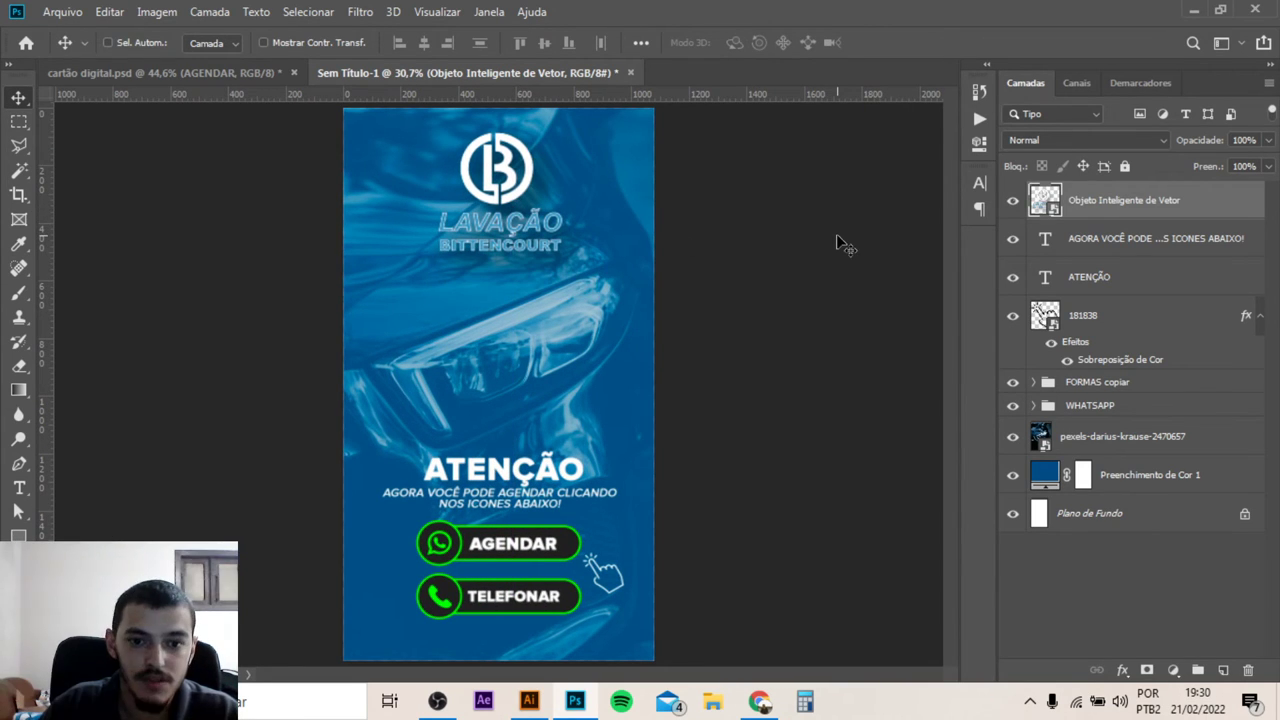
pyautogui.click(204, 75)
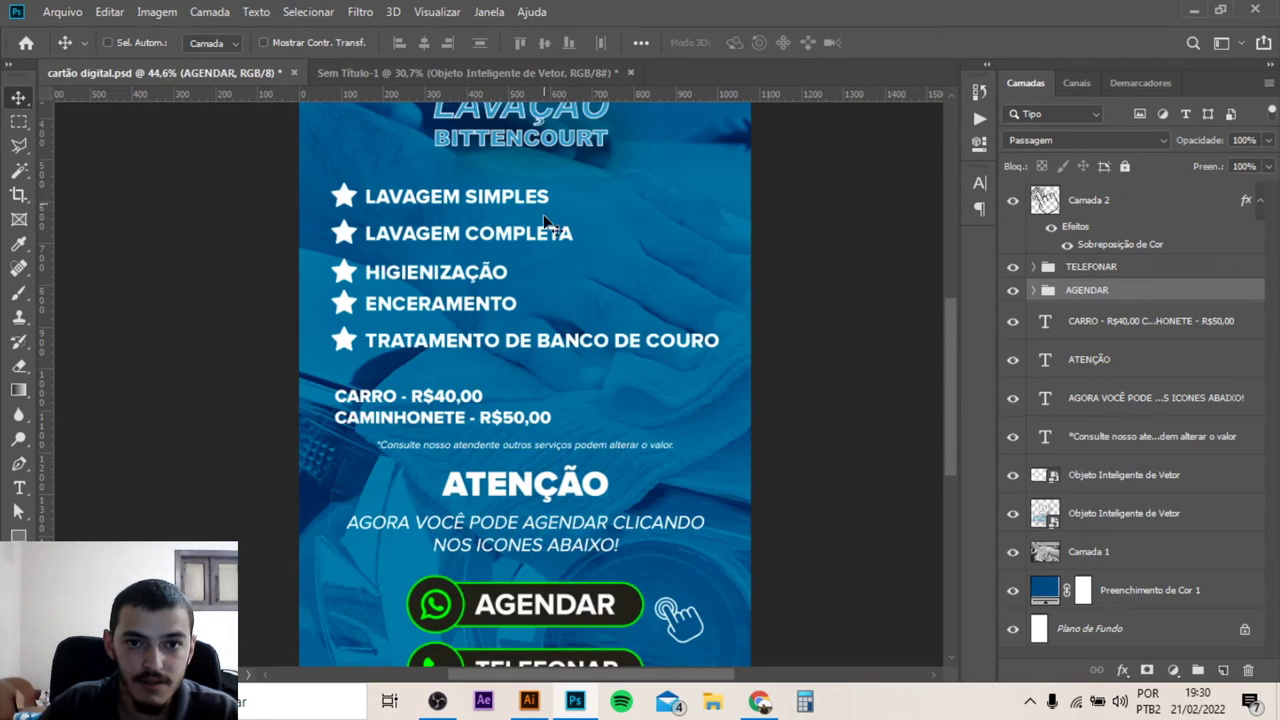
pyautogui.scroll(2, 567, 243)
pyautogui.scroll(2, 567, 243)
pyautogui.click(466, 78)
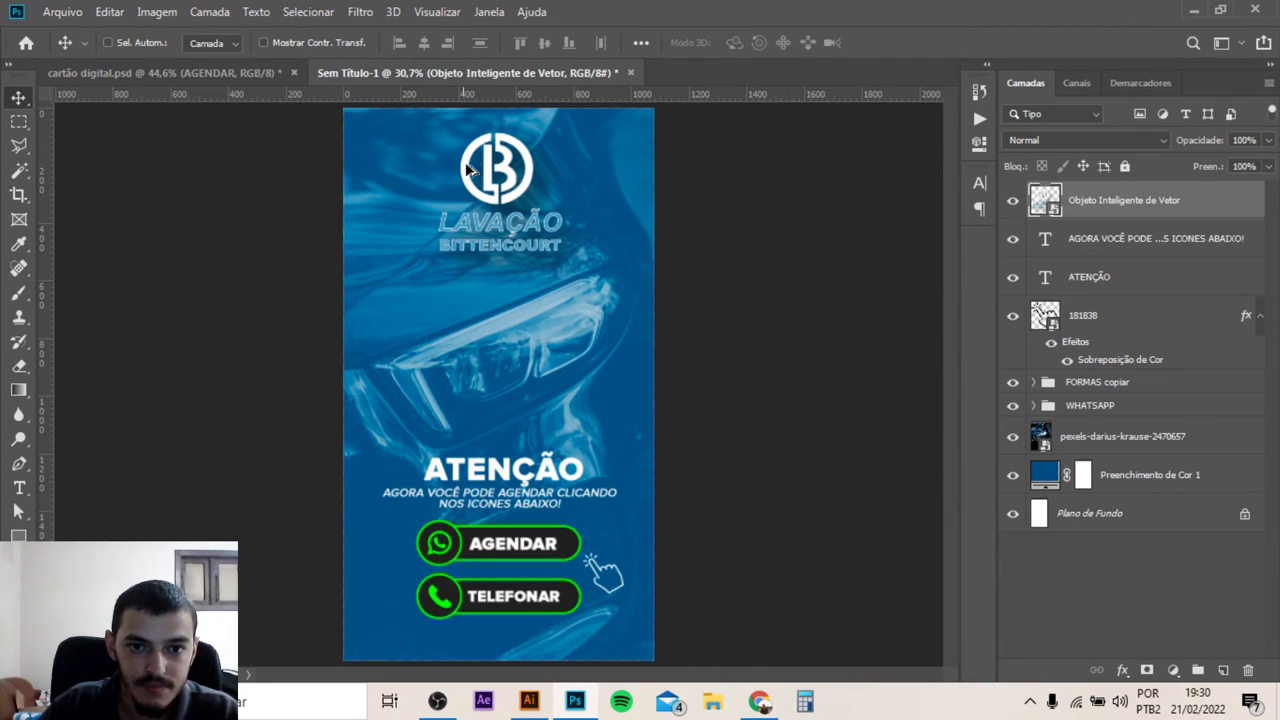
pyautogui.scroll(2, 488, 206)
pyautogui.click(220, 74)
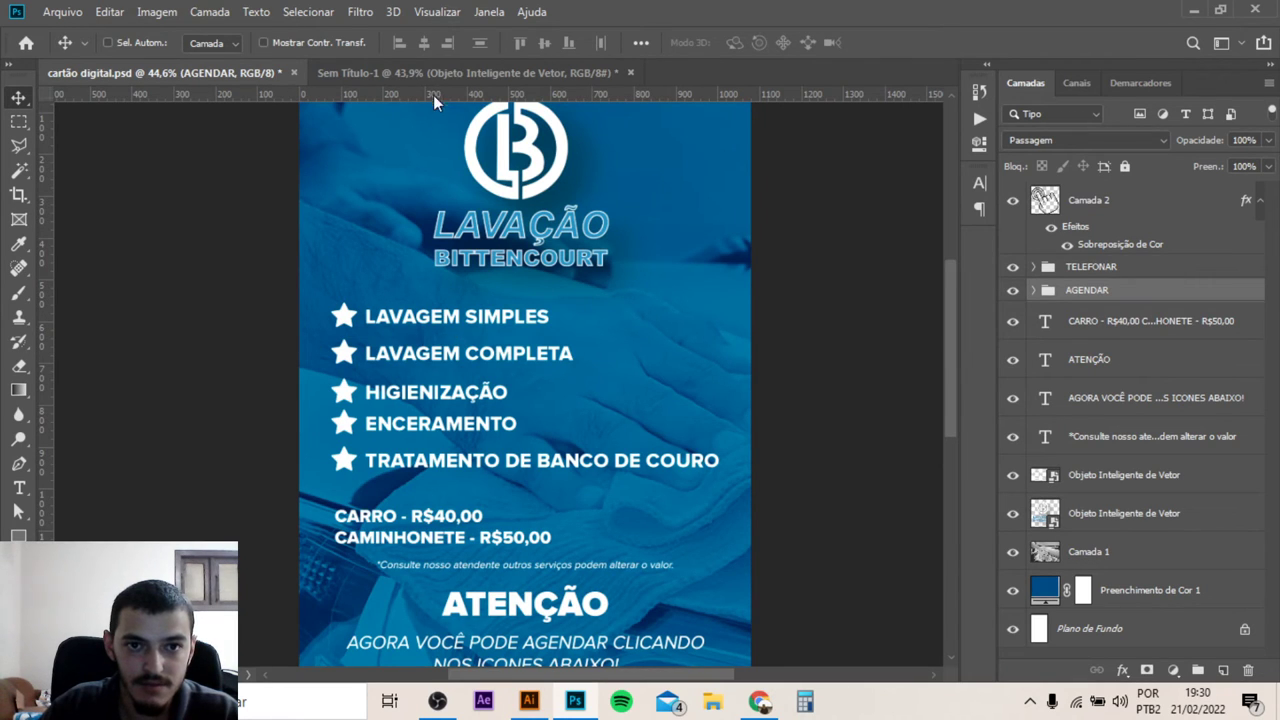
pyautogui.click(420, 71)
# - Add the text LAVAGEM SIMPLES below the logo
pyautogui.press('t')
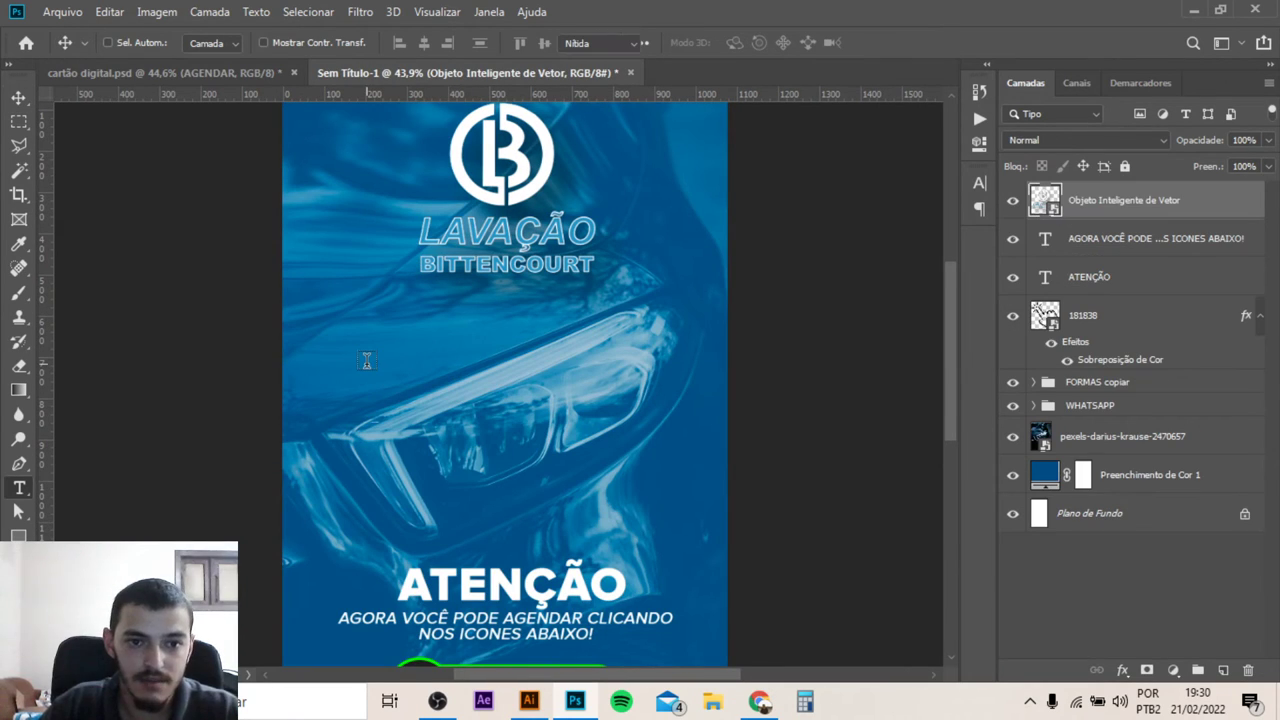
pyautogui.click(366, 359)
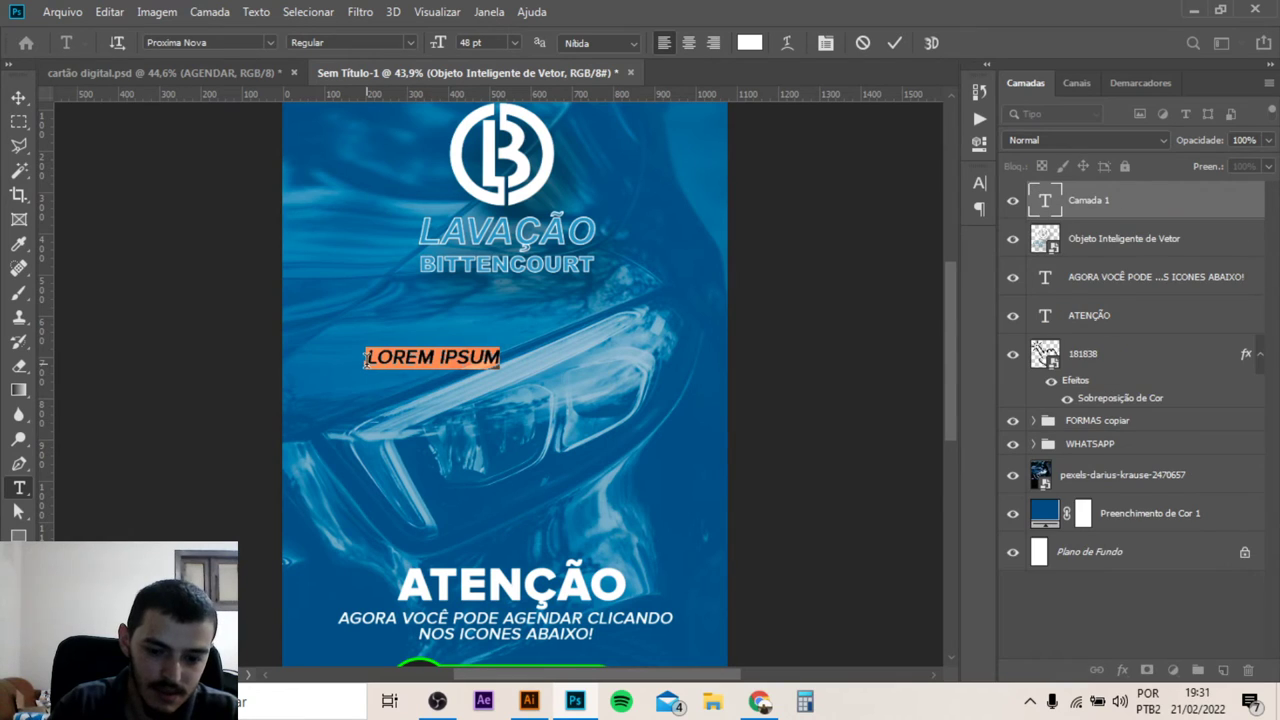
pyautogui.write('LAVAGEM SIM')
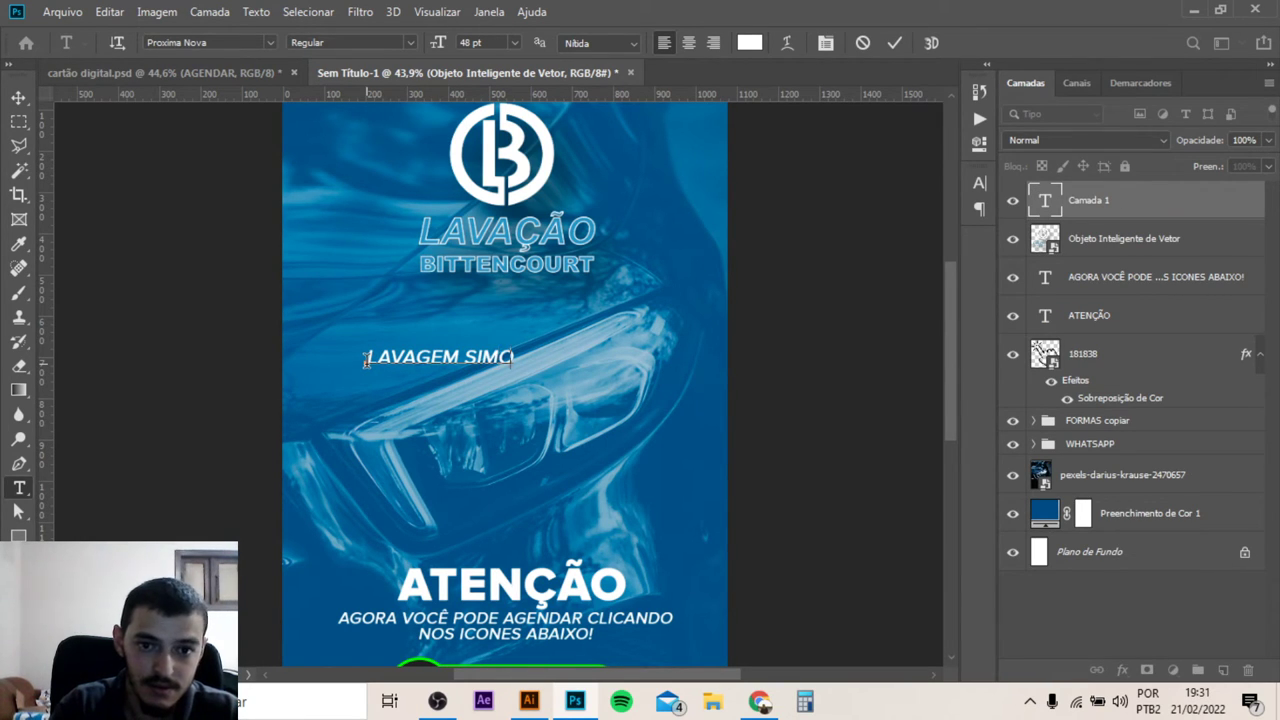
pyautogui.write('PLES')
pyautogui.click(18, 97)
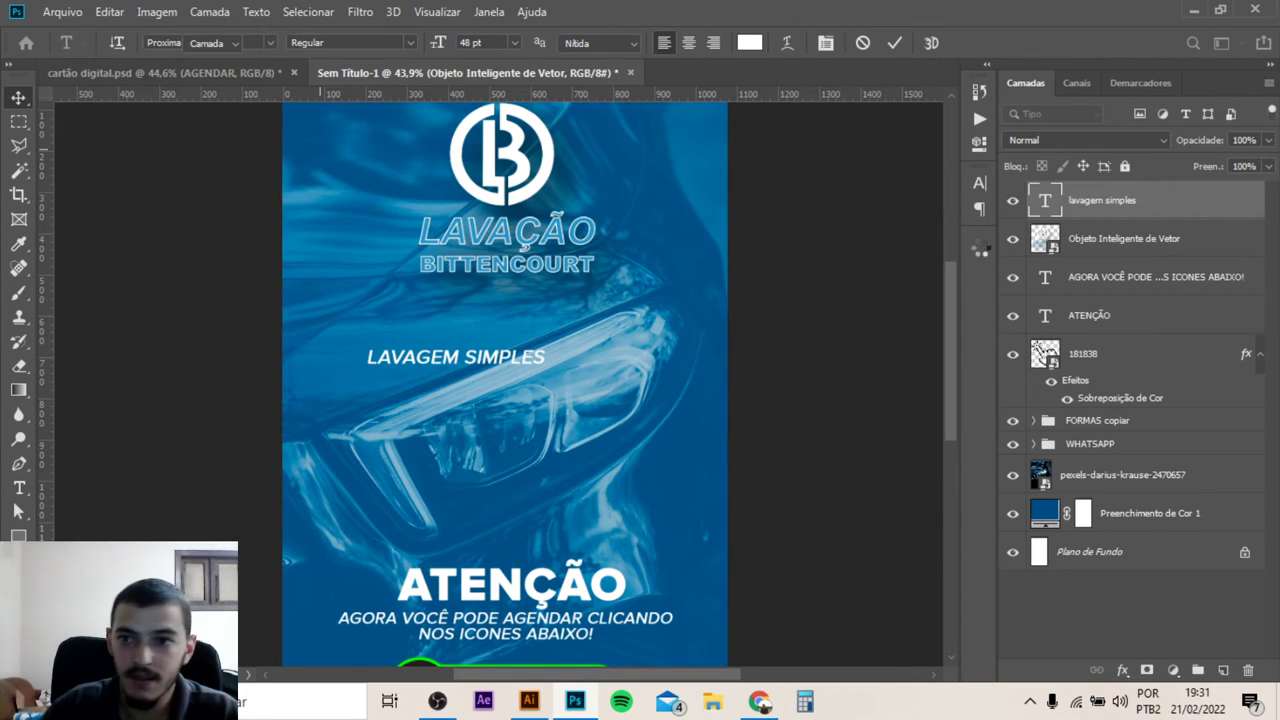
# - Centre LAVAGEM SIMPLES, remove its faux italic, and set the weight to Extrabold
pyautogui.click(978, 183)
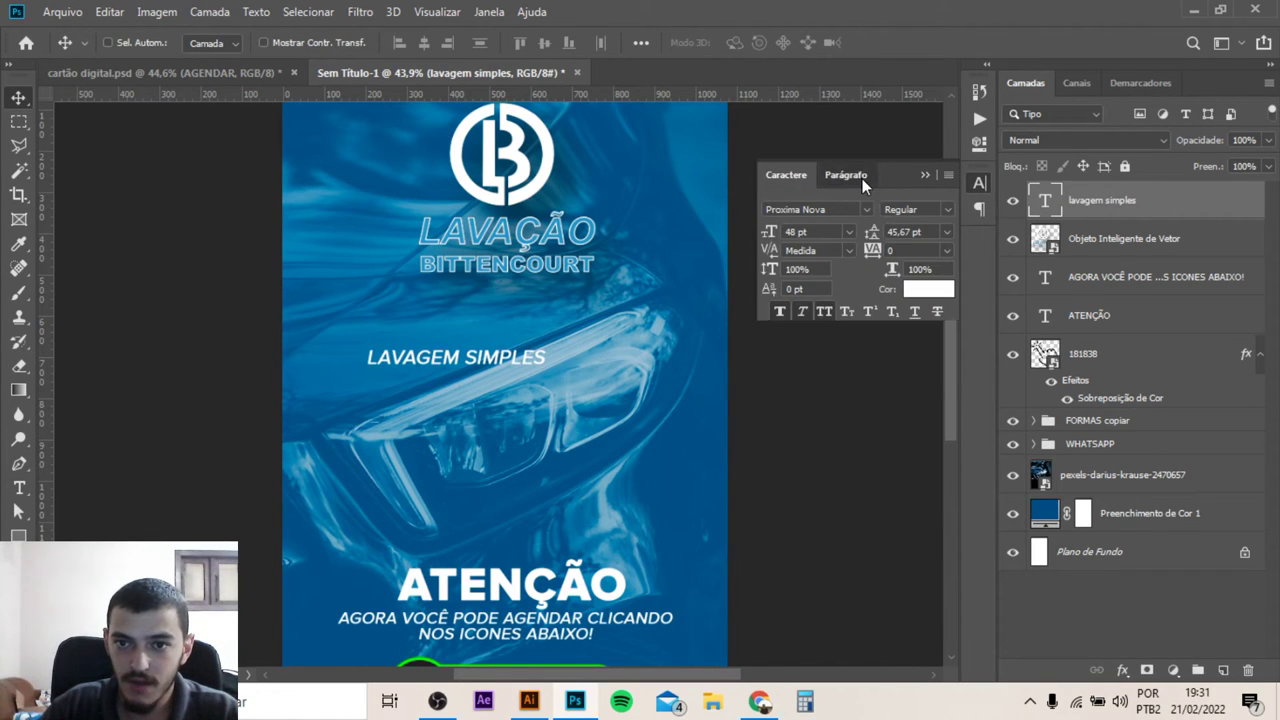
pyautogui.click(848, 175)
pyautogui.click(787, 176)
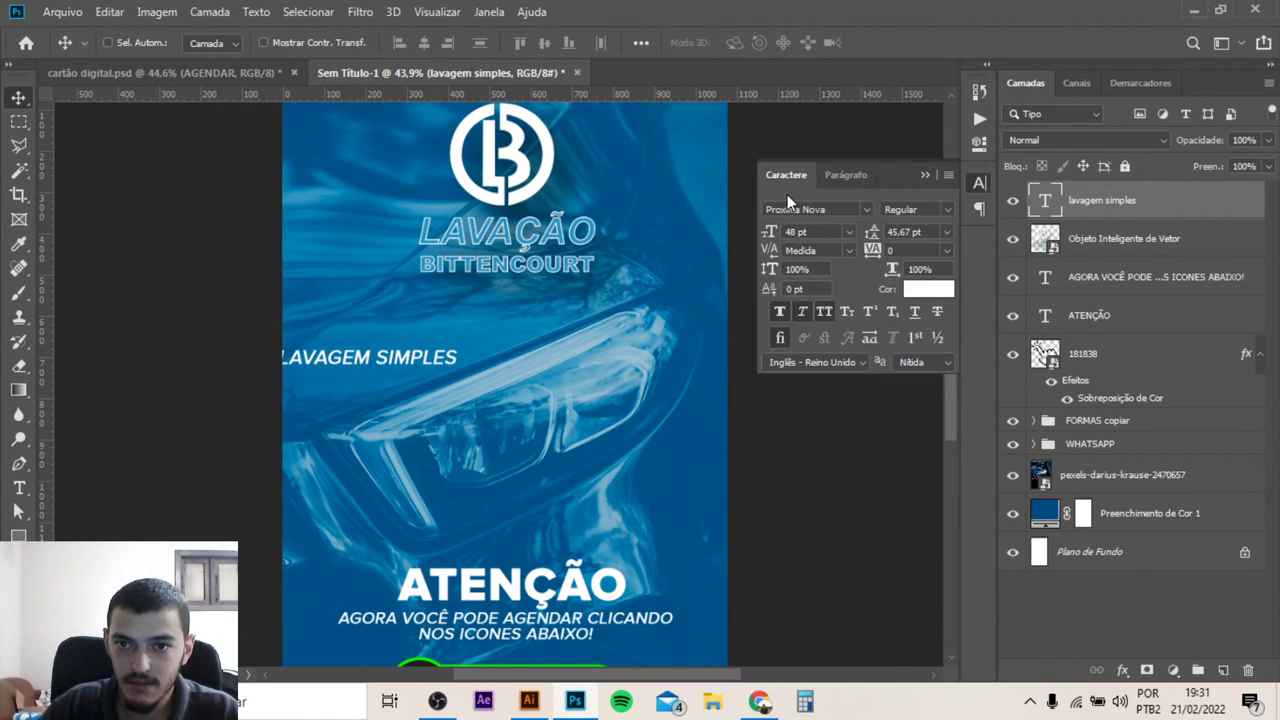
pyautogui.click(828, 176)
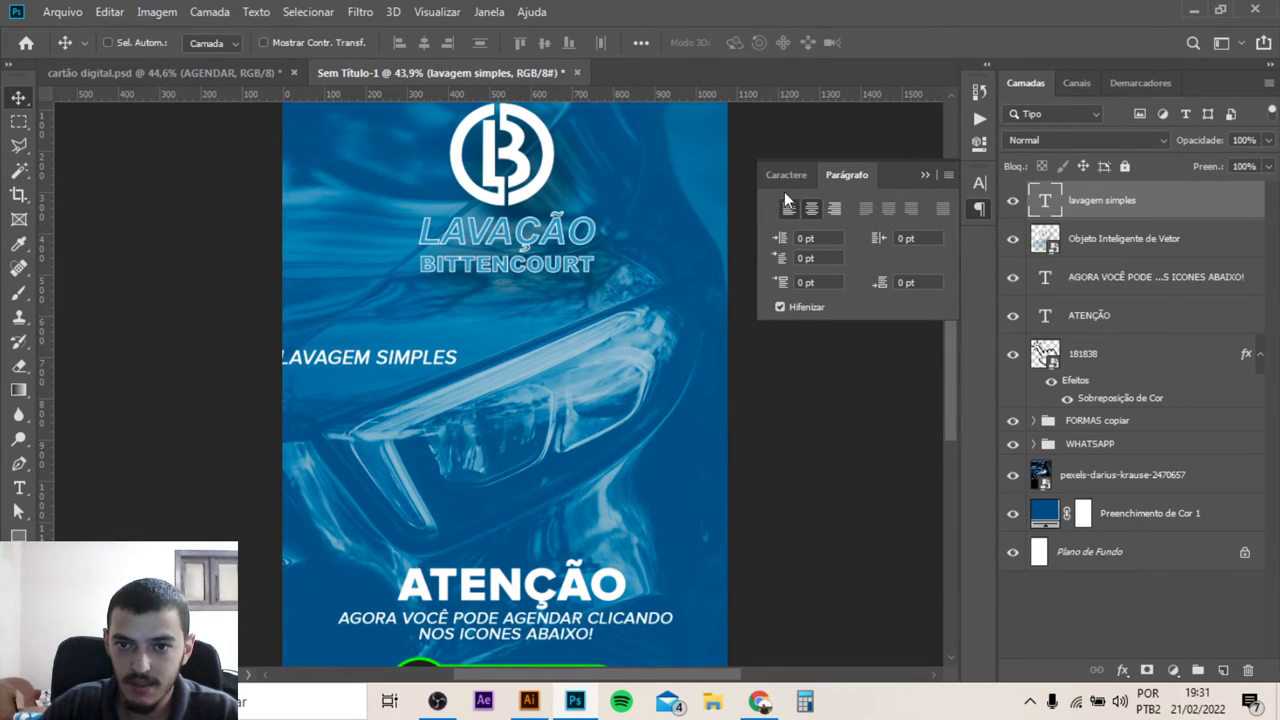
pyautogui.click(780, 179)
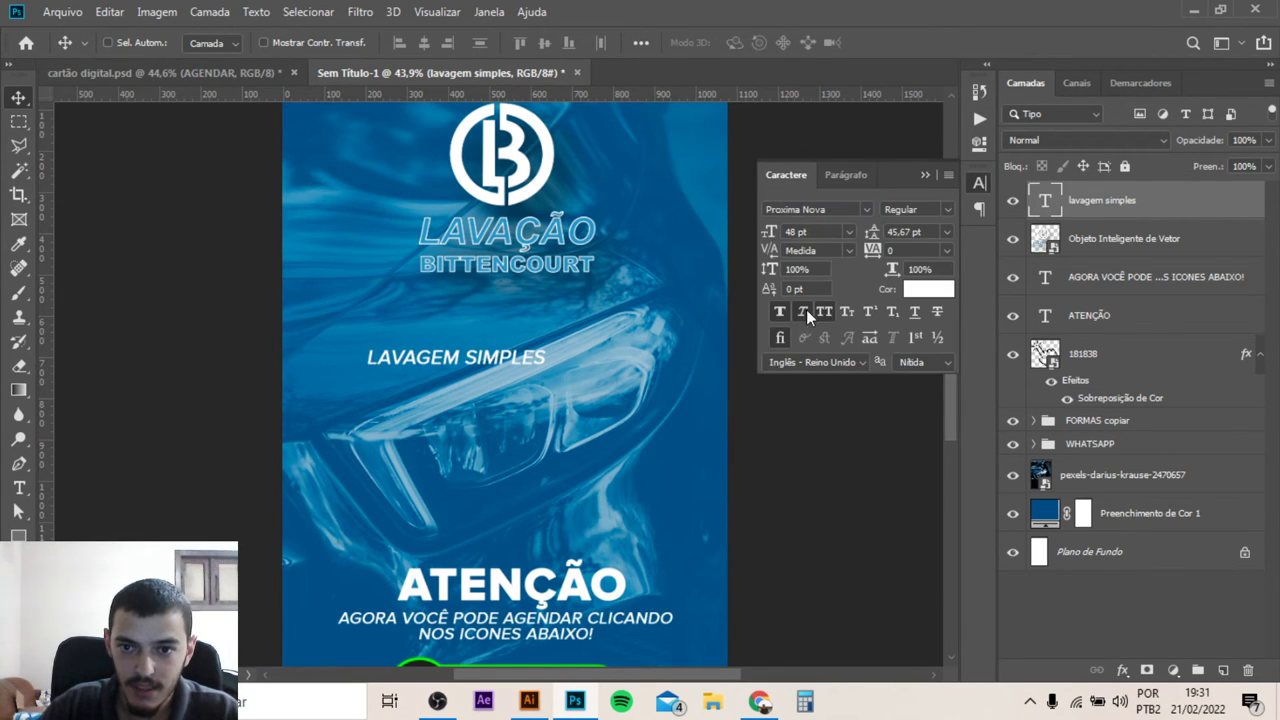
pyautogui.click(803, 309)
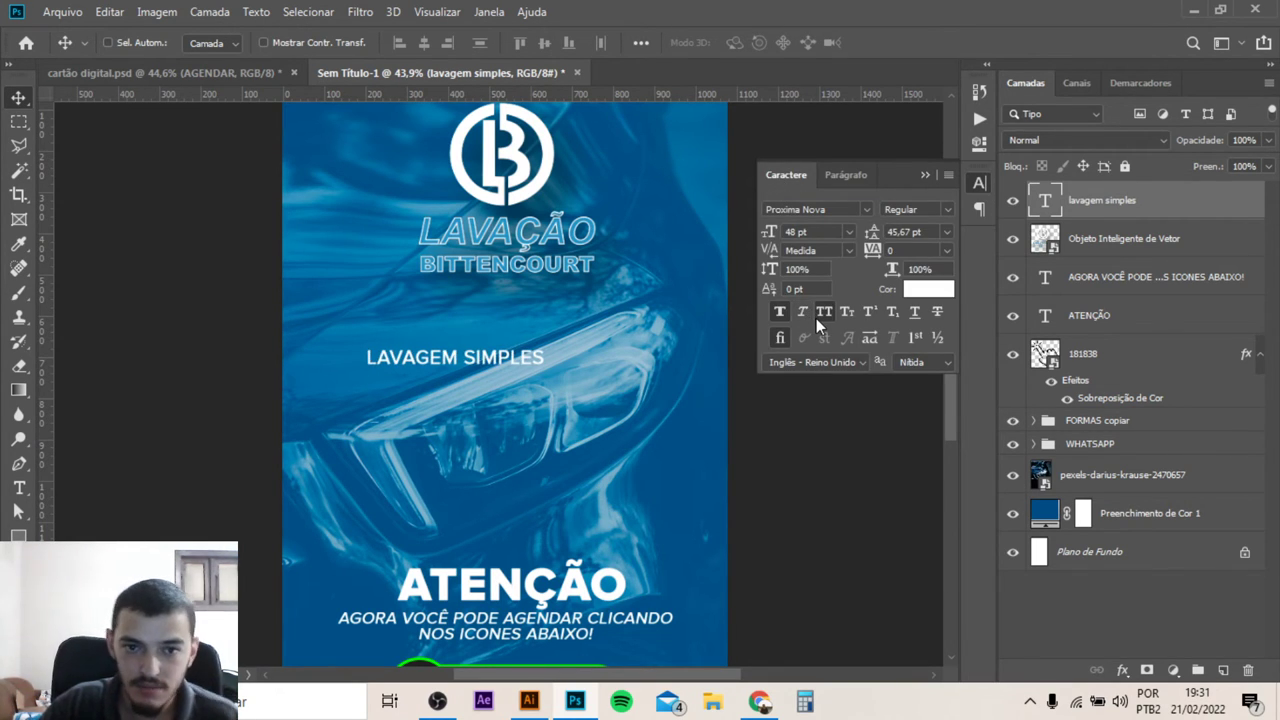
pyautogui.click(925, 174)
pyautogui.click(979, 183)
pyautogui.click(945, 209)
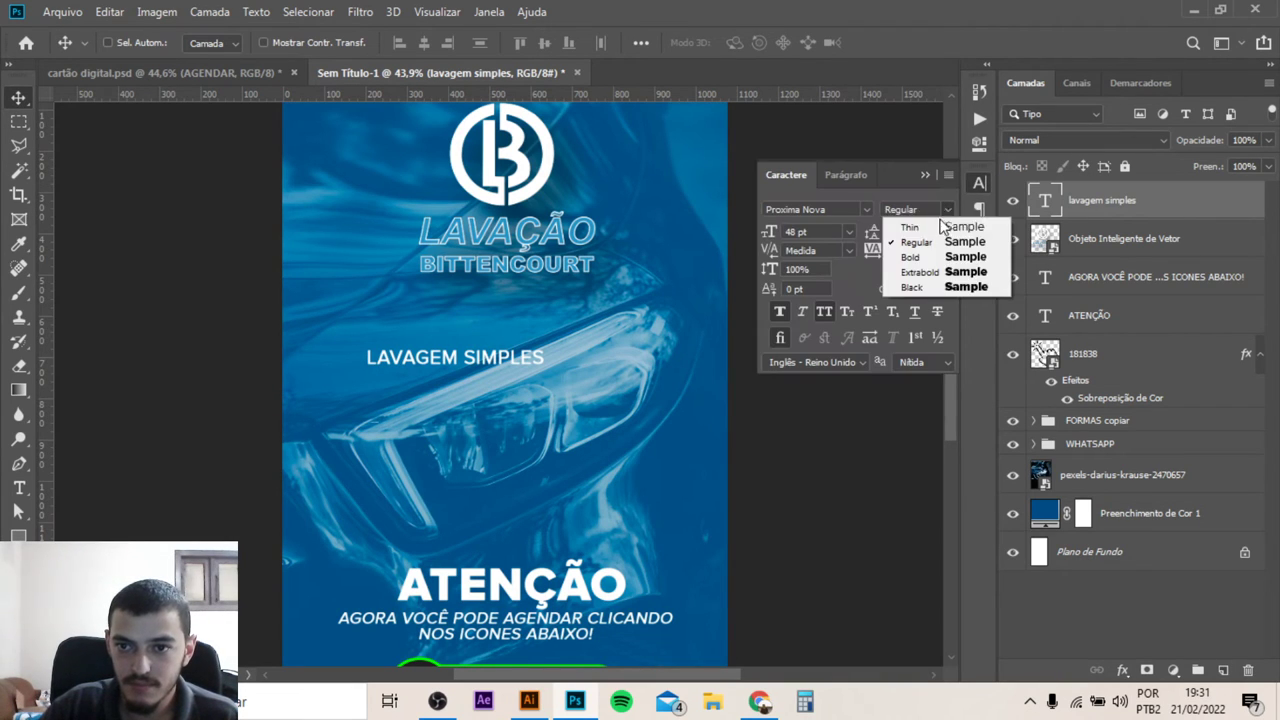
pyautogui.press('Escape')
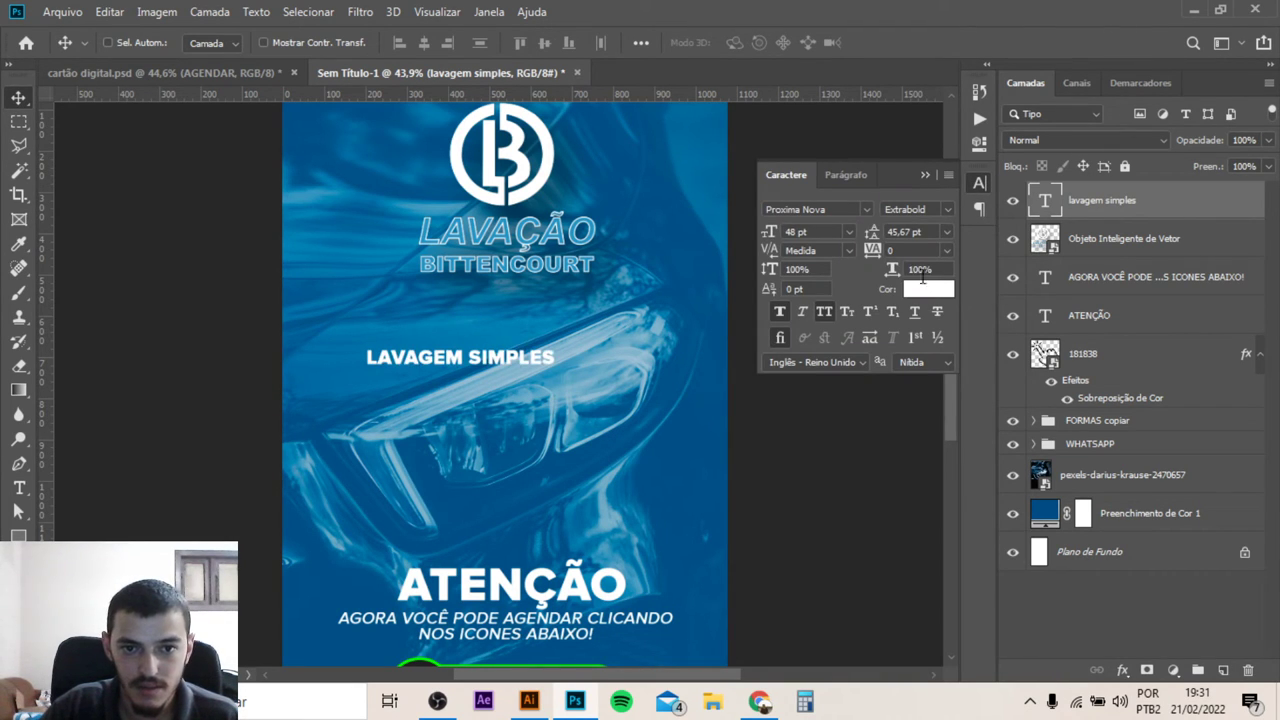
# - Search Google Images in Chrome for 'star svg'
pyautogui.click(925, 175)
pyautogui.click(748, 706)
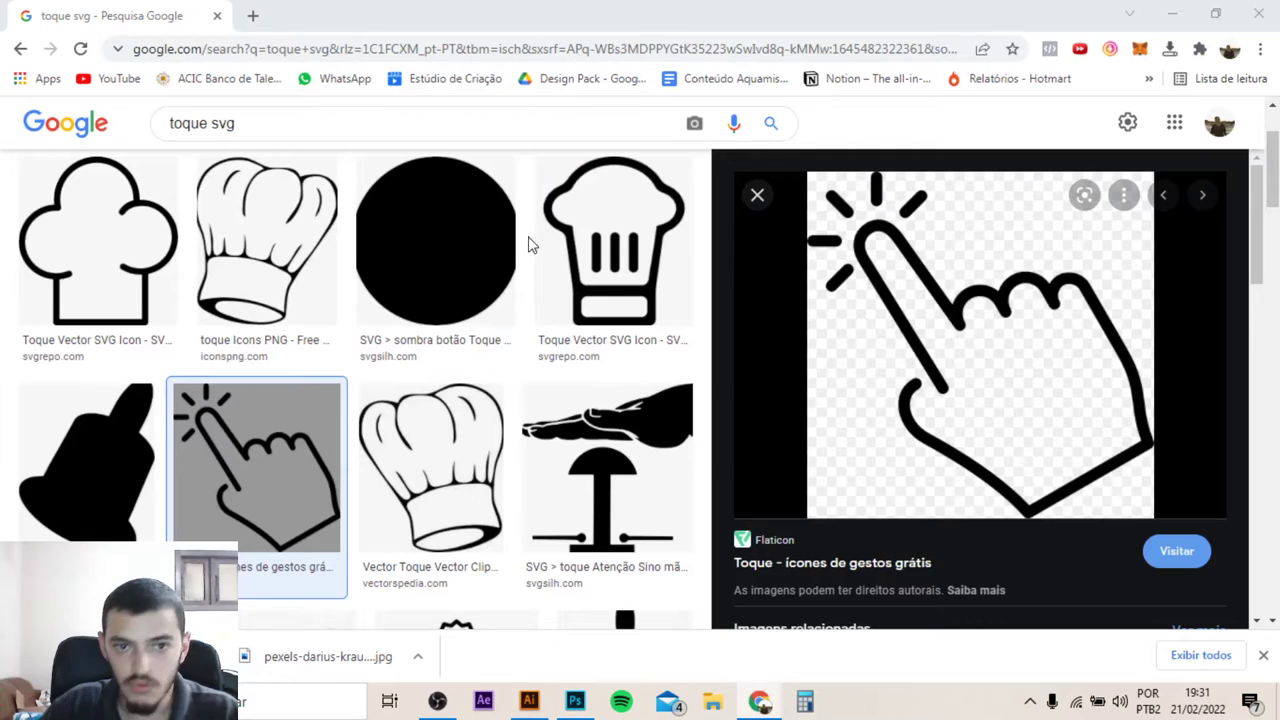
pyautogui.click(384, 118)
pyautogui.write('star')
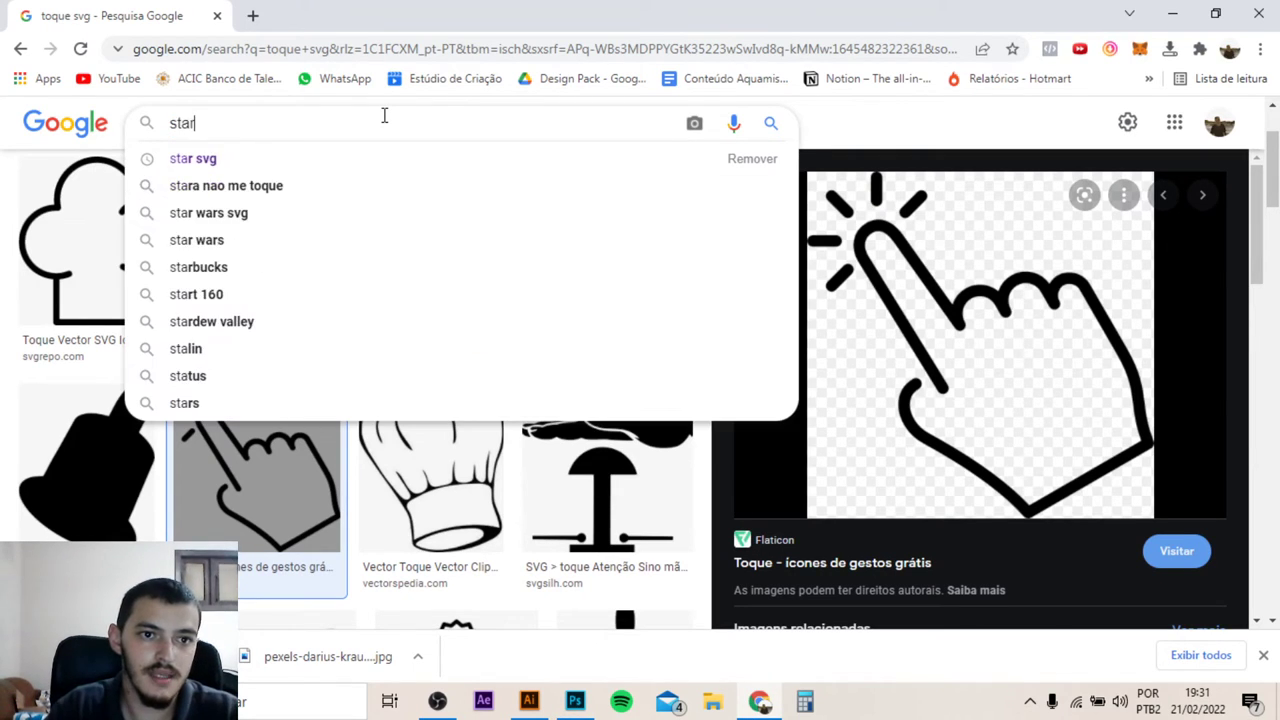
pyautogui.write(' svg')
pyautogui.press('Return')
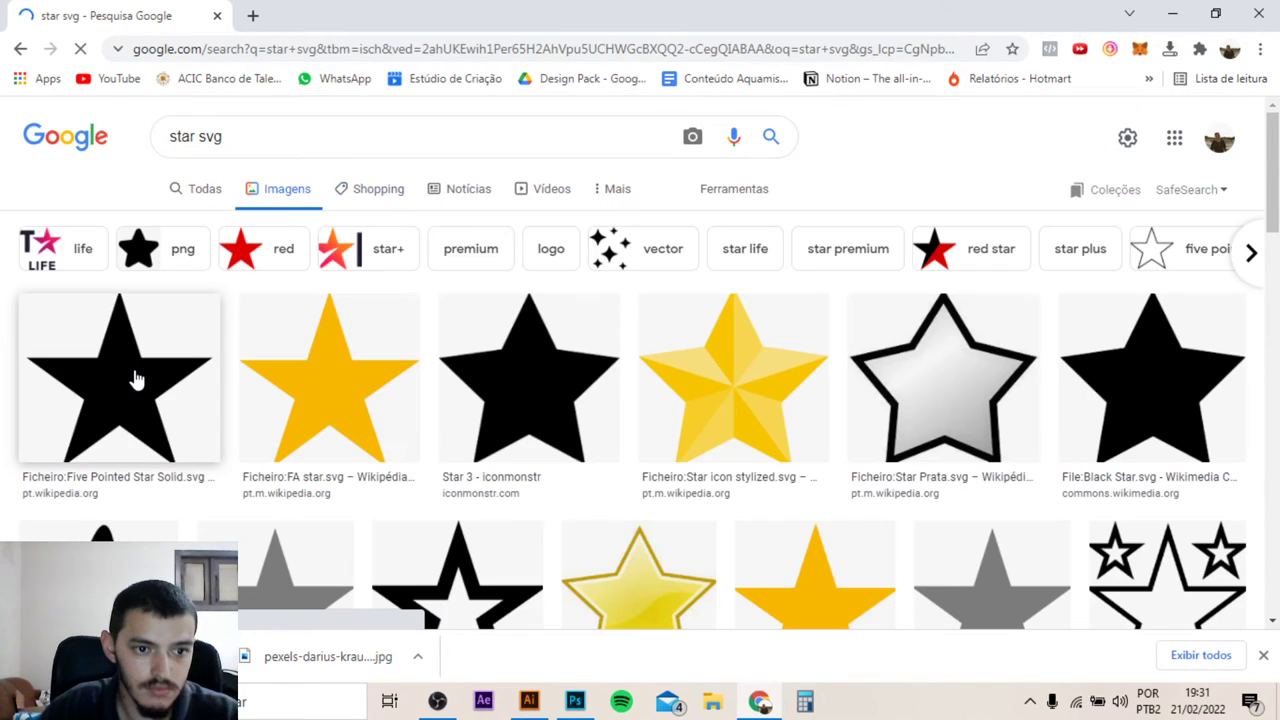
# - Copy the yellow five-pointed star image from the results
pyautogui.click(135, 380)
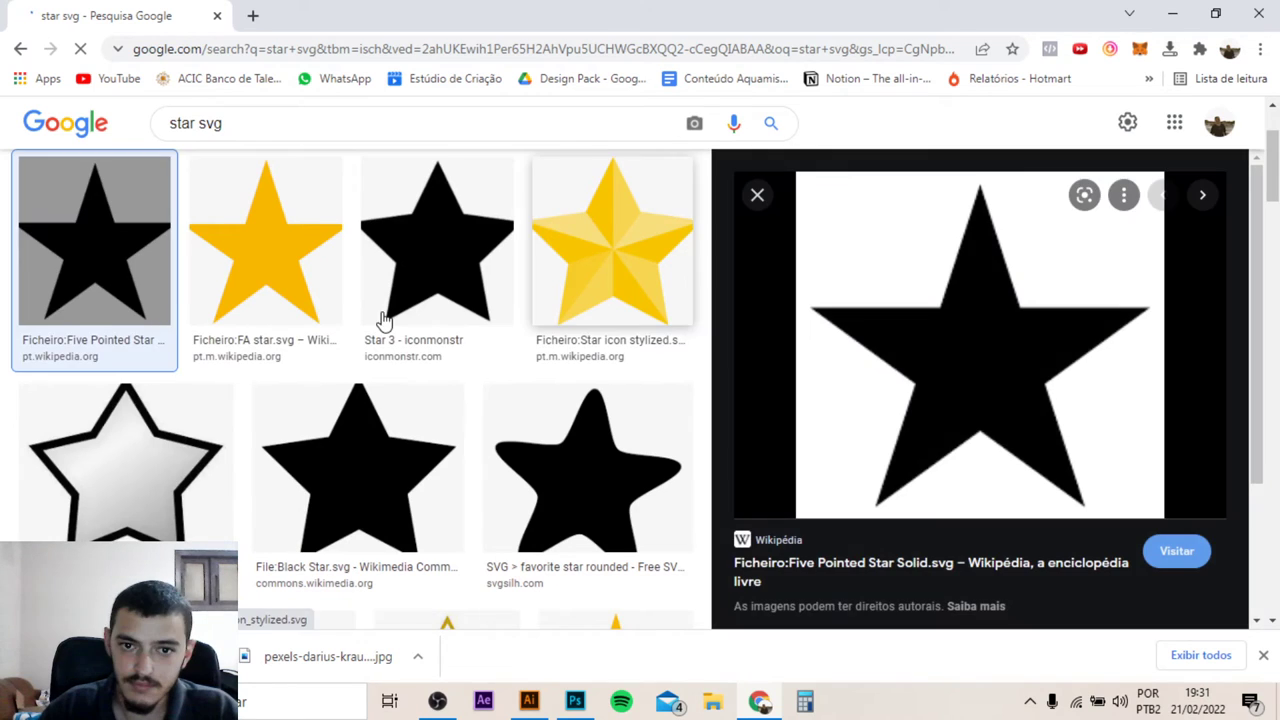
pyautogui.click(222, 257)
pyautogui.rightClick(955, 326)
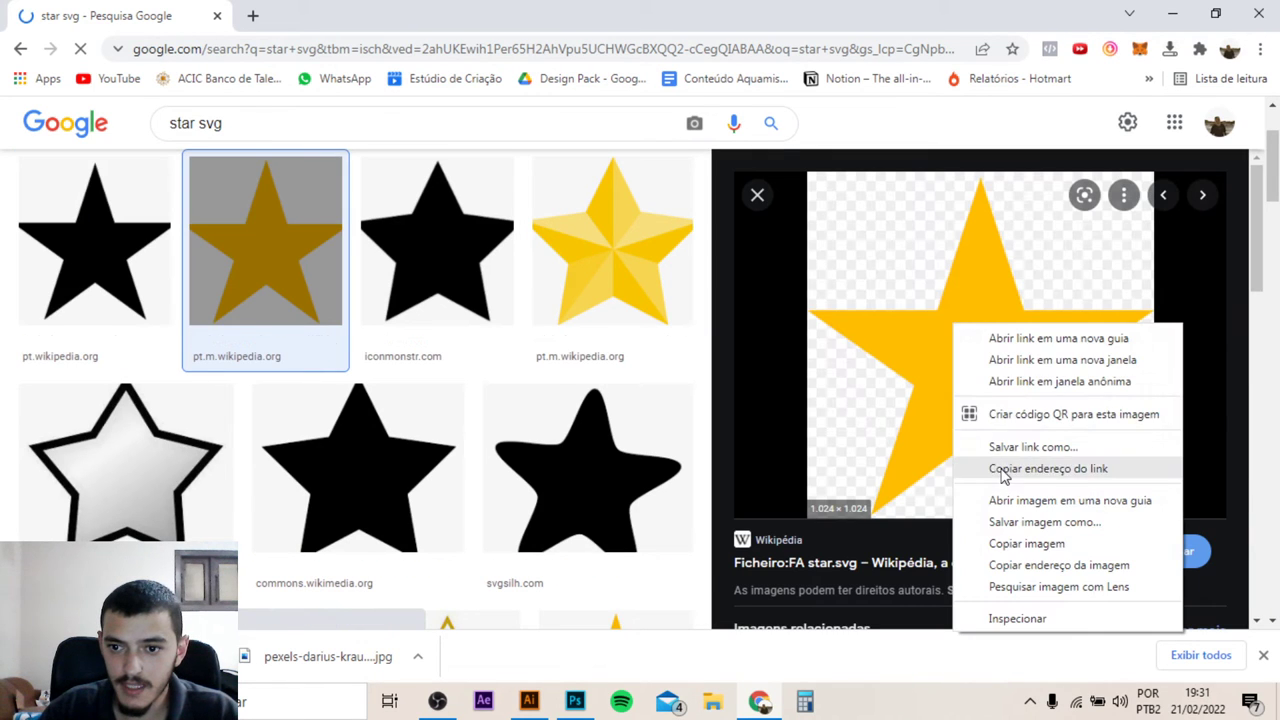
pyautogui.click(1025, 543)
pyautogui.hotkey('alt', 'Tab')
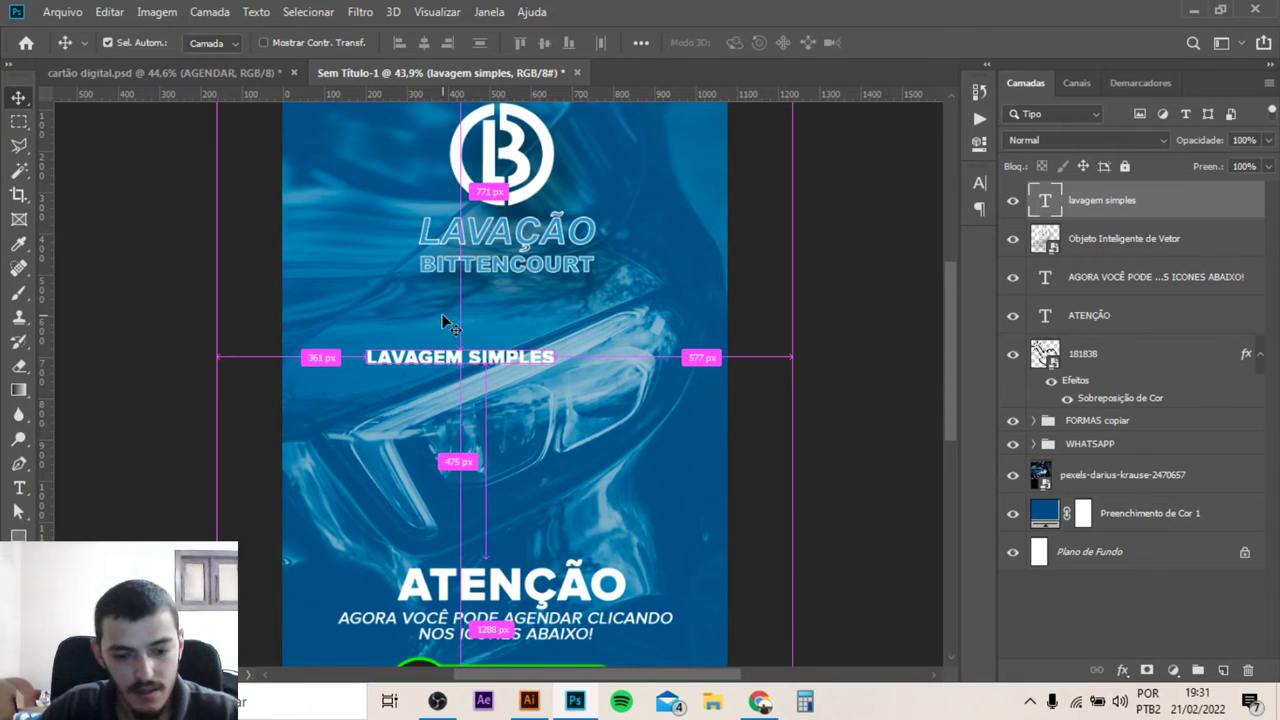
# - Paste the star into the flyer and erase its black background with the Magic Eraser
pyautogui.hotkey('ctrl', 'v')
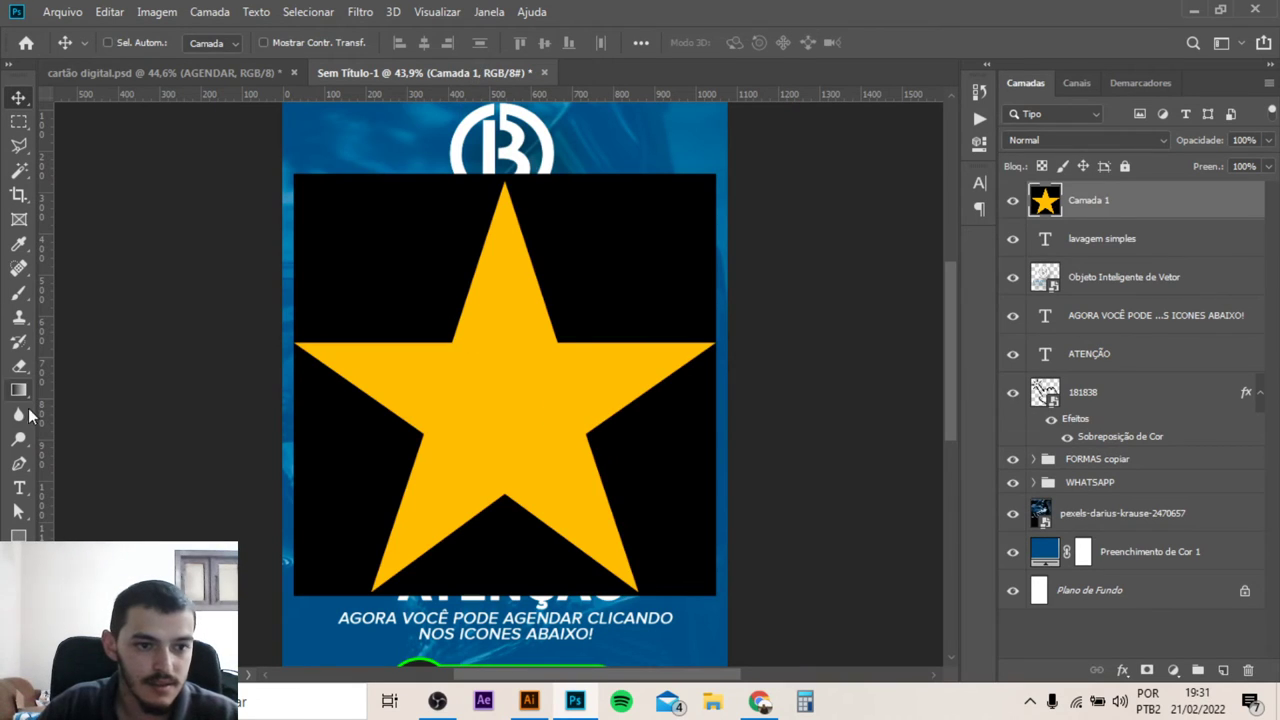
pyautogui.click(18, 372)
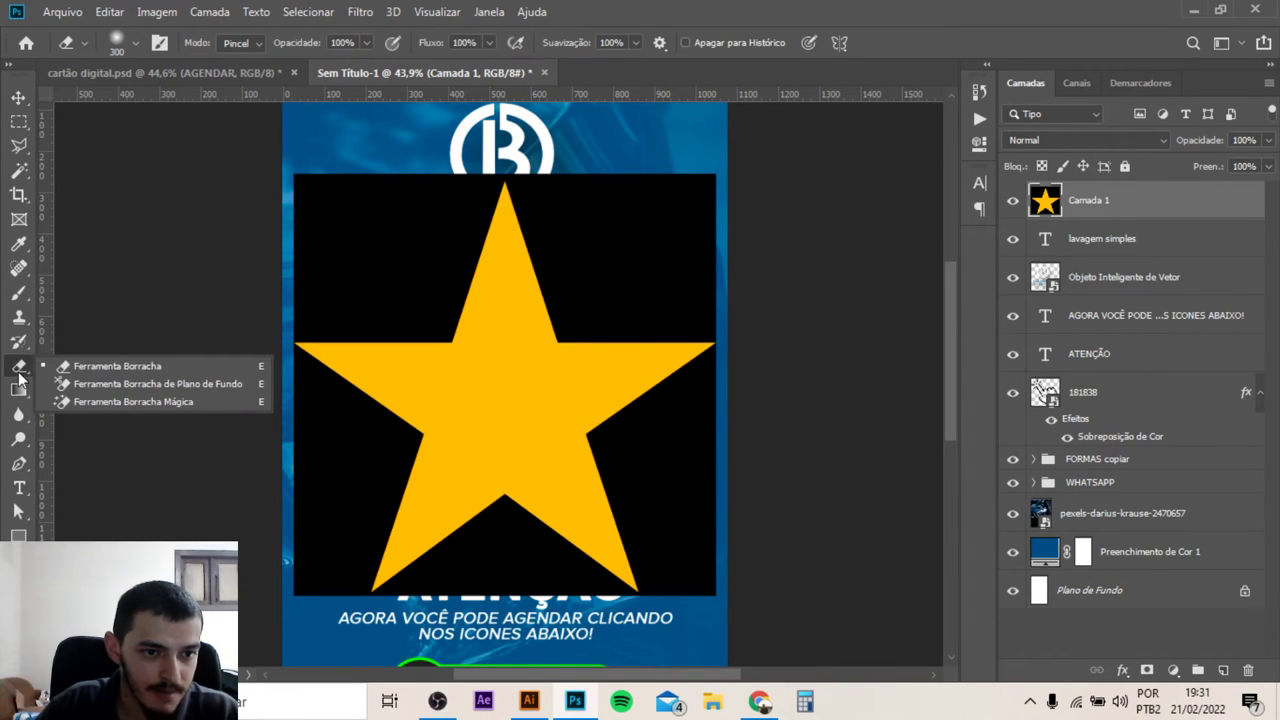
pyautogui.click(94, 401)
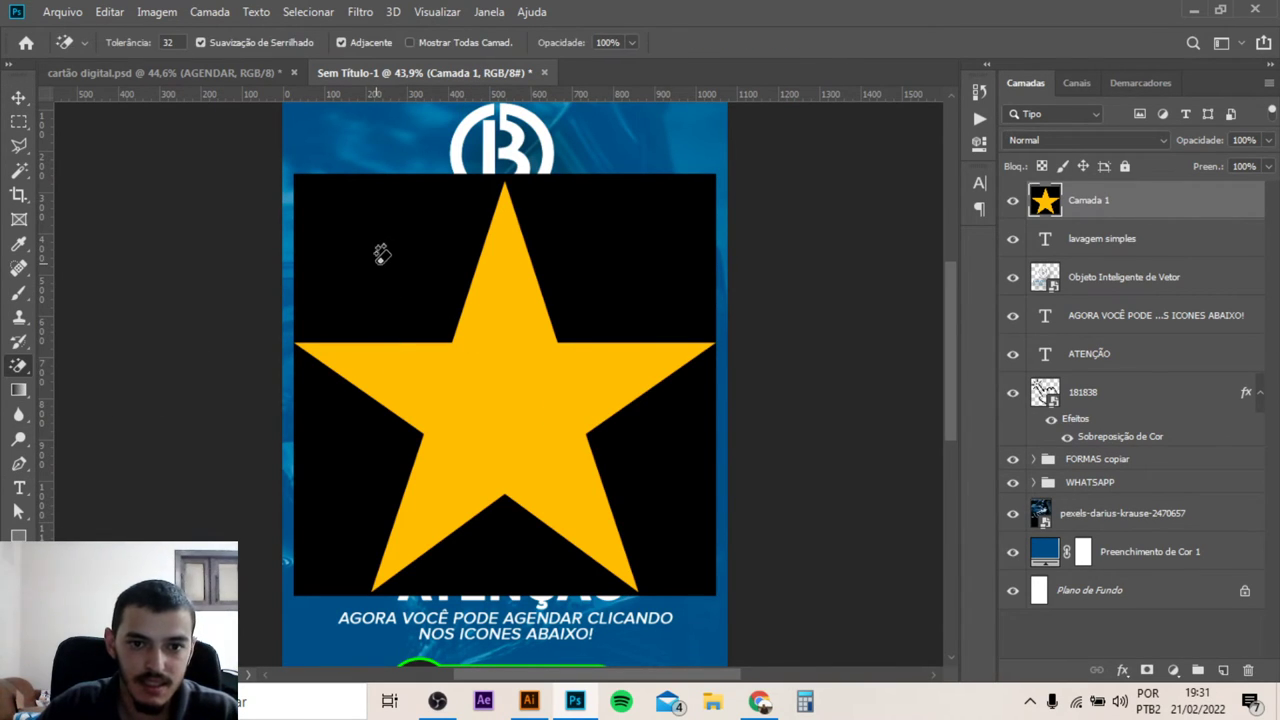
pyautogui.click(378, 250)
pyautogui.click(520, 545)
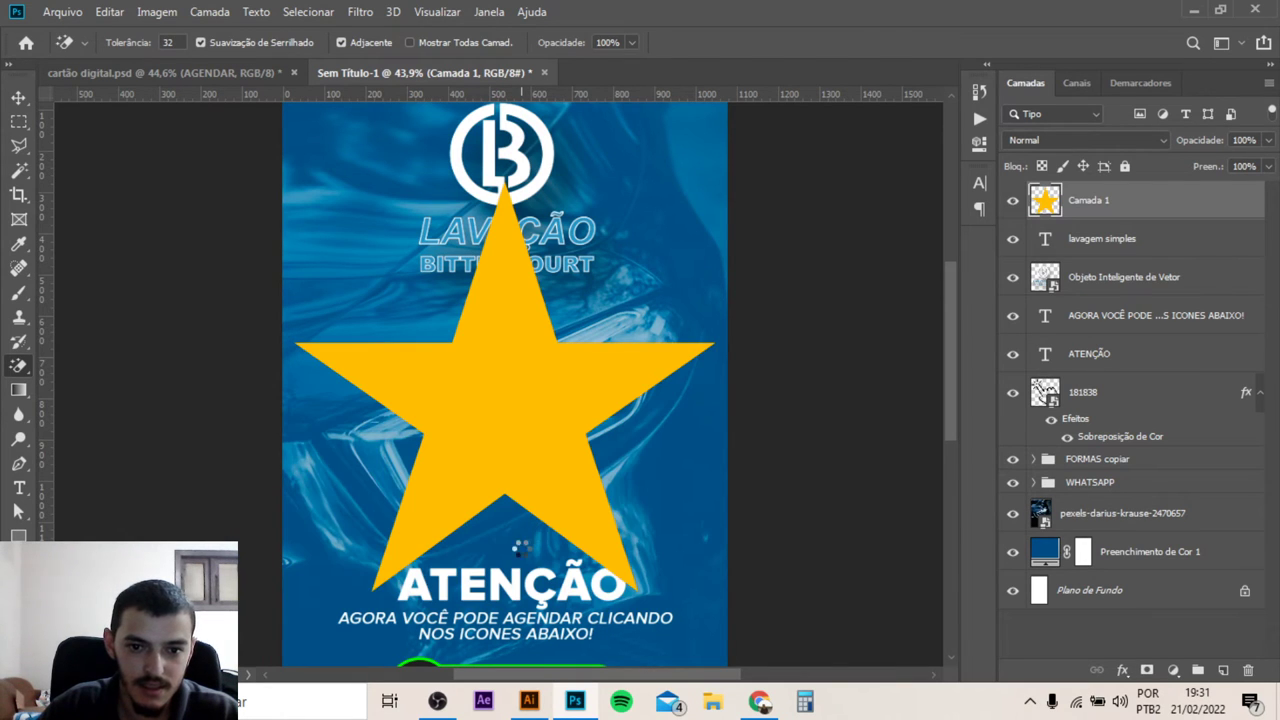
pyautogui.click(17, 99)
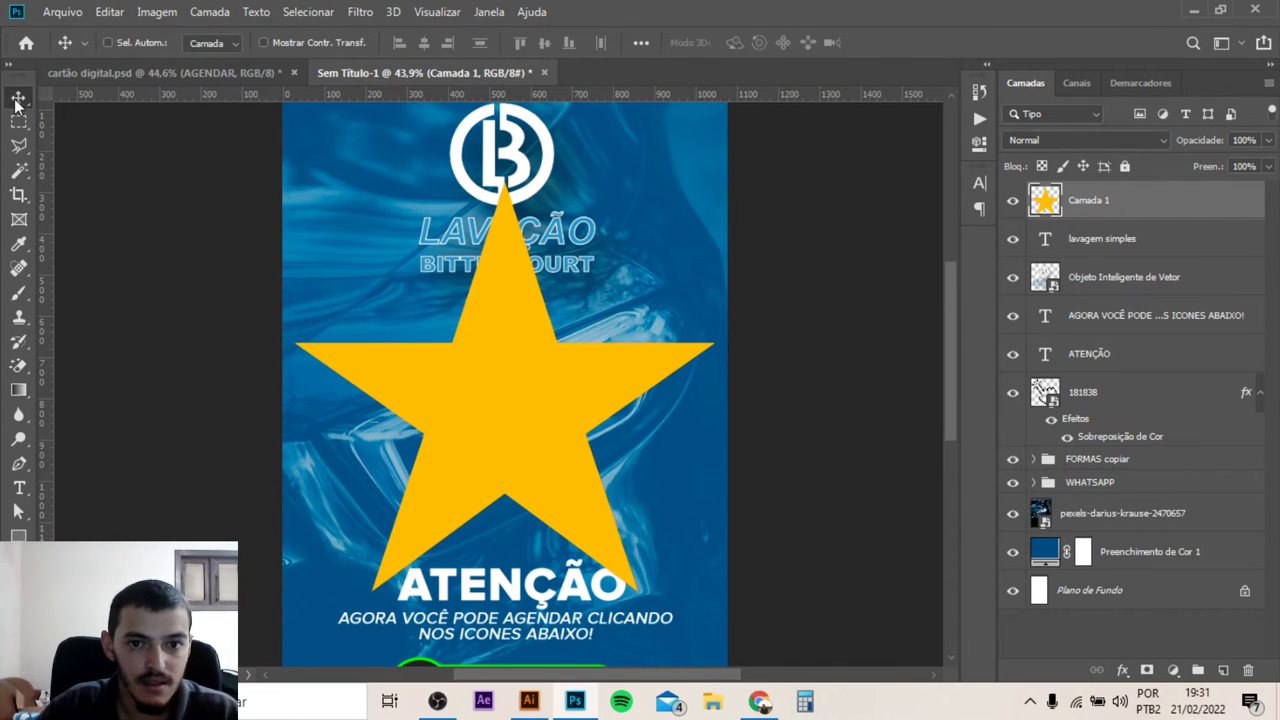
# - Give the star layer a white Colour Overlay style
pyautogui.doubleClick(1176, 214)
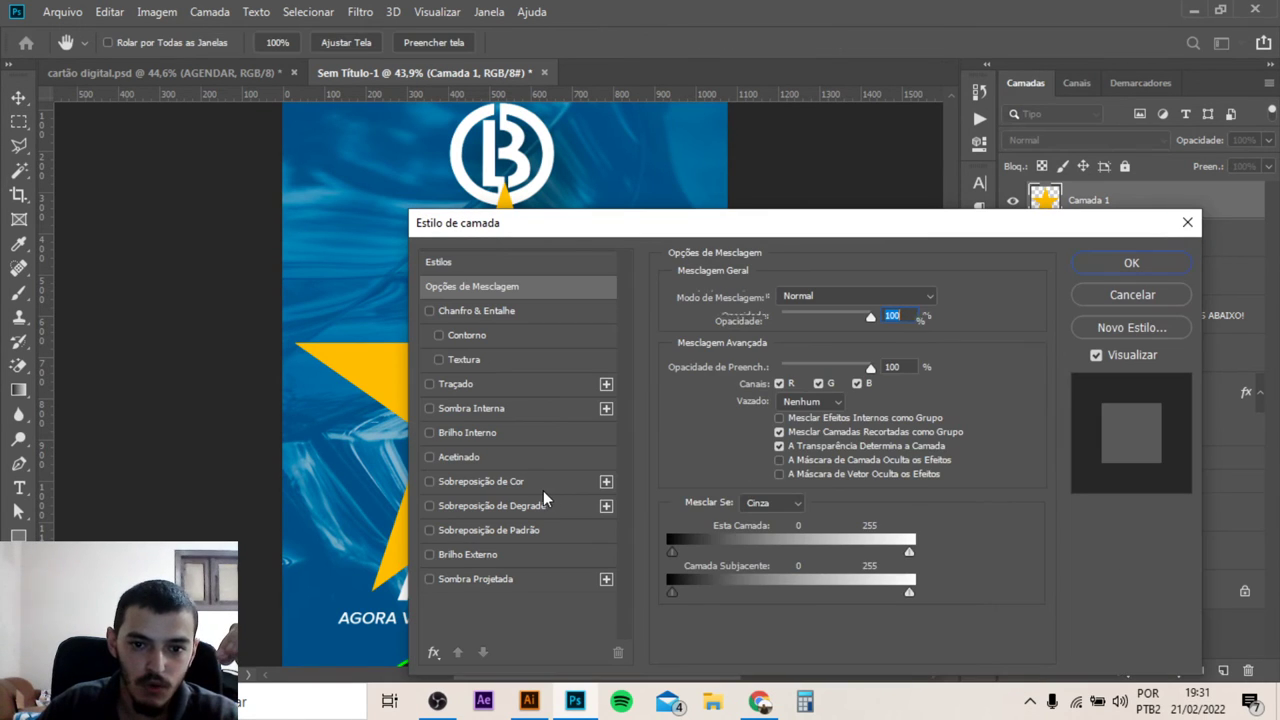
pyautogui.click(543, 488)
pyautogui.click(1106, 264)
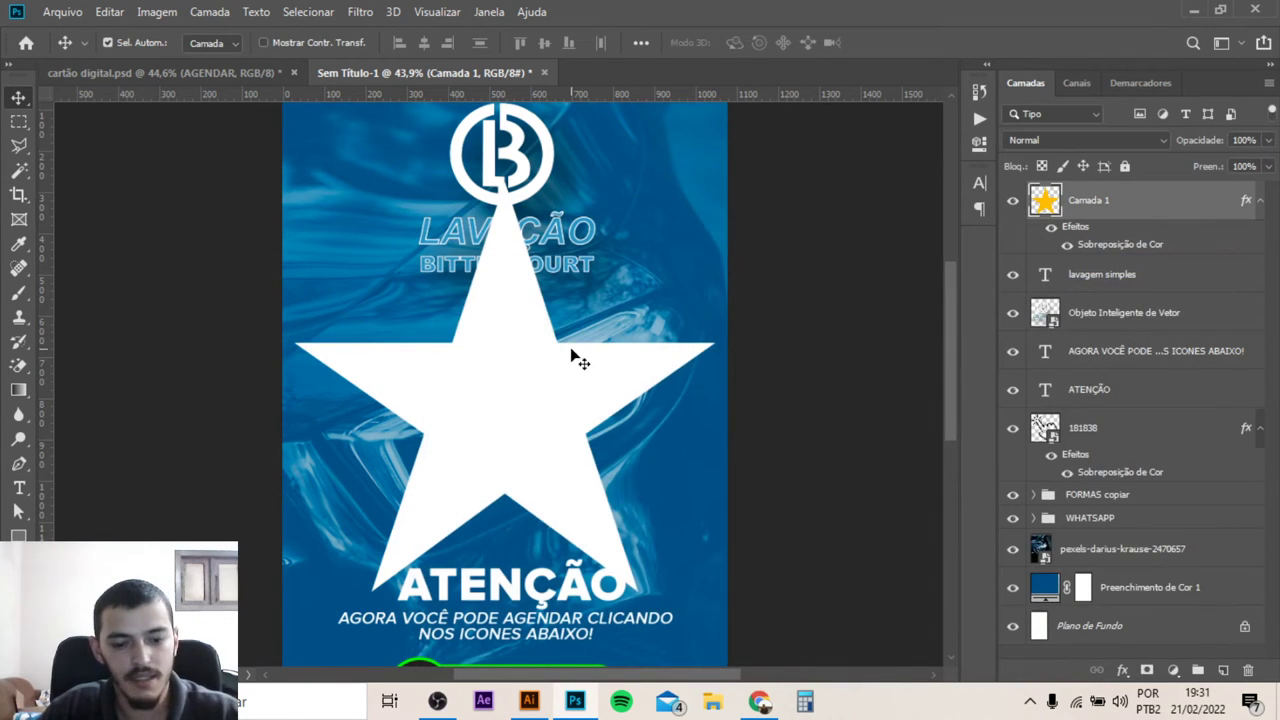
# - Shrink the star to about 30% and move it left of LAVAGEM SIMPLES
pyautogui.hotkey('ctrl', 't')
pyautogui.moveTo(711, 189); pyautogui.dragTo(463, 315)
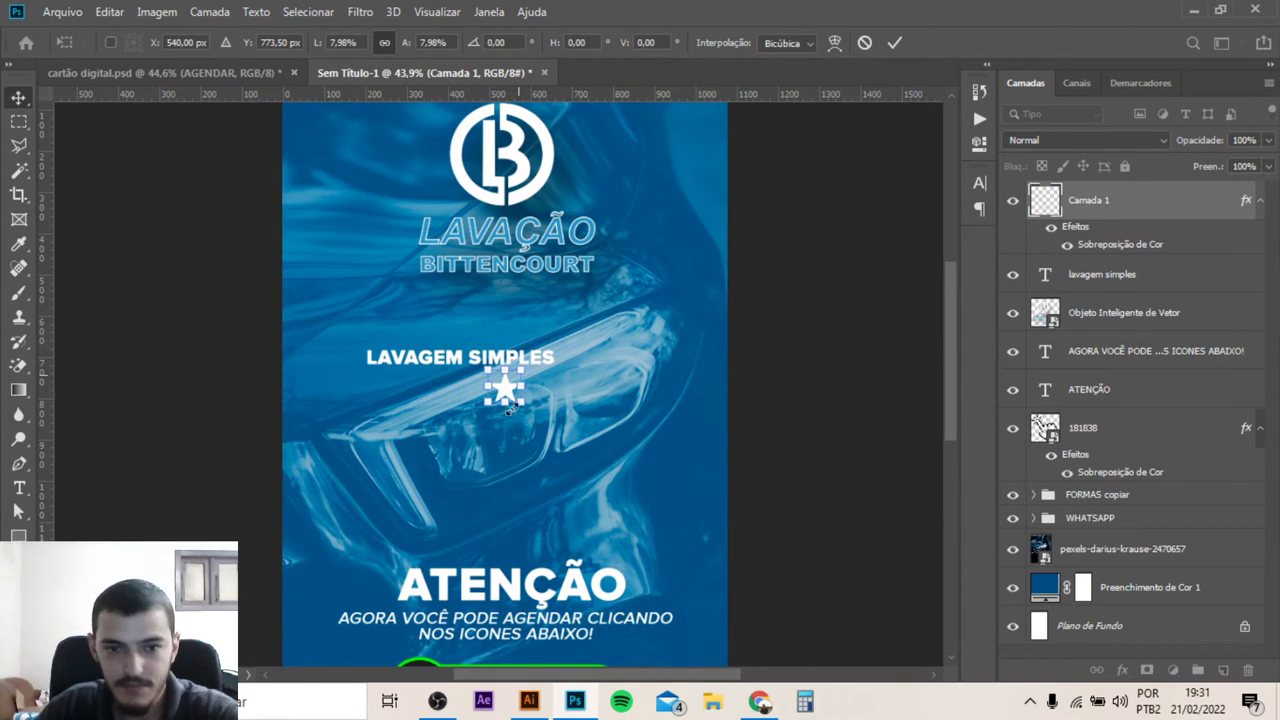
pyautogui.press('Return')
pyautogui.moveTo(495, 400); pyautogui.dragTo(343, 371)
pyautogui.scroll(2, 343, 371)
pyautogui.click(273, 69)
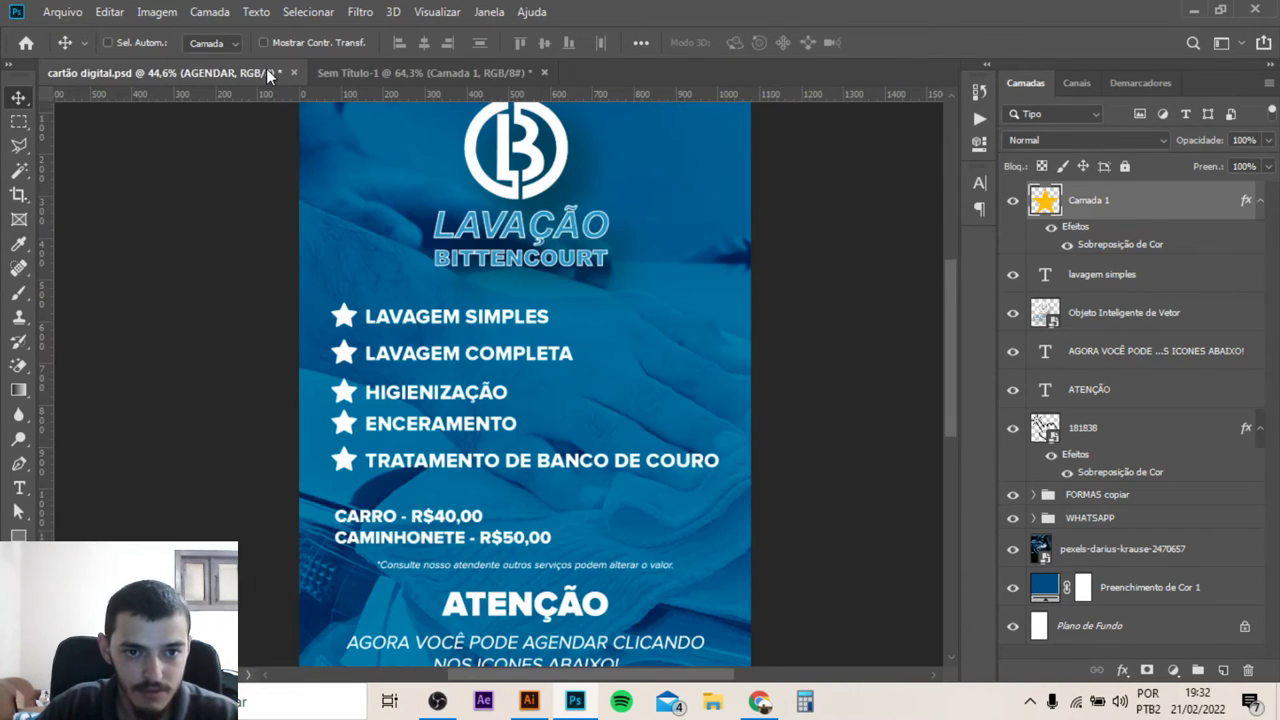
# - Adjust the star's size to match the LAVAGEM SIMPLES text
pyautogui.click(340, 81)
pyautogui.hotkey('ctrl', 't')
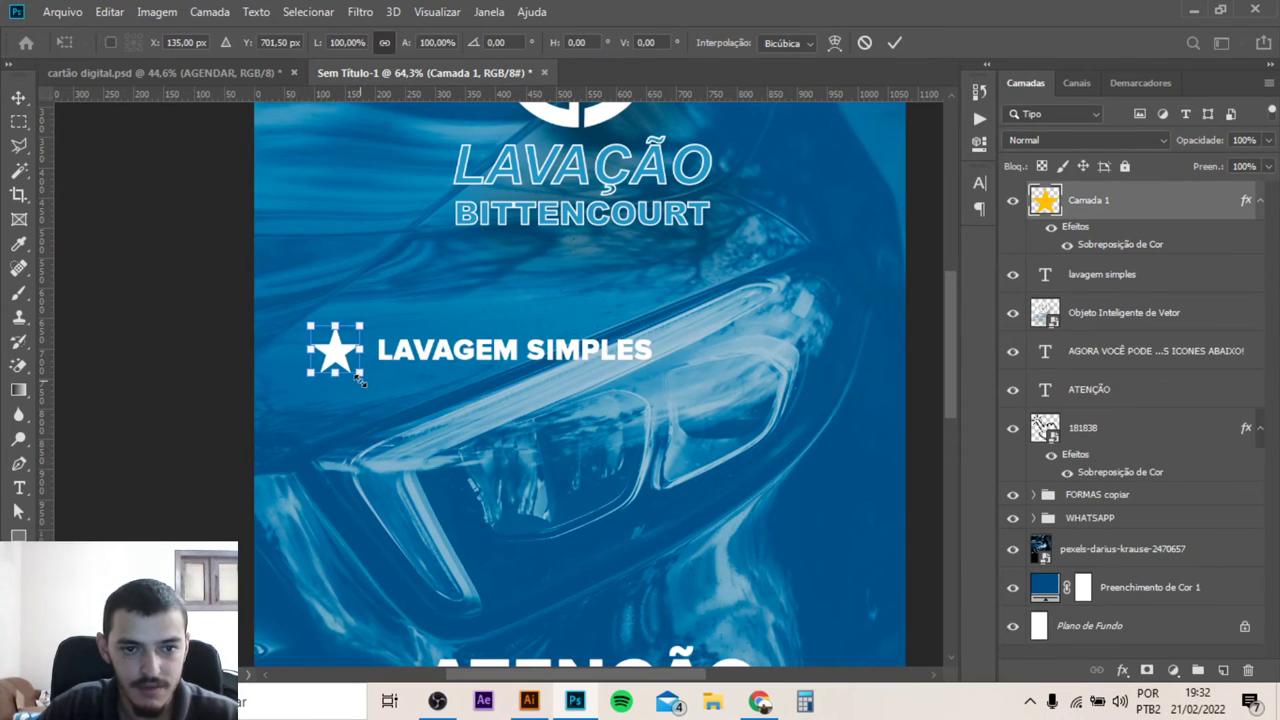
pyautogui.moveTo(357, 372); pyautogui.dragTo(349, 356)
pyautogui.press('Return')
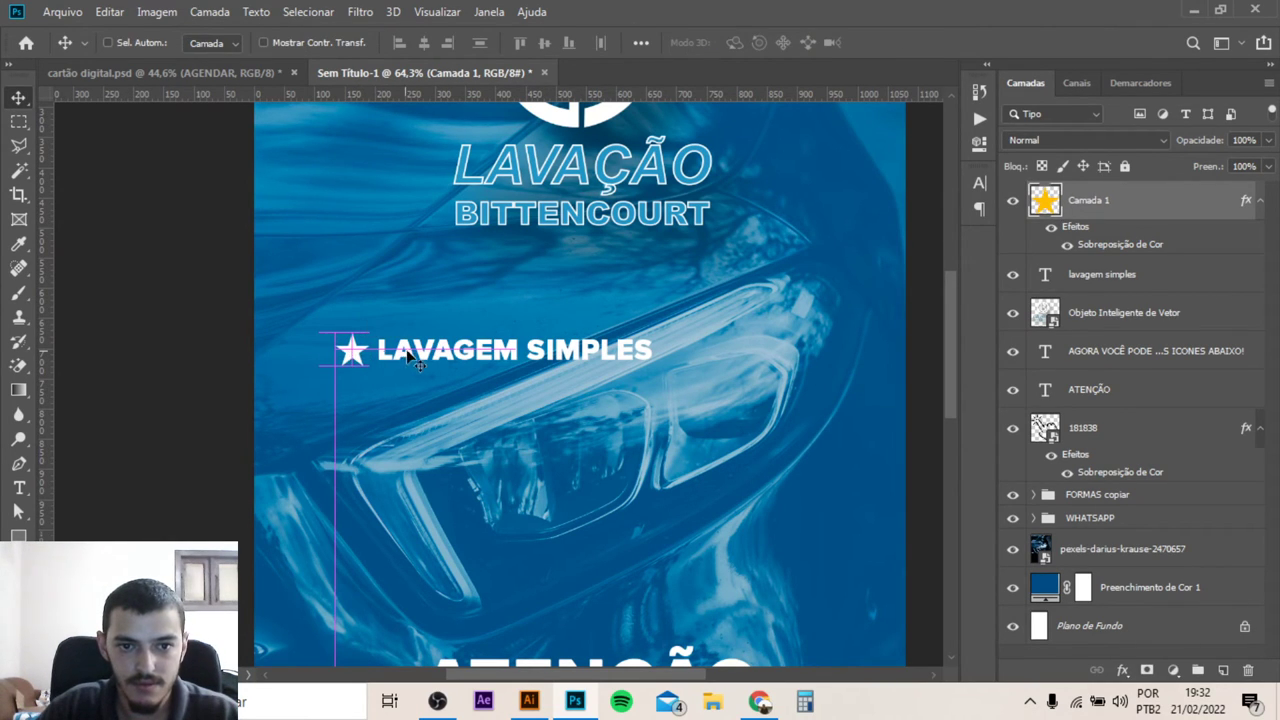
# - Group the star and text layers into a group named lavagem simples
pyautogui.click(1144, 264)
pyautogui.keyDown('ctrl'); pyautogui.click(1144, 204); pyautogui.keyUp('ctrl')
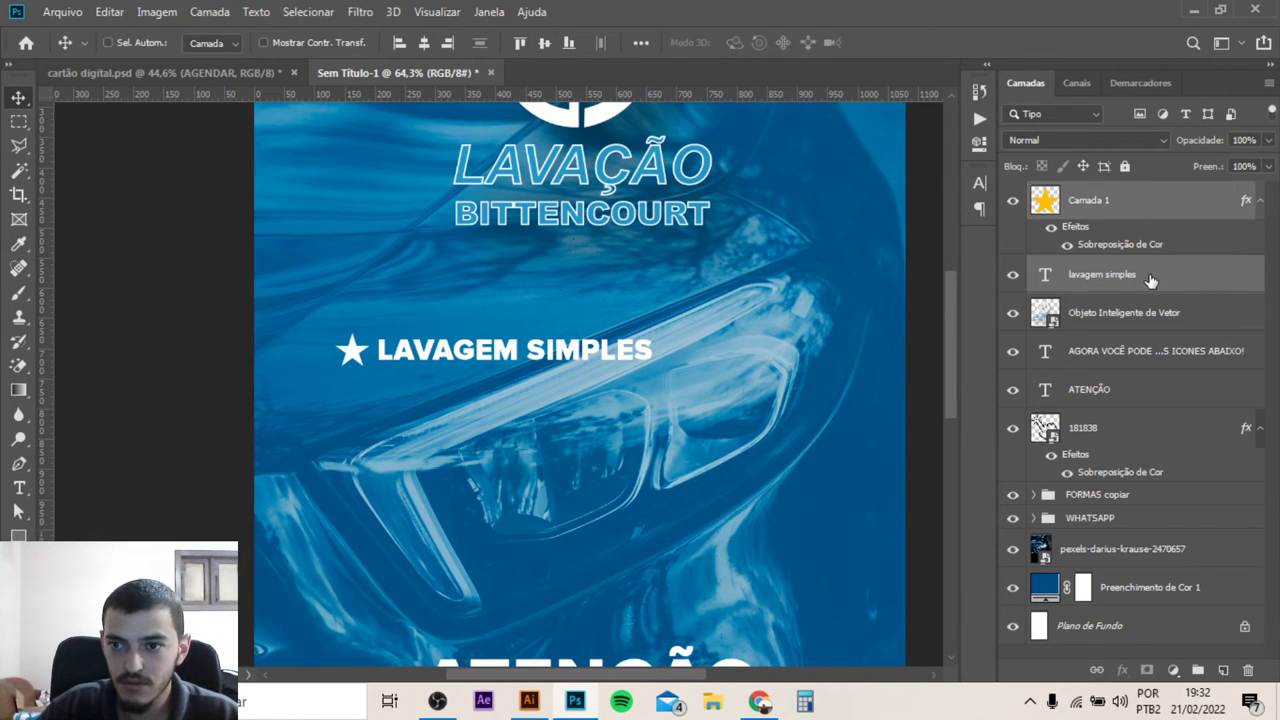
pyautogui.keyDown('ctrl'); pyautogui.click(1153, 222); pyautogui.keyUp('ctrl')
pyautogui.keyDown('ctrl'); pyautogui.click(1153, 210); pyautogui.keyUp('ctrl')
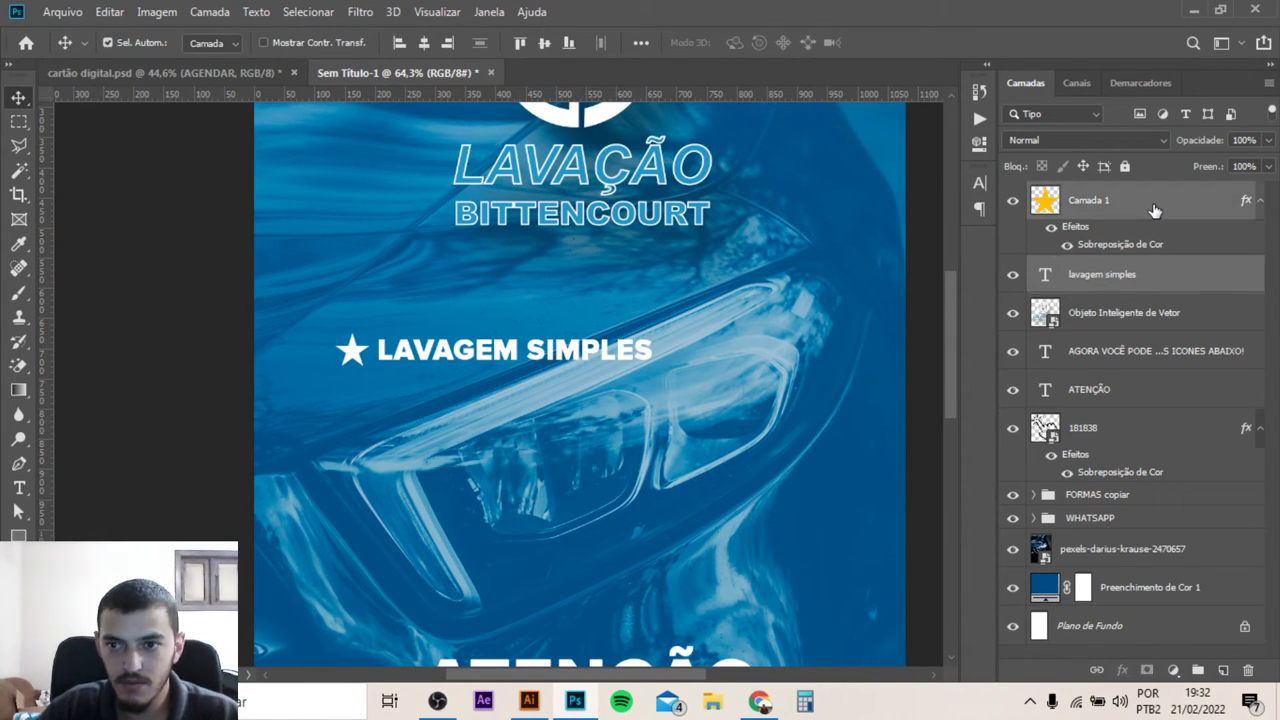
pyautogui.hotkey('ctrl', 'g')
pyautogui.doubleClick(1084, 193)
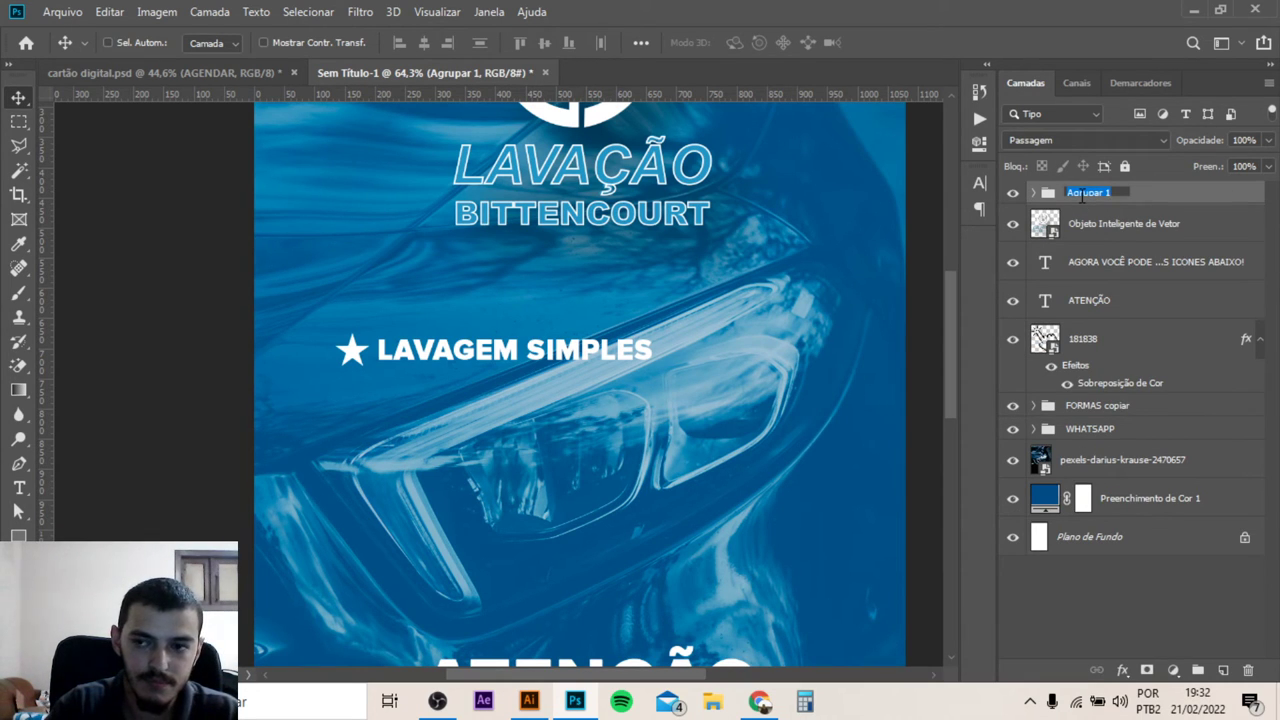
pyautogui.write('lavagem simples')
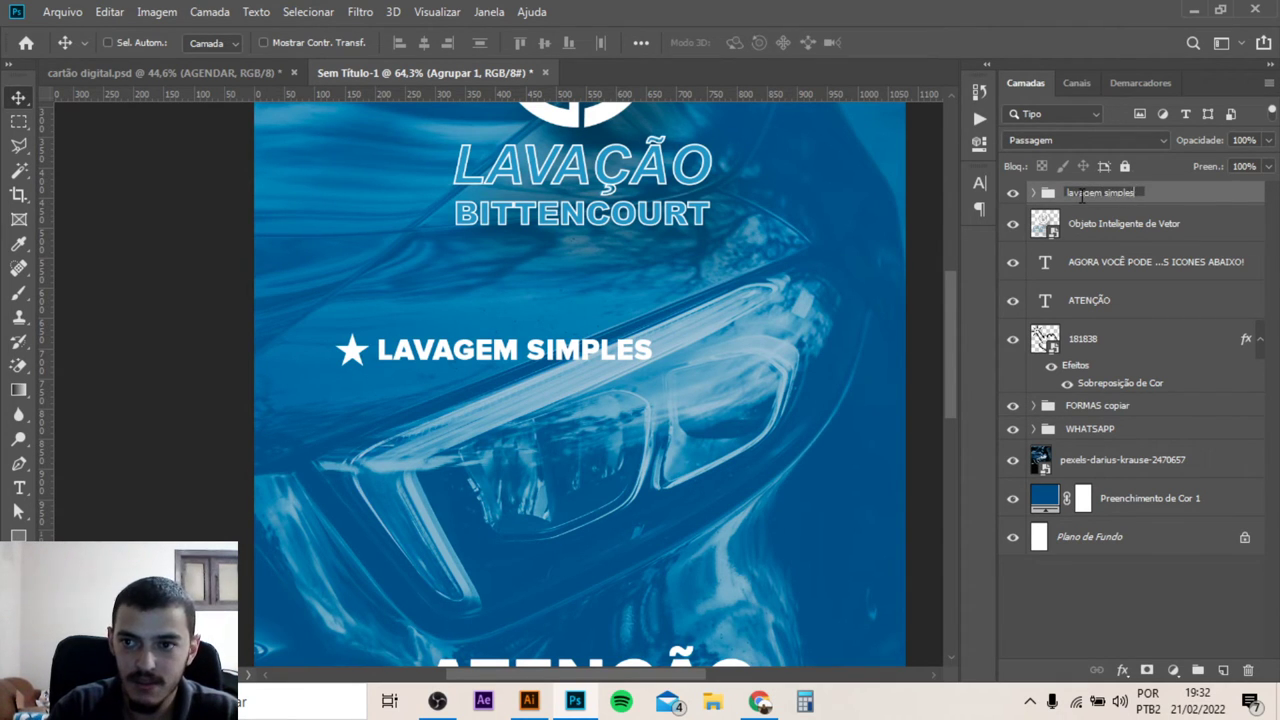
pyautogui.press('Return')
# - Add a new guide layout and align the LAVAGEM SIMPLES line to the guides
pyautogui.keyDown('alt'); pyautogui.scroll(-2, 236, 162); pyautogui.keyUp('alt')
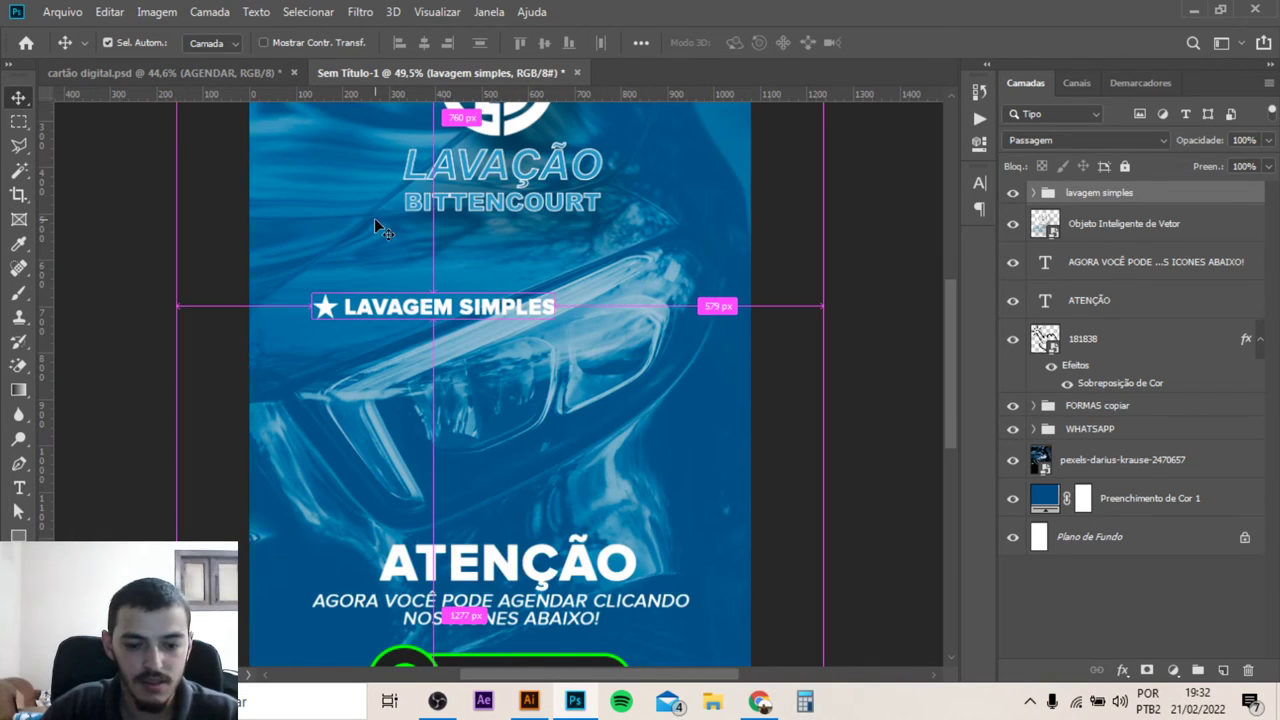
pyautogui.click(437, 11)
pyautogui.click(535, 538)
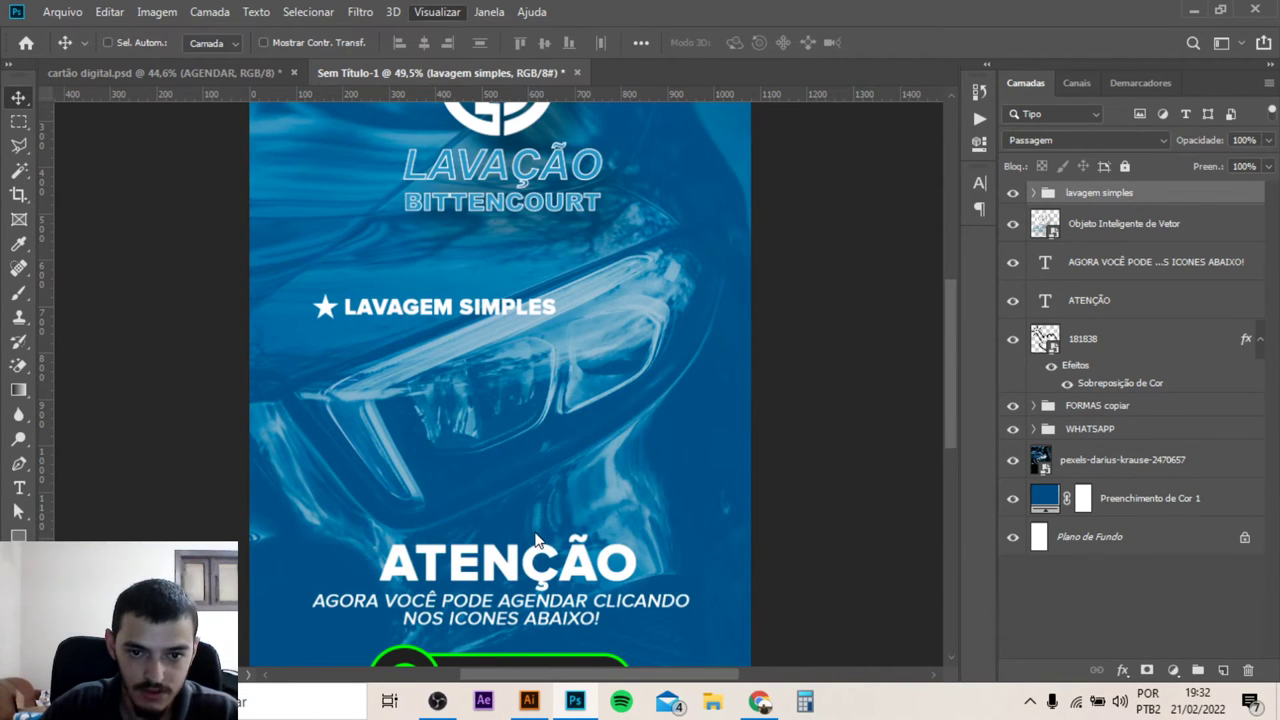
pyautogui.click(1043, 260)
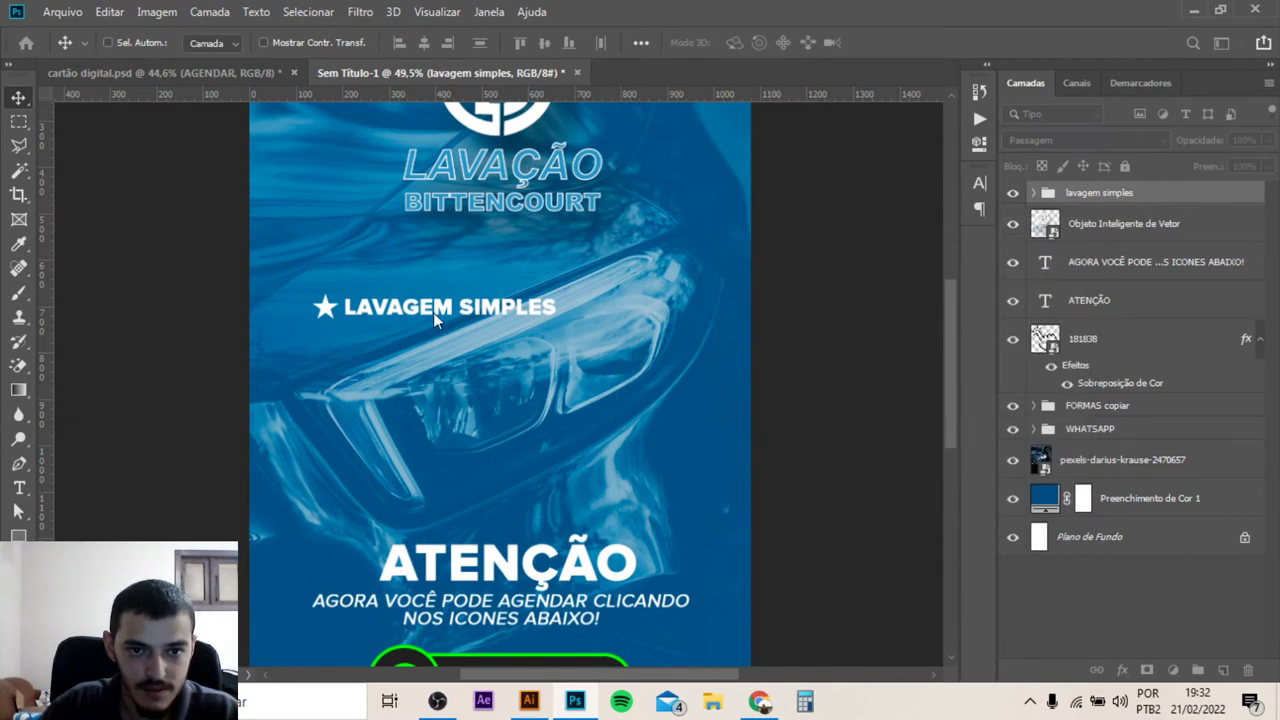
pyautogui.moveTo(464, 312); pyautogui.dragTo(440, 313)
# - Duplicate the starred line just below the original
pyautogui.click(247, 76)
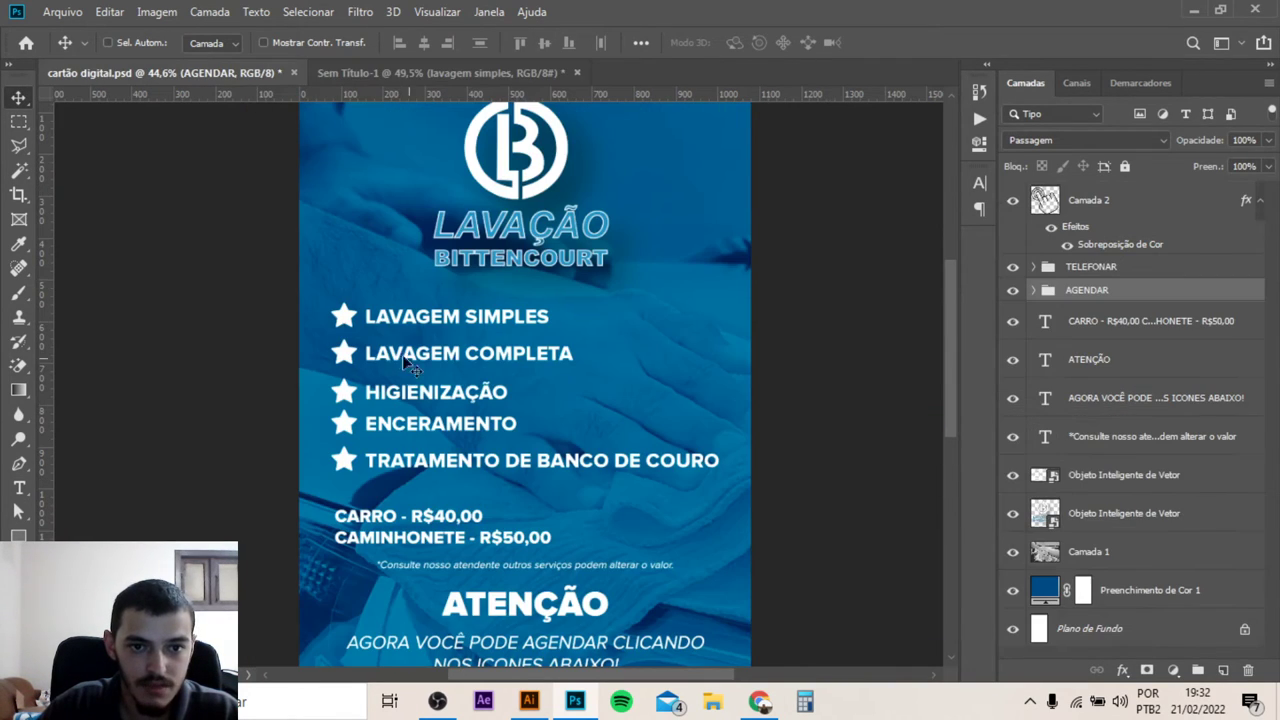
pyautogui.click(393, 74)
pyautogui.moveTo(396, 363)
pyautogui.mouseDown()
pyautogui.moveTo(418, 349)
pyautogui.moveTo(463, 352)
pyautogui.mouseUp()
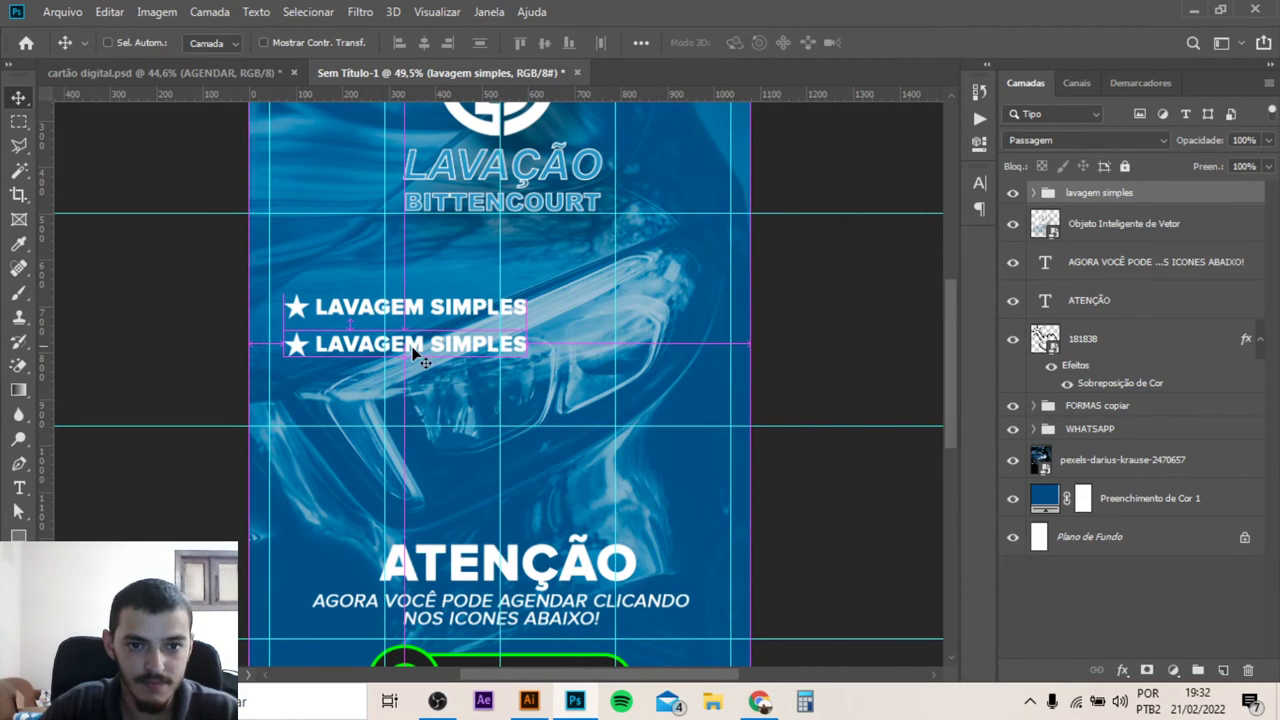
# - Change the second line's text to LAVAGEM COMPLETA
pyautogui.doubleClick(463, 350)
pyautogui.doubleClick(462, 344)
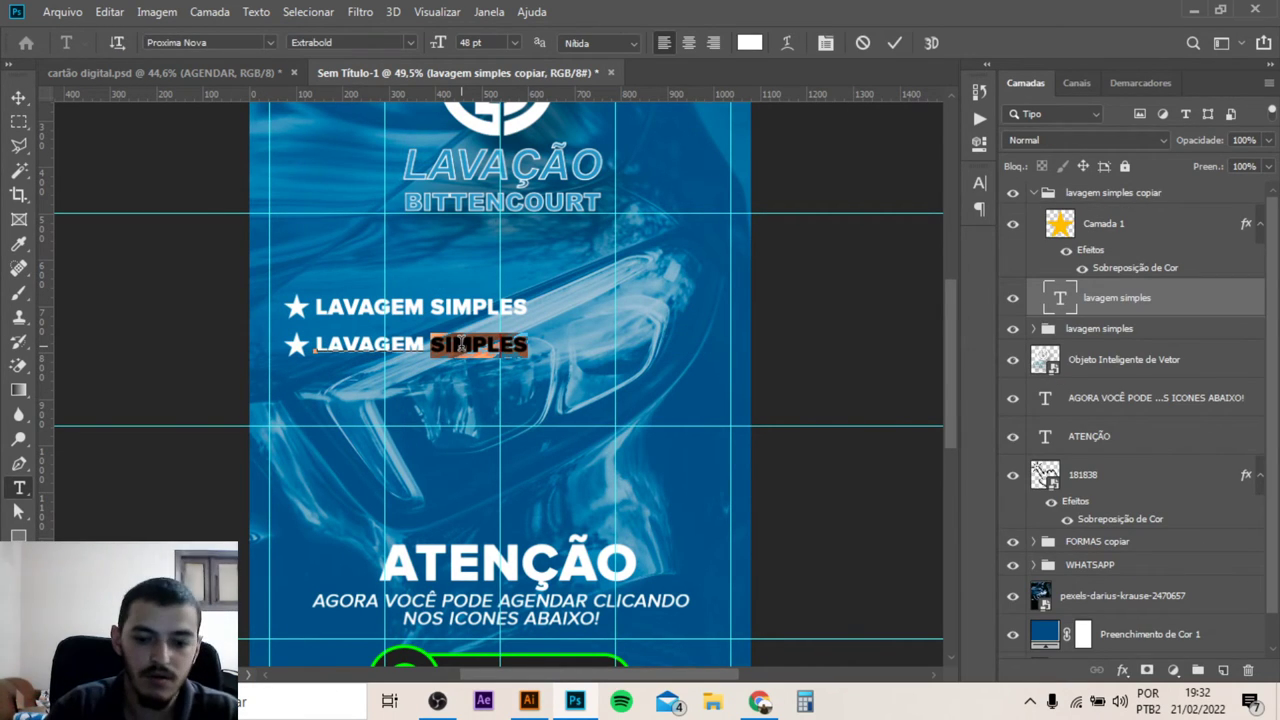
pyautogui.write('COMPLET')
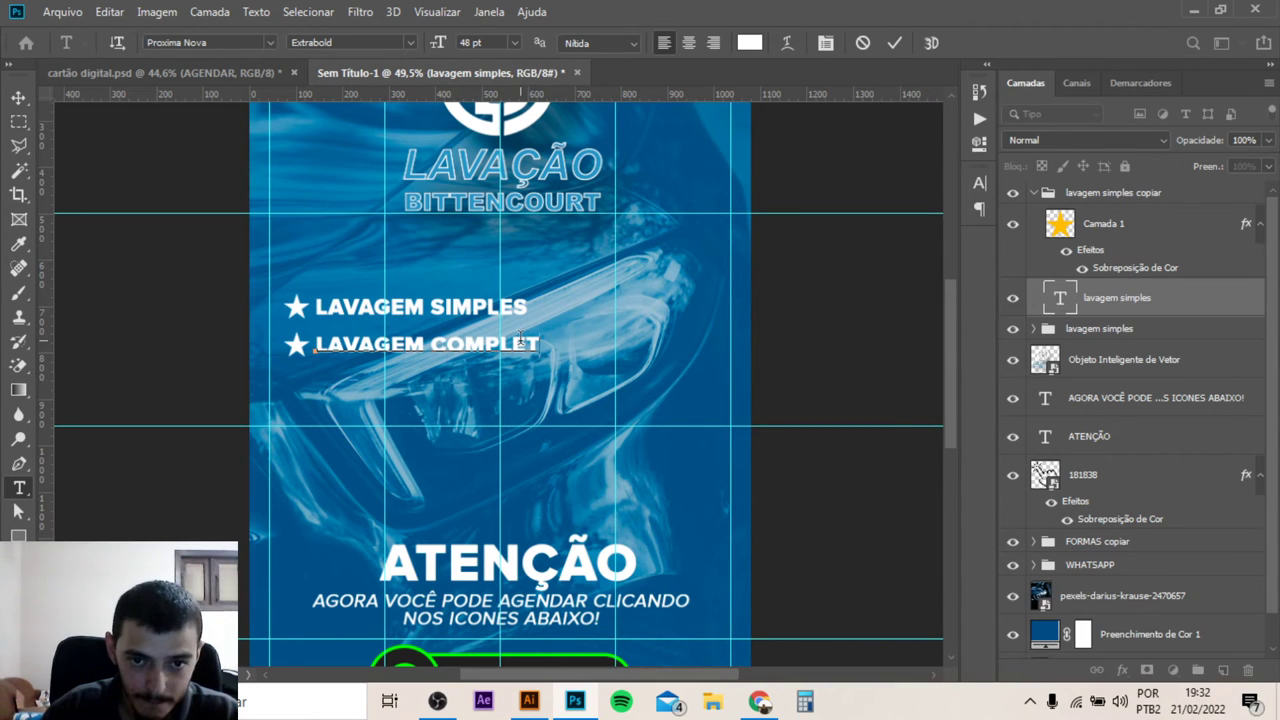
pyautogui.write('A')
pyautogui.click(18, 97)
pyautogui.click(218, 73)
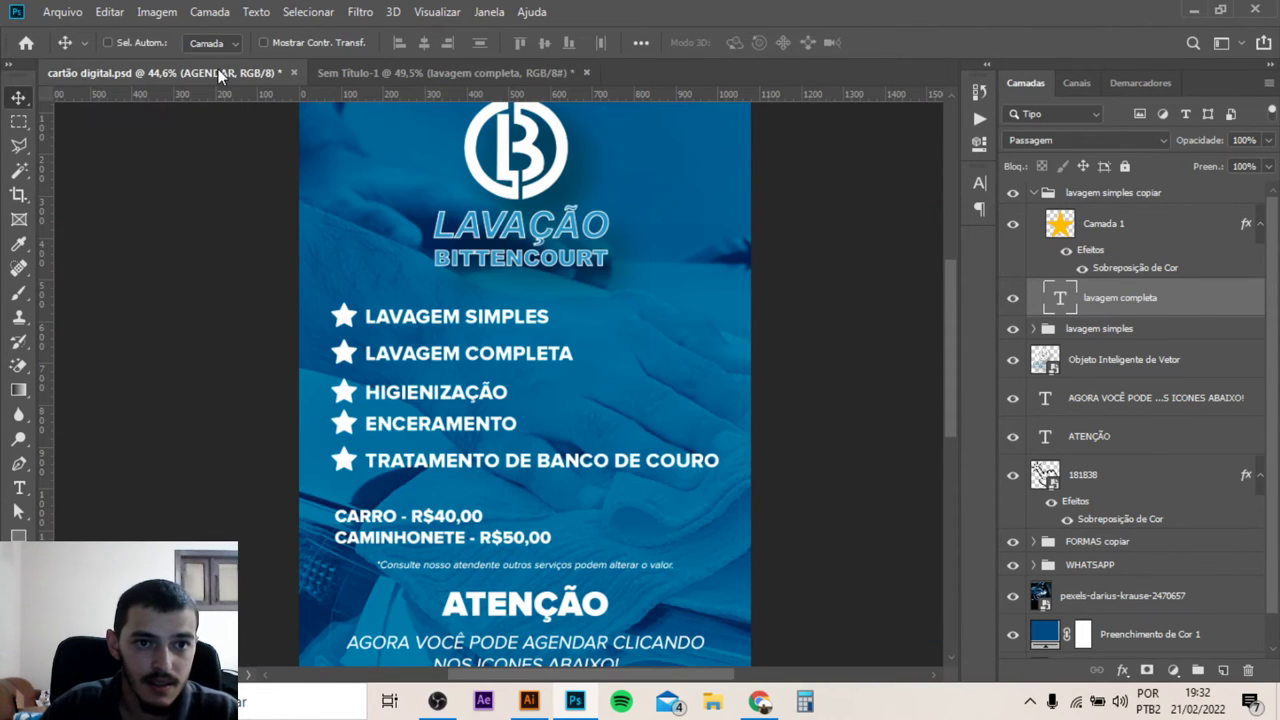
pyautogui.click(464, 79)
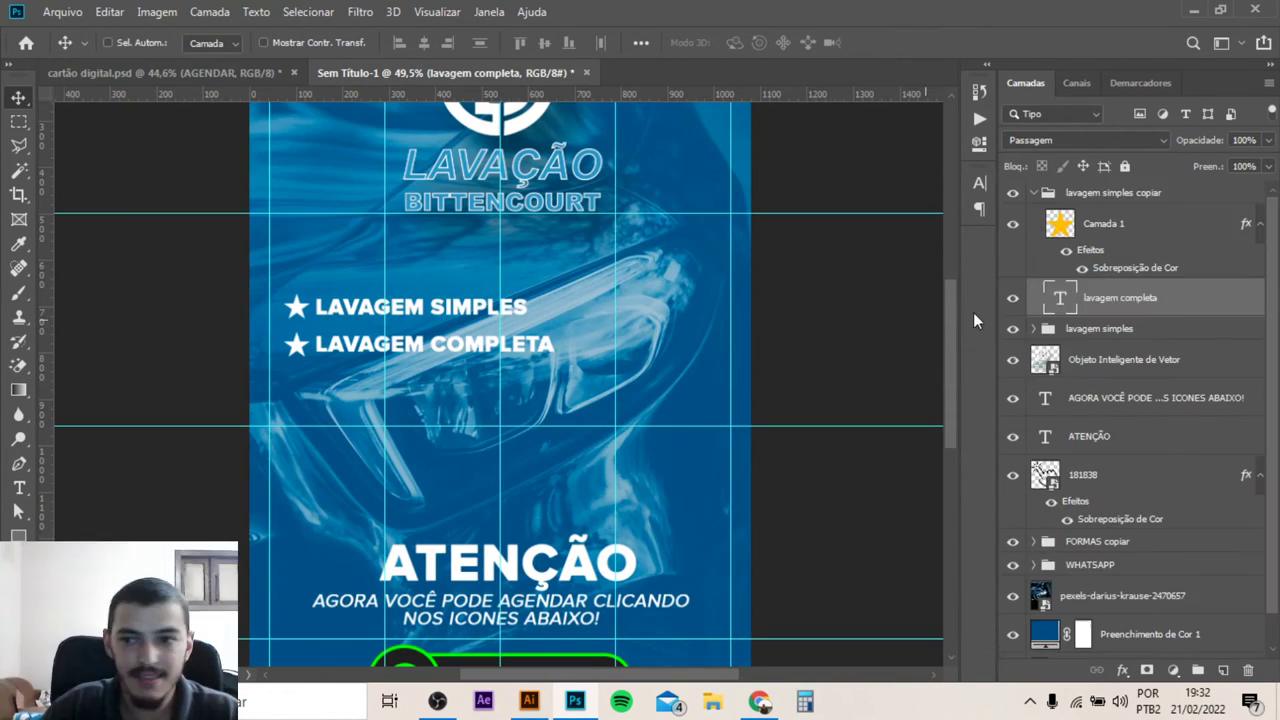
# - Duplicate that line below and retype it as HIGIENIZAÇÃO
pyautogui.click(1034, 193)
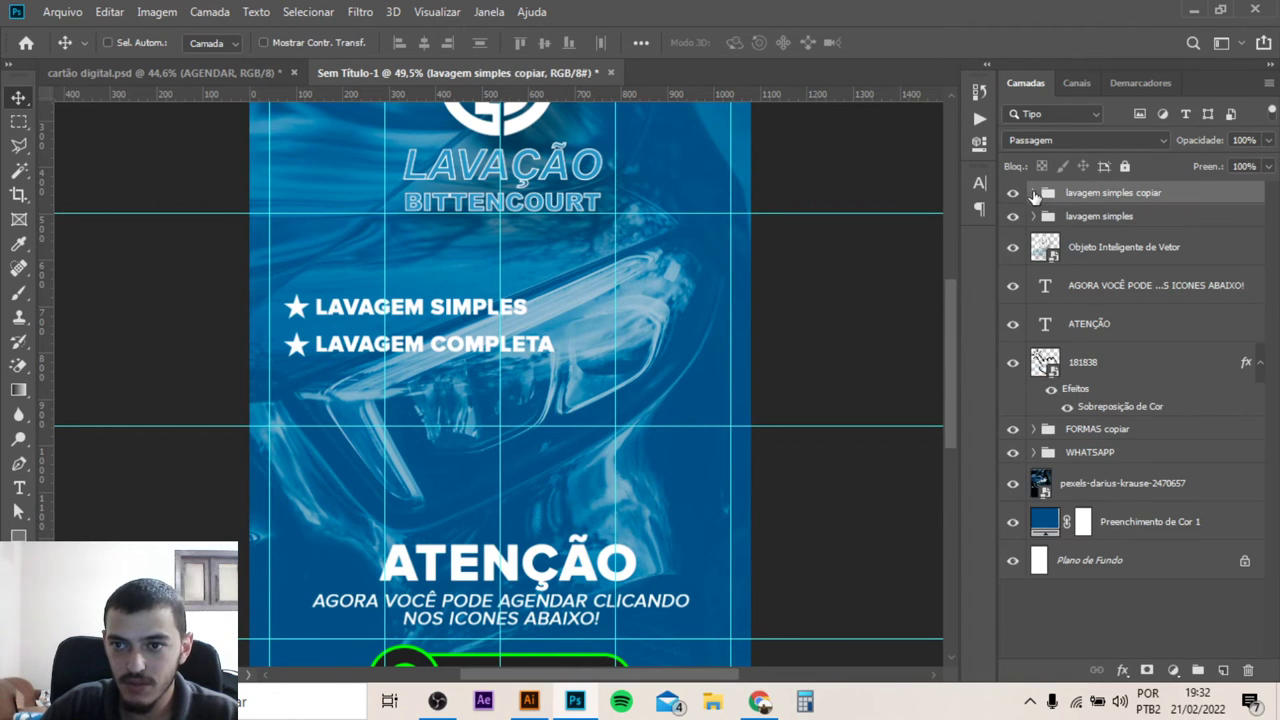
pyautogui.moveTo(432, 345); pyautogui.dragTo(430, 386)
pyautogui.press('t')
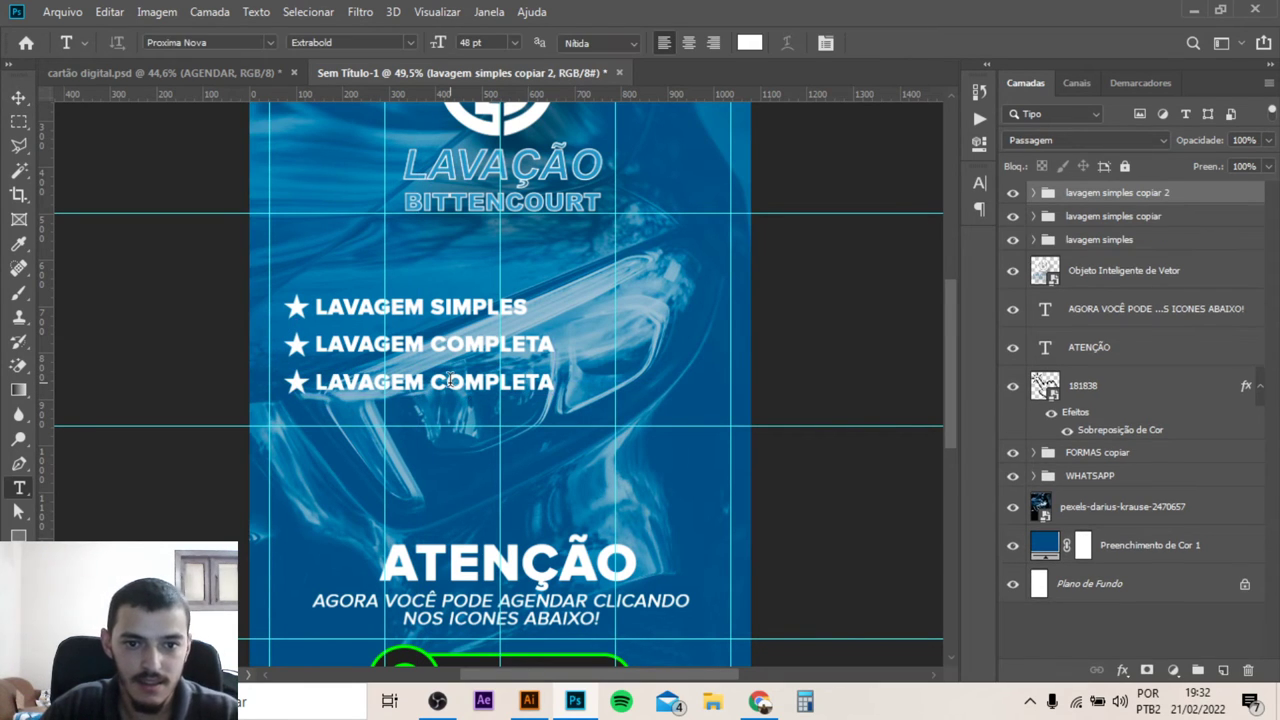
pyautogui.doubleClick(449, 381)
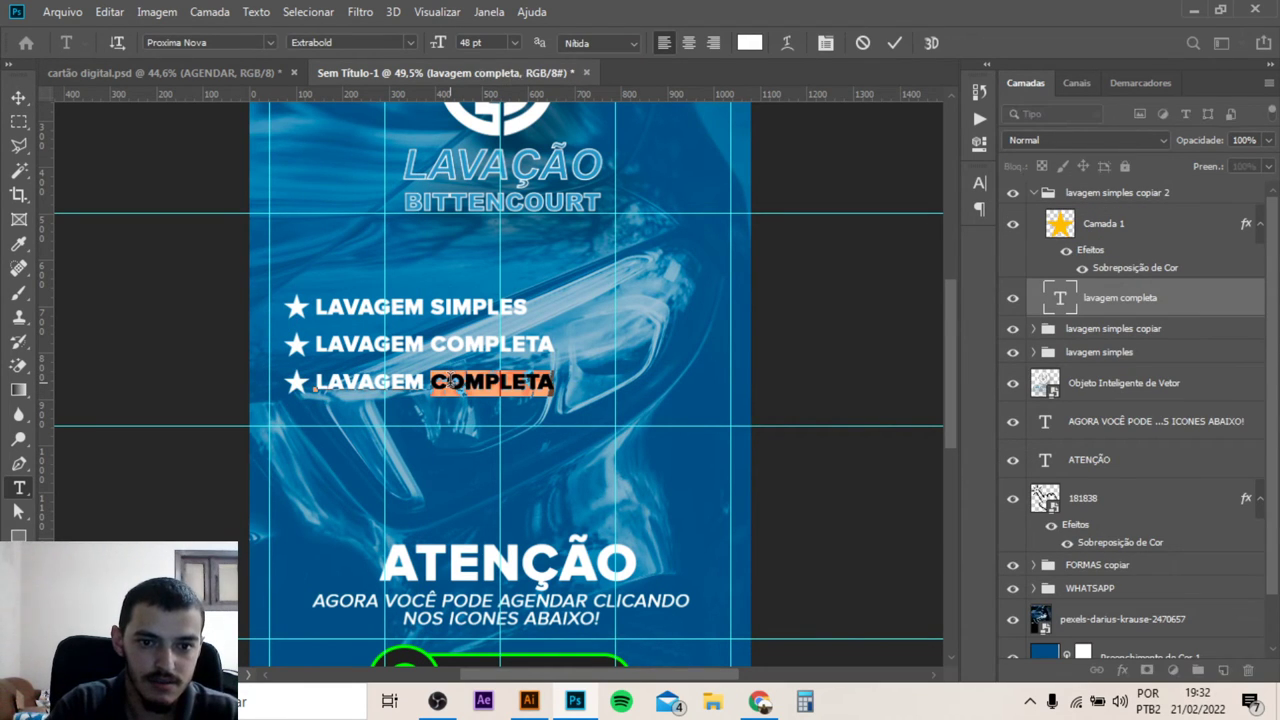
pyautogui.click(449, 381)
pyautogui.hotkey('ctrl', 'a')
pyautogui.write('LA')
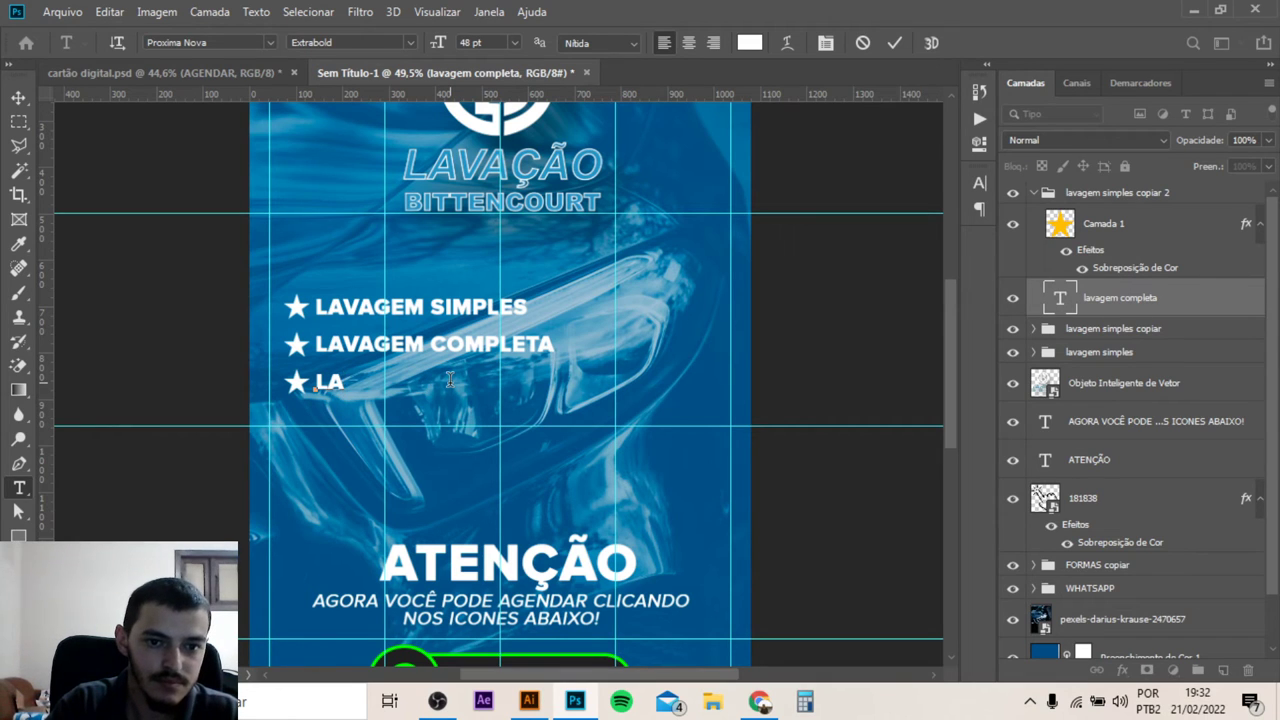
pyautogui.press('BackSpace')
pyautogui.press('BackSpace')
pyautogui.write('HIGI')
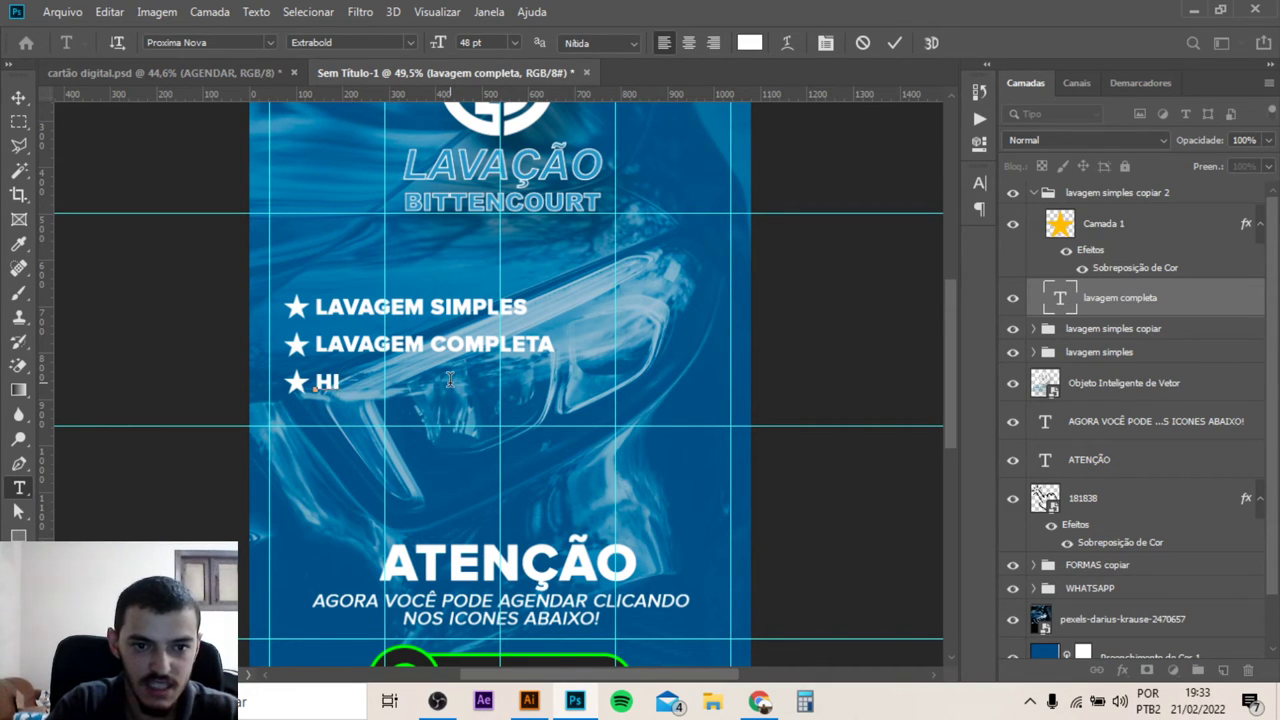
pyautogui.write('ENIZA')
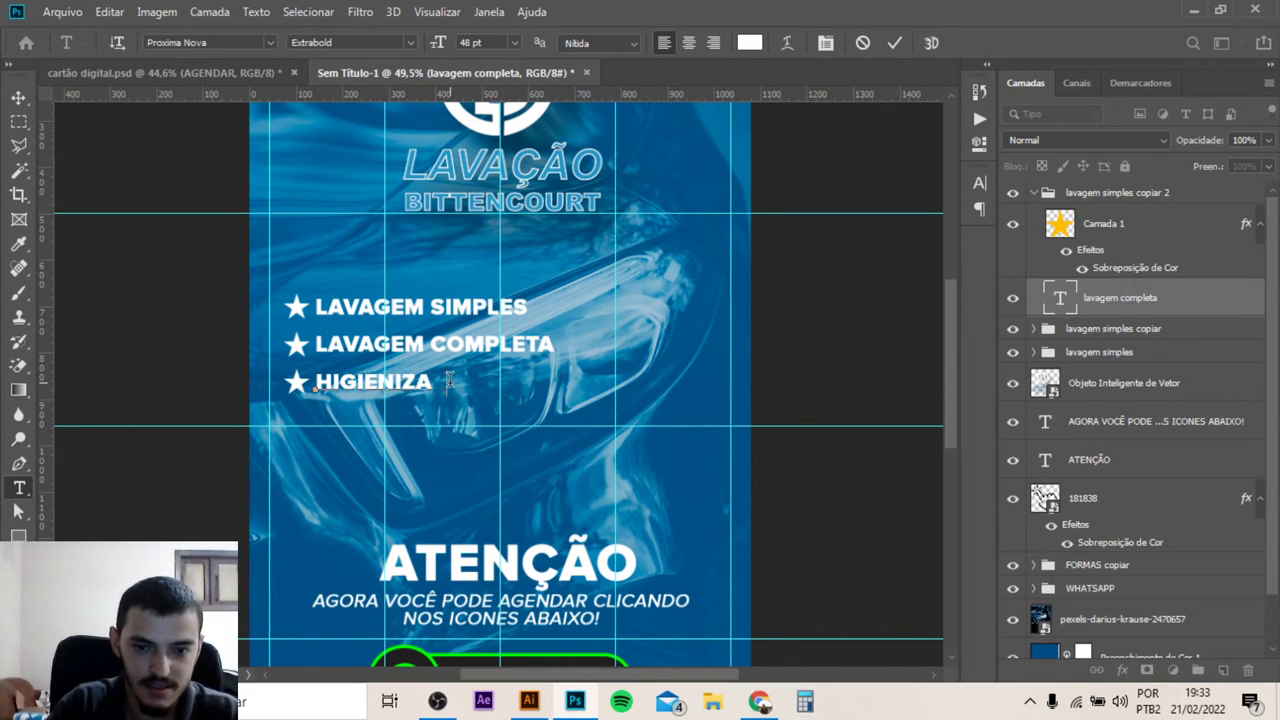
pyautogui.write('ÇAO')
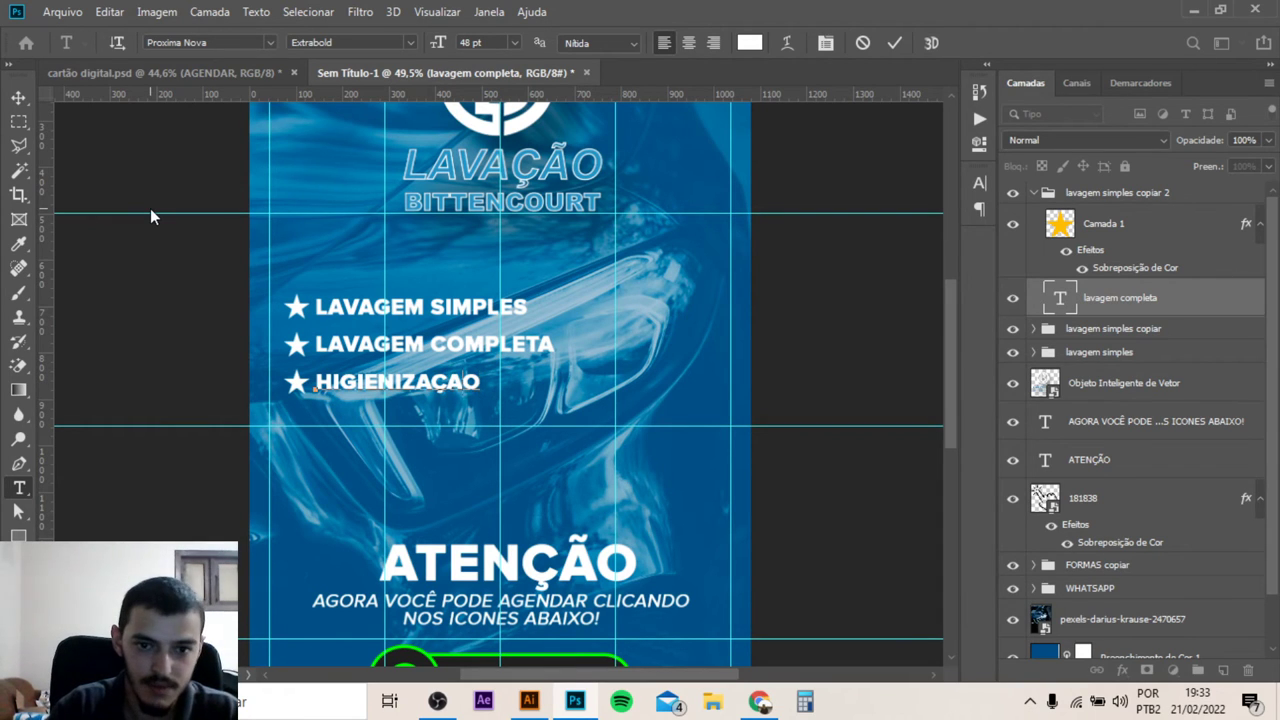
pyautogui.press('BackSpace')
pyautogui.press('BackSpace')
pyautogui.write('ÃO')
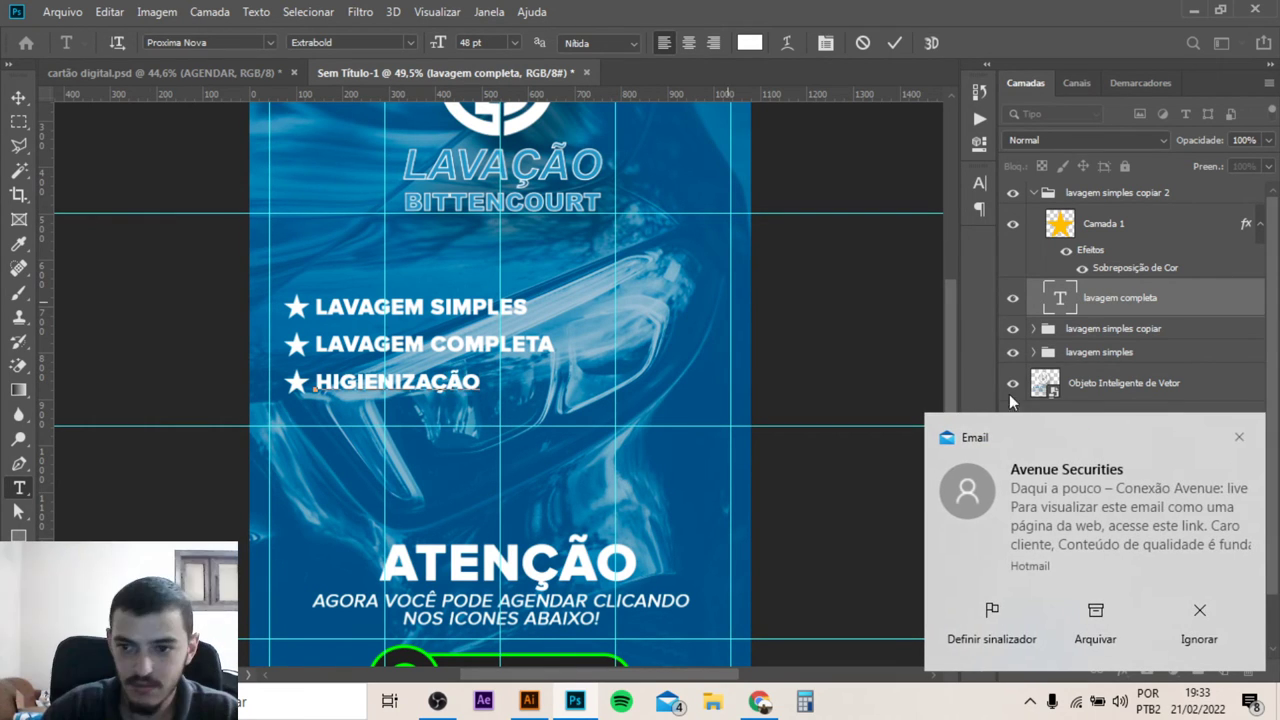
pyautogui.click(1203, 612)
pyautogui.click(18, 97)
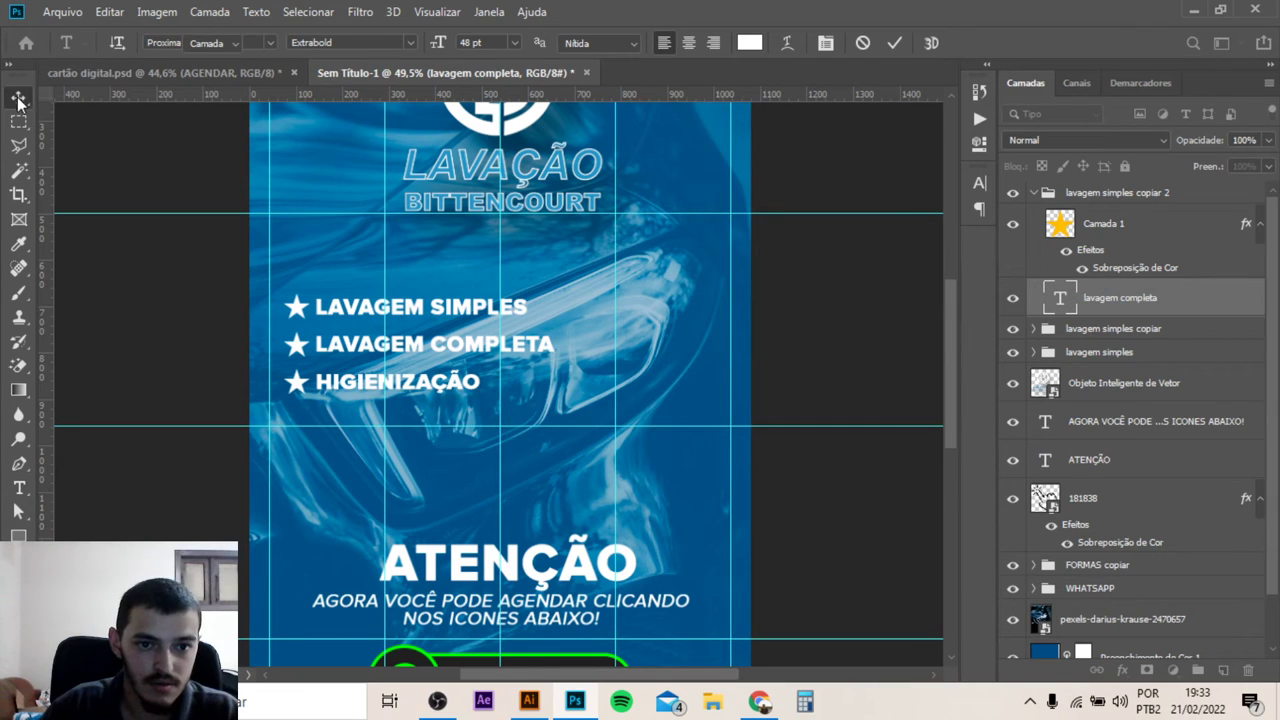
# - Duplicate the HIGIENIZAÇÃO line below and rename it ENCERAMENTO
pyautogui.click(1035, 194)
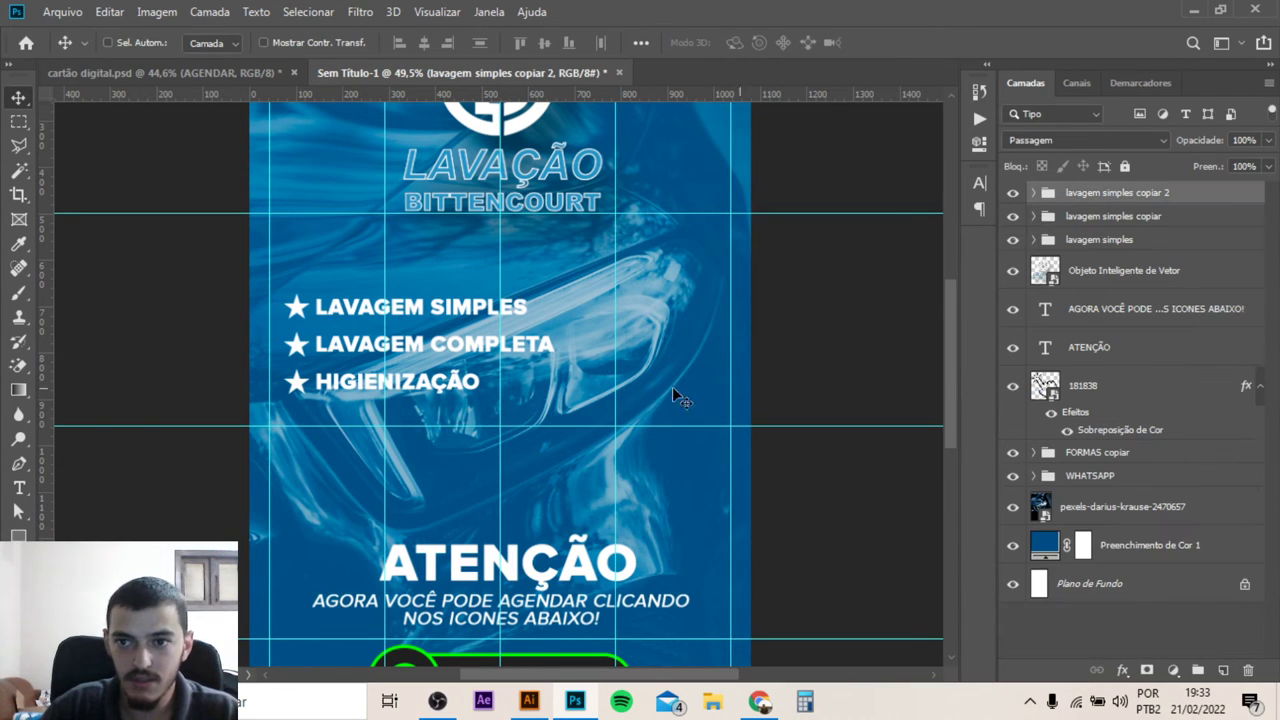
pyautogui.moveTo(418, 384)
pyautogui.mouseDown()
pyautogui.moveTo(410, 437)
pyautogui.moveTo(410, 409)
pyautogui.mouseUp()
pyautogui.click(173, 76)
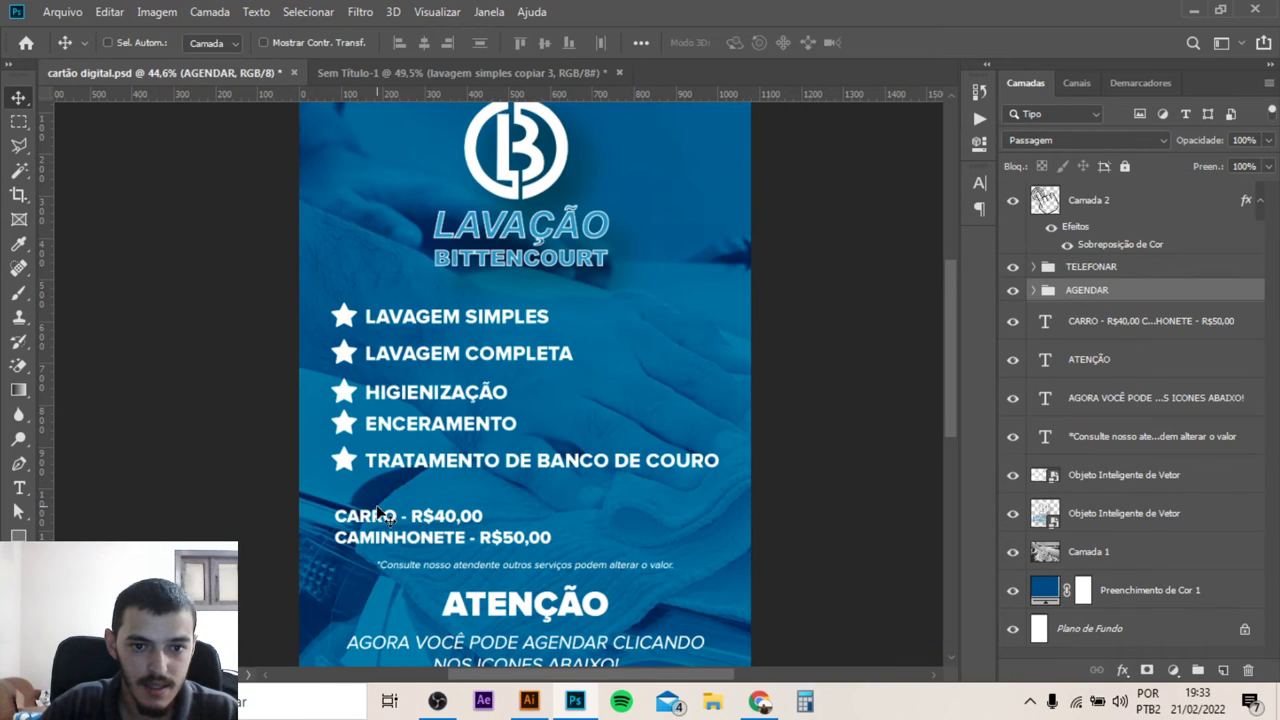
pyautogui.click(396, 68)
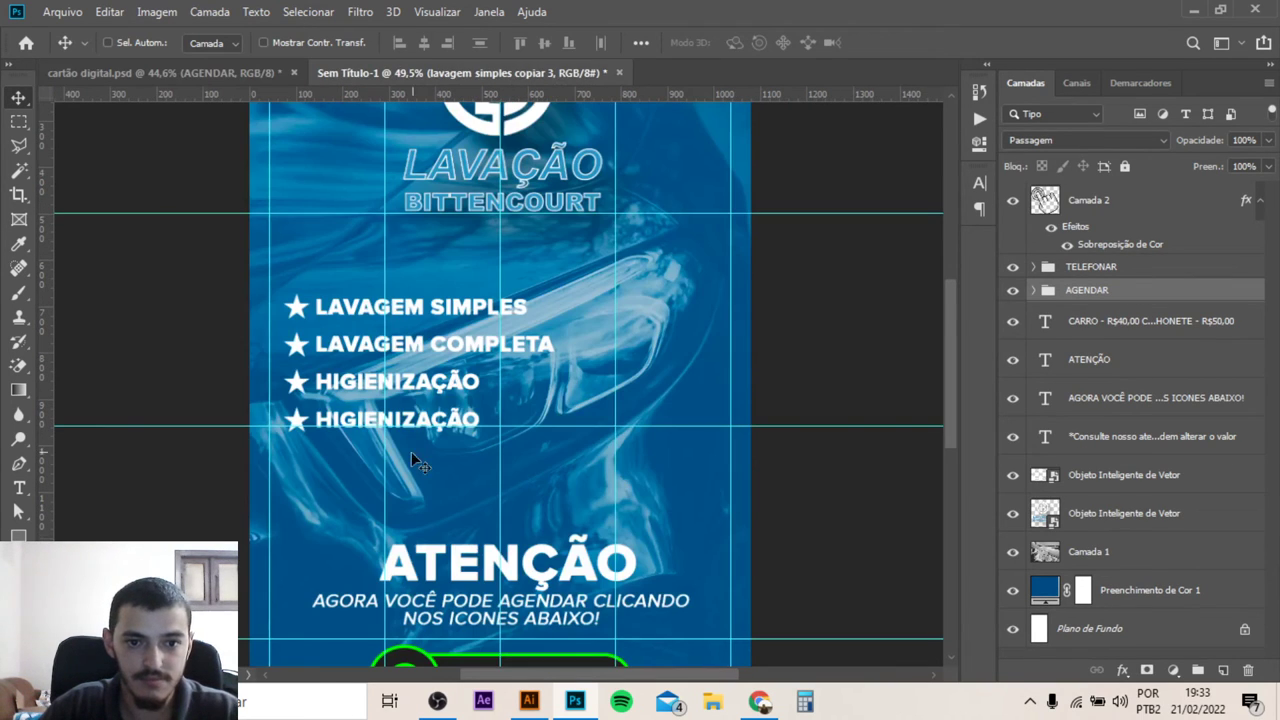
pyautogui.press('t')
pyautogui.doubleClick(402, 420)
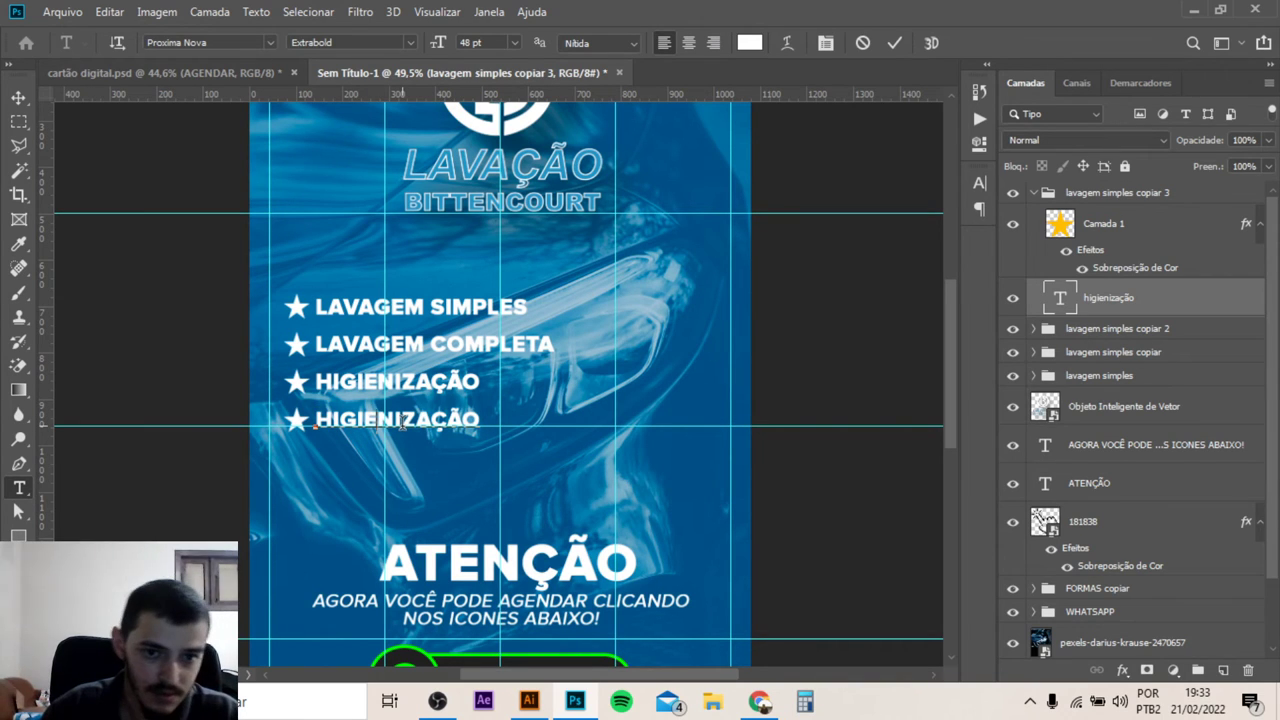
pyautogui.write('ENCERAMENTO')
pyautogui.click(18, 100)
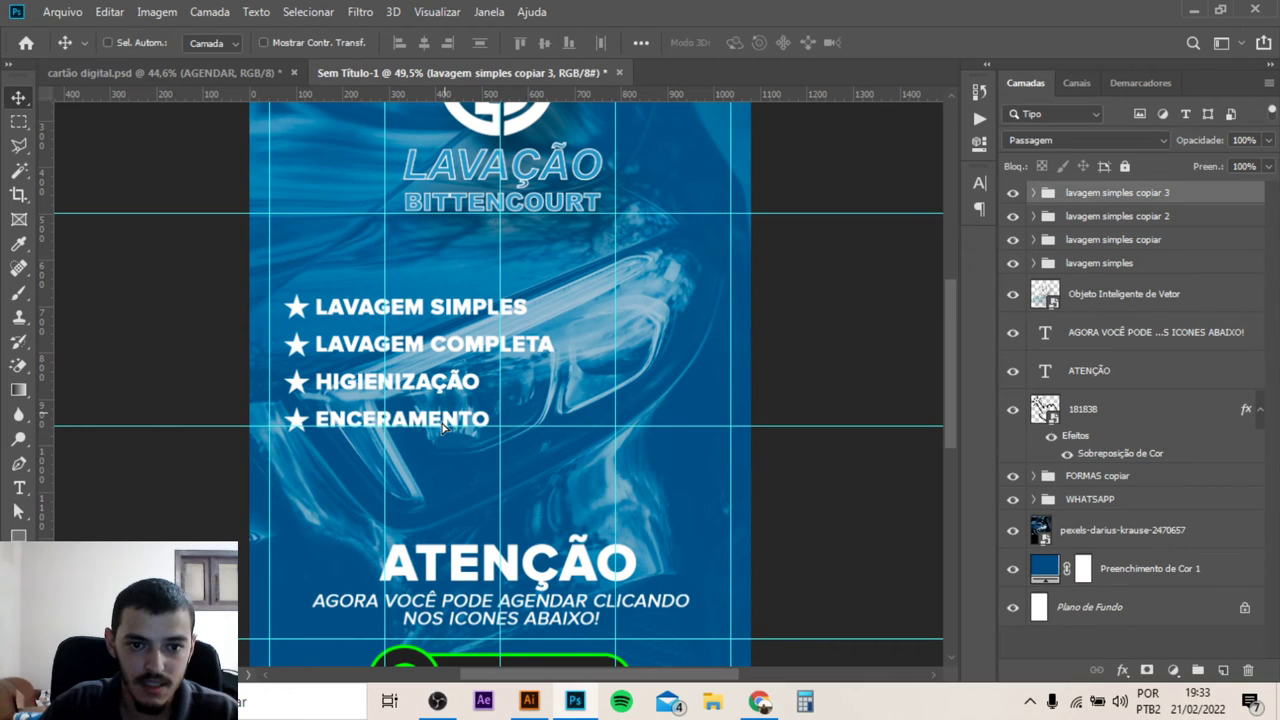
# - Duplicate the ENCERAMENTO line below and change it to TRATAMENTO DE BANCO DE COURO
pyautogui.keyDown('alt'); pyautogui.moveTo(443, 427); pyautogui.dragTo(443, 464); pyautogui.keyUp('alt')
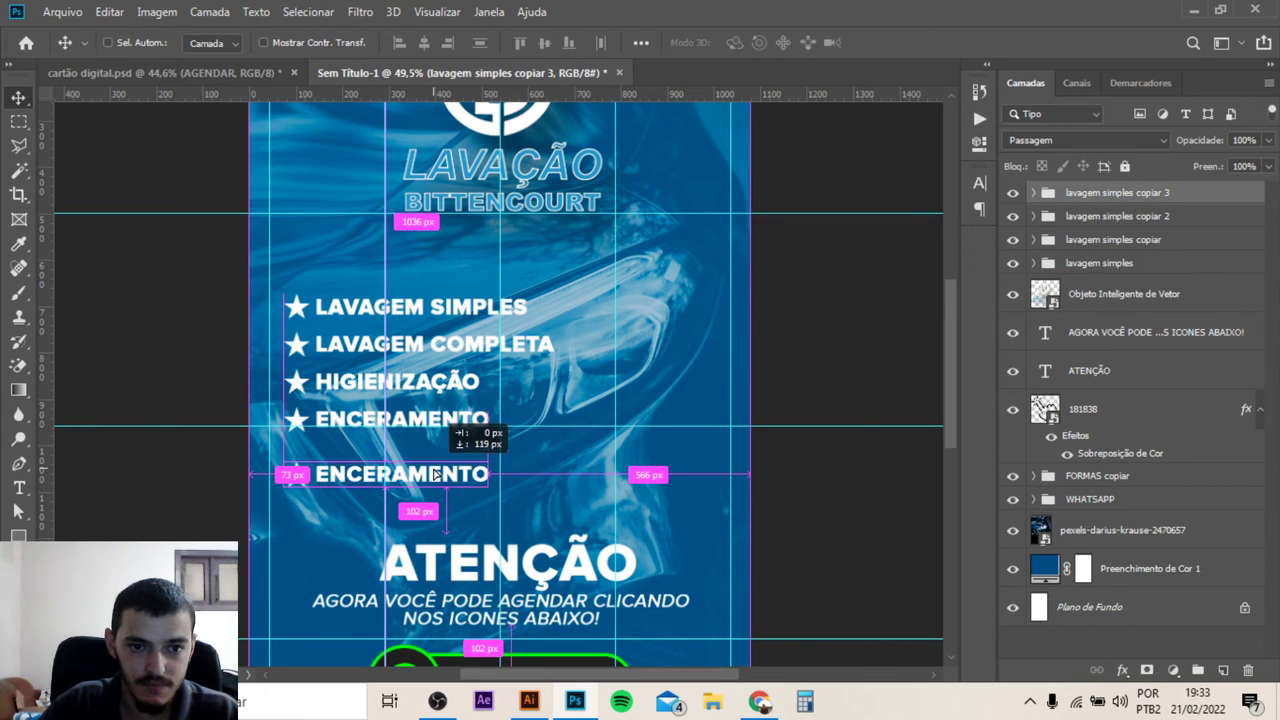
pyautogui.click(199, 66)
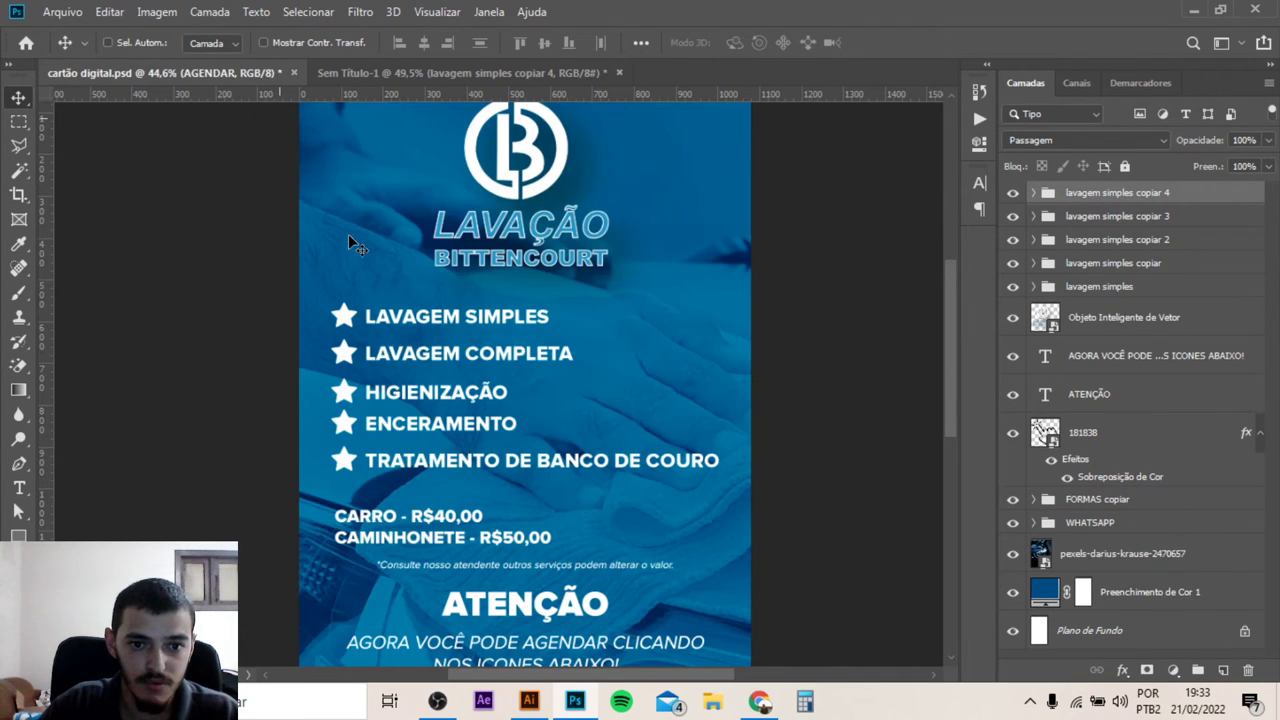
pyautogui.click(376, 75)
pyautogui.press('t')
pyautogui.click(396, 458)
pyautogui.doubleClick(396, 458)
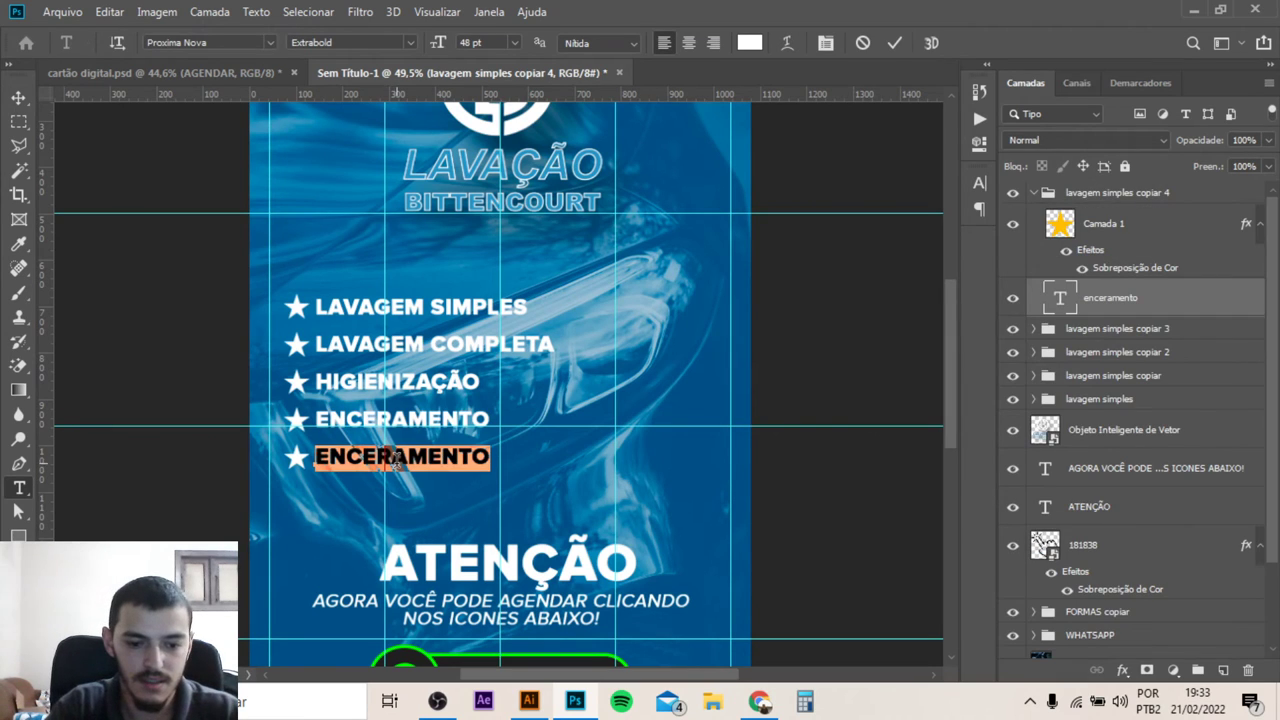
pyautogui.click(396, 460)
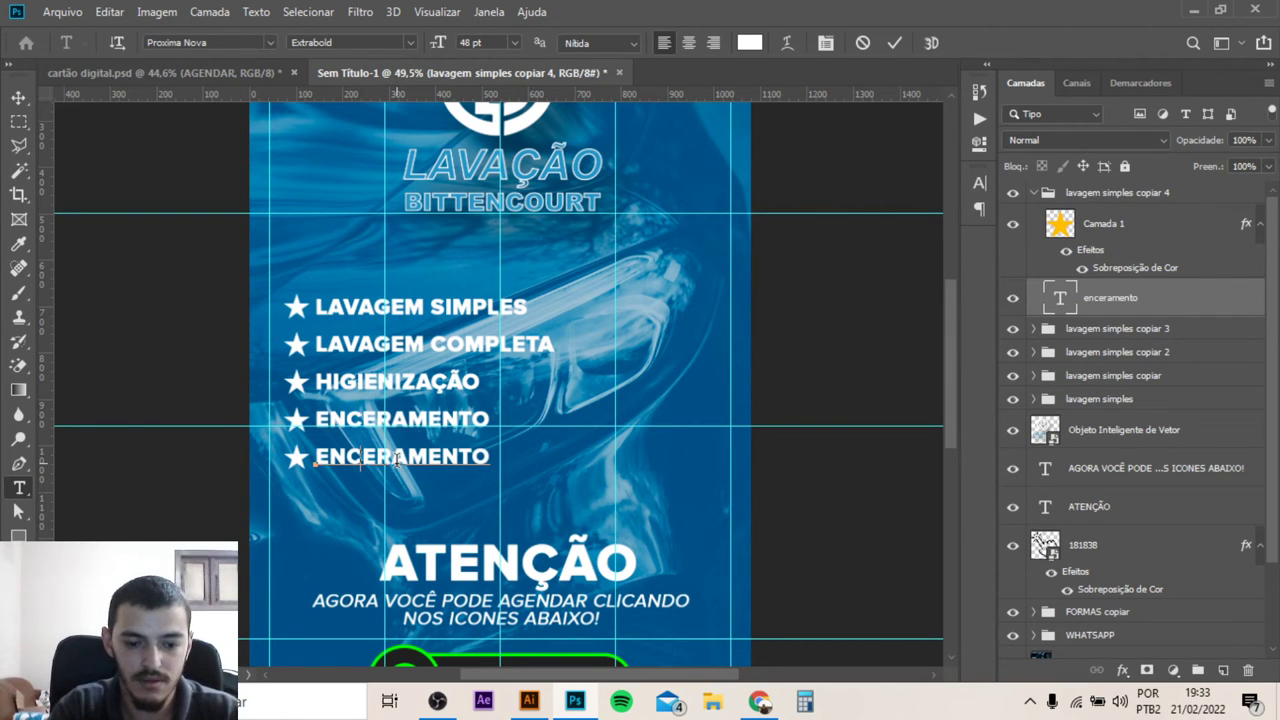
pyautogui.hotkey('ctrl', 'a')
pyautogui.write('TRATAMENTO DE BANCO DE C')
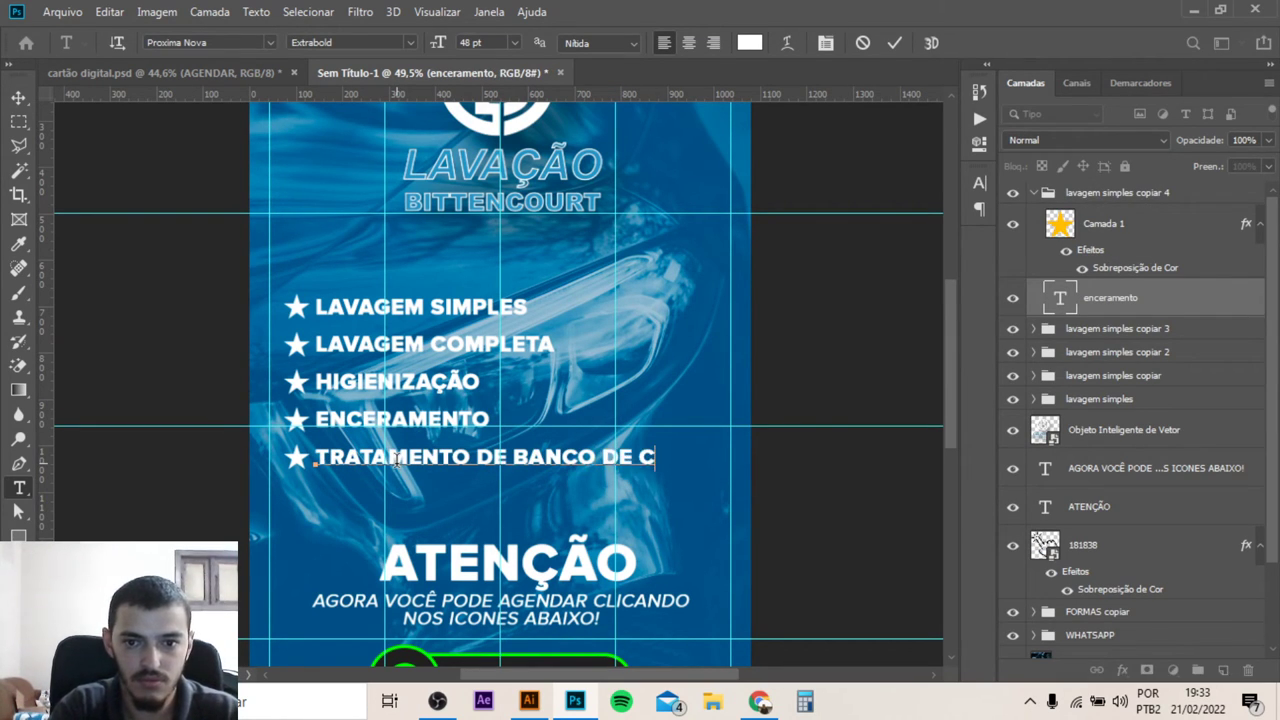
pyautogui.write('OURO')
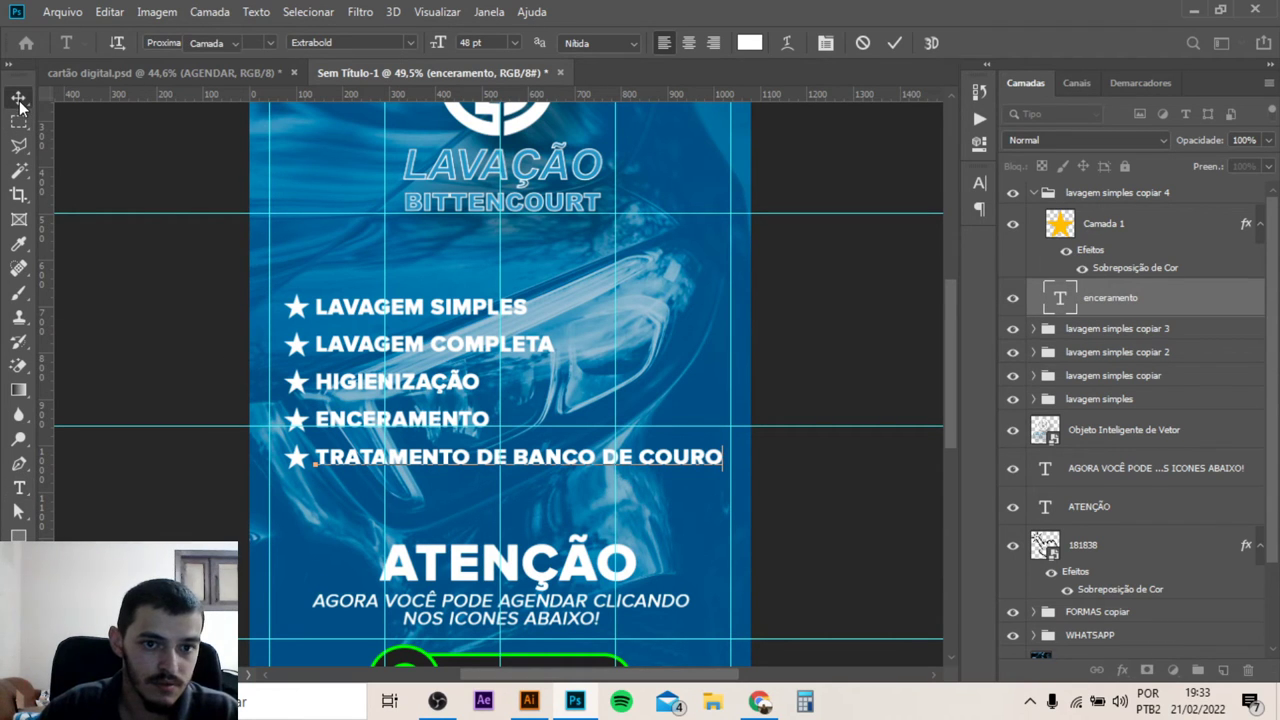
pyautogui.click(18, 100)
pyautogui.click(165, 73)
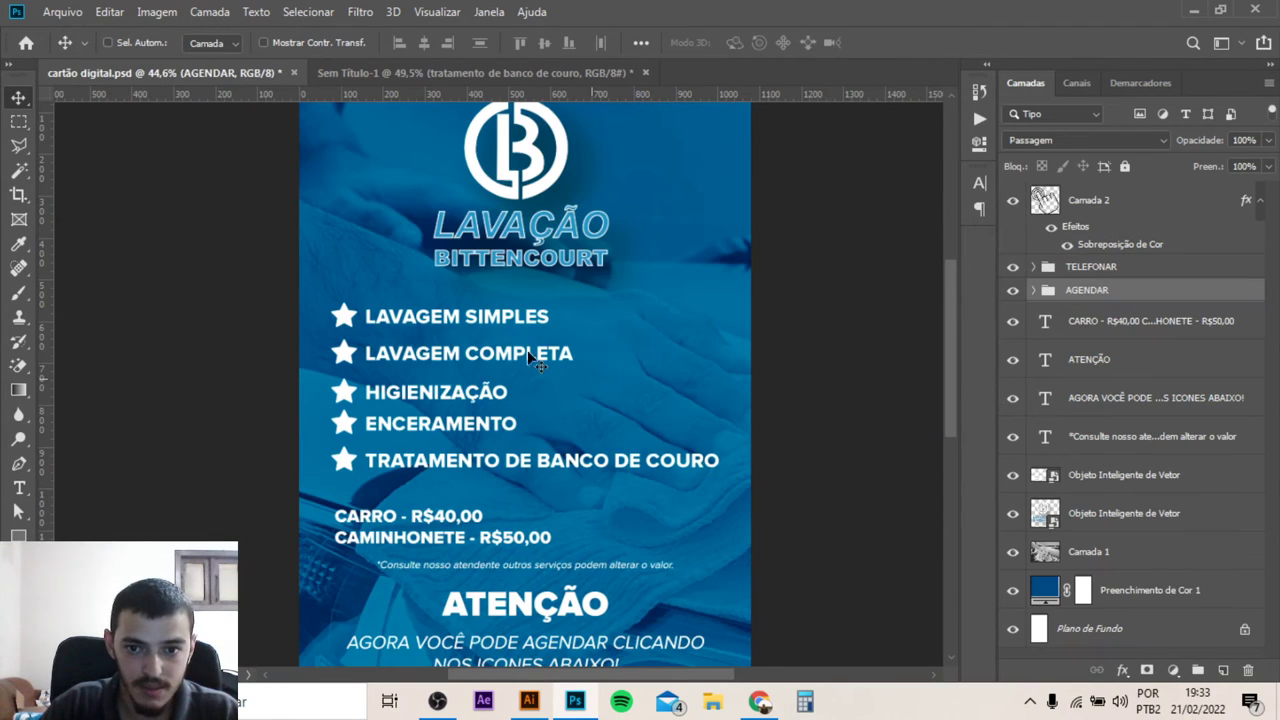
pyautogui.click(382, 69)
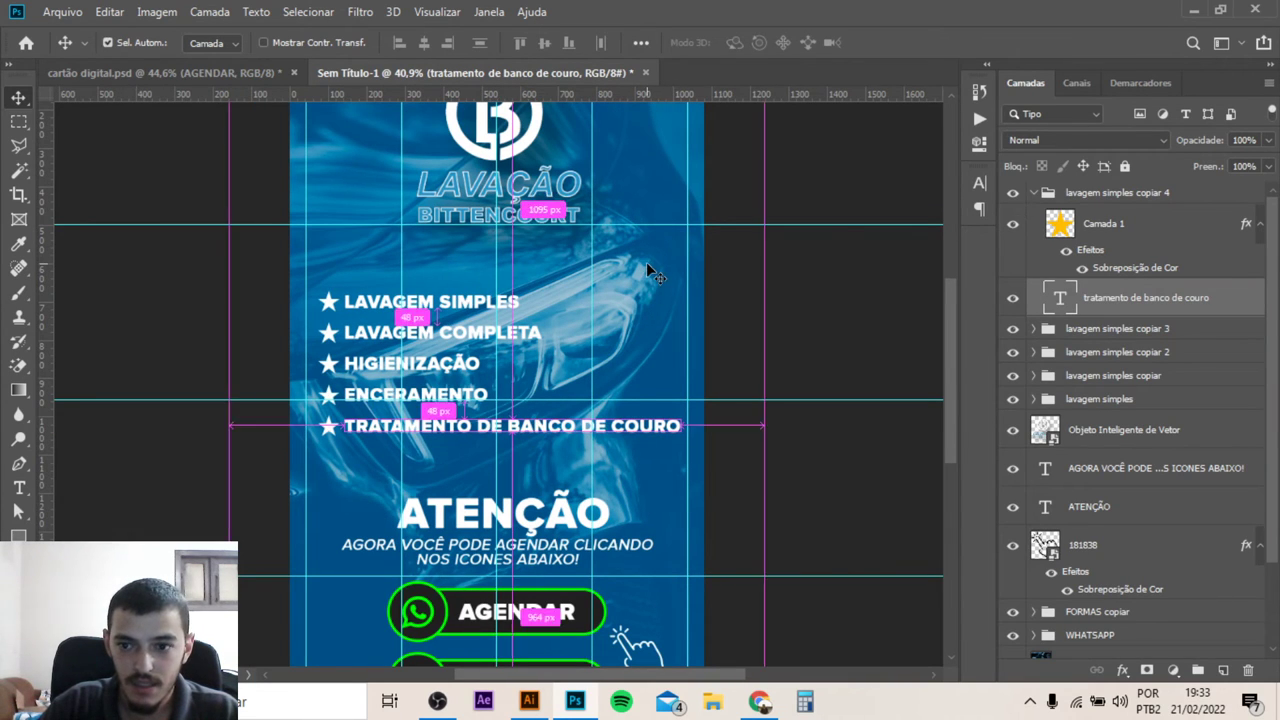
# - Set the car photo layer to 39% opacity and raise its Hue/Saturation lightness to 12
pyautogui.scroll(-2, 1070, 520)
pyautogui.click(1106, 578)
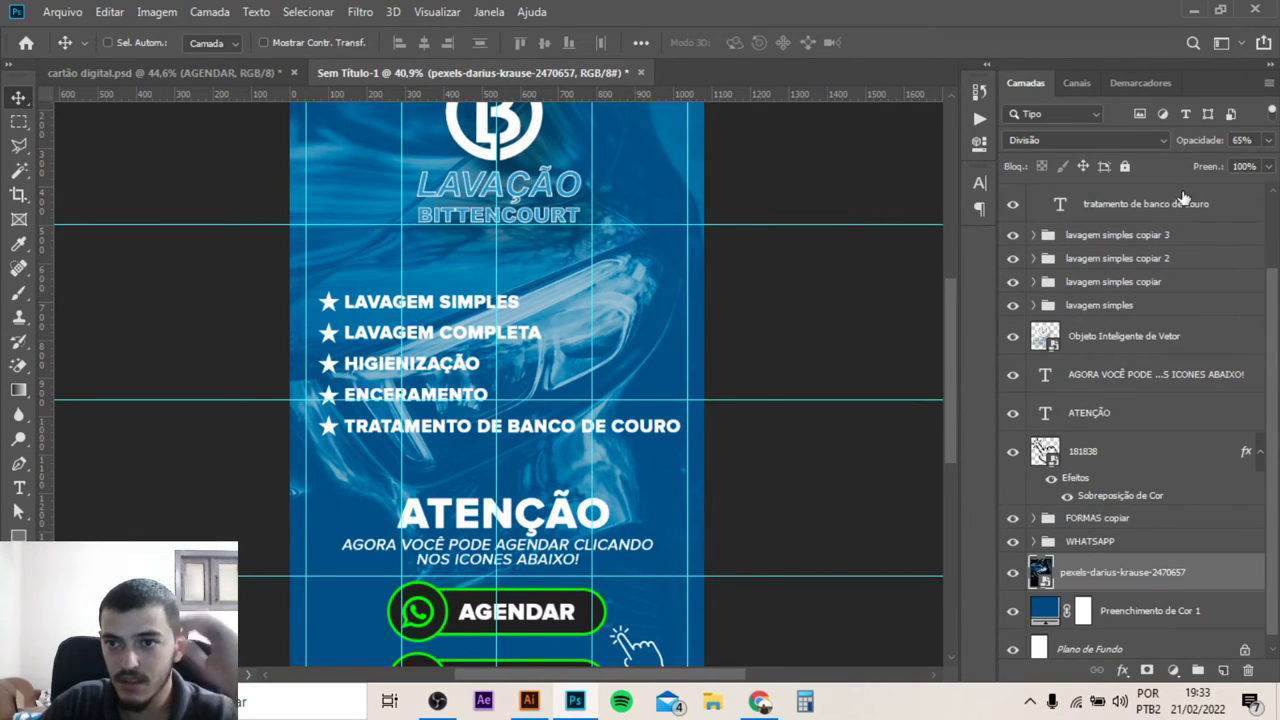
pyautogui.moveTo(1196, 148); pyautogui.dragTo(1173, 146)
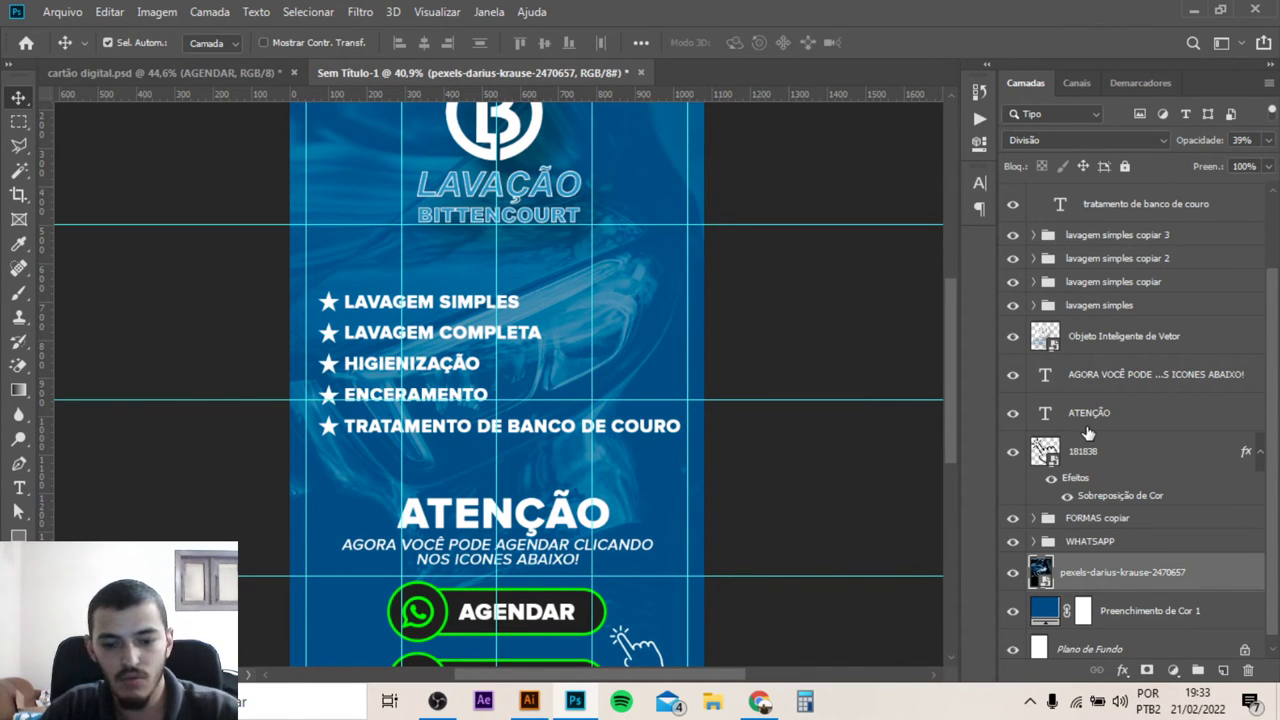
pyautogui.press('i')
pyautogui.hotkey('ctrl', 'u')
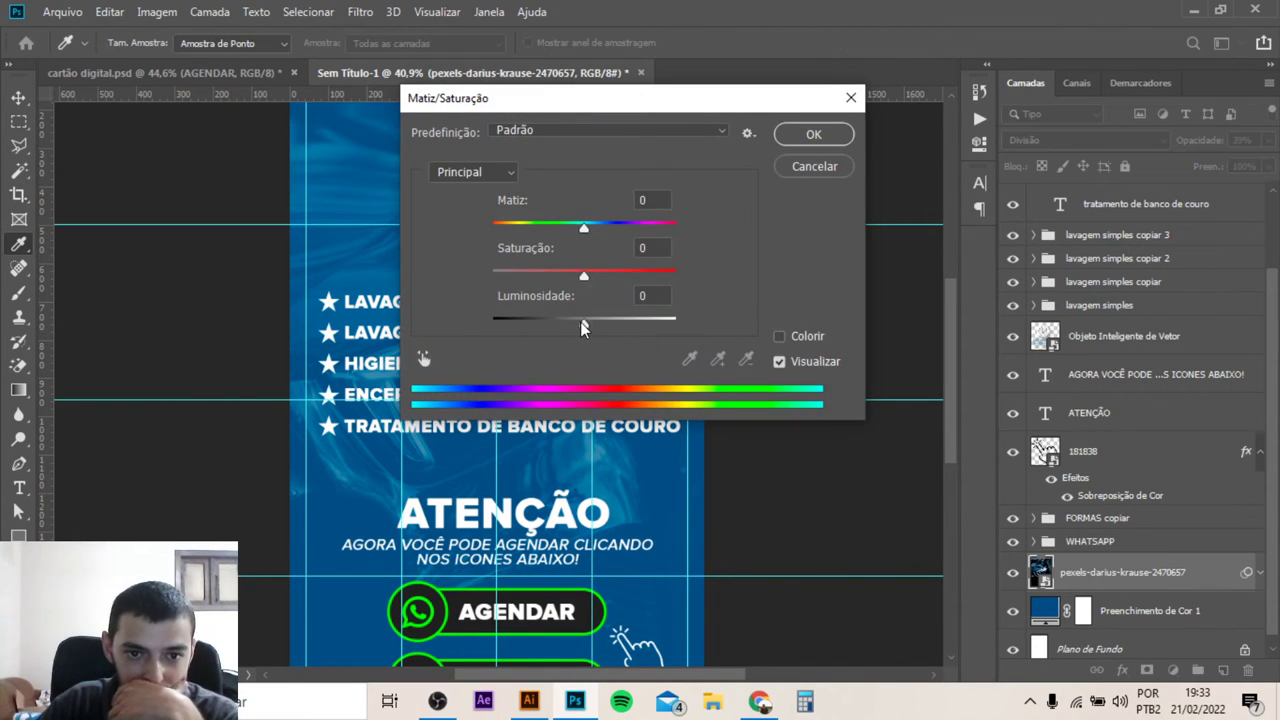
pyautogui.moveTo(583, 327); pyautogui.dragTo(595, 327)
pyautogui.click(812, 134)
pyautogui.press('v')
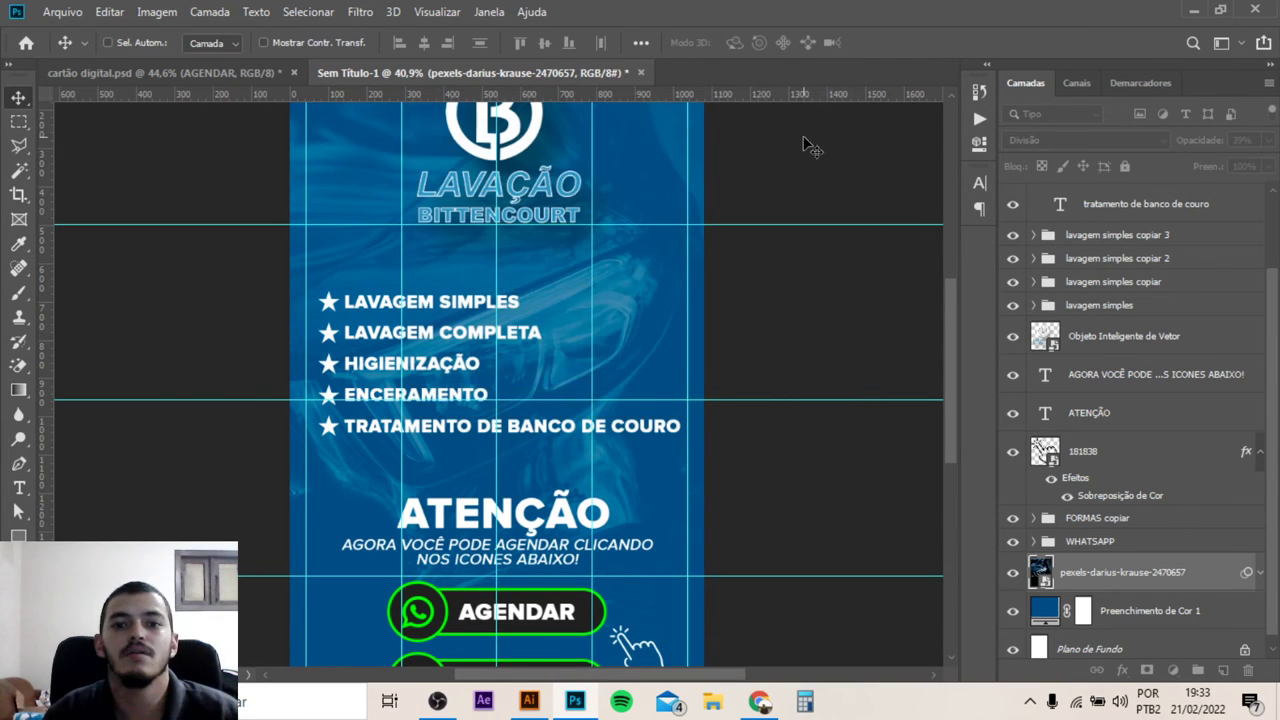
# - Fit the whole flyer in view and hide the guides
pyautogui.hotkey('ctrl', '0')
pyautogui.press('space')
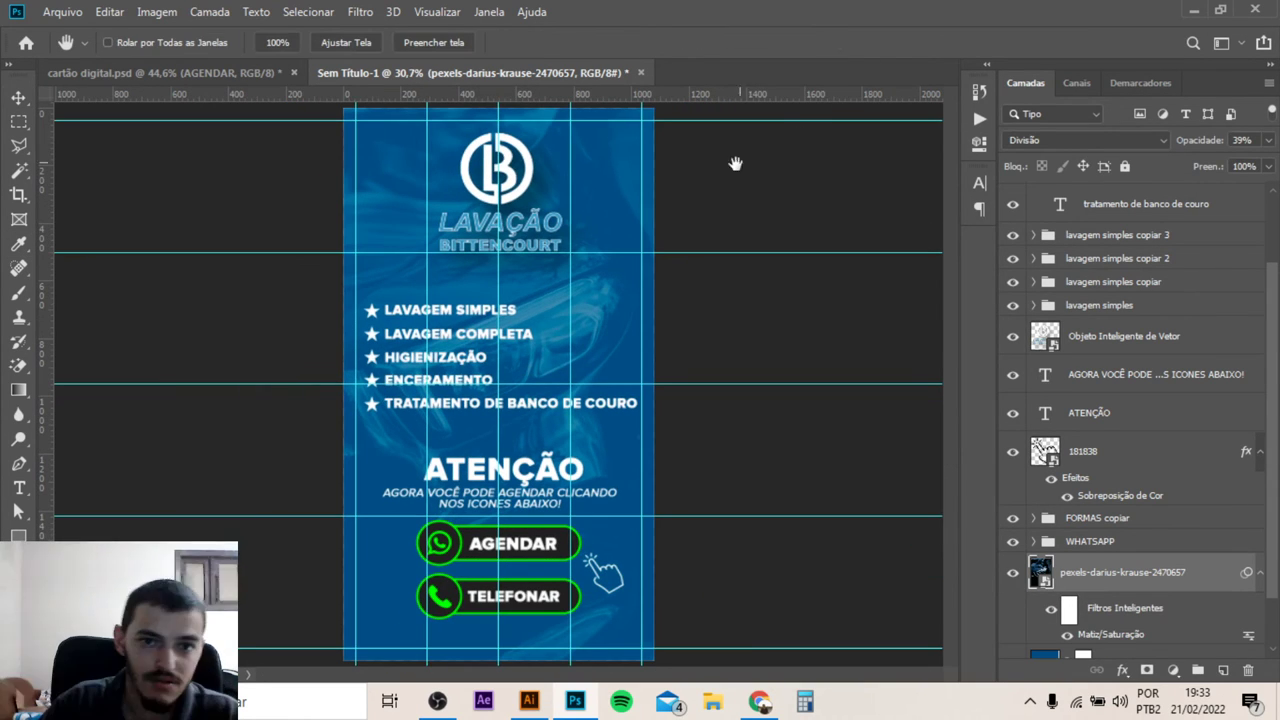
pyautogui.hotkey('ctrl', ';')
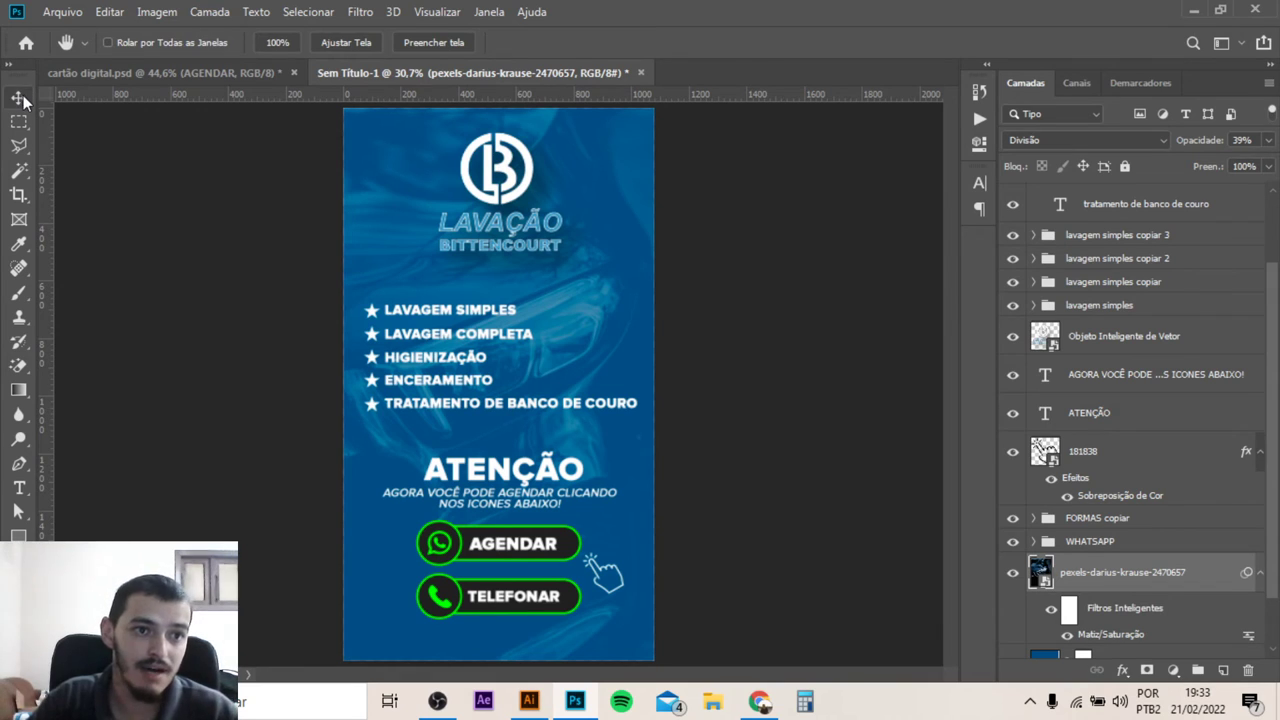
# - Collapse lavagem simples copiar 4, check each service-line group, and hide the ENCERAMENTO group
pyautogui.click(20, 98)
pyautogui.click(1092, 308)
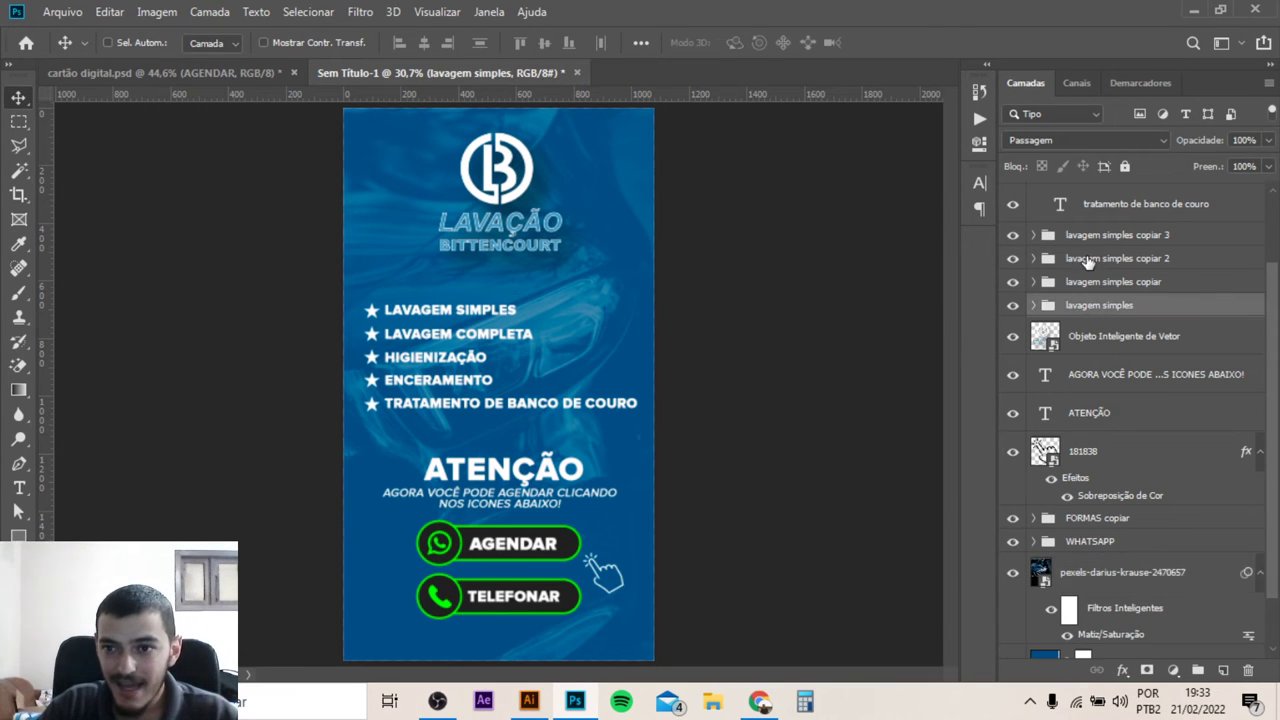
pyautogui.scroll(2, 1088, 262)
pyautogui.click(1034, 194)
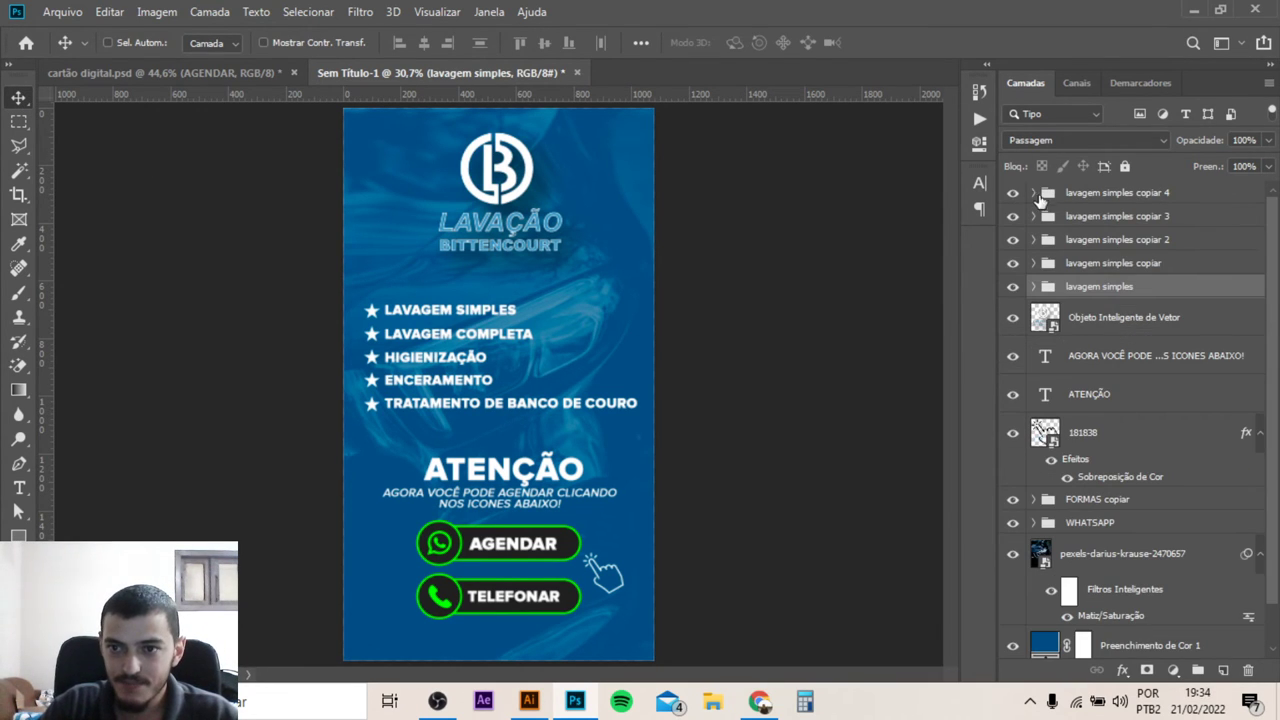
pyautogui.keyDown('shift'); pyautogui.click(1100, 198); pyautogui.keyUp('shift')
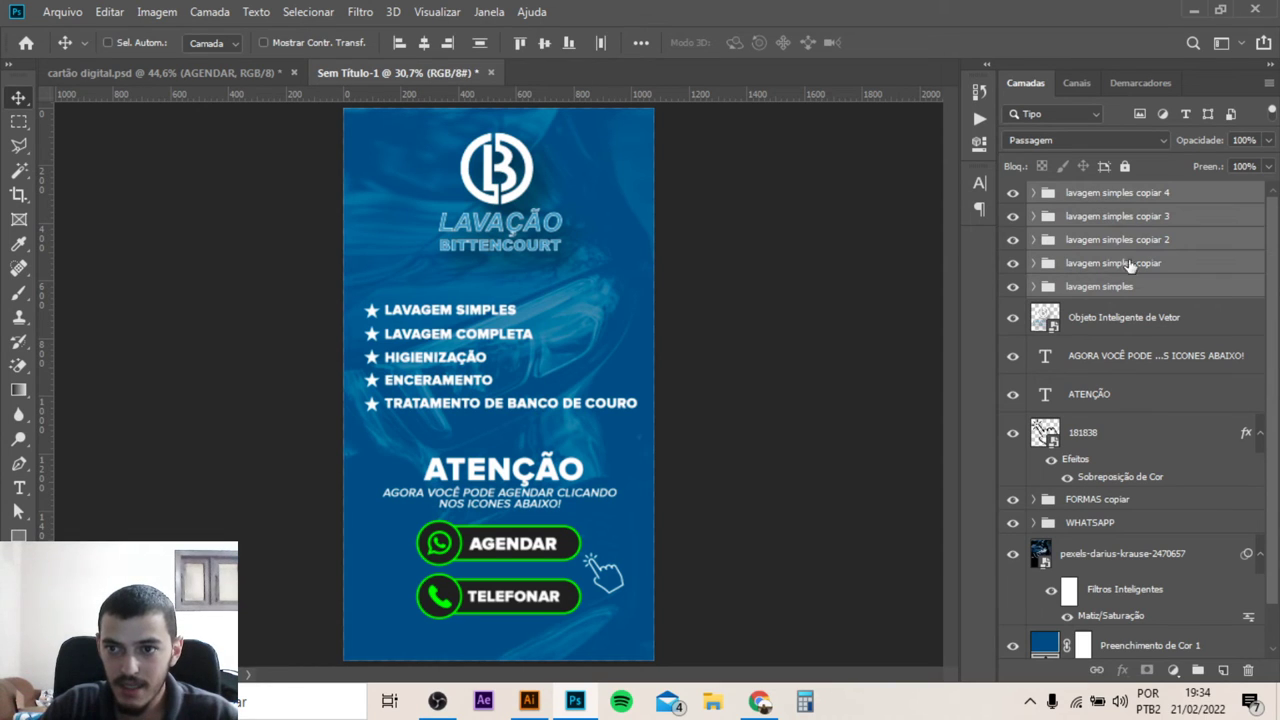
pyautogui.click(1132, 290)
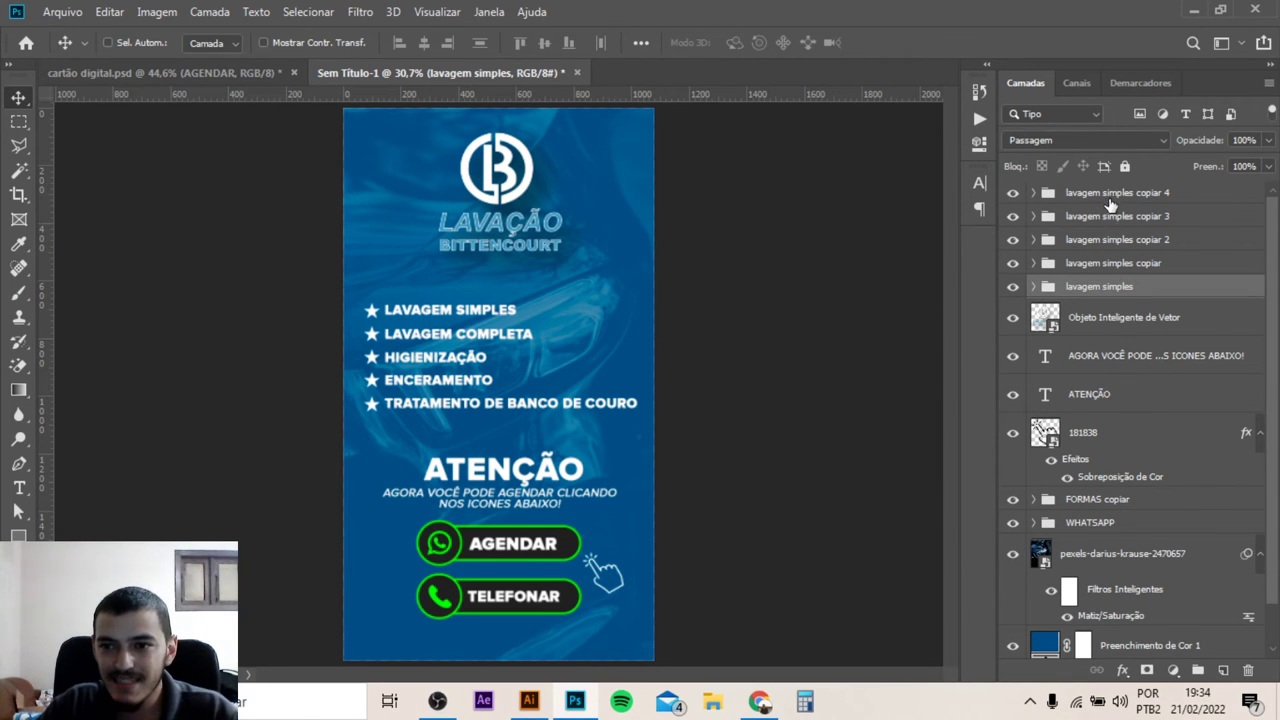
pyautogui.click(1012, 192)
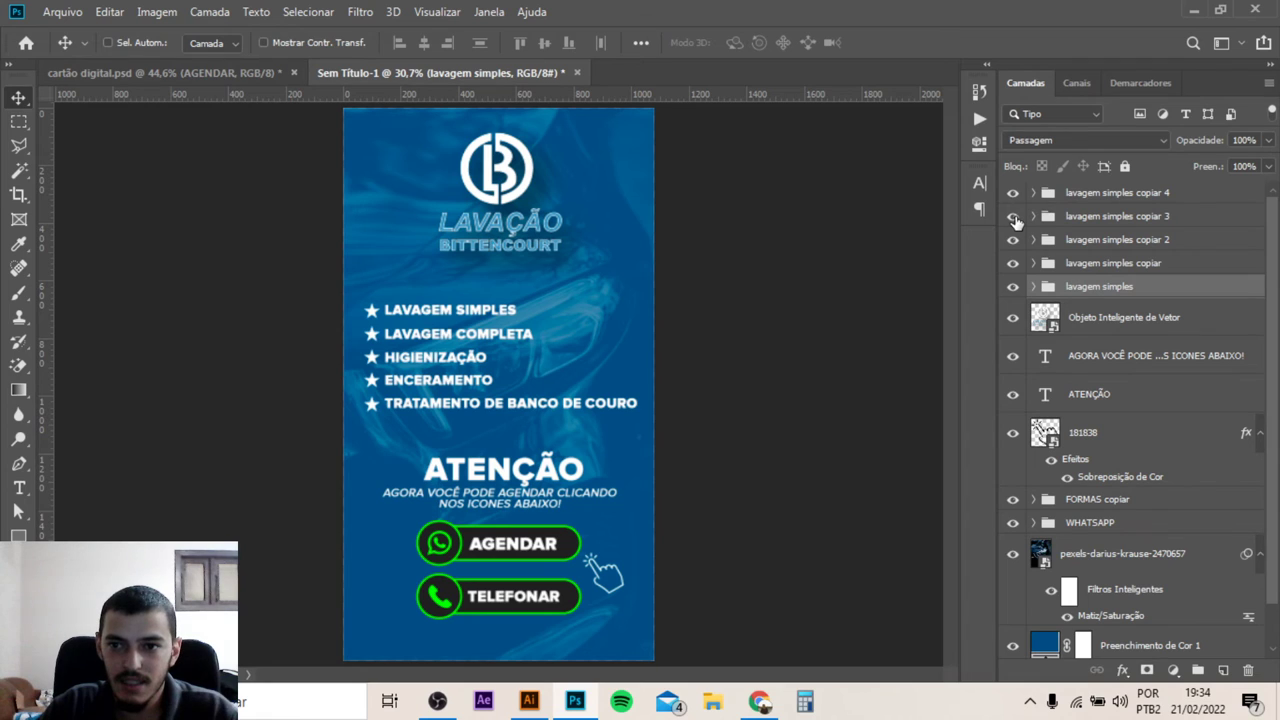
pyautogui.click(1013, 217)
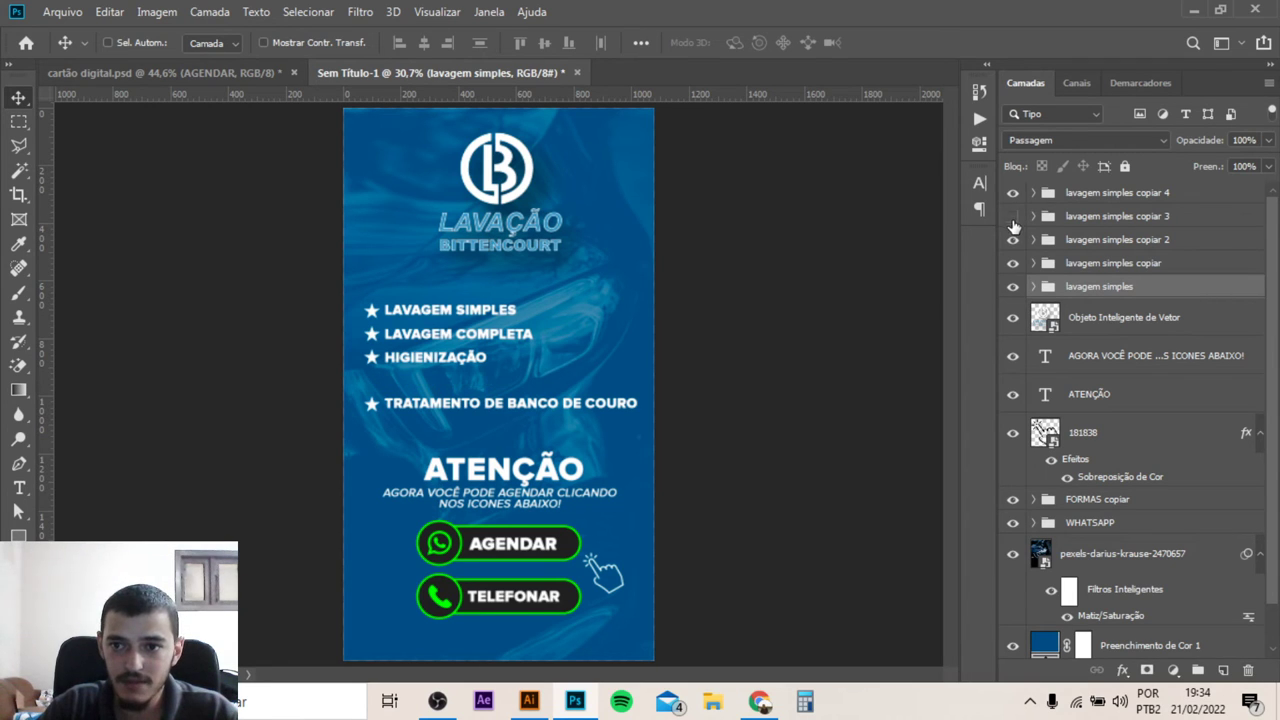
# - Show the copiar 3 line again and move all five service lines up-left beneath the logo
pyautogui.click(1012, 216)
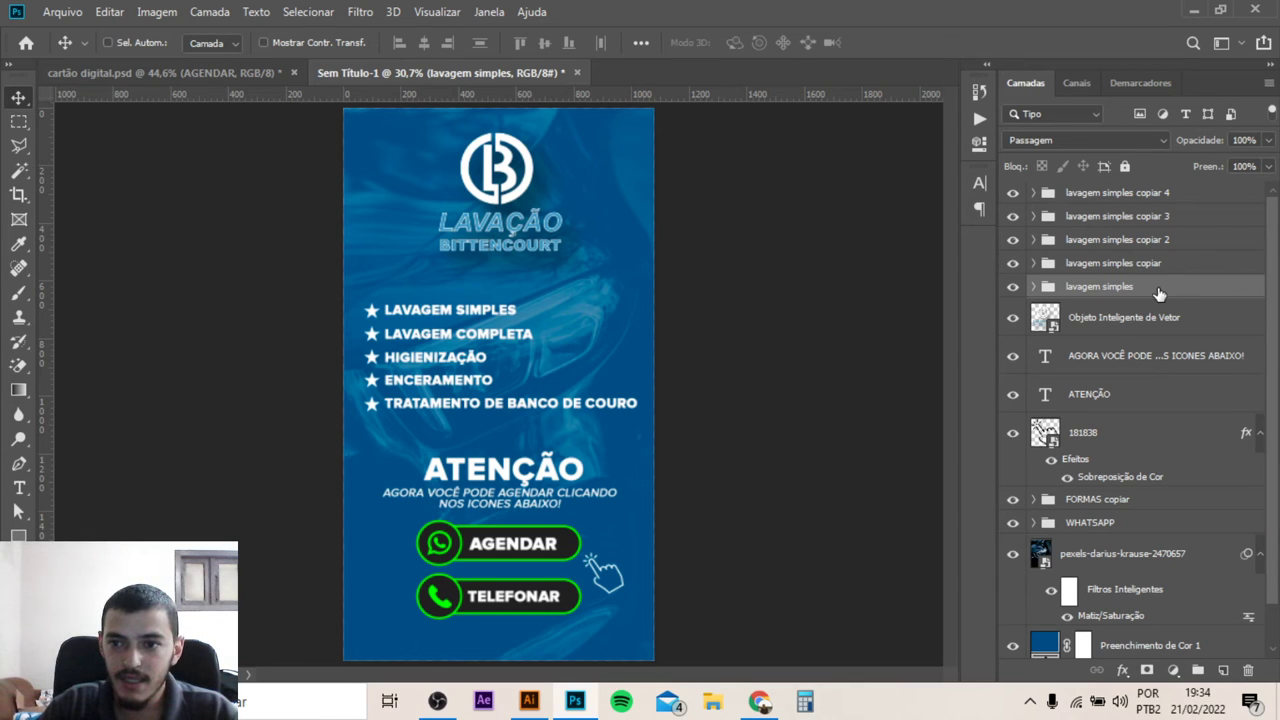
pyautogui.keyDown('shift'); pyautogui.click(1173, 203); pyautogui.keyUp('shift')
pyautogui.moveTo(570, 278)
pyautogui.mouseDown()
pyautogui.moveTo(455, 318)
pyautogui.moveTo(507, 303)
pyautogui.mouseUp()
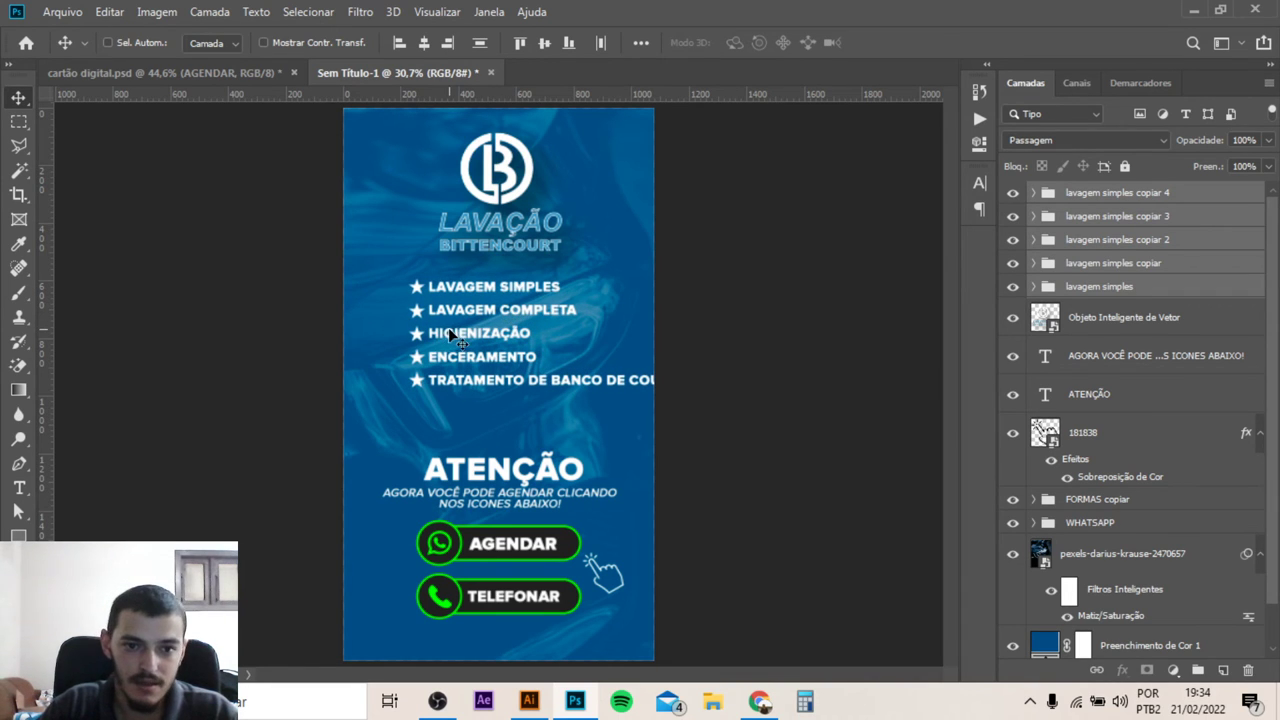
pyautogui.moveTo(452, 335); pyautogui.dragTo(491, 362)
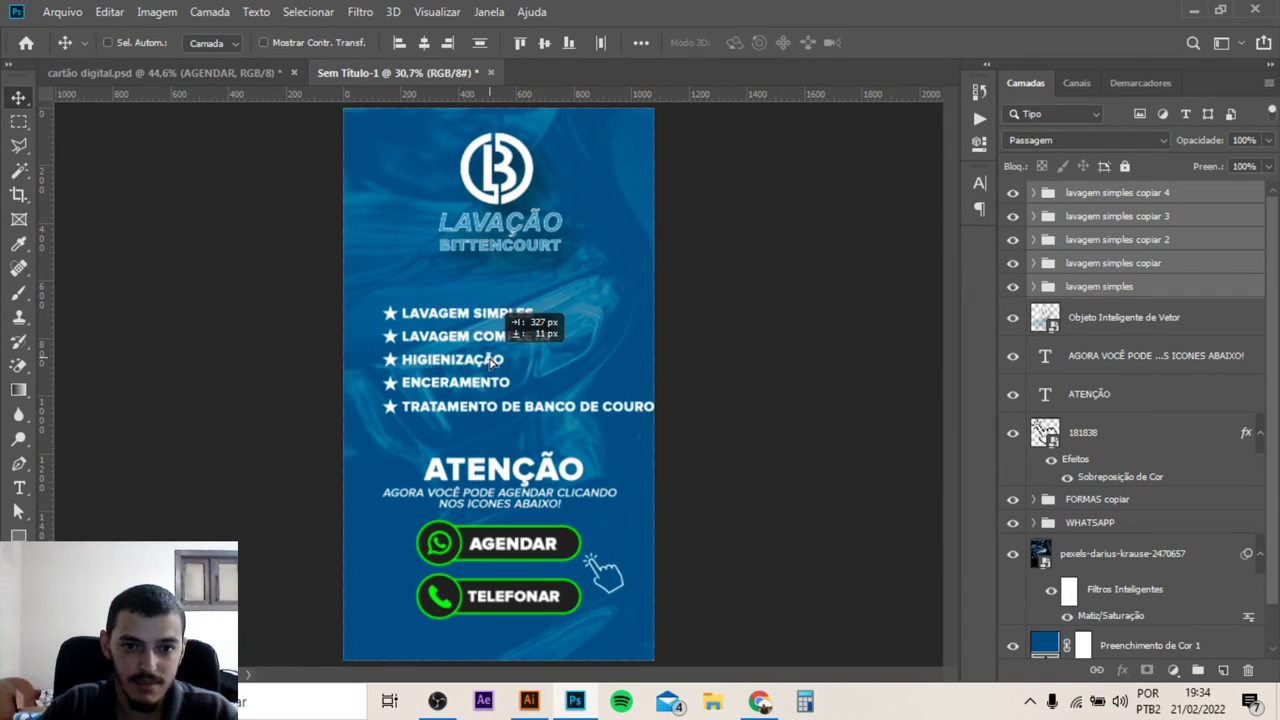
pyautogui.hotkey('ctrl', ';')
pyautogui.moveTo(491, 362)
pyautogui.mouseDown()
pyautogui.moveTo(444, 291)
pyautogui.moveTo(447, 302)
pyautogui.mouseUp()
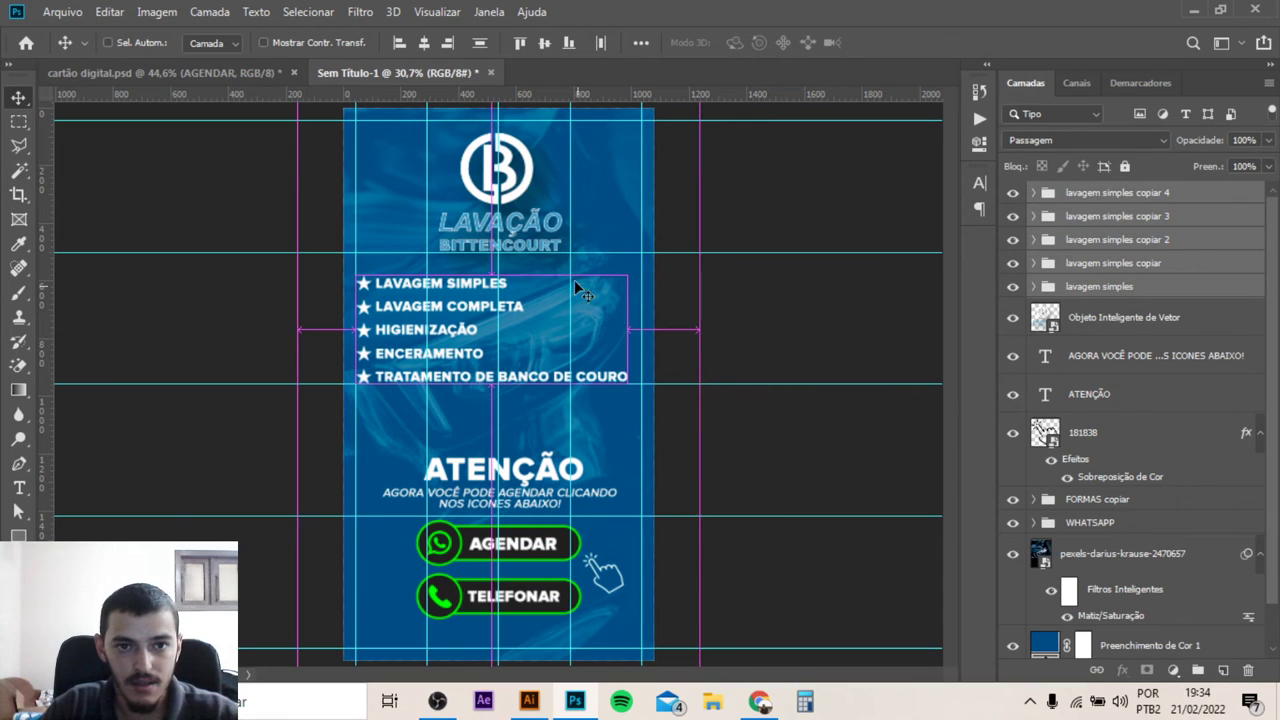
pyautogui.hotkey('ctrl', 'h')
# - Check the cartão digital reference and select the lavagem simples group on the flyer
pyautogui.click(256, 76)
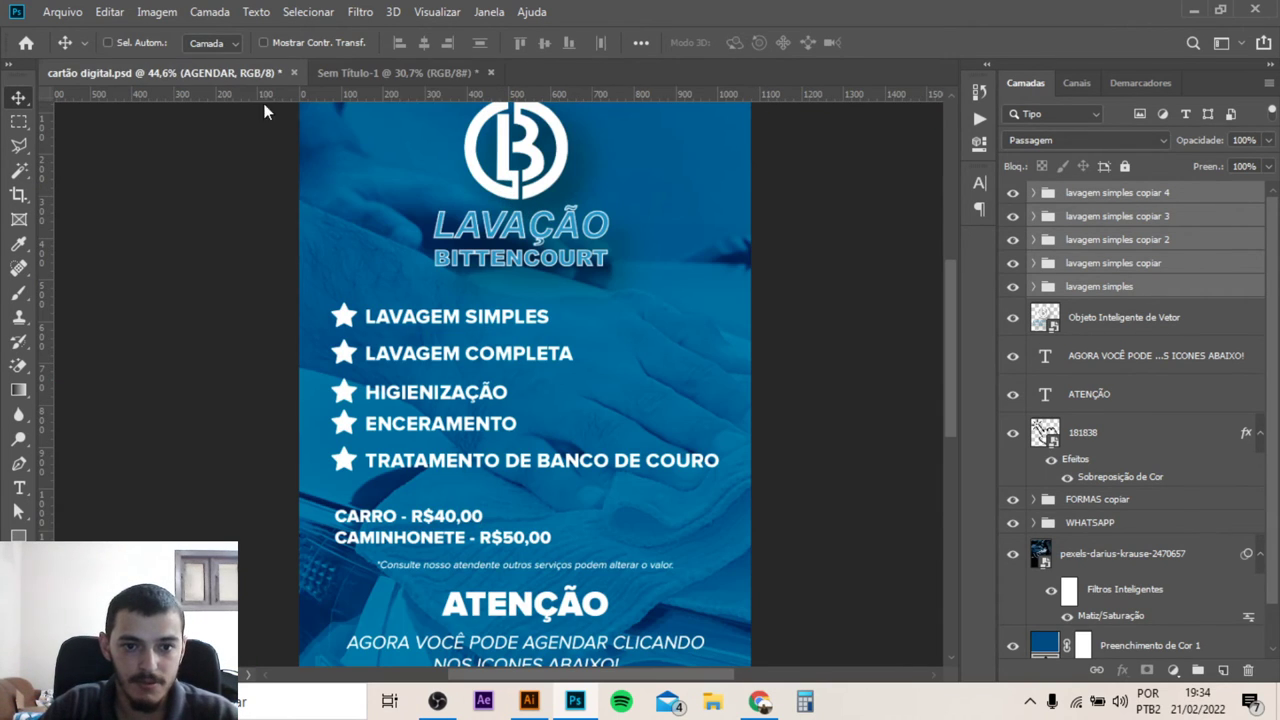
pyautogui.click(414, 72)
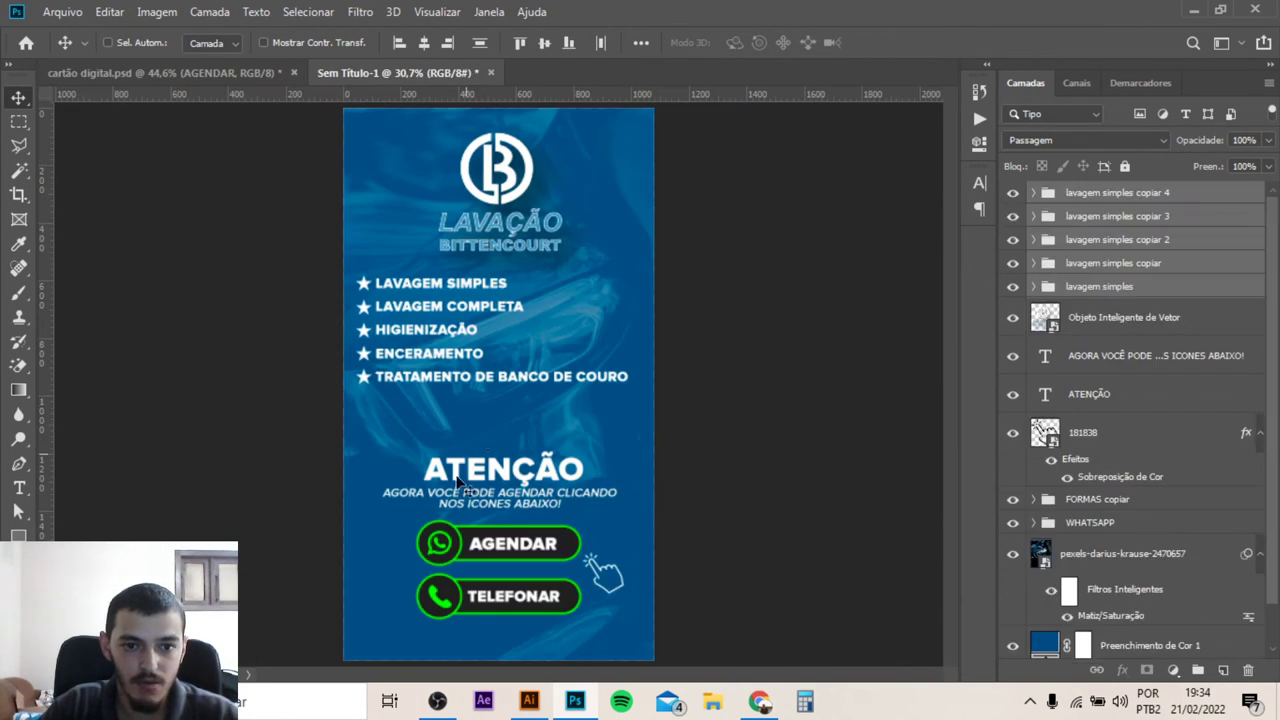
pyautogui.press('ctrl')
pyautogui.click(1145, 320)
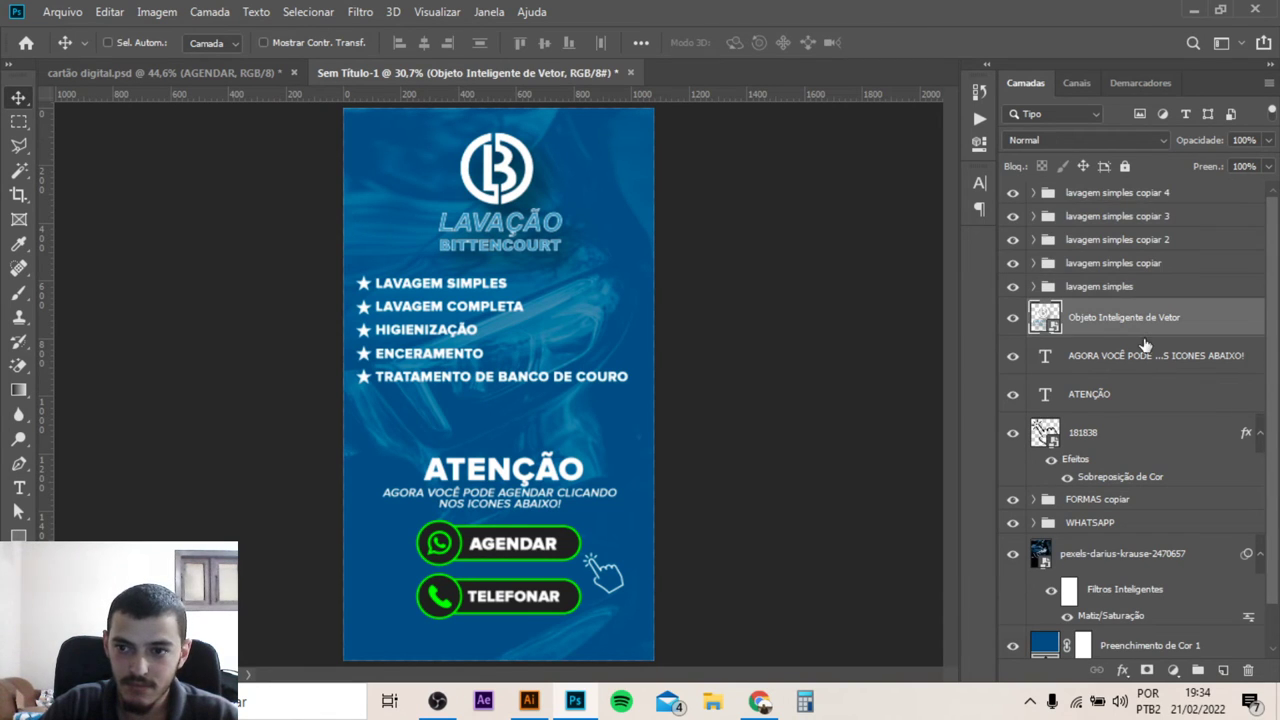
pyautogui.click(1143, 358)
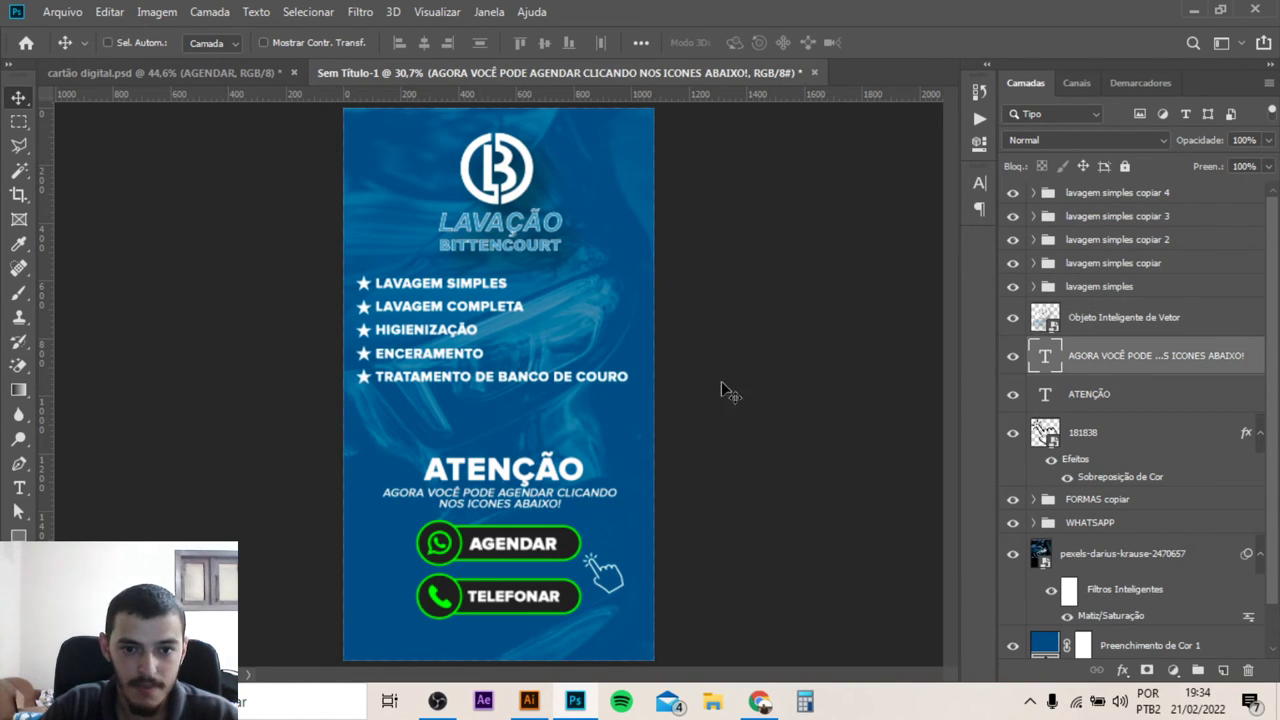
pyautogui.click(1119, 289)
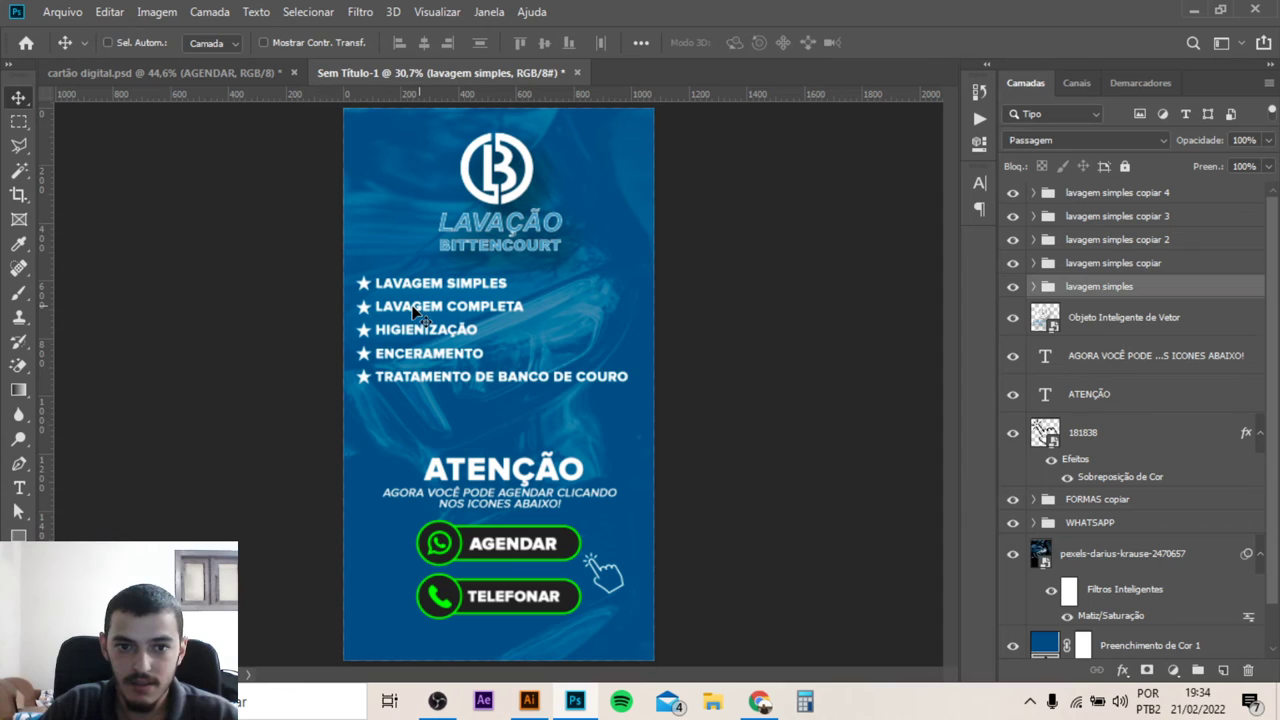
# - Duplicate the TRATAMENTO DE BANCO DE COURO line and move the copy just below the service list
pyautogui.press('t')
pyautogui.click(389, 416)
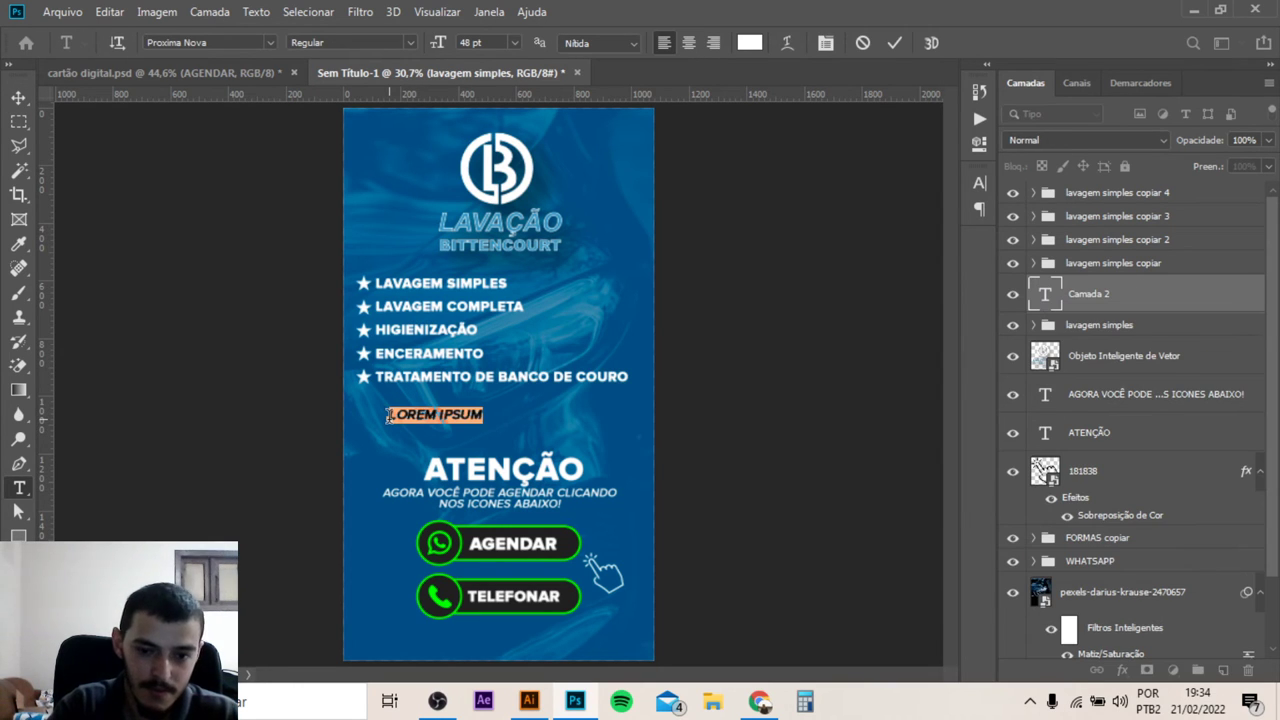
pyautogui.press('Escape')
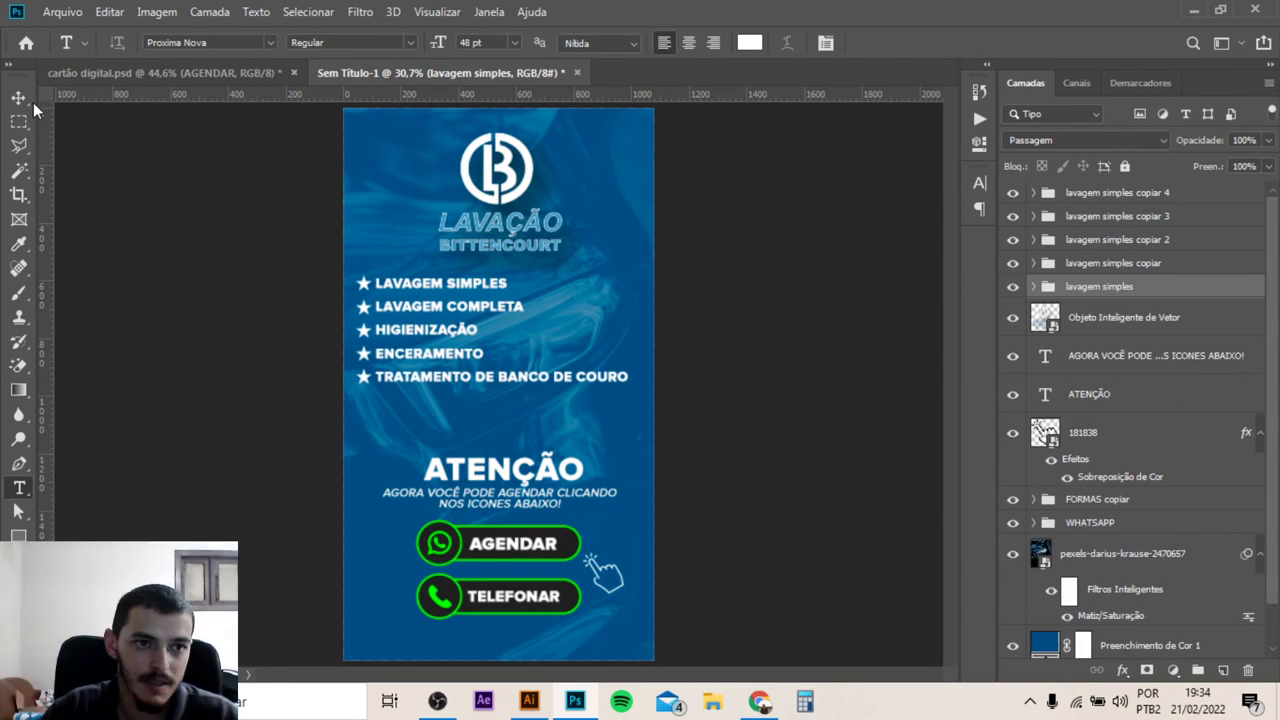
pyautogui.press('v')
pyautogui.moveTo(445, 385); pyautogui.dragTo(425, 472)
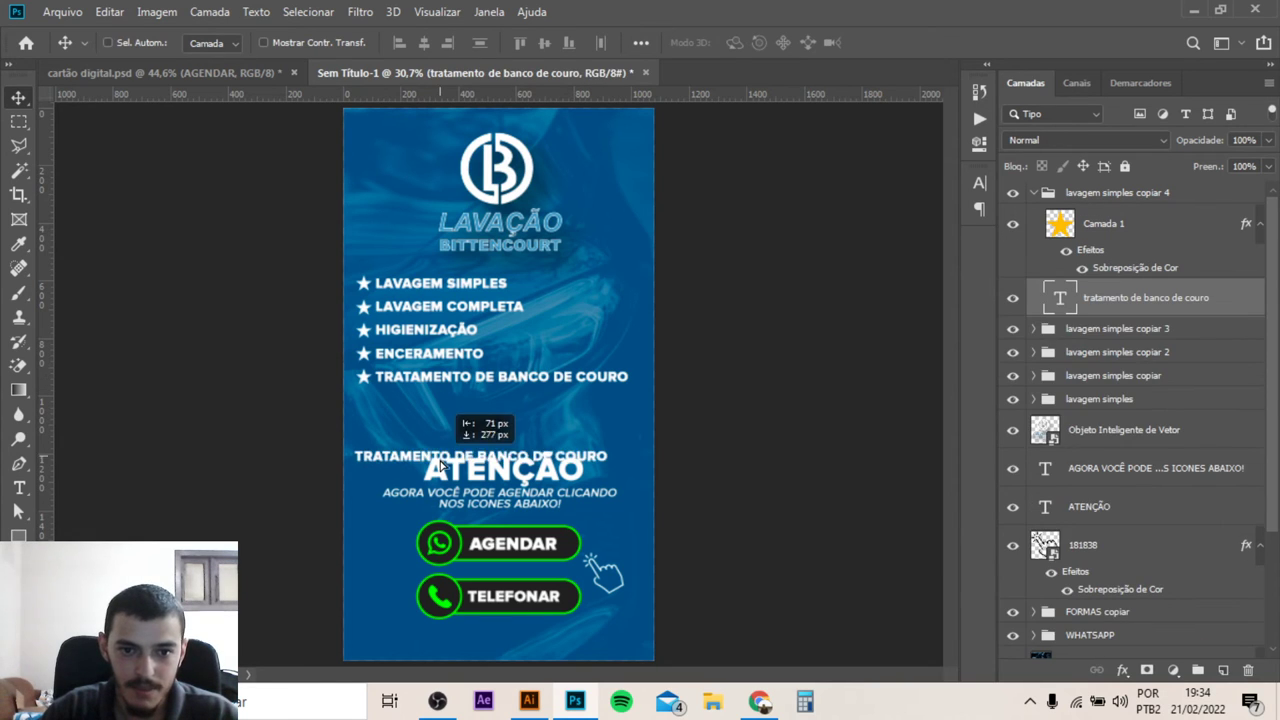
pyautogui.press('t')
pyautogui.click(396, 462)
pyautogui.hotkey('ctrl', 'a')
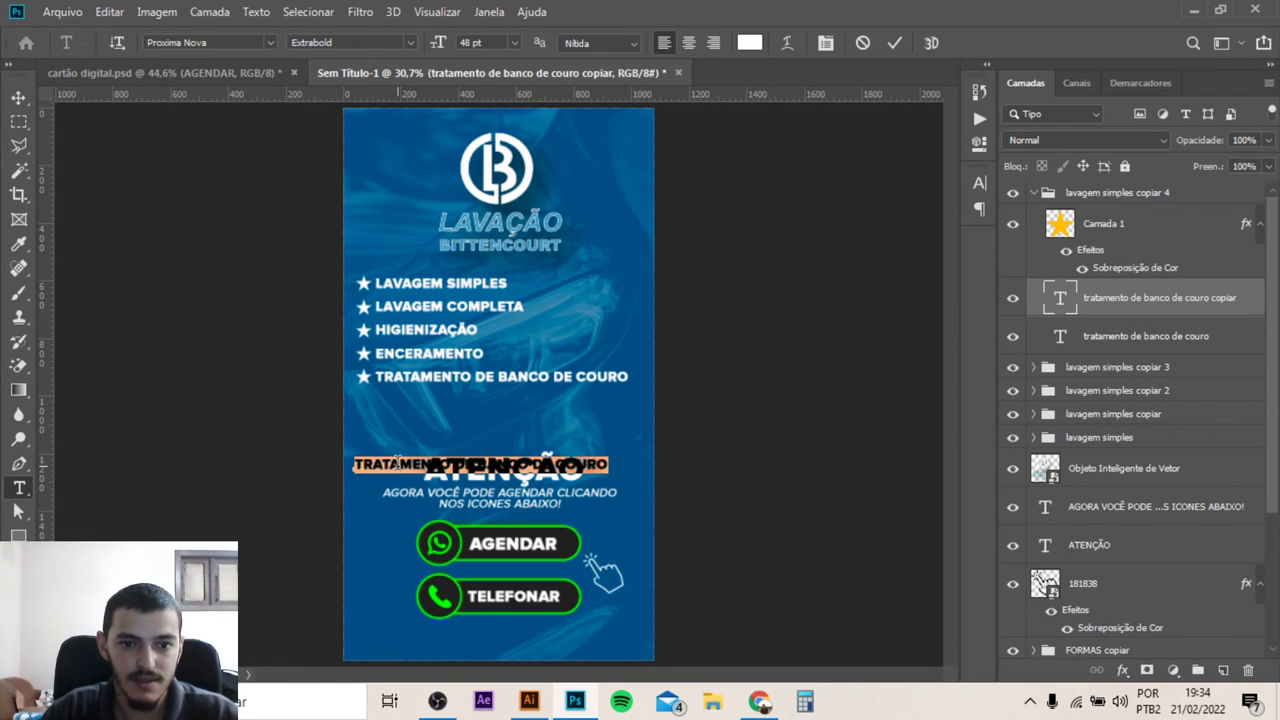
pyautogui.click(220, 75)
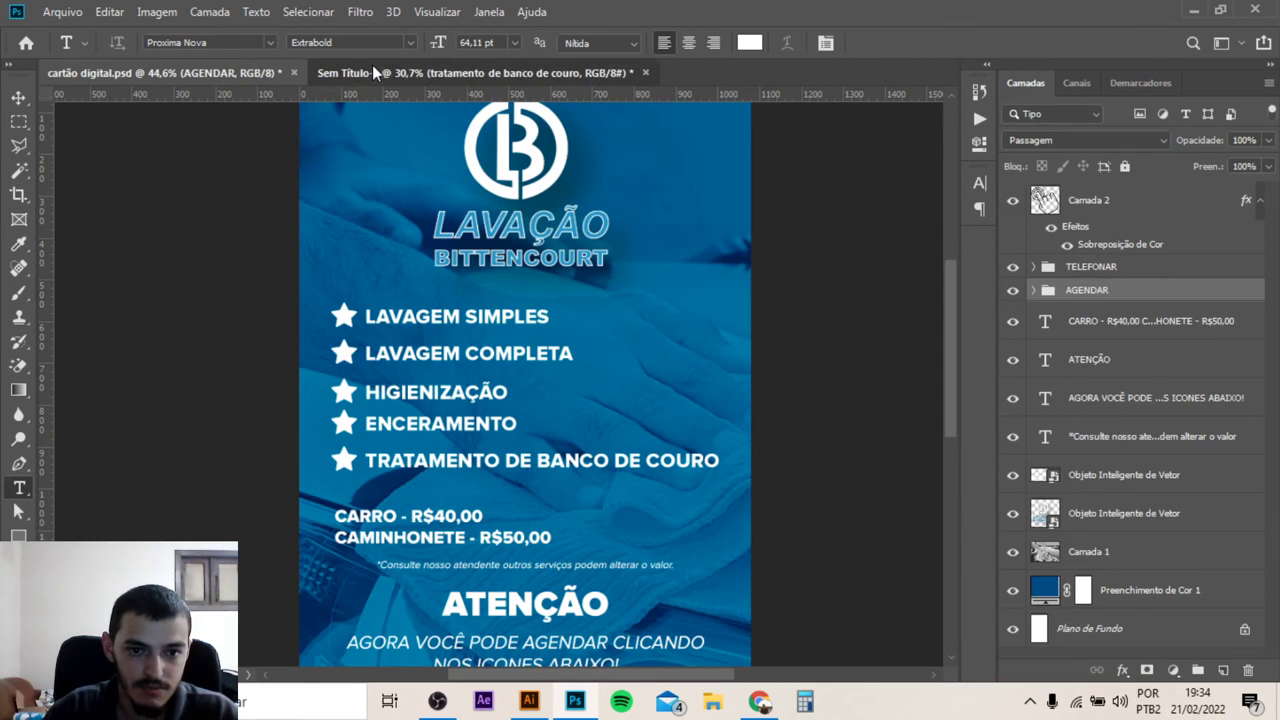
pyautogui.click(372, 72)
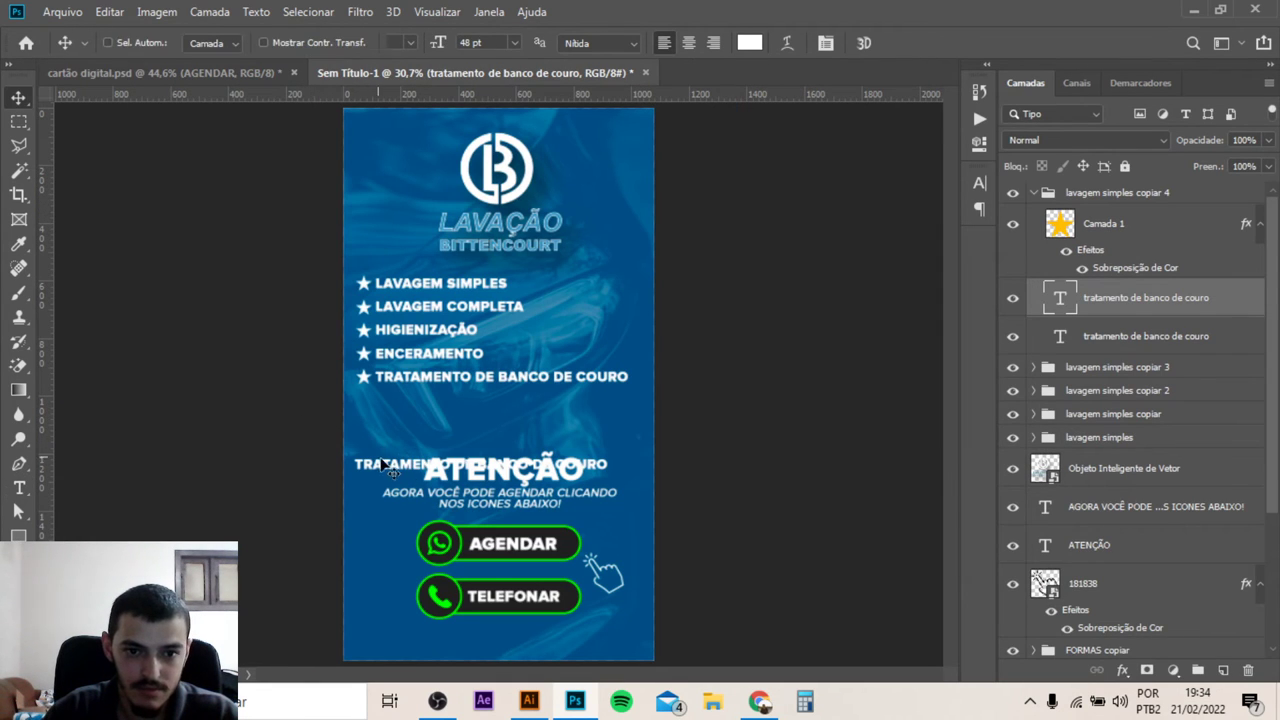
pyautogui.moveTo(403, 464); pyautogui.dragTo(411, 414)
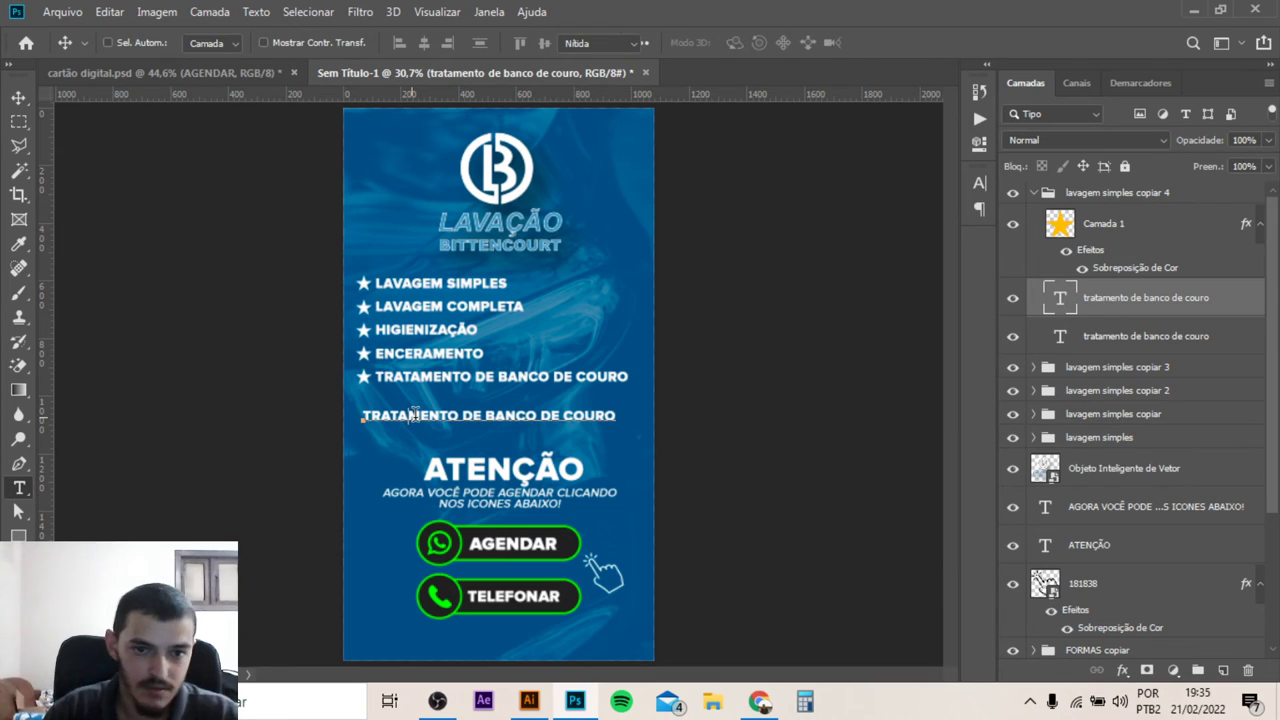
# - Retype the copy as two price lines: CARRO - R$40,00 and CAMINHONETE - R$50,00
pyautogui.click(411, 414)
pyautogui.hotkey('ctrl', 'a')
pyautogui.write('CARRO')
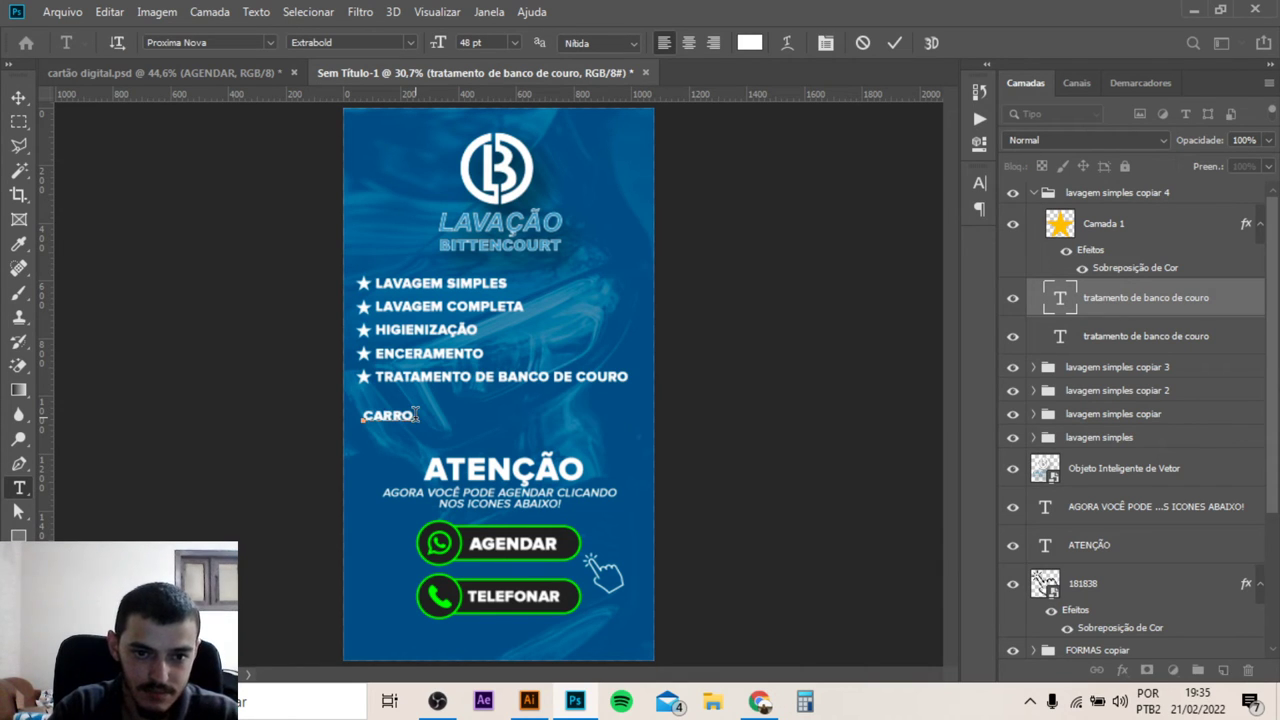
pyautogui.write('40,00')
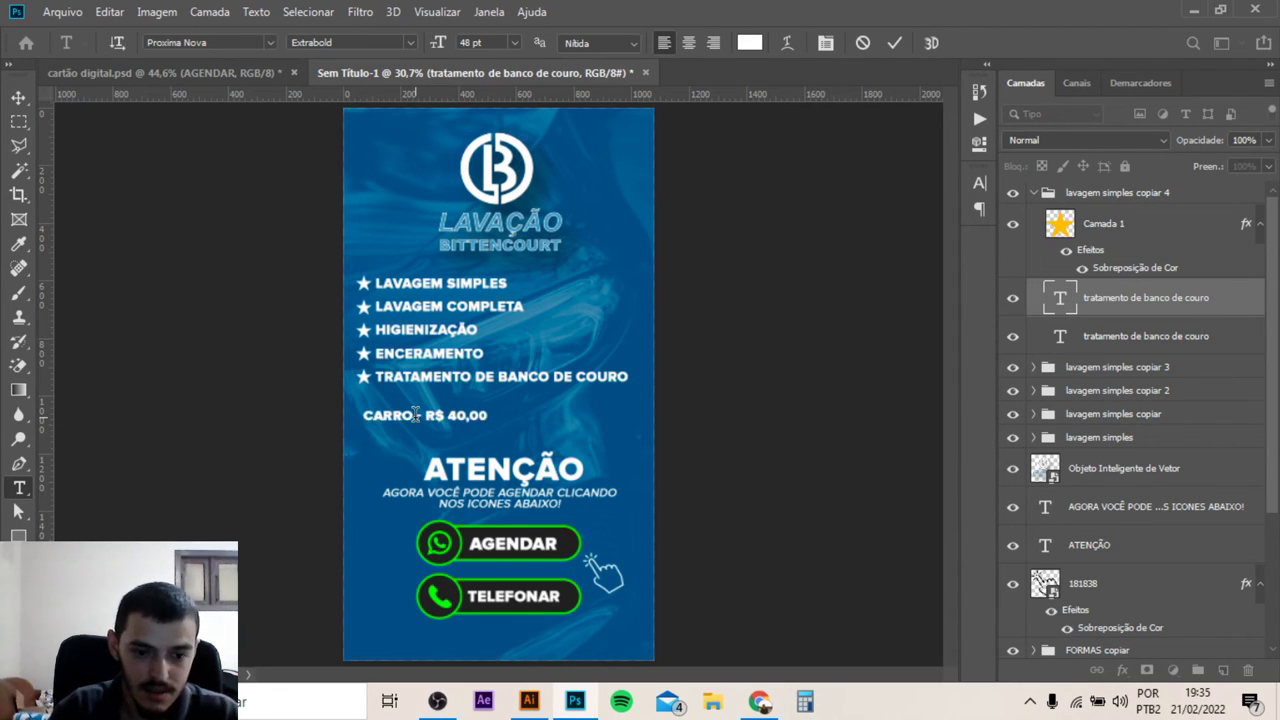
pyautogui.press('Escape')
pyautogui.press('c')
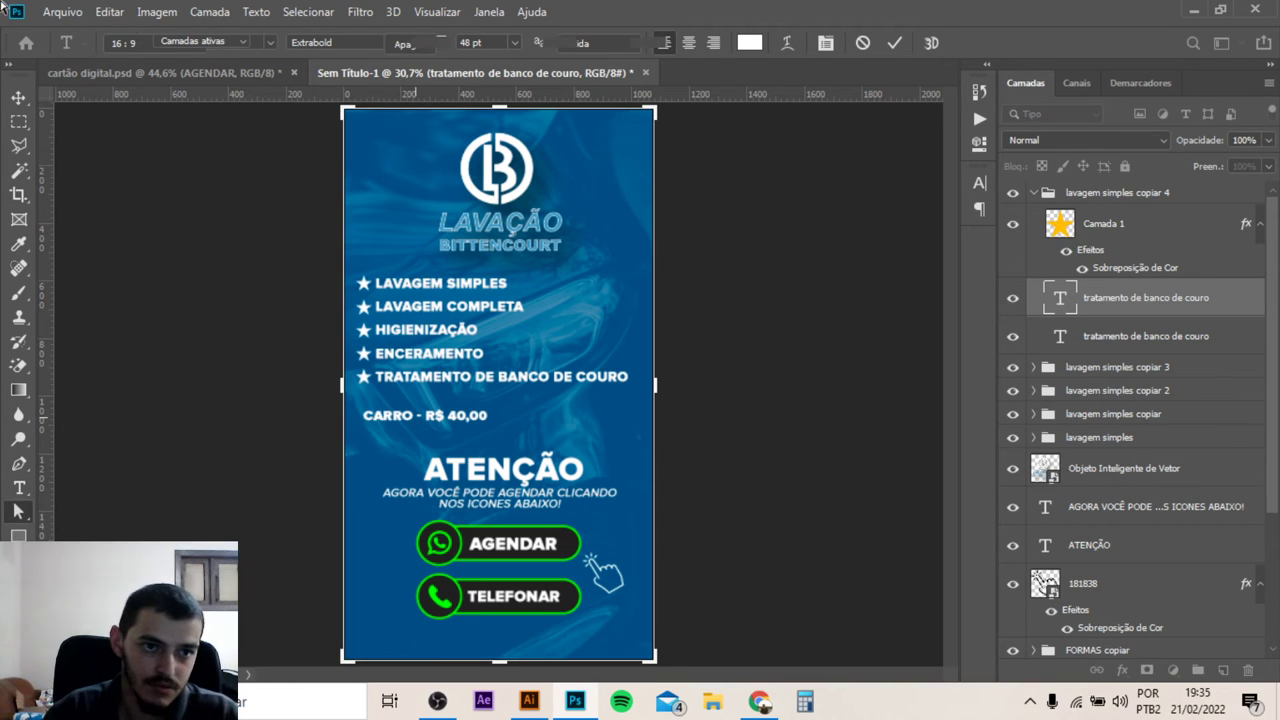
pyautogui.press('Escape')
pyautogui.press('v')
pyautogui.press('t')
pyautogui.click(476, 412)
pyautogui.write('CAMINHO')
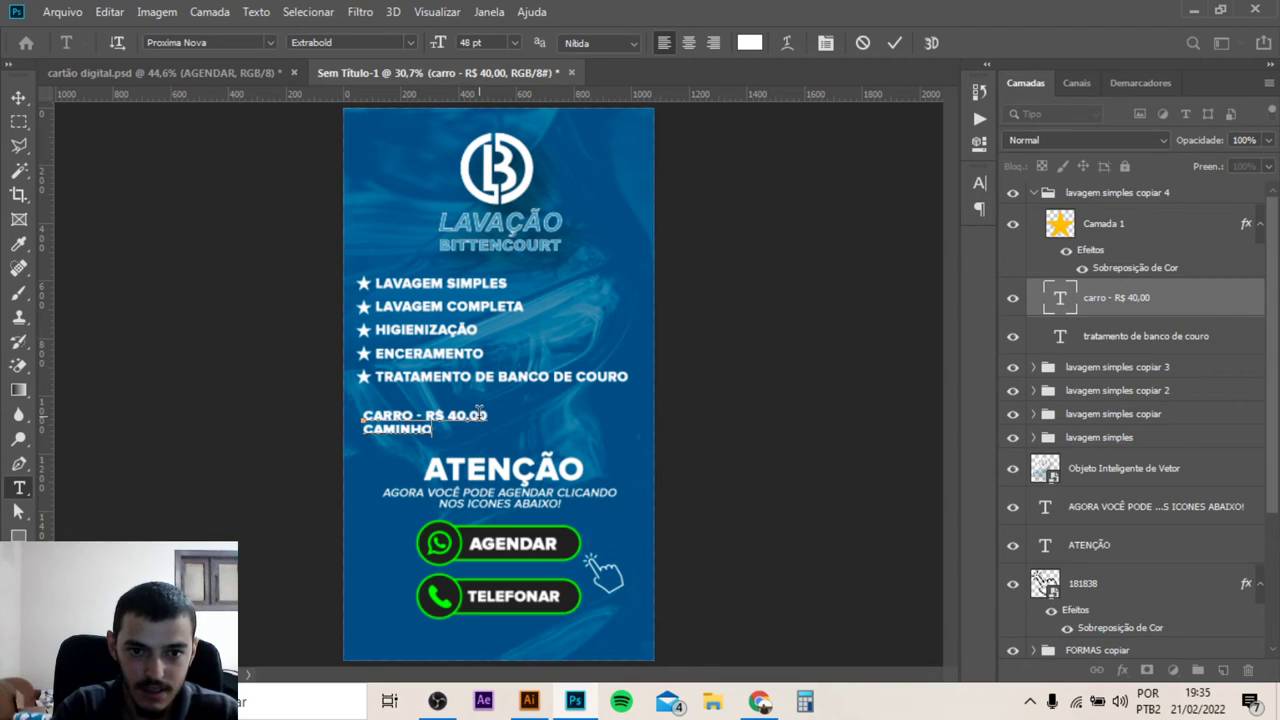
pyautogui.write('nete')
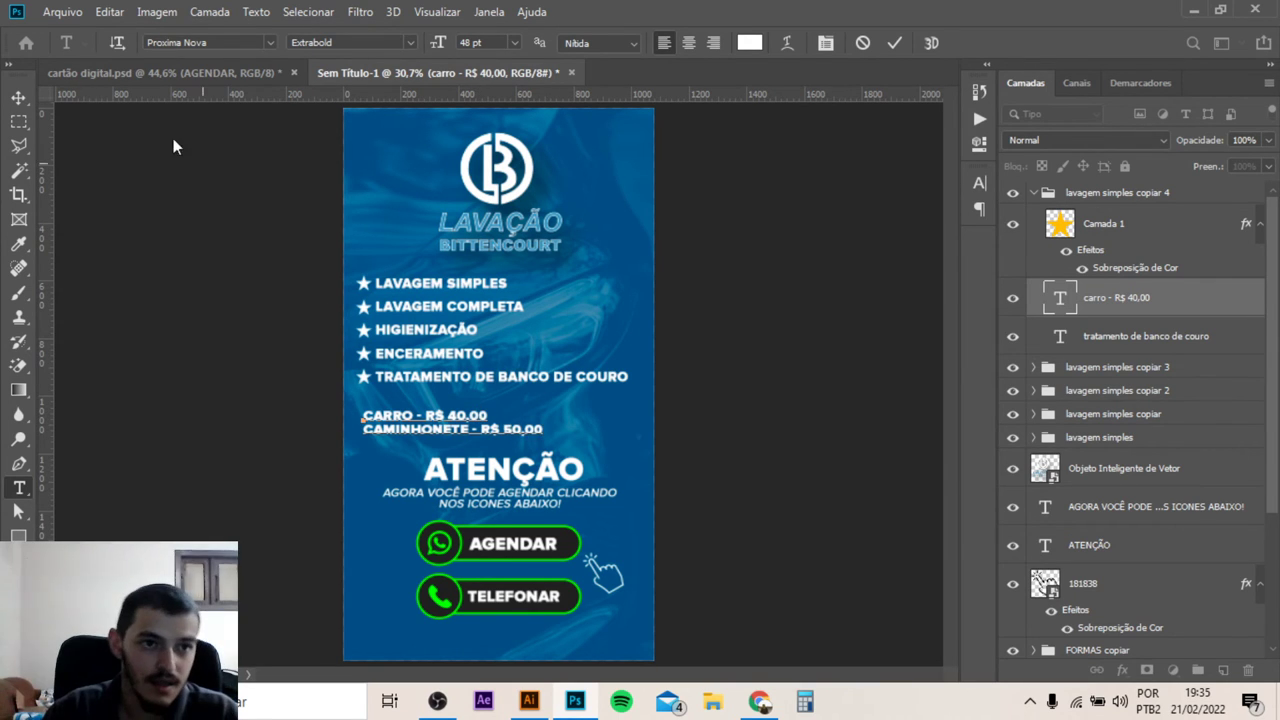
pyautogui.click(19, 98)
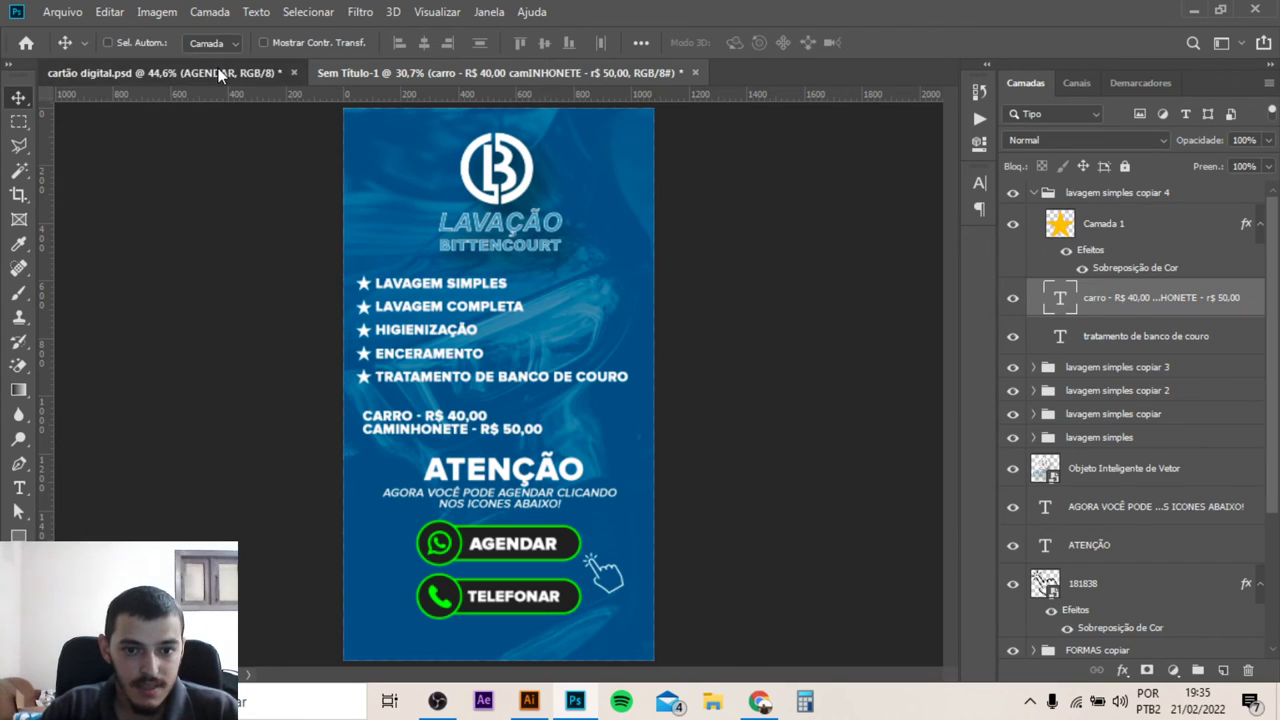
# - Compare with the reference and remove the space after R$ in the price lines
pyautogui.click(218, 70)
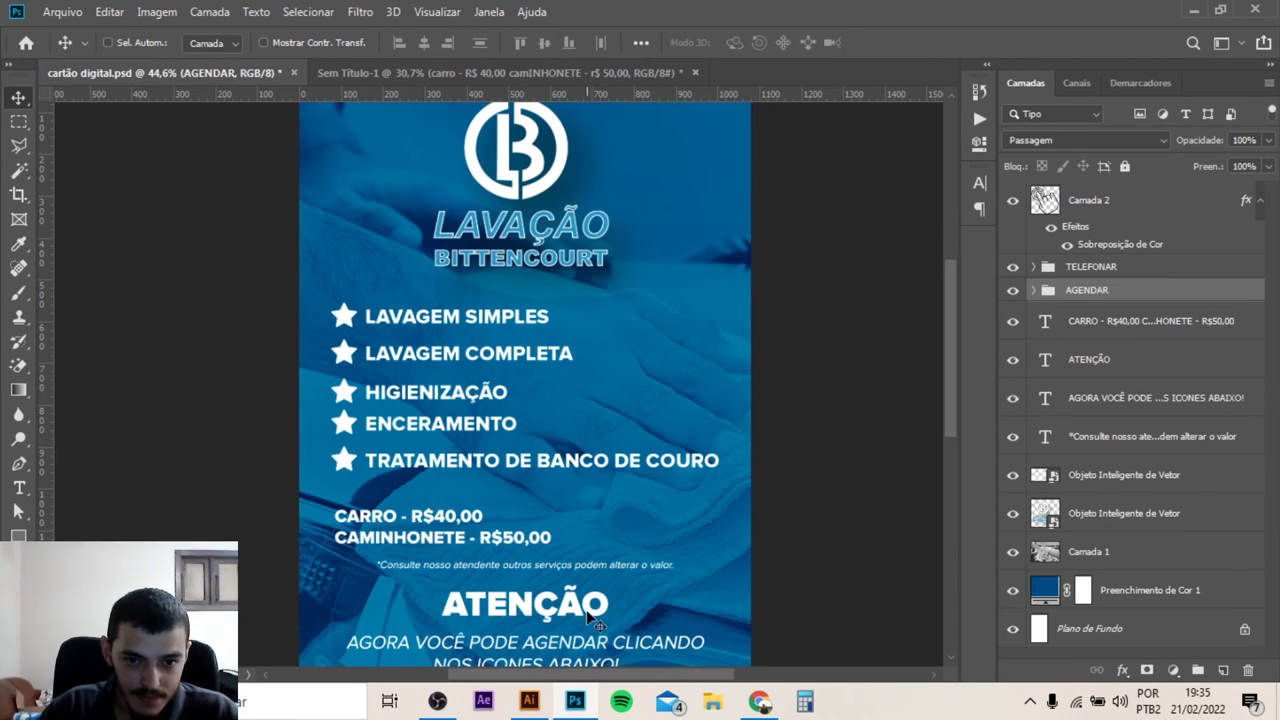
pyautogui.click(350, 72)
pyautogui.press('t')
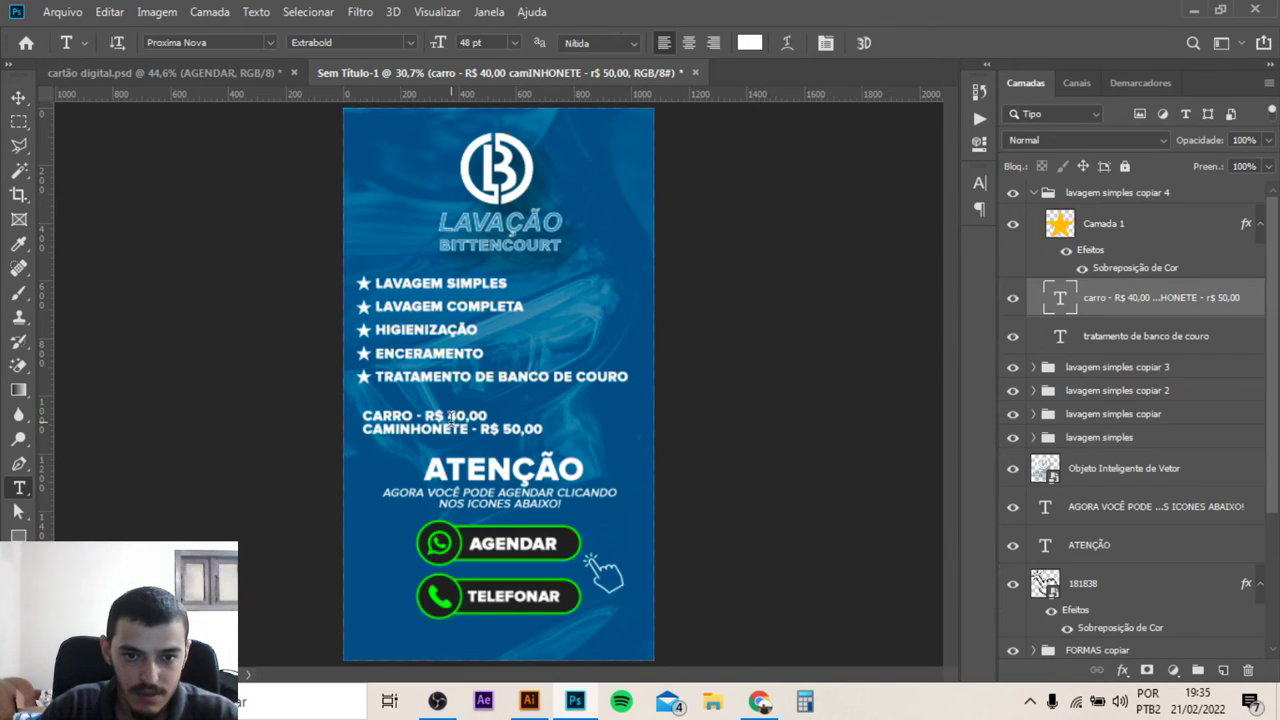
pyautogui.click(451, 415)
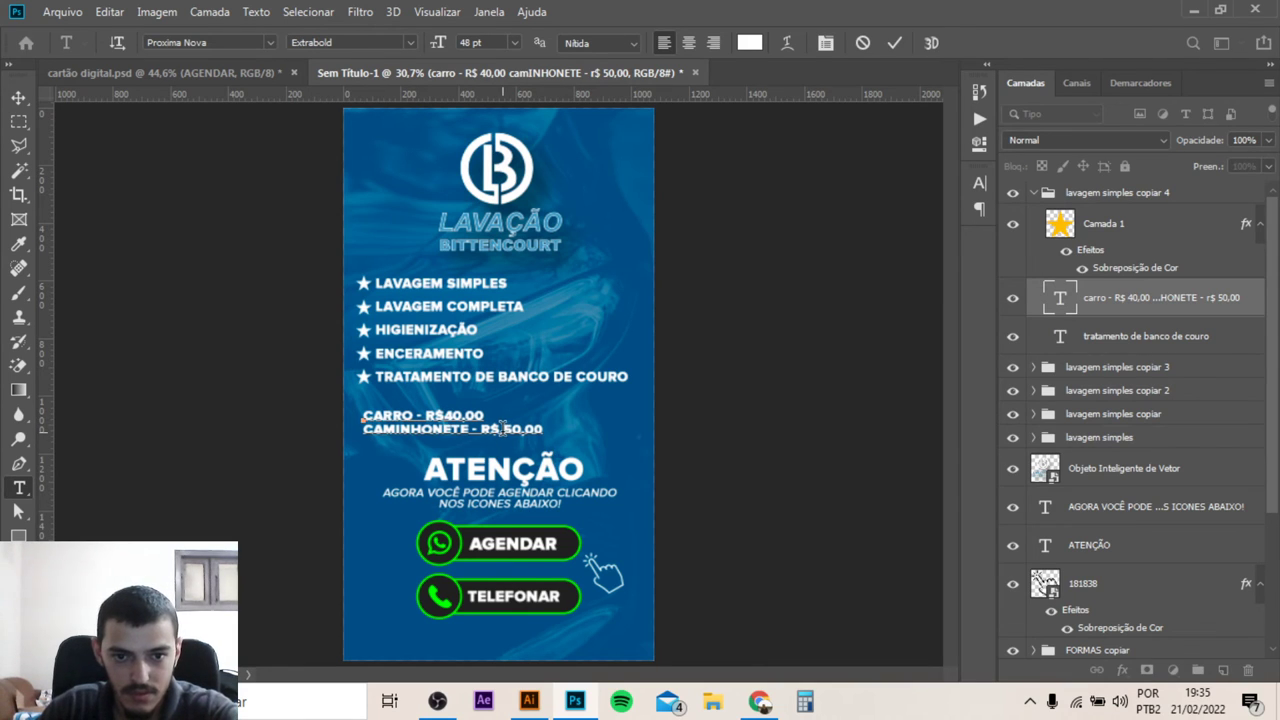
pyautogui.press('BackSpace')
pyautogui.click(18, 97)
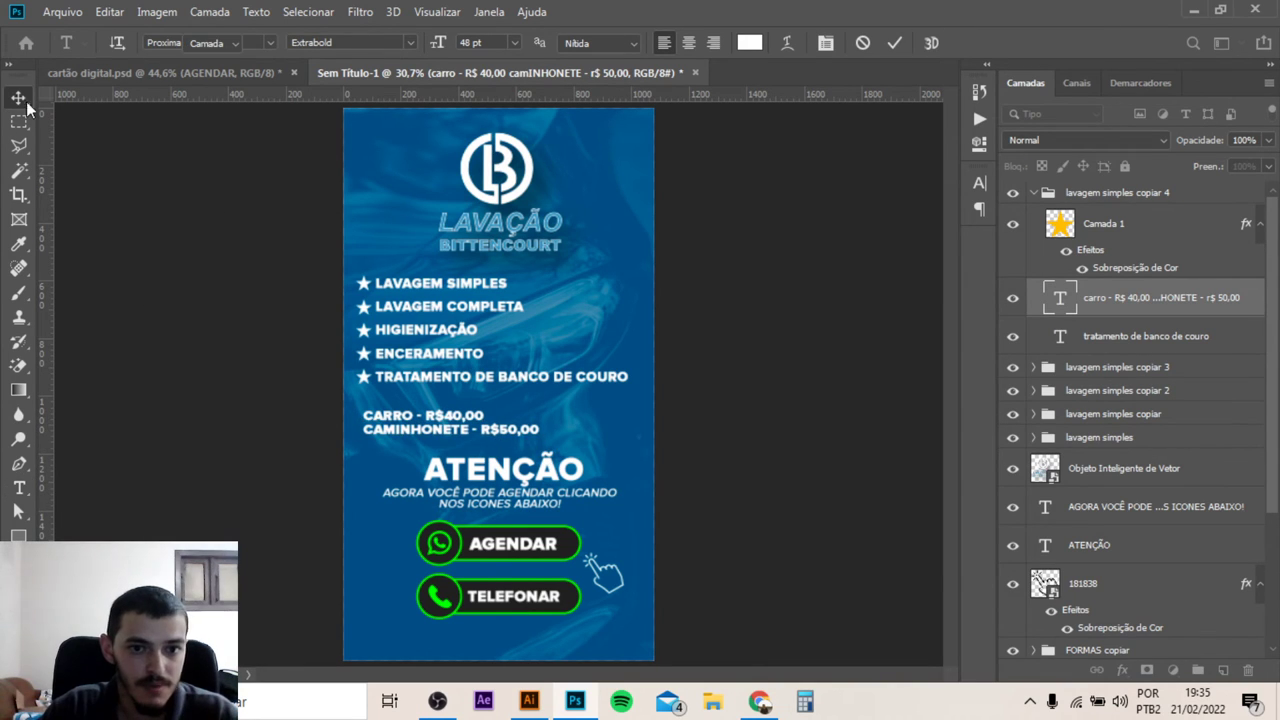
# - Shift the price lines left to align with the list and nudge the five service groups up
pyautogui.moveTo(474, 428)
pyautogui.mouseDown()
pyautogui.moveTo(397, 427)
pyautogui.moveTo(389, 415)
pyautogui.mouseUp()
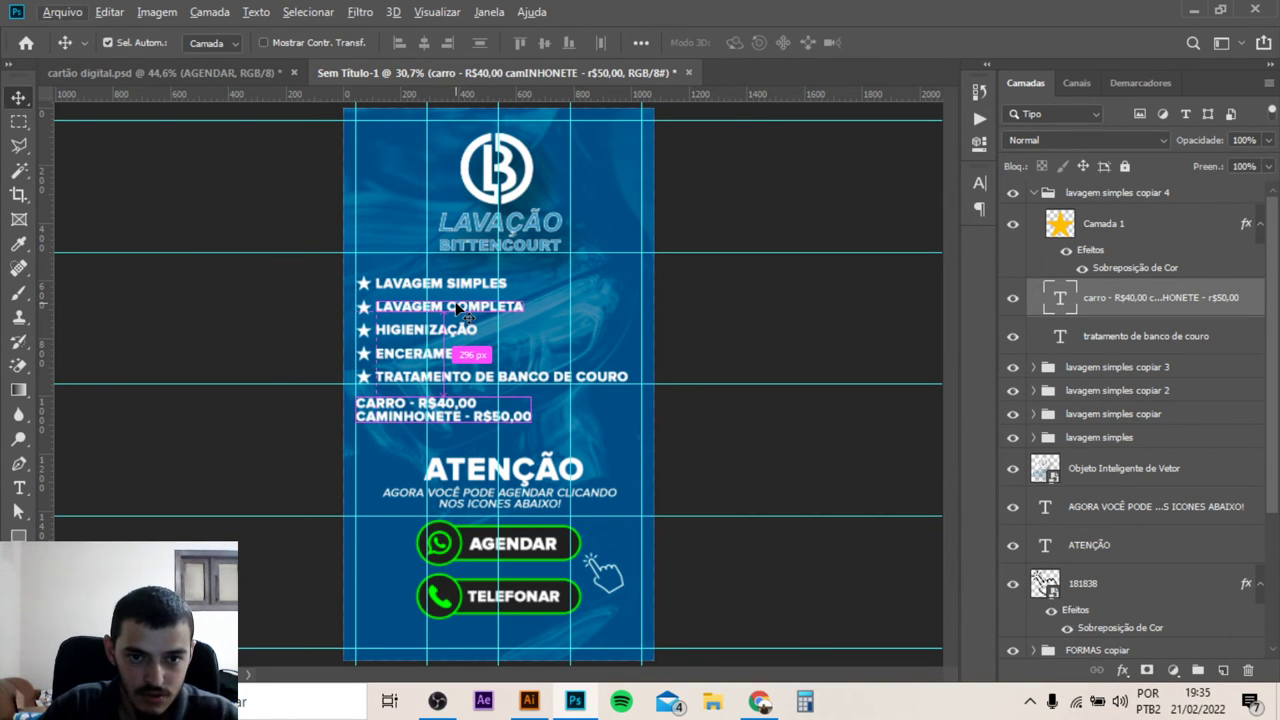
pyautogui.click(1053, 367)
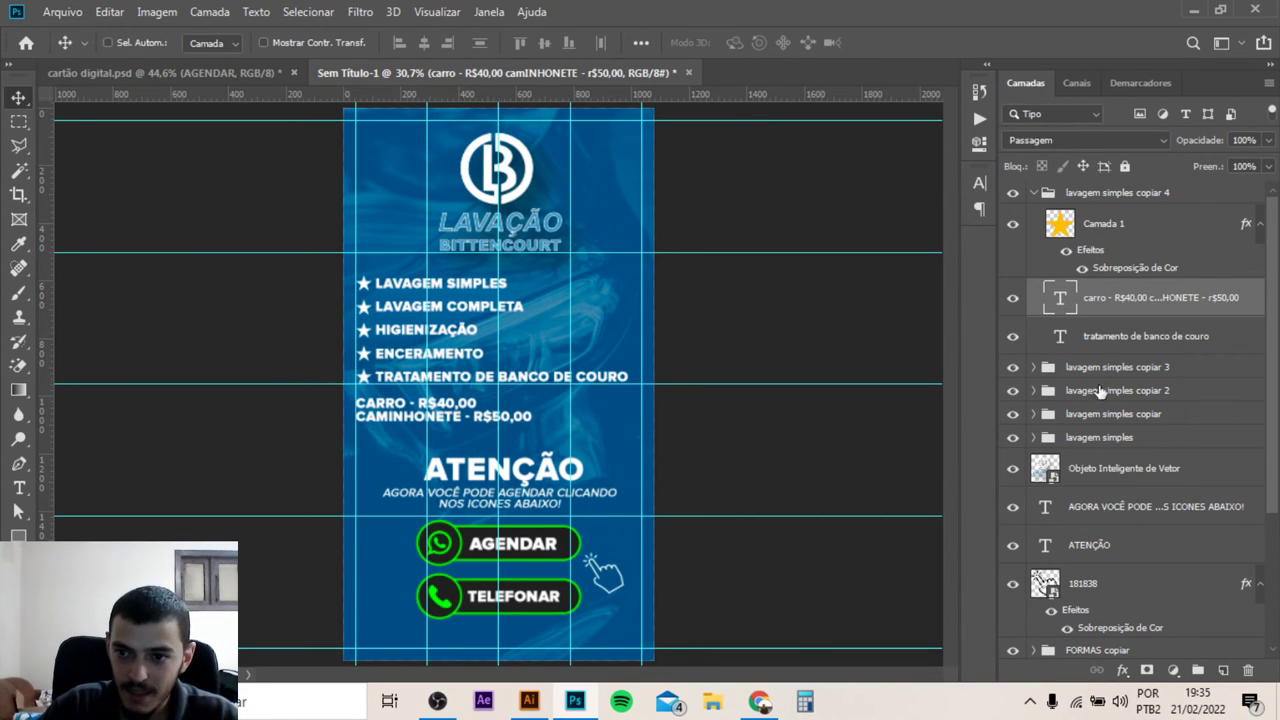
pyautogui.keyDown('shift'); pyautogui.click(1128, 440); pyautogui.keyUp('shift')
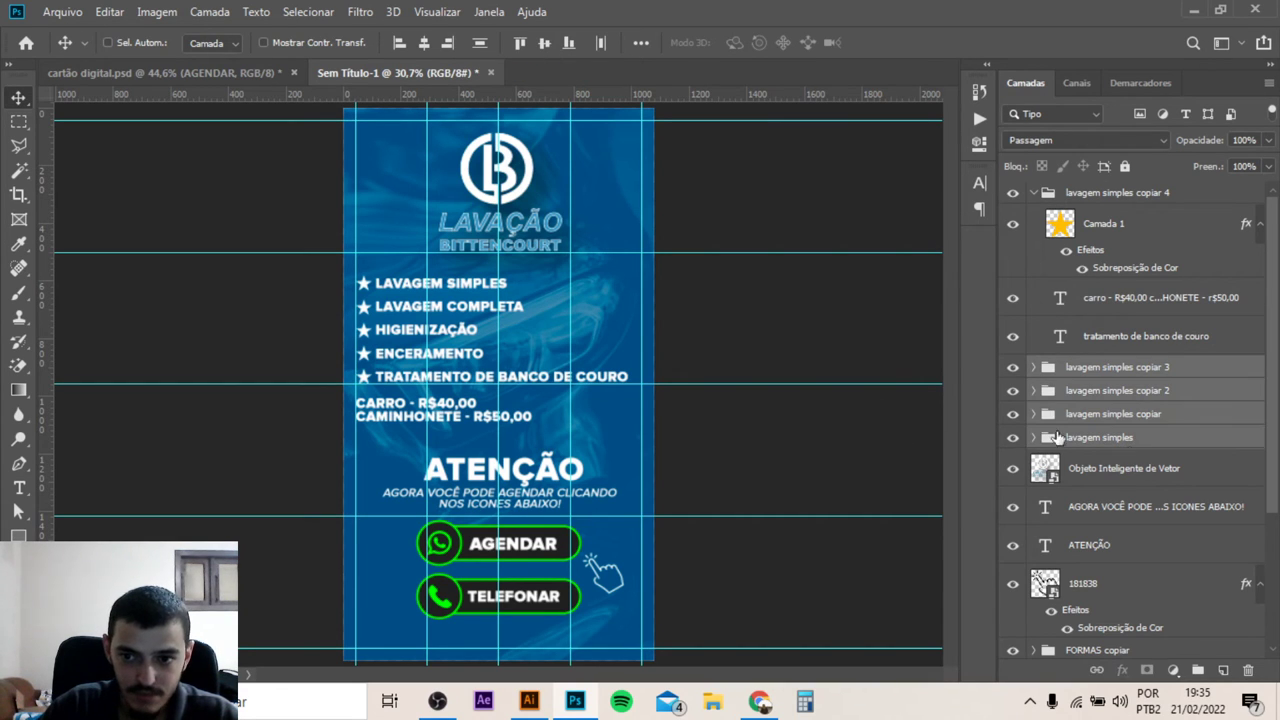
pyautogui.moveTo(455, 312); pyautogui.dragTo(455, 312)
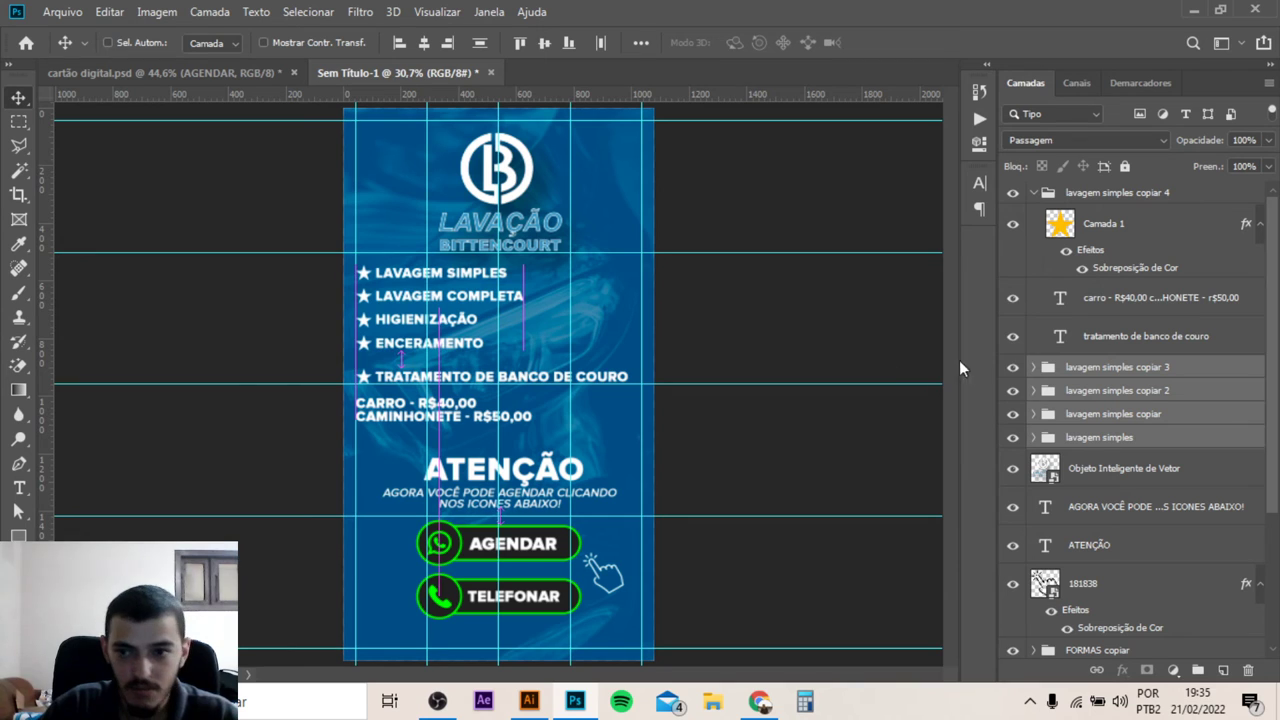
pyautogui.click(1034, 196)
pyautogui.click(1034, 194)
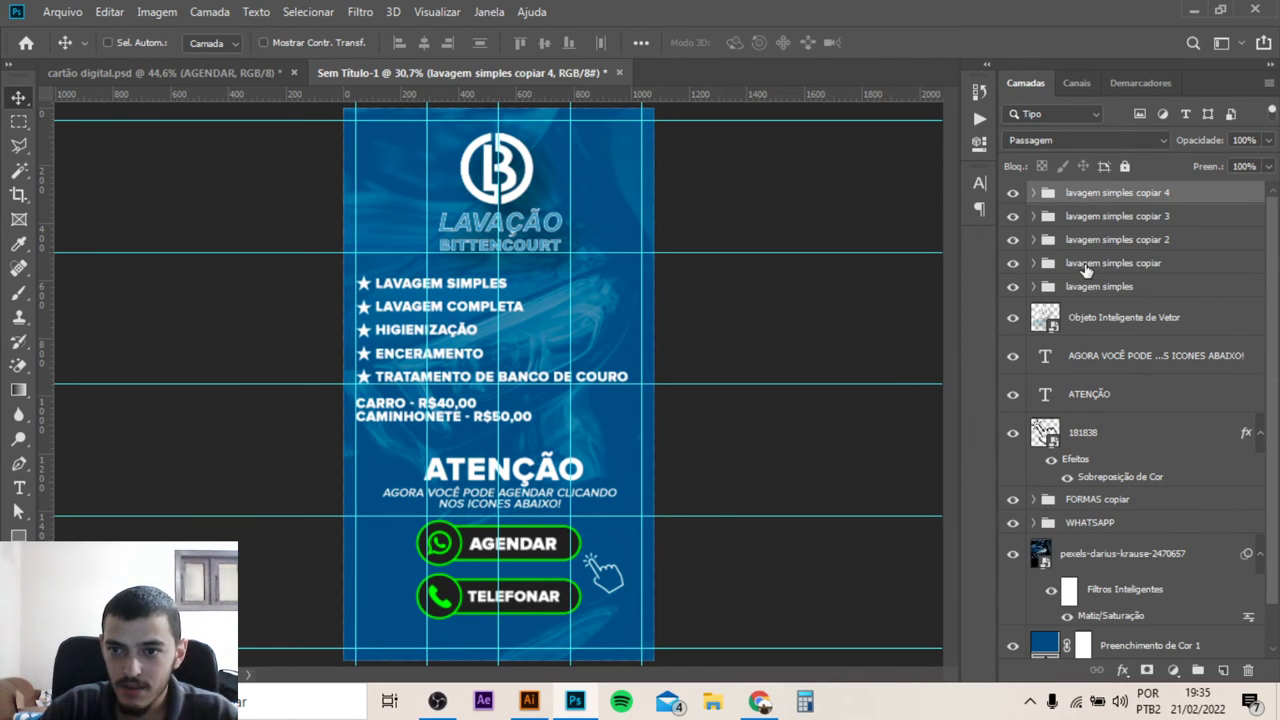
pyautogui.keyDown('shift'); pyautogui.click(1099, 288); pyautogui.keyUp('shift')
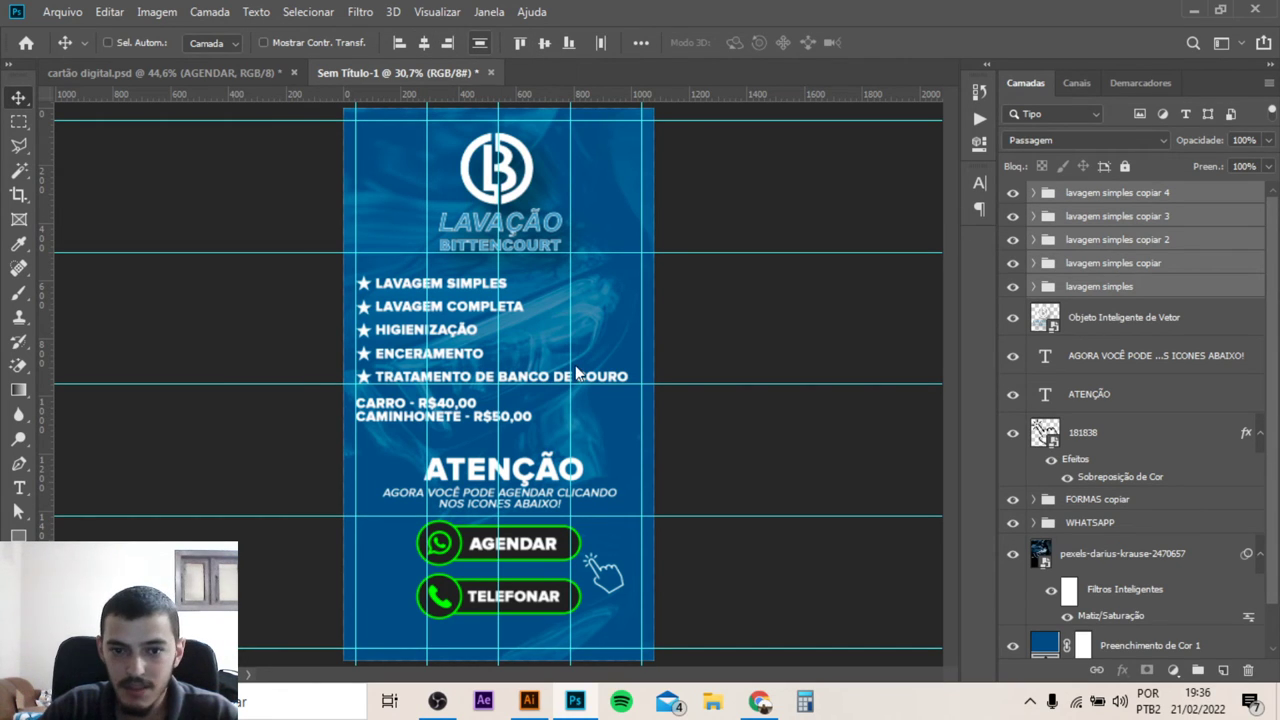
pyautogui.moveTo(467, 345); pyautogui.dragTo(467, 344)
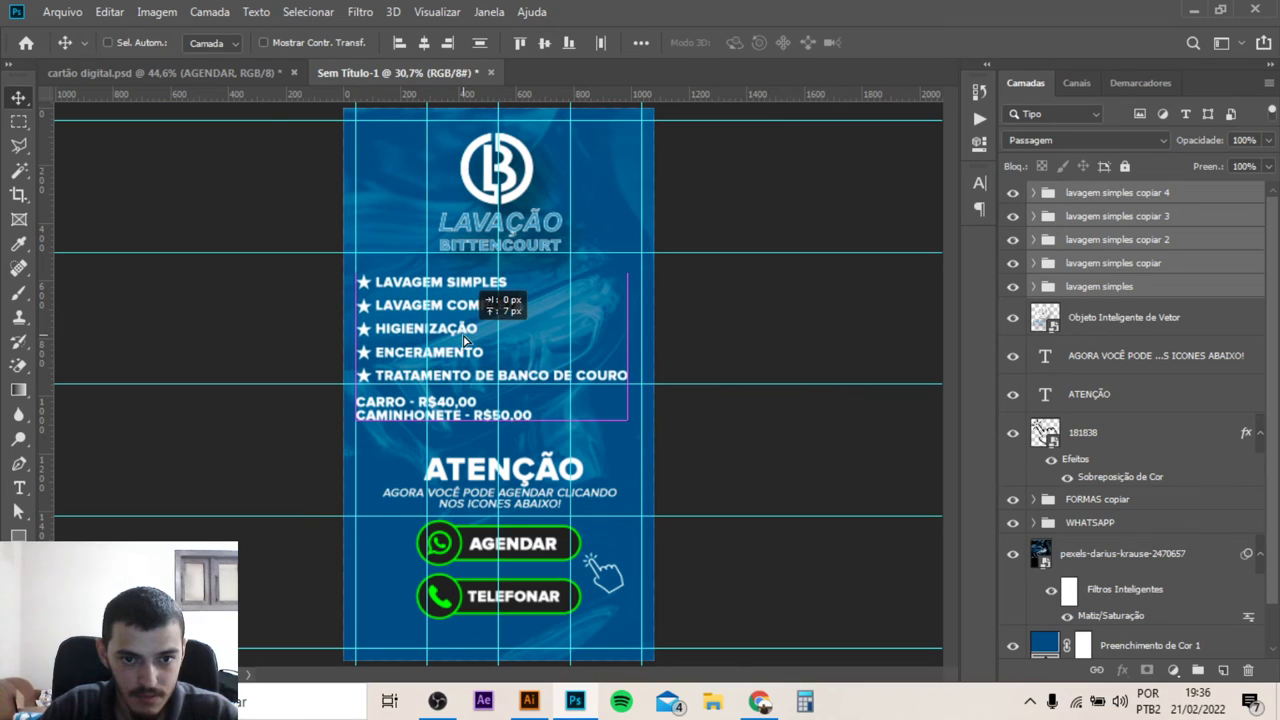
# - Move the price layer out of the list group to the top and nudge the service list up slightly
pyautogui.click(1126, 292)
pyautogui.keyDown('ctrl'); pyautogui.click(411, 421); pyautogui.keyUp('ctrl')
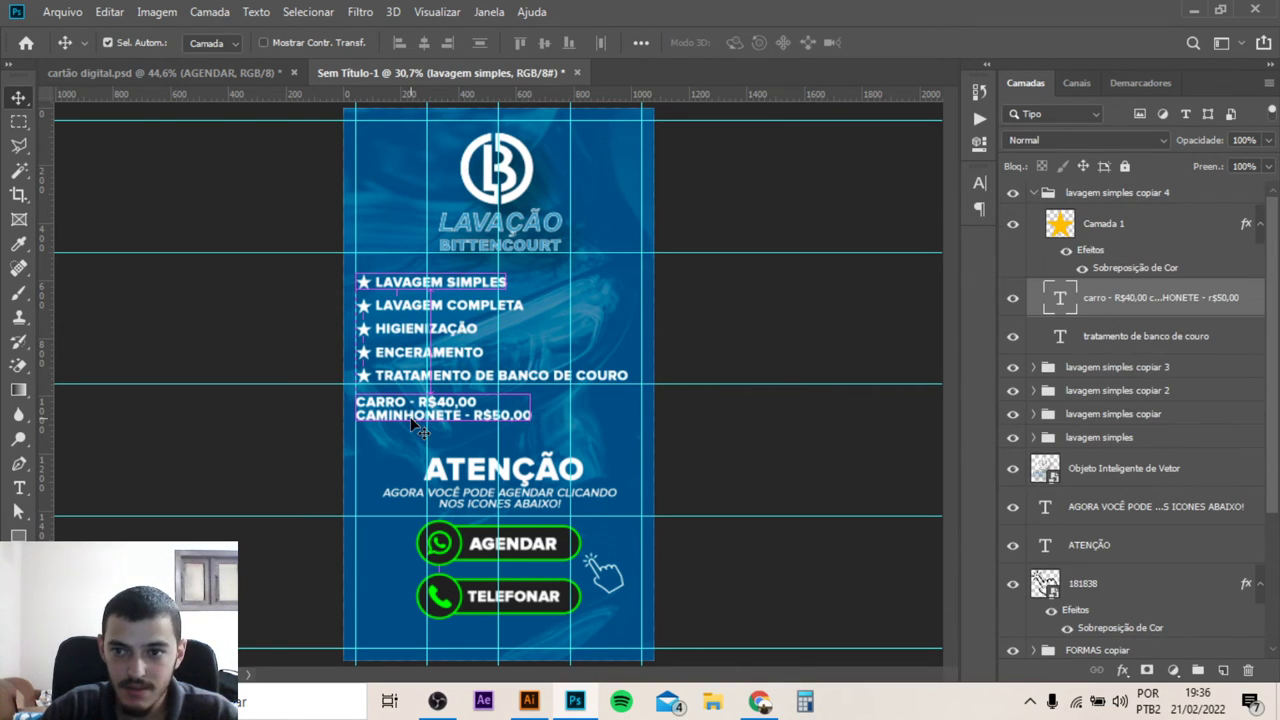
pyautogui.moveTo(1137, 300); pyautogui.dragTo(1045, 200)
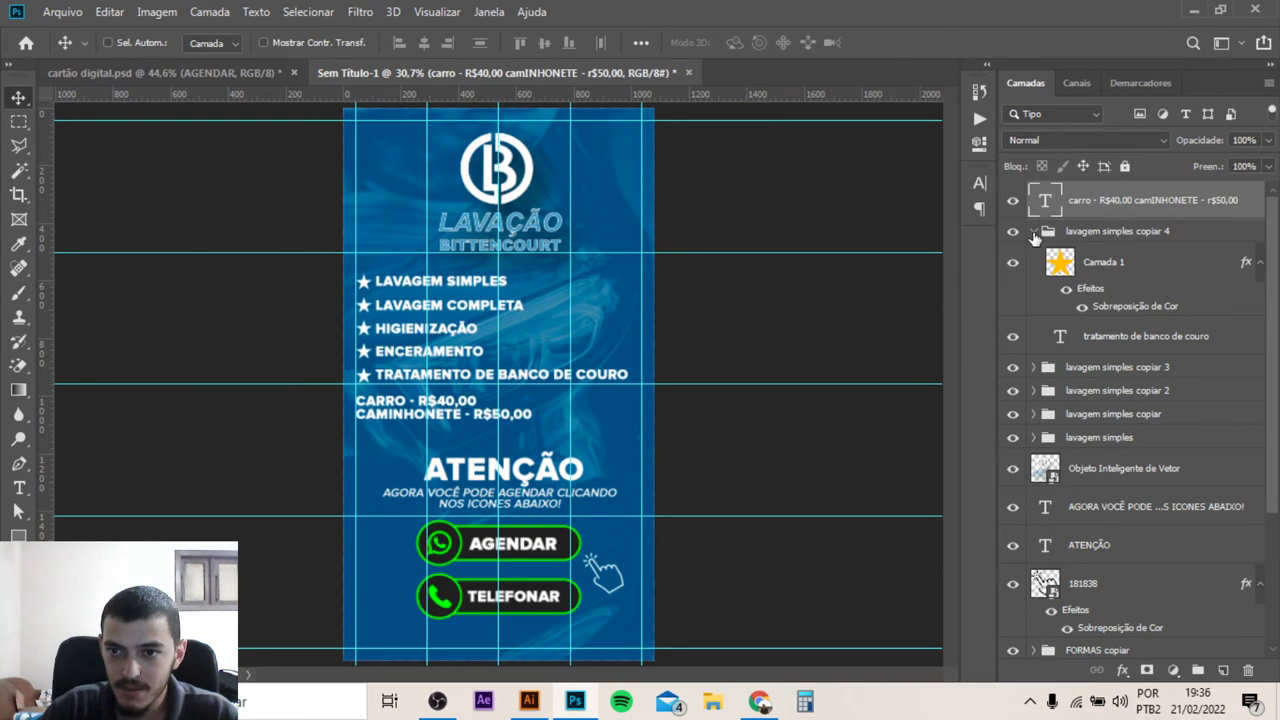
pyautogui.click(1034, 231)
pyautogui.click(1090, 330)
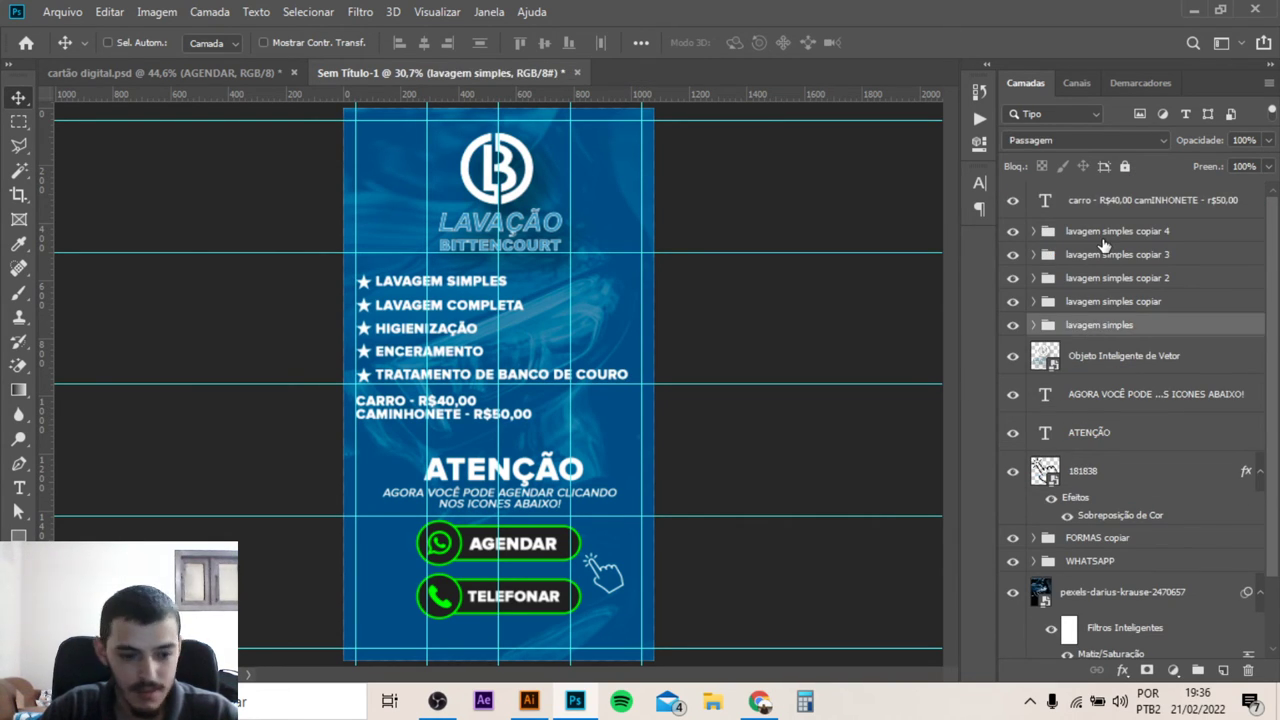
pyautogui.keyDown('shift'); pyautogui.click(1103, 240); pyautogui.keyUp('shift')
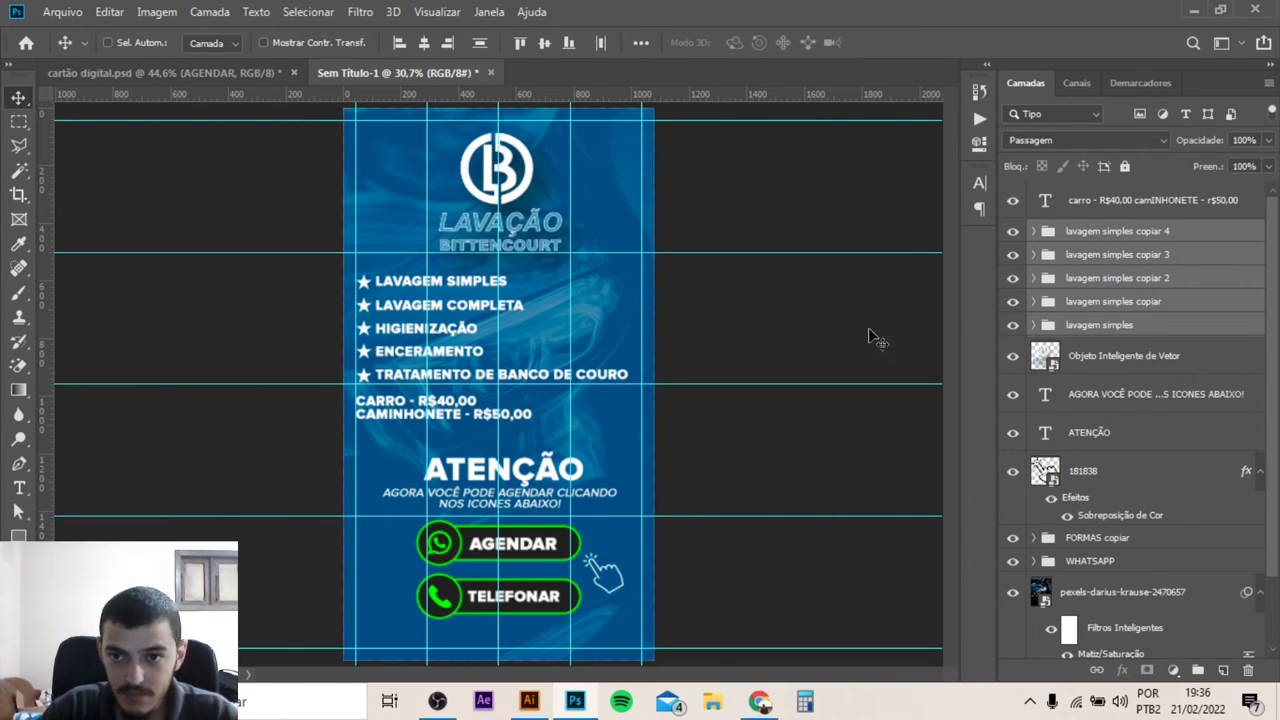
pyautogui.moveTo(462, 330); pyautogui.dragTo(460, 323)
pyautogui.hotkey('ctrl', 'h')
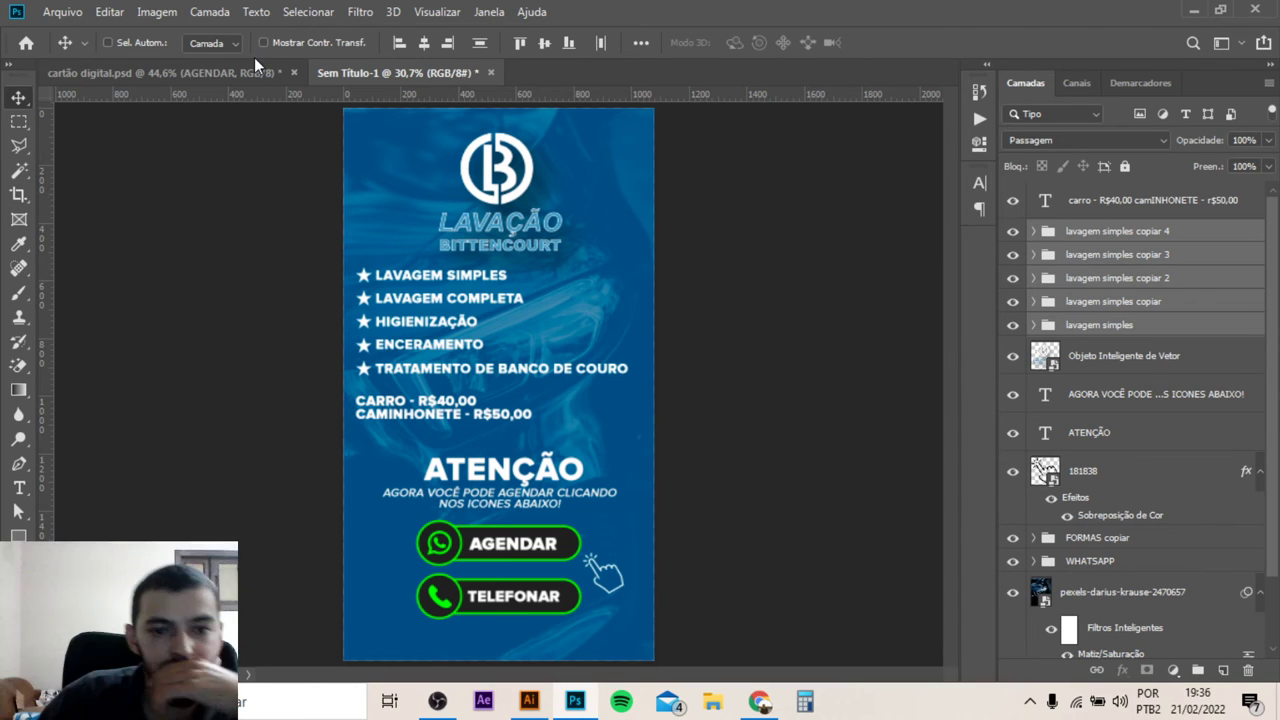
pyautogui.click(229, 78)
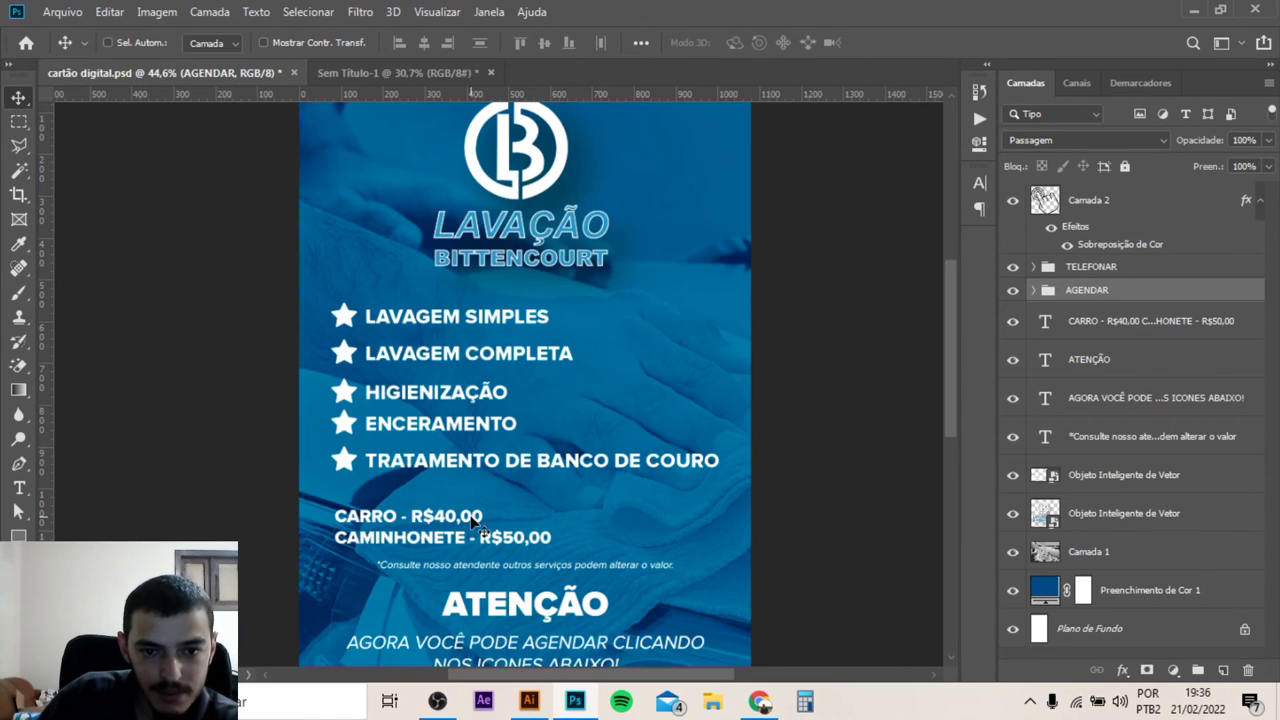
pyautogui.scroll(-1, 590, 604)
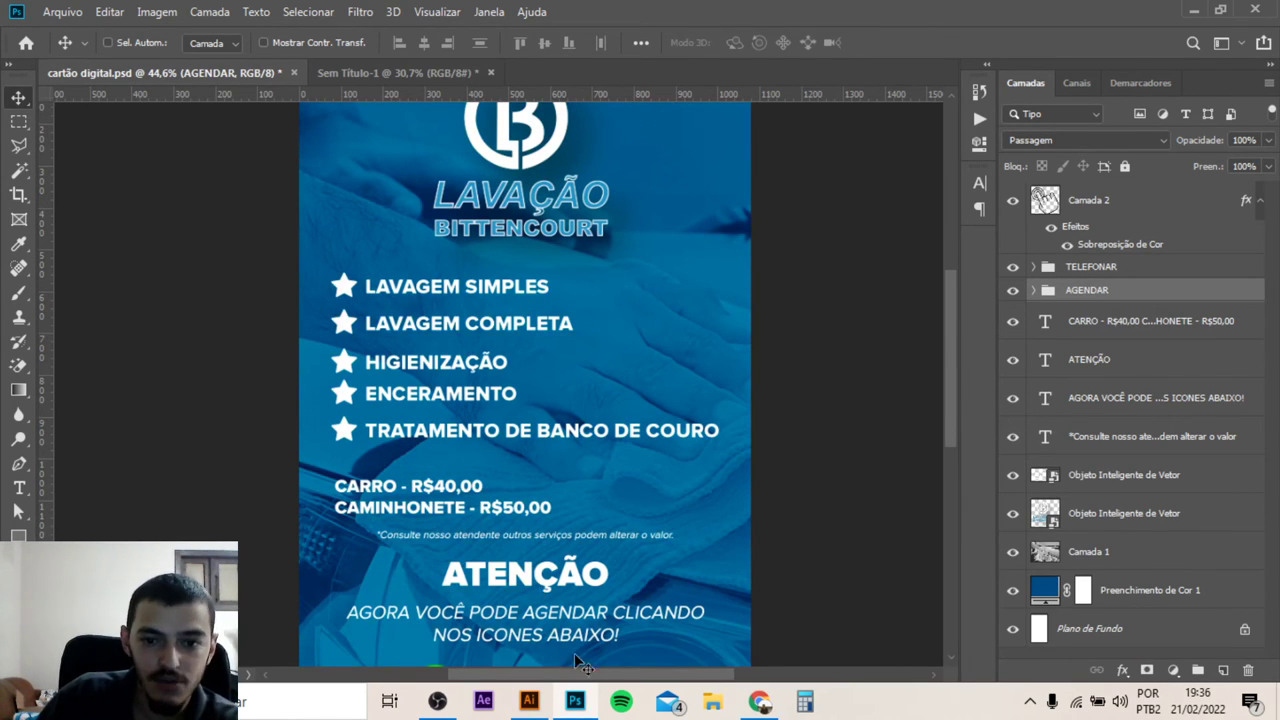
pyautogui.click(384, 85)
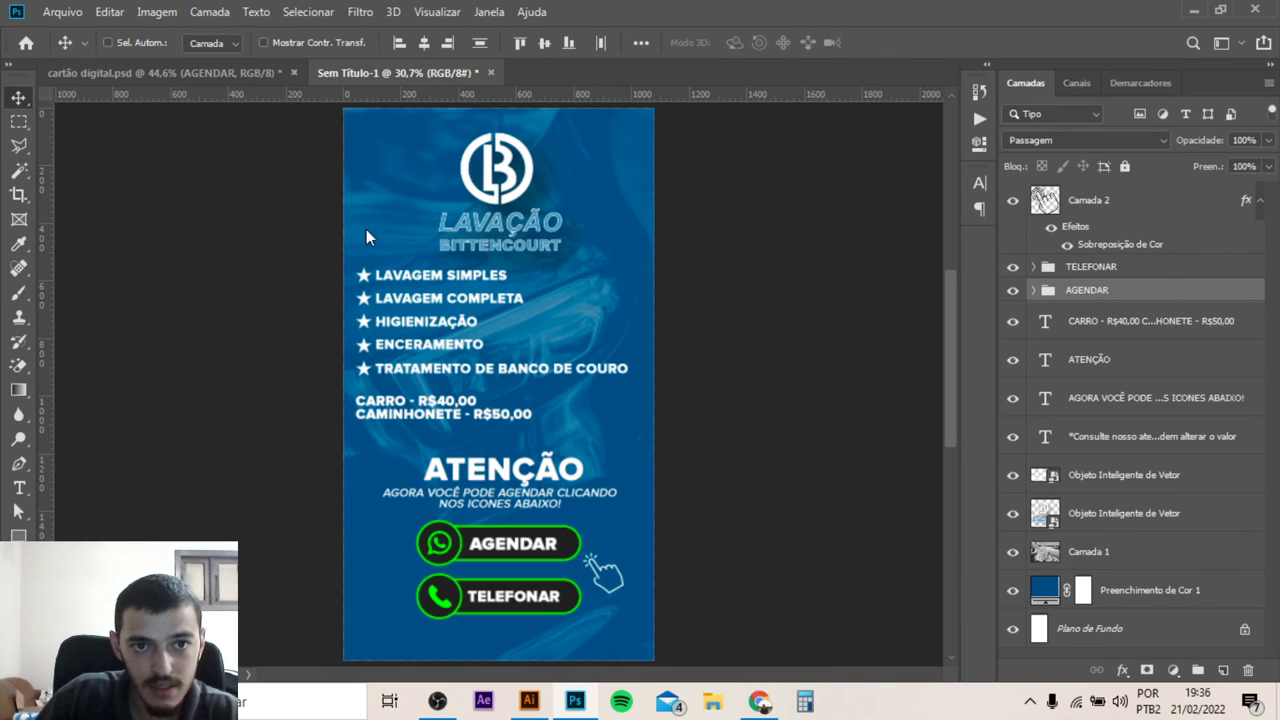
# - Type the note 'consulte nosso atendente outros serviços podem alterar o valor' below the price lines
pyautogui.press('t')
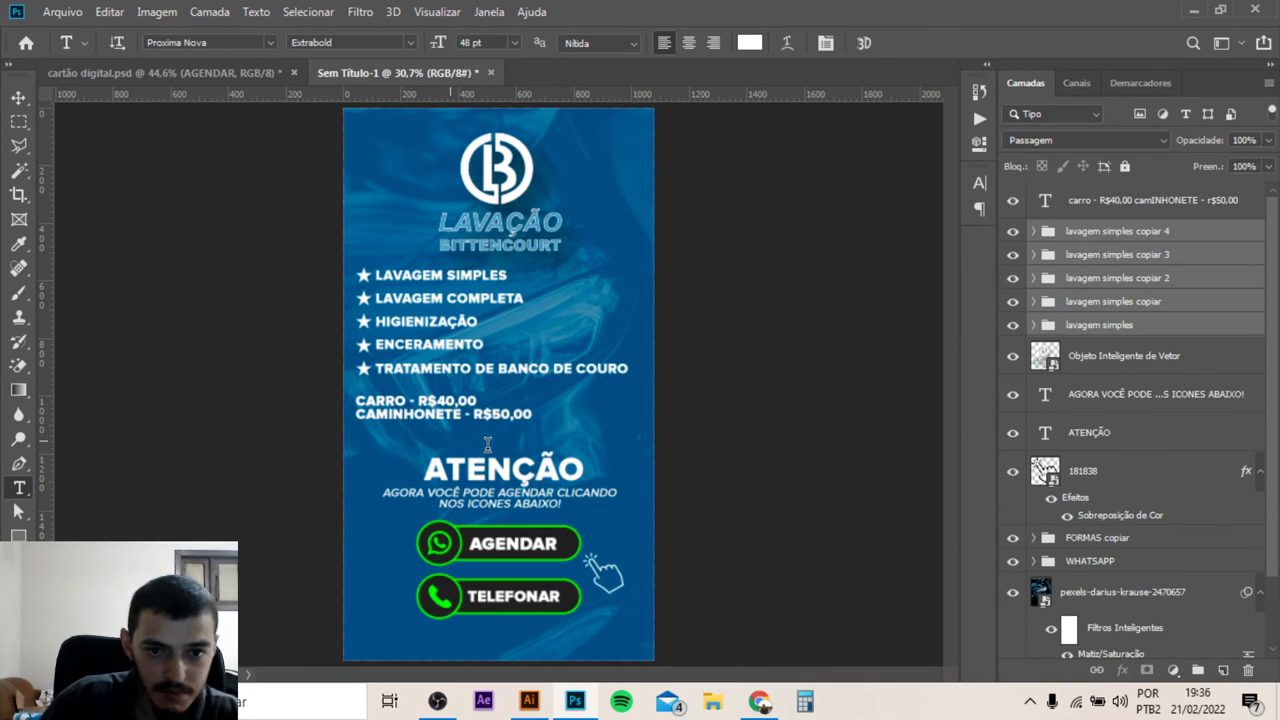
pyautogui.click(487, 443)
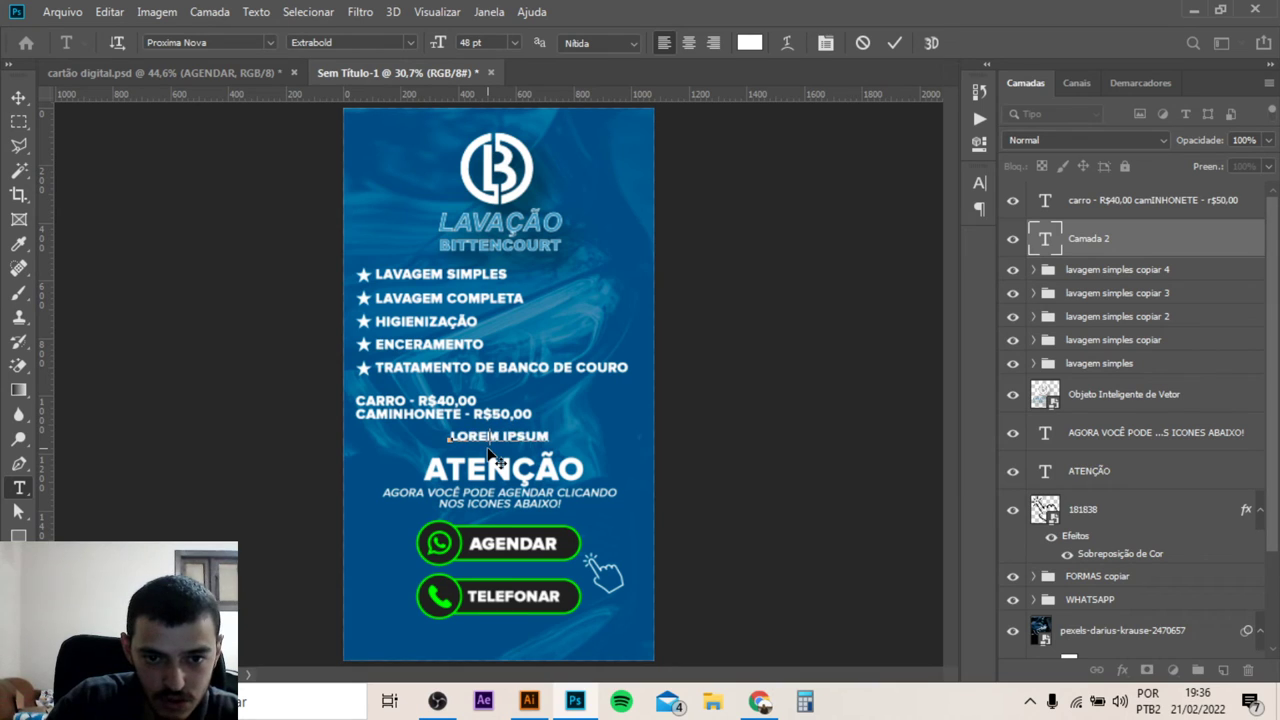
pyautogui.write('CONSULTE NOSSO ATENDENT')
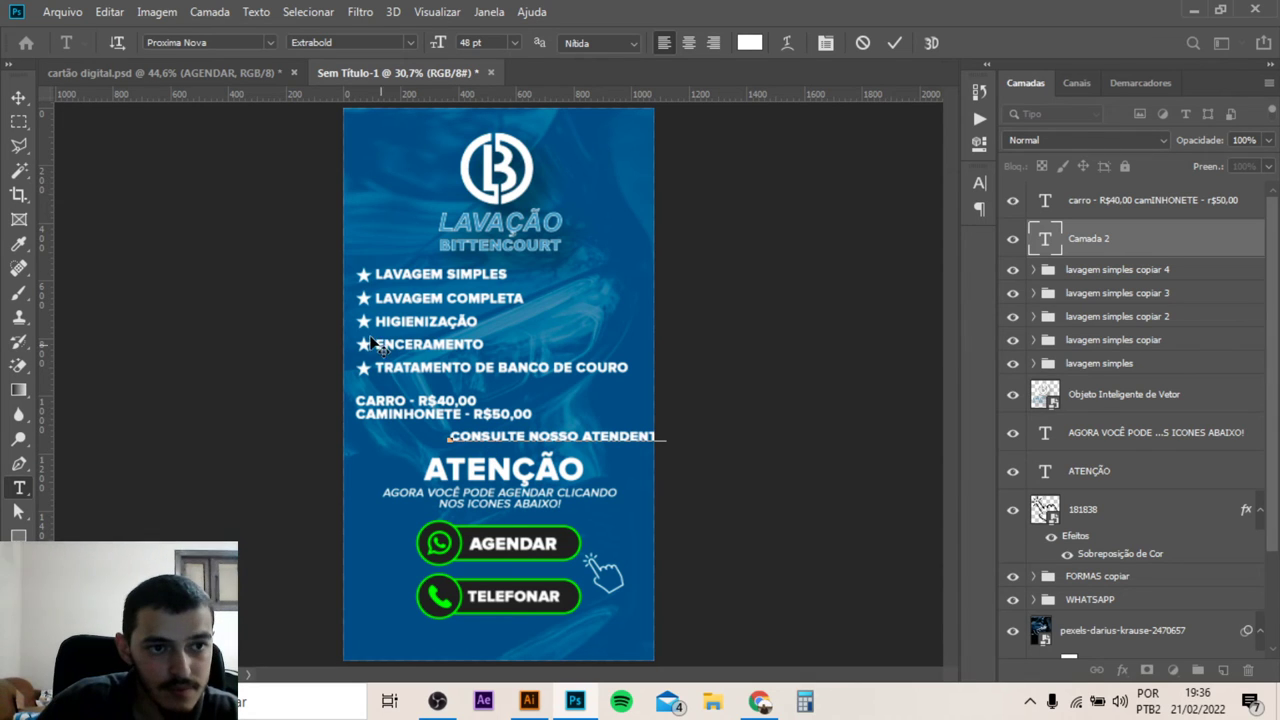
pyautogui.click(230, 72)
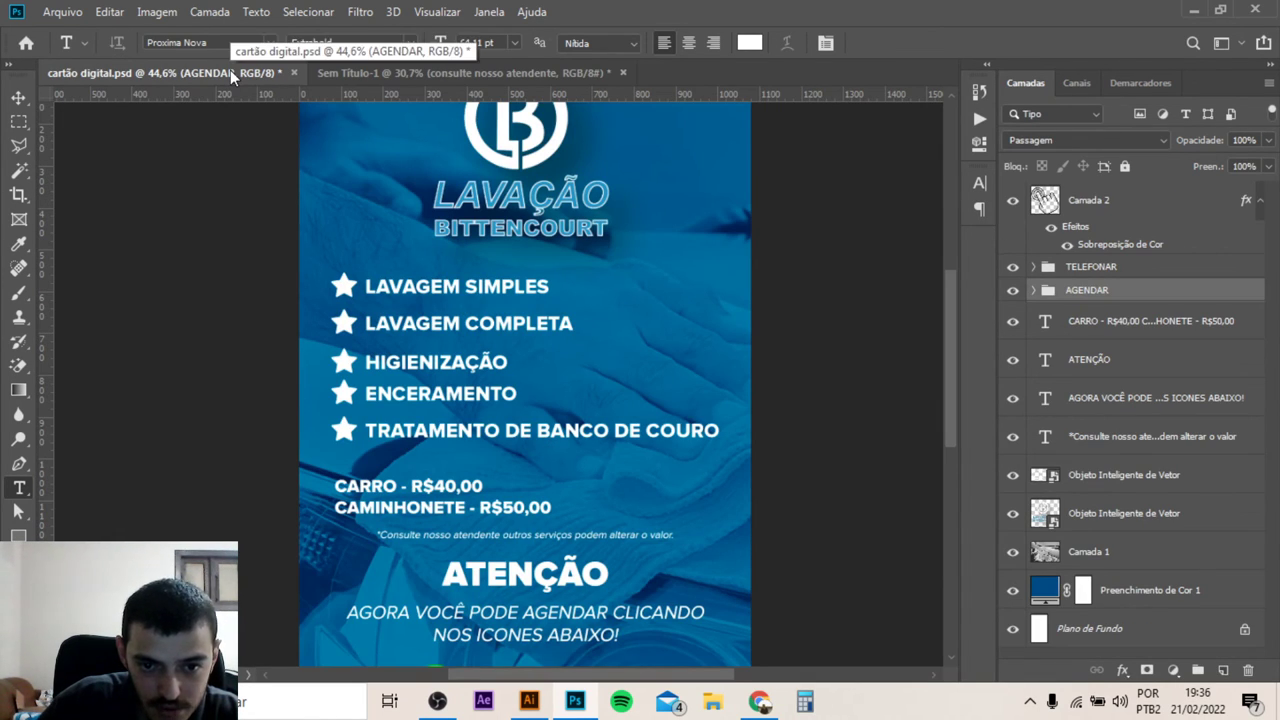
pyautogui.click(405, 72)
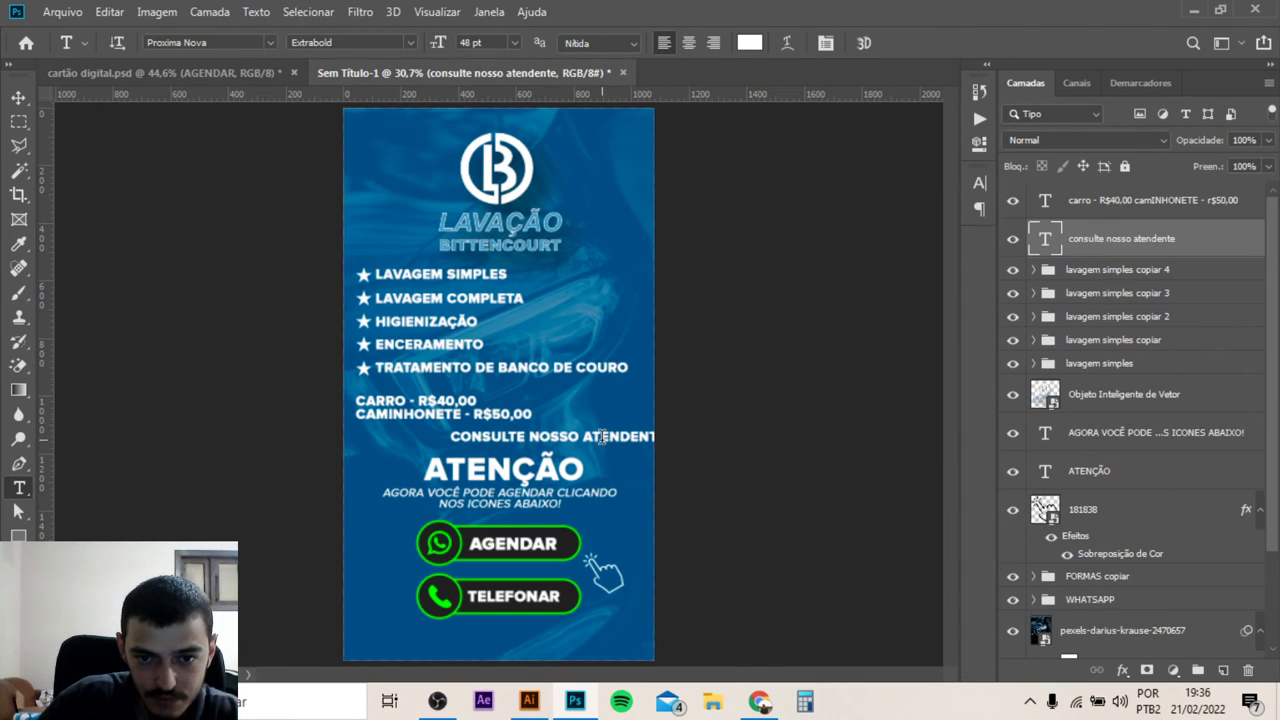
pyautogui.click(603, 437)
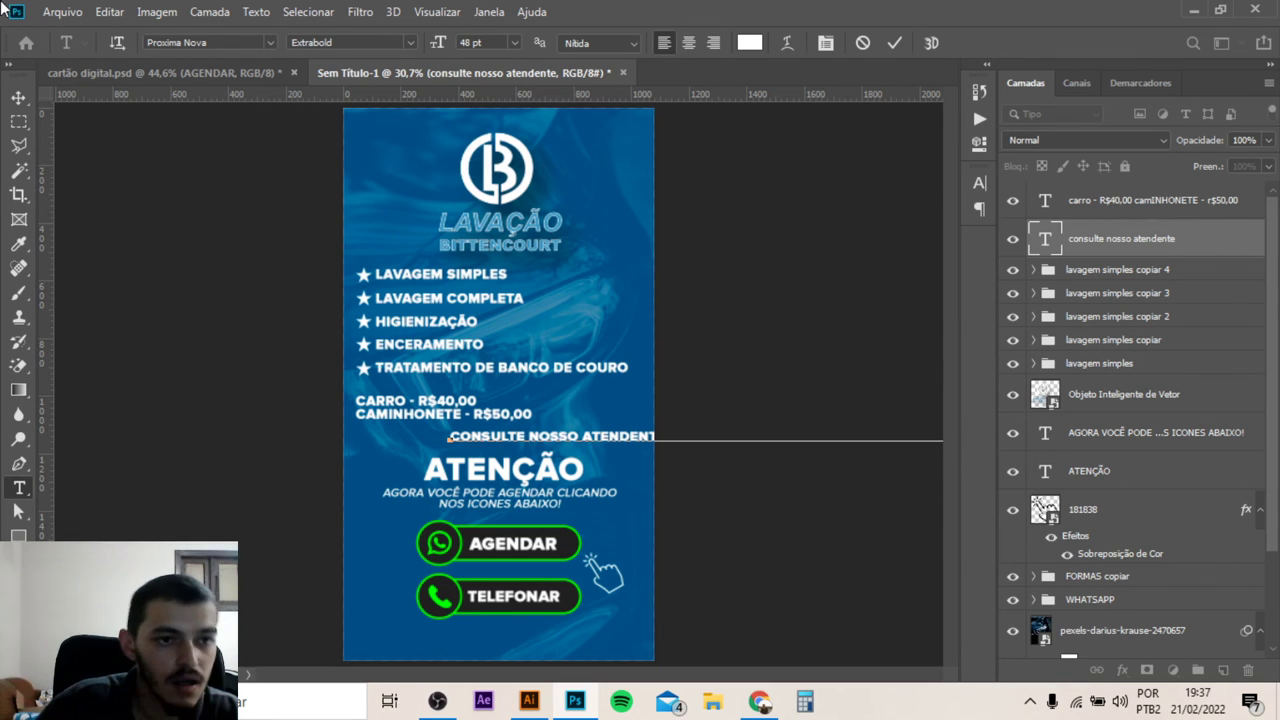
pyautogui.press('Escape')
# - Scale the consulte note down with Free Transform so it fits across the flyer
pyautogui.press('v')
pyautogui.hotkey('ctrl', 't')
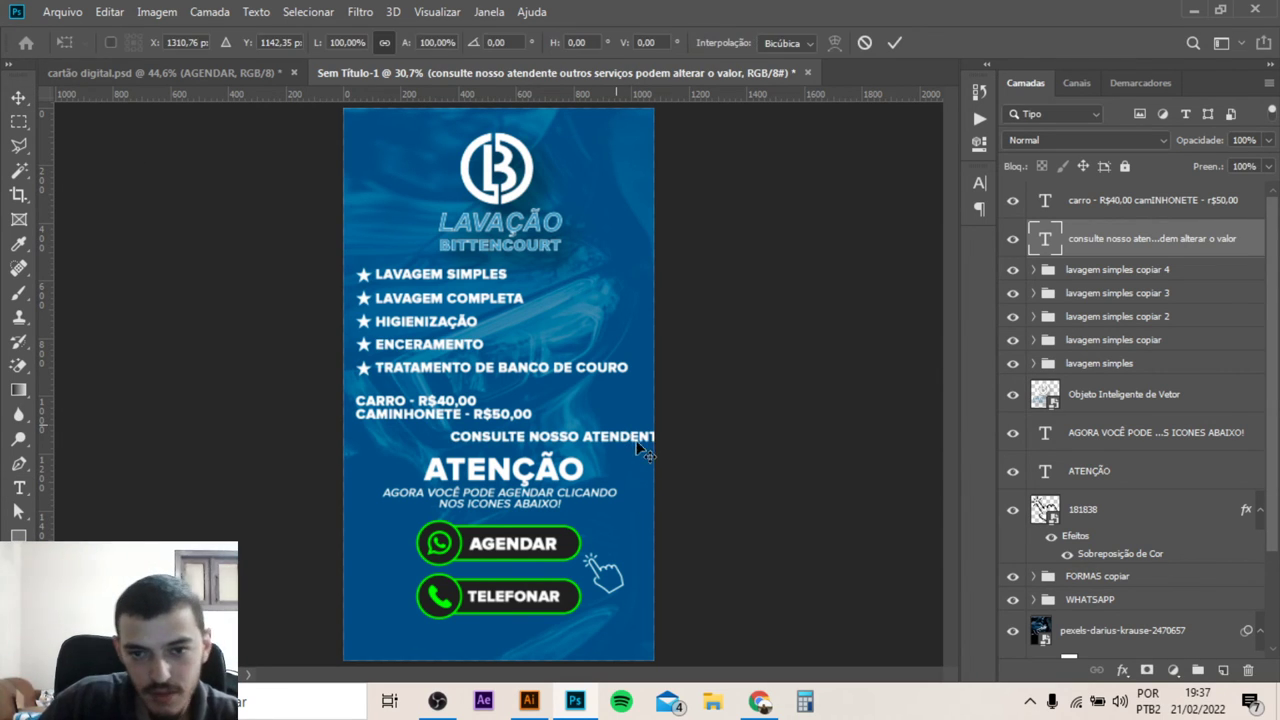
pyautogui.moveTo(720, 428); pyautogui.dragTo(563, 446)
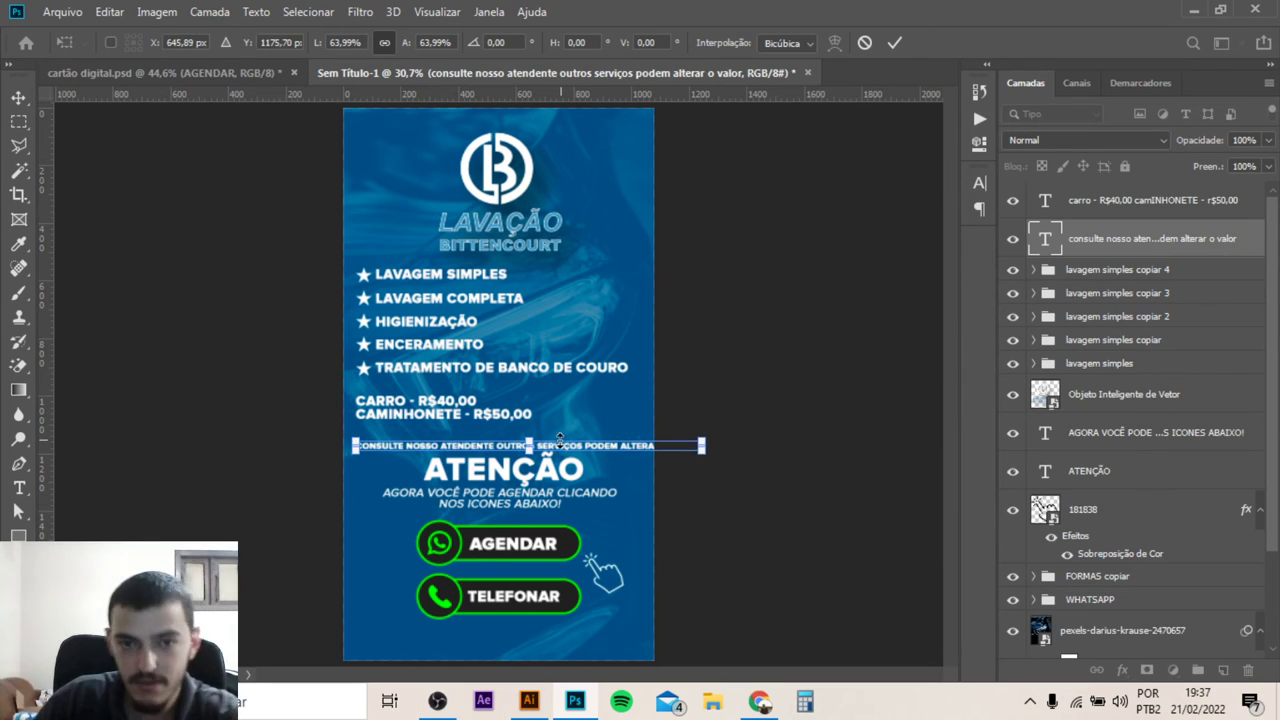
pyautogui.press('Return')
pyautogui.click(151, 68)
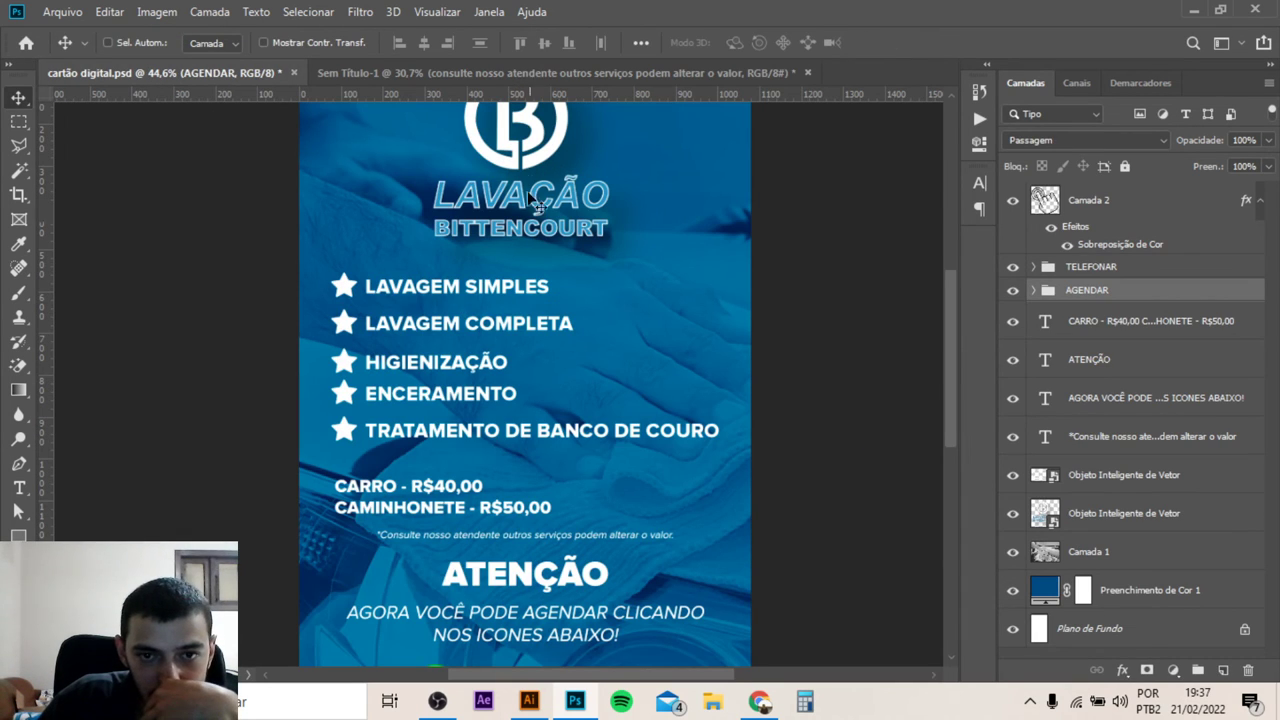
pyautogui.click(471, 76)
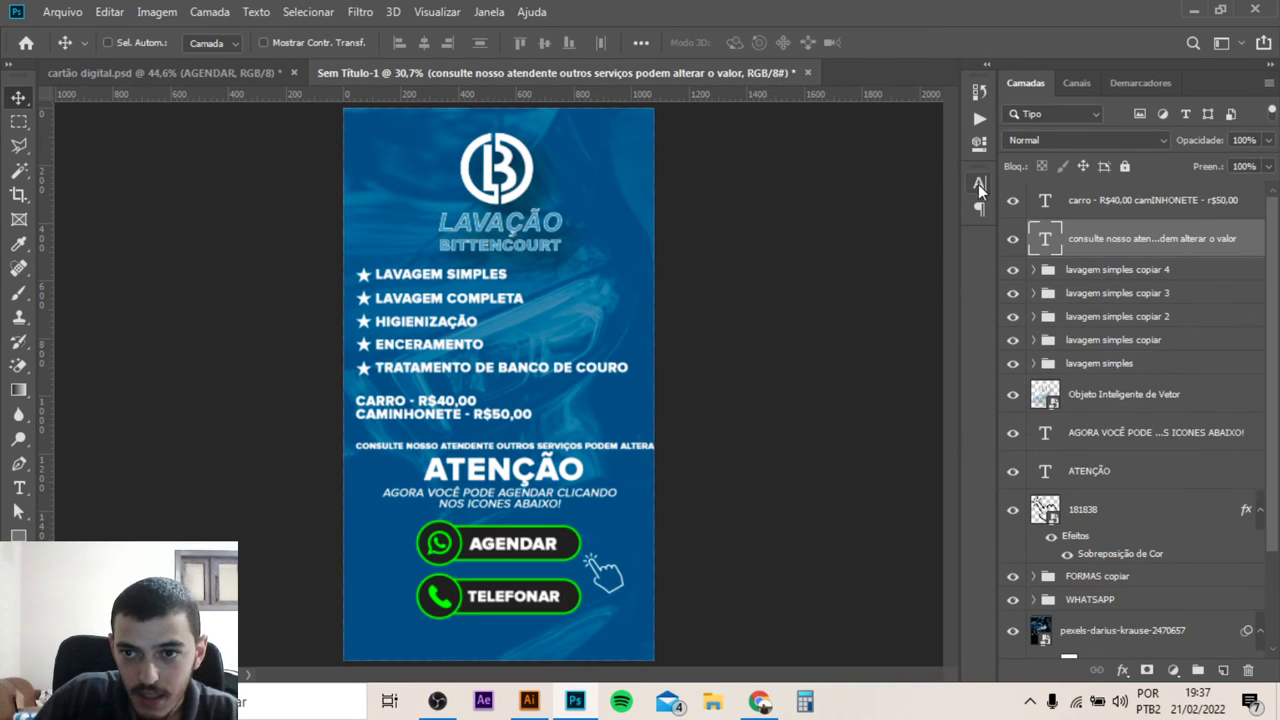
# - Set the note's font size to 21,71 pt in the Character panel
pyautogui.click(979, 183)
pyautogui.click(775, 232)
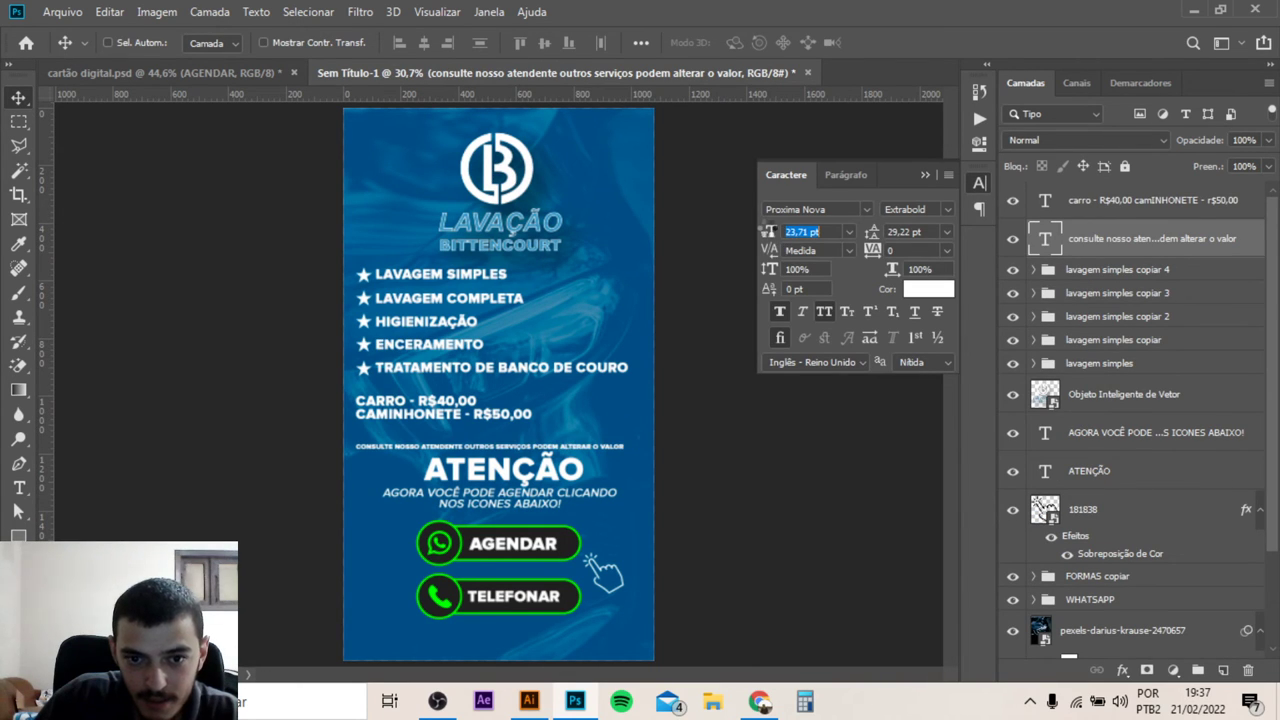
pyautogui.press('Down')
pyautogui.press('Down')
pyautogui.press('Down')
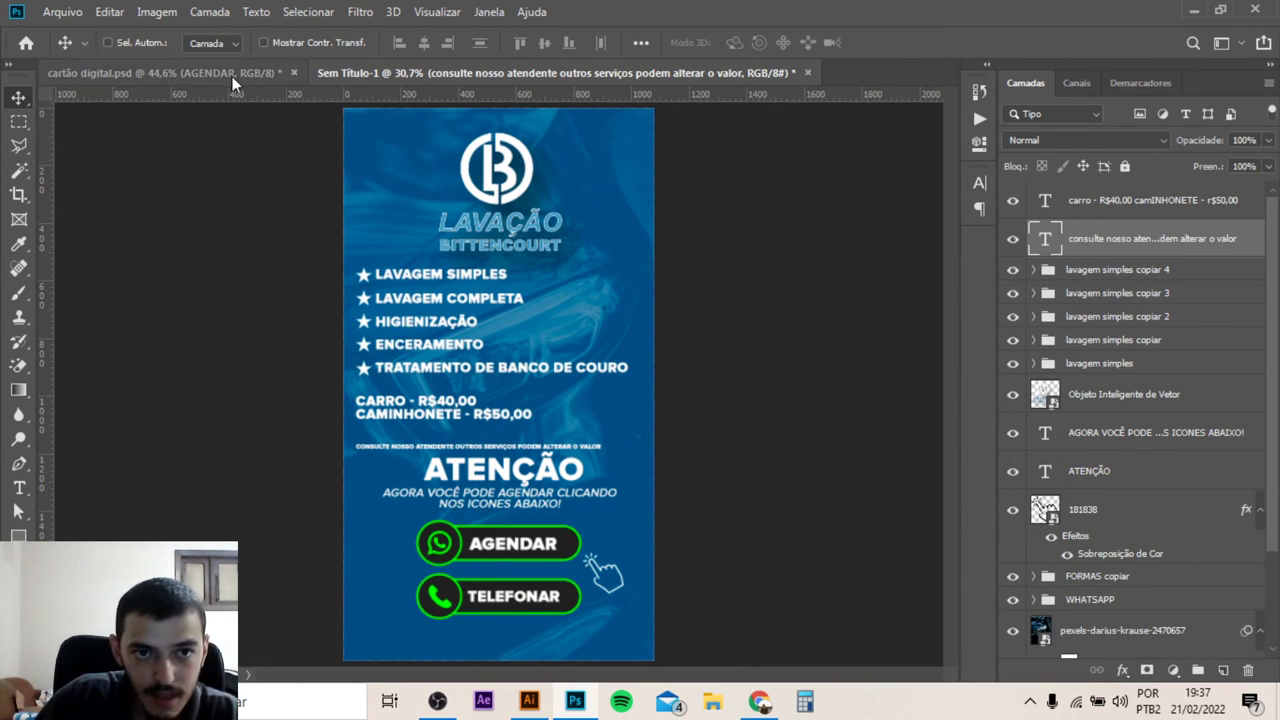
pyautogui.click(232, 75)
pyautogui.click(393, 74)
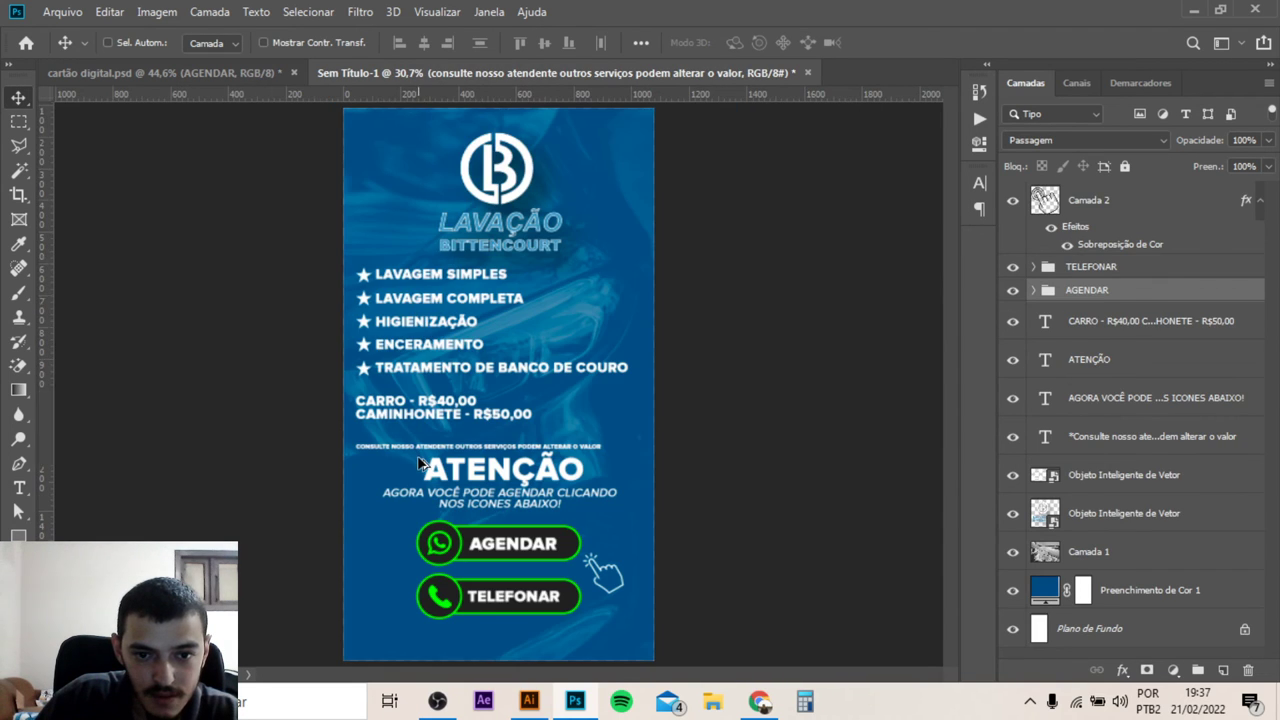
pyautogui.scroll(2, 533, 400)
pyautogui.scroll(2, 533, 400)
# - Centre the note horizontally, move it up toward the prices, and make it Faux Italic
pyautogui.hotkey('ctrl', 'a')
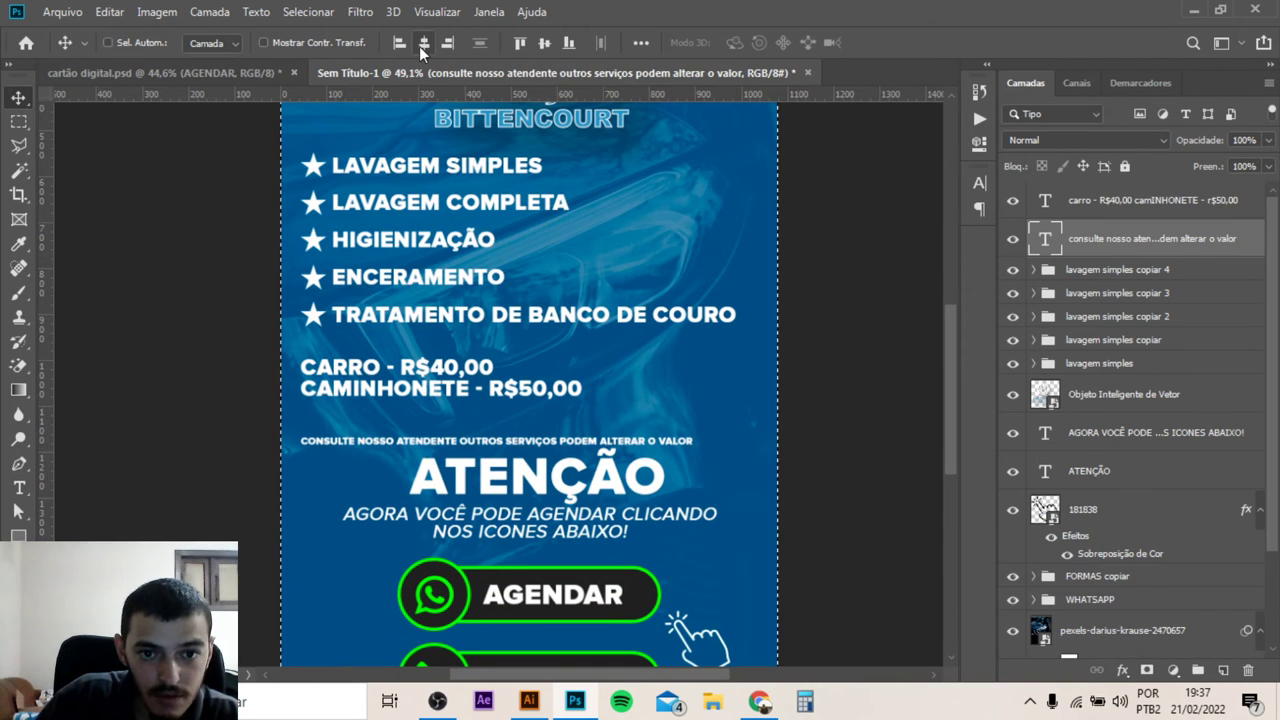
pyautogui.click(419, 46)
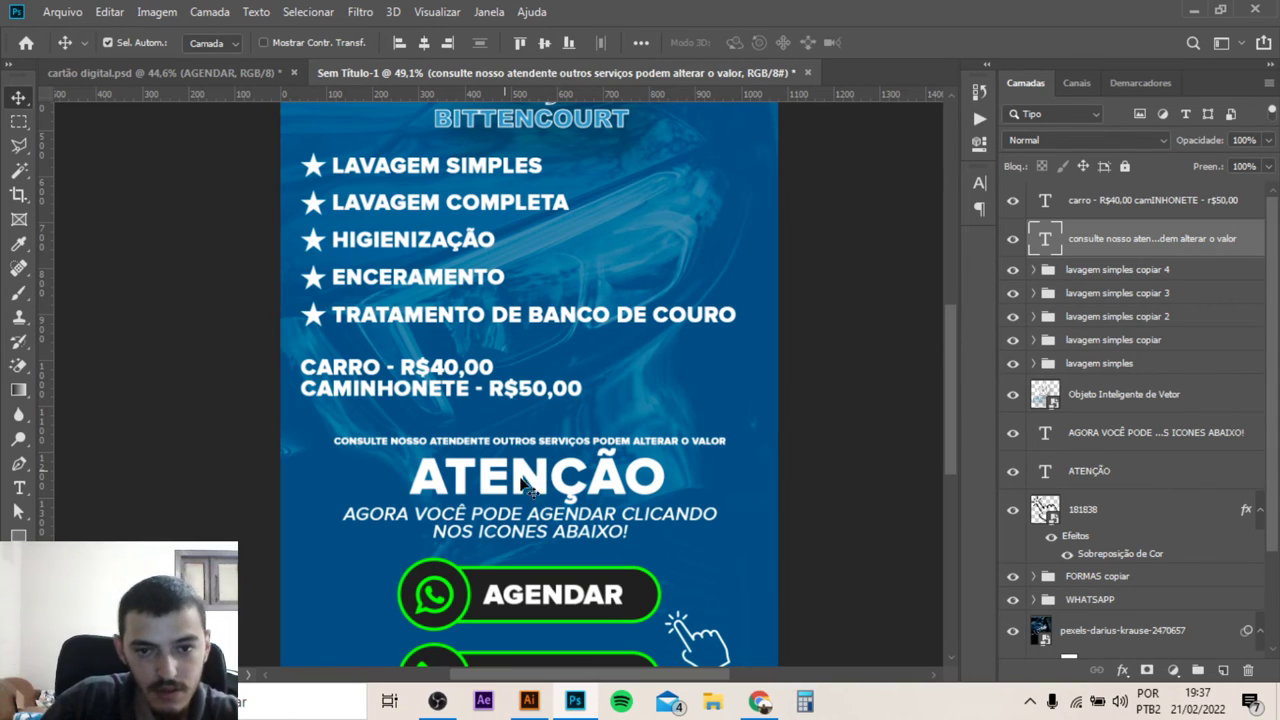
pyautogui.moveTo(540, 442); pyautogui.dragTo(540, 434)
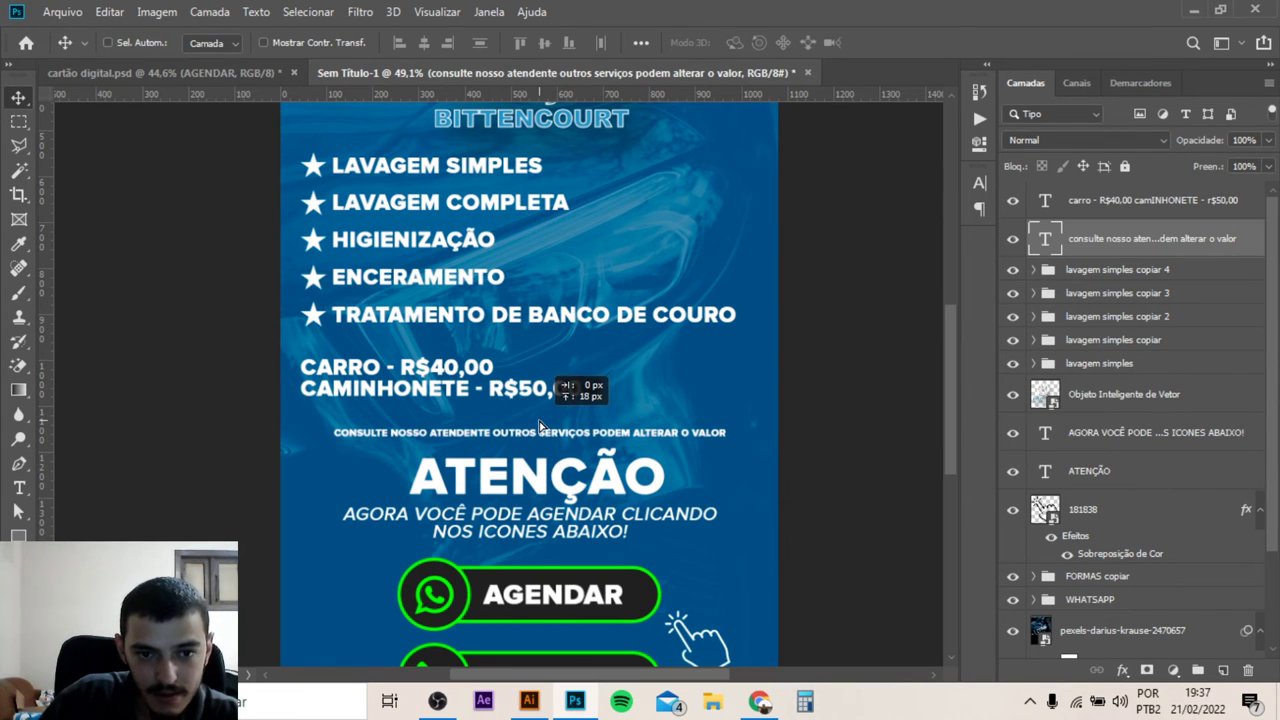
pyautogui.click(978, 183)
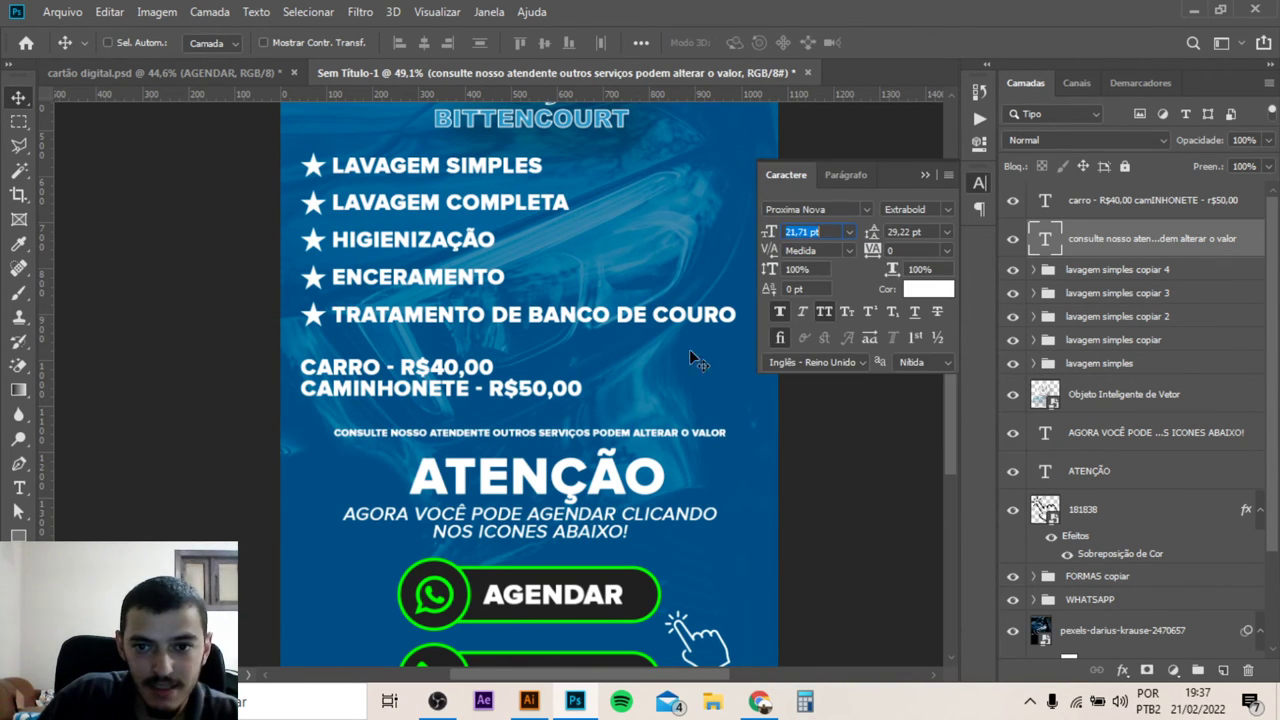
pyautogui.click(809, 311)
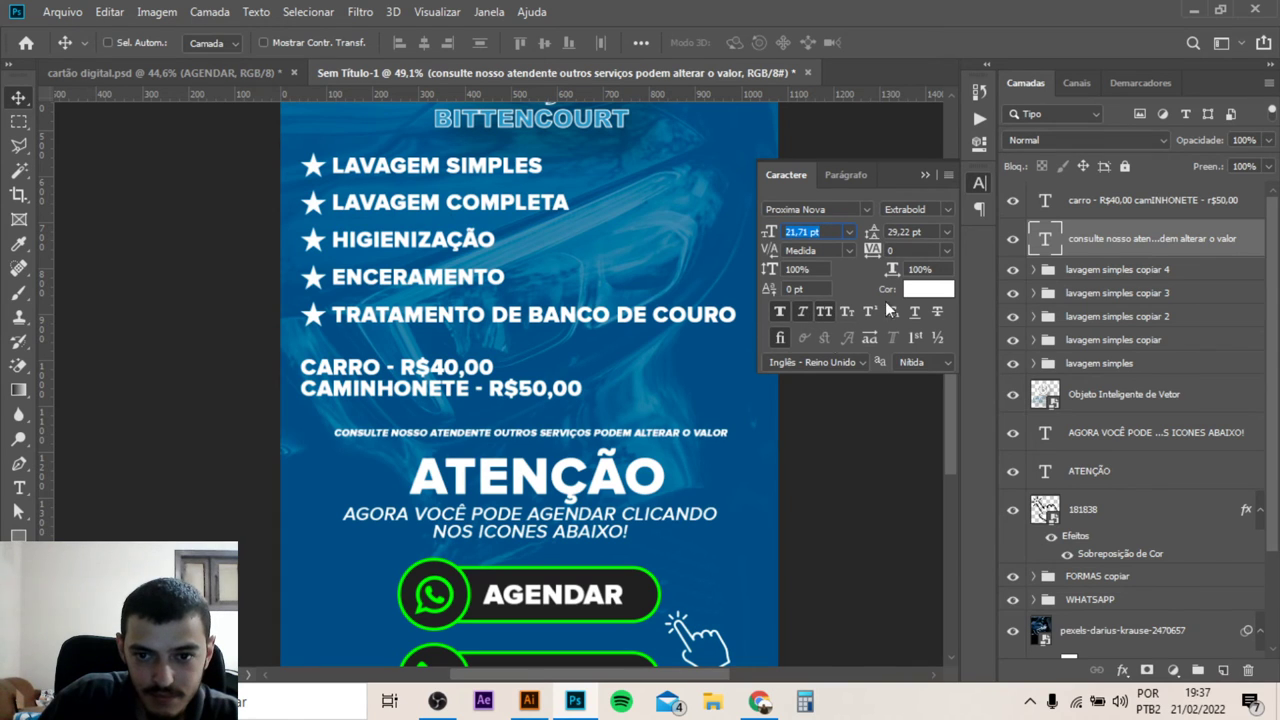
pyautogui.write('1')
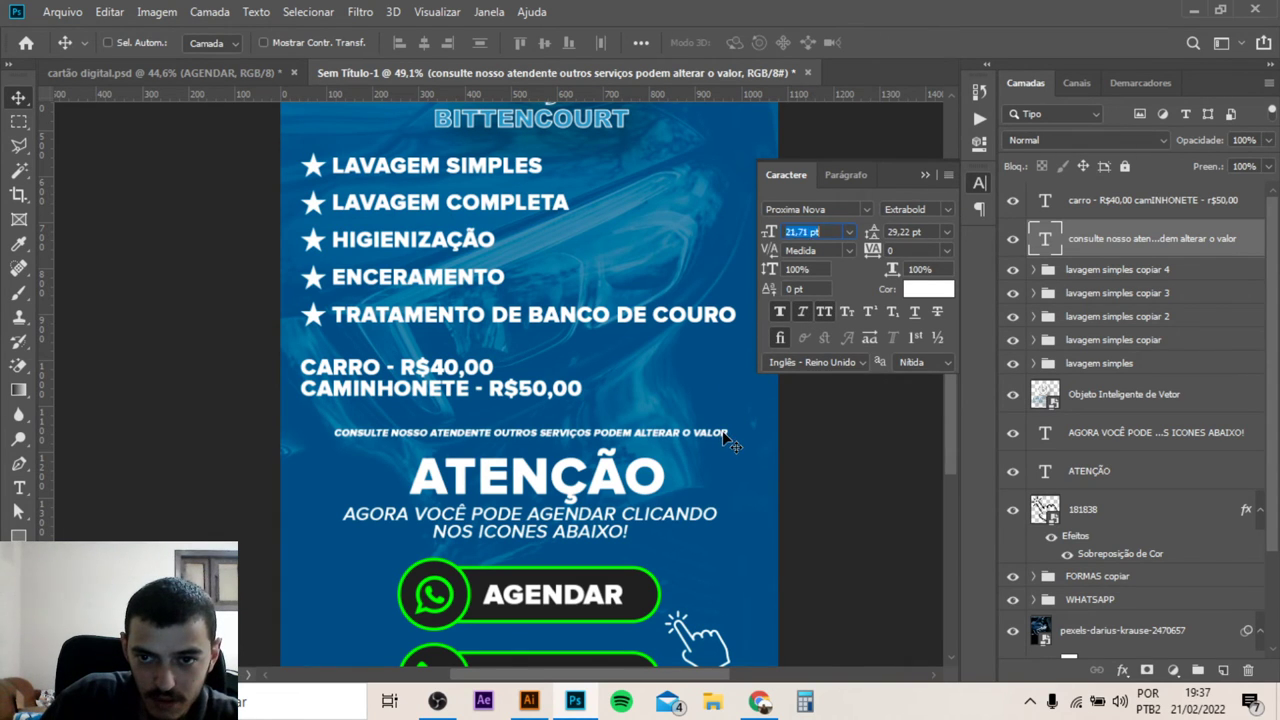
pyautogui.press('Return')
pyautogui.press('Return')
# - Set the consulte note's font weight to Regular
pyautogui.doubleClick(723, 432)
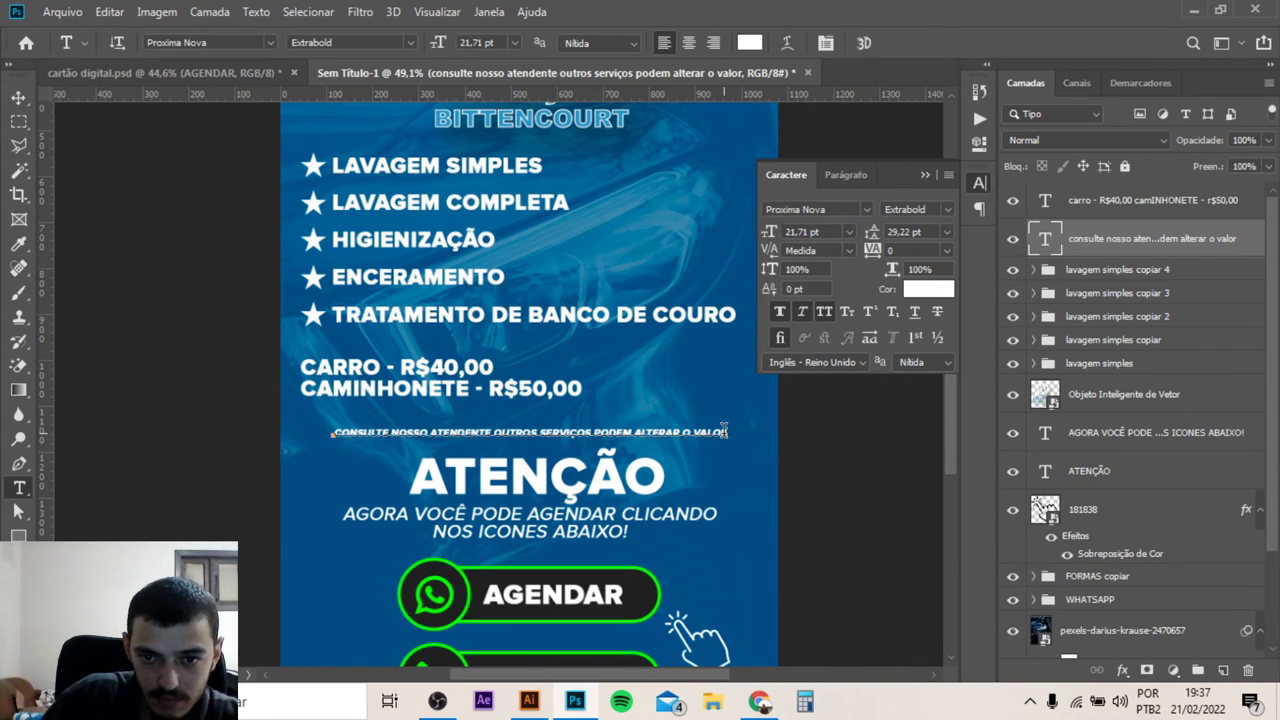
pyautogui.click(18, 98)
pyautogui.click(917, 209)
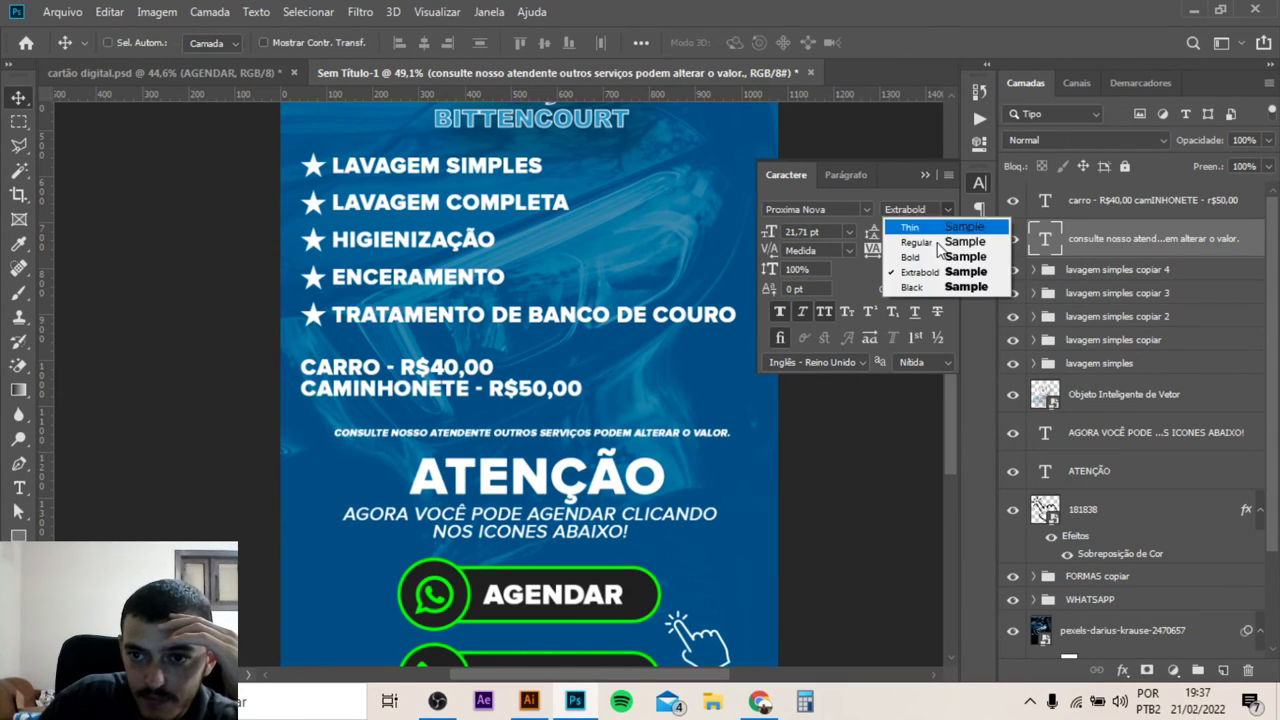
pyautogui.click(933, 245)
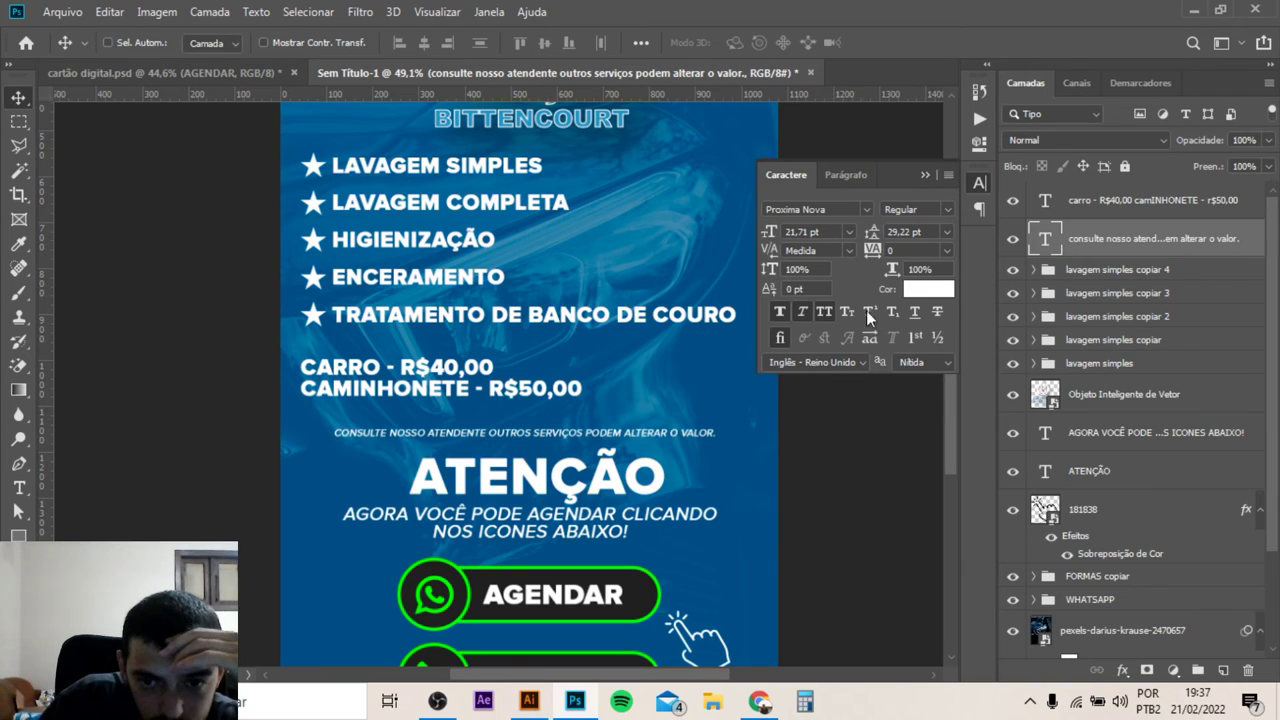
pyautogui.click(924, 175)
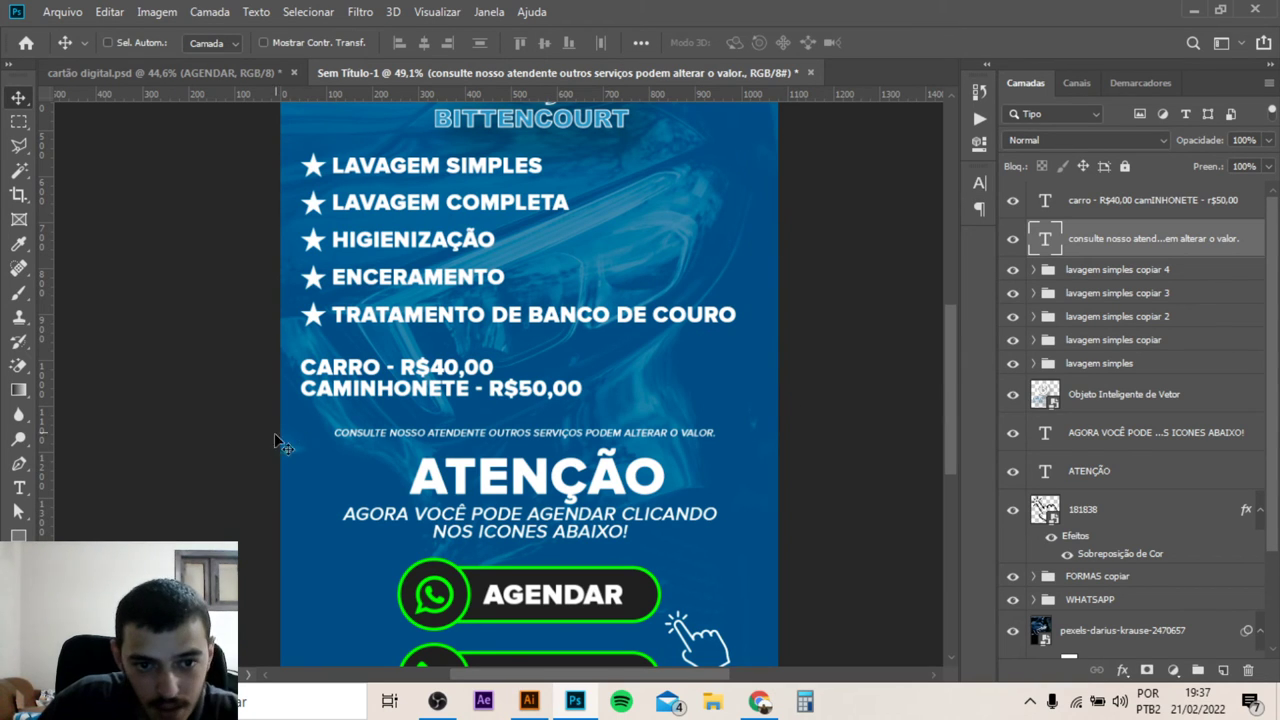
# - Add an asterisk at the start of the note and re-centre it on the flyer
pyautogui.press('t')
pyautogui.click(336, 434)
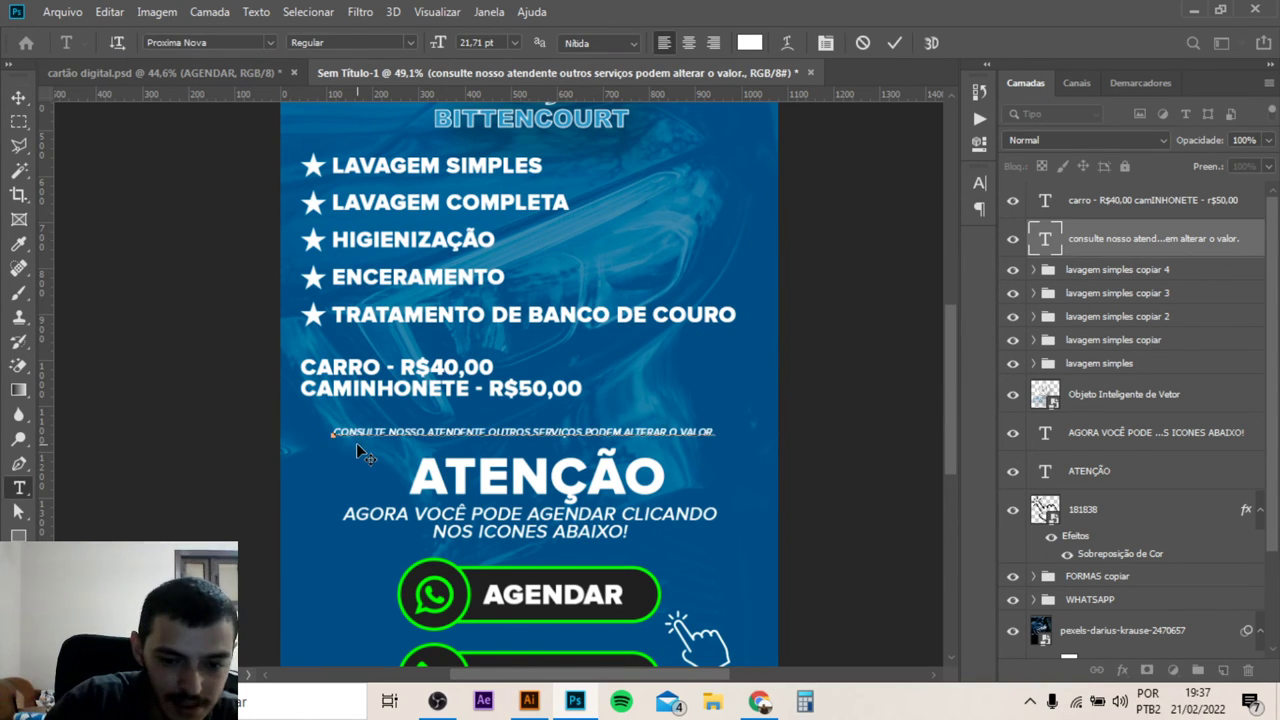
pyautogui.write('(')
pyautogui.click(18, 97)
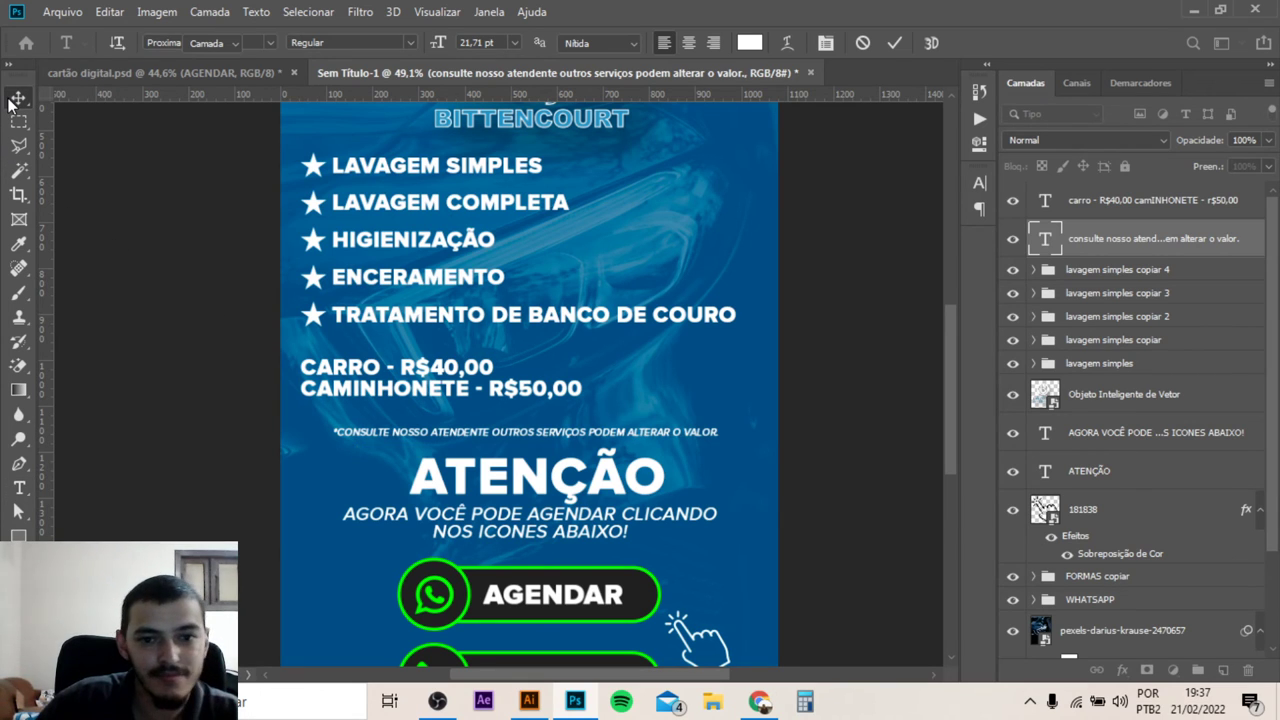
pyautogui.click(426, 43)
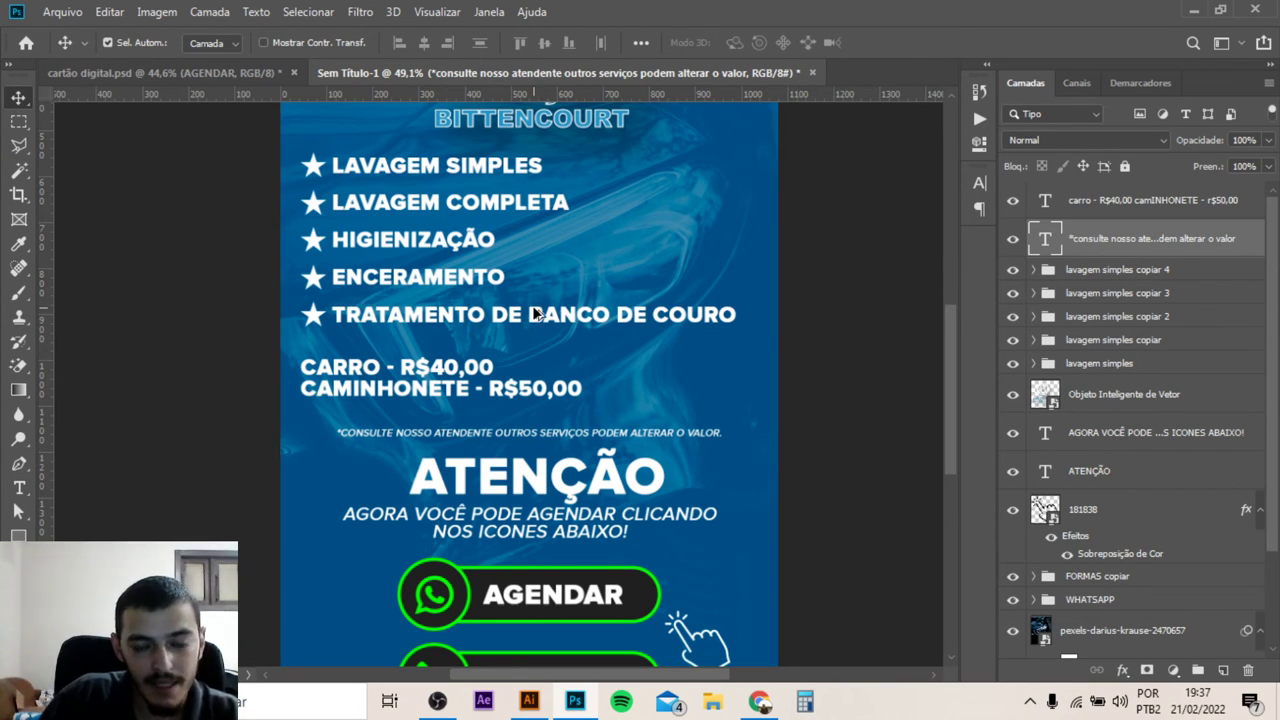
pyautogui.scroll(-1, 590, 320)
pyautogui.scroll(-1, 700, 305)
# - Re-centre the consulte note horizontally and fine-tune its vertical position below the prices
pyautogui.hotkey('ctrl', 'a')
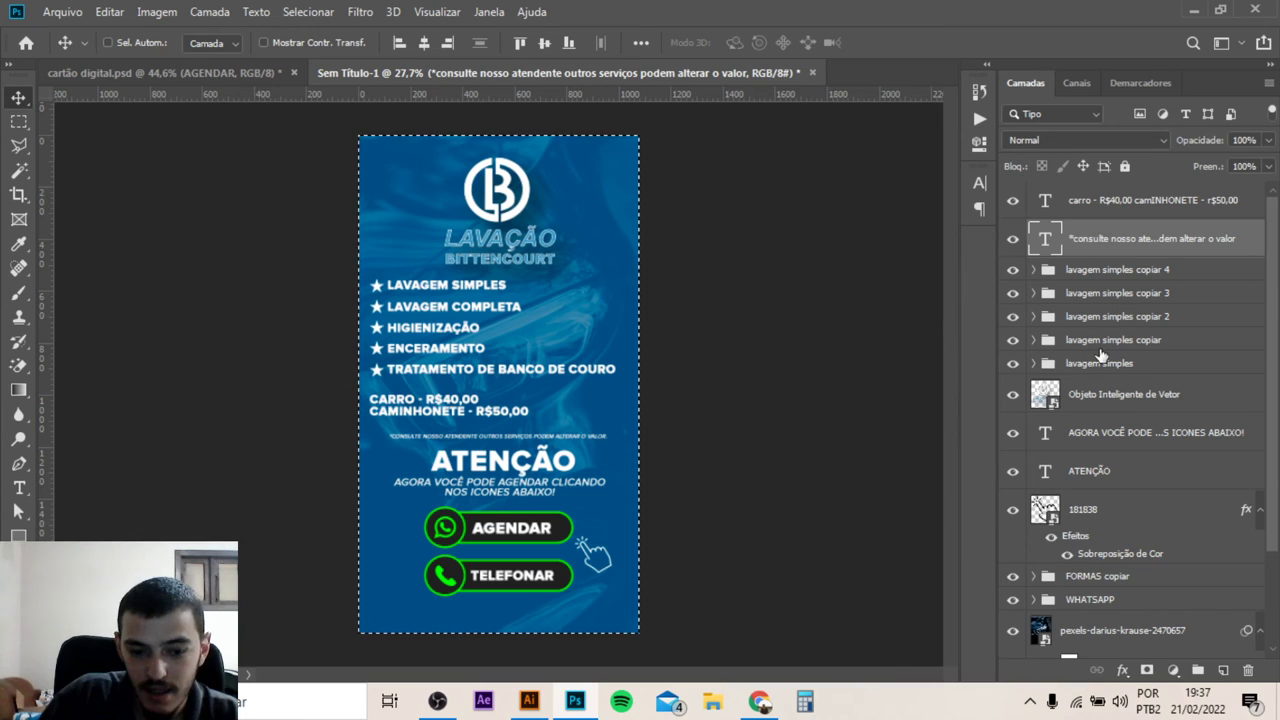
pyautogui.hotkey('ctrl', 'd')
pyautogui.moveTo(512, 439); pyautogui.dragTo(627, 433)
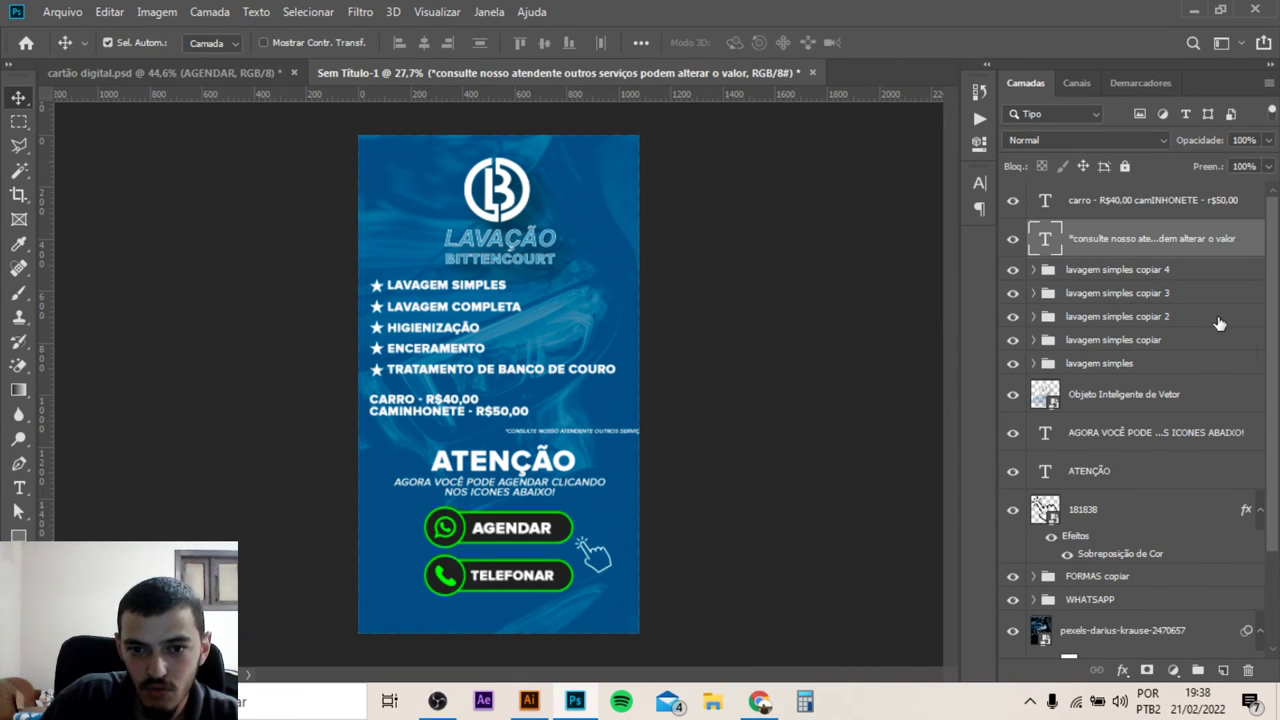
pyautogui.hotkey('ctrl', 'a')
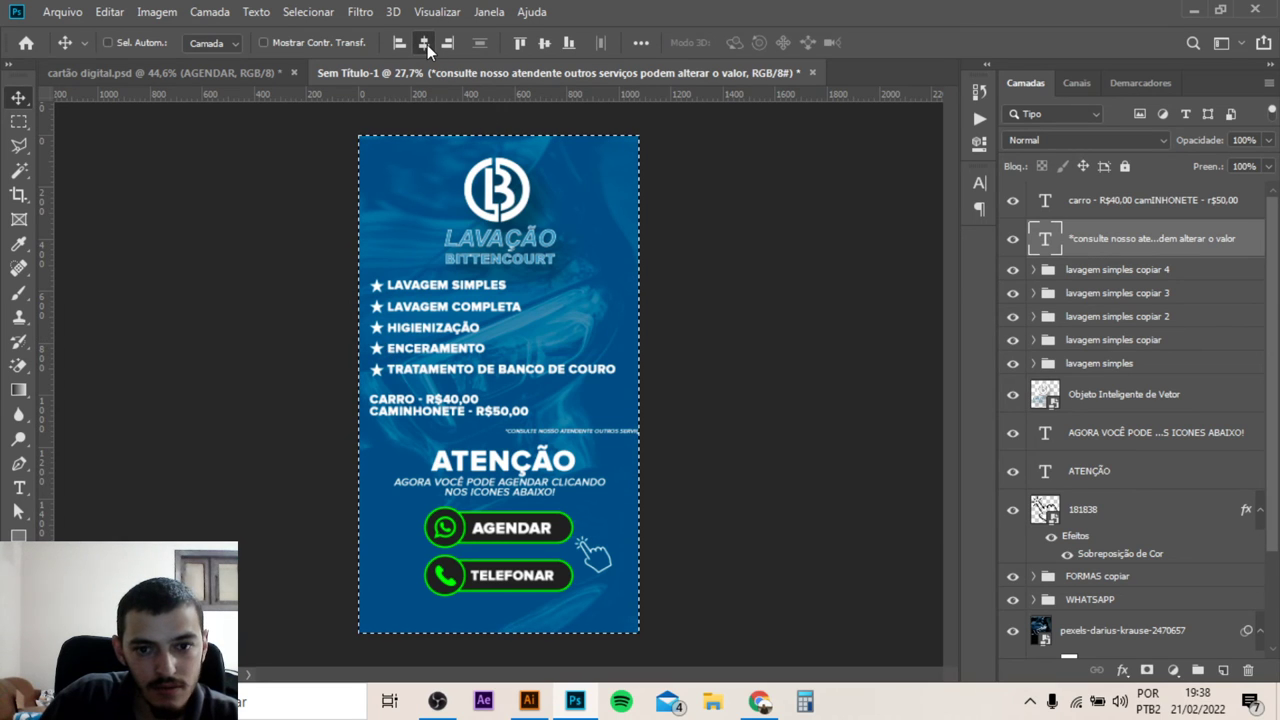
pyautogui.click(427, 44)
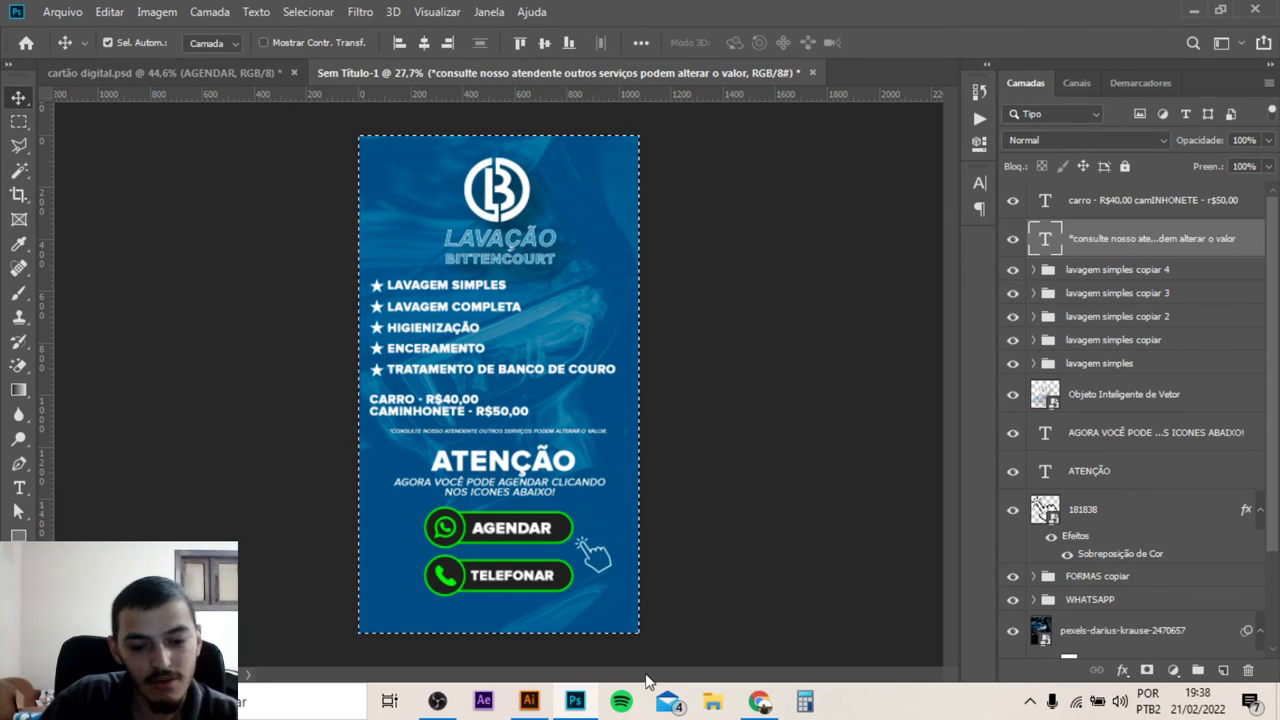
pyautogui.hotkey('ctrl', 'd')
pyautogui.scroll(3, 439, 487)
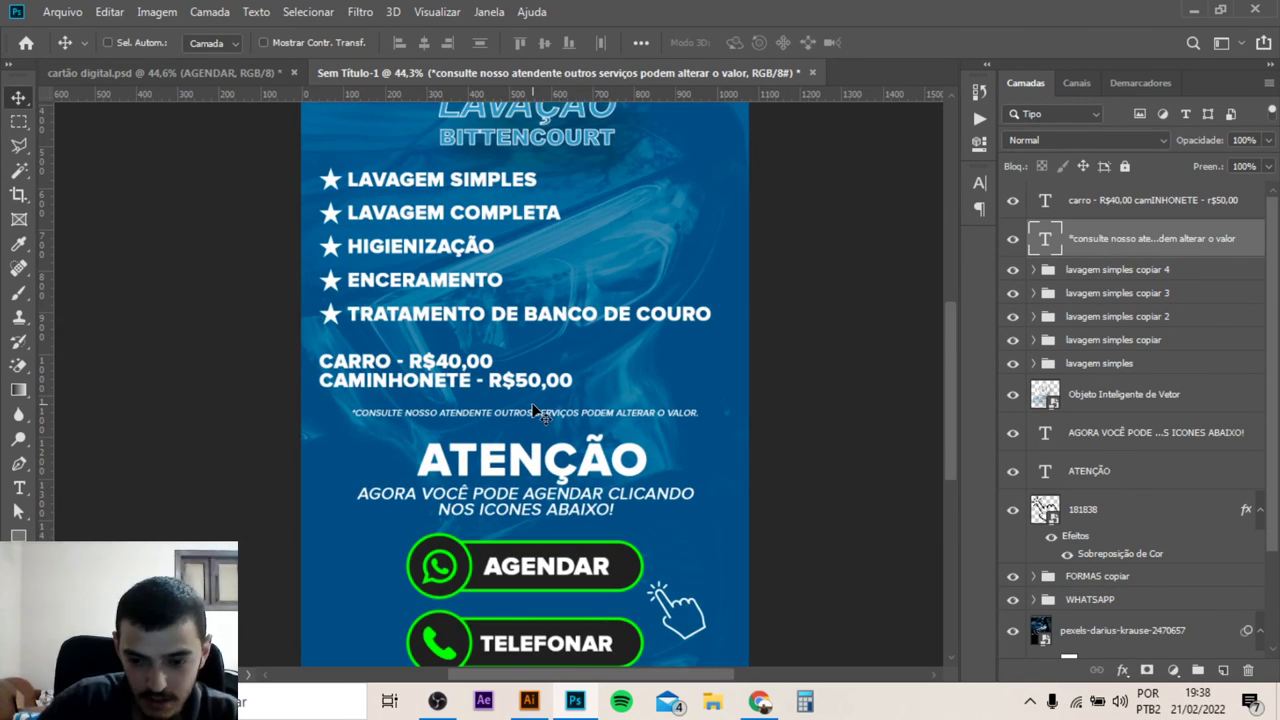
pyautogui.press('Down')
pyautogui.press('Down')
pyautogui.press('Down')
pyautogui.press('Down')
pyautogui.press('Down')
pyautogui.press('Down')
pyautogui.press('Down')
pyautogui.press('Down')
pyautogui.press('Down')
pyautogui.press('Down')
pyautogui.press('Down')
pyautogui.press('Down')
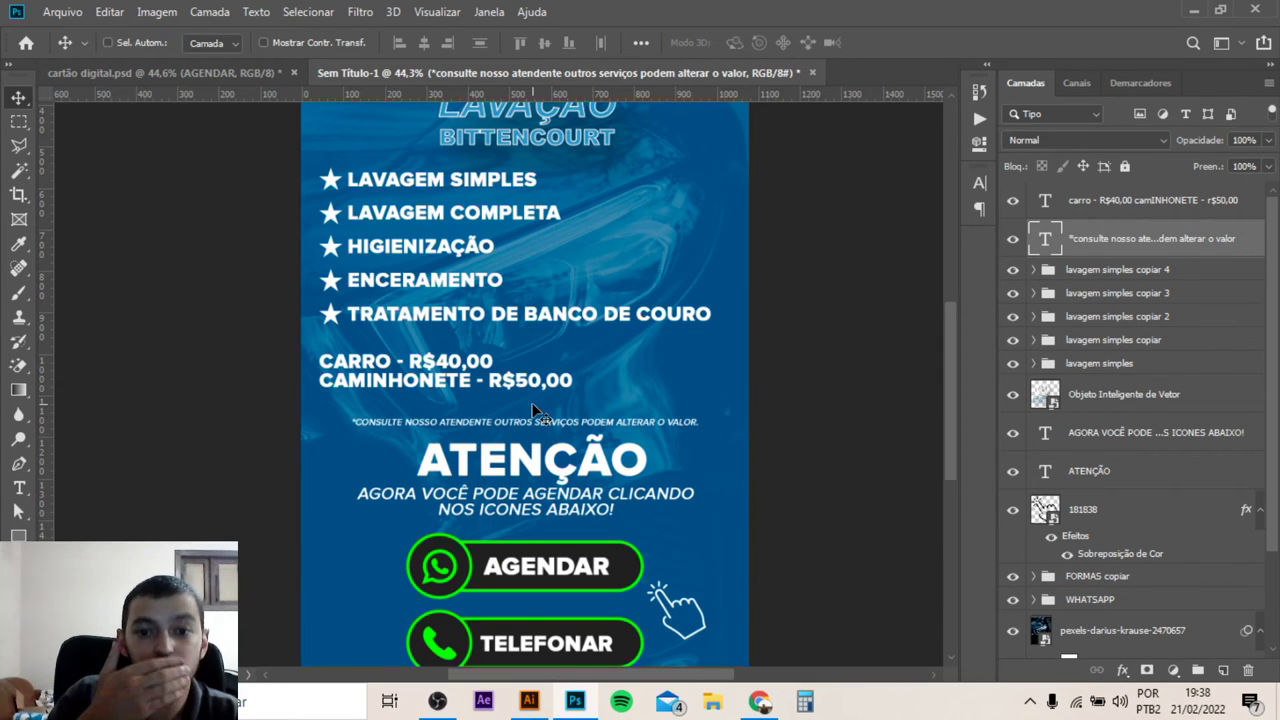
pyautogui.press('Up')
pyautogui.press('Up')
pyautogui.press('Up')
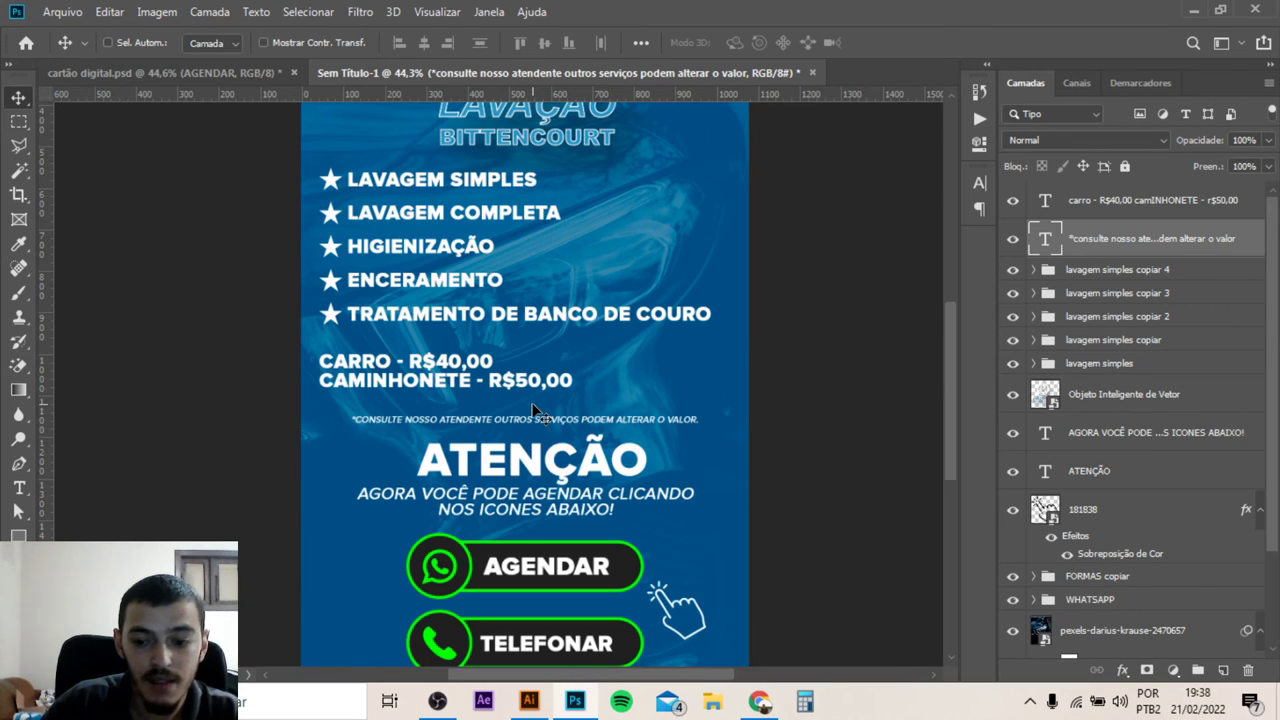
pyautogui.hotkey('ctrl', '0')
# - Compare with the cartão digital reference, then return to Sem Título-1 and start Save As
pyautogui.click(247, 66)
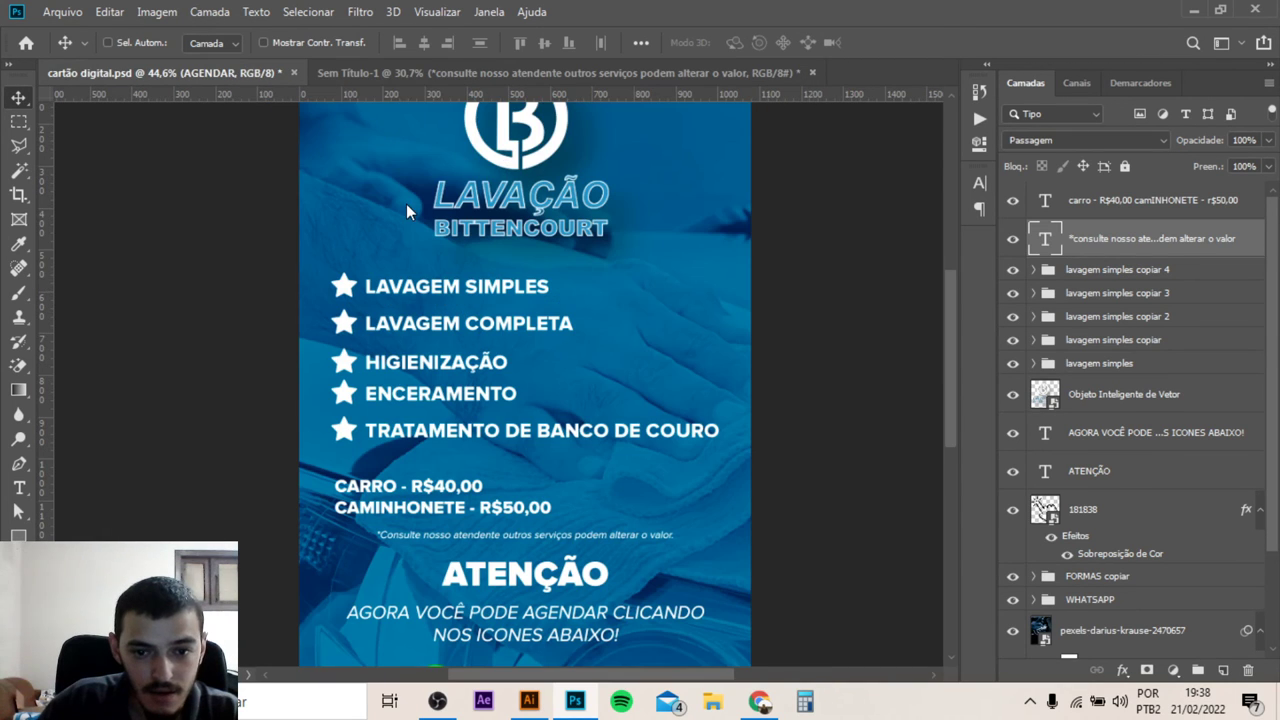
pyautogui.scroll(-3, 440, 240)
pyautogui.scroll(-3, 485, 282)
pyautogui.scroll(1, 485, 284)
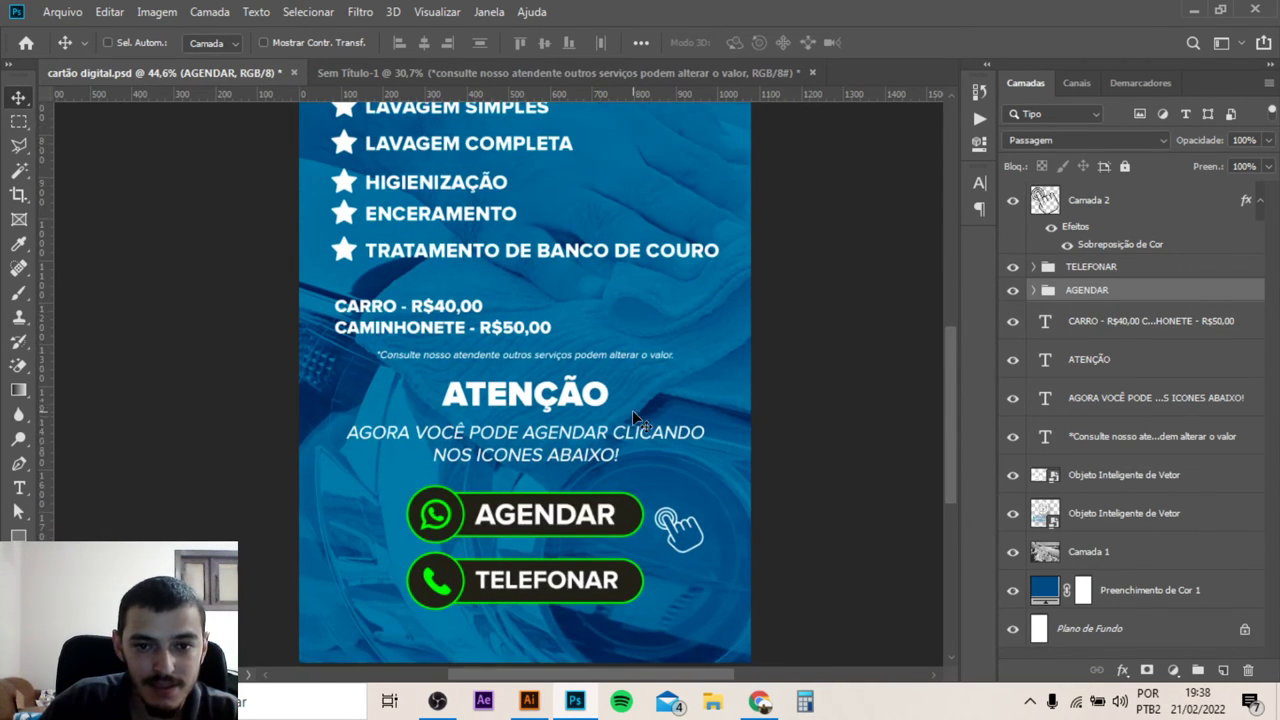
pyautogui.scroll(2, 450, 250)
pyautogui.scroll(4, 388, 199)
pyautogui.scroll(1, 360, 140)
pyautogui.click(430, 73)
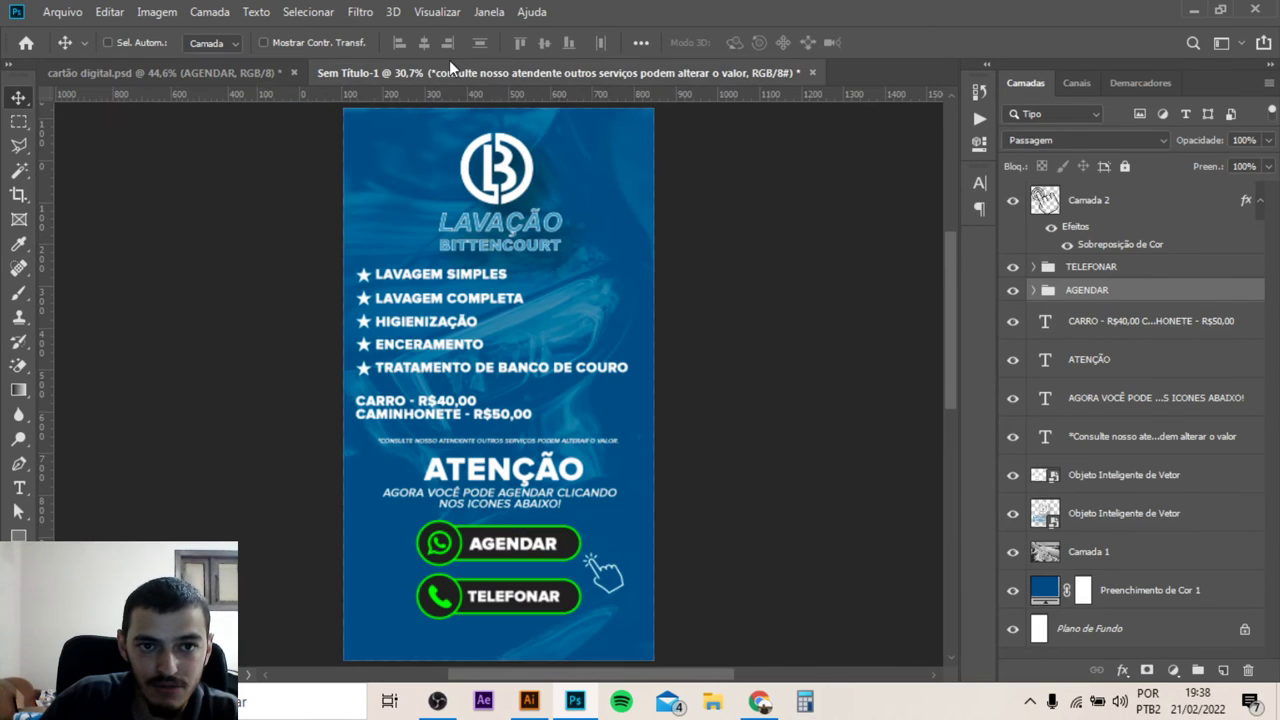
pyautogui.press('ctrl')
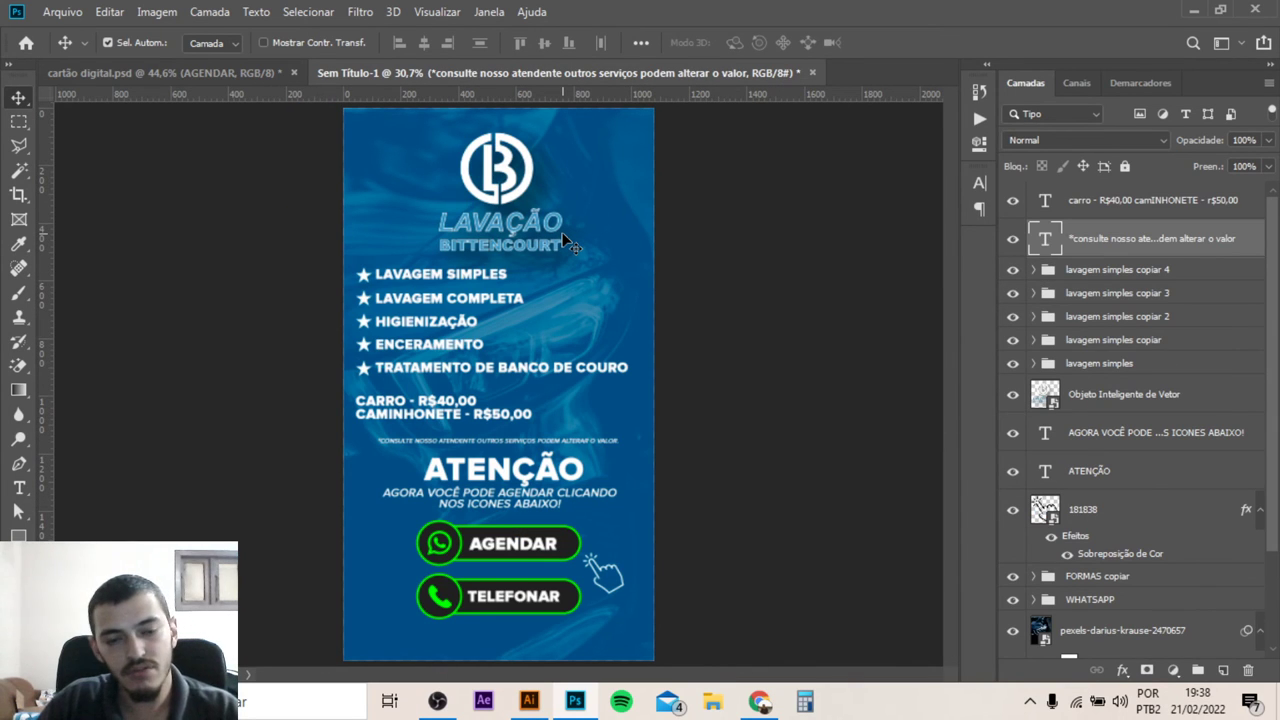
pyautogui.hotkey('ctrl', 's')
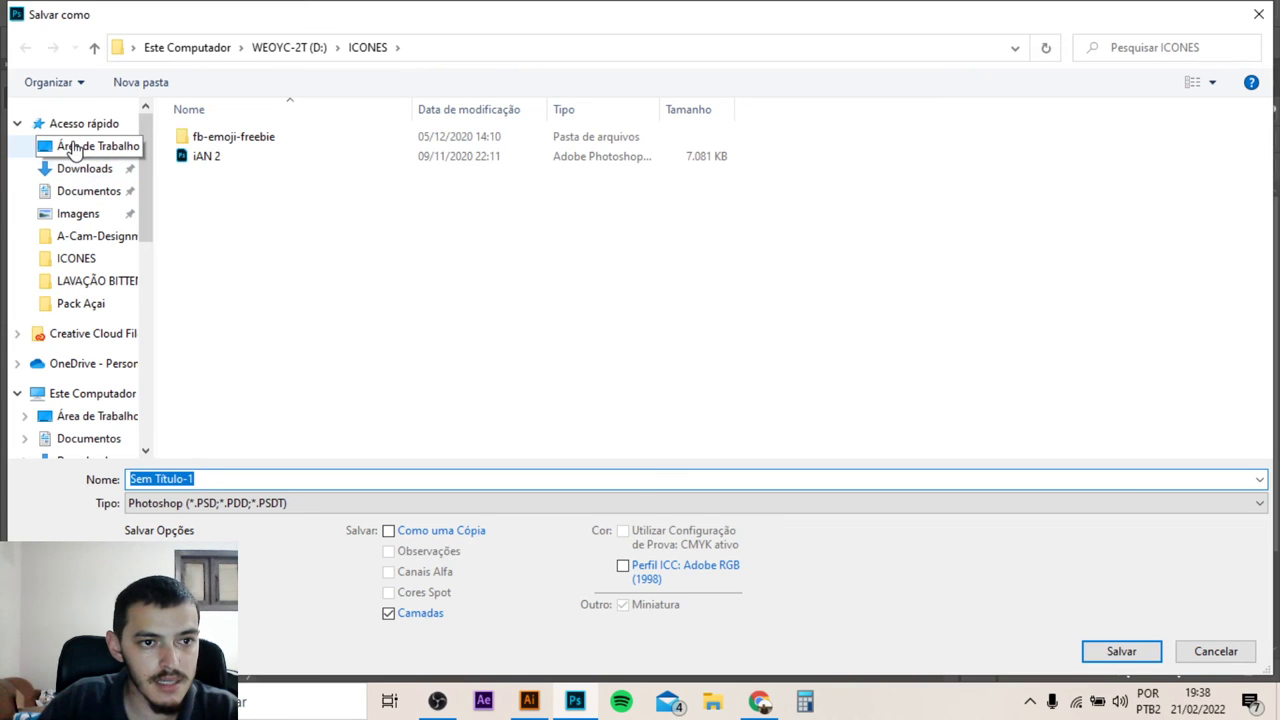
# - Set the save location to the Aulas Youtube folder on drive D
pyautogui.click(90, 146)
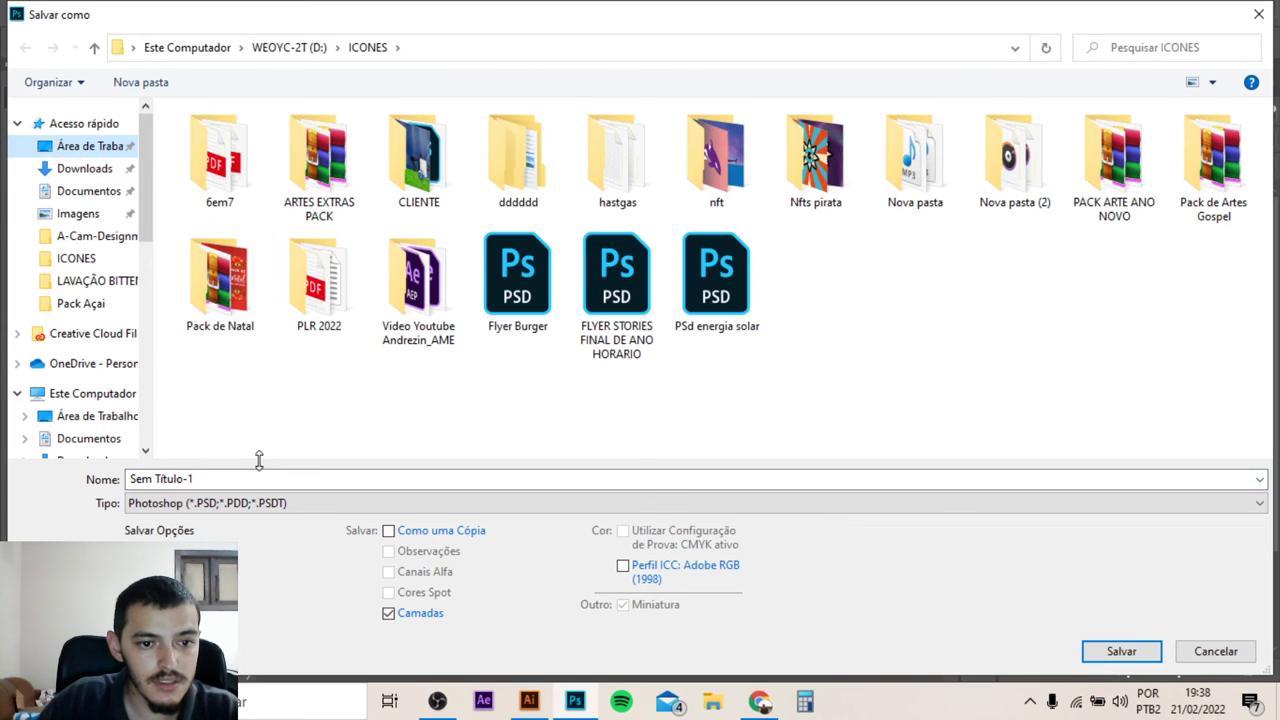
pyautogui.write('AU')
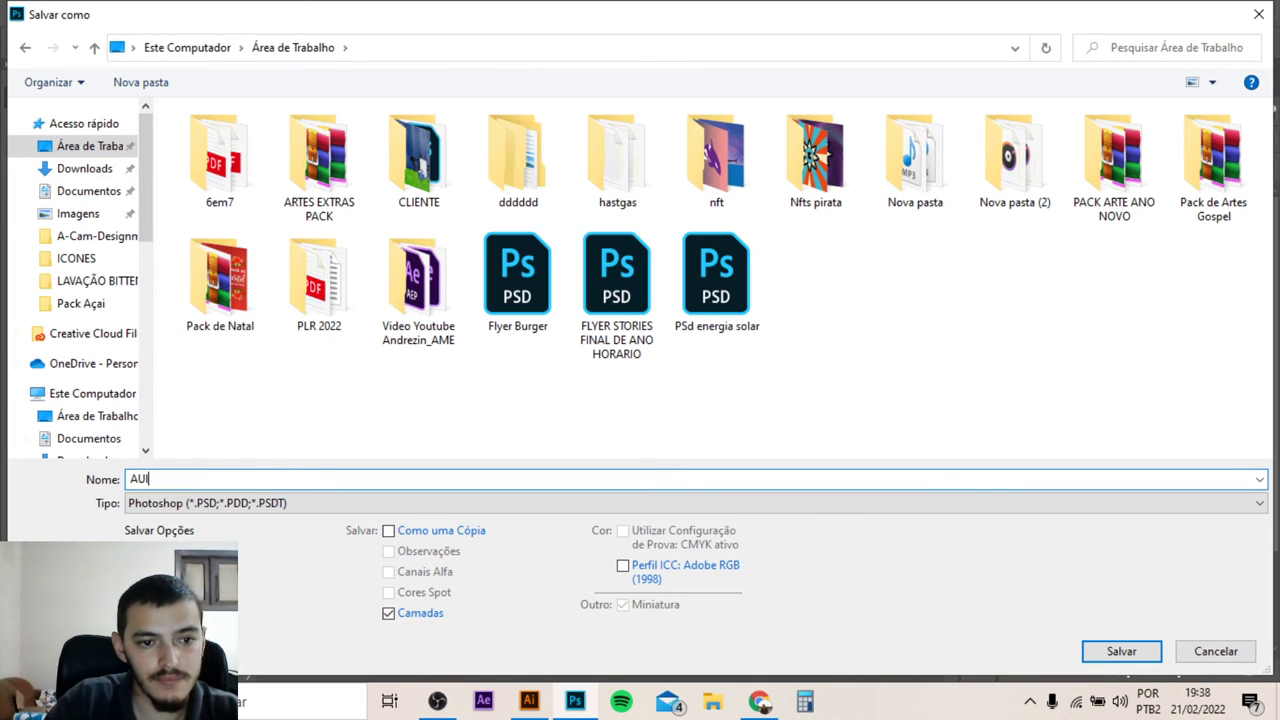
pyautogui.press('BackSpace')
pyautogui.scroll(-2, 73, 450)
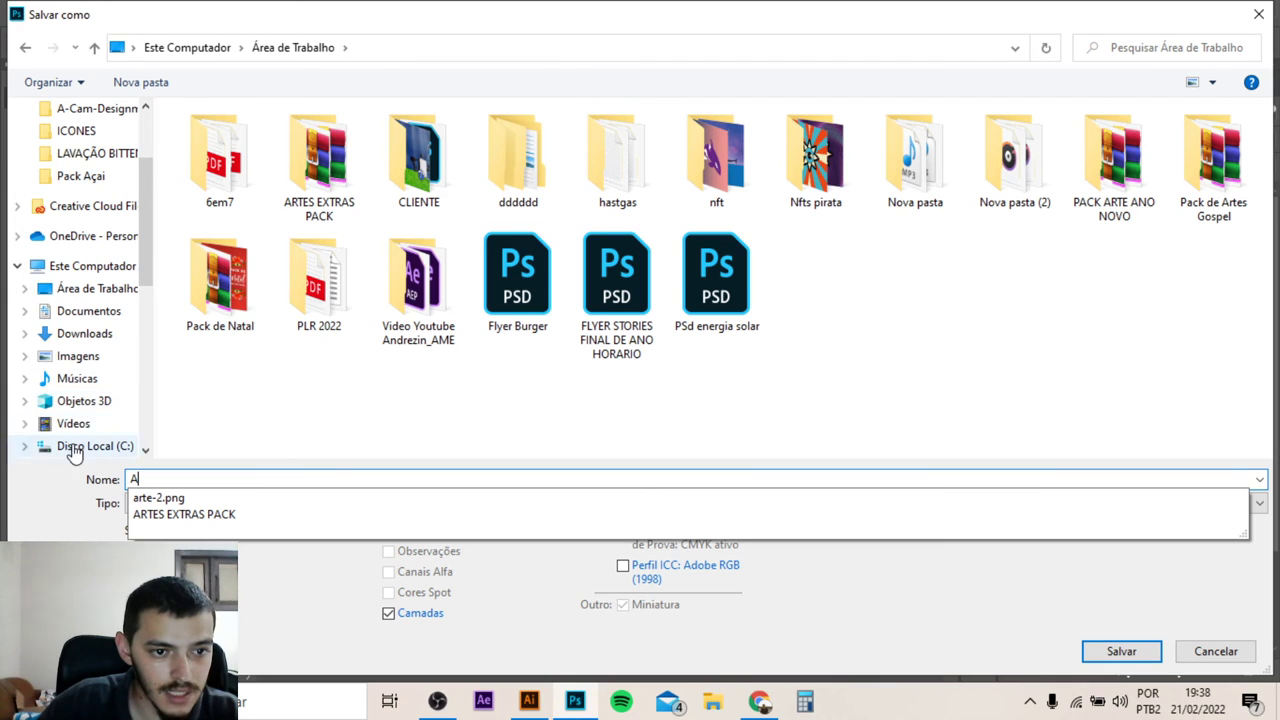
pyautogui.scroll(-1, 73, 450)
pyautogui.click(76, 431)
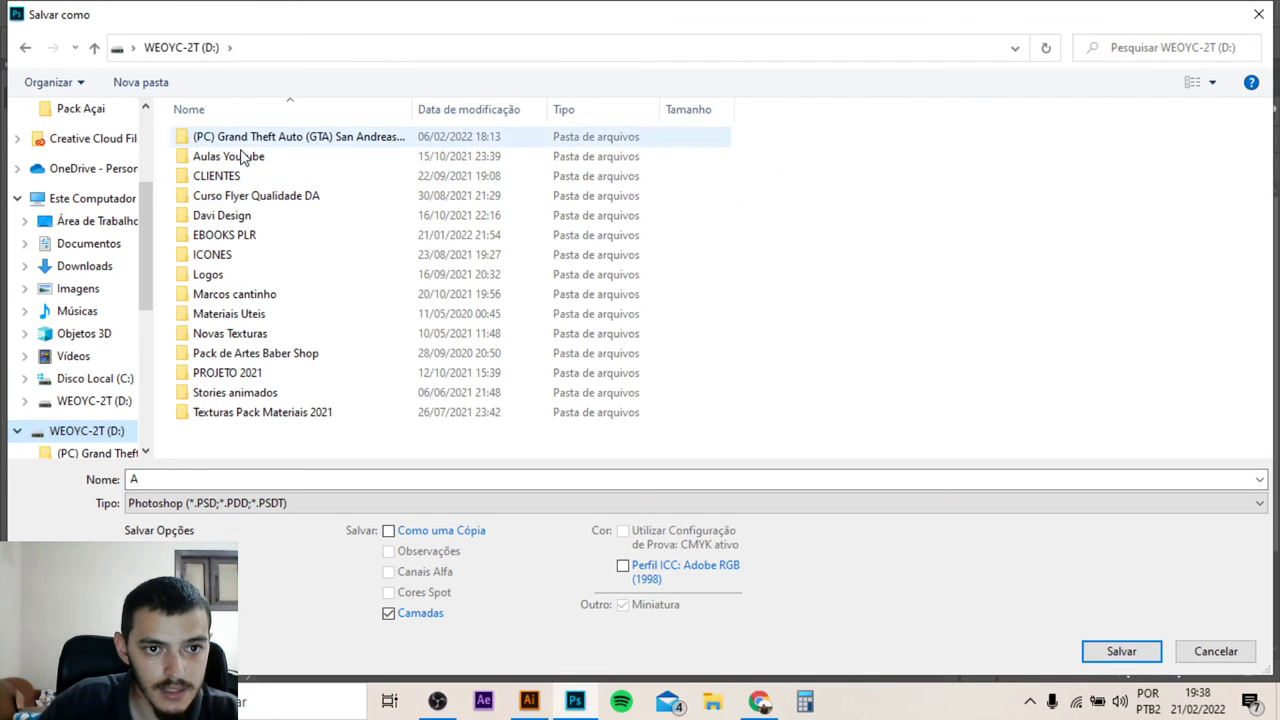
pyautogui.click(246, 158)
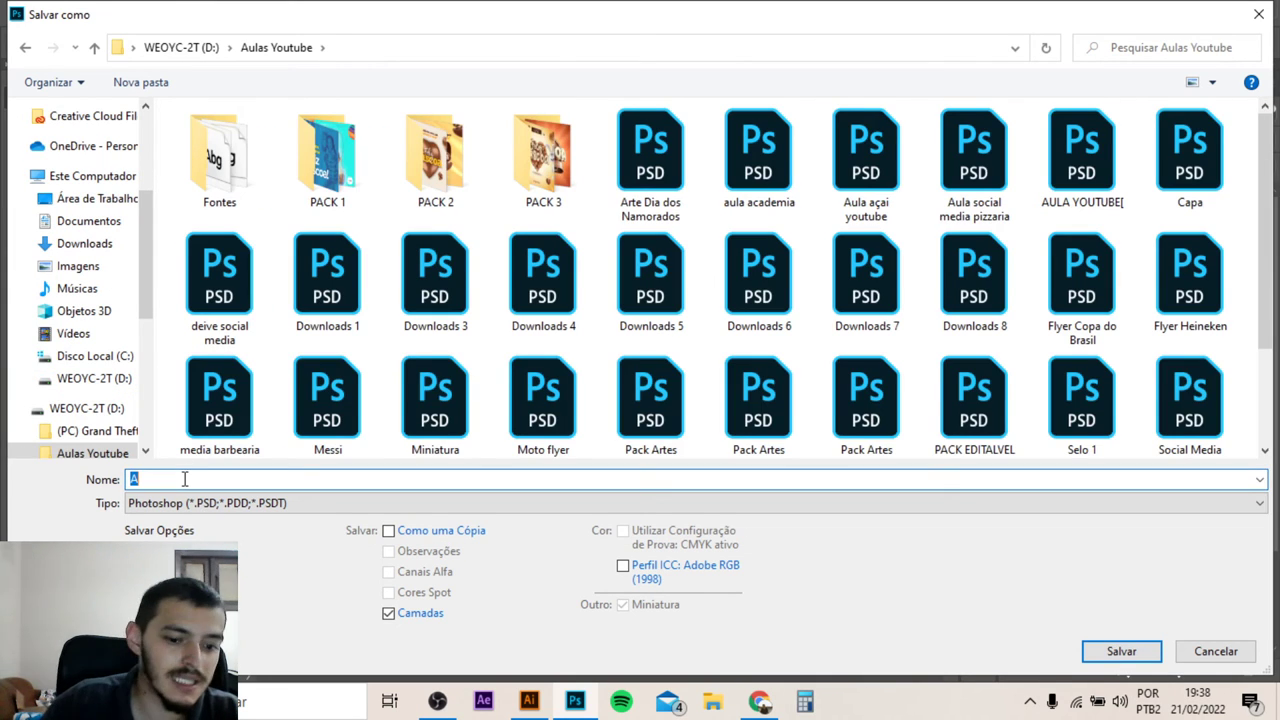
# - Name the file 'Cartão digital para lavação' without the exclamation mark and save it
pyautogui.write('cART')
pyautogui.press('BackSpace')
pyautogui.press('BackSpace')
pyautogui.press('BackSpace')
pyautogui.write('Ca')
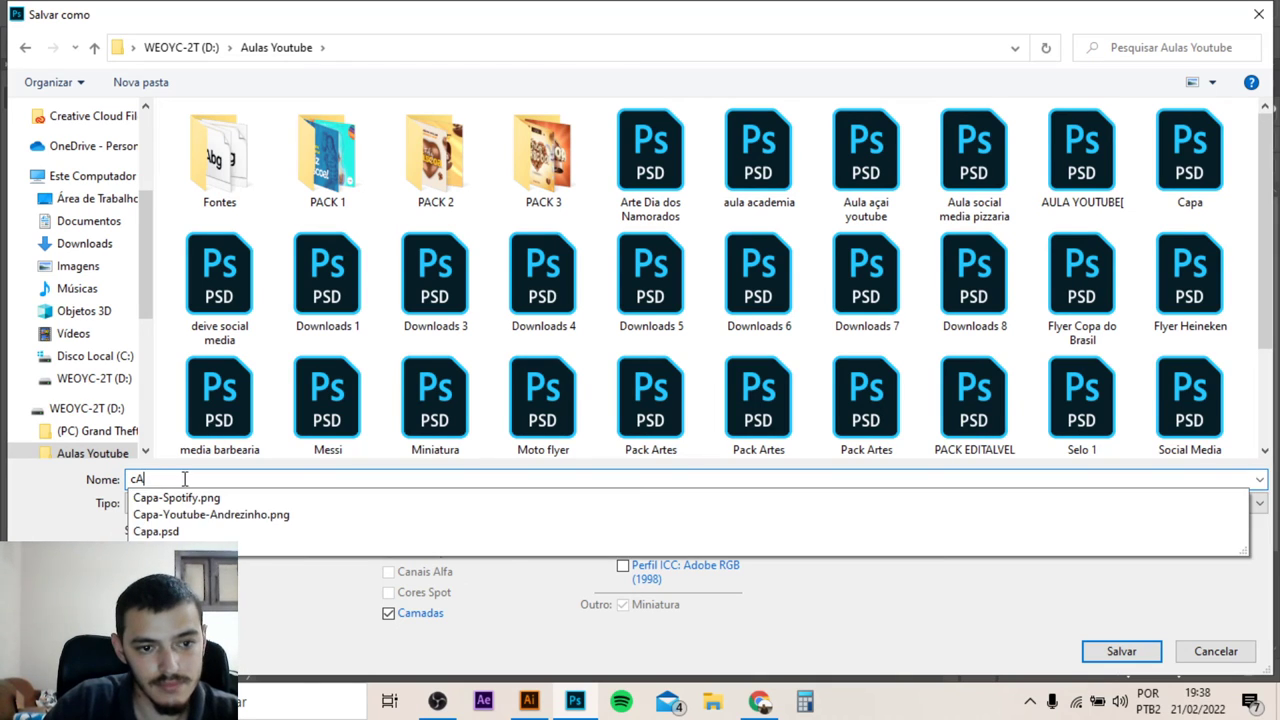
pyautogui.write('rtão d')
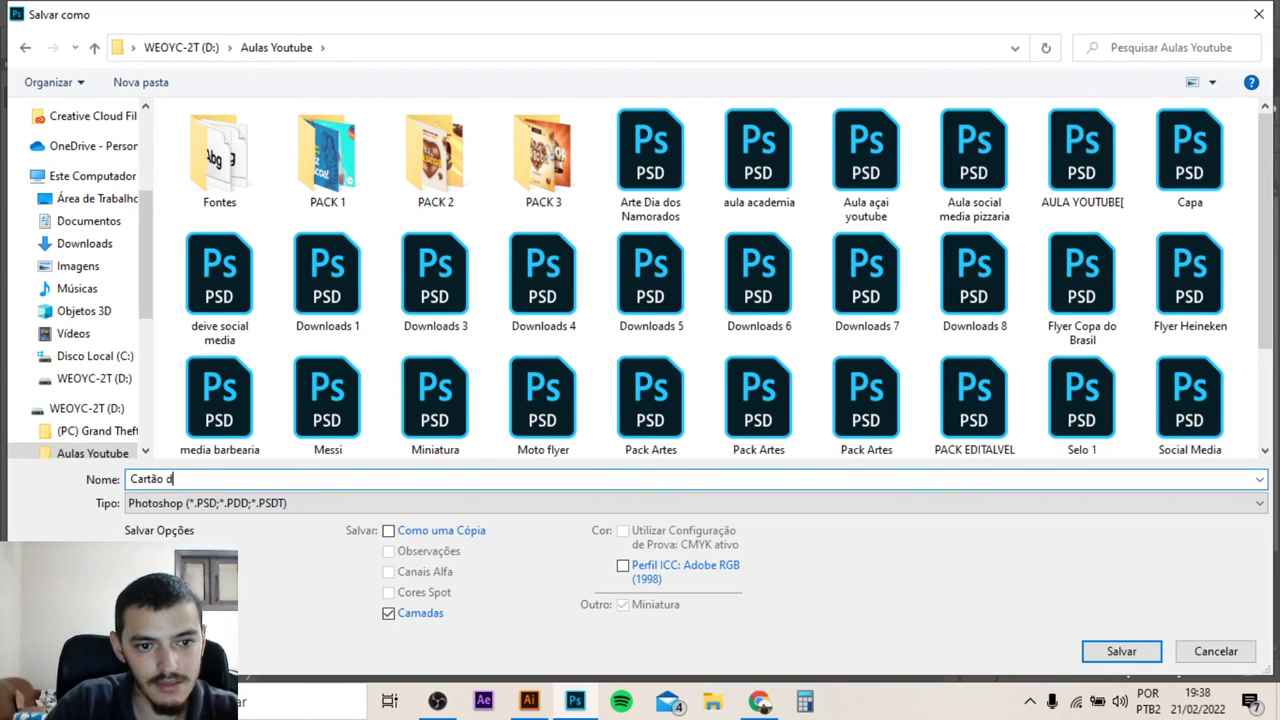
pyautogui.write('tal para lavação!')
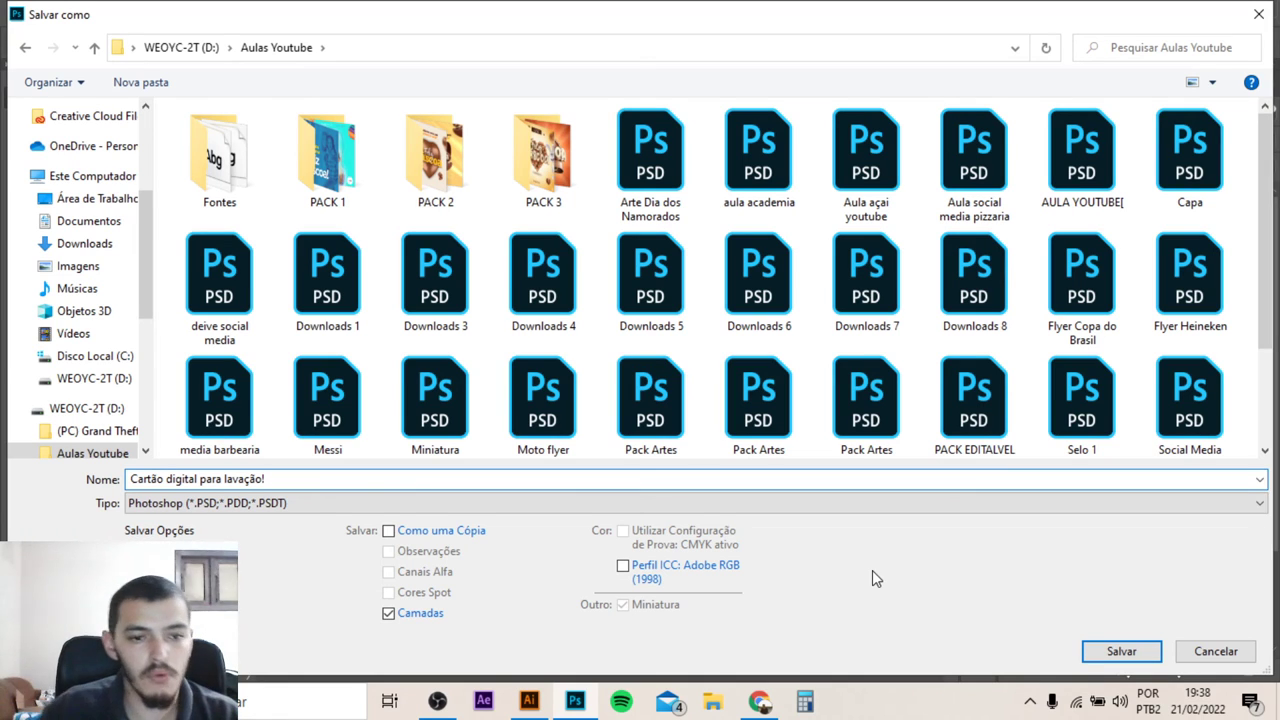
pyautogui.click(1121, 652)
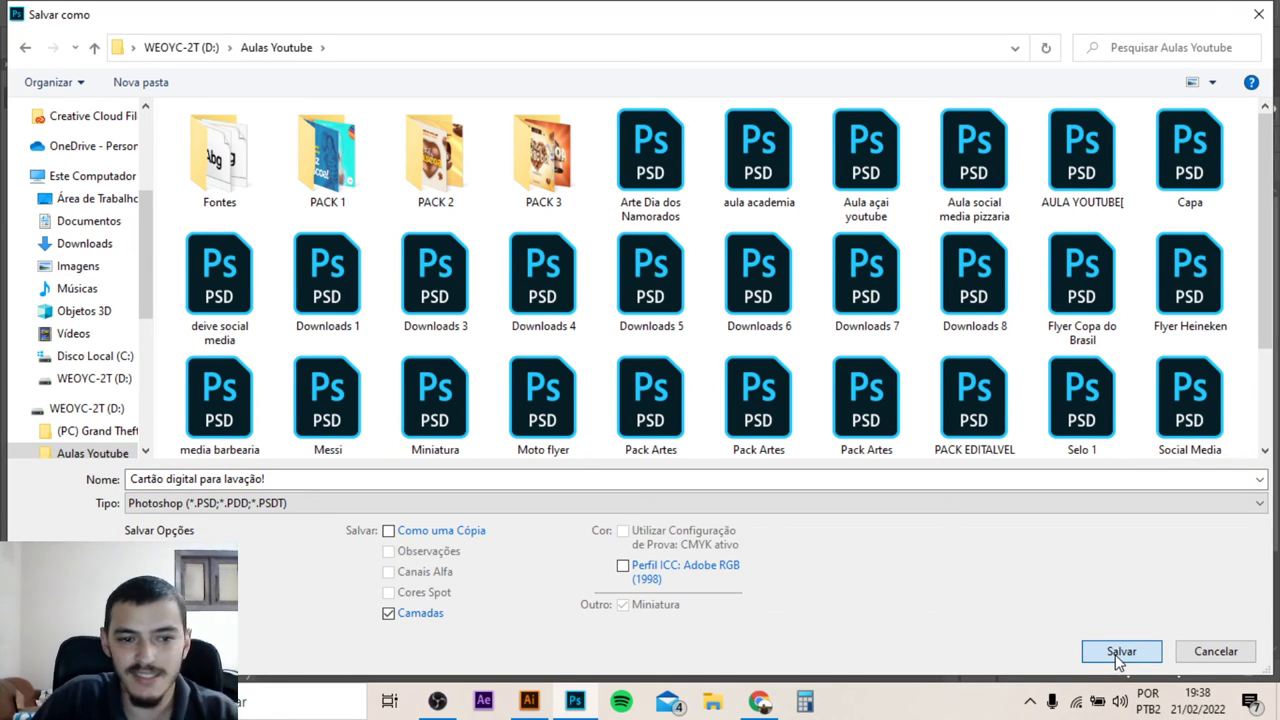
pyautogui.click(408, 480)
pyautogui.press('BackSpace')
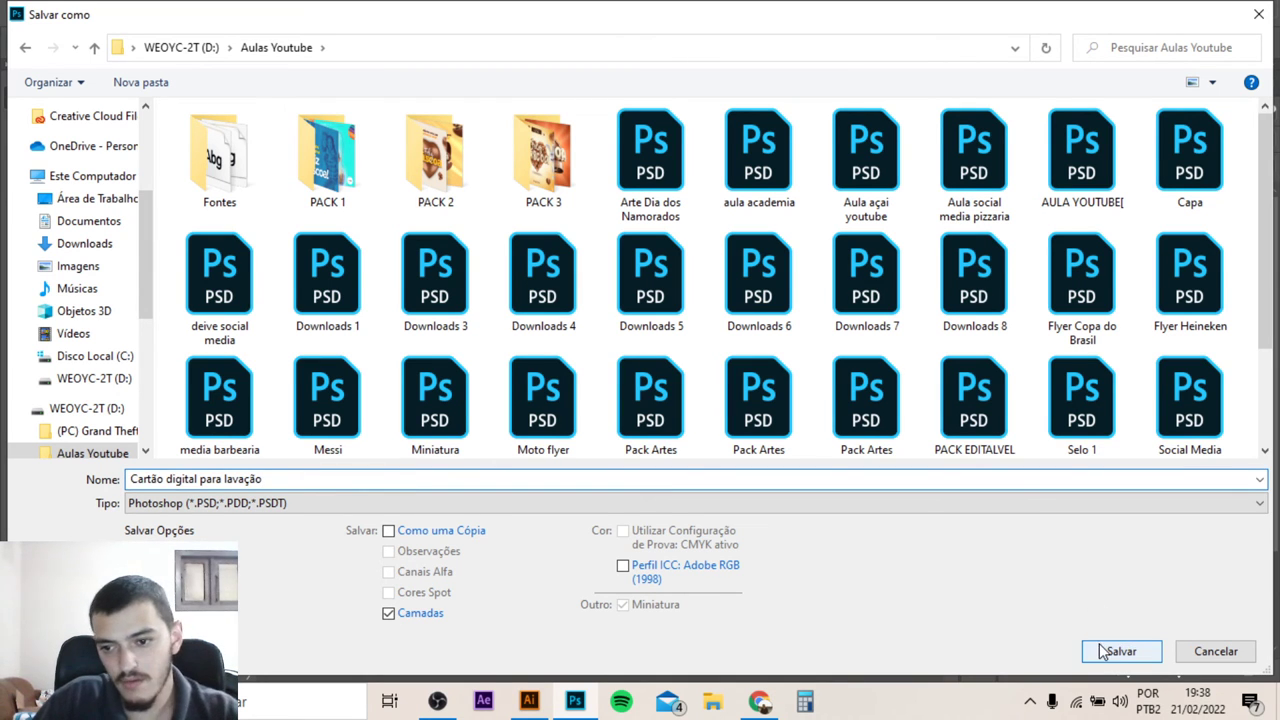
pyautogui.click(1120, 654)
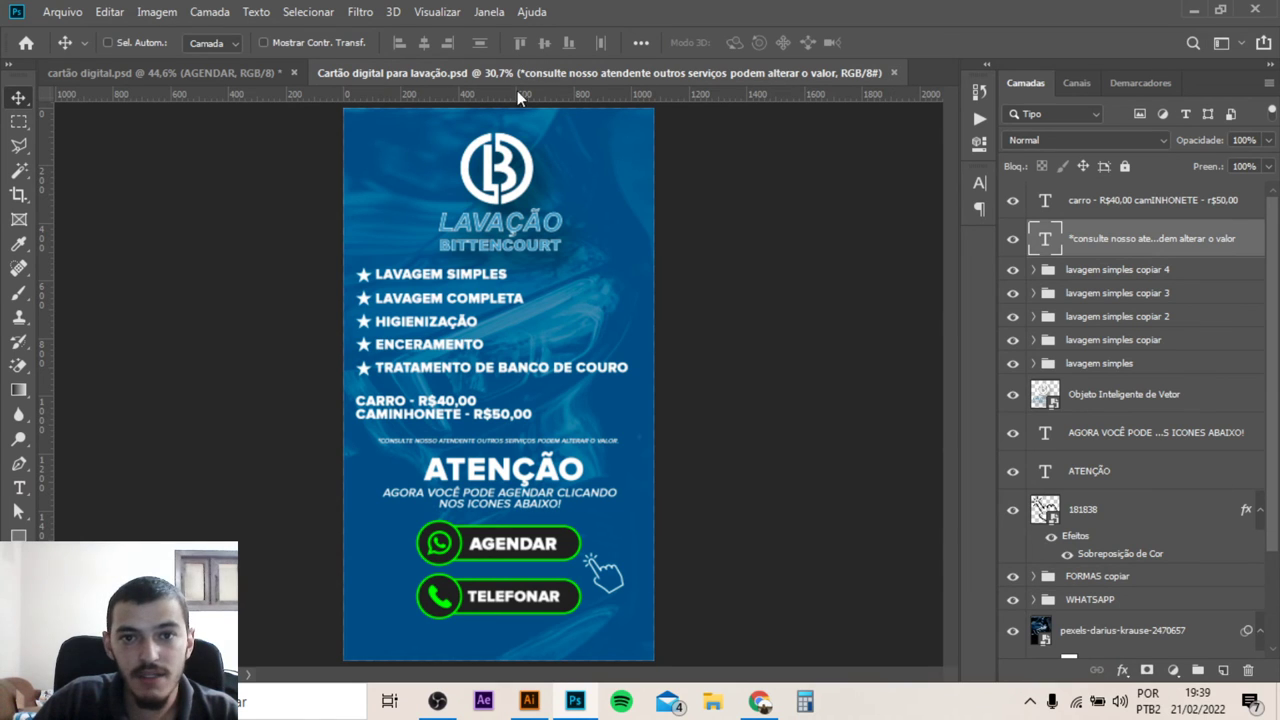
# - Start saving the flyer under a new format, choosing PDF do Photoshop
pyautogui.click(63, 12)
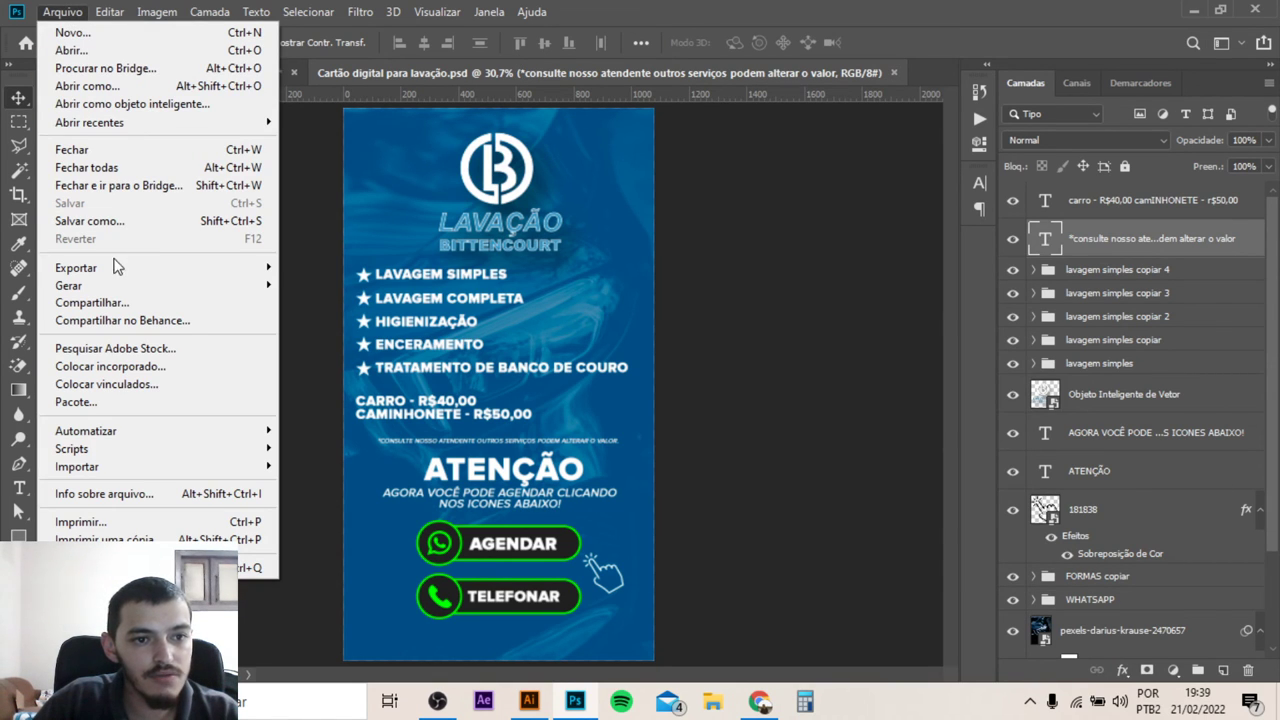
pyautogui.moveTo(76, 268)
pyautogui.click(113, 221)
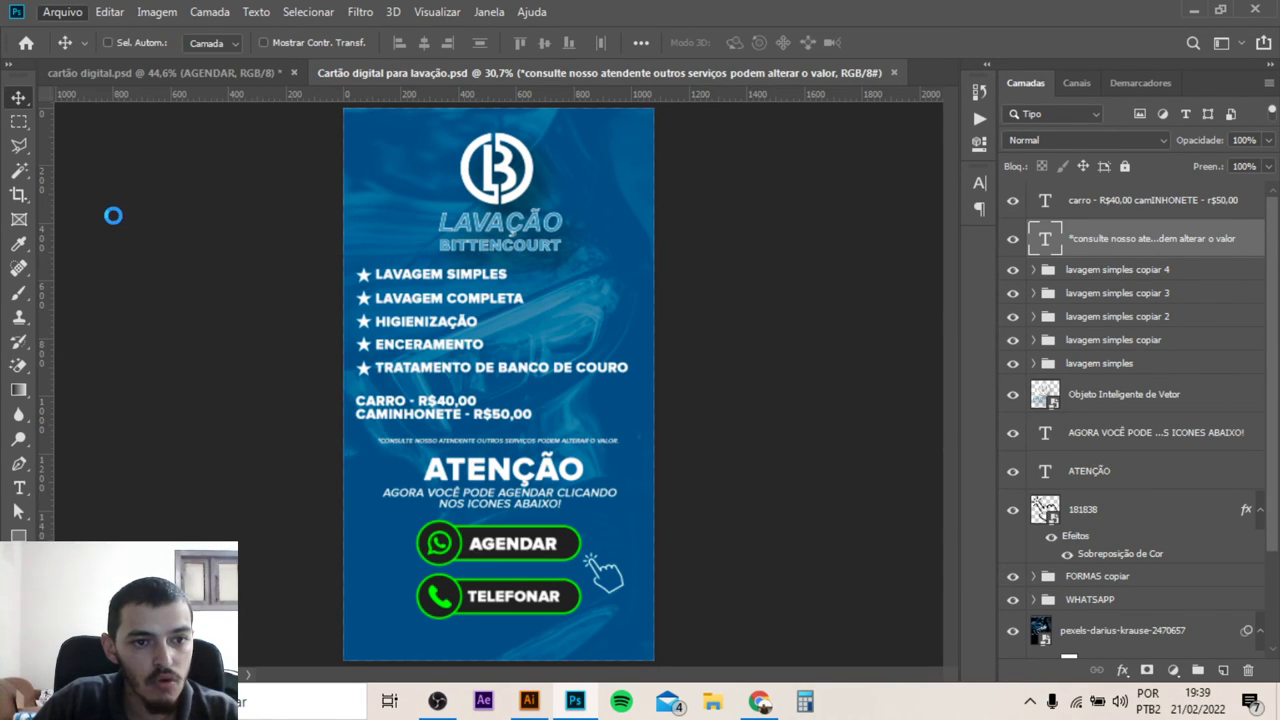
pyautogui.click(171, 504)
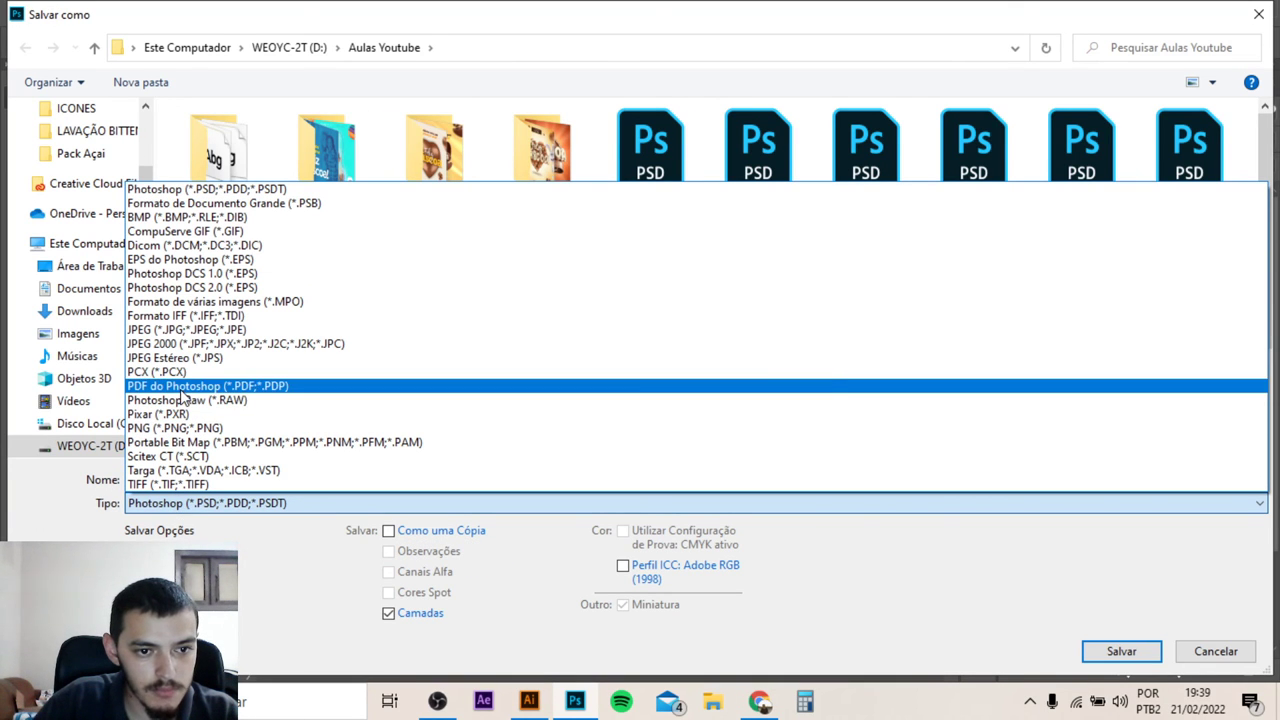
pyautogui.click(170, 386)
# - Save it as 'Cartão digital para lavação.pdf' in D:\Aulas Youtube with the high-quality print preset
pyautogui.scroll(3, 47, 176)
pyautogui.click(86, 146)
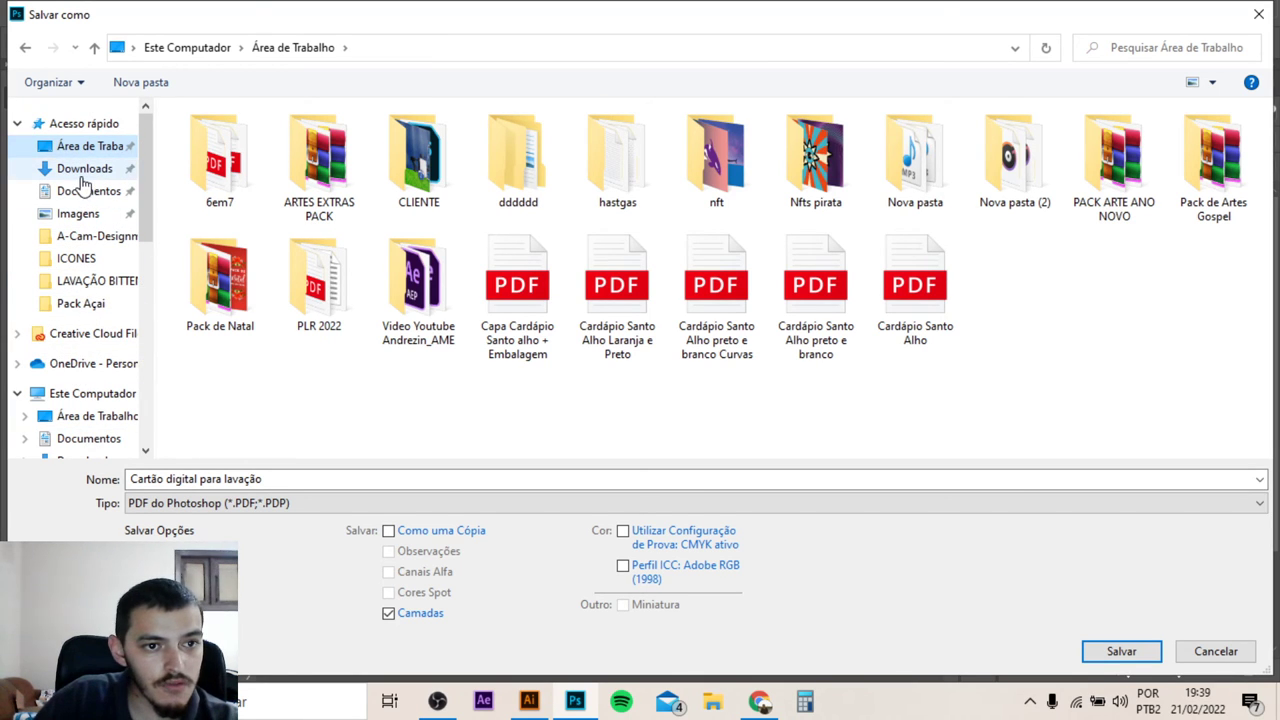
pyautogui.scroll(-2, 86, 380)
pyautogui.scroll(-1, 74, 423)
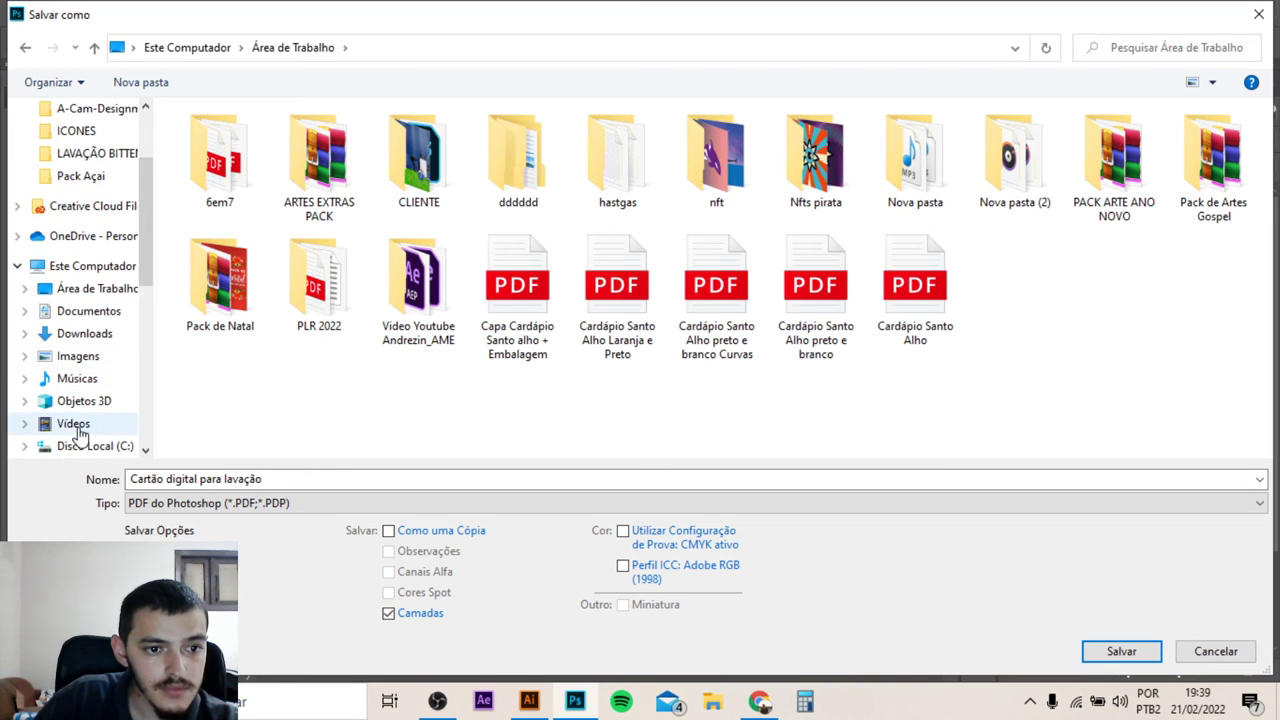
pyautogui.scroll(-1, 74, 437)
pyautogui.click(84, 405)
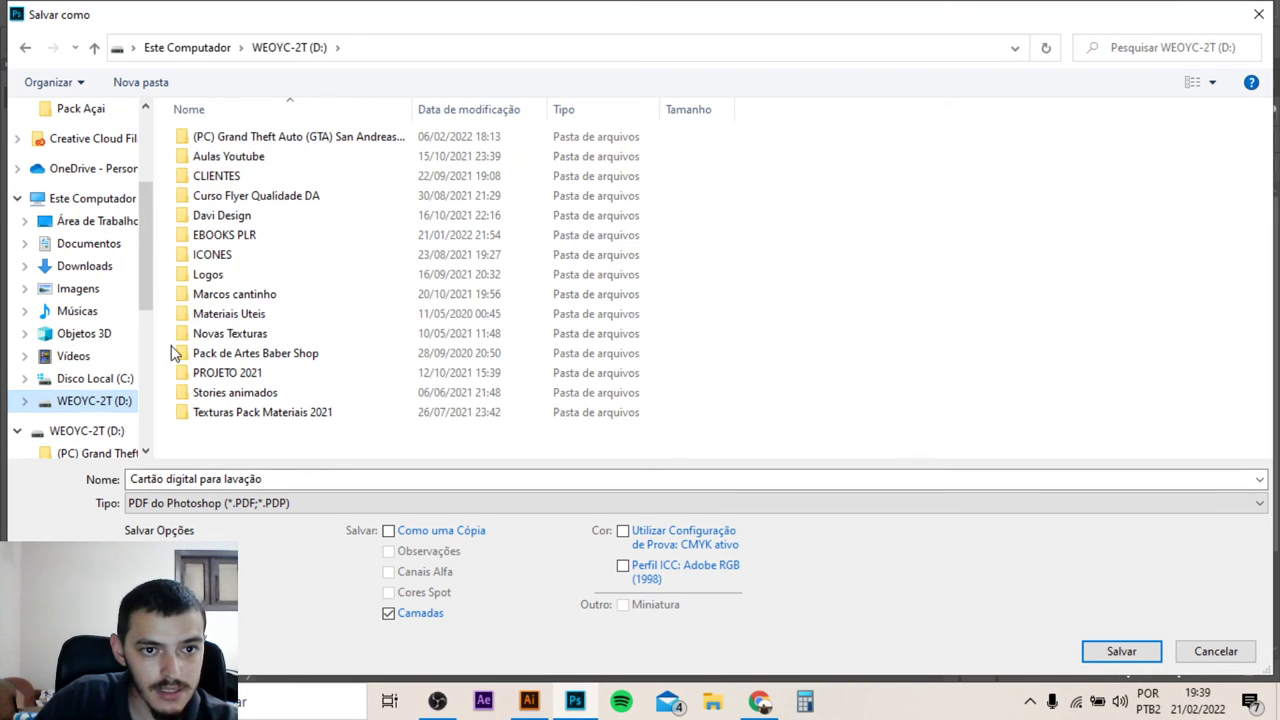
pyautogui.doubleClick(270, 160)
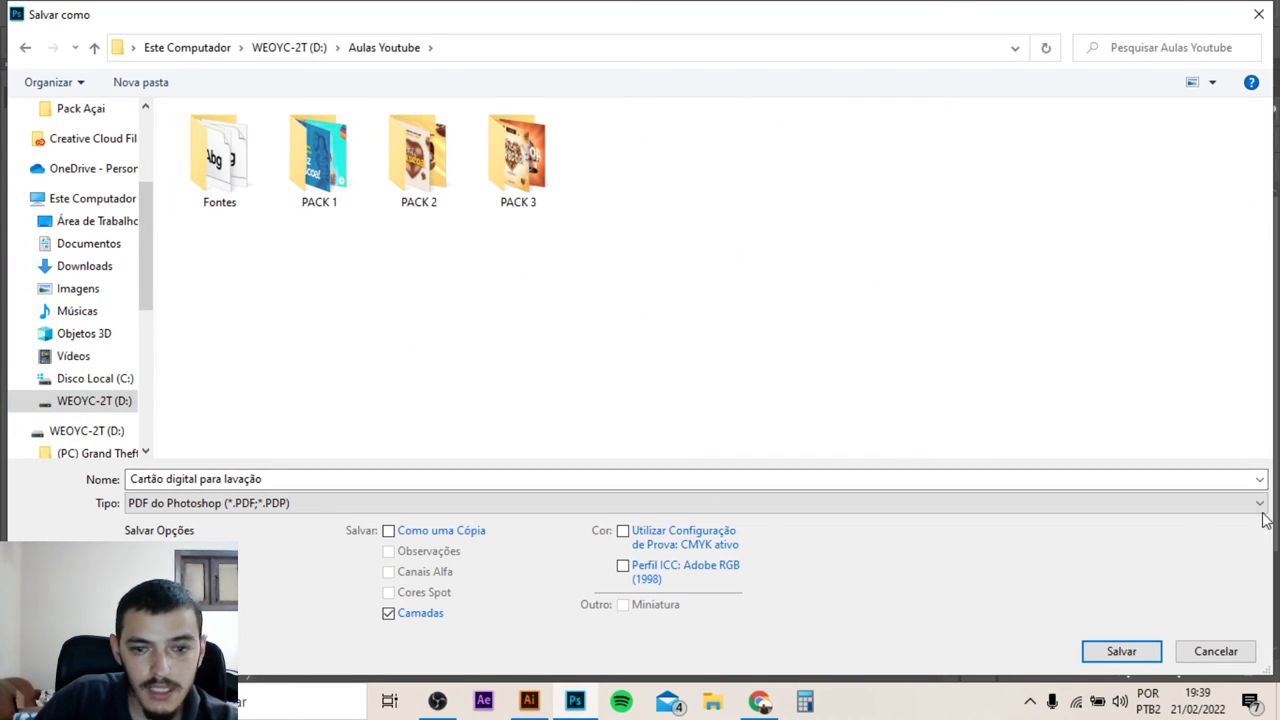
pyautogui.click(1118, 651)
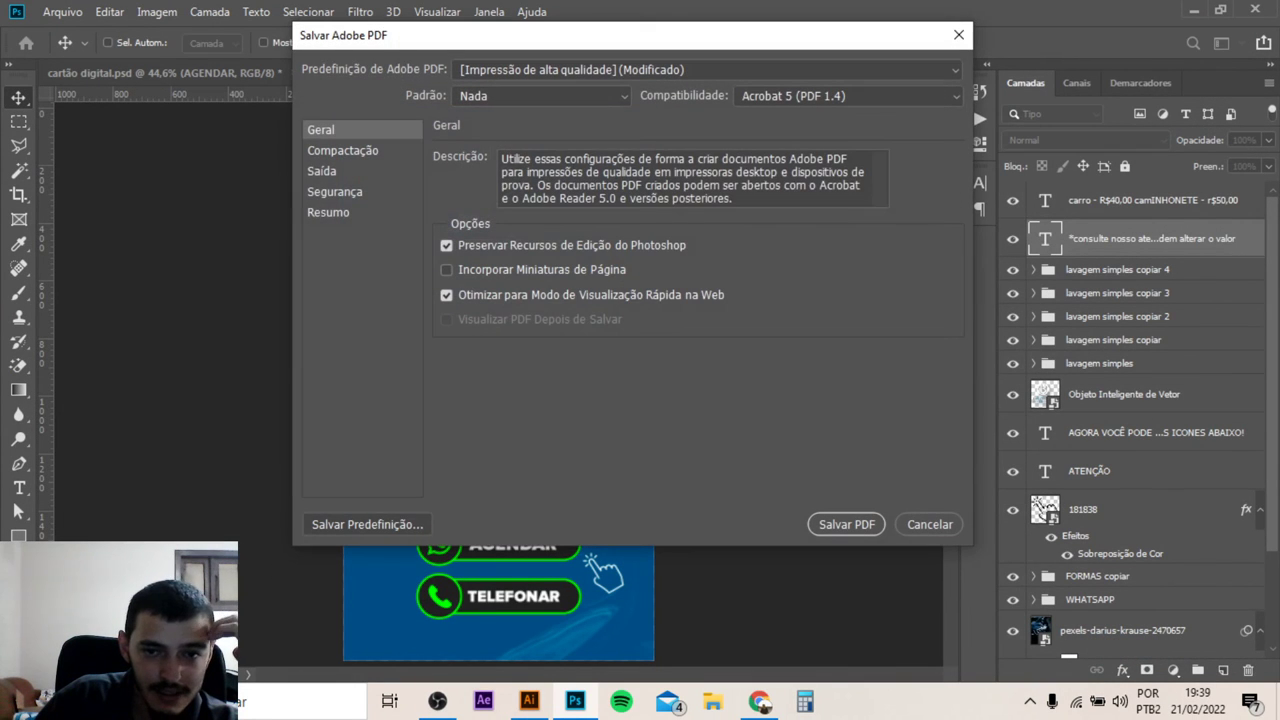
pyautogui.click(846, 524)
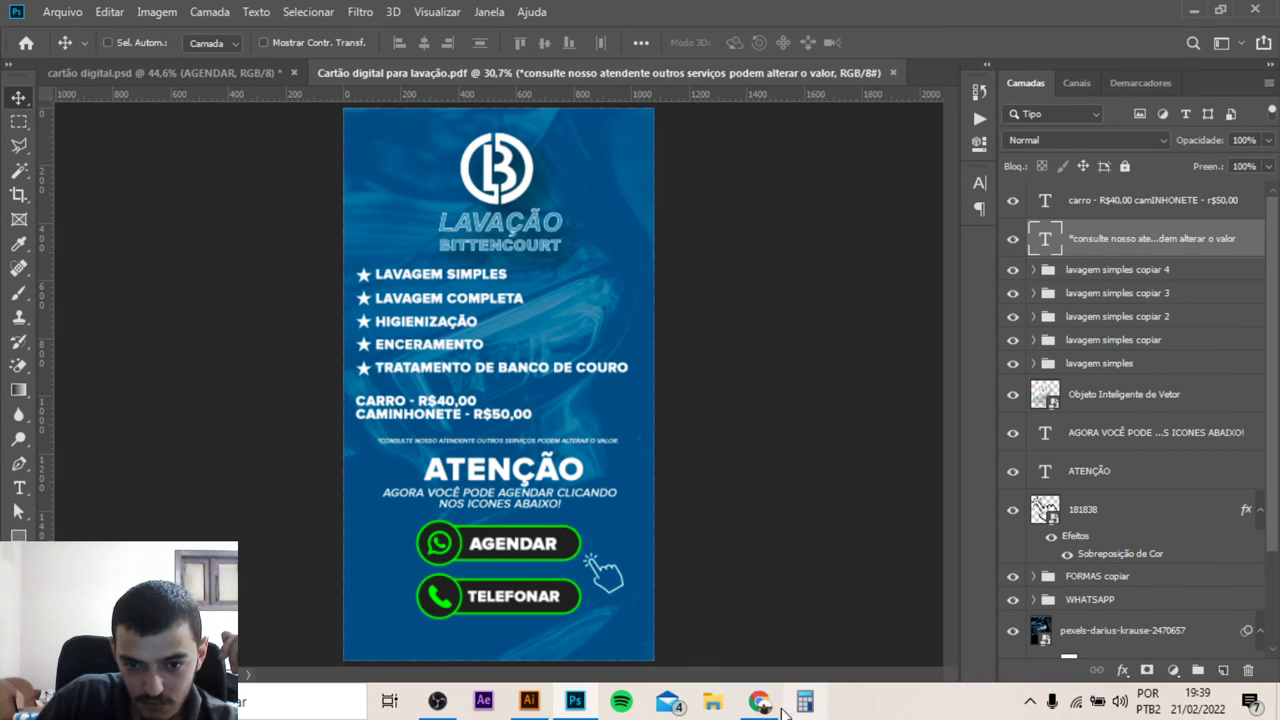
# - Open 'Cartão digital para lavação.pdf' from D:\Aulas Youtube in File Explorer
pyautogui.click(713, 704)
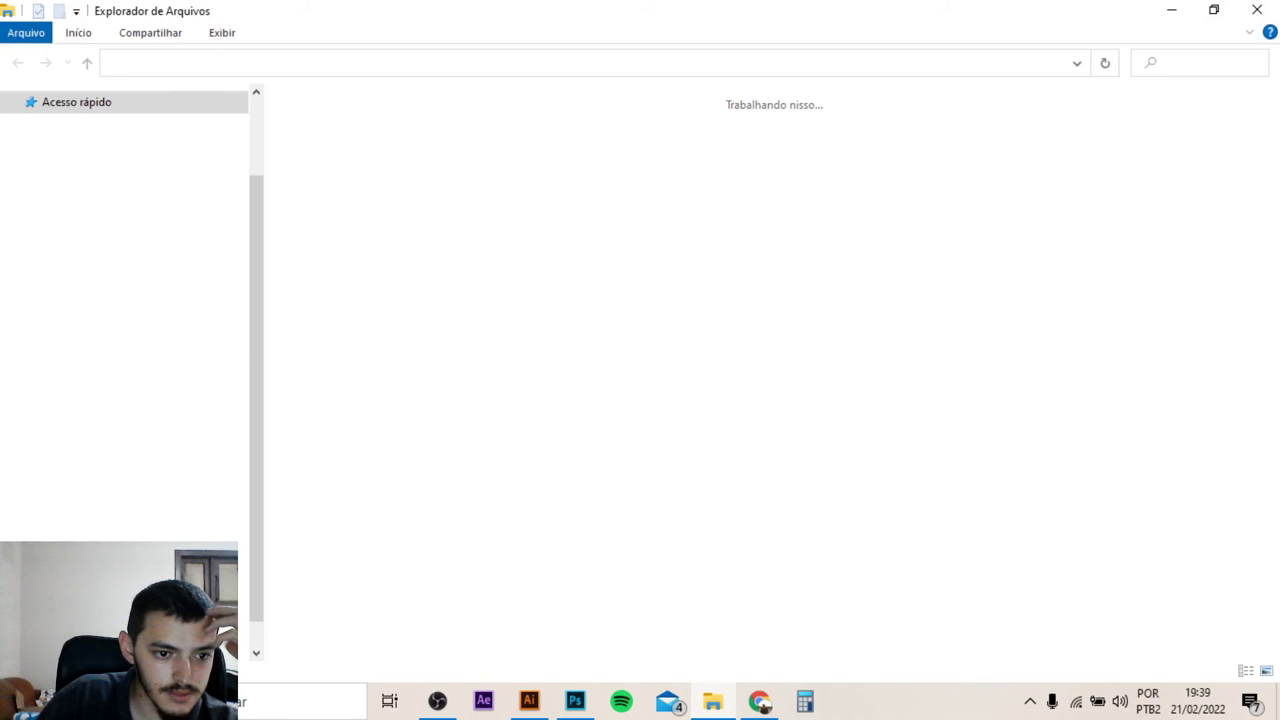
pyautogui.click(60, 477)
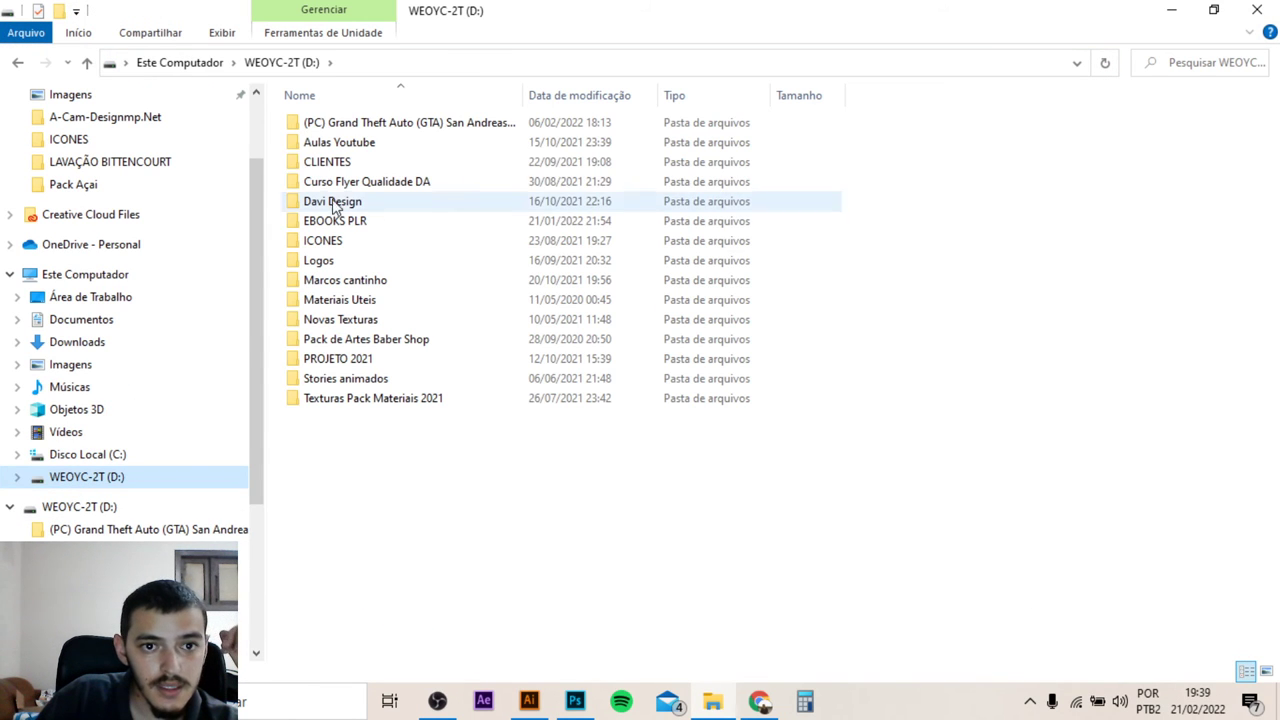
pyautogui.doubleClick(340, 143)
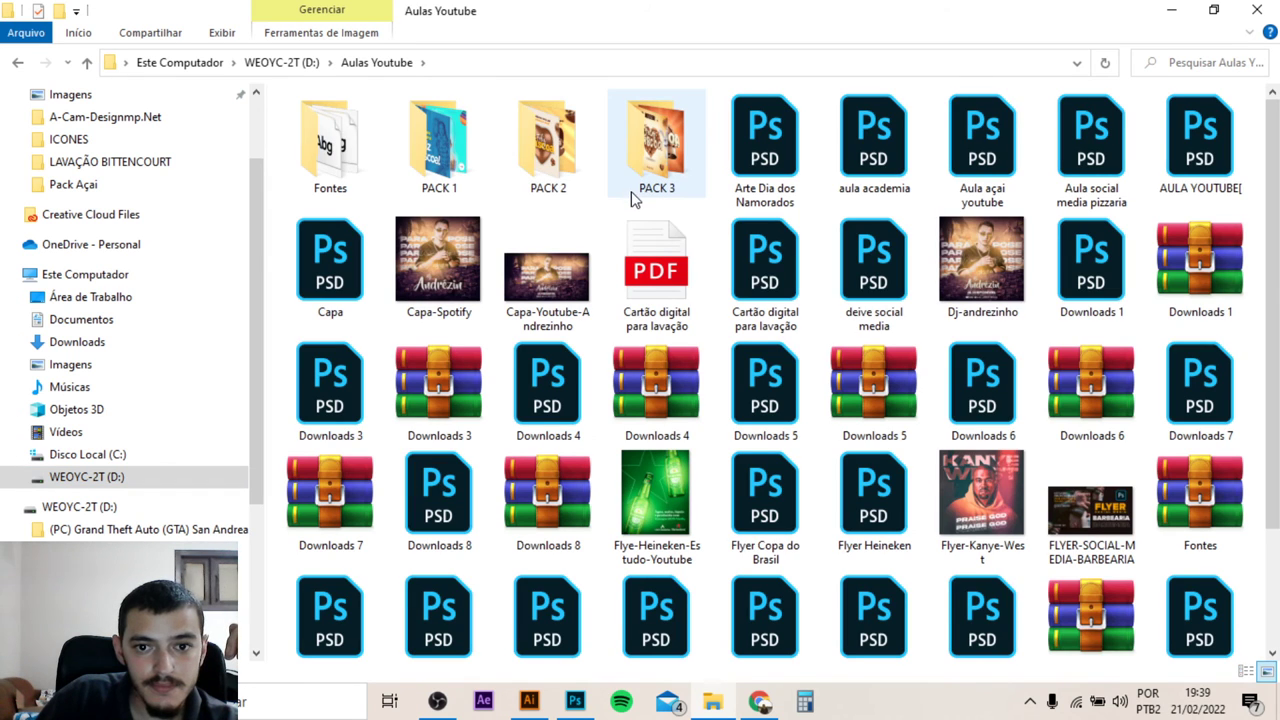
pyautogui.click(675, 290)
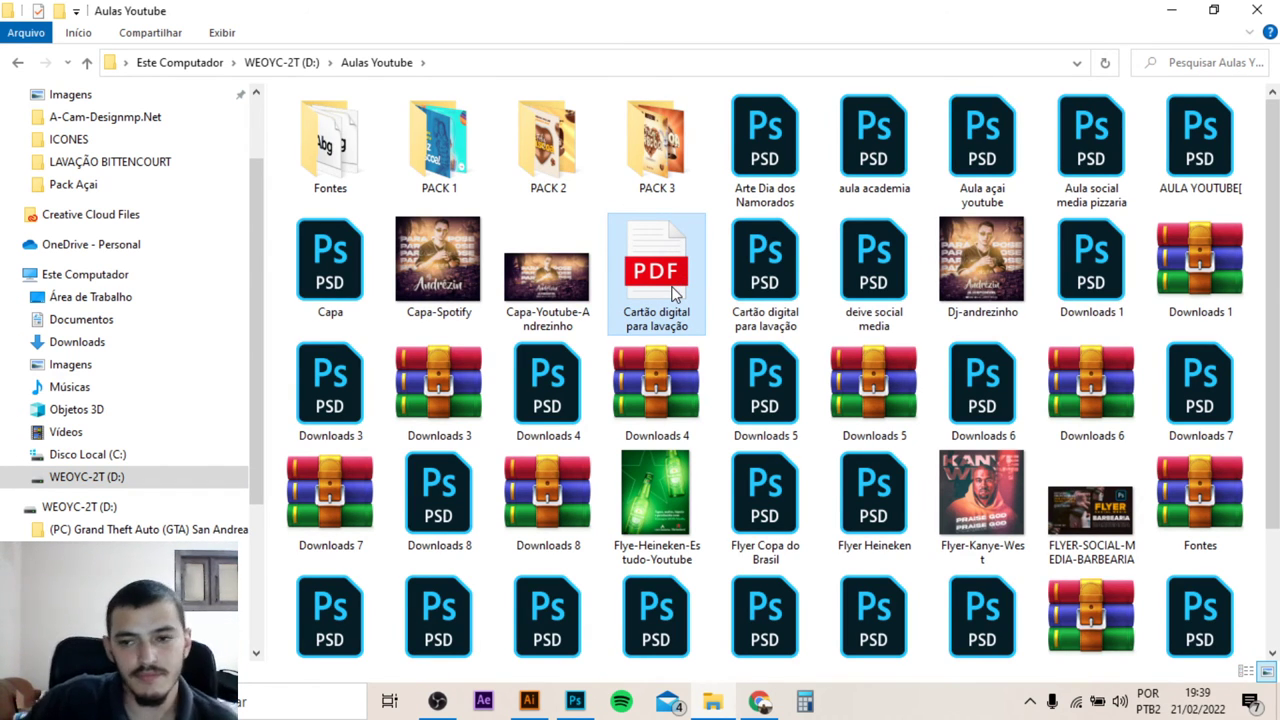
pyautogui.doubleClick(675, 290)
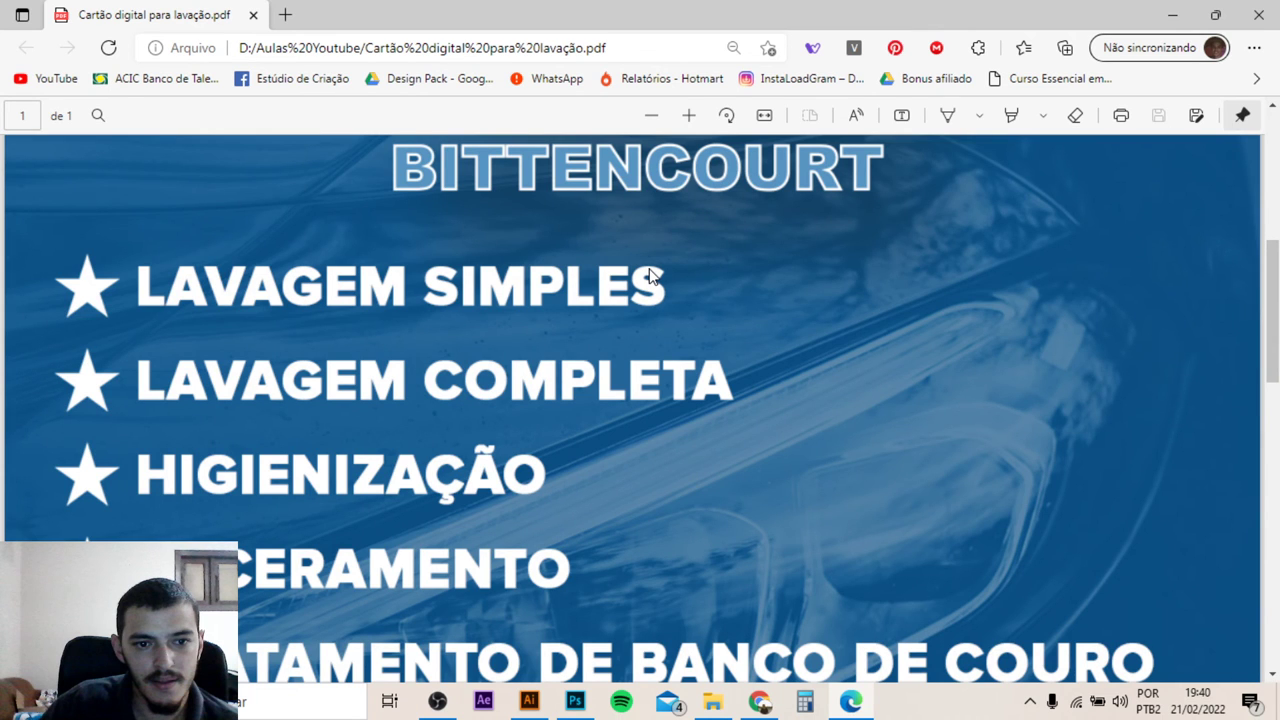
# - Close the reviewed flyer PDF in Edge to return to Chrome
pyautogui.click(253, 15)
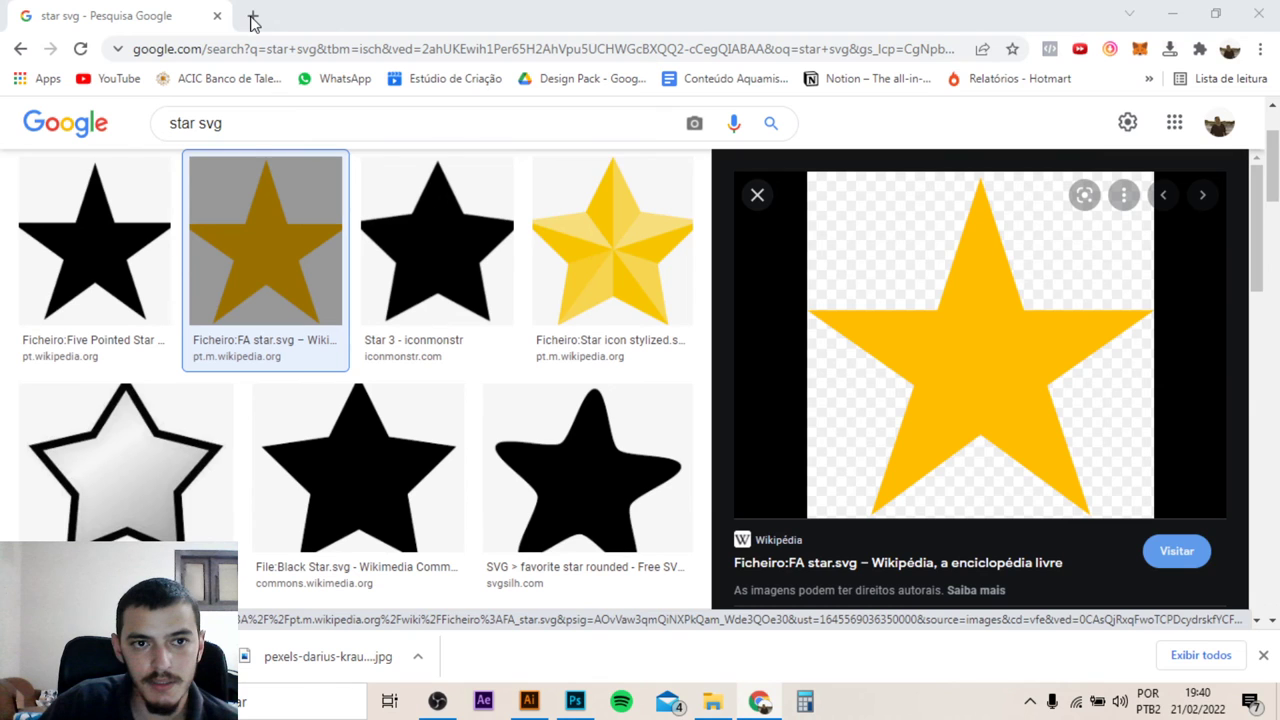
# - Open a new Chrome tab and begin typing 'pe' in its address bar
pyautogui.click(253, 16)
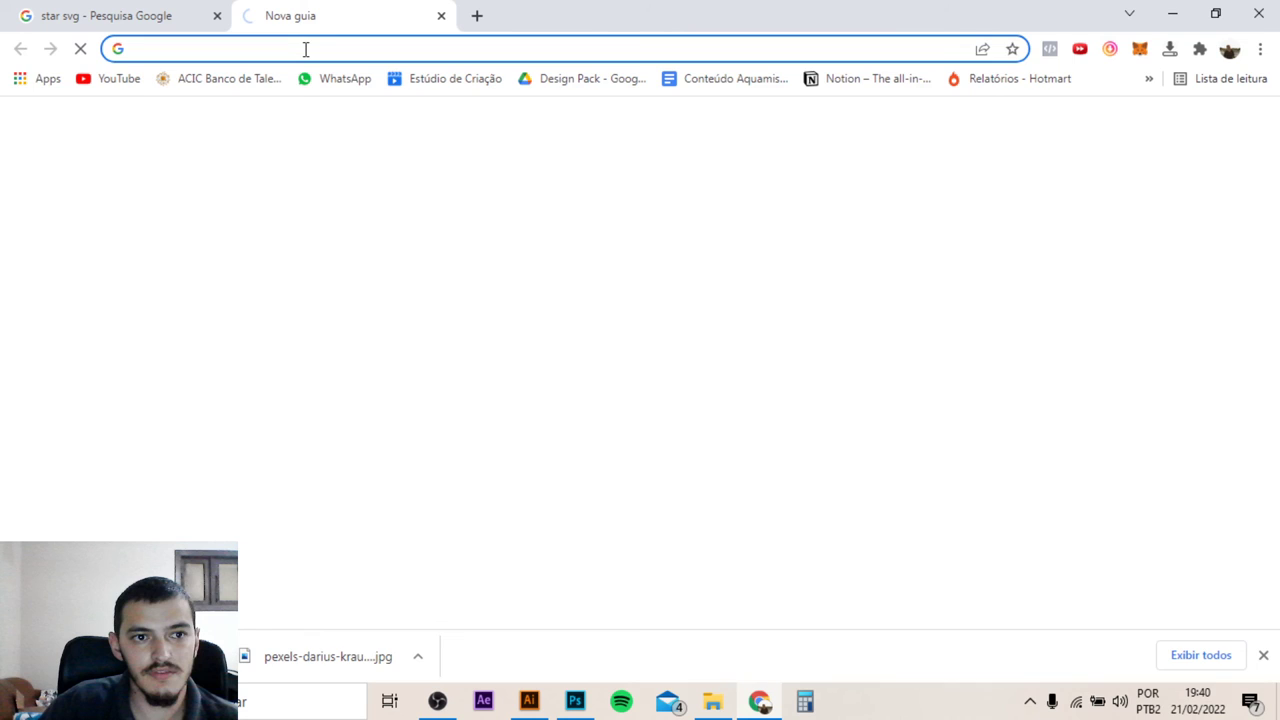
pyautogui.hotkey('ctrl', 'o')
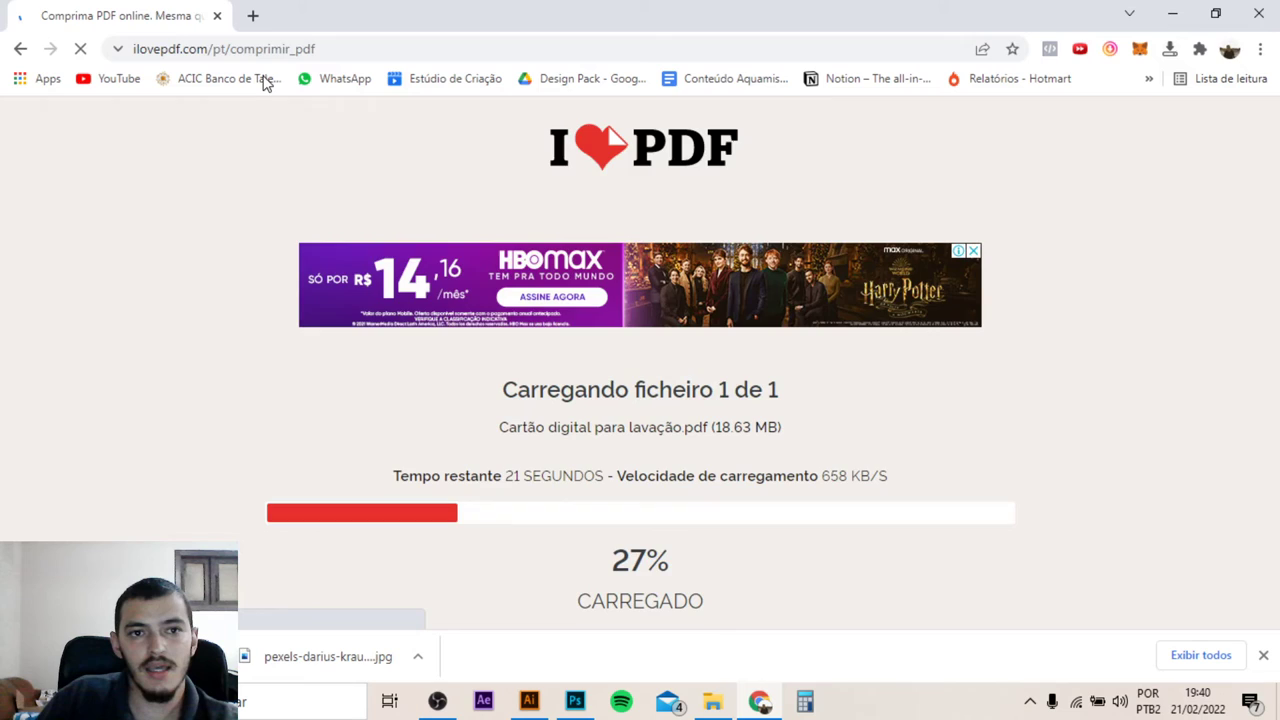
pyautogui.click(256, 18)
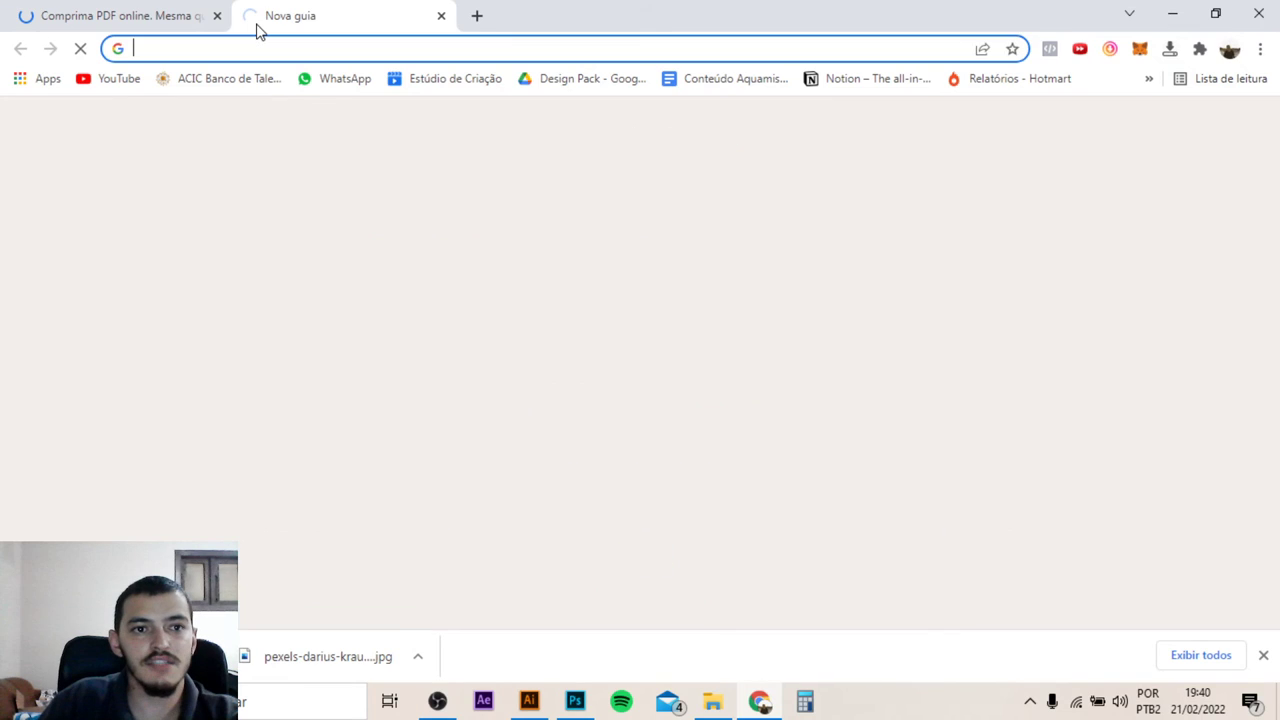
pyautogui.write('pexels.com/pt-br/')
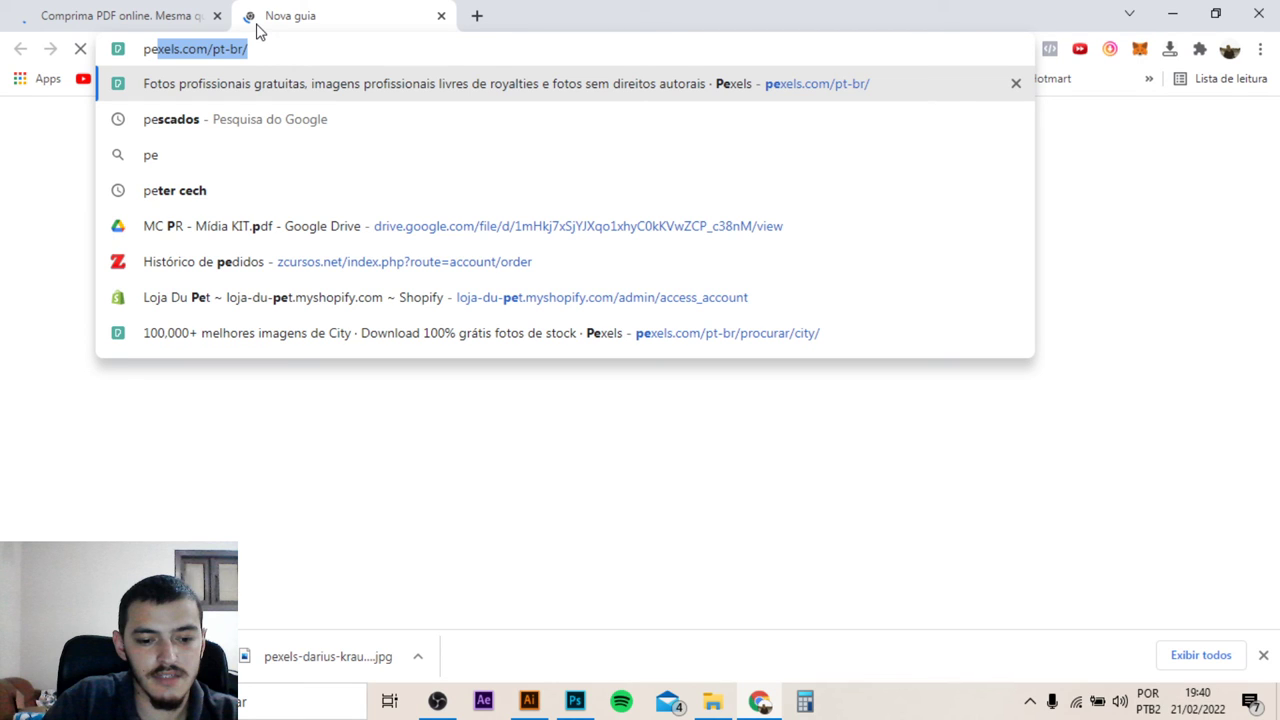
# - Open PDFescape's free online editor and download iLovePDF's compressed flyer PDF (160.74 KB)
pyautogui.click(300, 307)
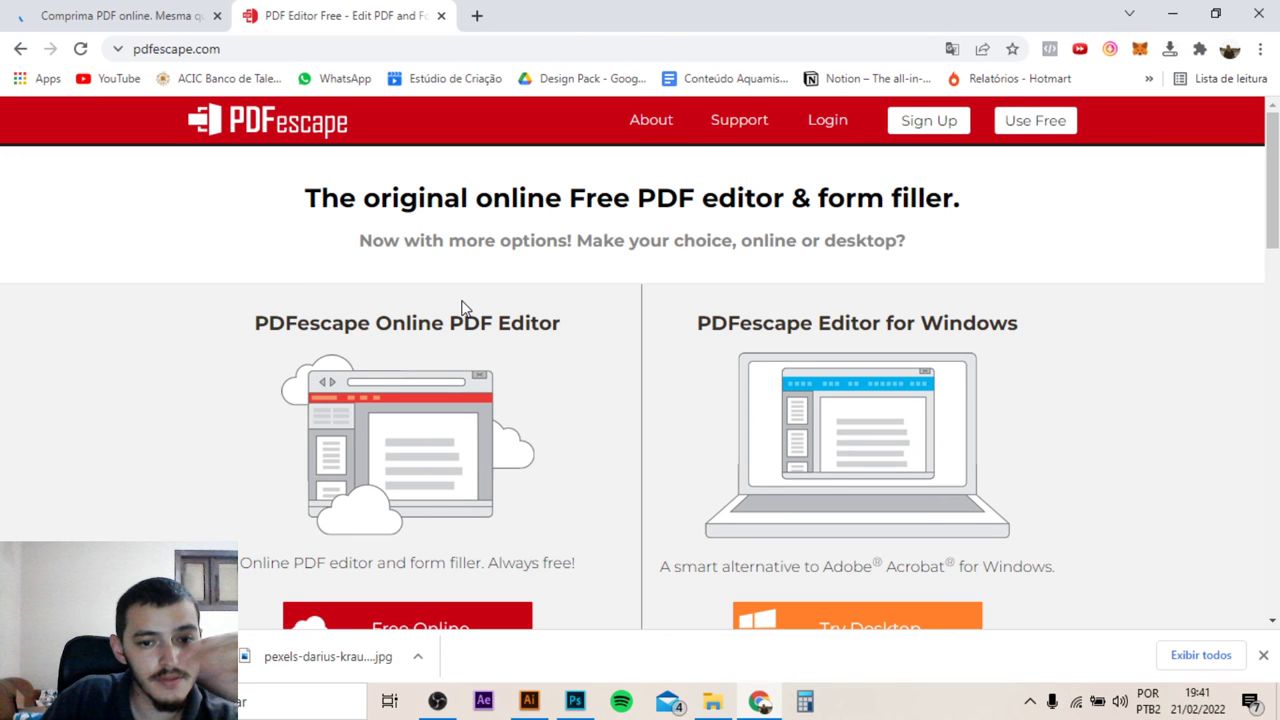
pyautogui.click(455, 315)
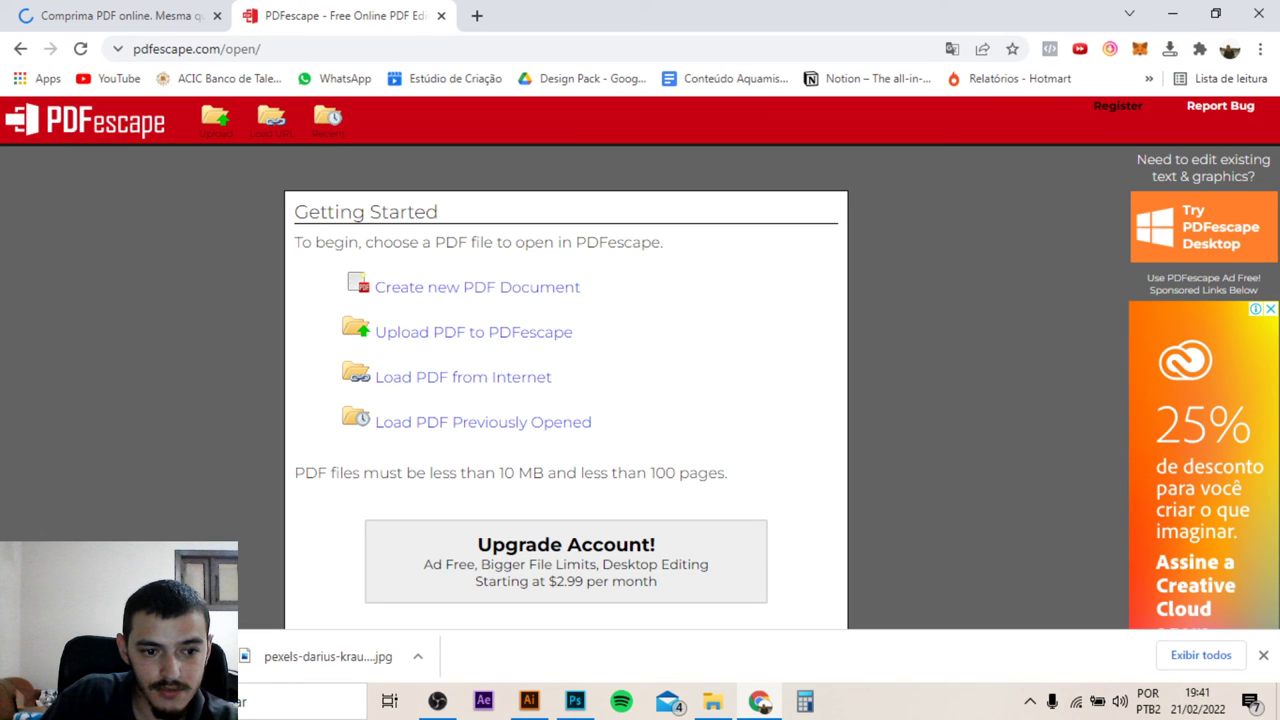
pyautogui.hotkey('ctrl', 'Tab')
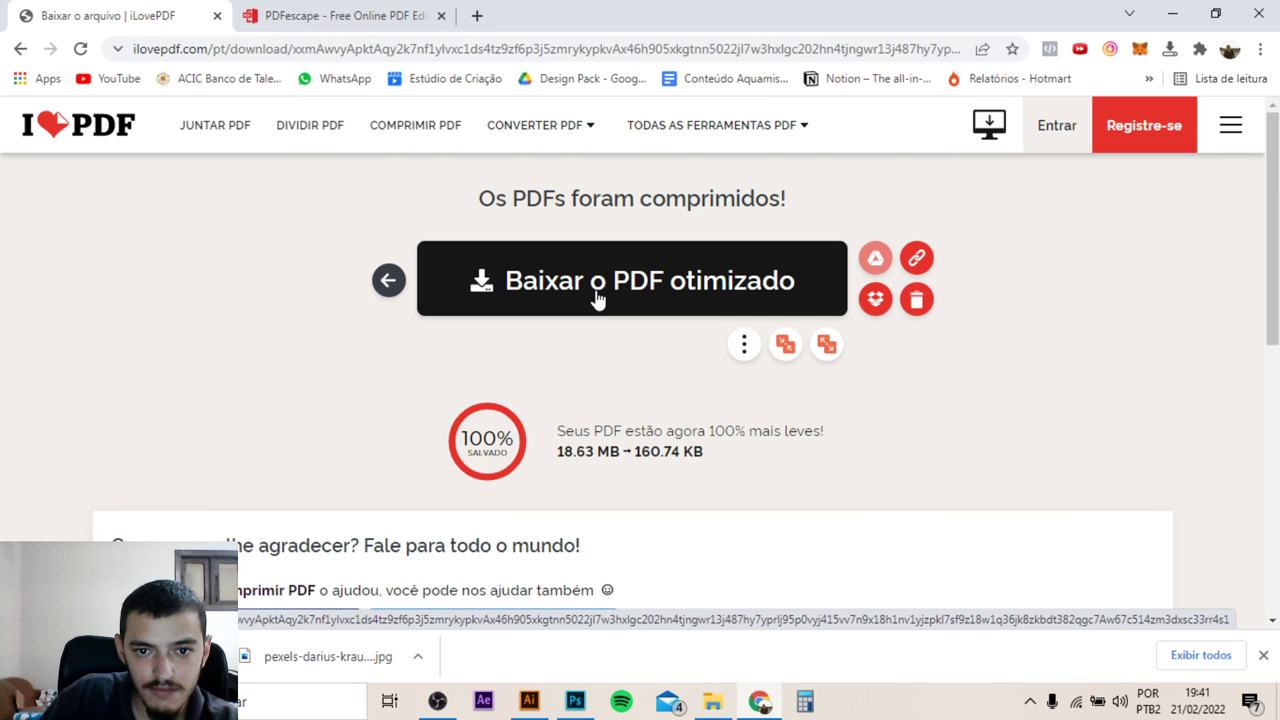
pyautogui.click(597, 300)
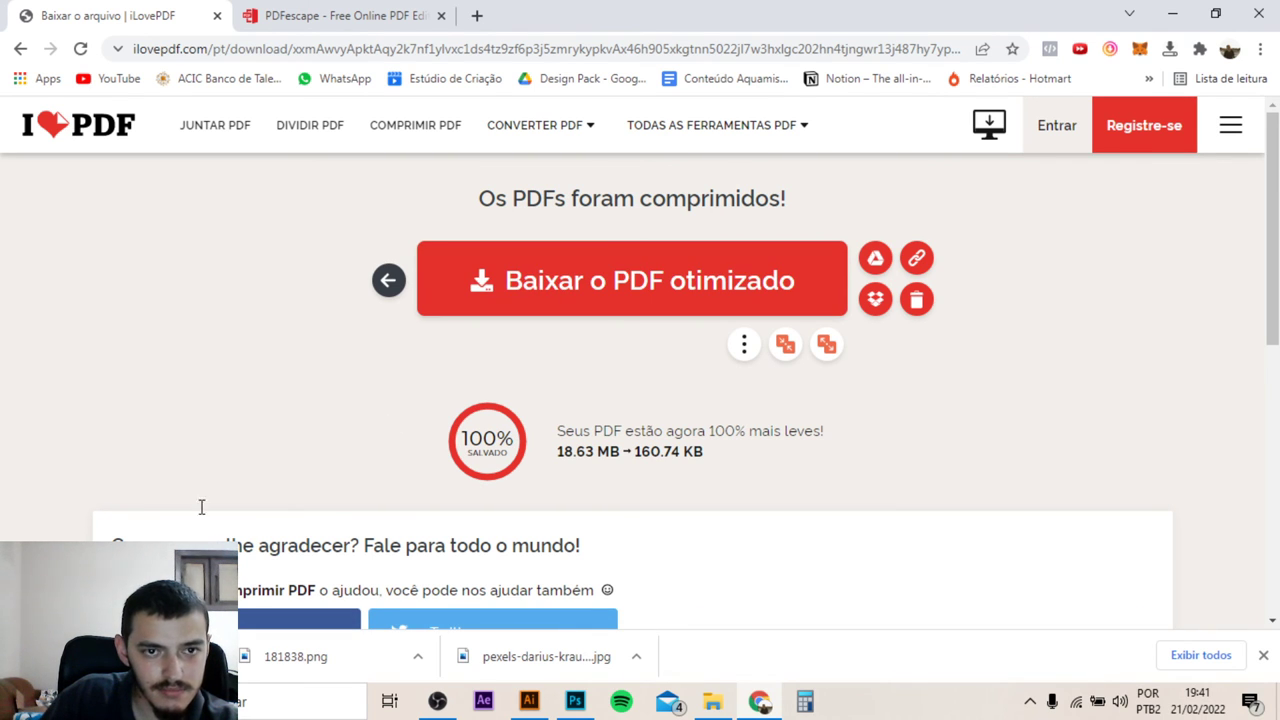
pyautogui.click(390, 15)
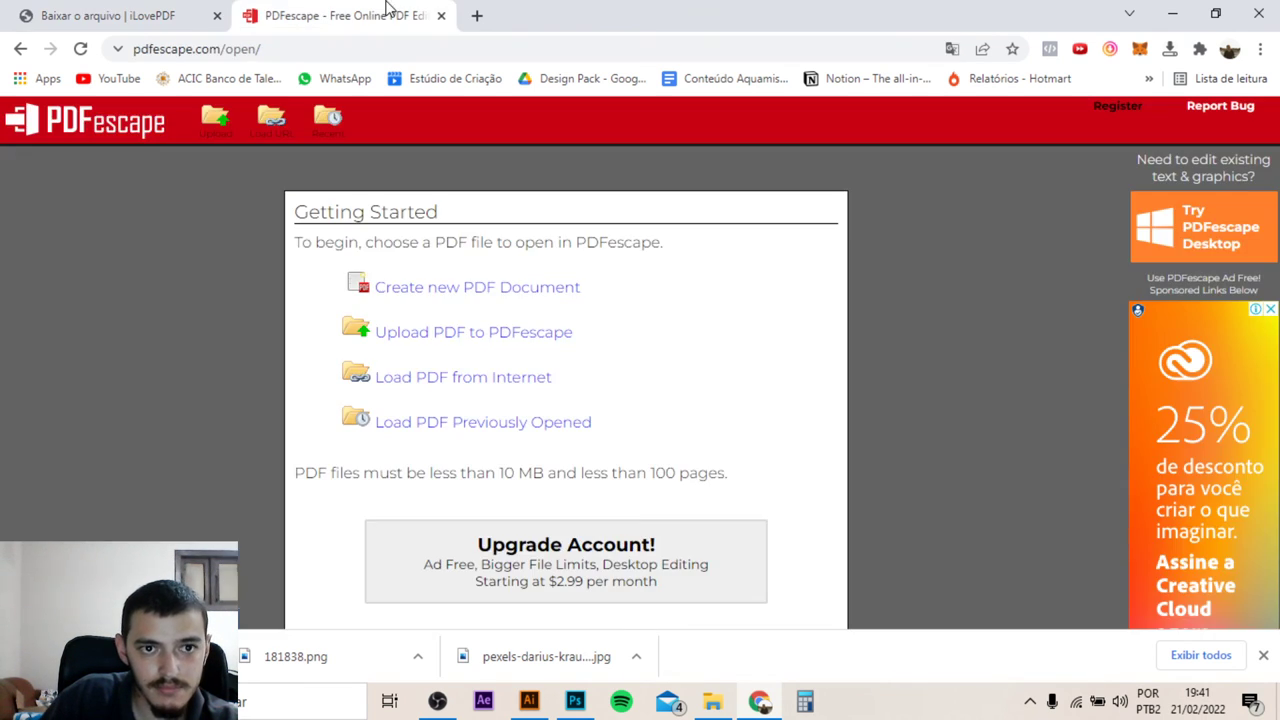
# - Upload the compressed car-wash flyer PDF from Downloads into PDFescape
pyautogui.click(439, 340)
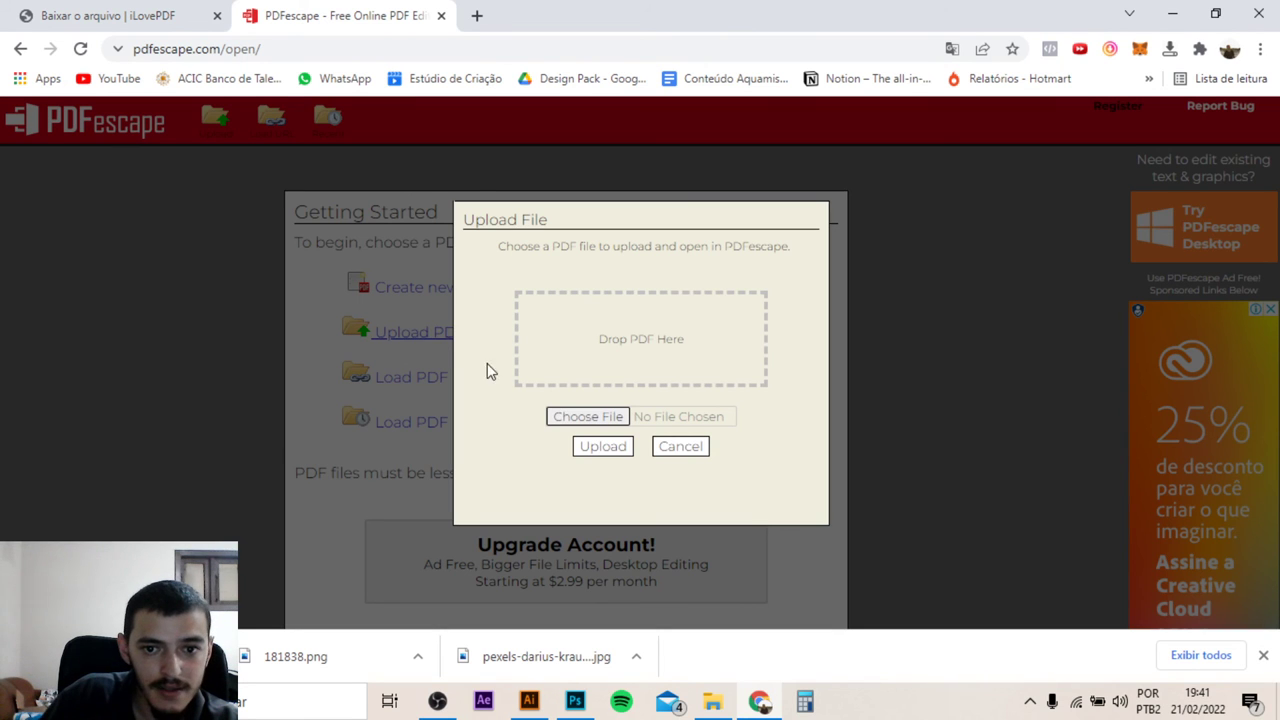
pyautogui.click(591, 418)
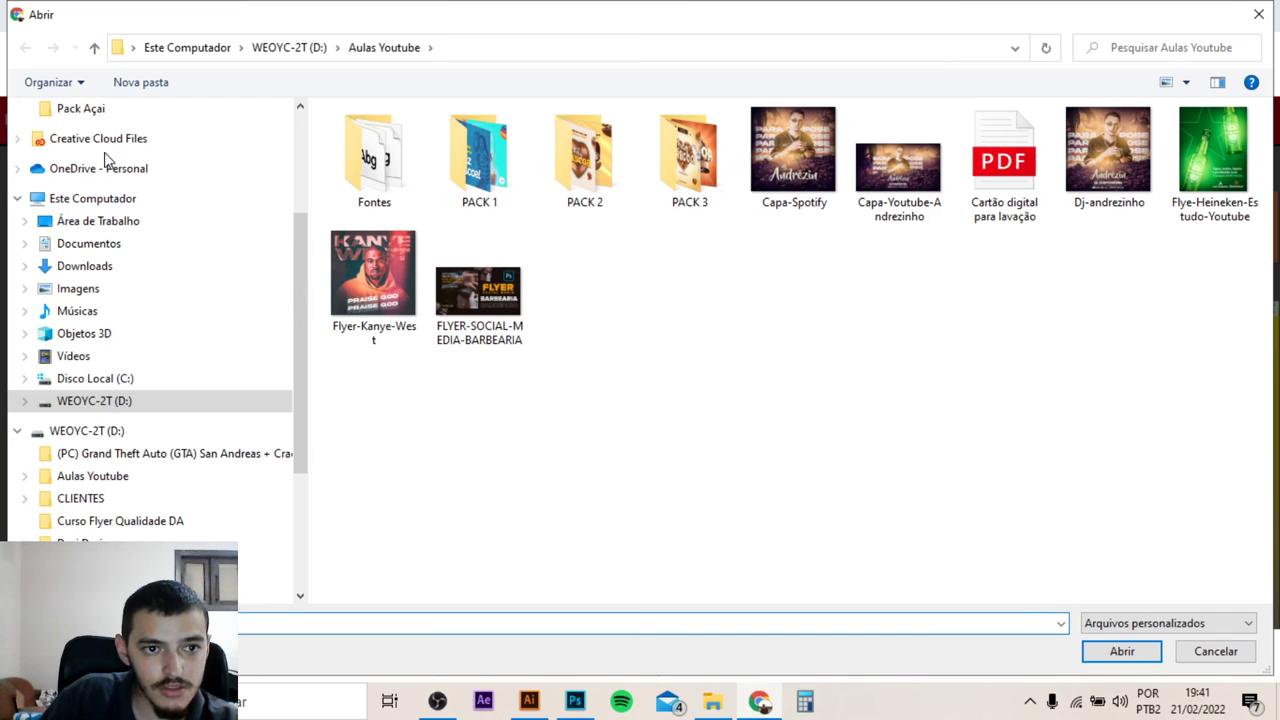
pyautogui.scroll(2, 106, 165)
pyautogui.scroll(2, 106, 165)
pyautogui.click(112, 190)
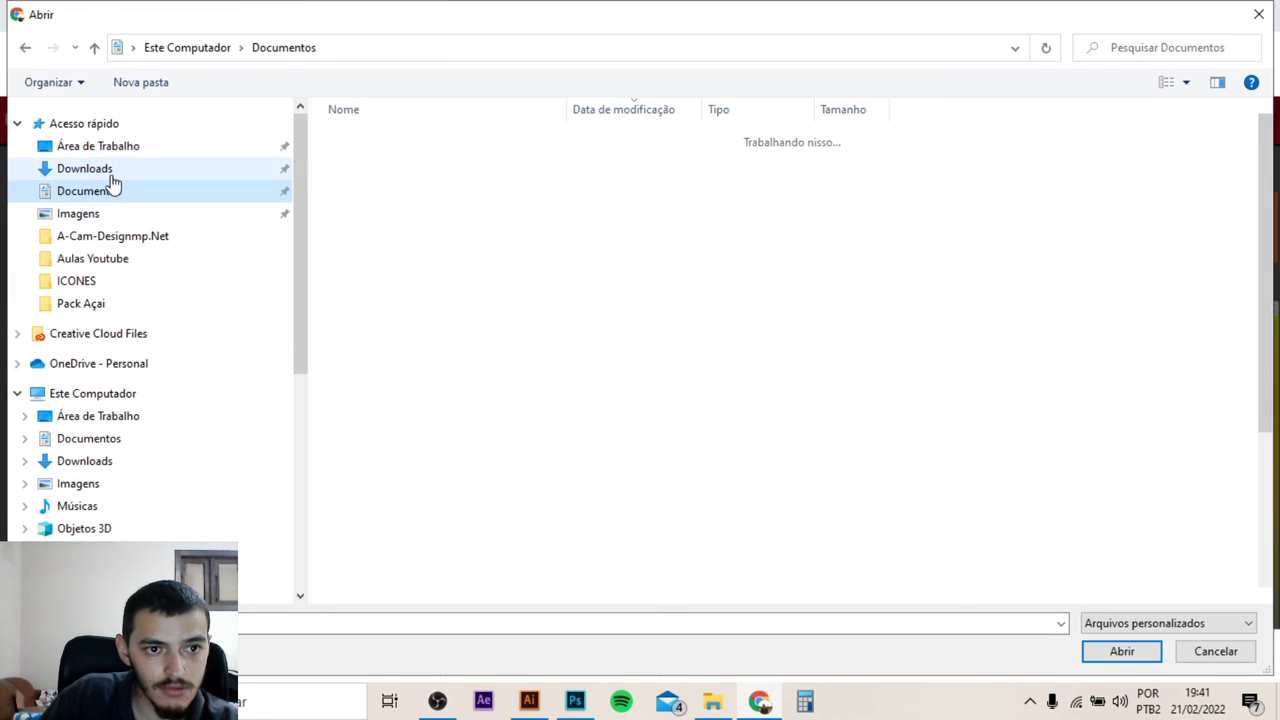
pyautogui.click(85, 168)
pyautogui.click(443, 246)
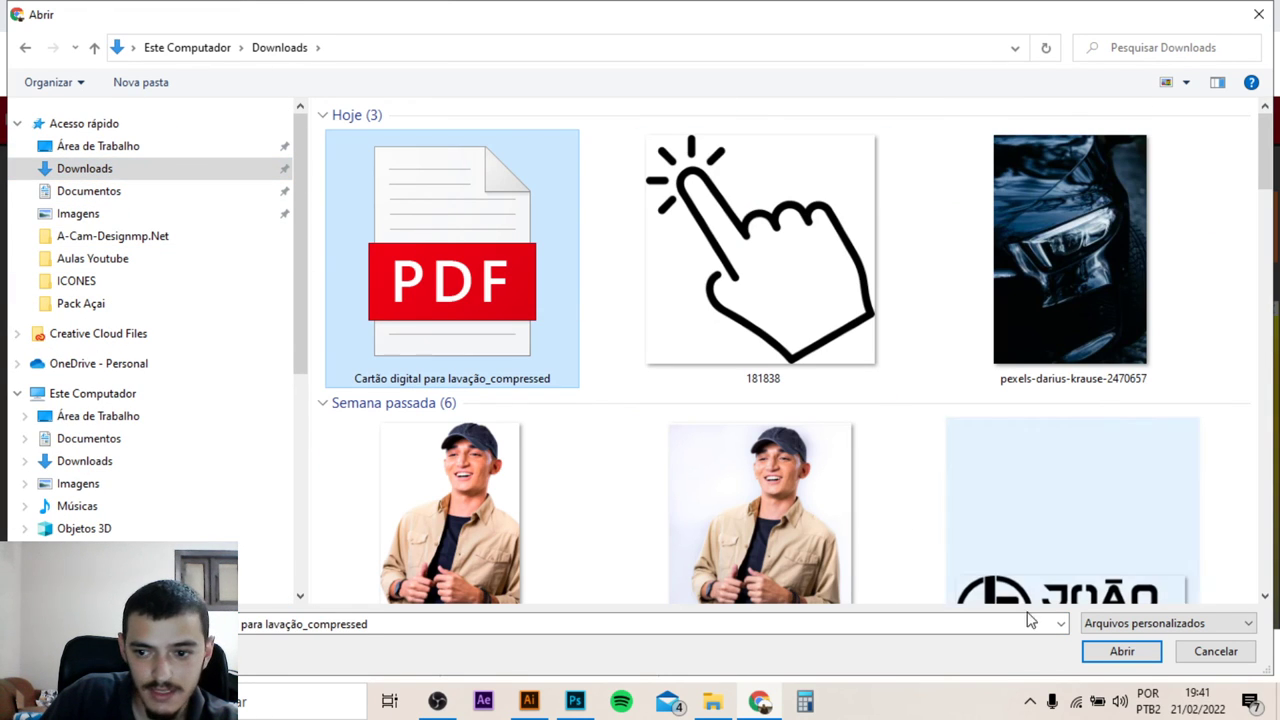
pyautogui.click(1121, 651)
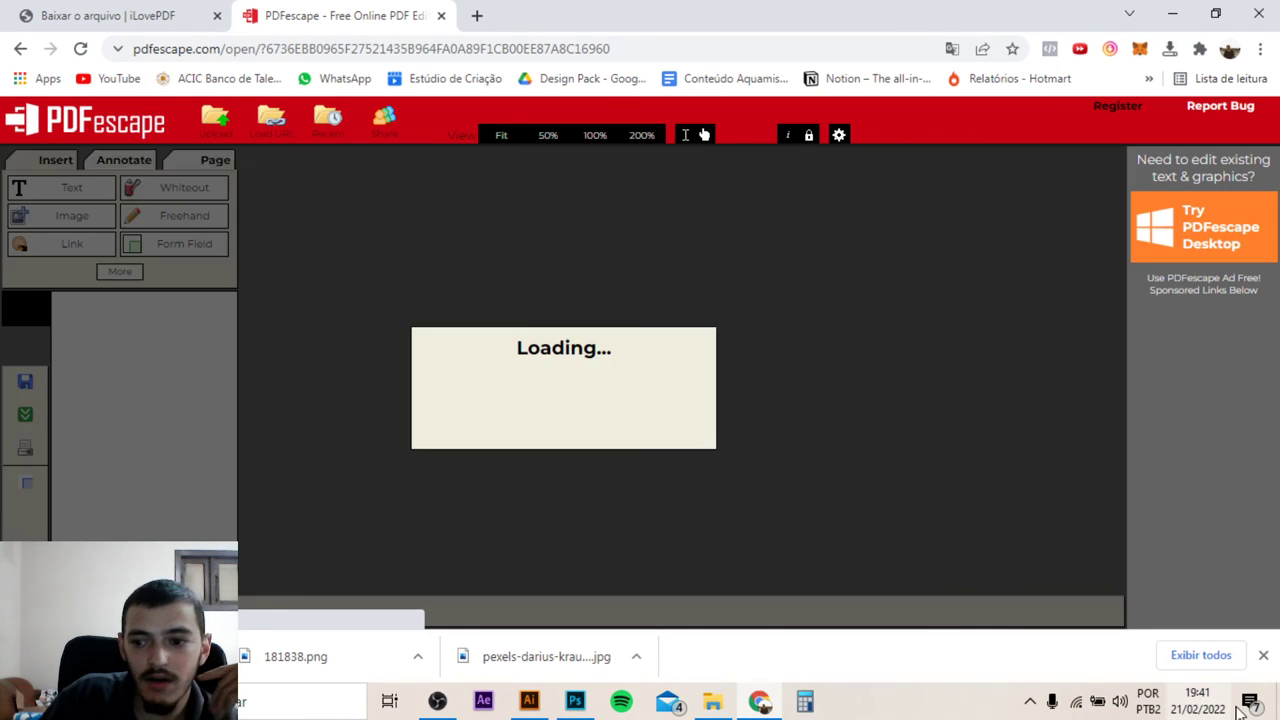
# - Zoom the flyer to Fit, then 50%, and pick Insert > Link
pyautogui.scroll(-3, 723, 371)
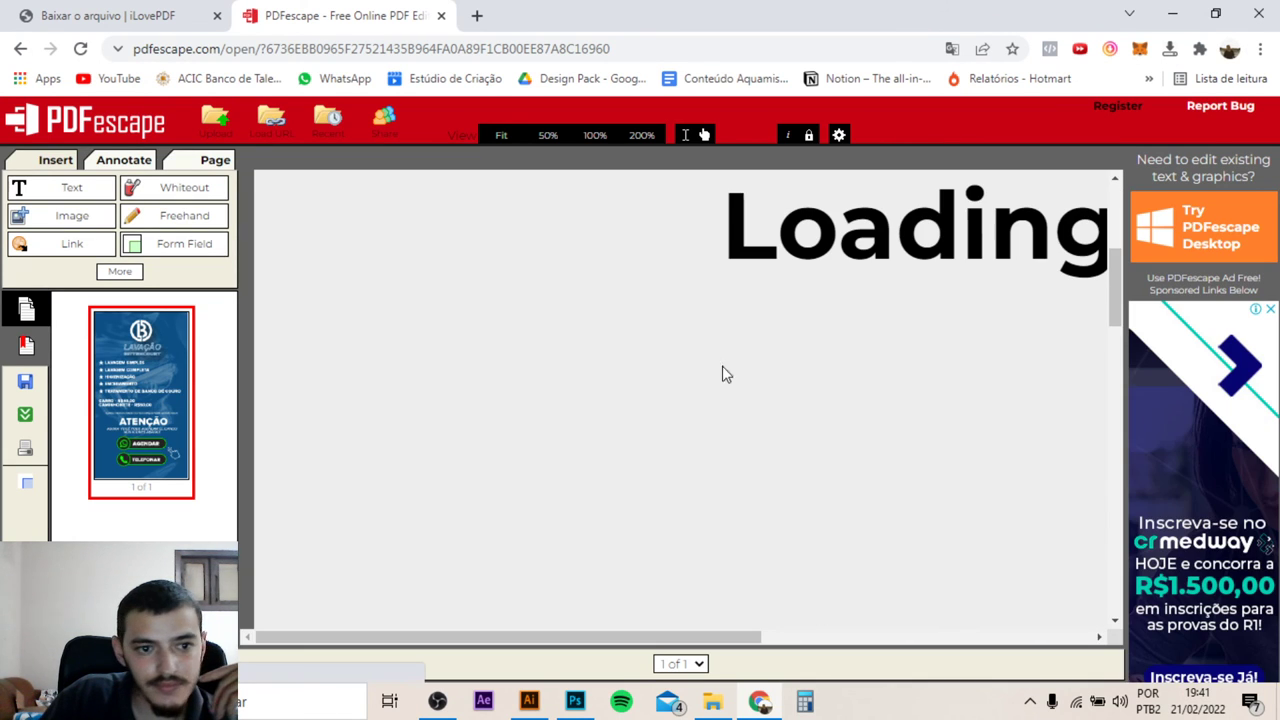
pyautogui.scroll(-2, 705, 330)
pyautogui.scroll(2, 730, 300)
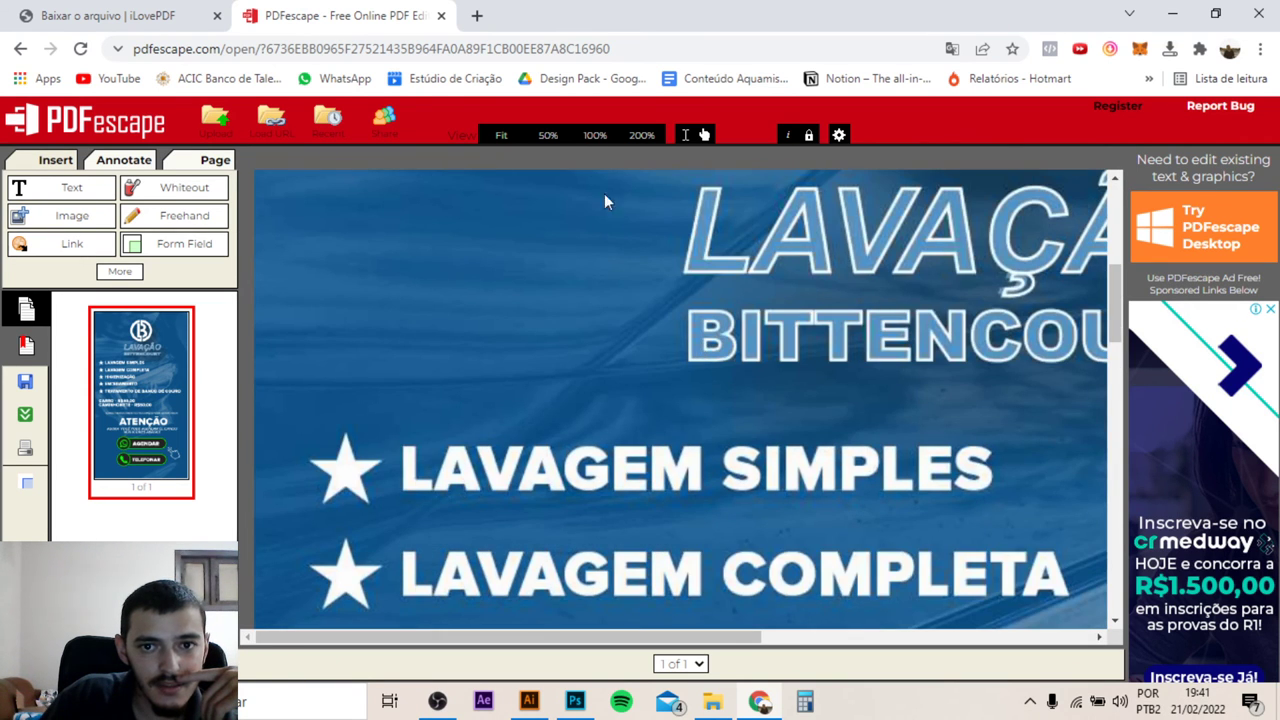
pyautogui.click(505, 137)
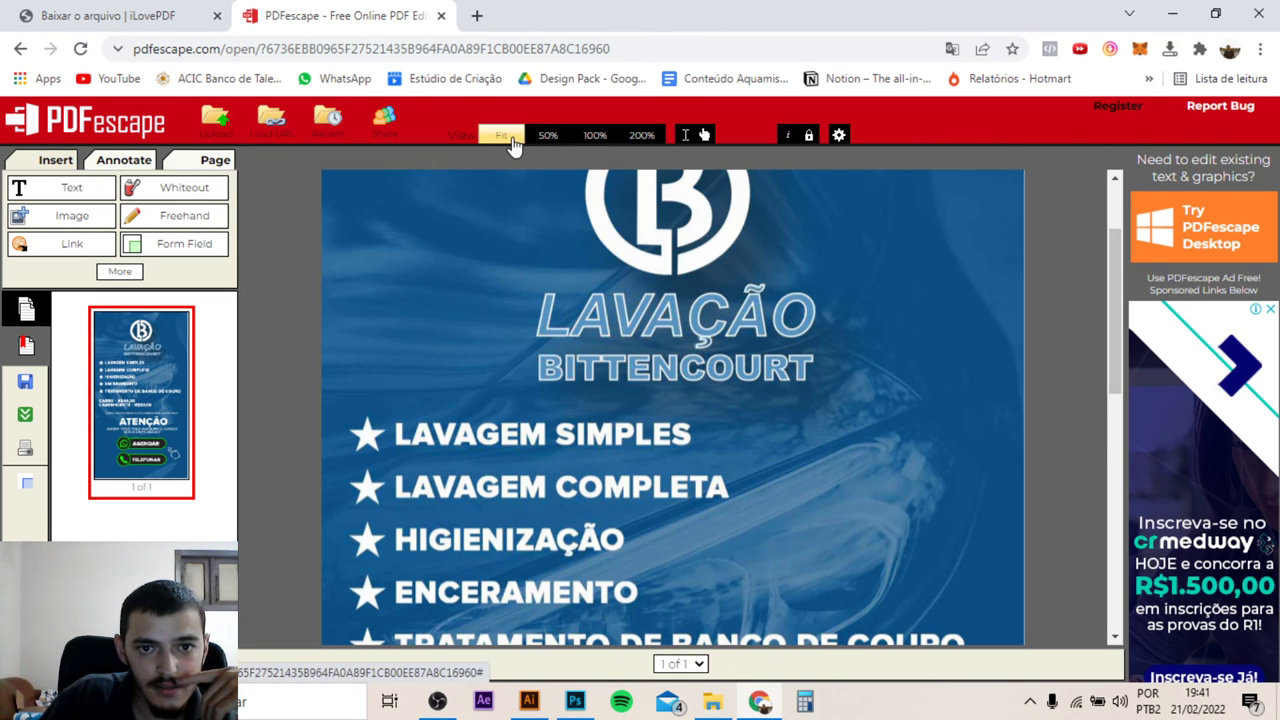
pyautogui.click(546, 138)
pyautogui.scroll(-3, 585, 240)
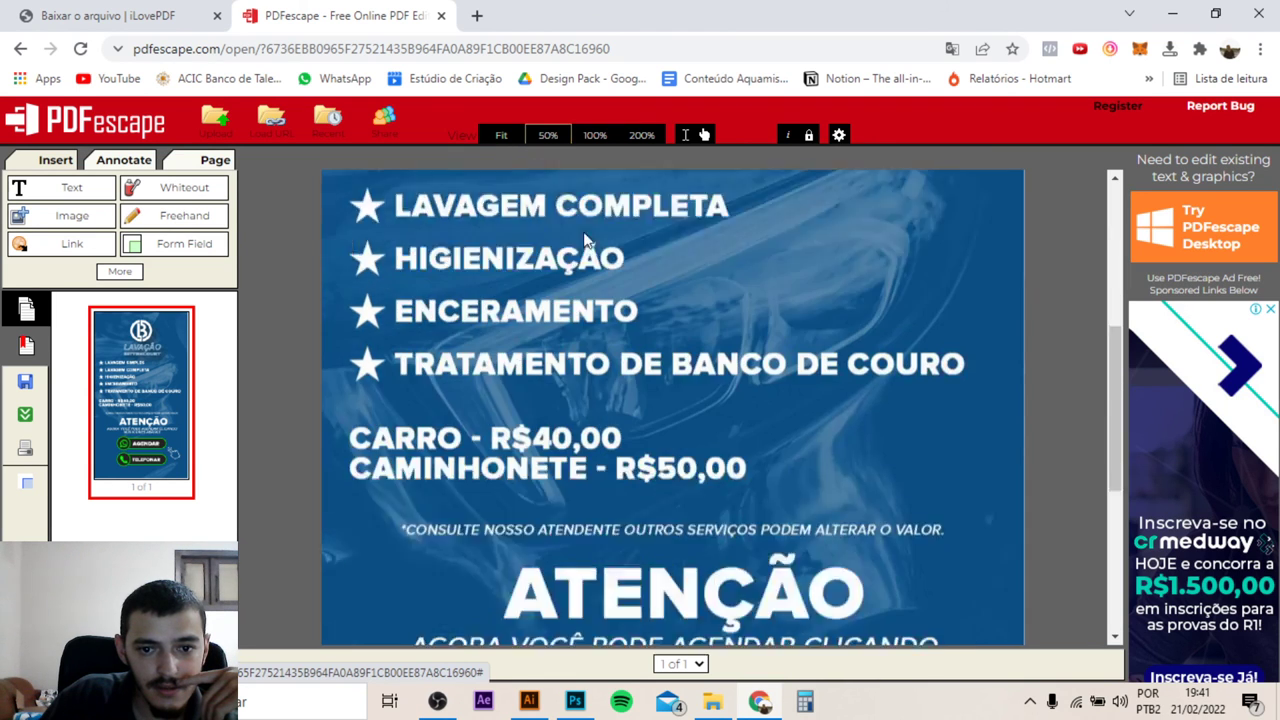
pyautogui.scroll(-3, 585, 240)
pyautogui.scroll(3, 695, 327)
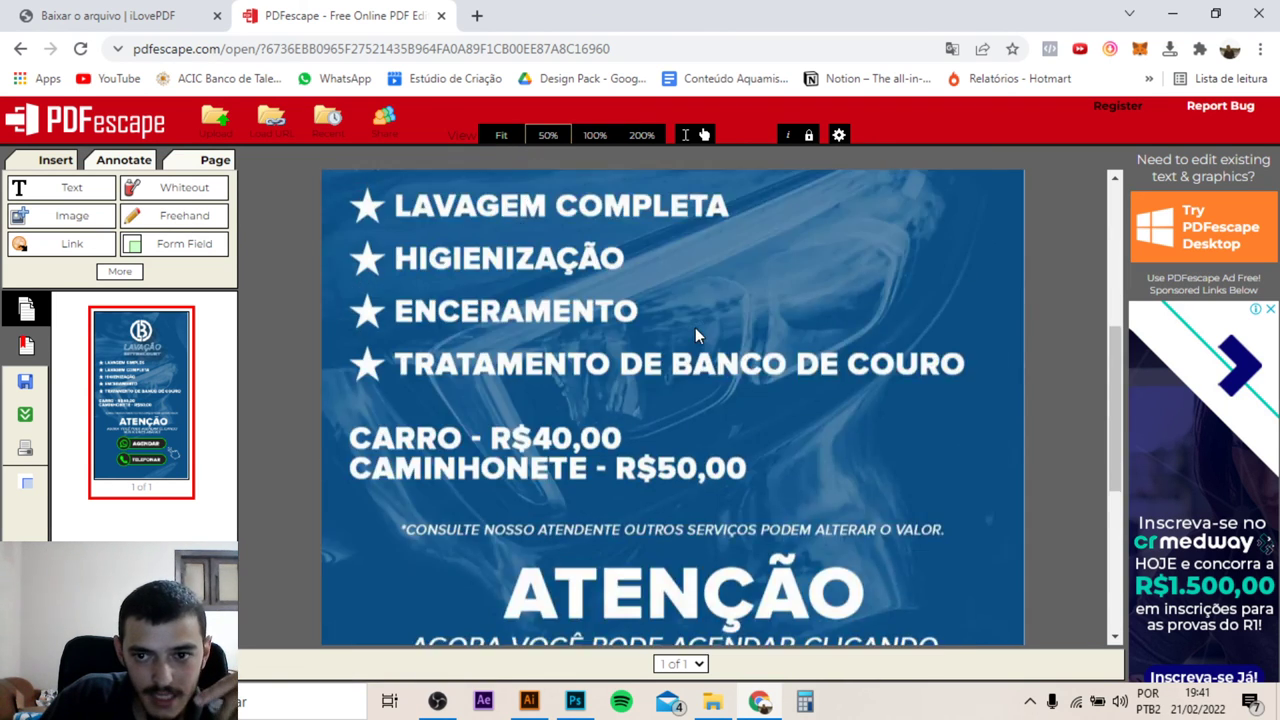
pyautogui.scroll(4, 695, 327)
pyautogui.scroll(-3, 695, 327)
pyautogui.scroll(-3, 695, 327)
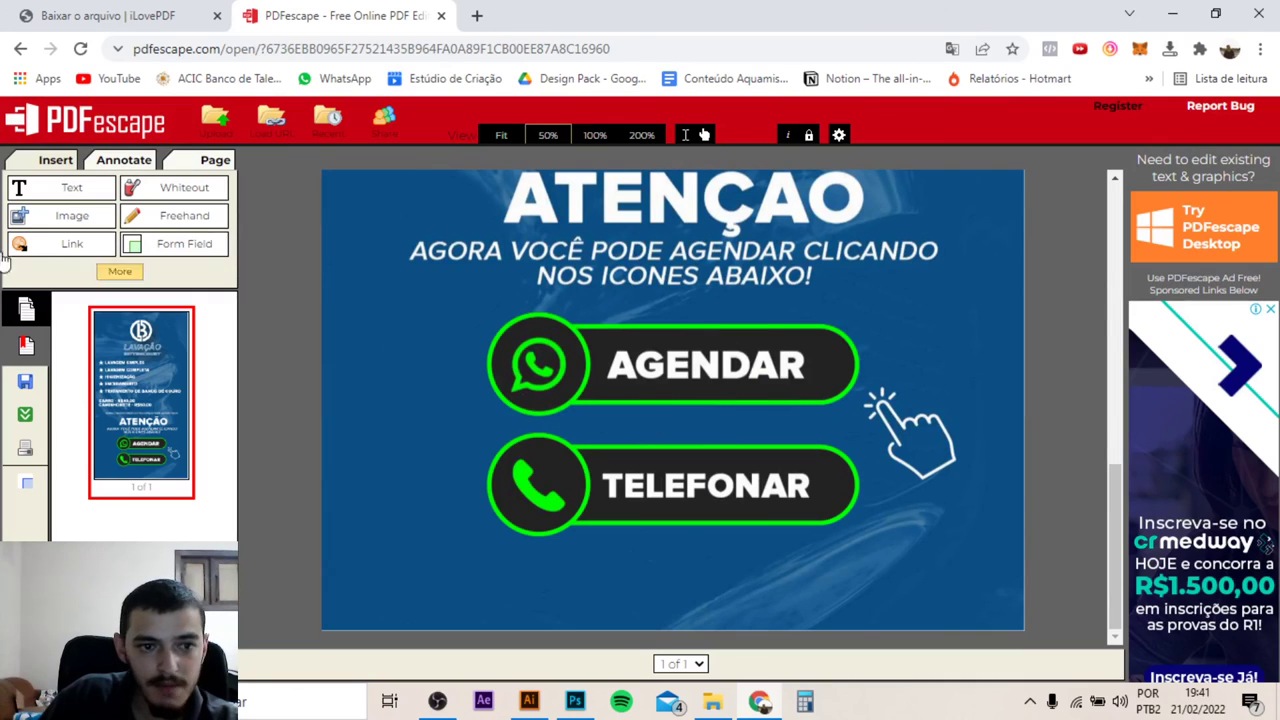
pyautogui.click(71, 254)
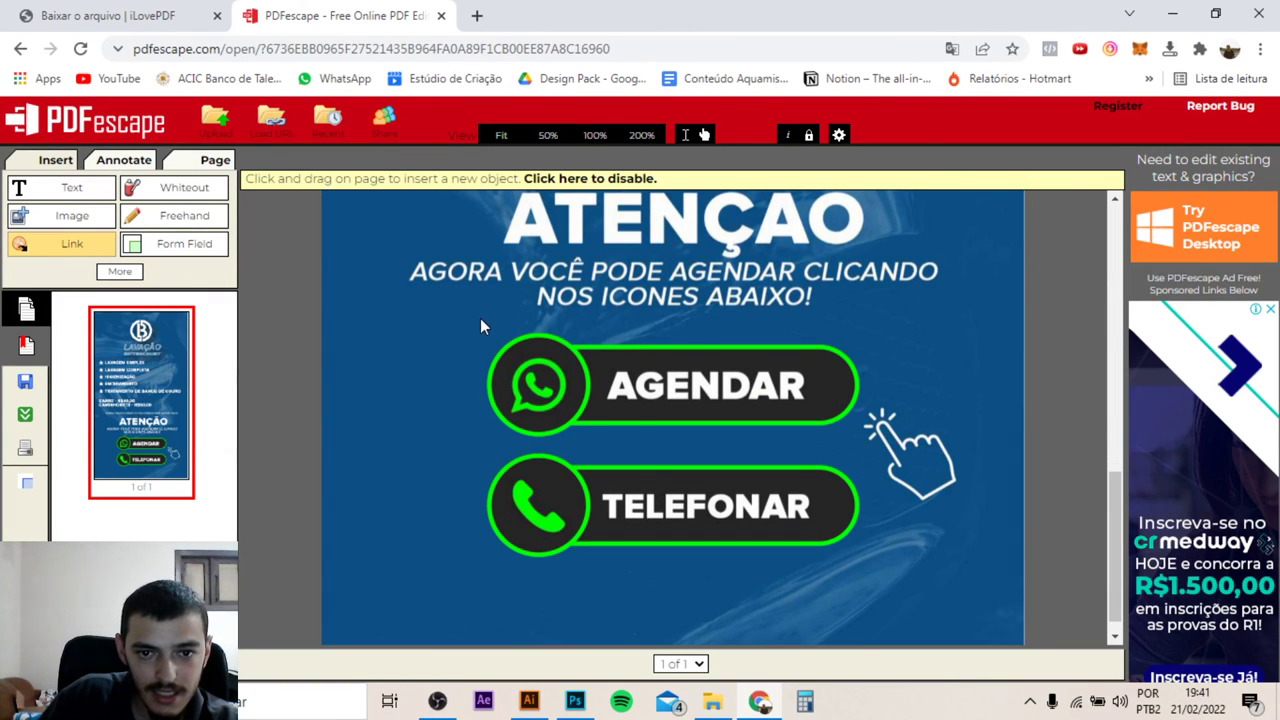
# - Draw a link area over the AGENDAR button, then open a new browser tab
pyautogui.moveTo(481, 319)
pyautogui.mouseDown()
pyautogui.moveTo(590, 437)
pyautogui.moveTo(876, 442)
pyautogui.mouseUp()
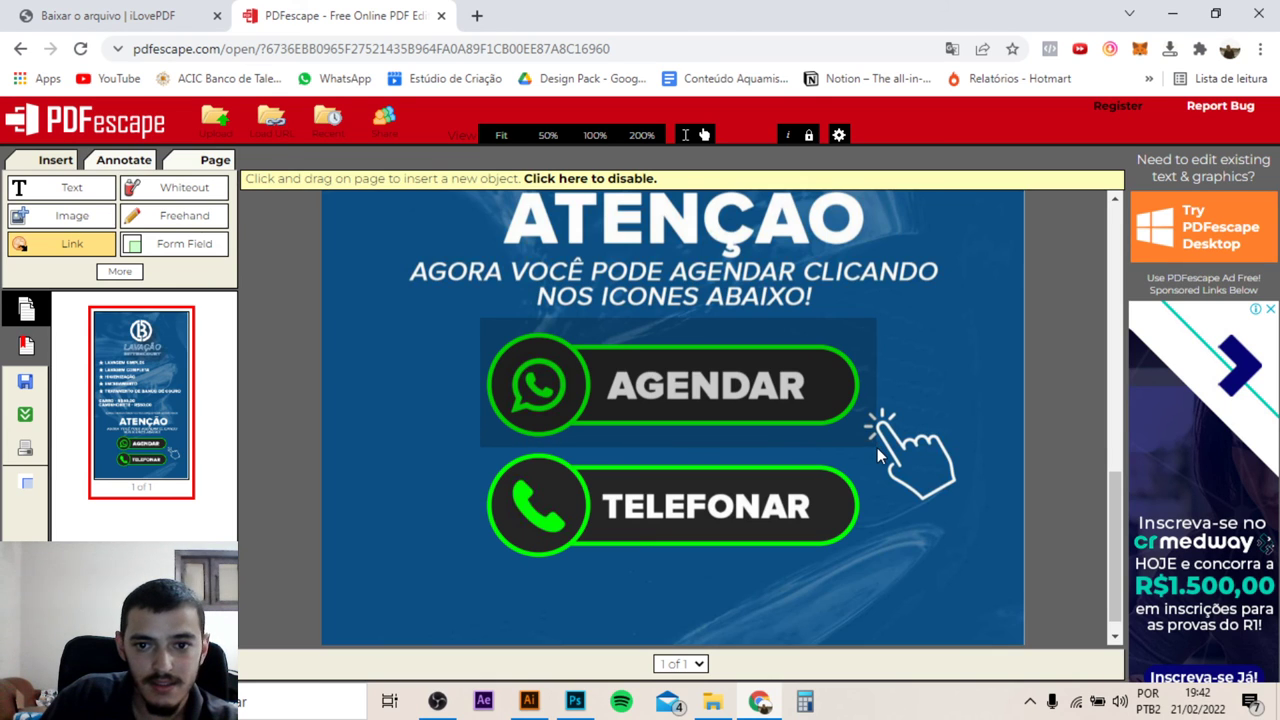
pyautogui.moveTo(876, 442); pyautogui.dragTo(877, 447)
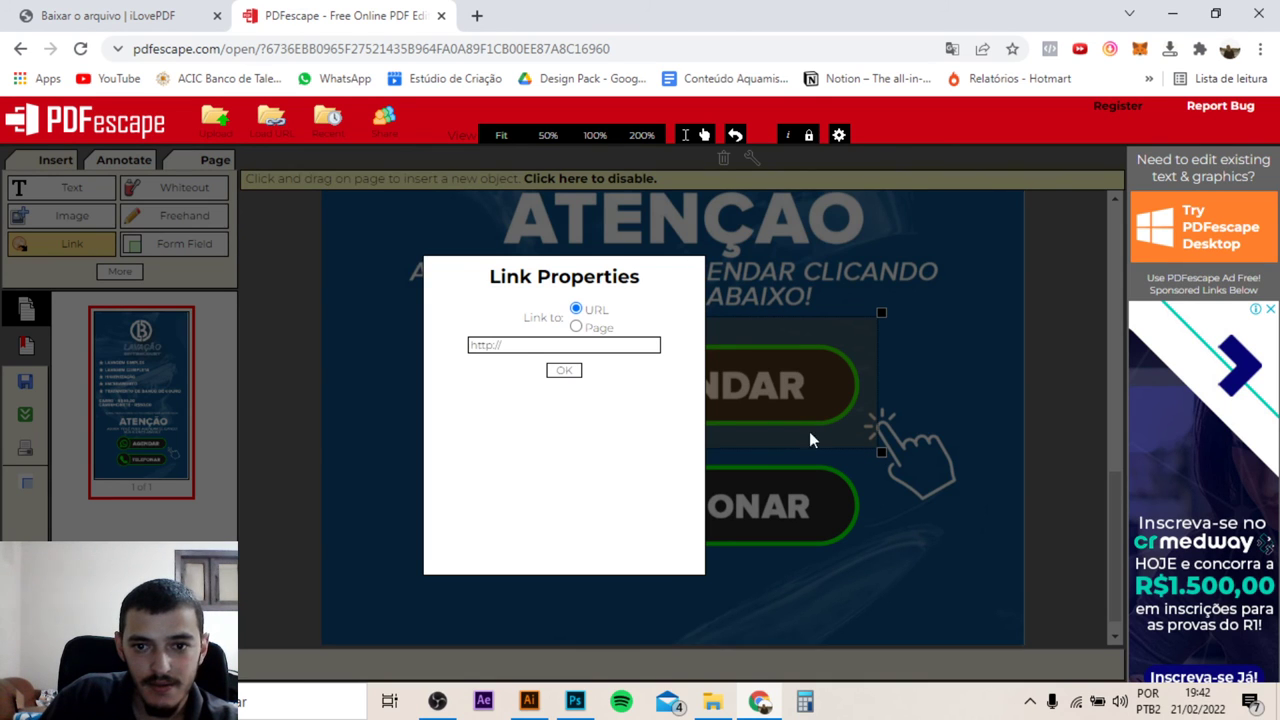
pyautogui.click(480, 24)
# - Generate and copy a Convertte WhatsApp link for the business number with a greeting message
pyautogui.write('con')
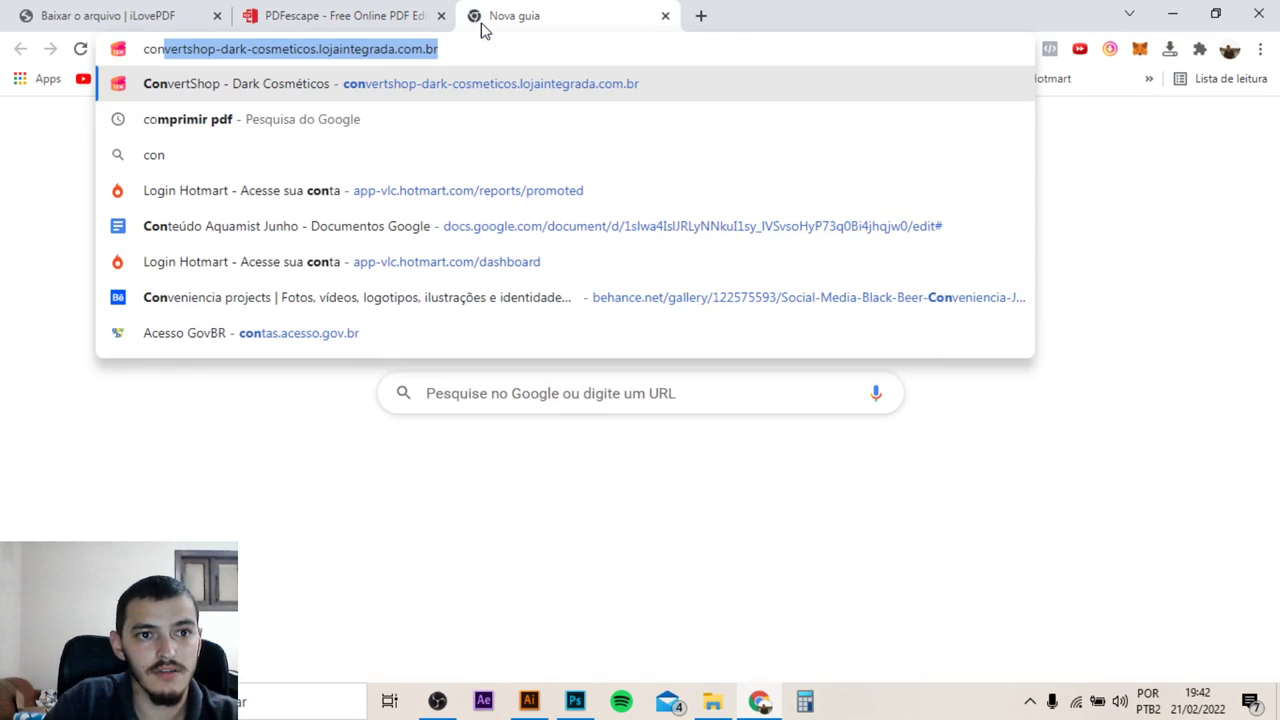
pyautogui.write('ver')
pyautogui.press('Return')
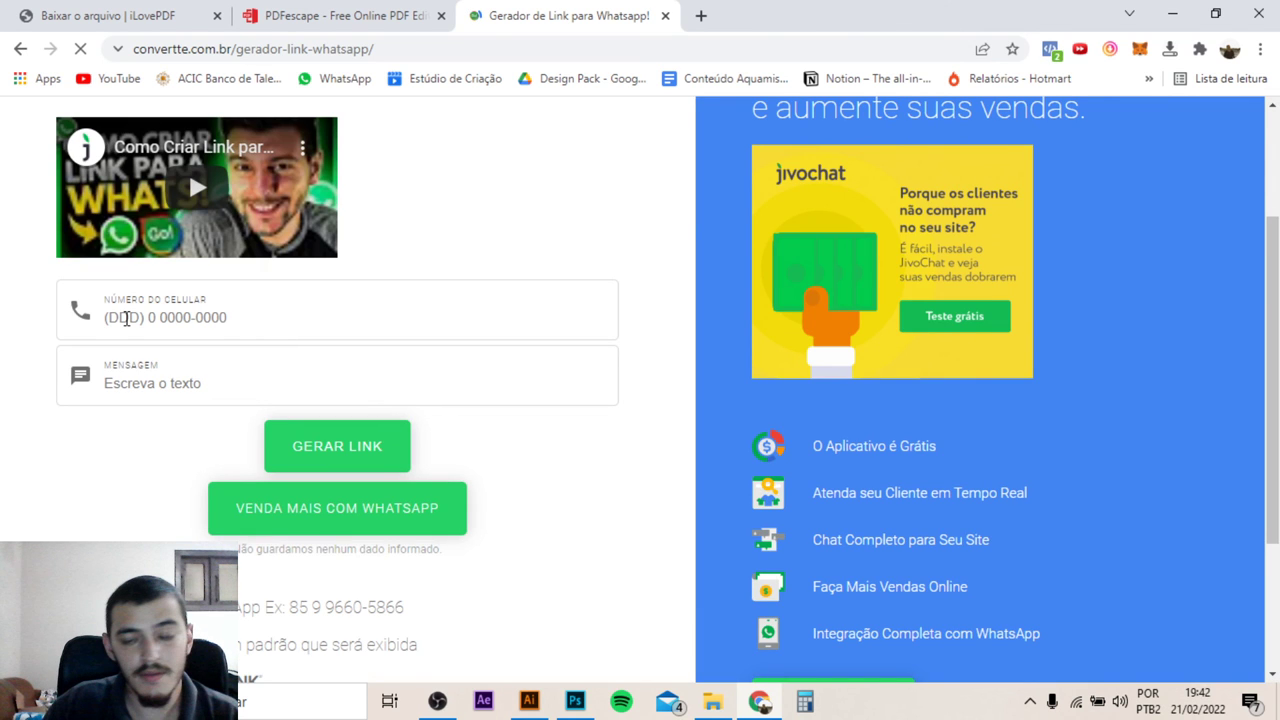
pyautogui.click(126, 318)
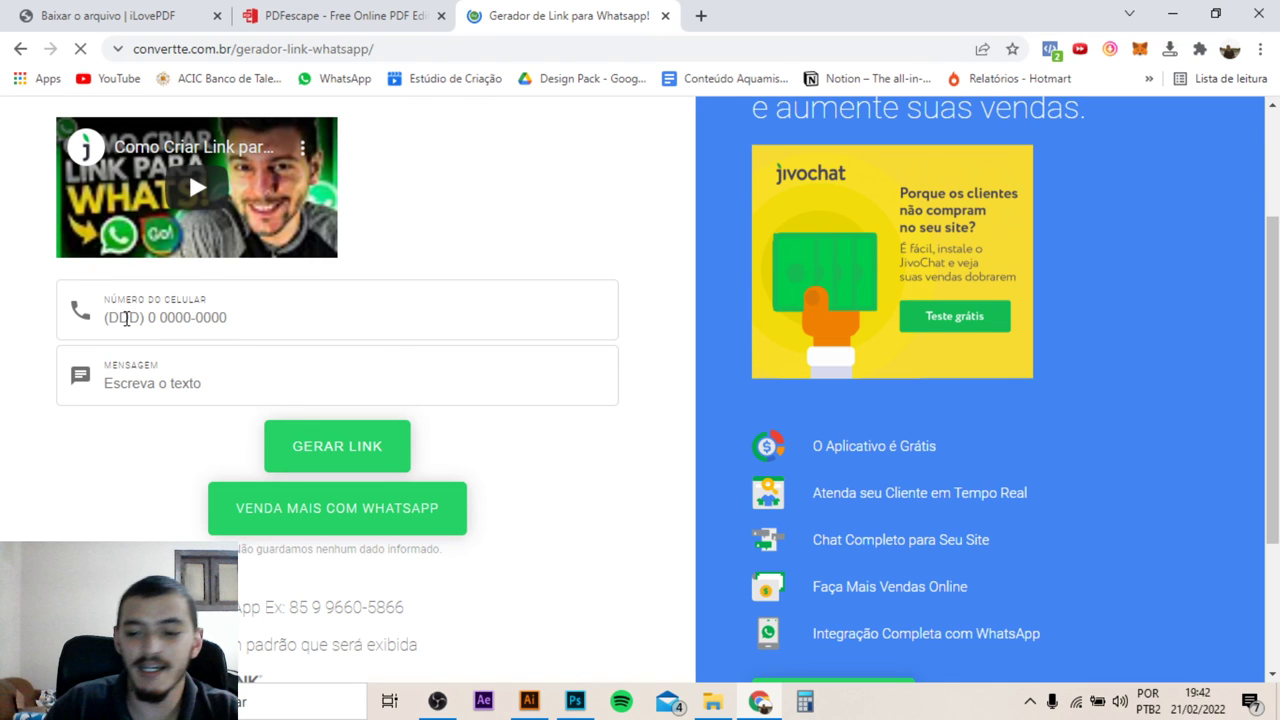
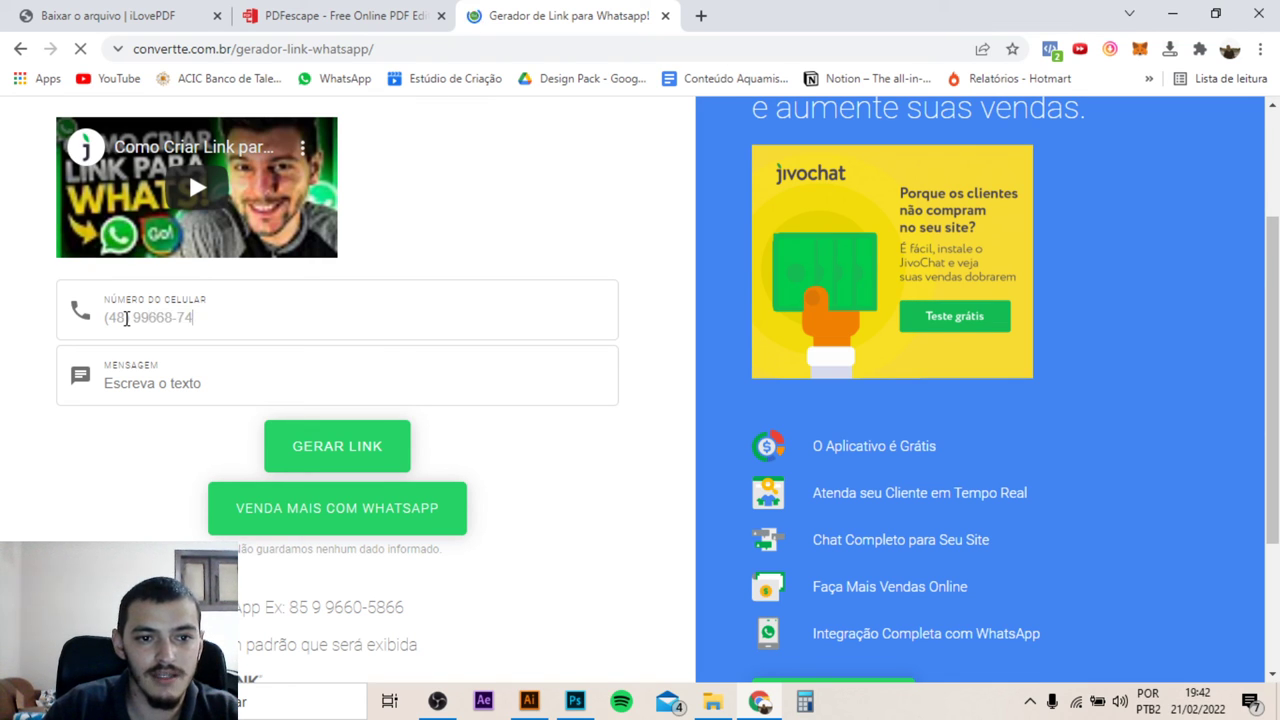
pyautogui.click(156, 384)
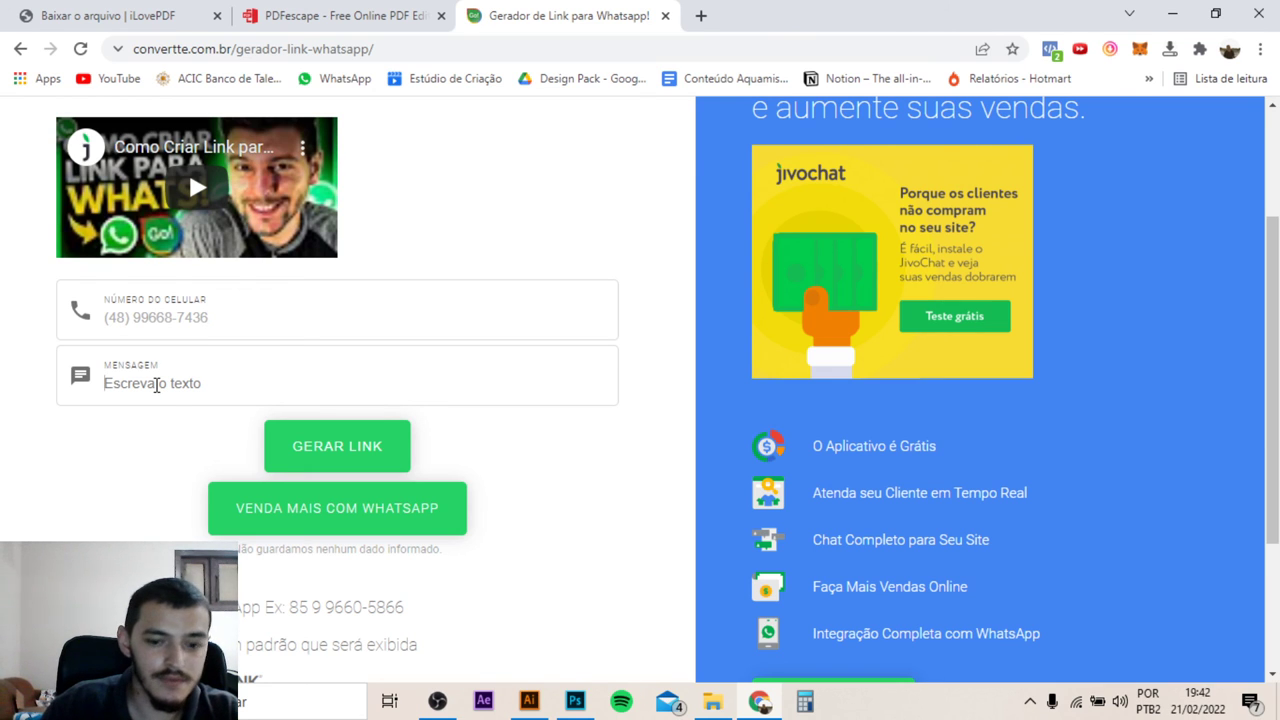
pyautogui.write('Olá davi quero fazer')
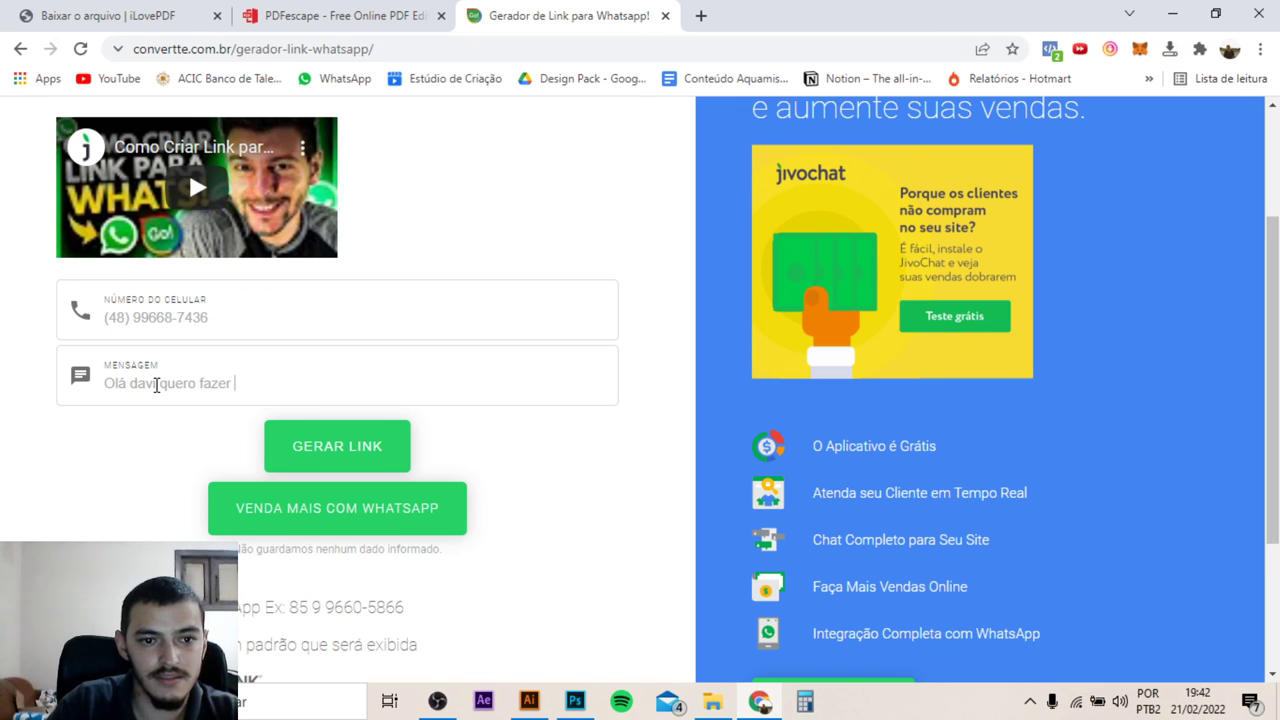
pyautogui.write('um cartão da')
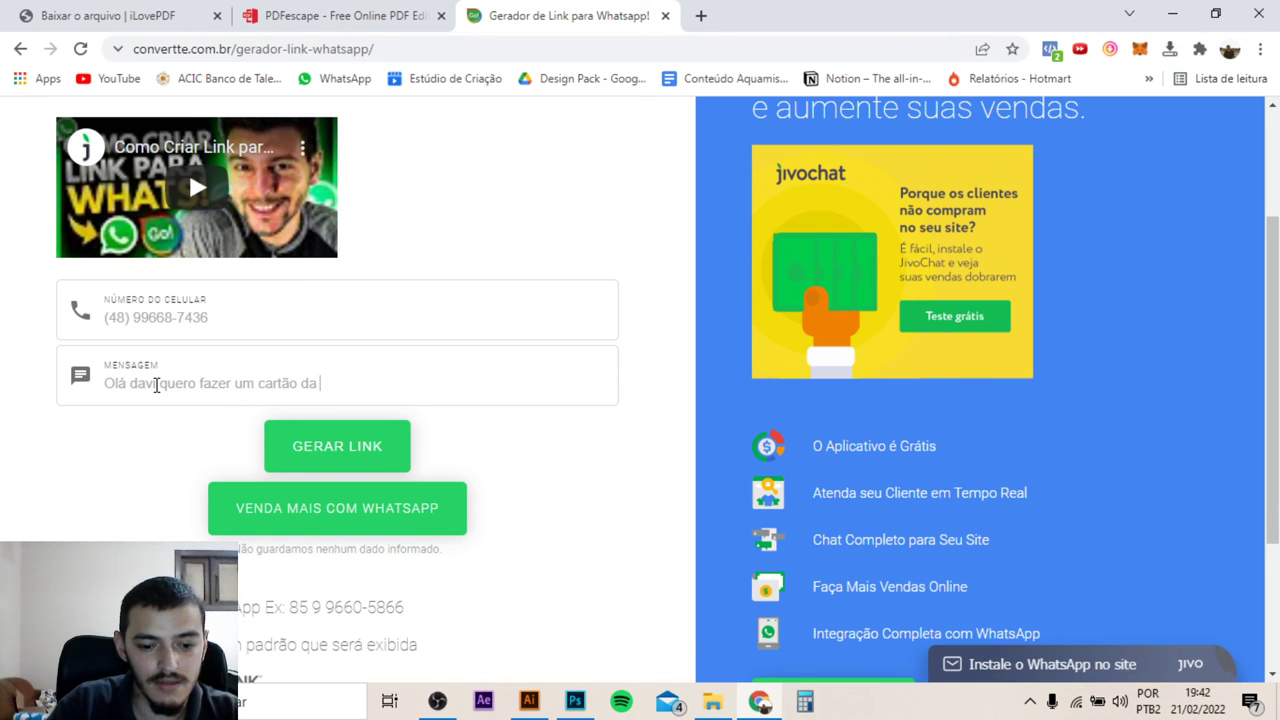
pyautogui.write('vação')
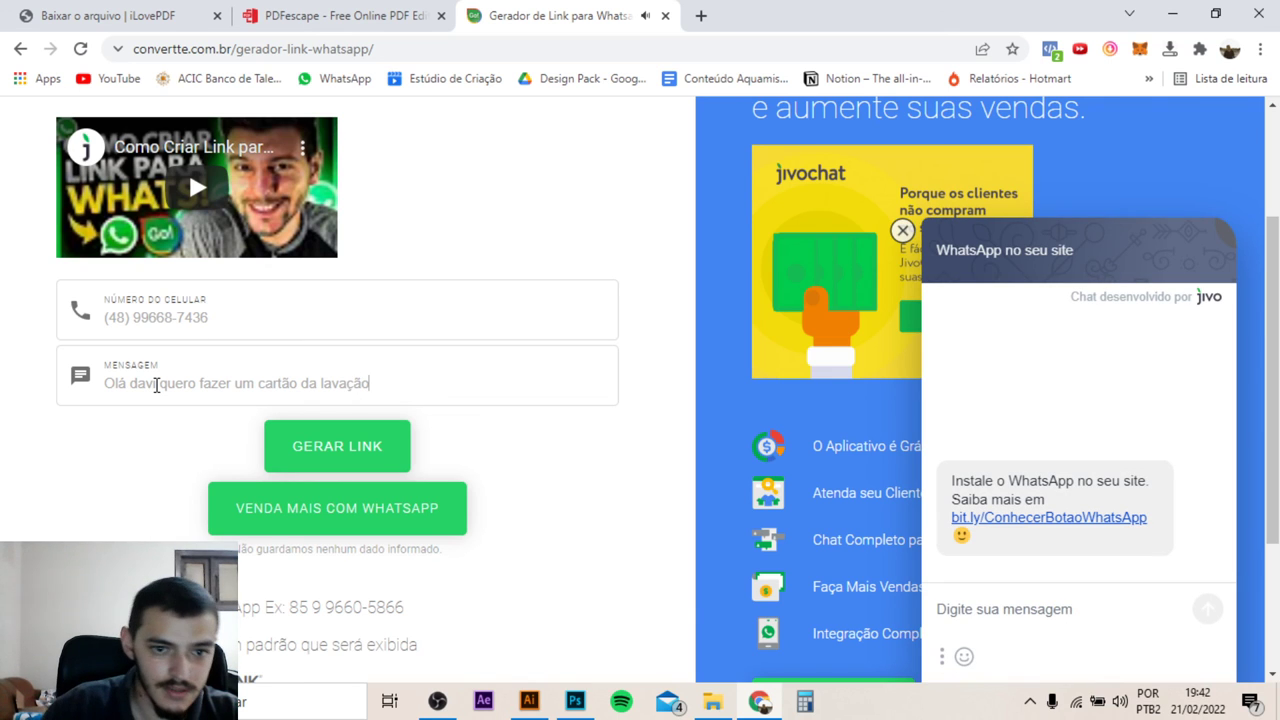
pyautogui.click(337, 448)
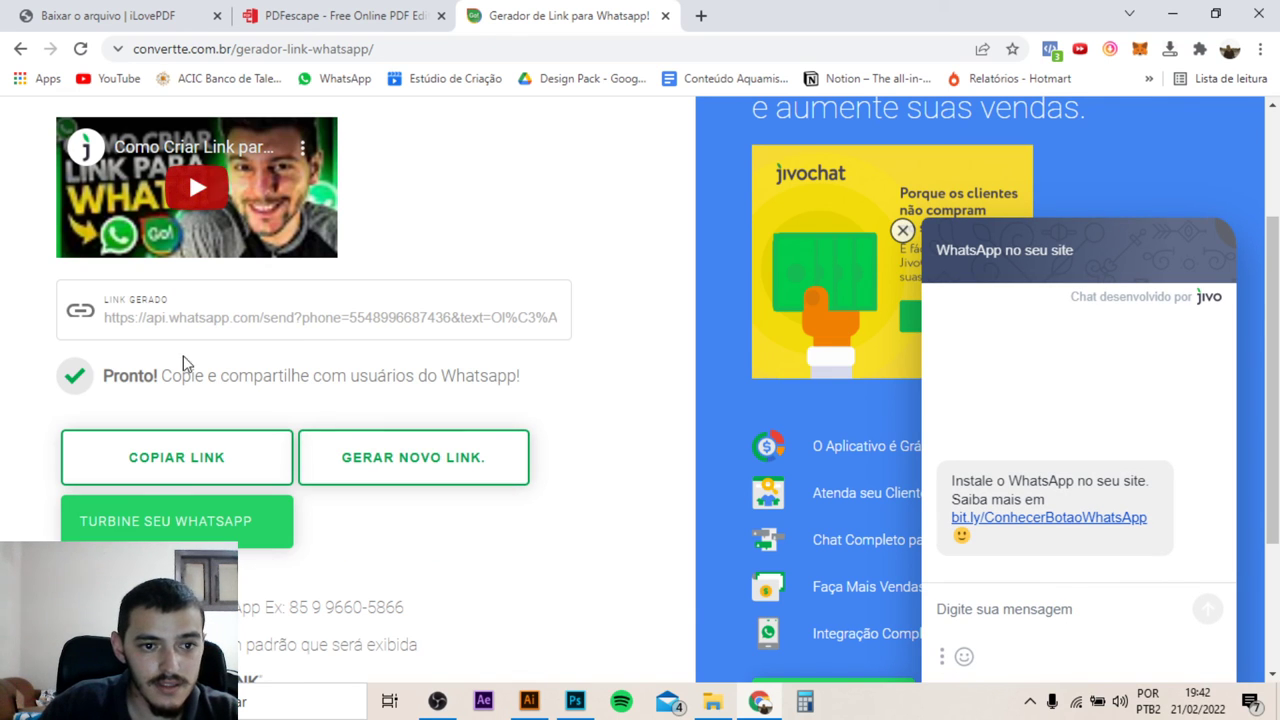
pyautogui.click(198, 470)
# - Set the AGENDAR link's address to the copied WhatsApp link
pyautogui.click(334, 12)
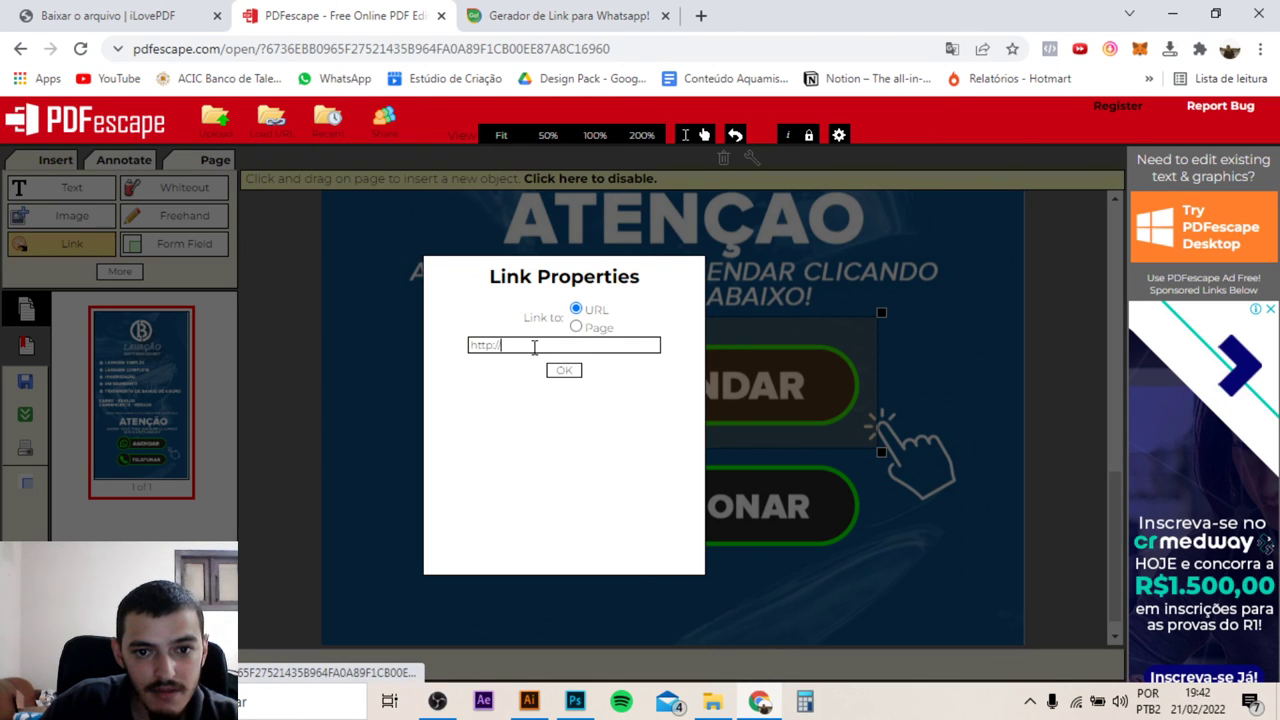
pyautogui.tripleClick(535, 346)
pyautogui.hotkey('ctrl', 'v')
pyautogui.click(570, 372)
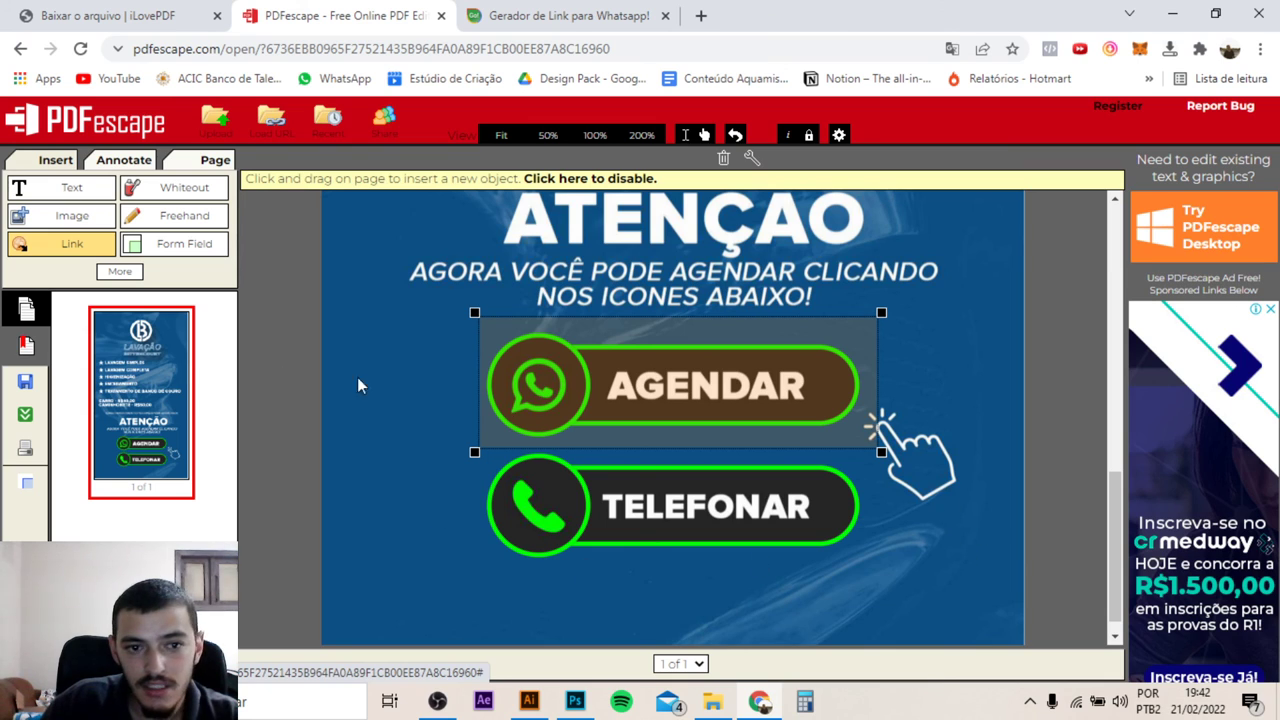
# - Add a link over TELEFONAR pointing to a tel: link with the business phone number
pyautogui.click(62, 243)
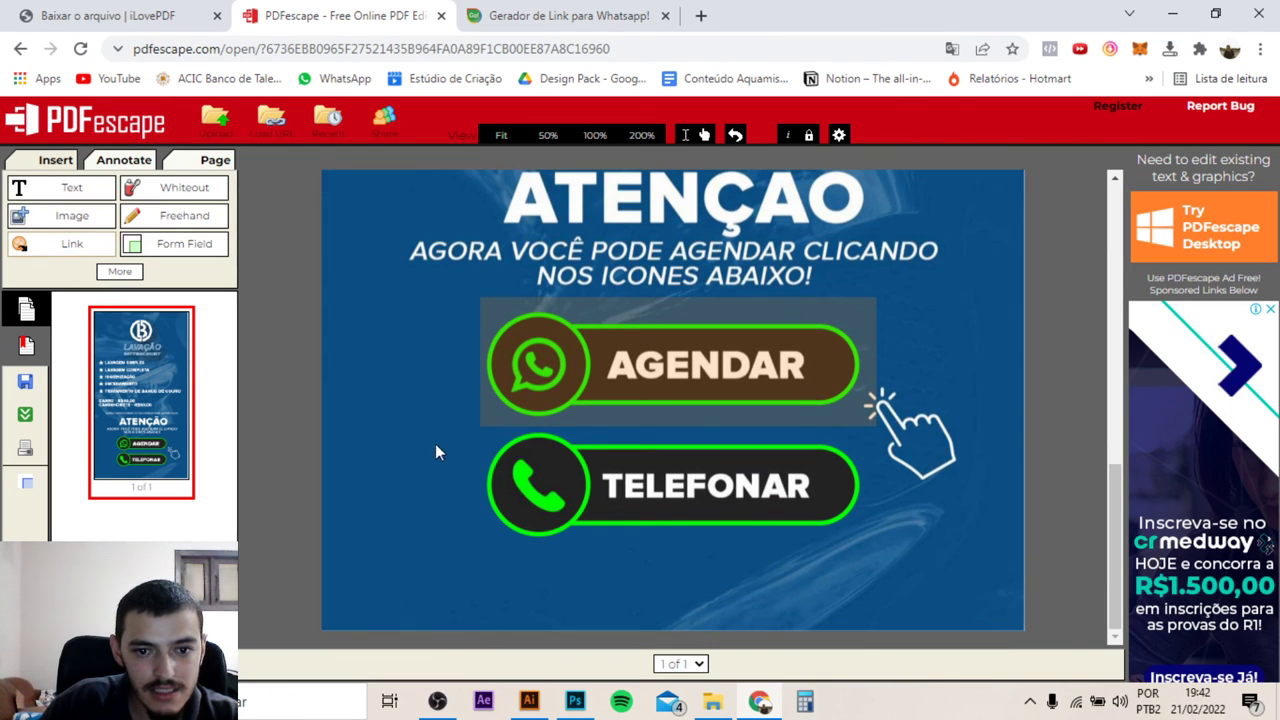
pyautogui.click(24, 238)
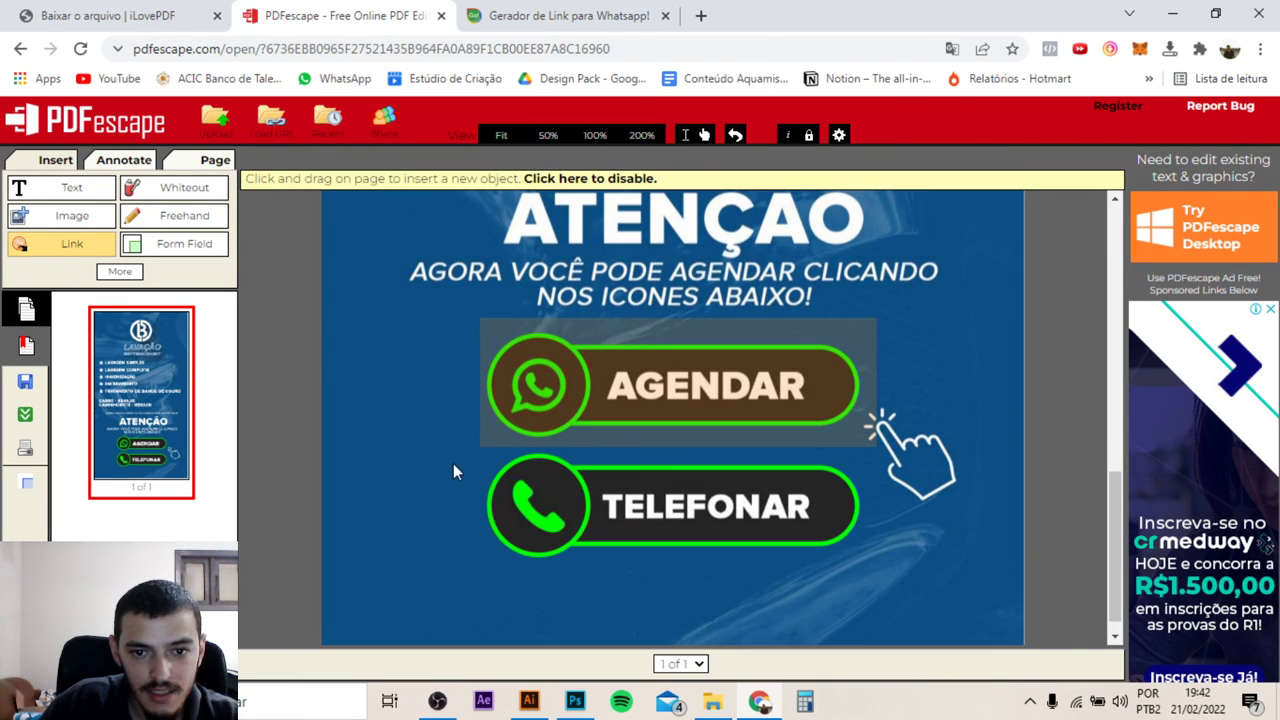
pyautogui.moveTo(478, 459); pyautogui.dragTo(876, 561)
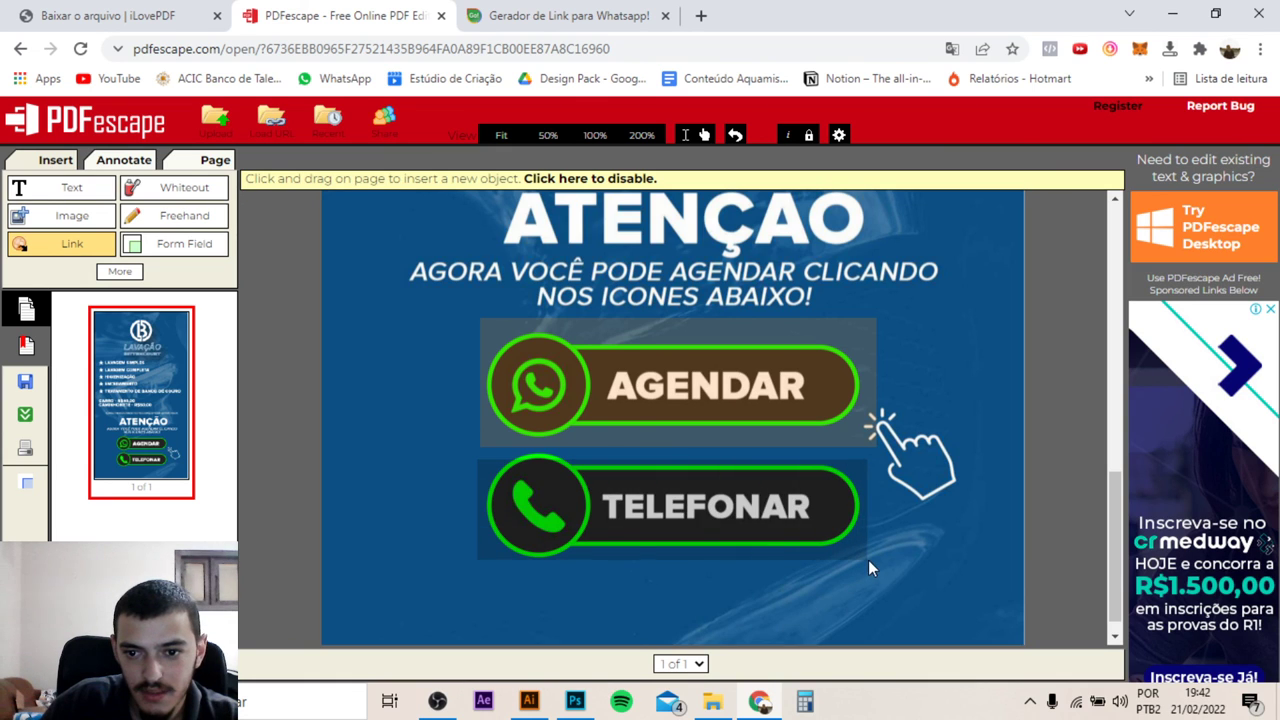
pyautogui.hotkey('ctrl', 'a')
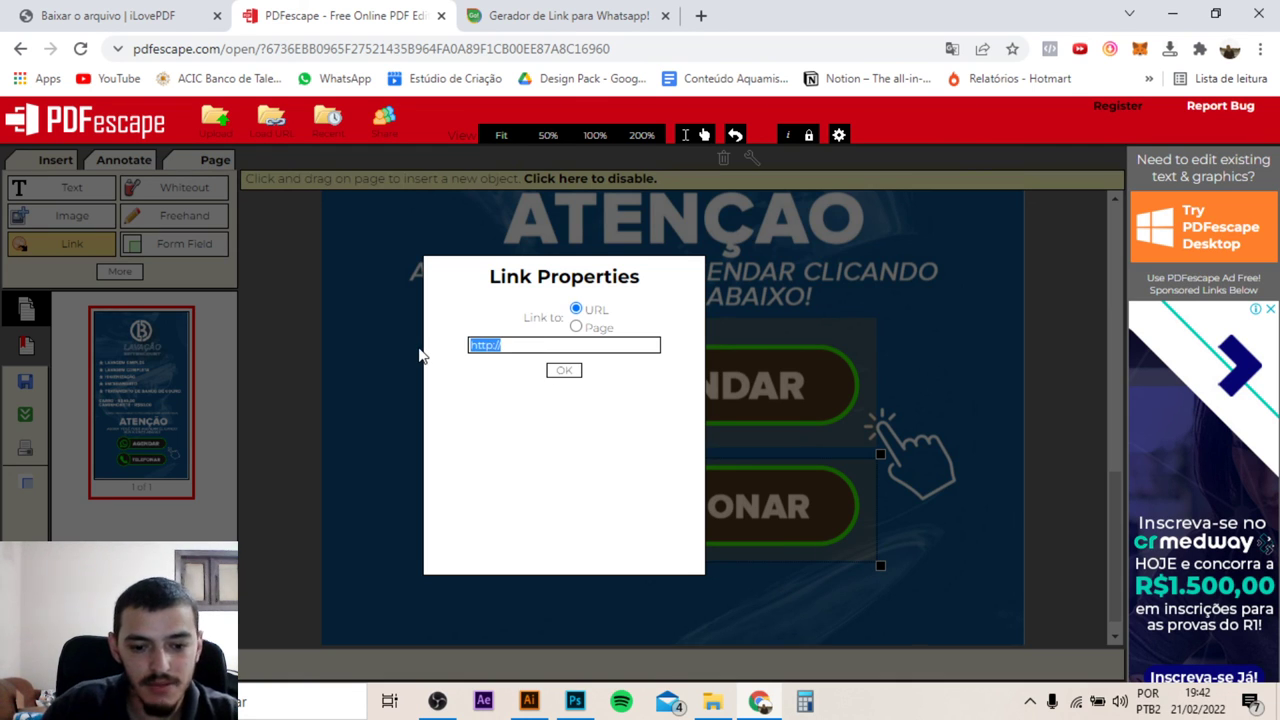
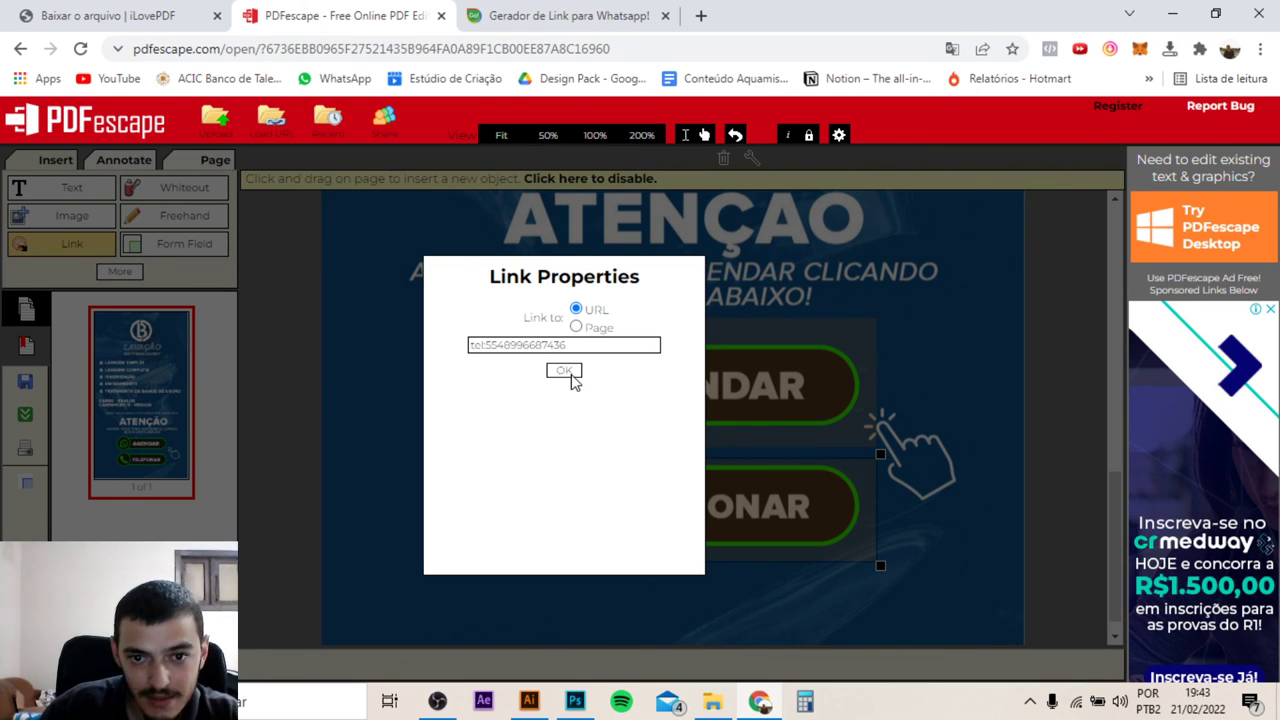
pyautogui.click(564, 371)
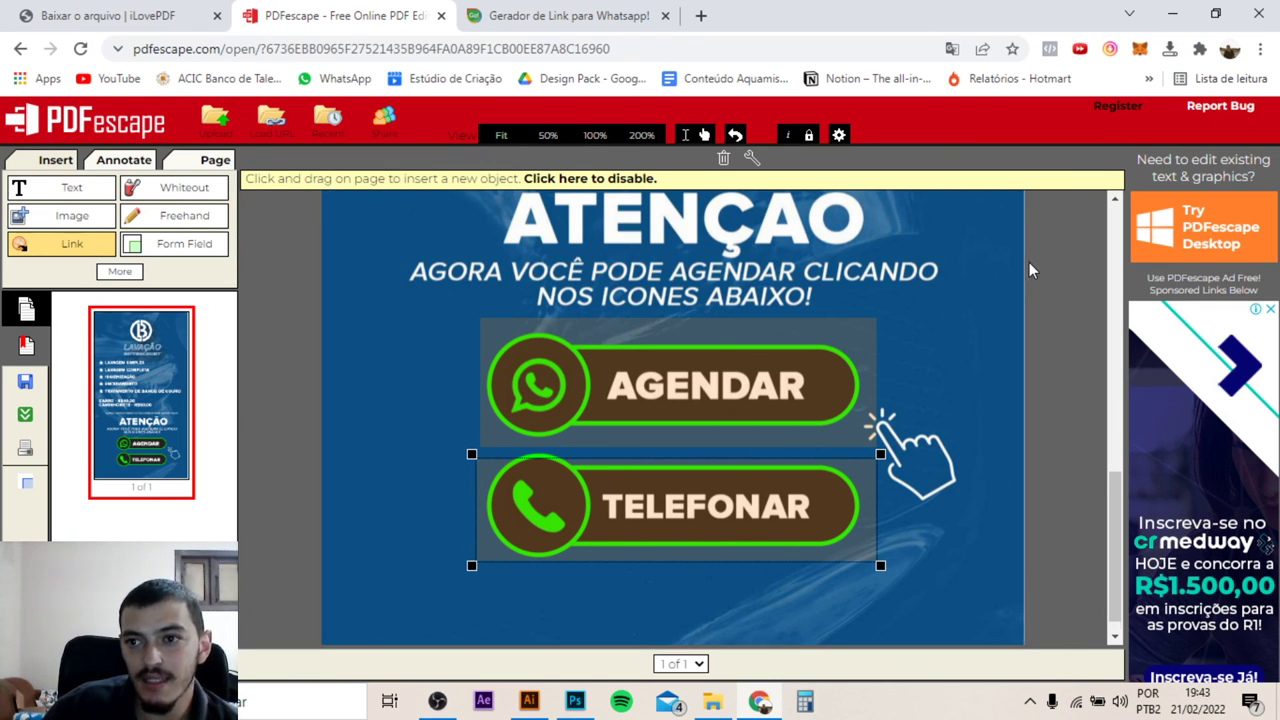
# - Save and download the edited flyer PDF and open it in Chrome's viewer
pyautogui.scroll(-1, 626, 352)
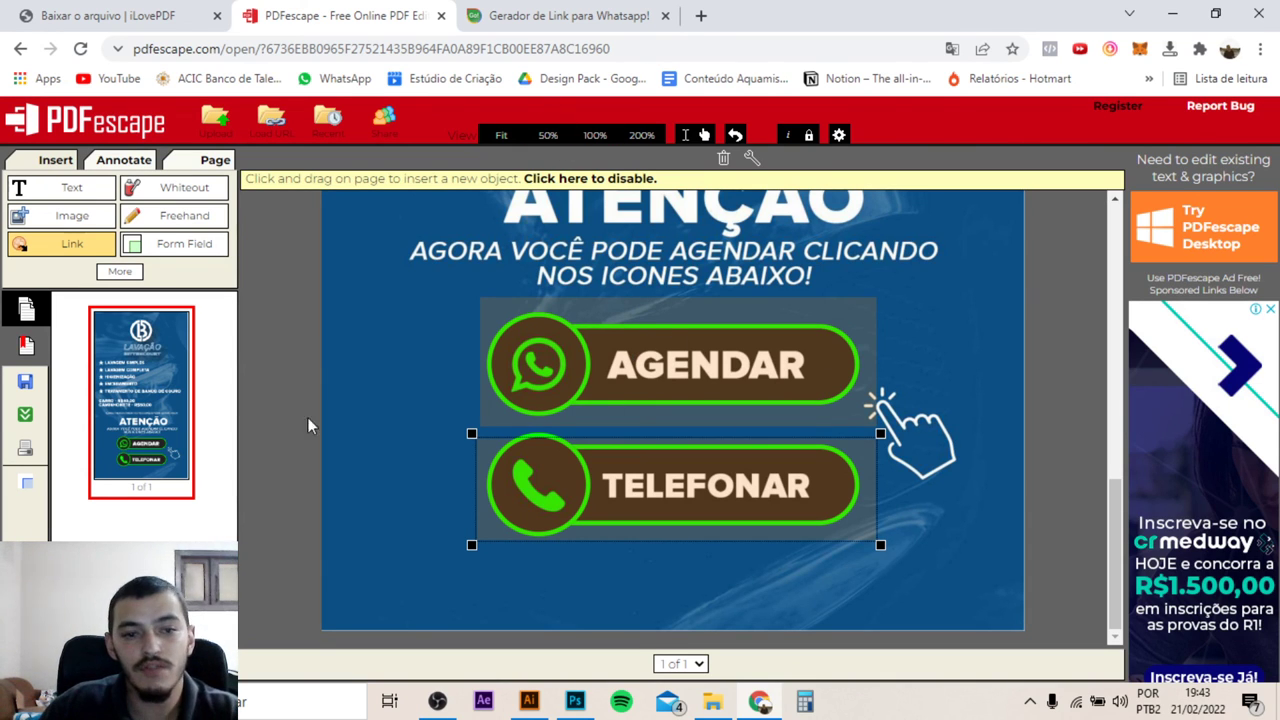
pyautogui.click(25, 413)
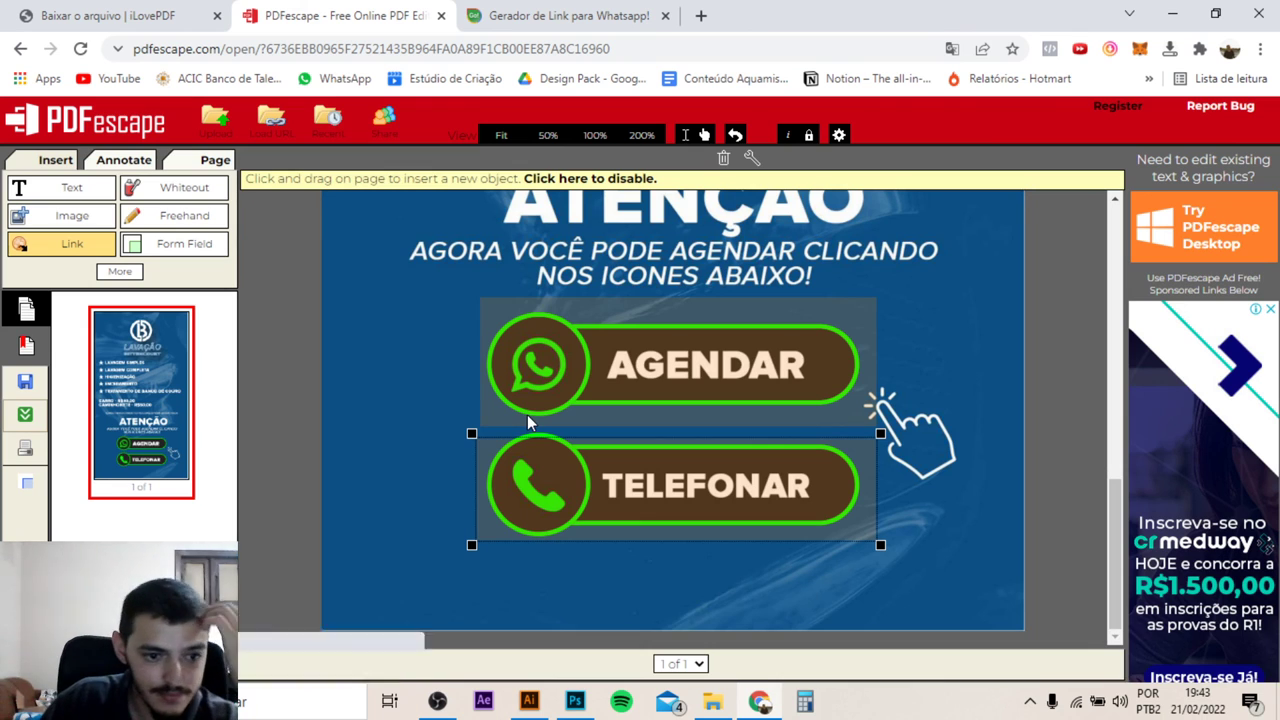
pyautogui.click(150, 655)
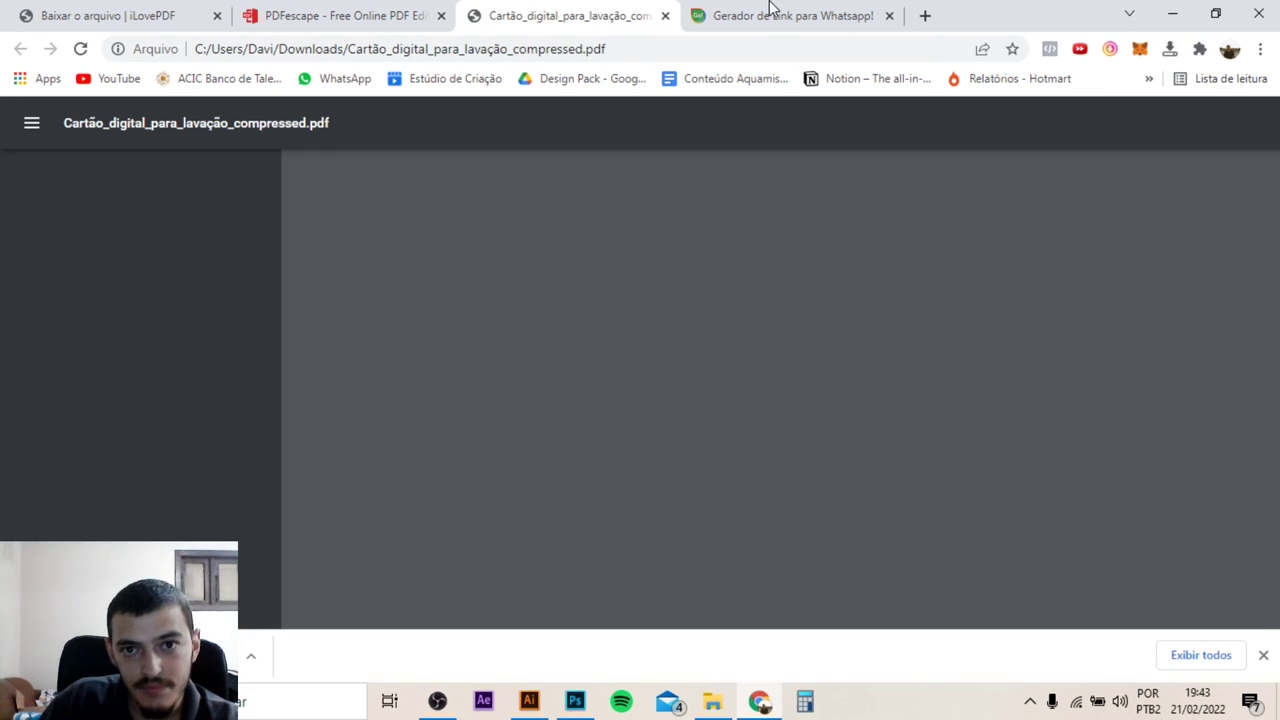
pyautogui.scroll(-5, 1037, 209)
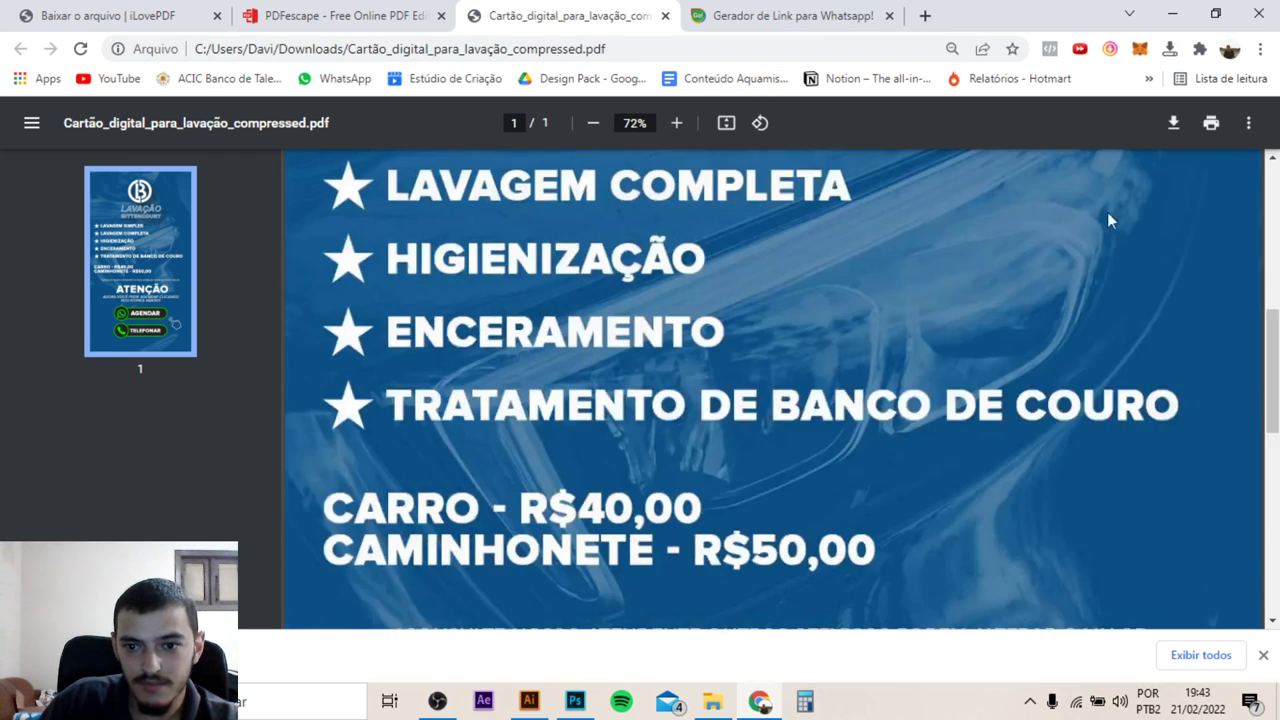
pyautogui.scroll(-4, 1109, 214)
pyautogui.scroll(-4, 1014, 251)
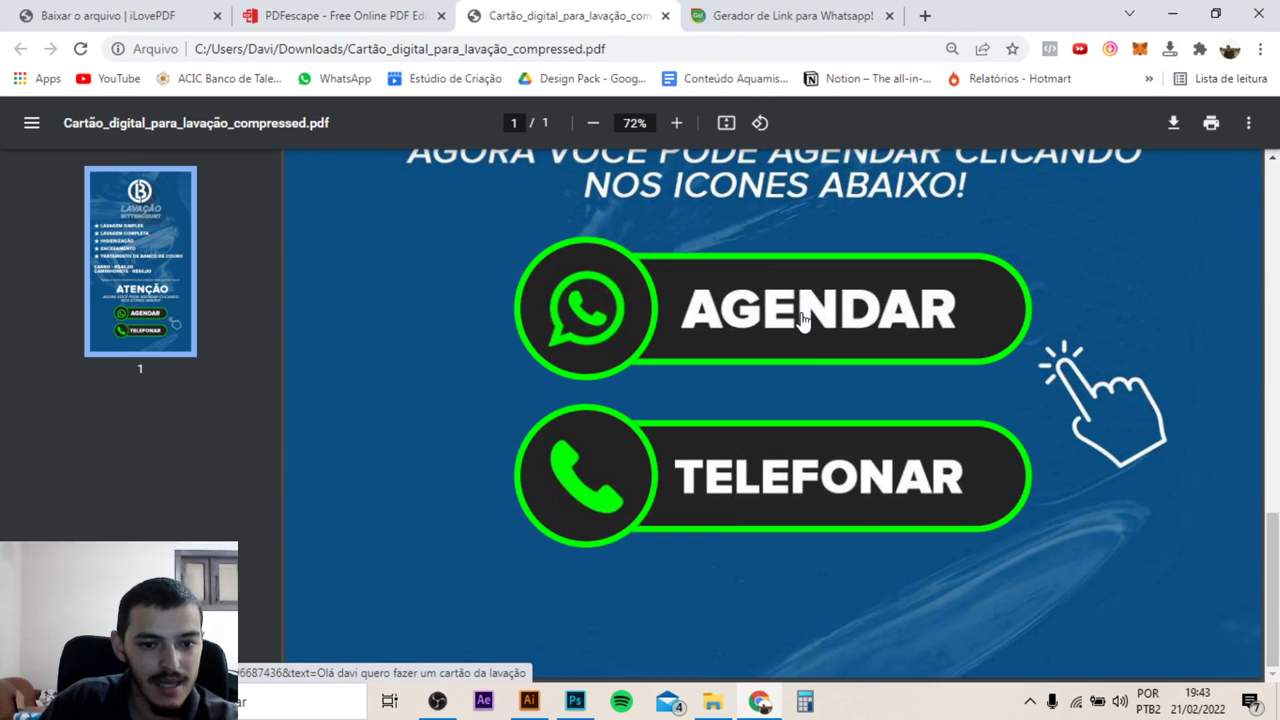
# - Confirm AGENDAR opens the prefilled WhatsApp chat, then return to the PDFescape editor
pyautogui.click(803, 318)
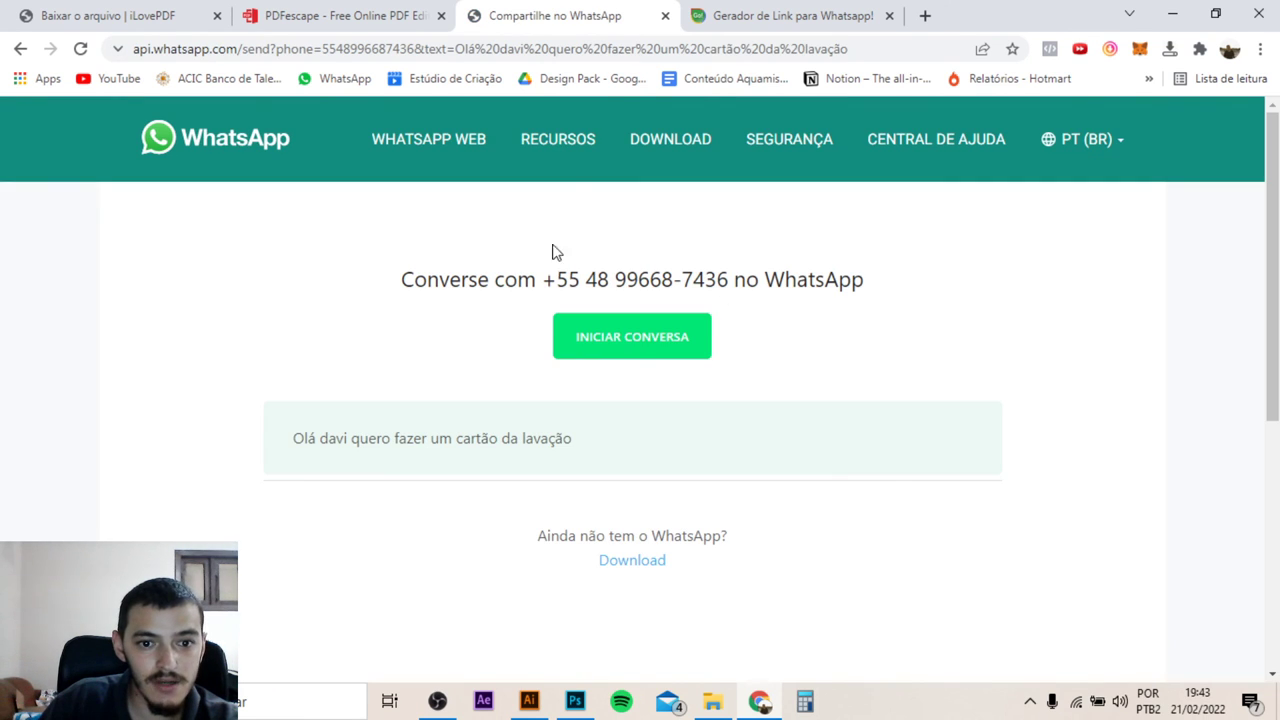
pyautogui.click(665, 17)
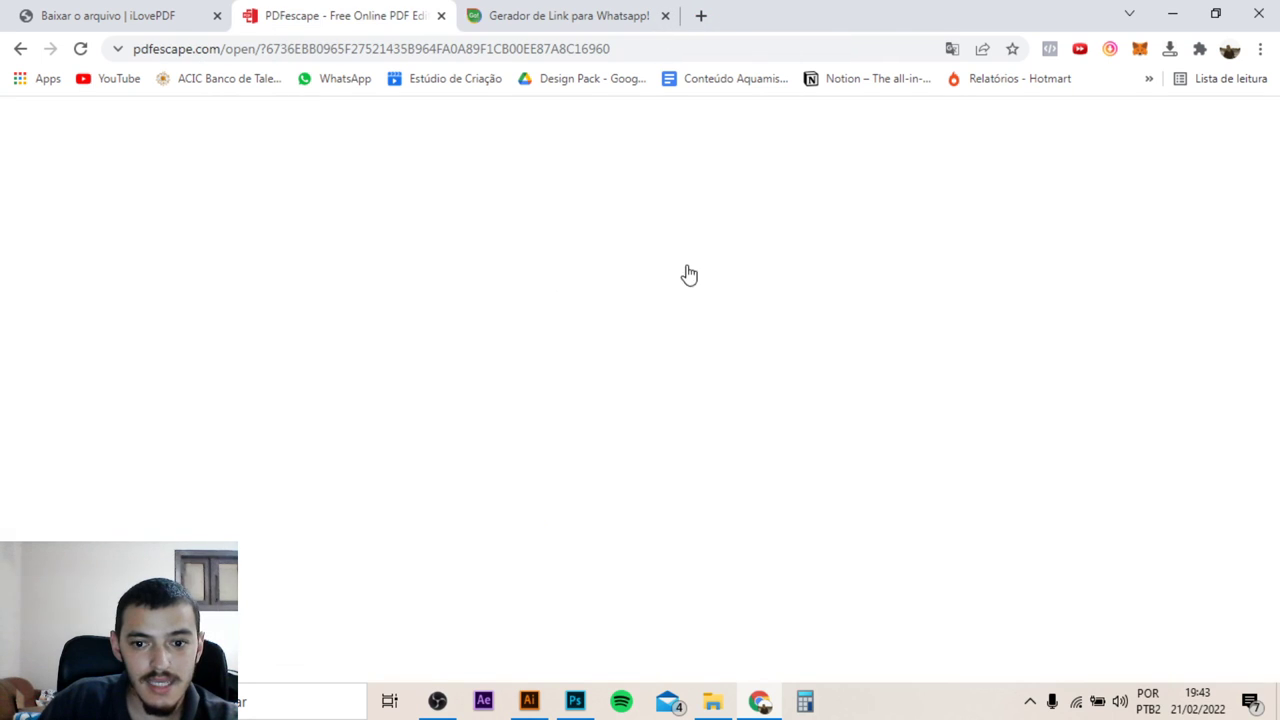
pyautogui.click(530, 22)
pyautogui.click(368, 12)
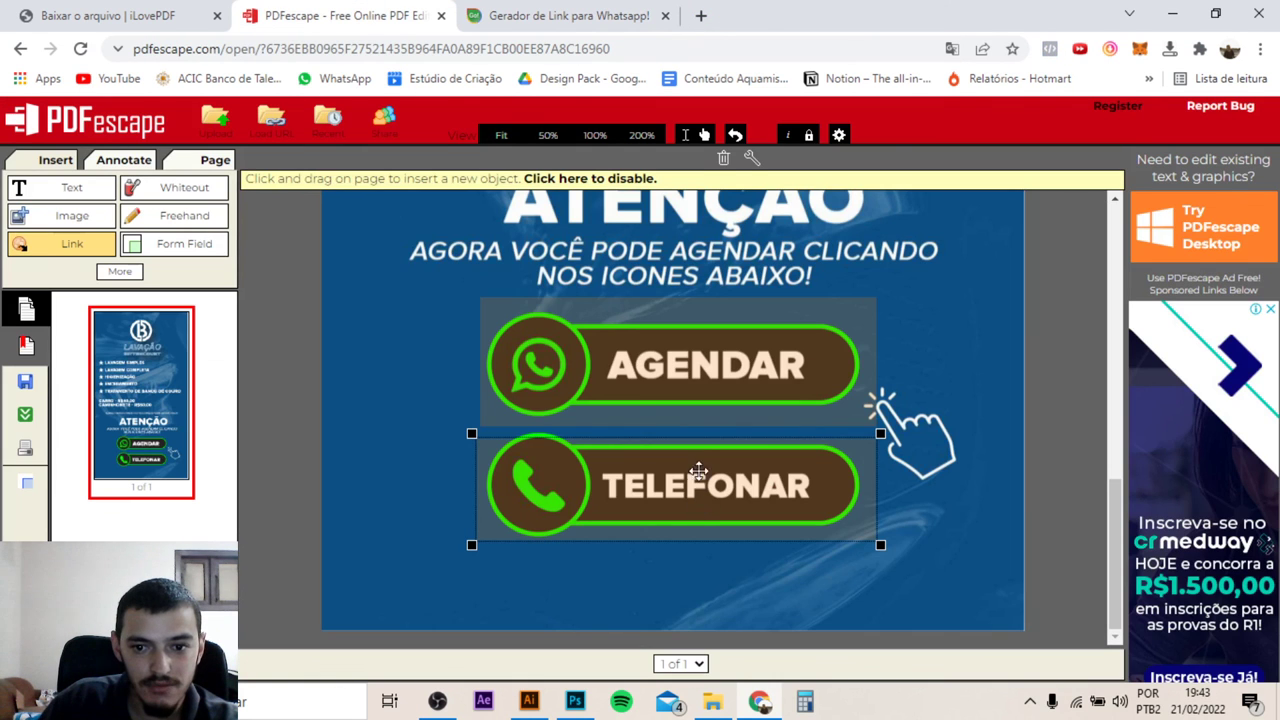
pyautogui.click(497, 12)
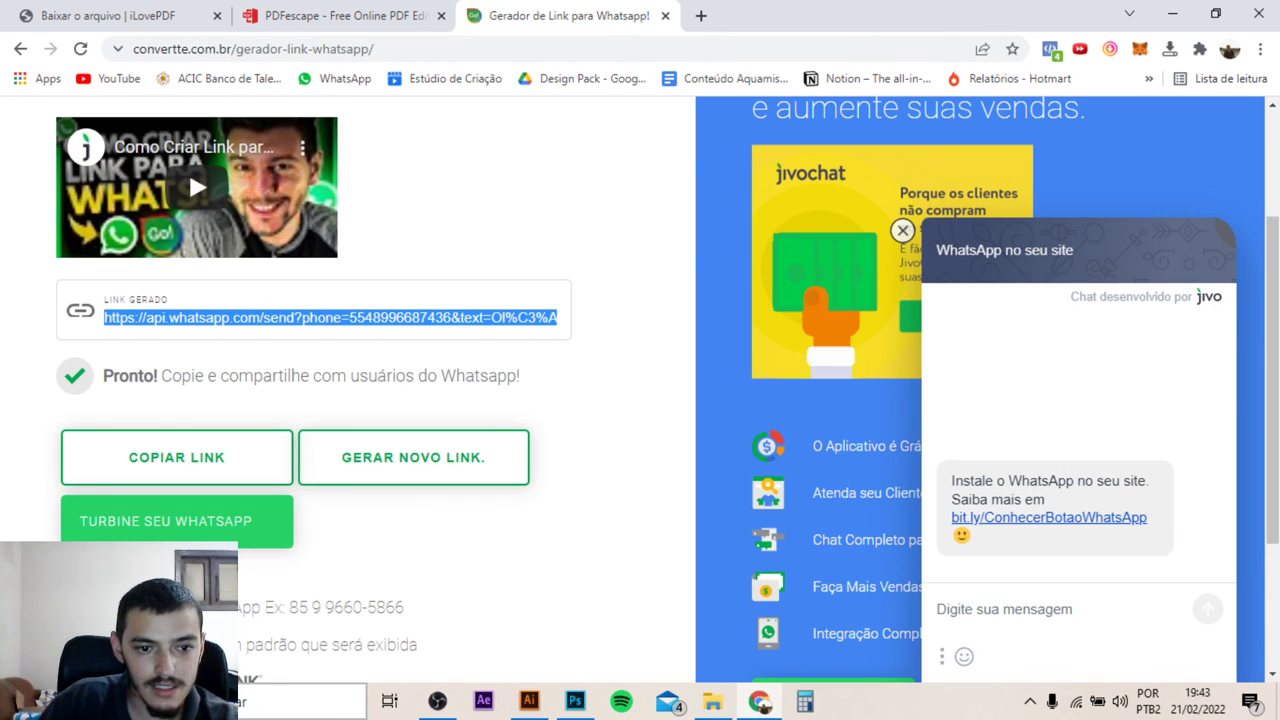
pyautogui.click(333, 22)
# - Open Cartão_digital_para_lavação_compressed.pdf from the Downloads folder so it displays in Microsoft Edge
pyautogui.click(712, 702)
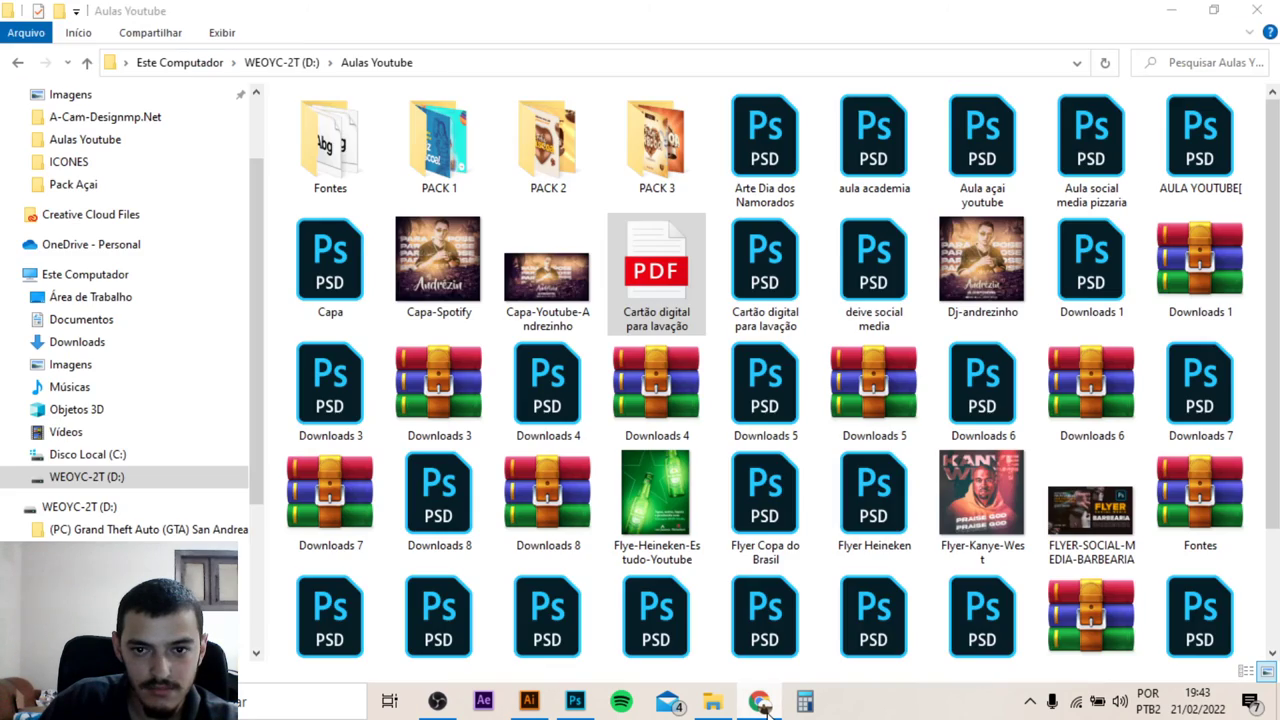
pyautogui.click(760, 702)
pyautogui.click(705, 705)
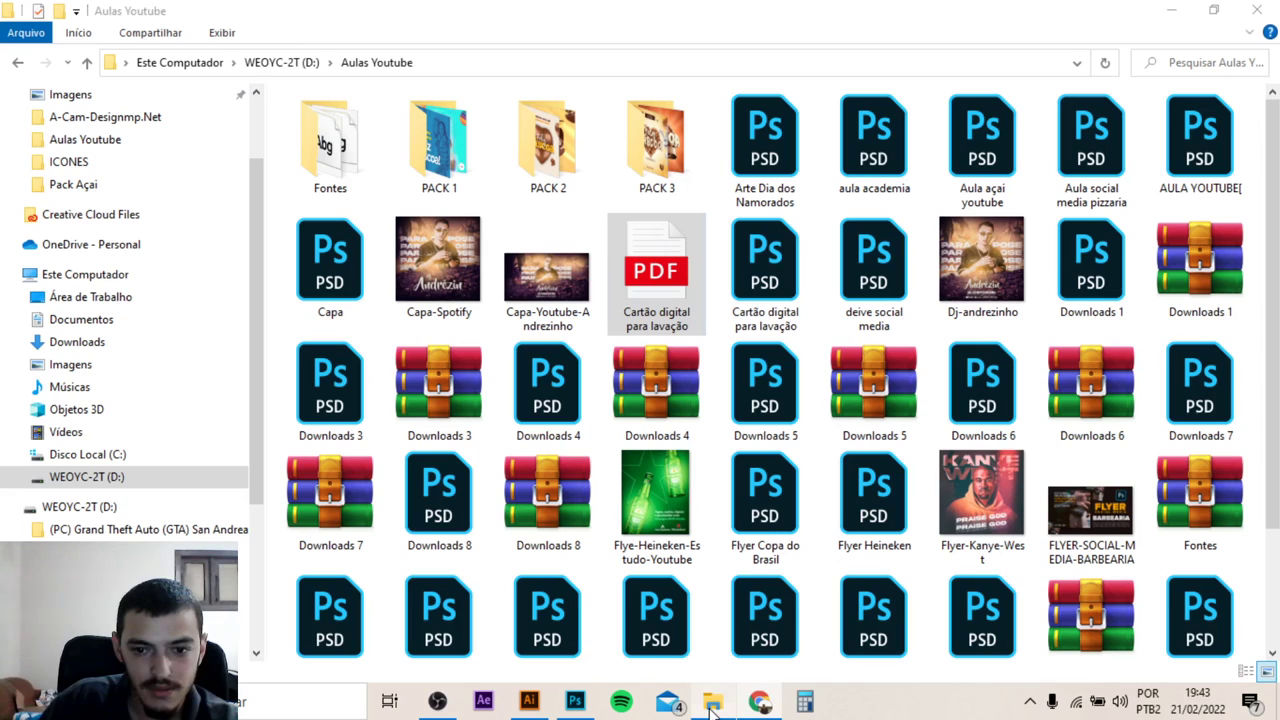
pyautogui.click(87, 158)
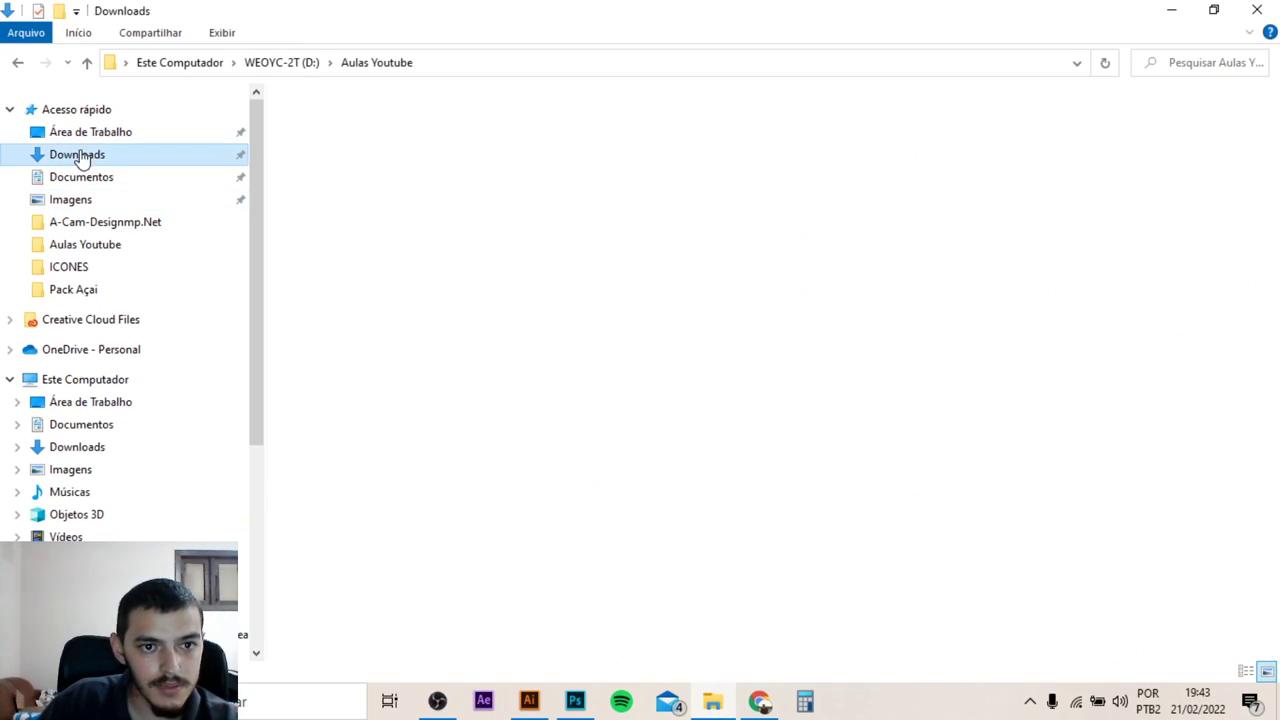
pyautogui.click(352, 192)
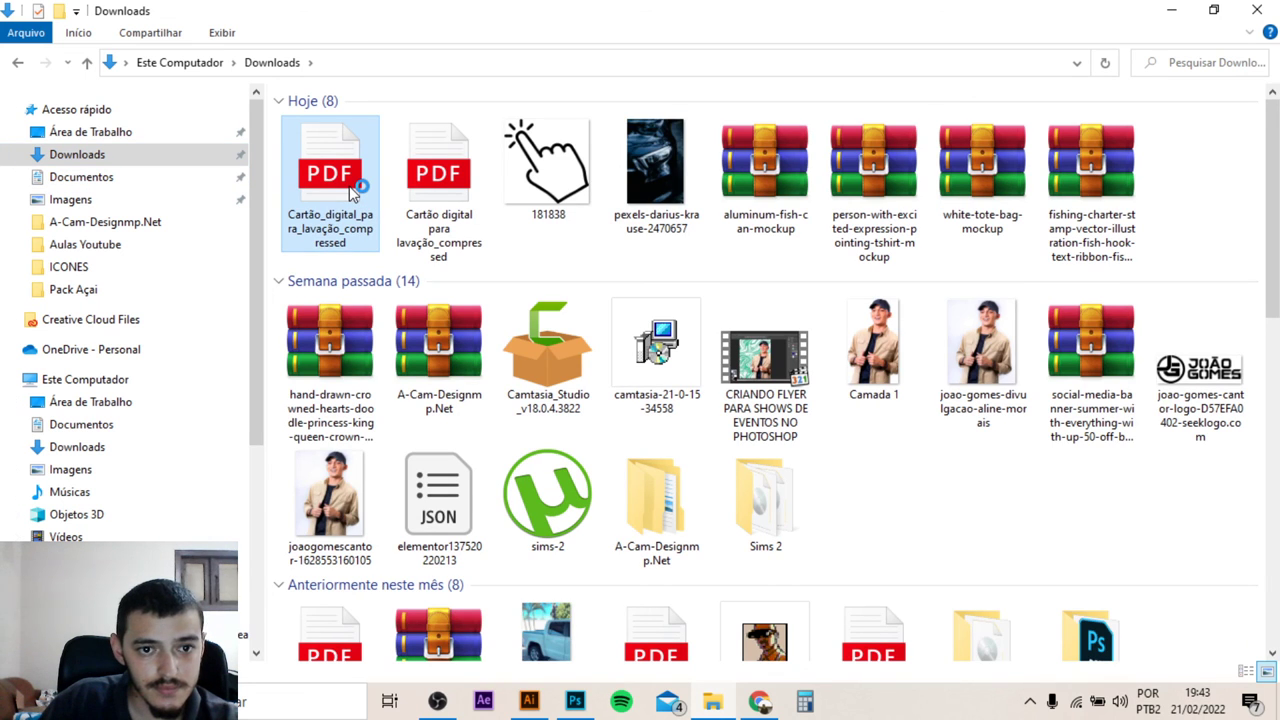
pyautogui.doubleClick(352, 192)
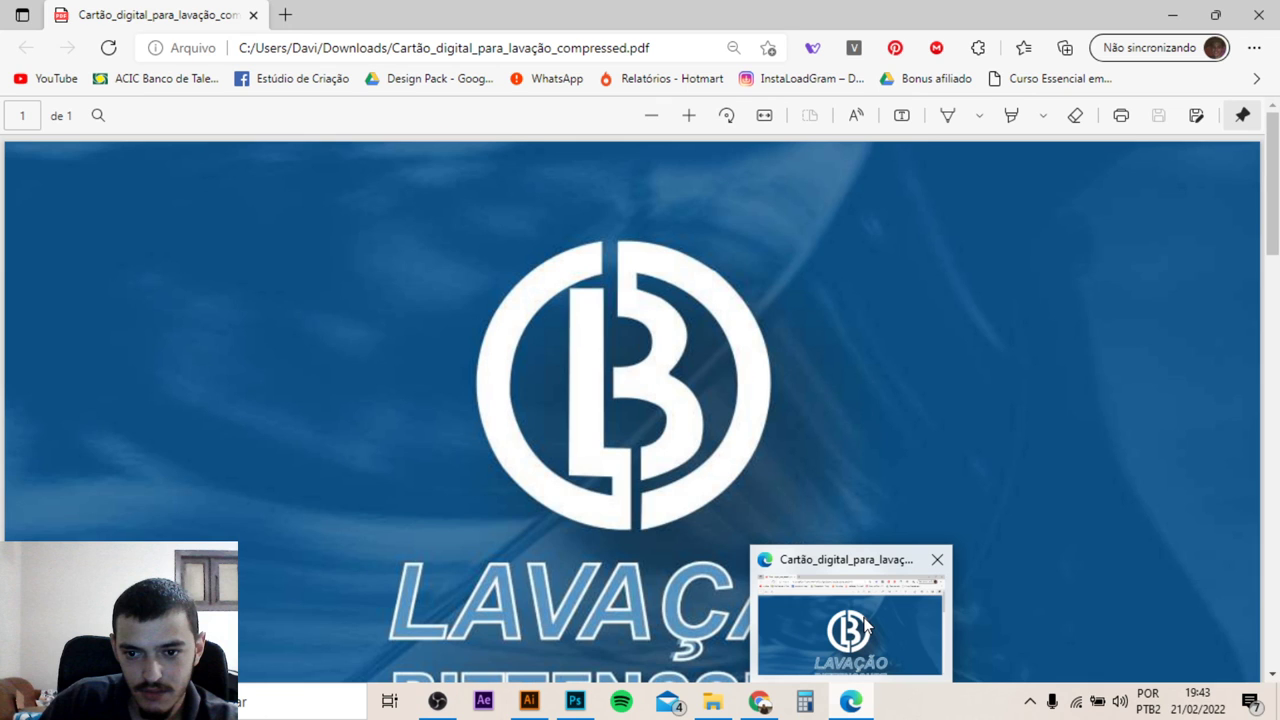
pyautogui.scroll(-10, 626, 245)
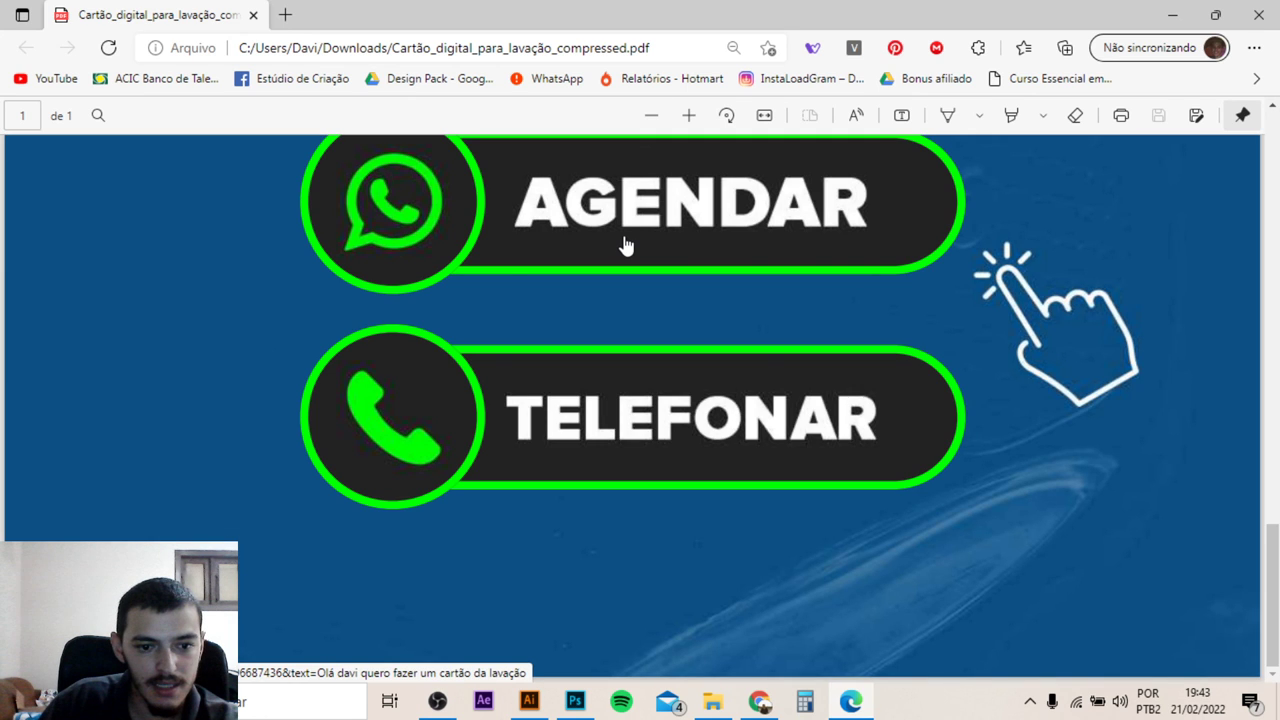
pyautogui.click(624, 244)
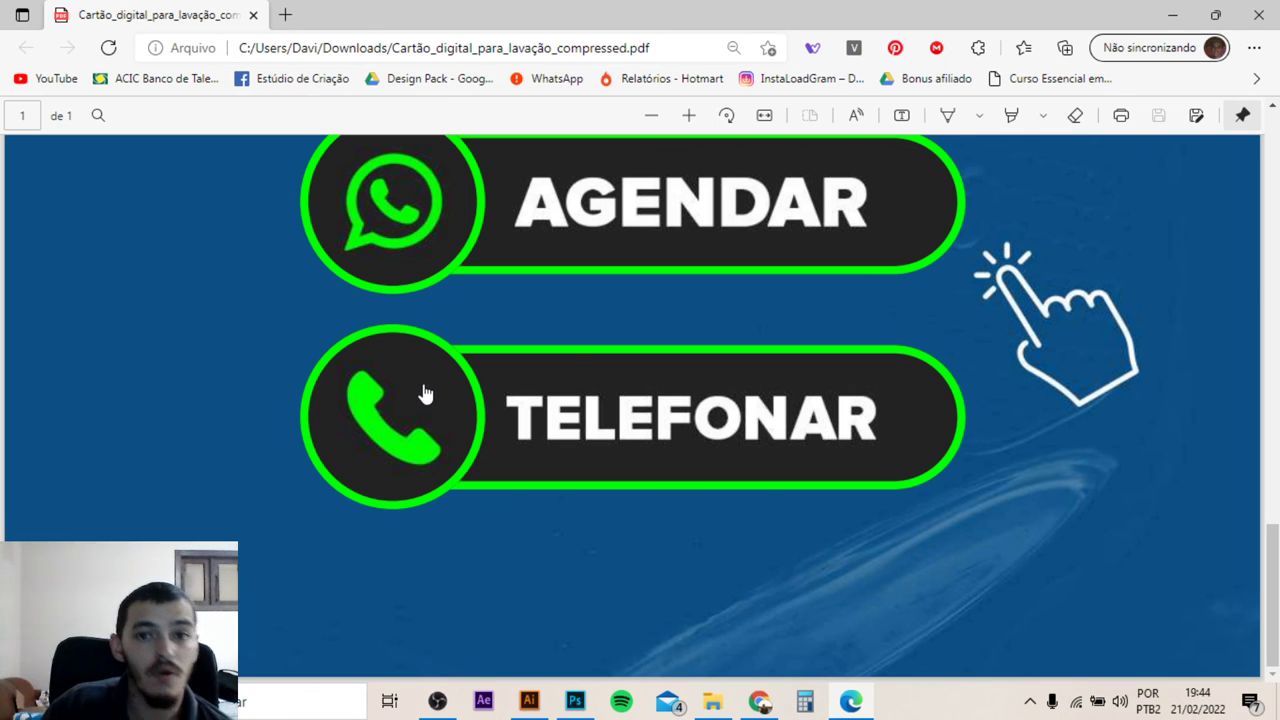
pyautogui.click(580, 704)
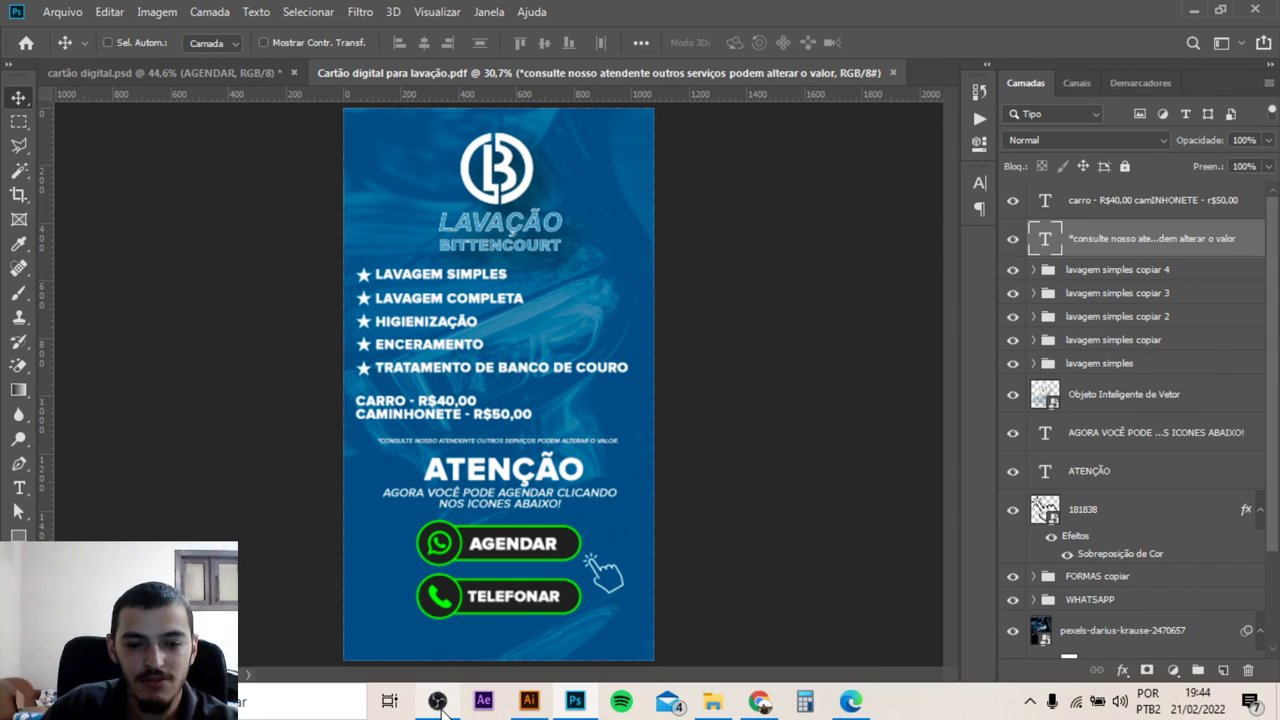
# - Bring the OBS Studio recorder window in front of Photoshop
pyautogui.moveTo(437, 701)
pyautogui.click(437, 615)
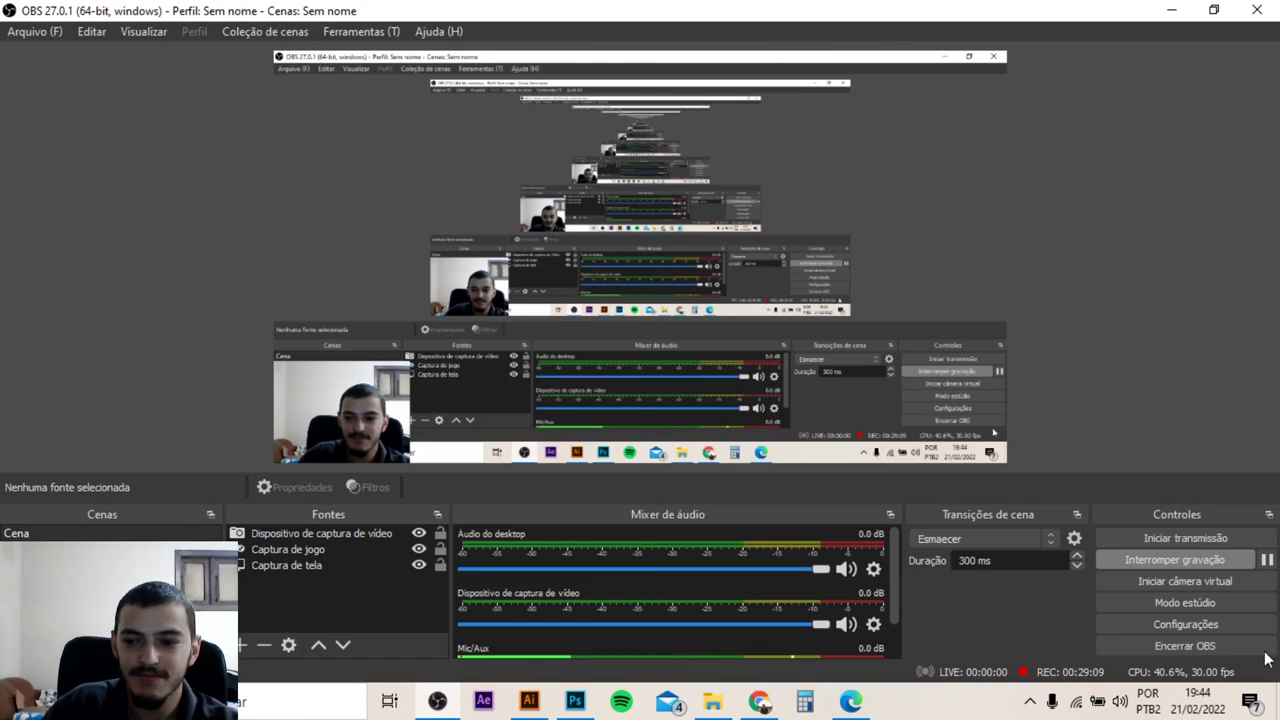